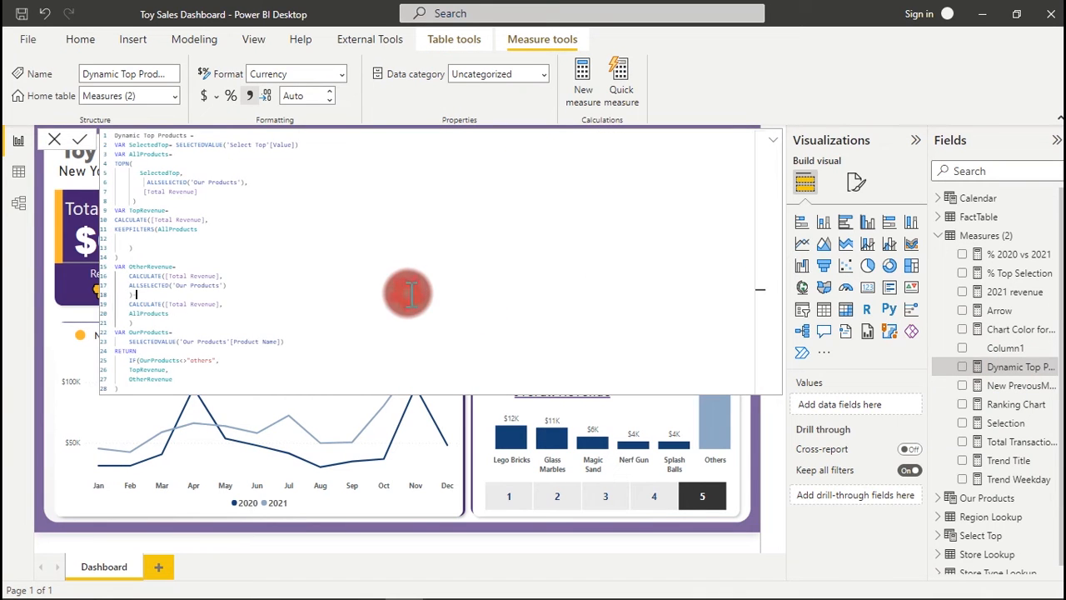
Step: Review the DAX code of the Dynamic Top Products measure in the formula editor
scroll(409, 293, "up", 3)
scroll(408, 293, "up", 3)
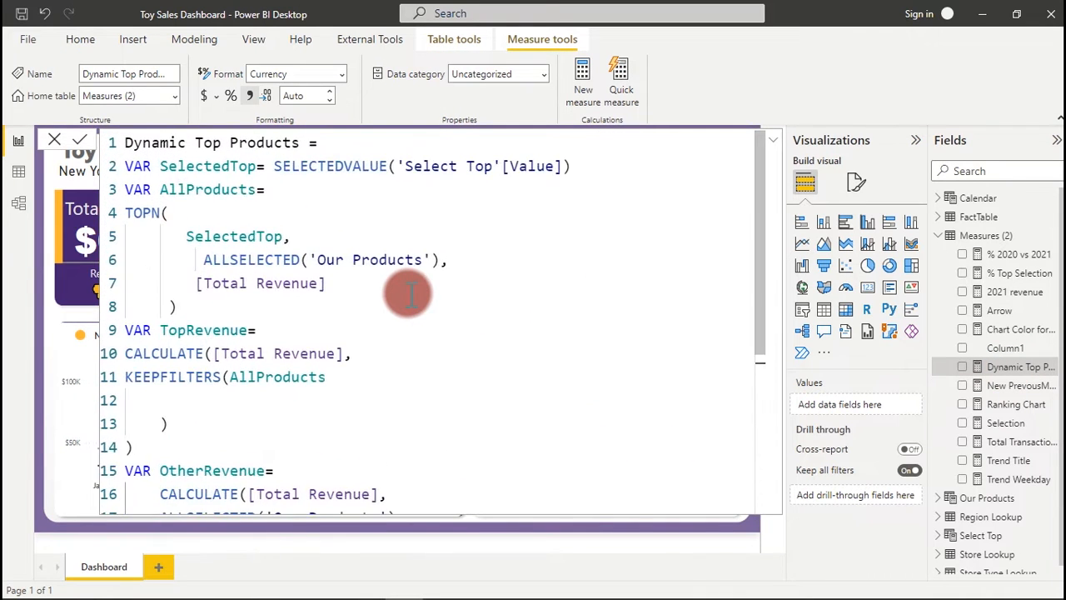
scroll(409, 293, "down", 2)
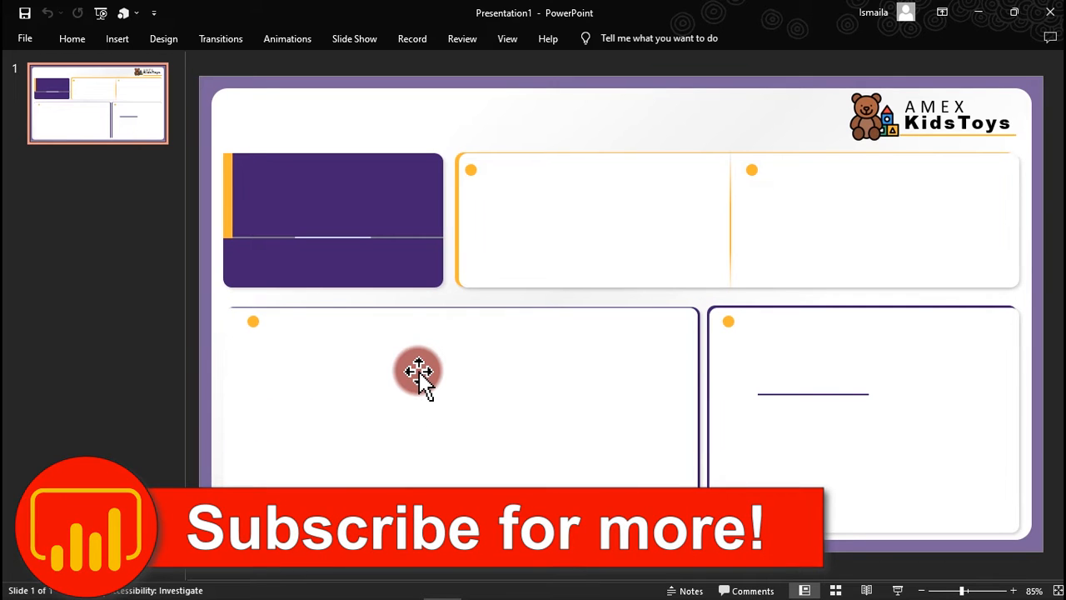
left_click(528, 235)
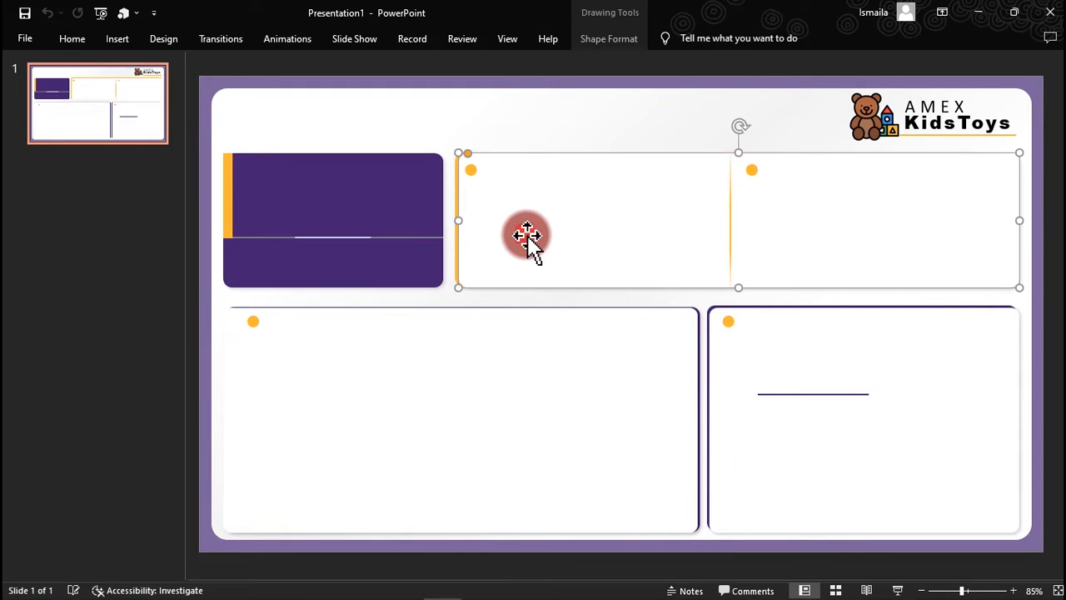
left_click_drag(527, 235, 601, 367)
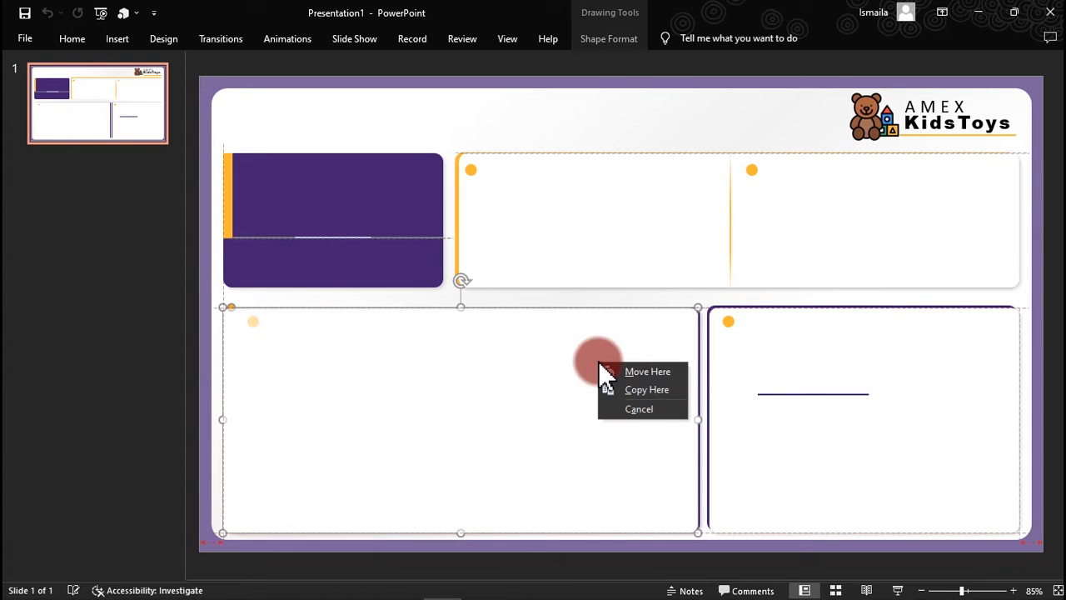
left_click(573, 362)
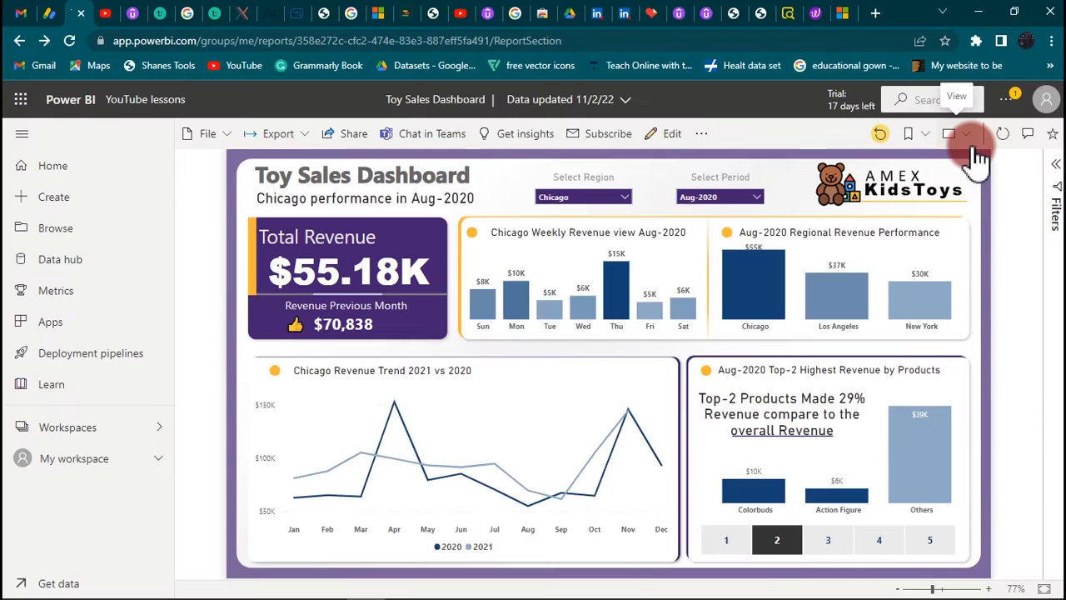
Step: View the published Toy Sales Dashboard in full screen with the top-product selector set to 3, and check Monday's revenue
left_click(966, 135)
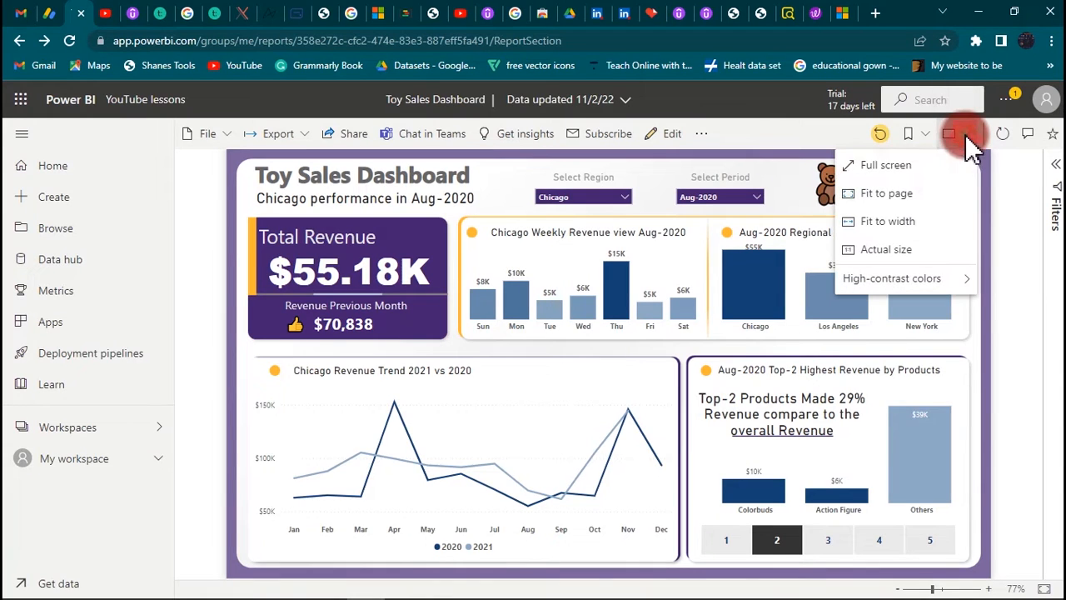
left_click(932, 167)
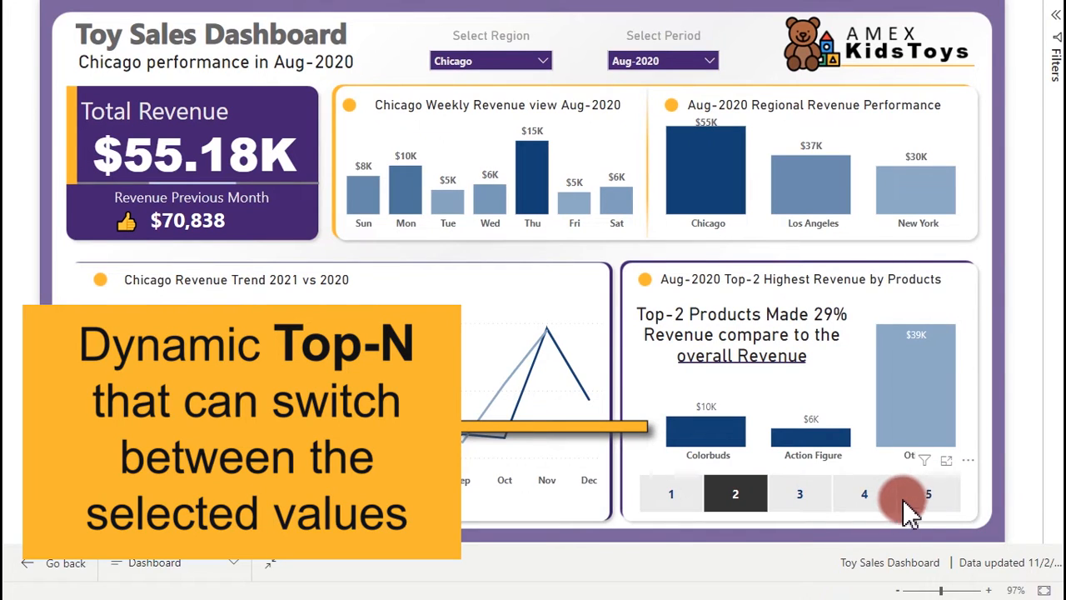
left_click(823, 500)
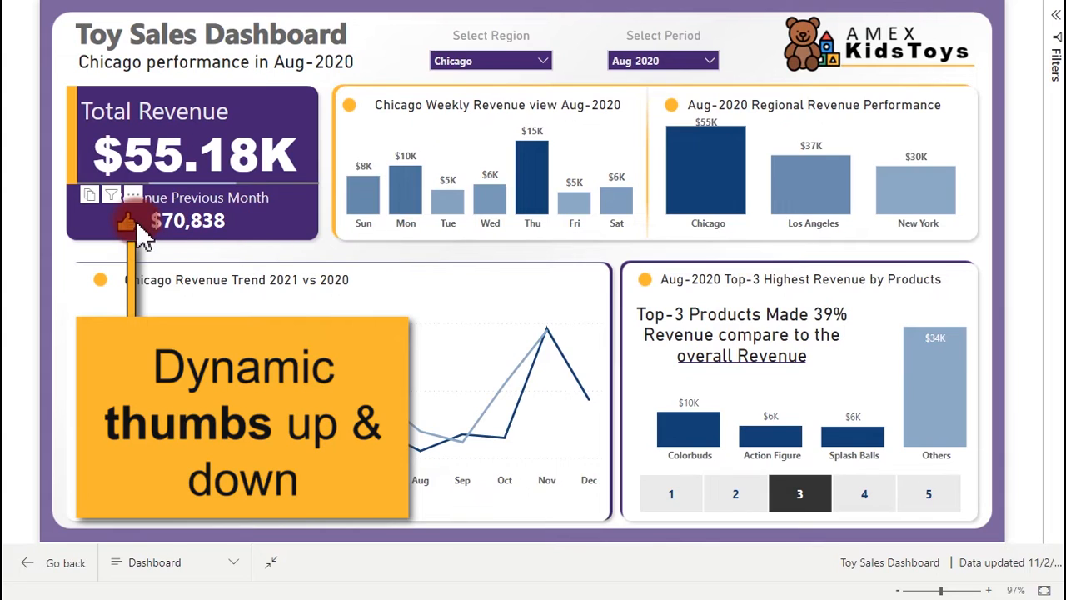
mouse_move(398, 202)
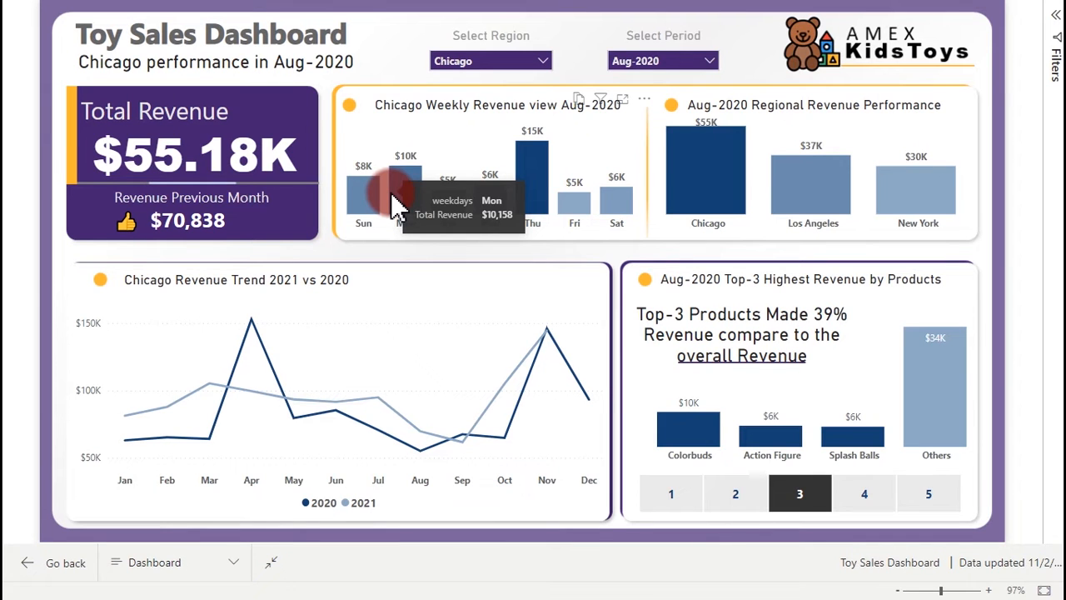
key("Escape")
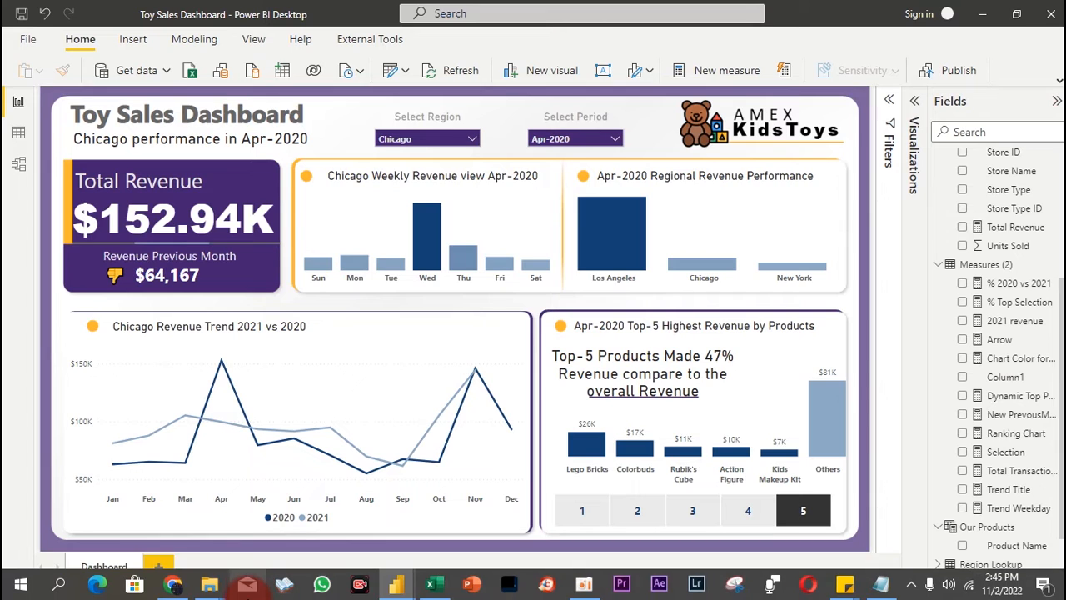
Step: Switch to the Coolors trending palettes page in the browser and filter the palettes by Gray, Violet and Pink
left_click(215, 587)
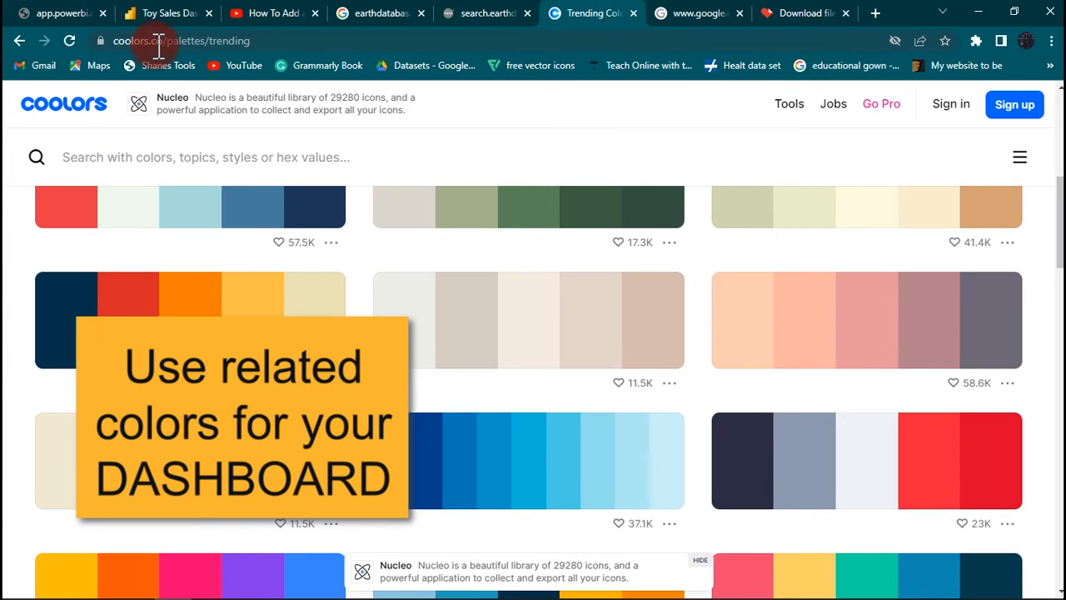
mouse_move(800, 110)
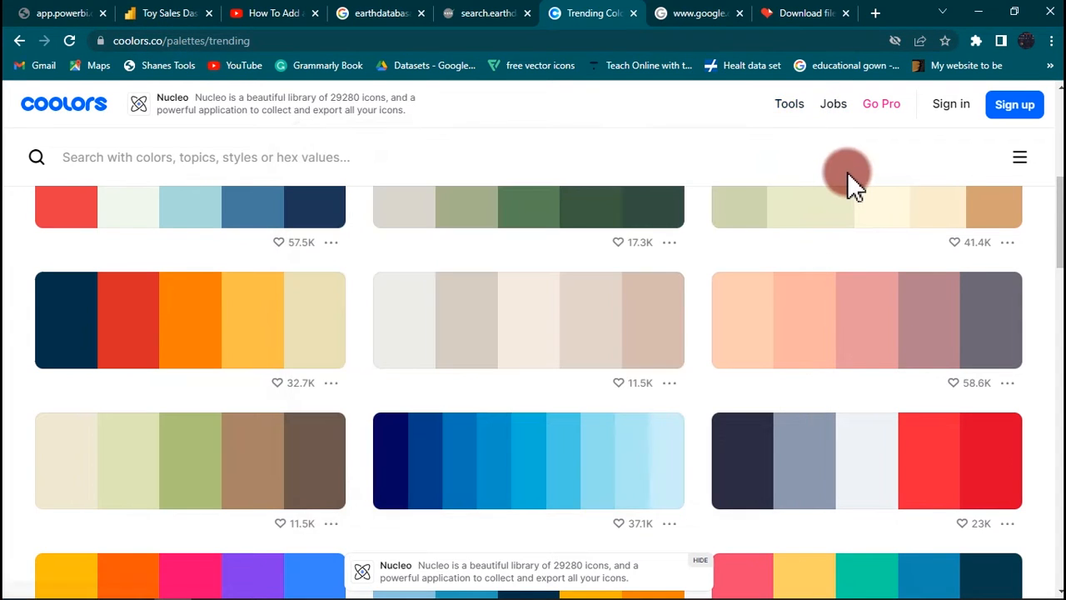
left_click(609, 158)
left_click(75, 370)
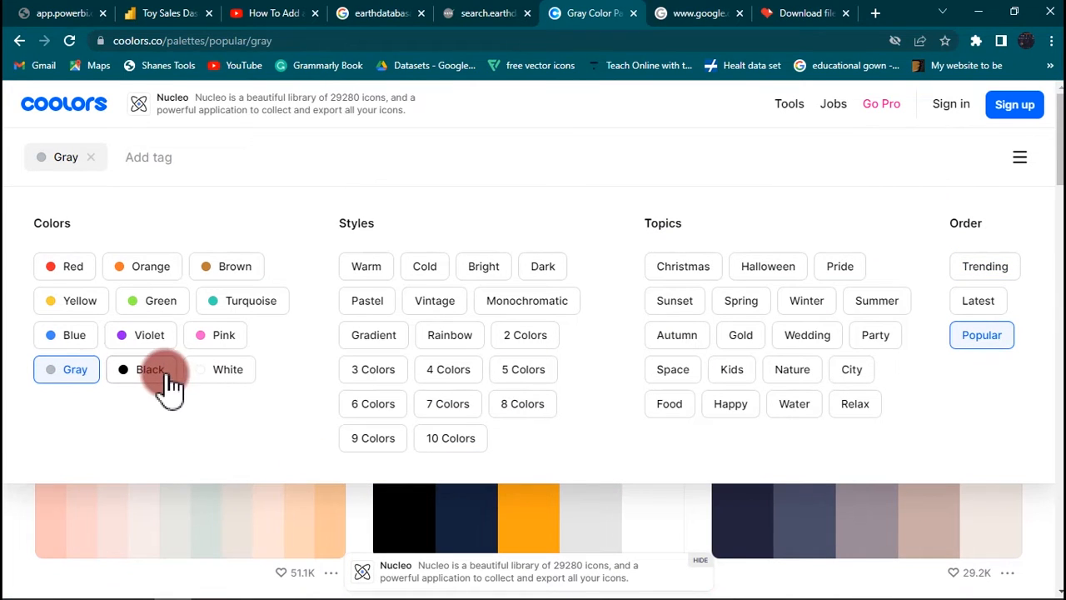
left_click(149, 340)
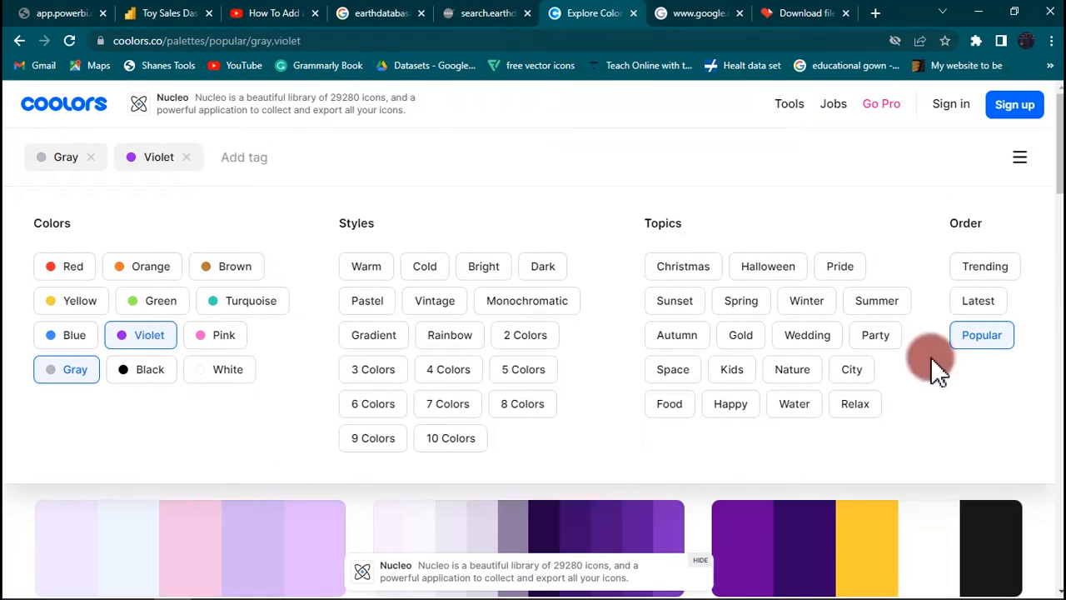
left_click(216, 336)
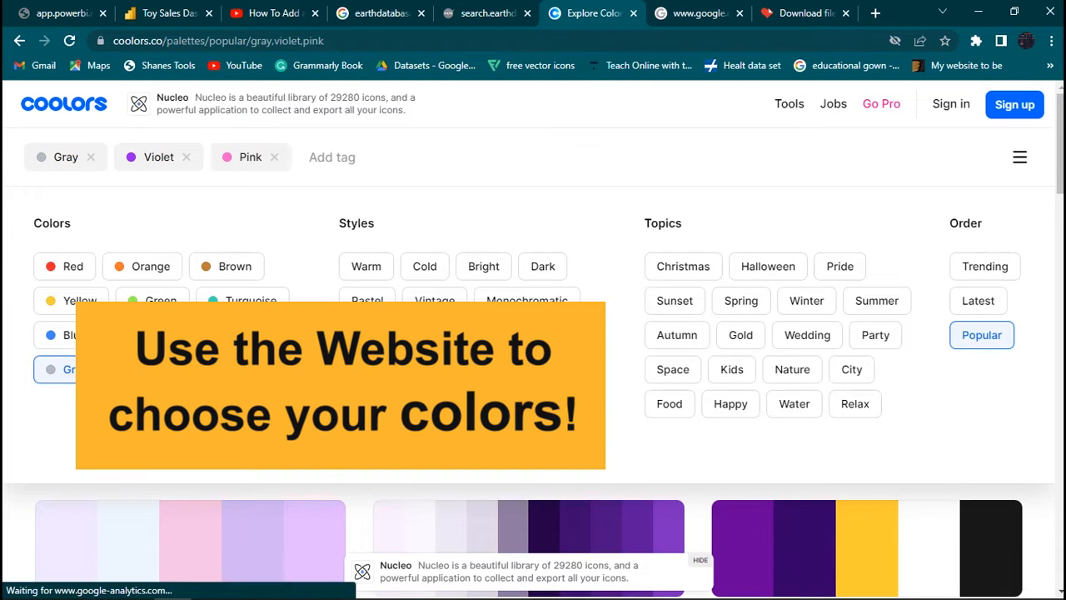
left_click(1059, 237)
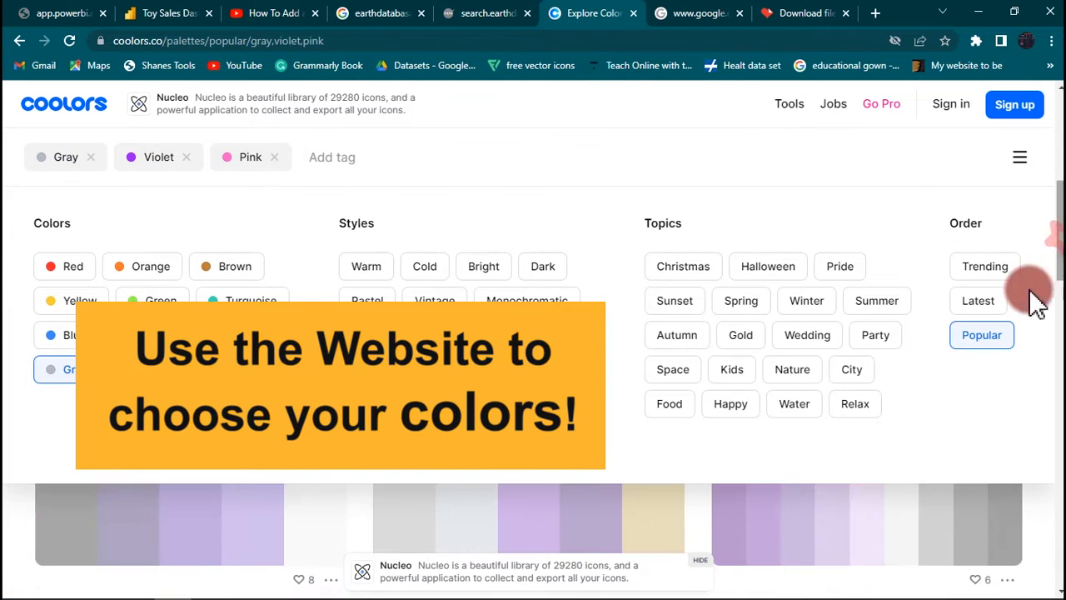
left_click(1000, 523)
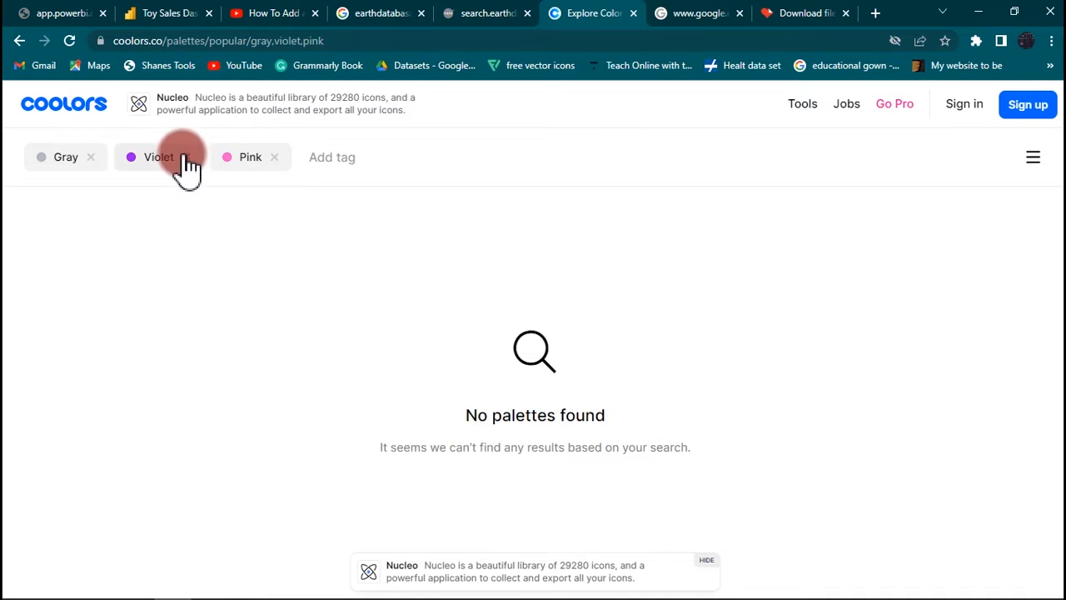
Step: Remove the Violet and Gray filters and browse the popular pink color palettes
left_click(186, 157)
left_click(90, 158)
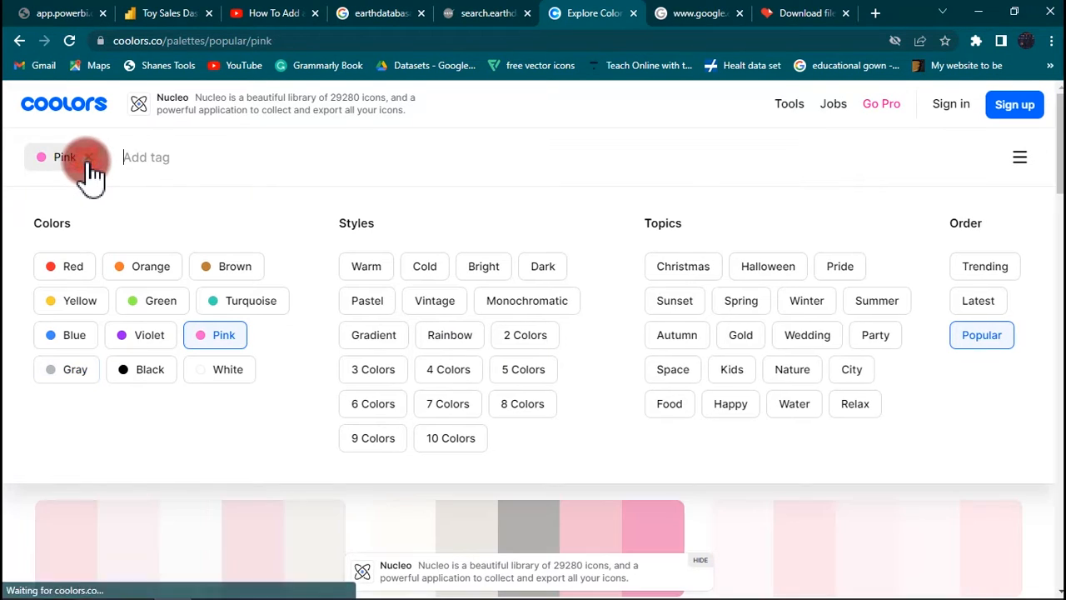
left_click(484, 533)
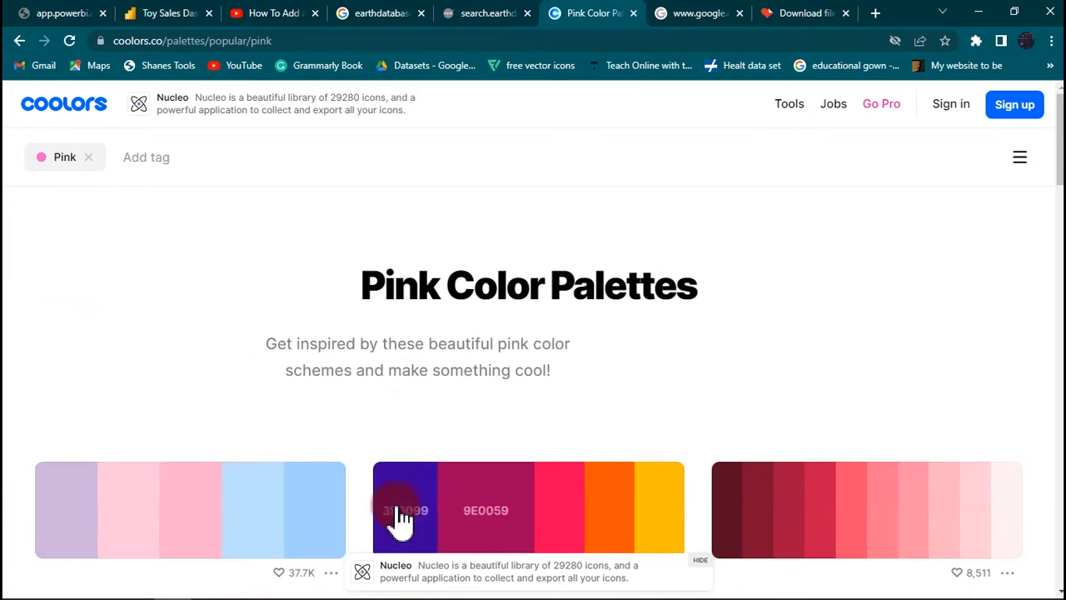
left_click_drag(1052, 158, 1054, 190)
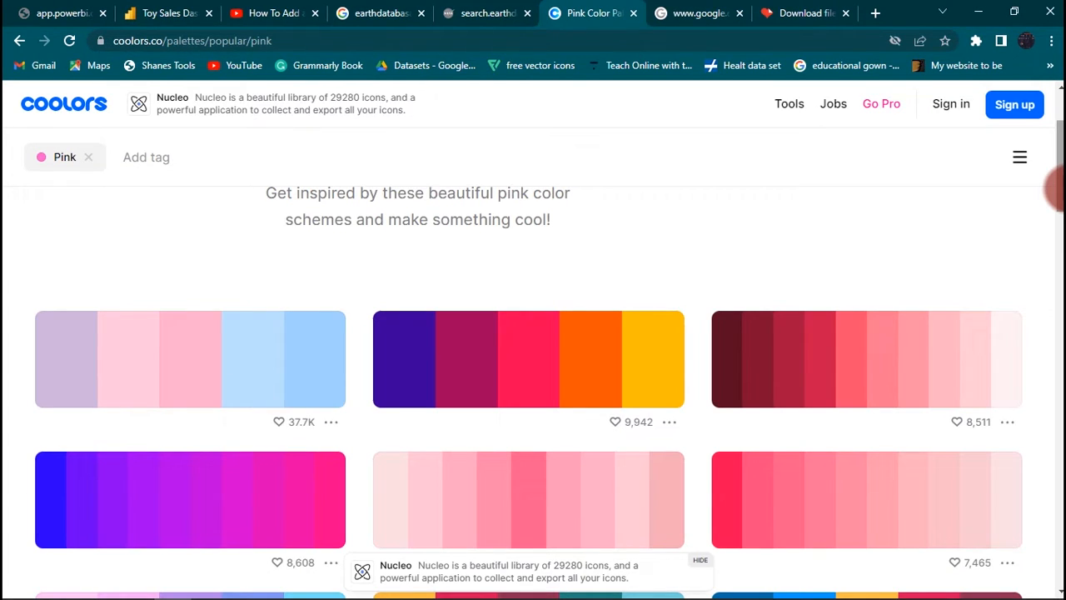
Step: Switch from the browser to the untitled Power BI report and inspect the product bars in the Dynamic Top Revenue chart
left_click(980, 12)
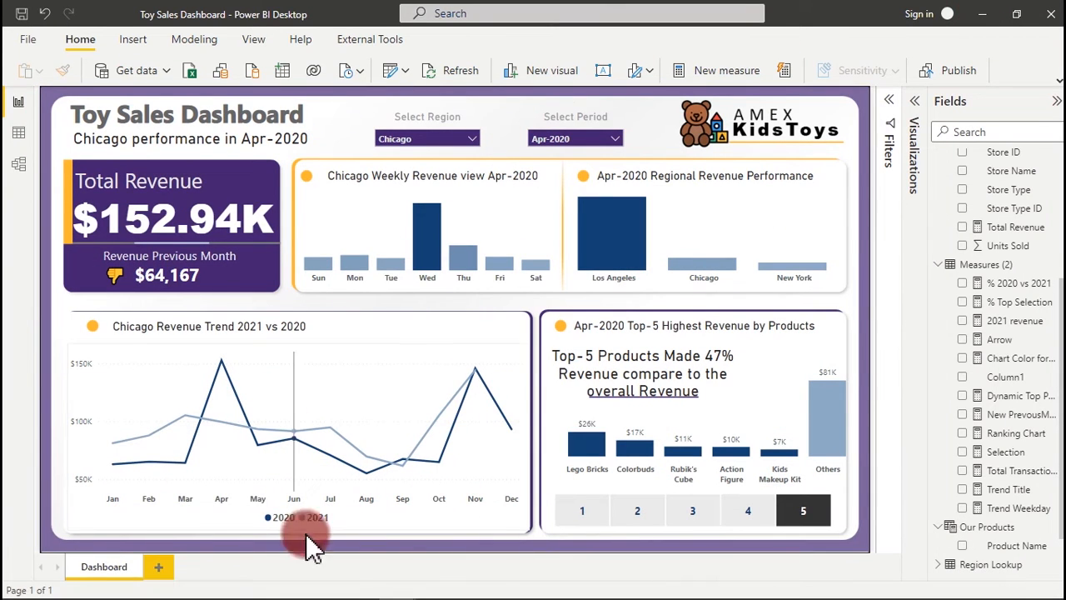
mouse_move(447, 598)
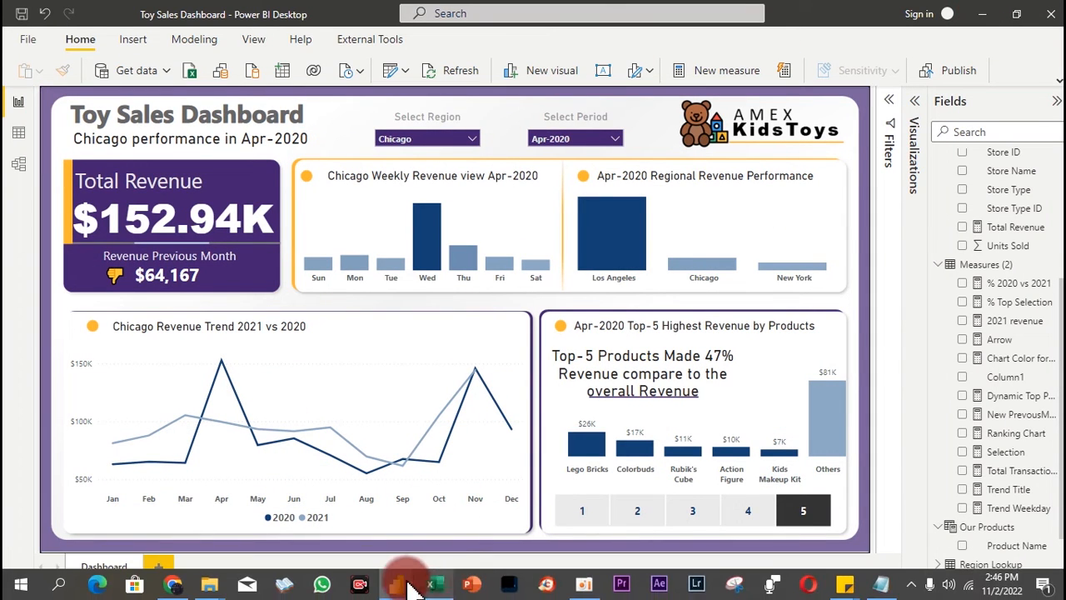
mouse_move(405, 584)
left_click(492, 546)
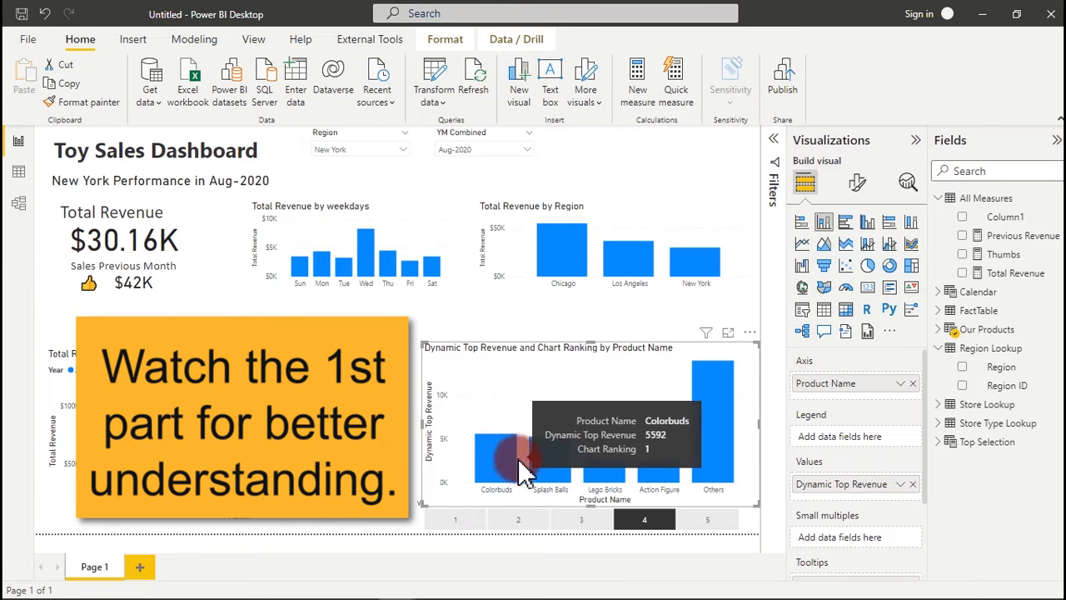
mouse_move(588, 469)
mouse_move(660, 479)
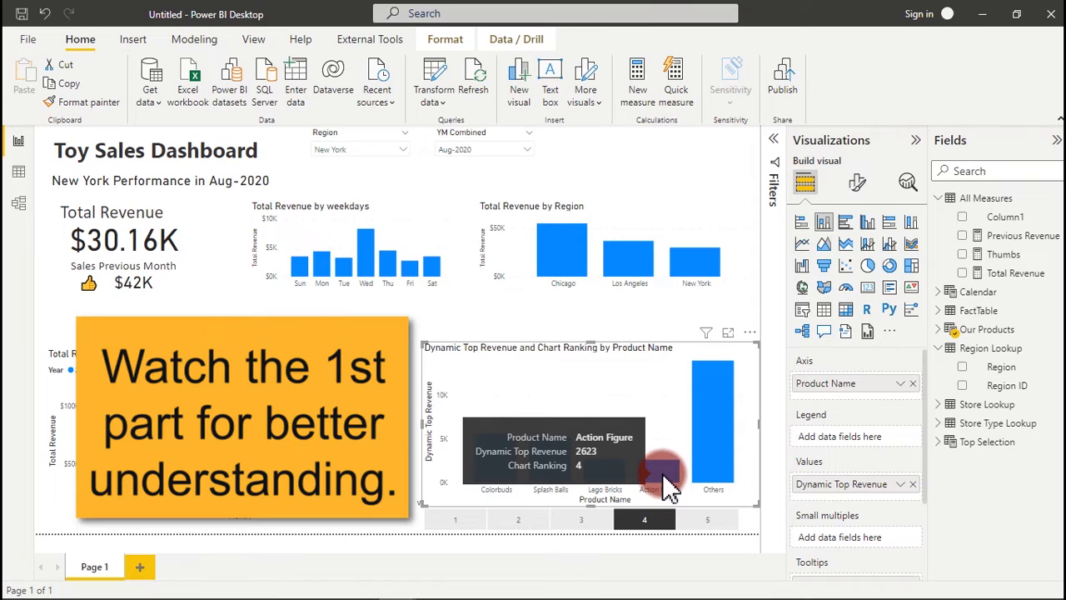
mouse_move(721, 450)
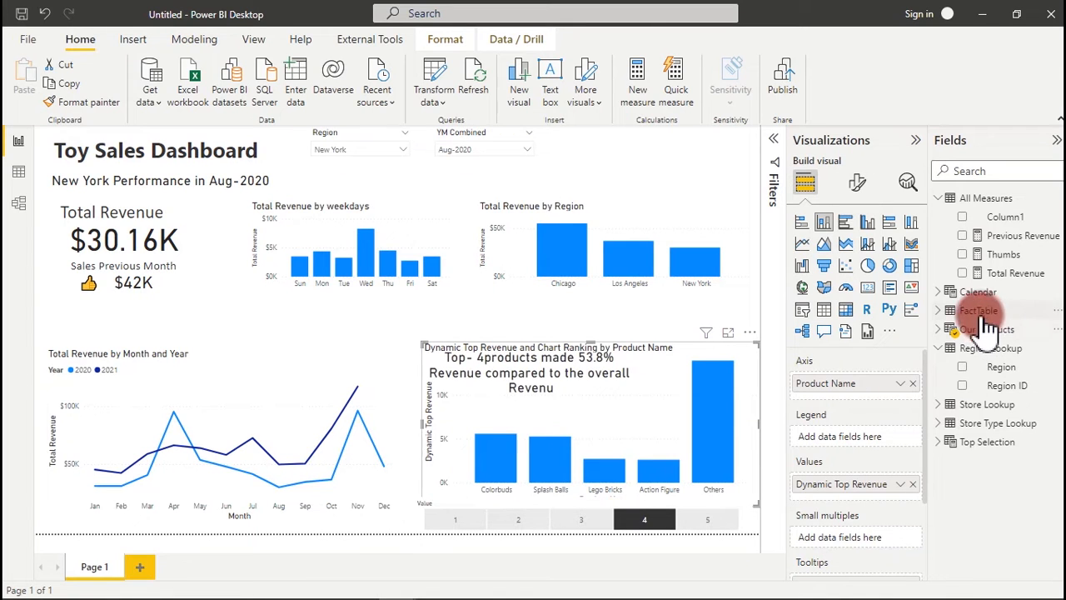
Step: Create a new measure named "Chart Color formatting" in the Our Products table, with its formula starting on a second line
left_click(948, 332)
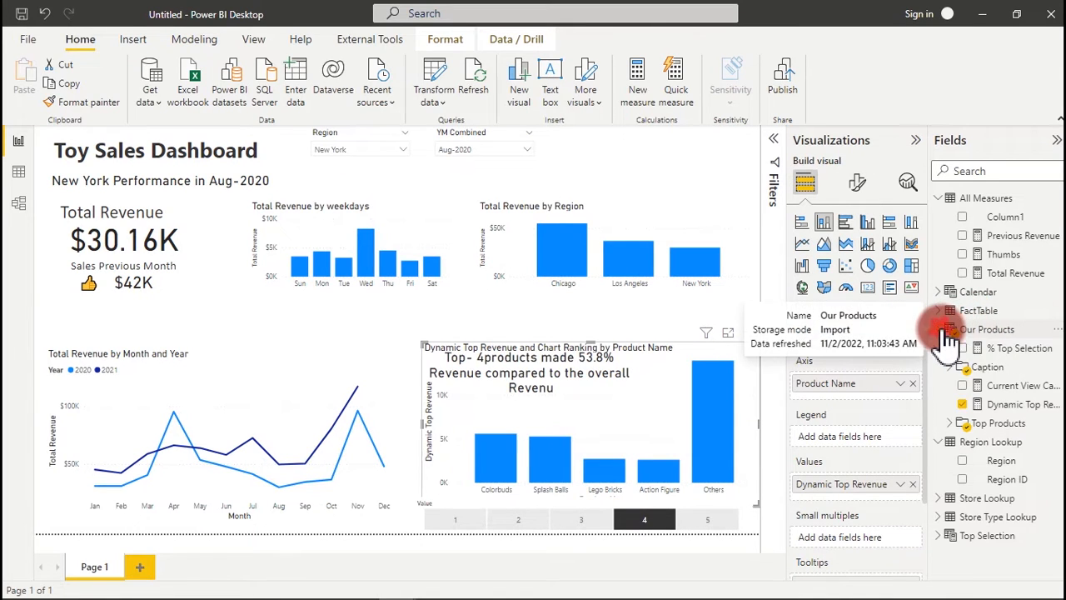
left_click(1000, 386)
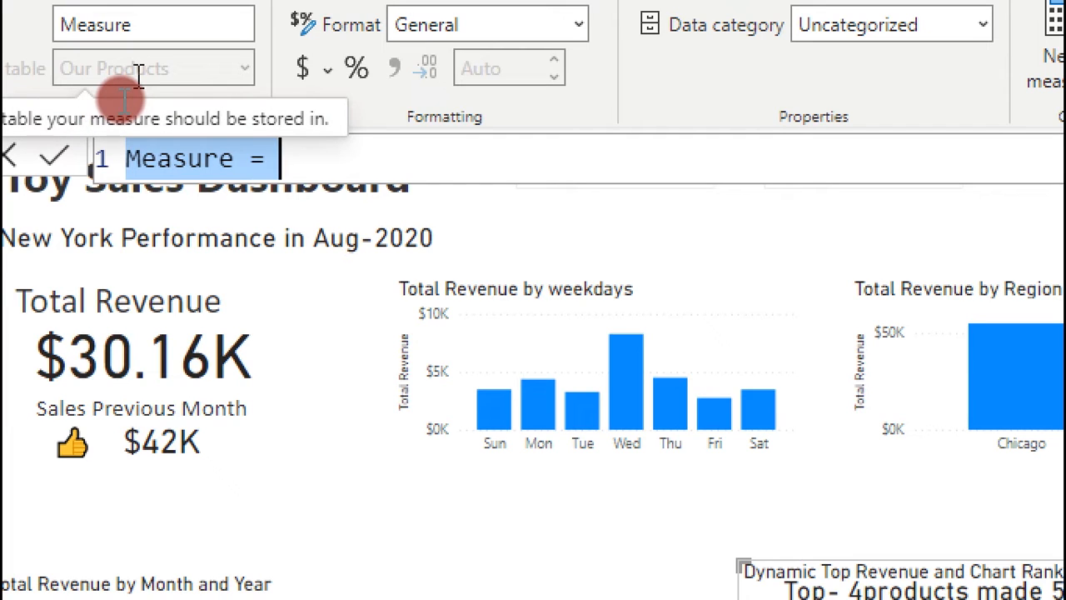
type("Char")
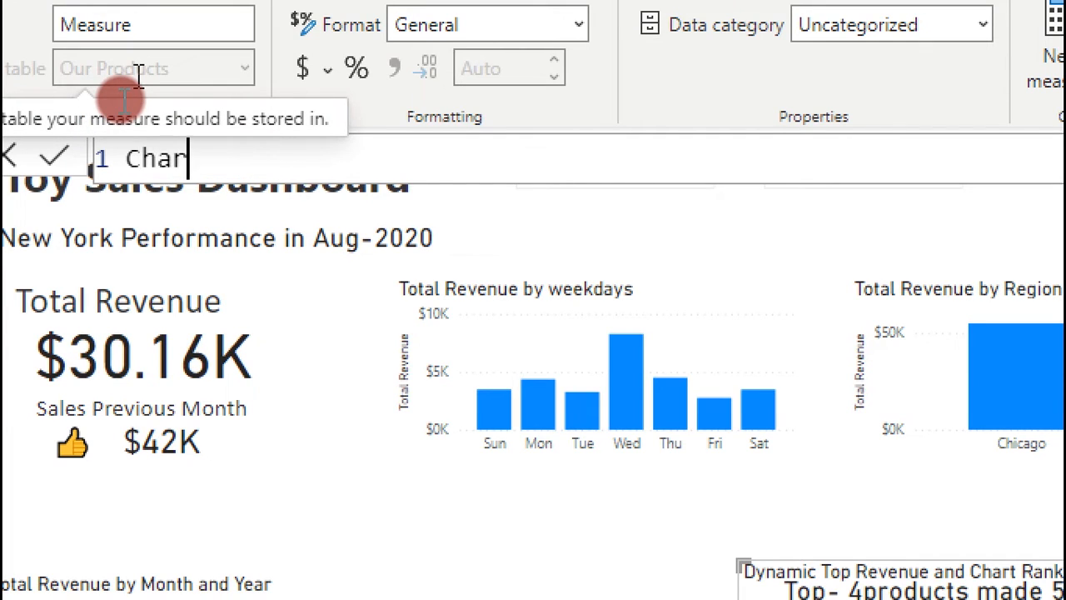
type("t Co")
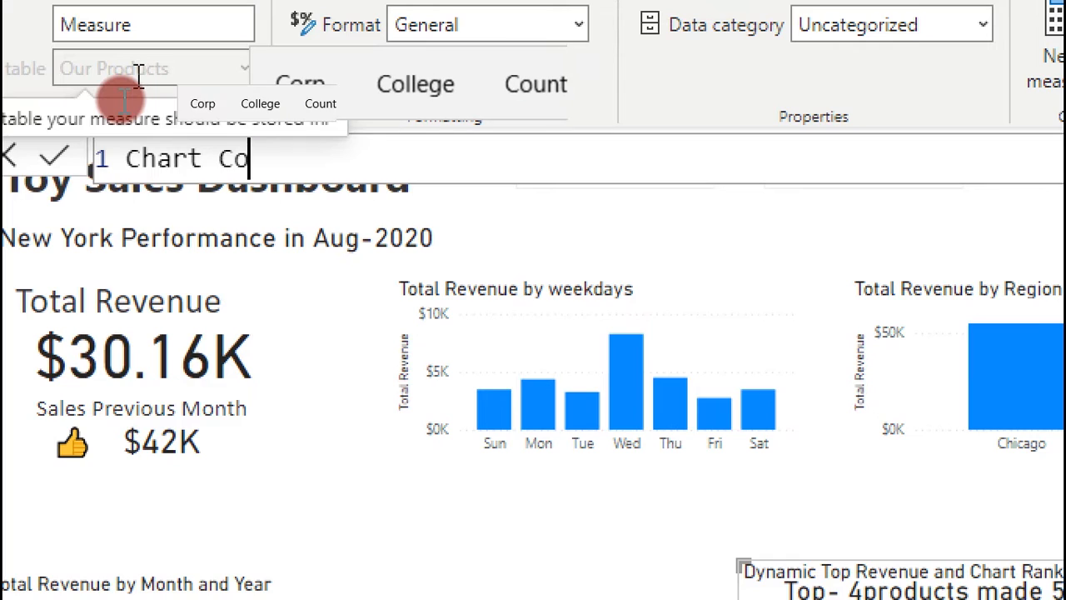
type("lor form")
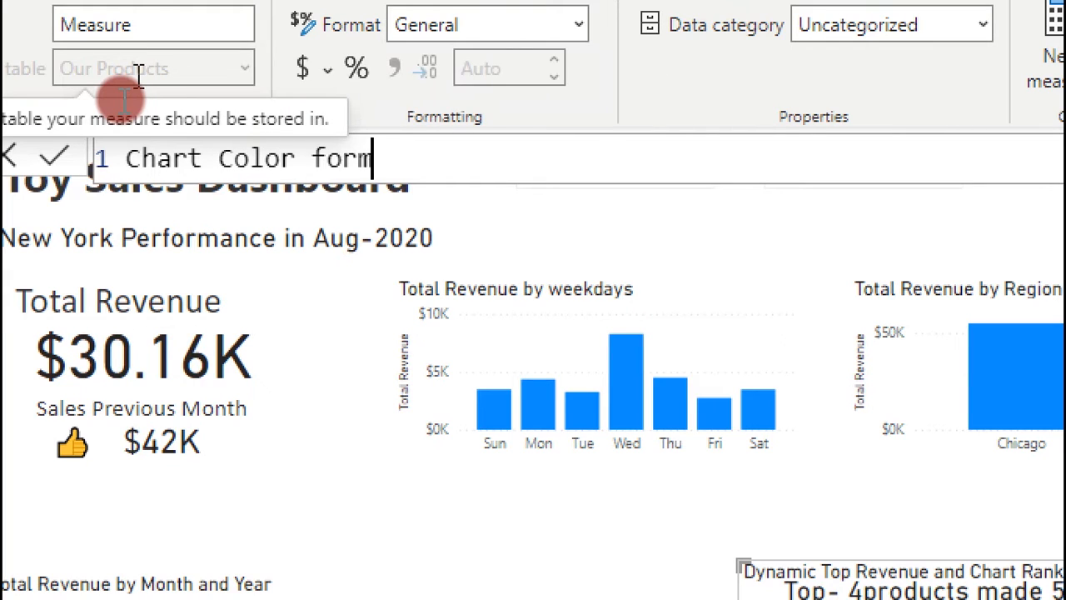
type("atting=")
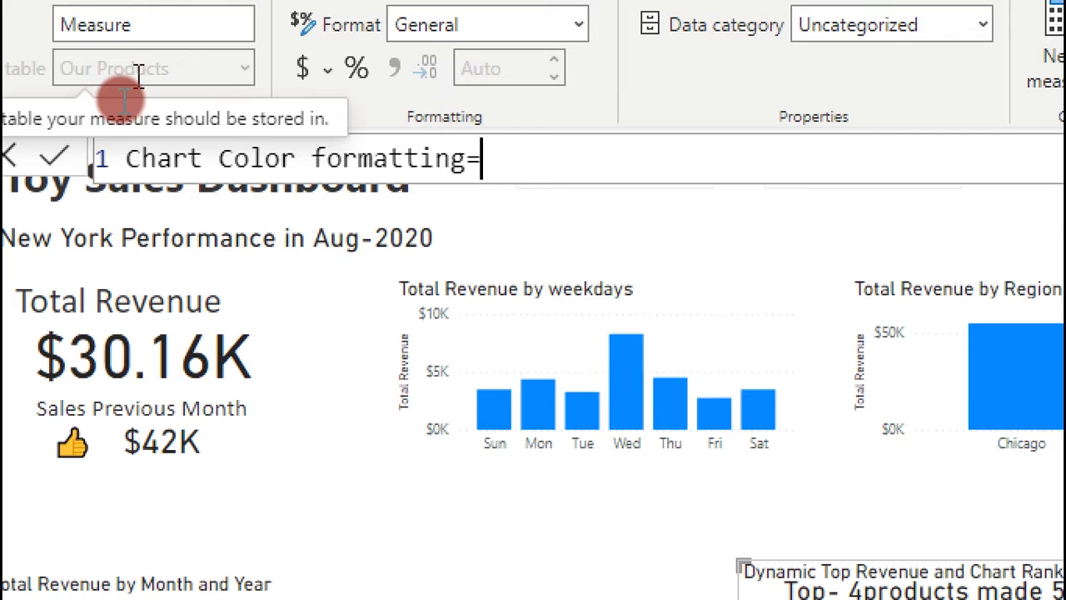
key("shift+Return")
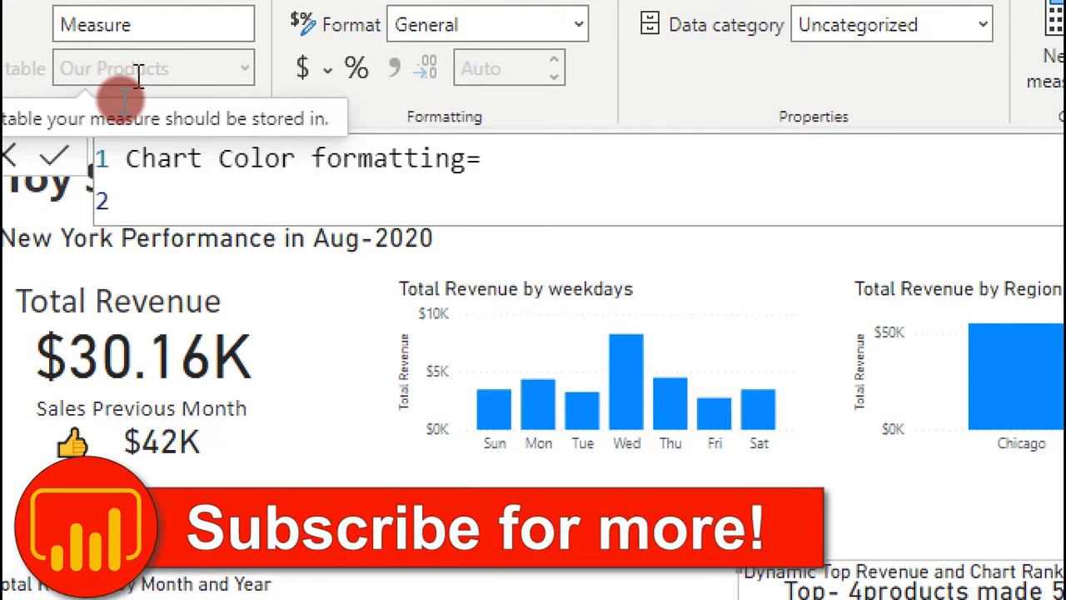
Step: Begin the measure formula with SWITCH, using SELECTEDVALUE('Our Products'[Product Name]) as its expression, and start a fourth line
type("swi")
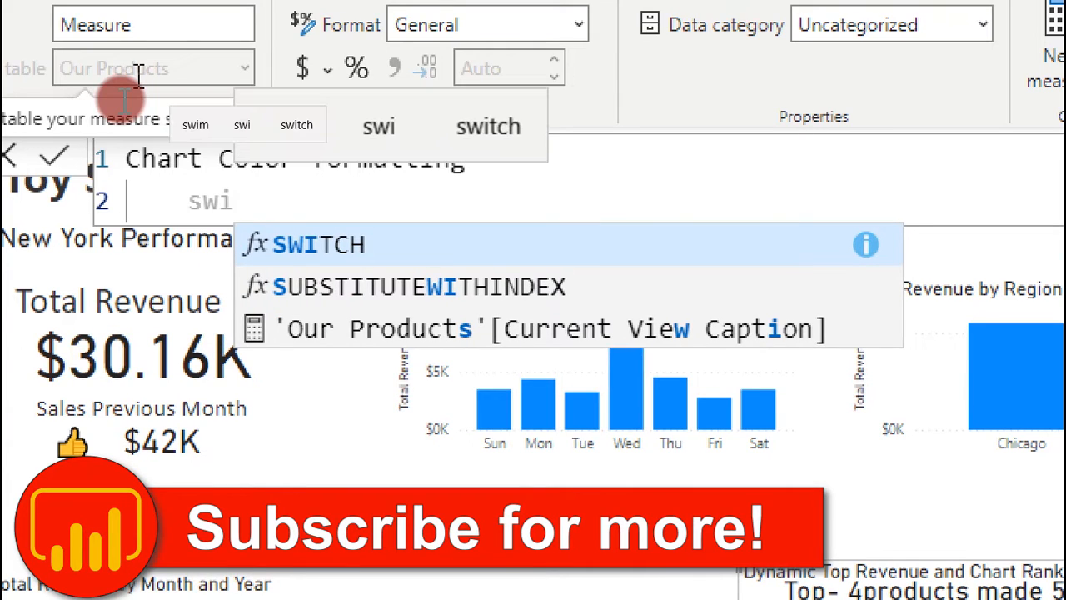
key("Tab")
key("shift+Return")
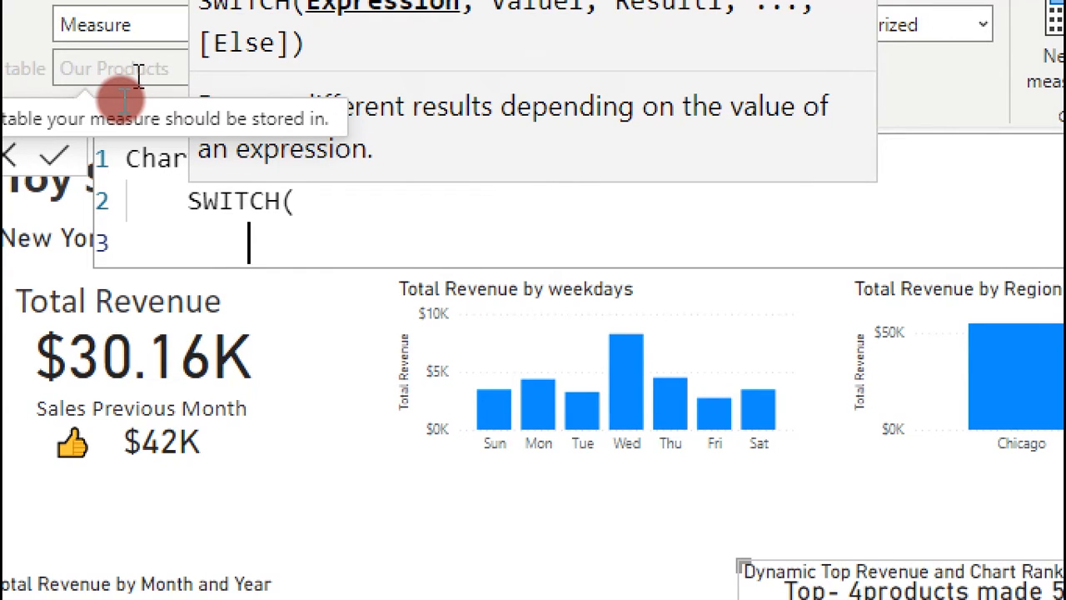
type("sel")
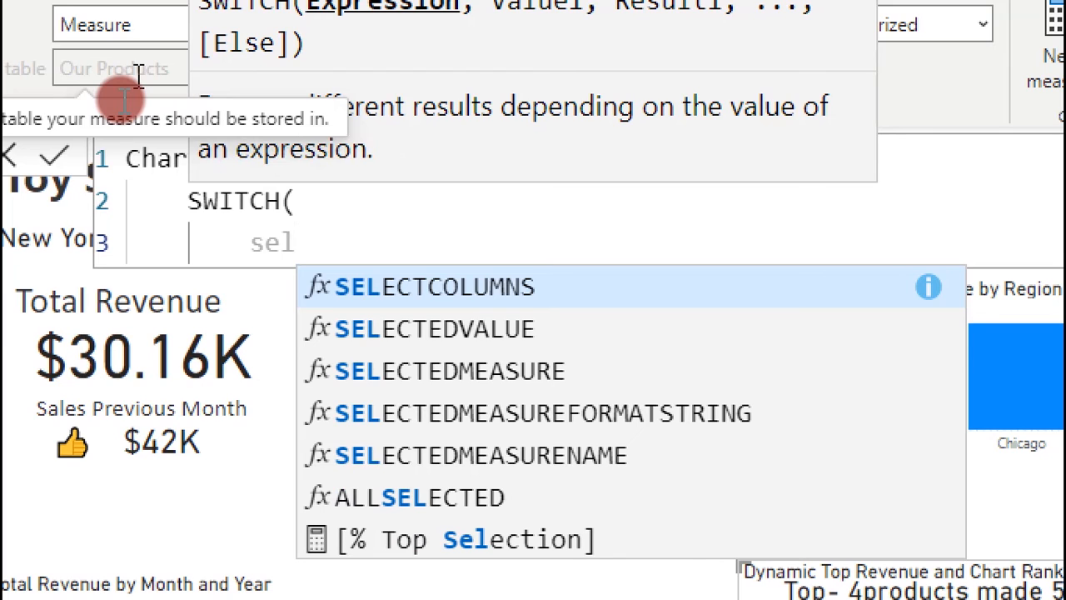
key("Down")
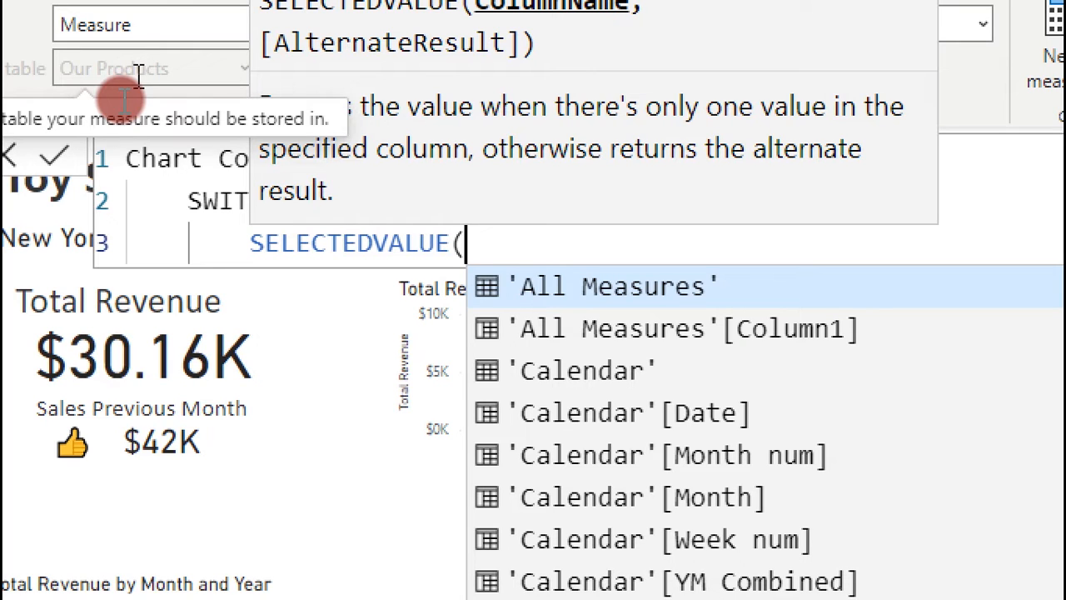
type("out")
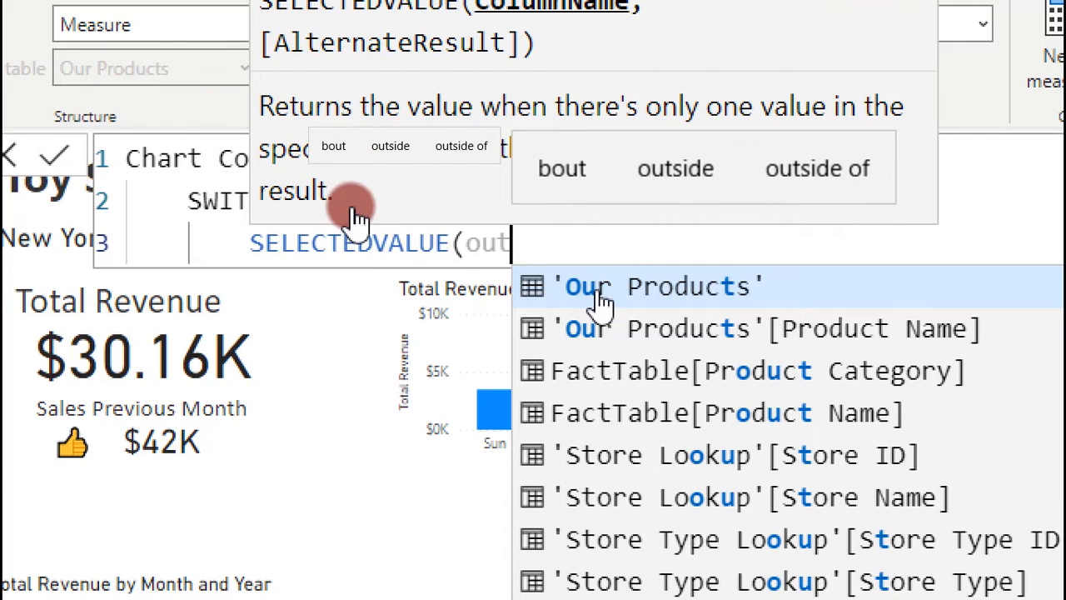
left_click(725, 338)
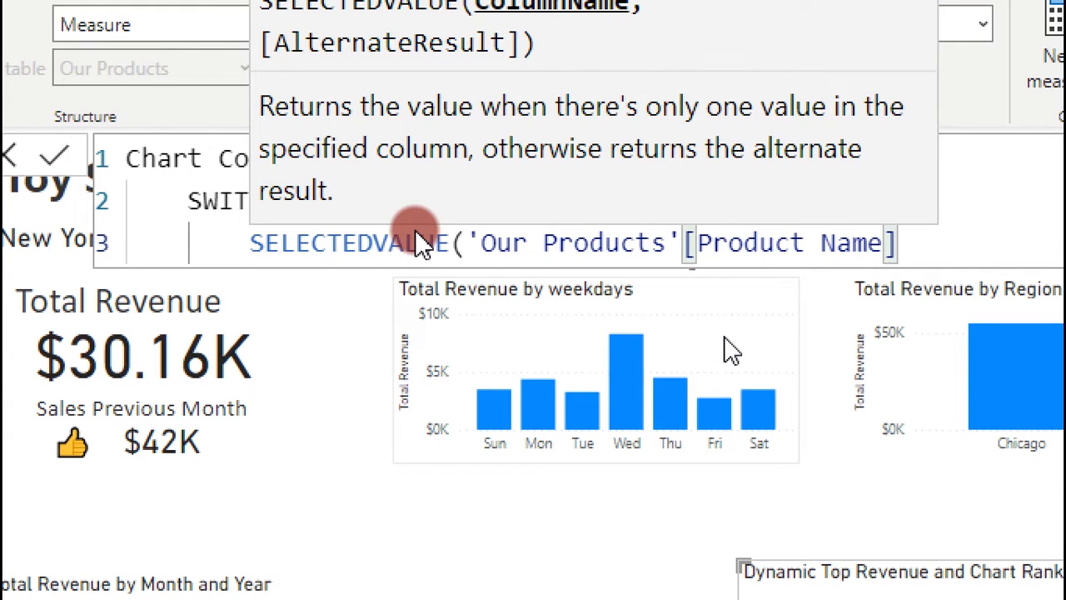
type(").")
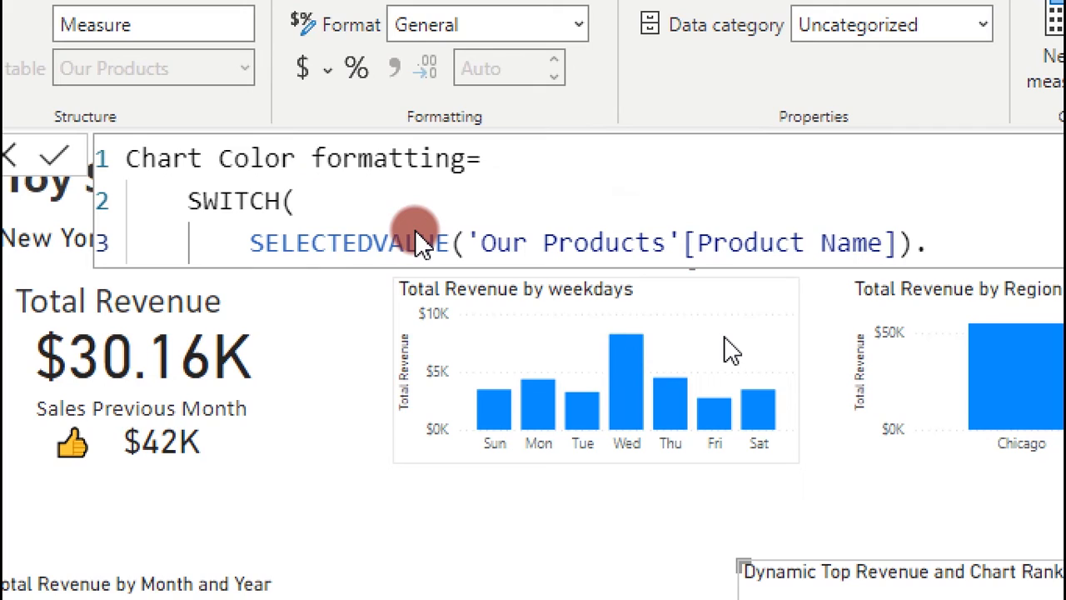
key("shift+Return")
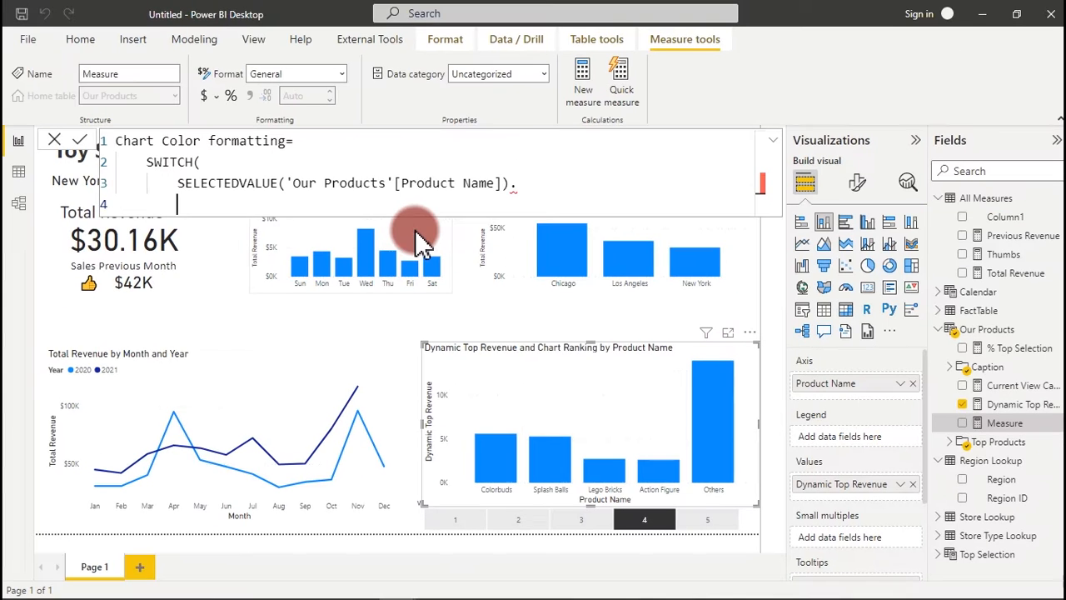
Step: Switch to the browser to view the Coolors pink palettes, and return to the Power BI report
mouse_move(298, 595)
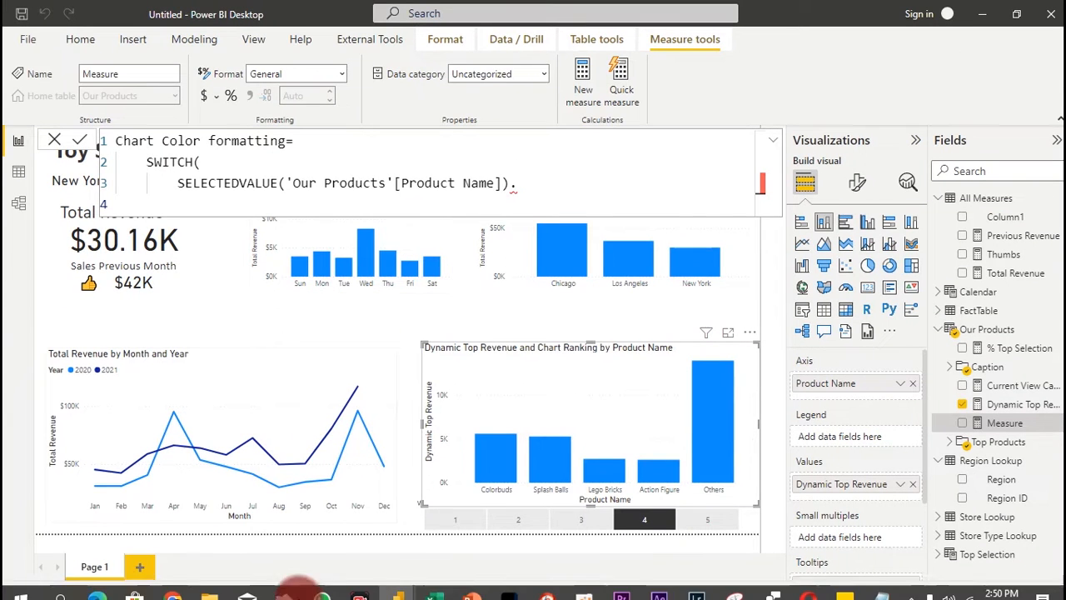
left_click(170, 587)
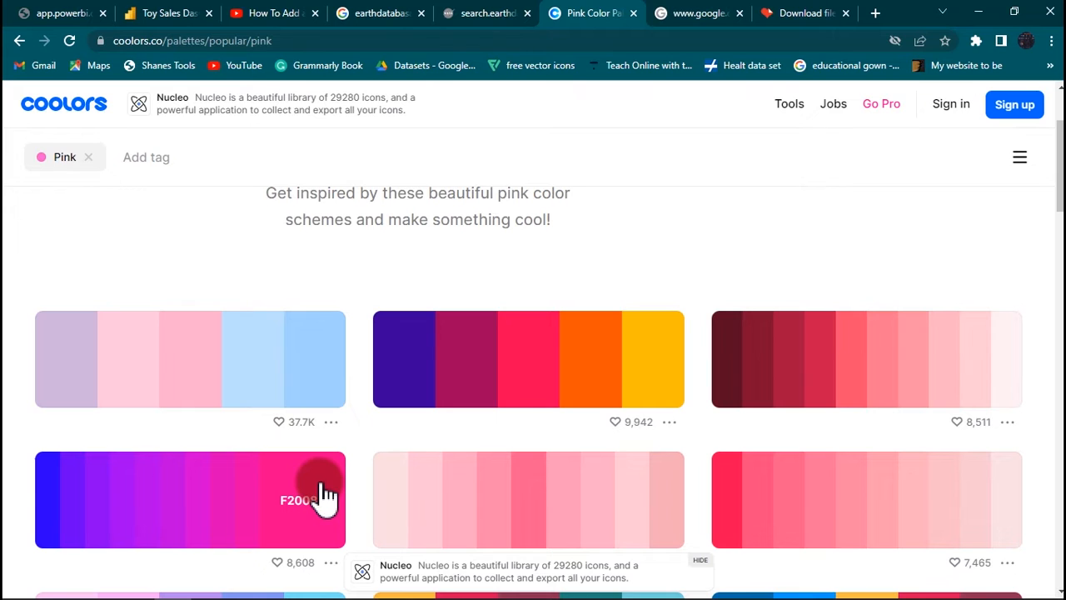
left_click(977, 13)
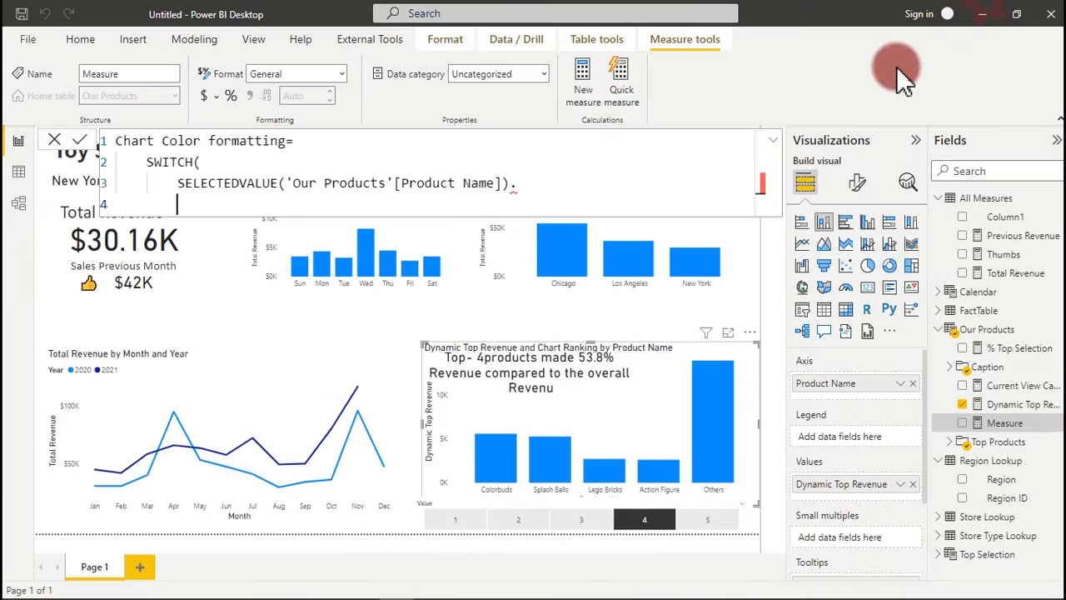
Step: Replace the period after the SELECTEDVALUE expression with a comma and enter "Others" as the first value to match
left_click(531, 177)
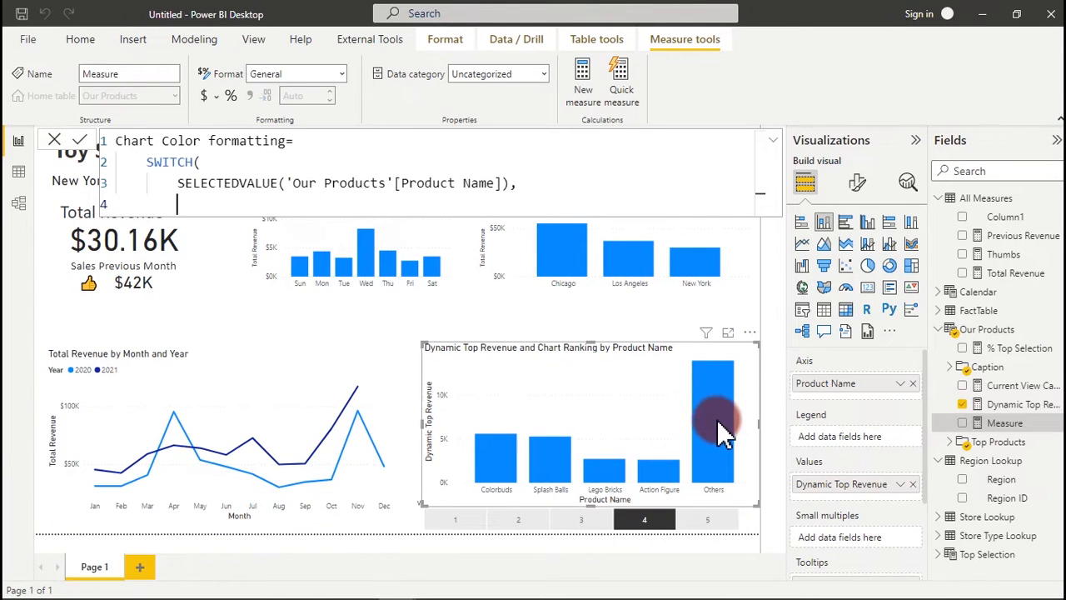
mouse_move(724, 431)
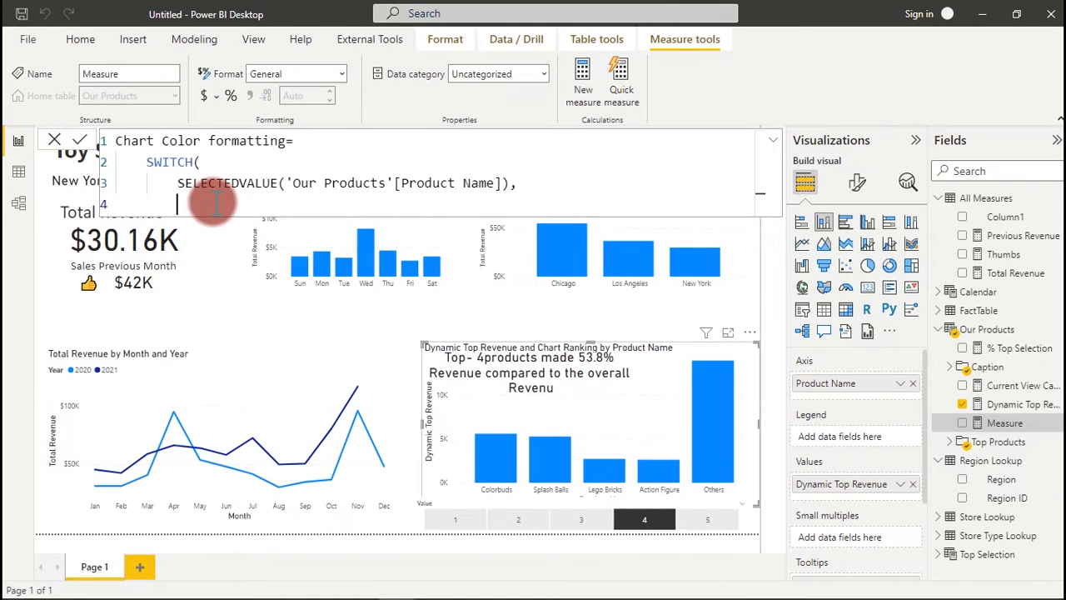
type("\"Others\"")
left_click(282, 360)
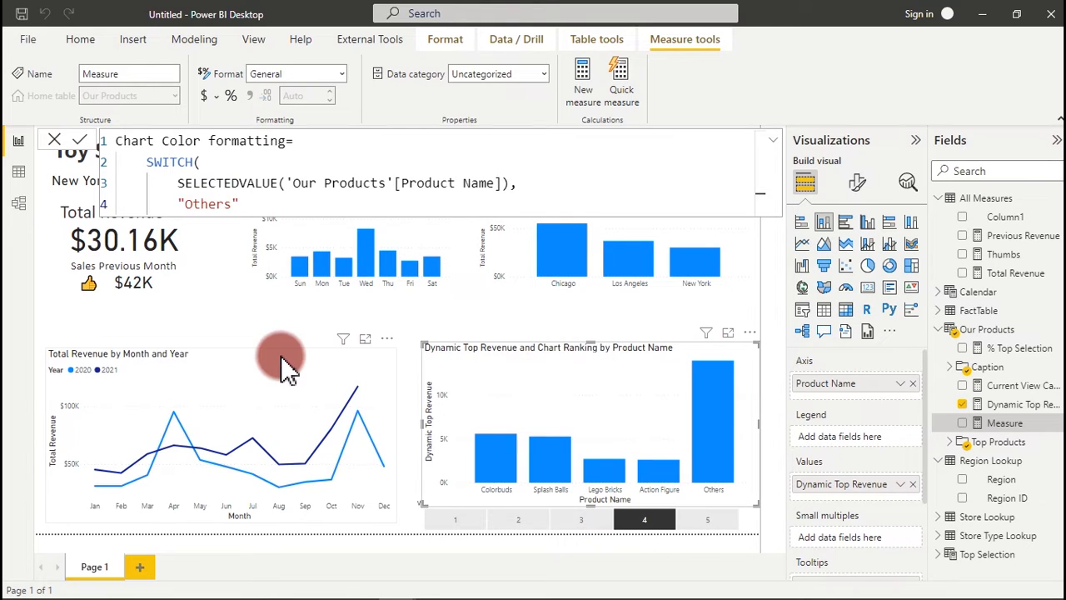
Step: Add the hex color "#8da9c4" as the SWITCH result for "Others"
left_click(244, 204)
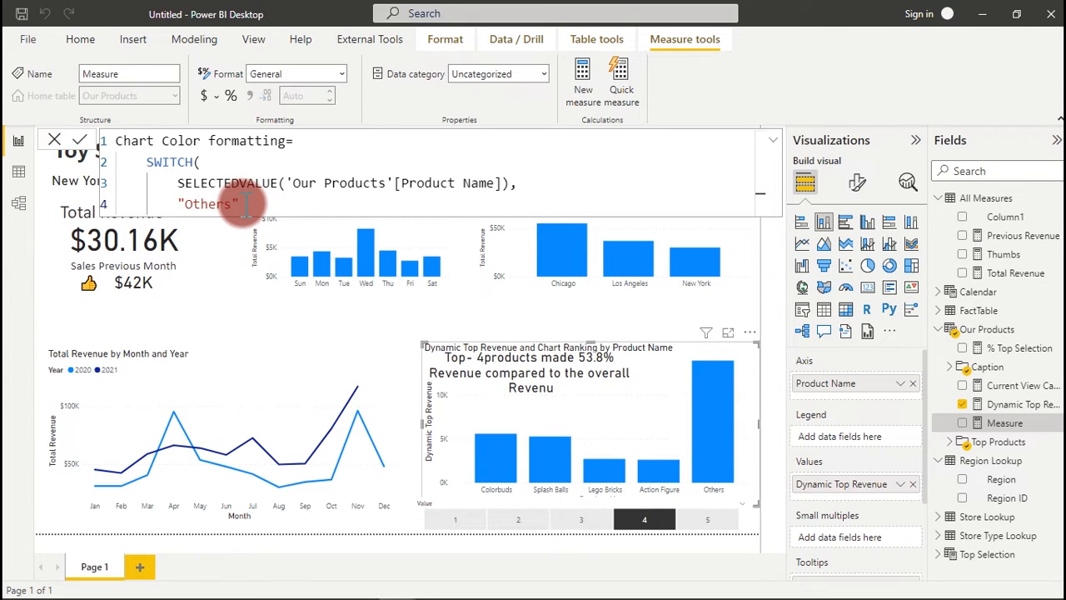
type(",")
key("BackSpace")
type(",")
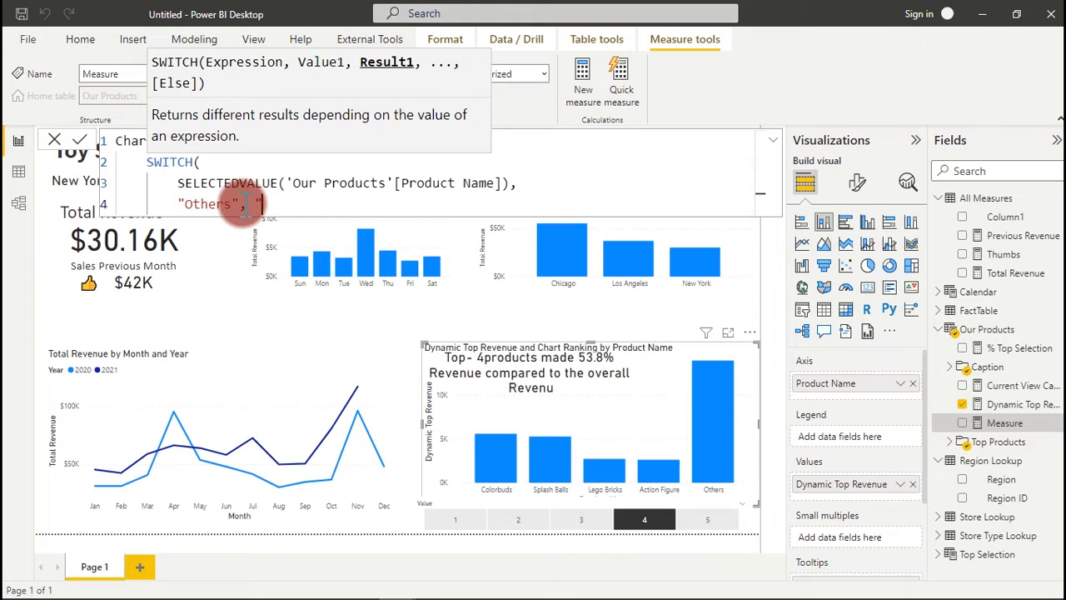
type(" \"8da9c4\"")
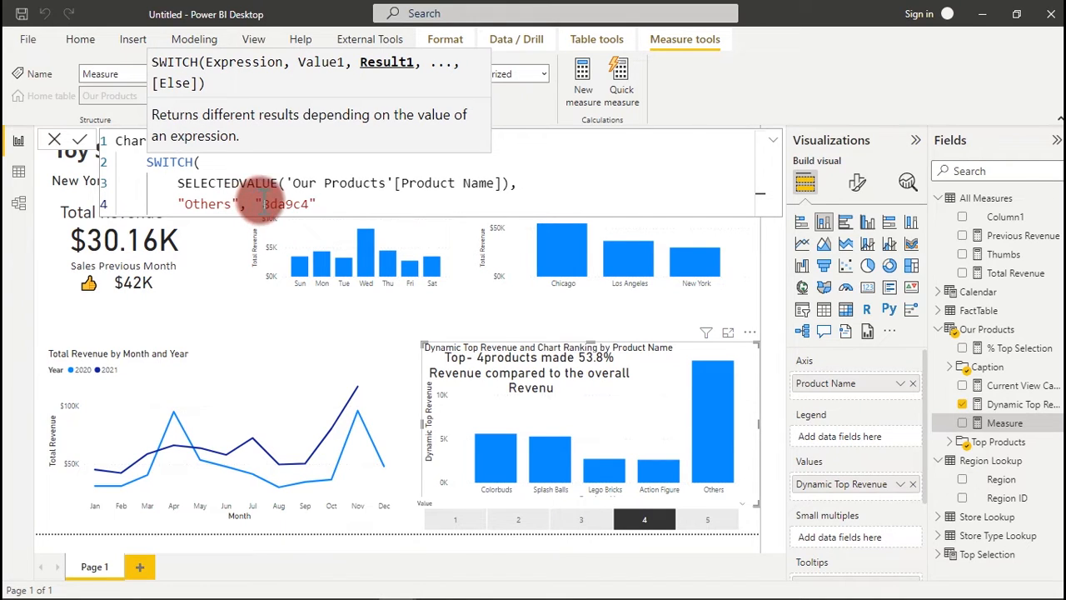
double_click(261, 203)
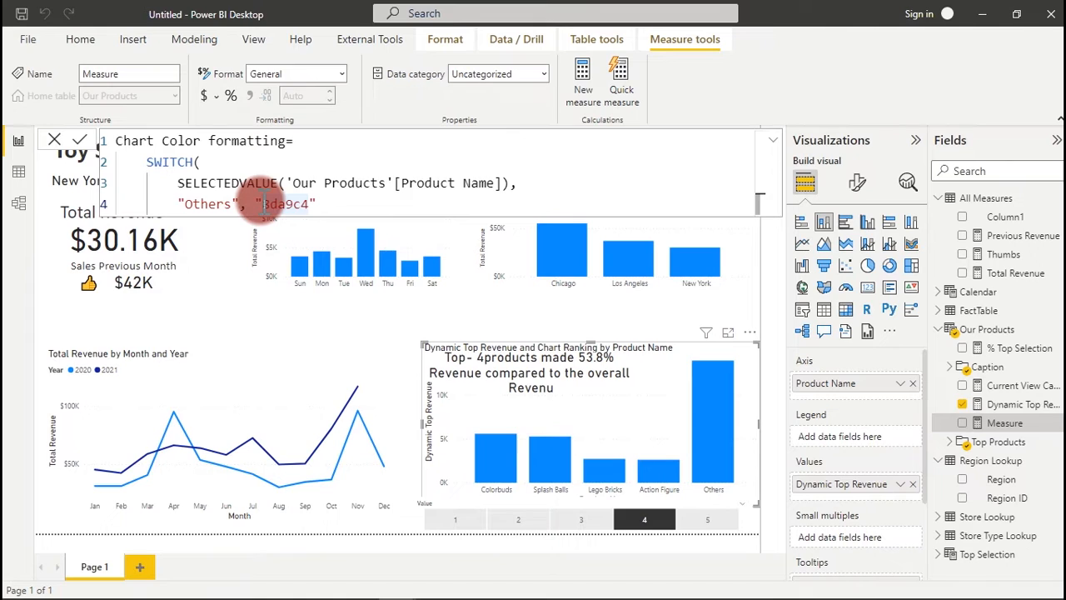
left_click(263, 203)
type("#8da9c4\"")
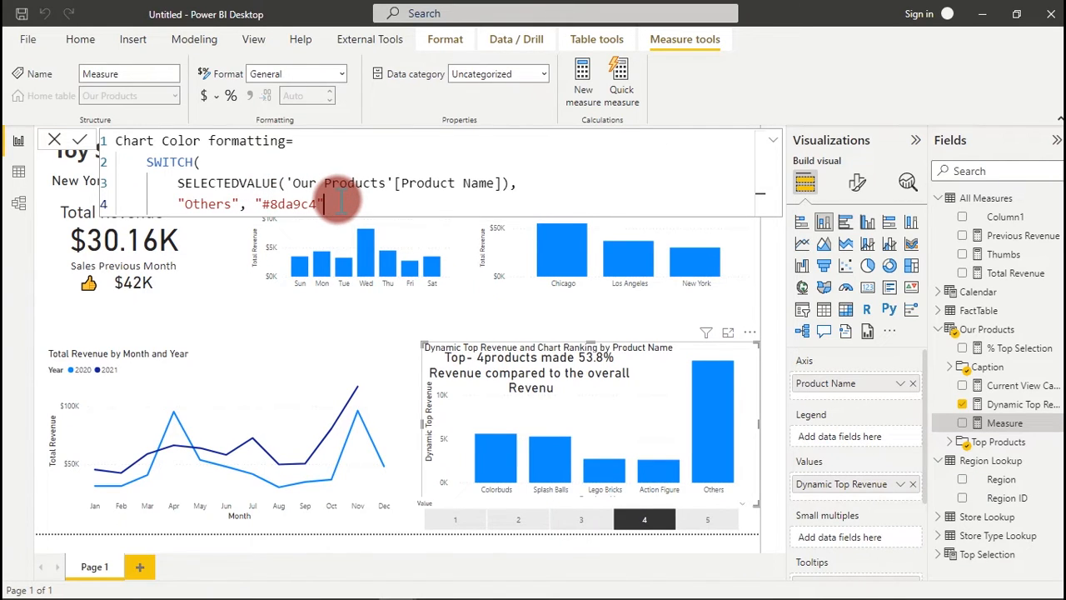
Step: Add the hex color "#134074" as the SWITCH fallback result for all other products
type(",")
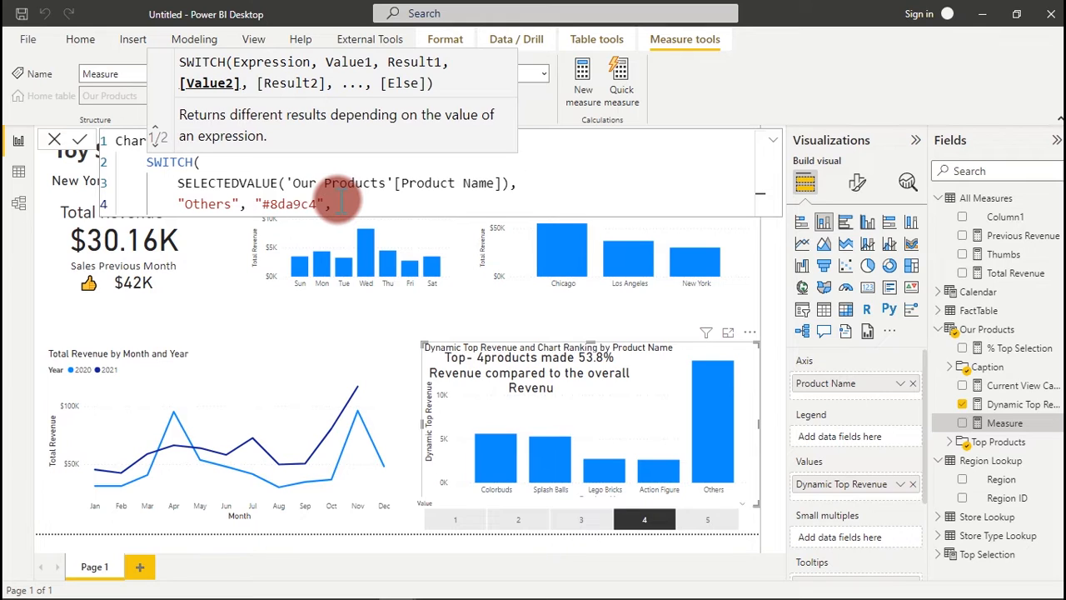
type("184074")
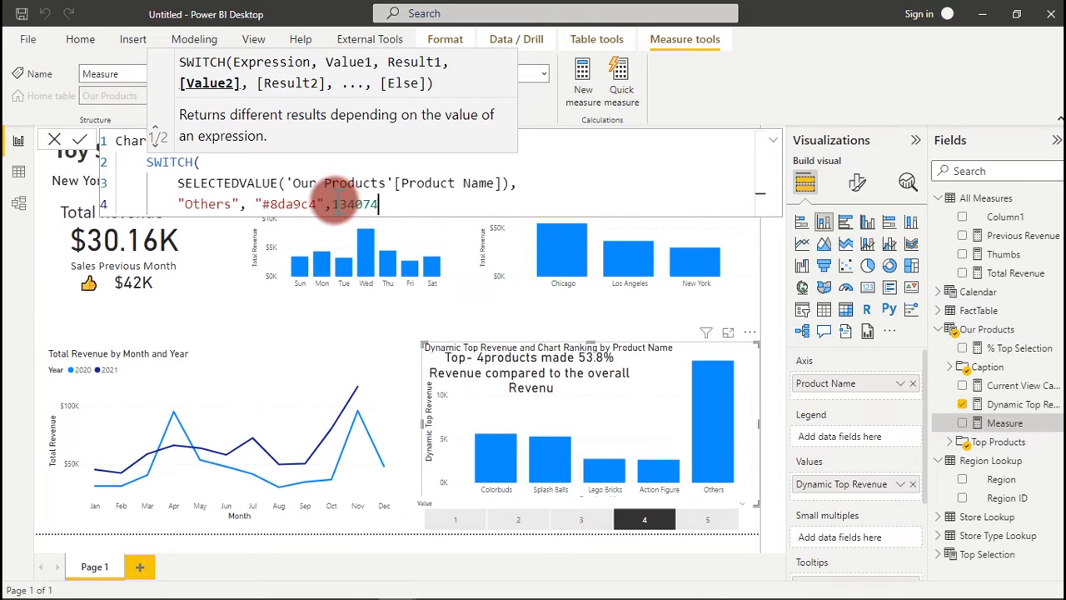
double_click(337, 204)
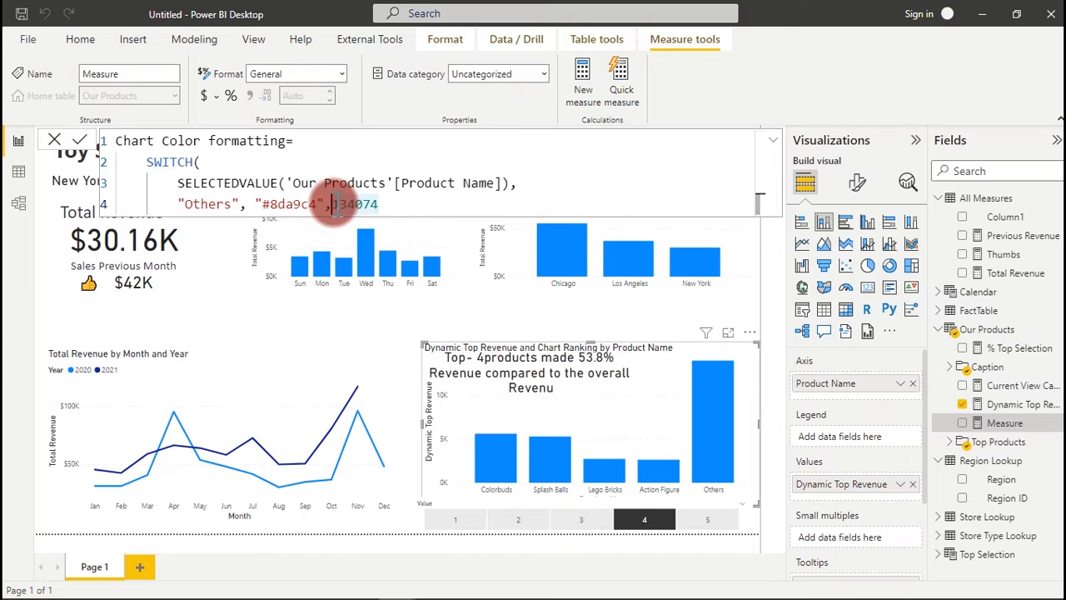
type("\"#")
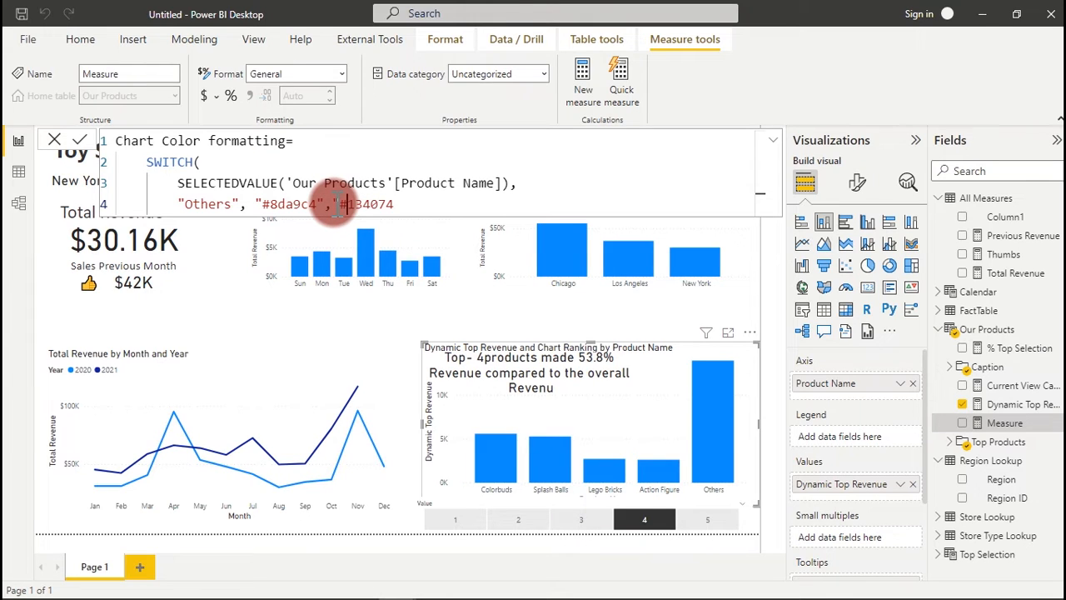
type("\"")
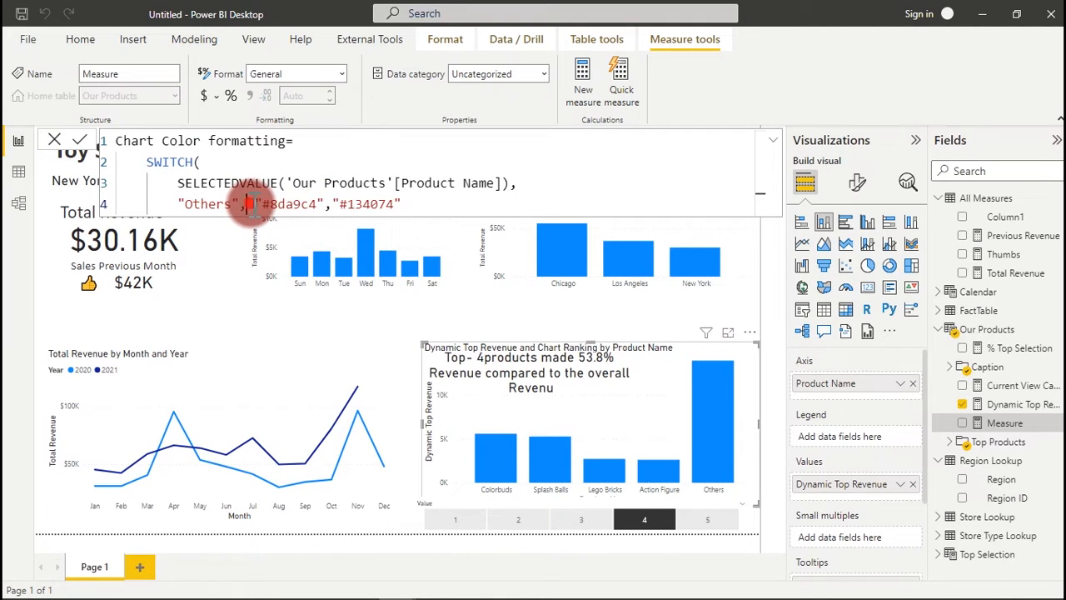
Step: Place the two color codes on separate lines, close the SWITCH function and commit the Chart Color formatting measure
key("shift+Return")
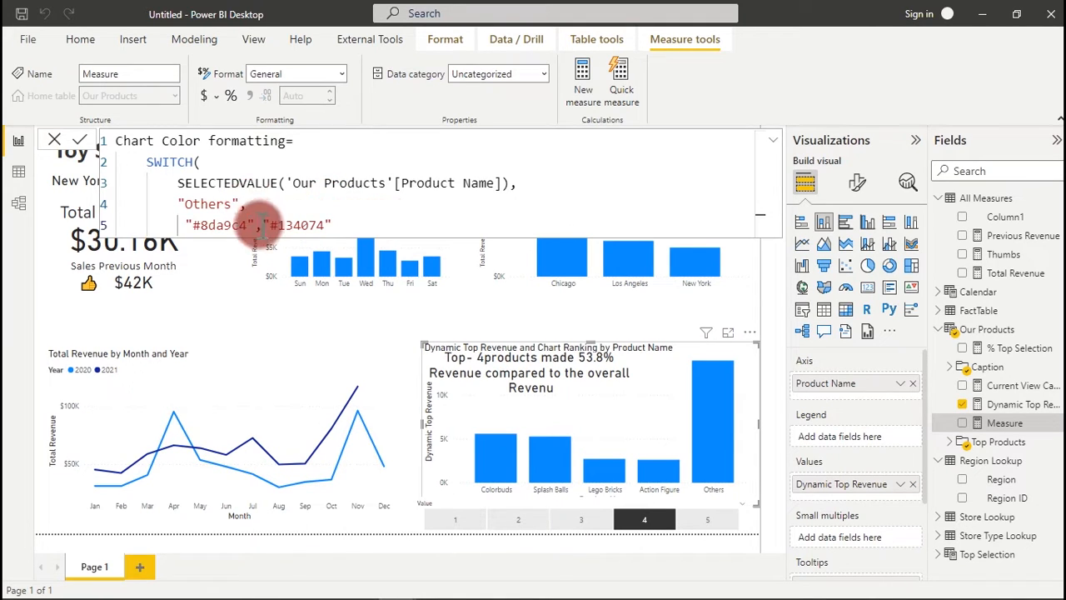
left_click(263, 225)
key("shift+Return")
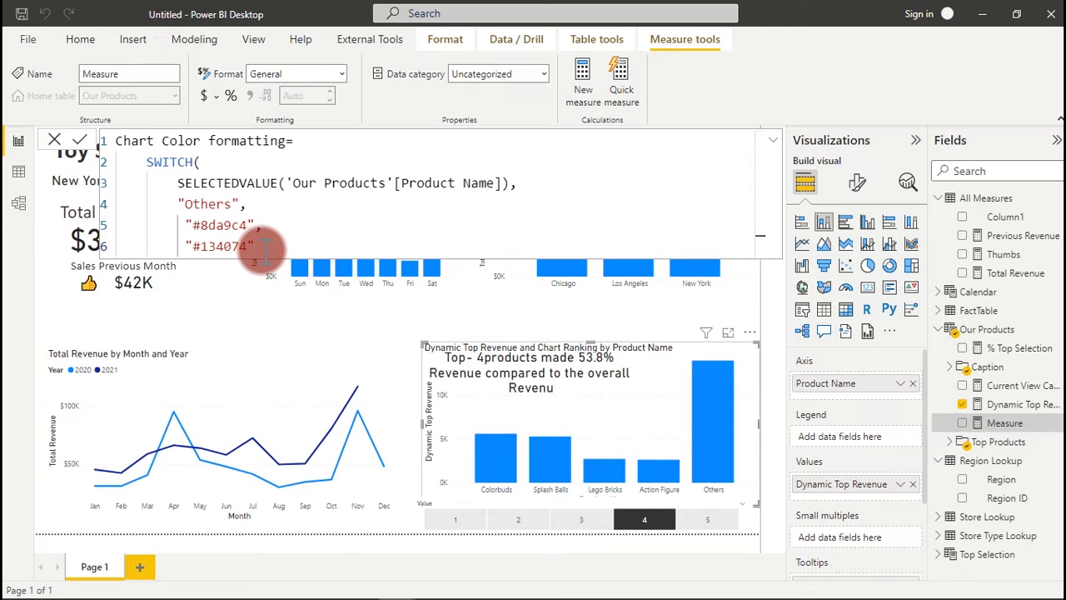
type(")")
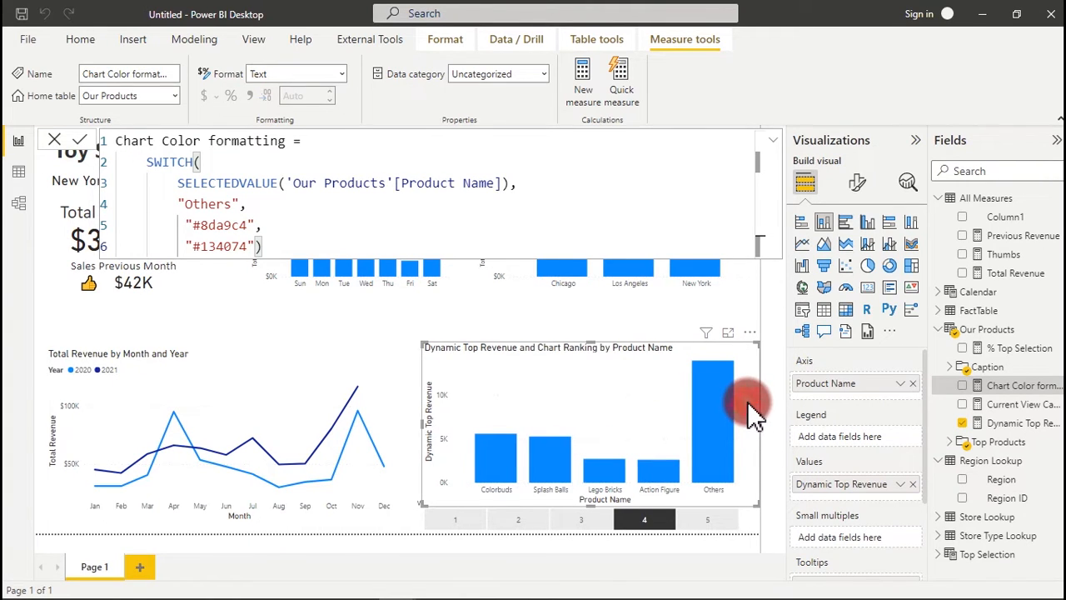
Step: Open the conditional formatting settings for the default column color of the Dynamic Top Revenue chart
left_click(858, 187)
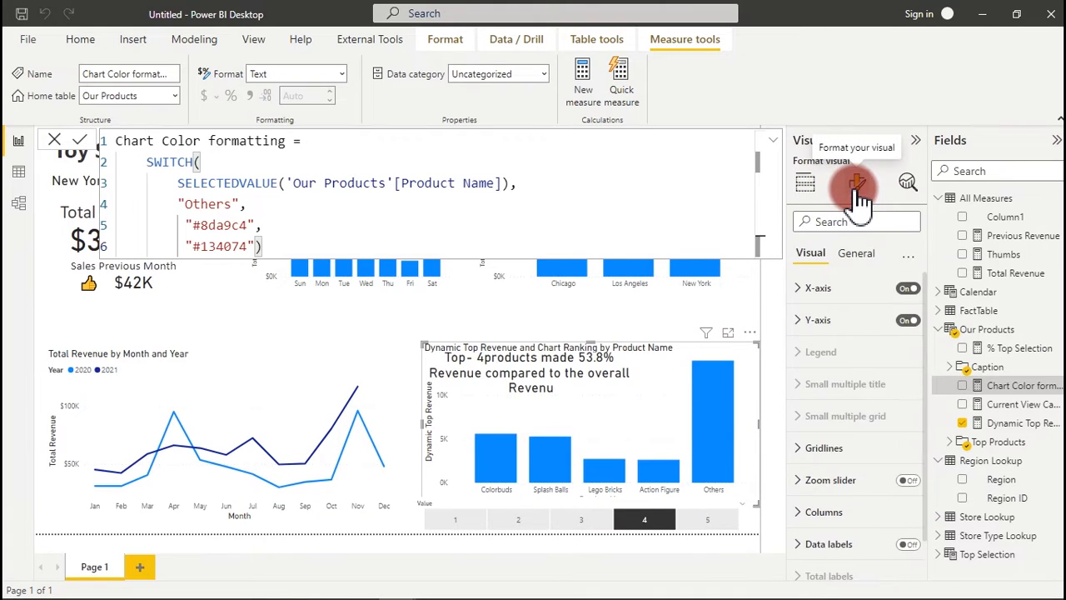
left_click(819, 510)
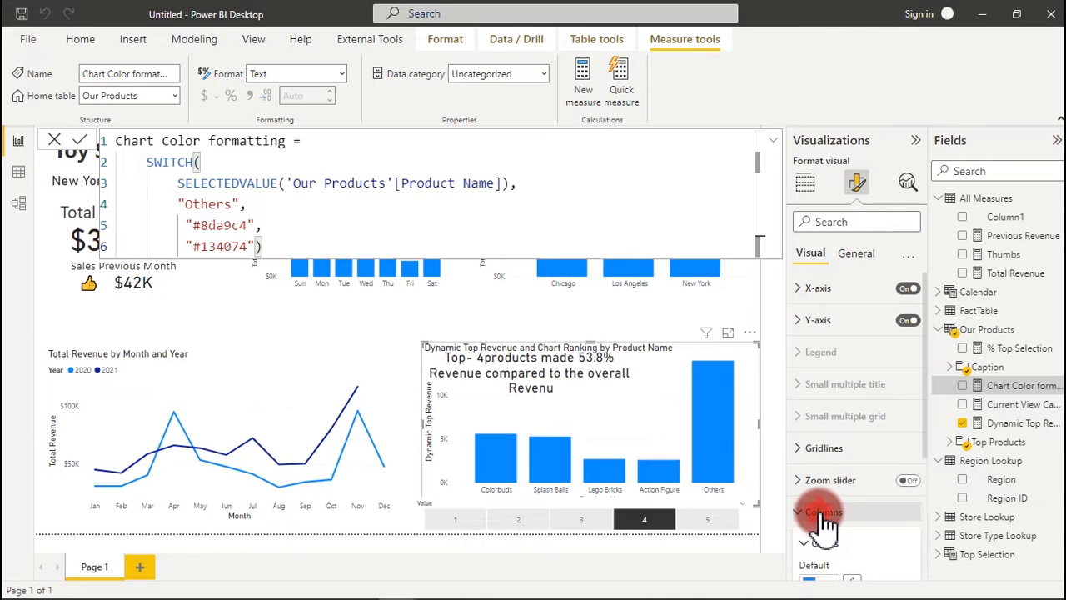
scroll(925, 471, "down", 3)
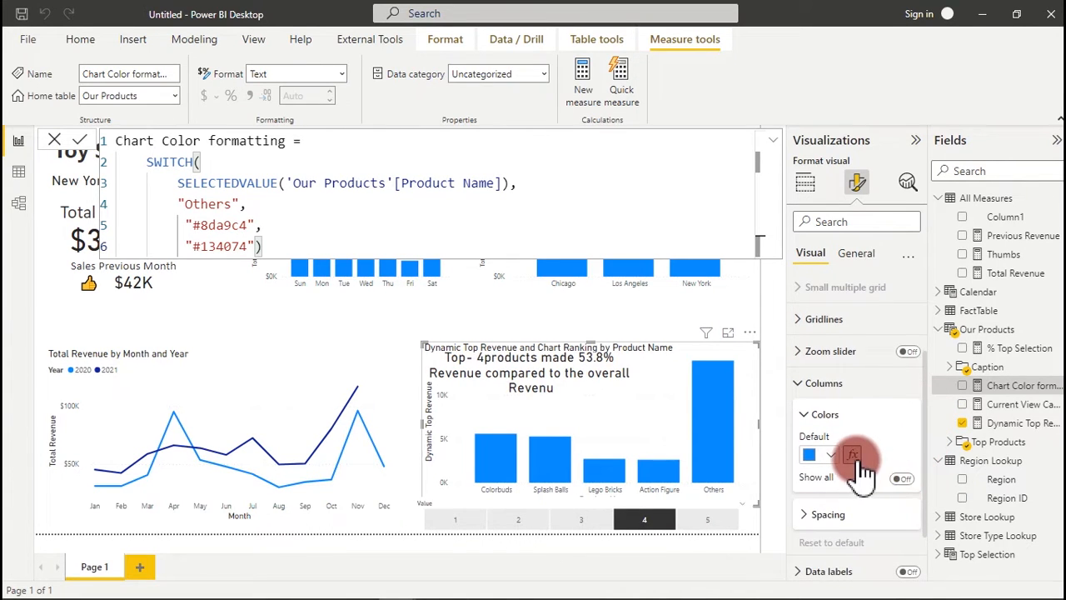
left_click(852, 455)
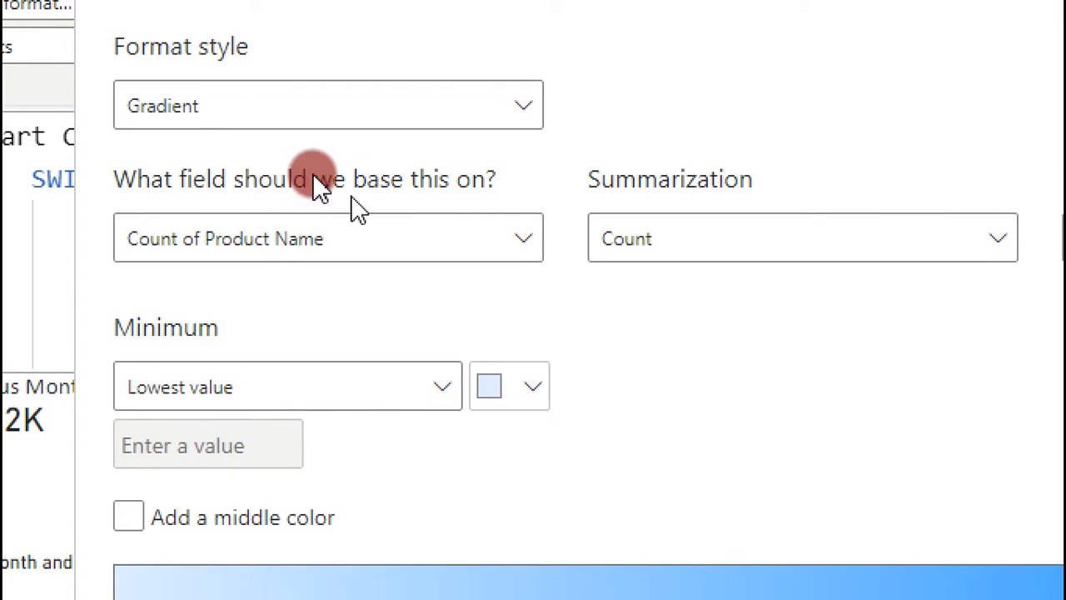
left_click(389, 249)
left_click(388, 249)
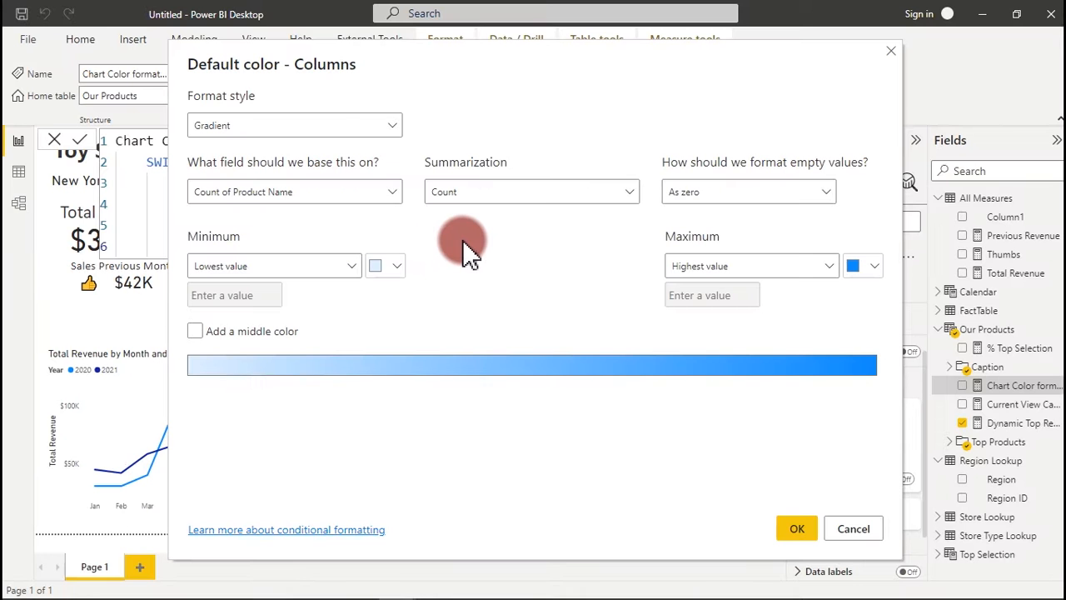
left_click(390, 192)
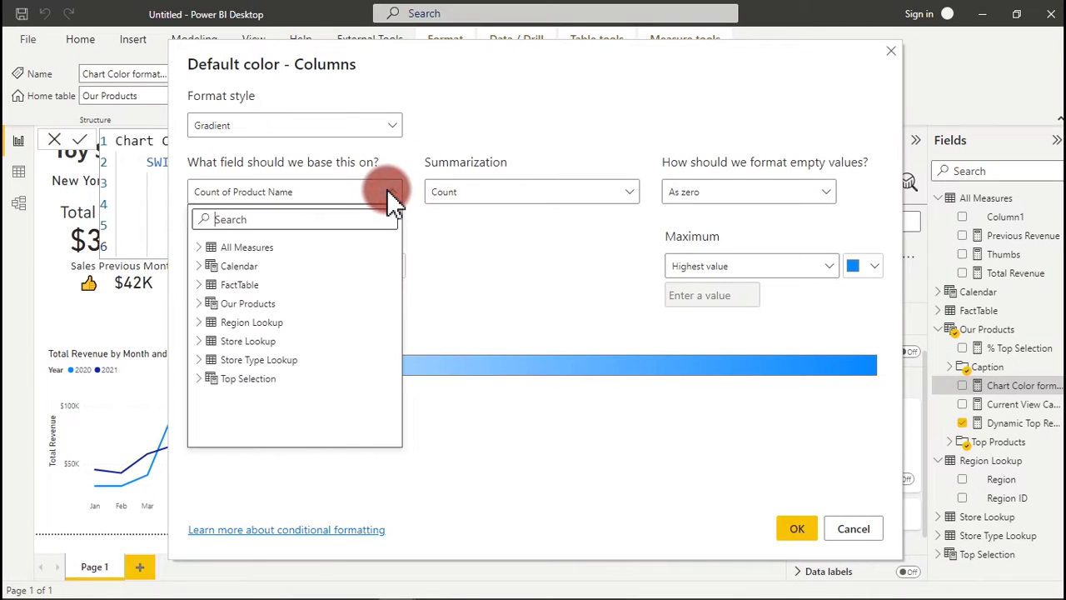
left_click(440, 285)
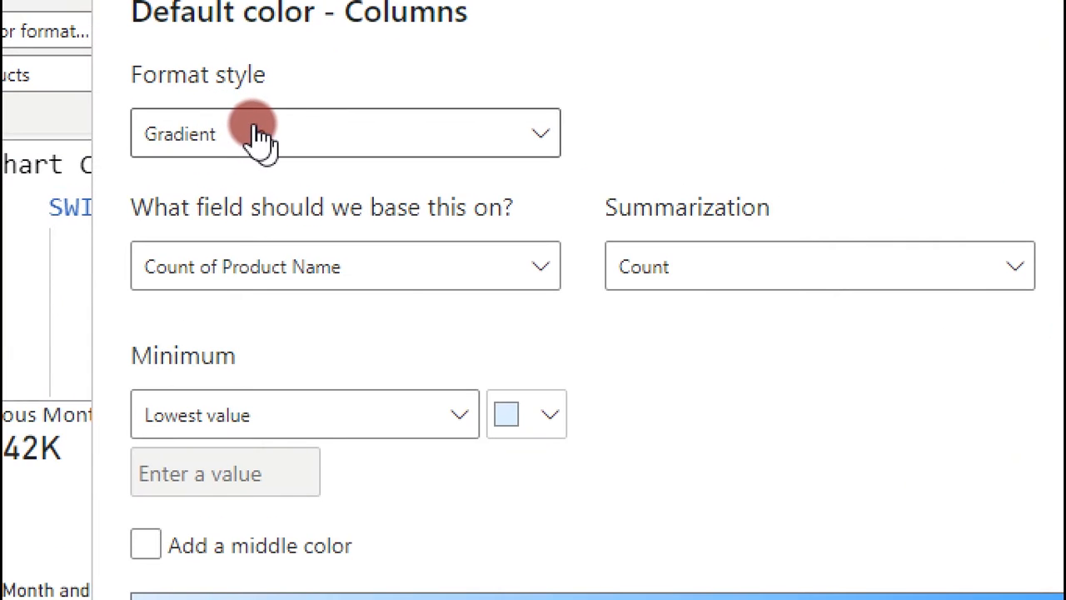
Step: Color the columns by field value based on the Chart Color formatting measure from Our Products, and apply the setting
left_click(252, 127)
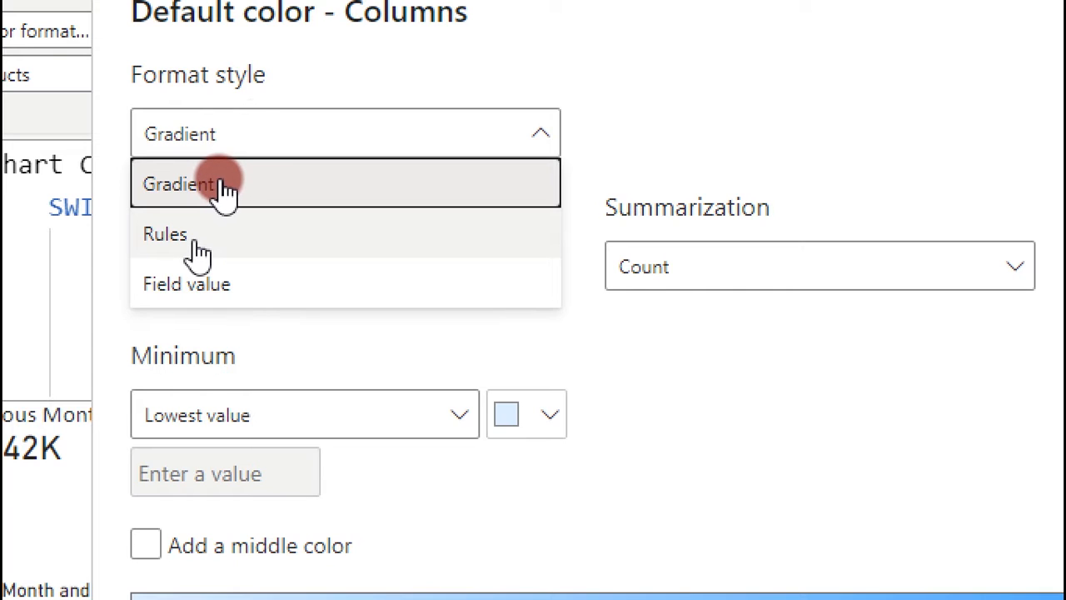
left_click(191, 286)
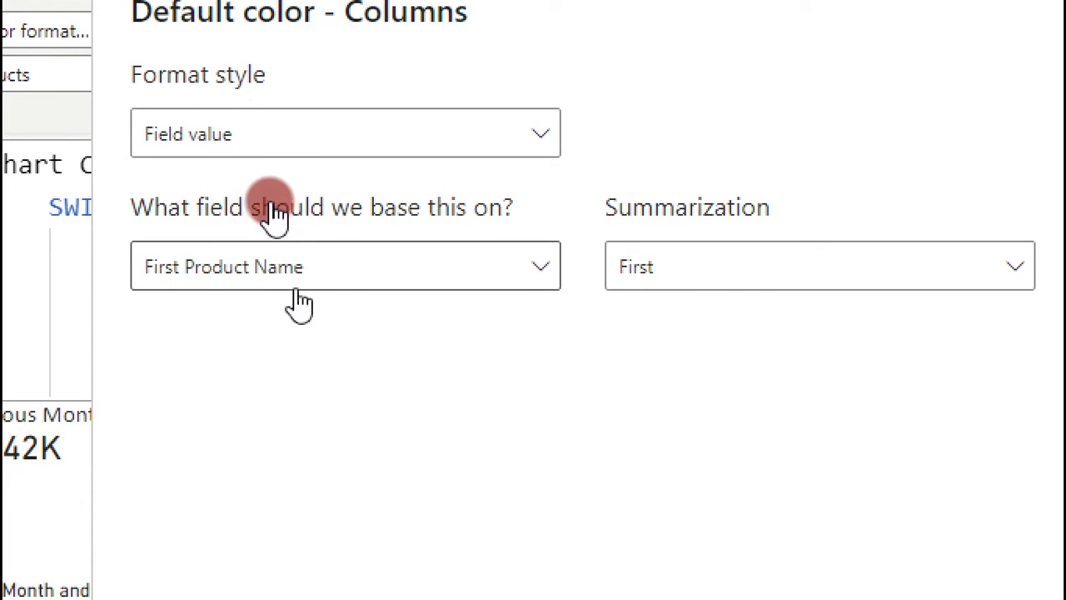
left_click(341, 291)
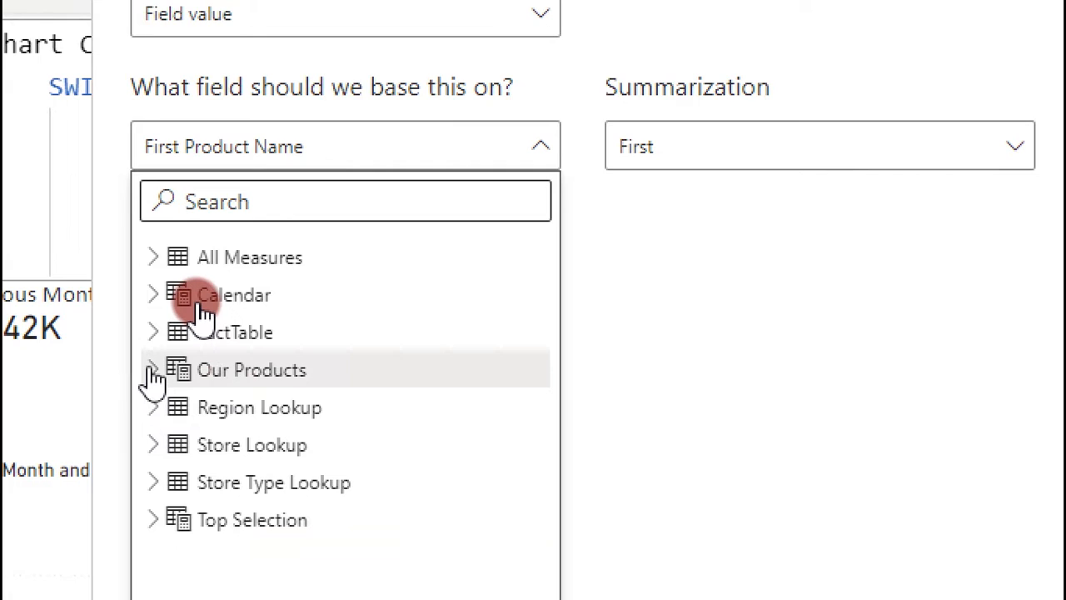
left_click(154, 370)
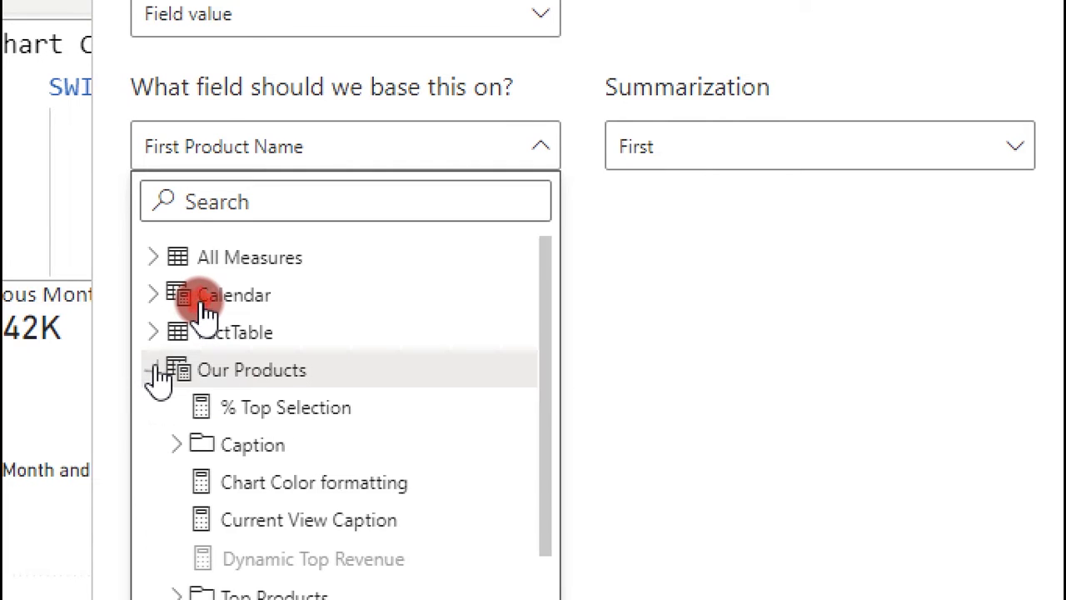
left_click(273, 490)
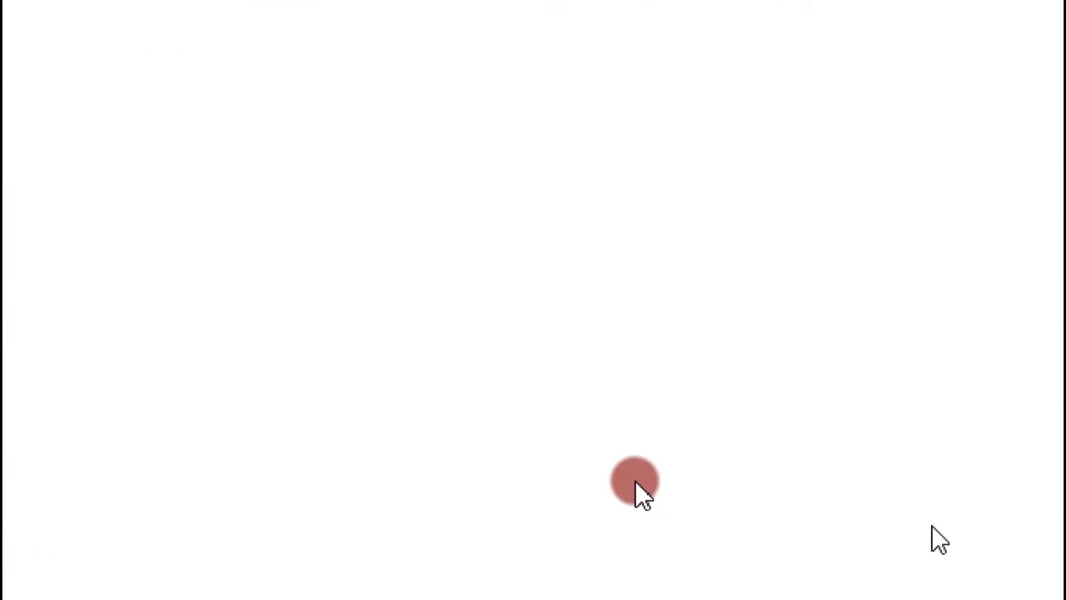
left_click(993, 555)
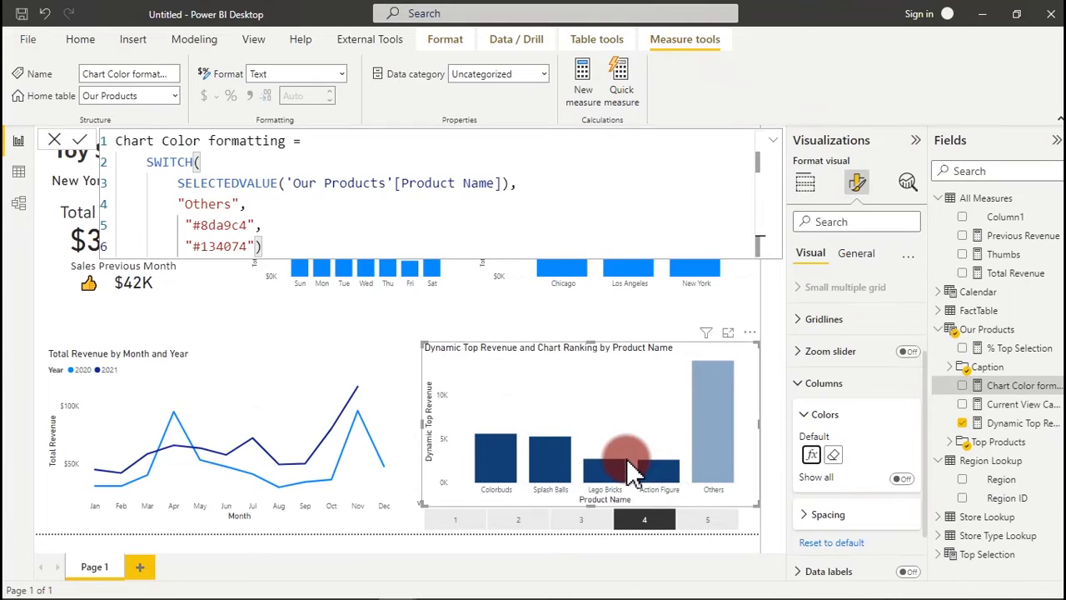
Step: Turn off the background of the Dynamic Top Revenue chart so the caption card behind it shows through
left_click(431, 319)
left_click(375, 337)
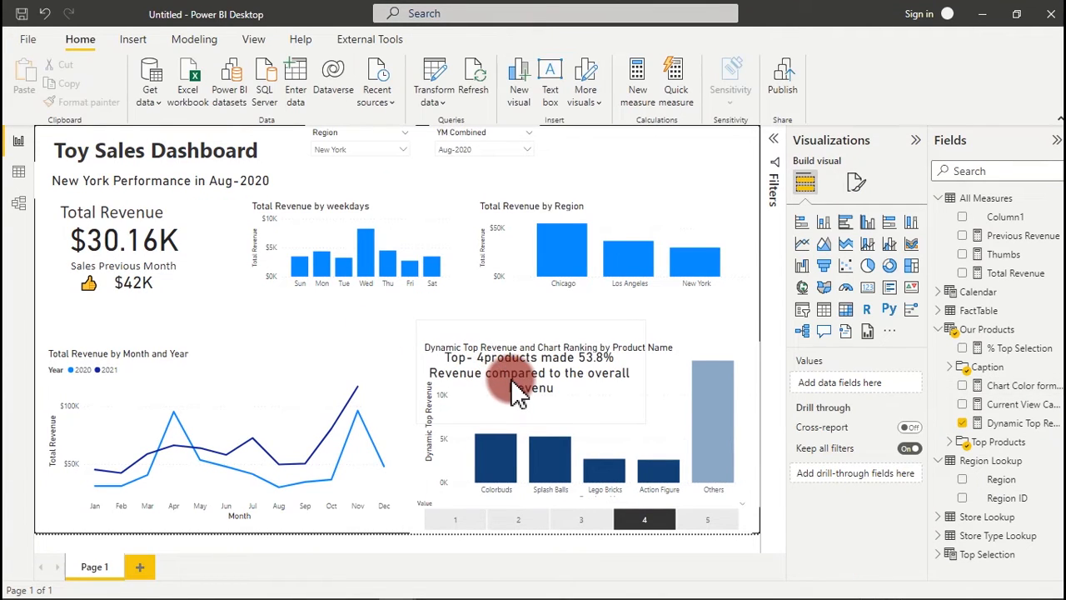
left_click(670, 419)
left_click(681, 410)
left_click(856, 183)
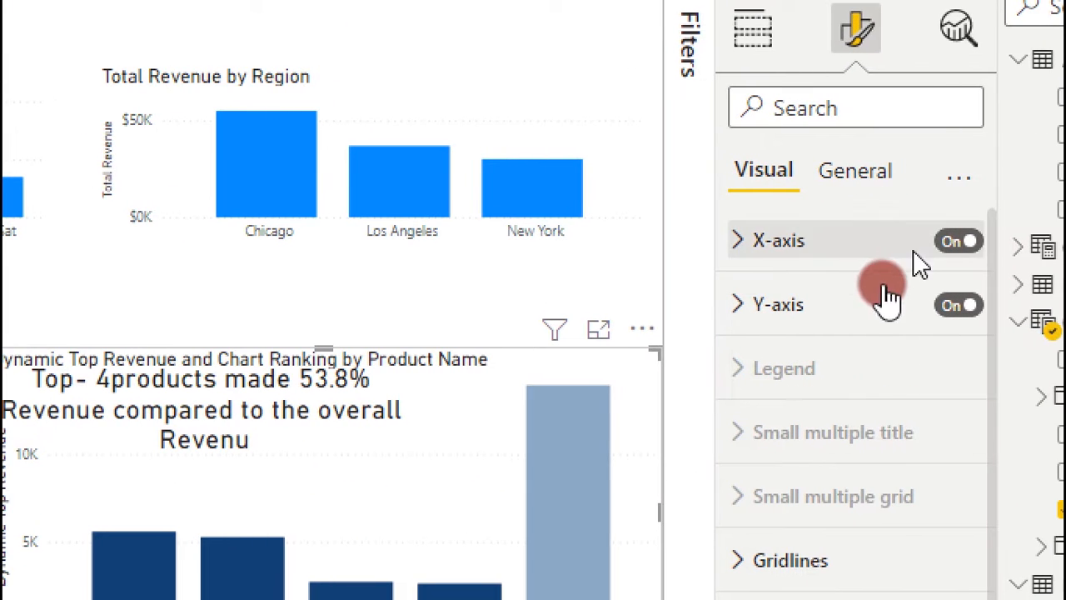
left_click(851, 175)
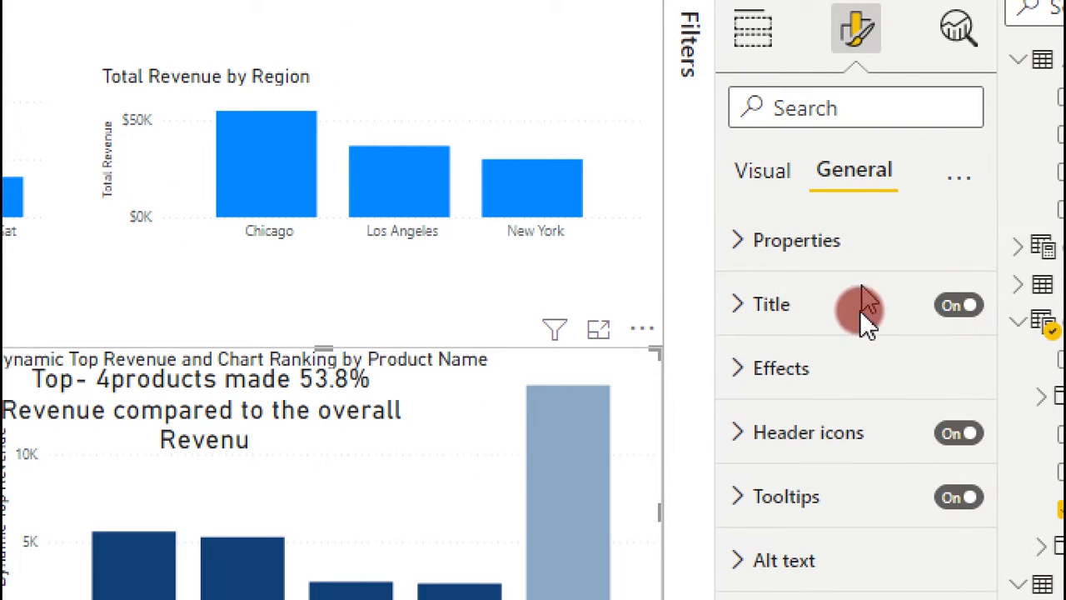
left_click(872, 365)
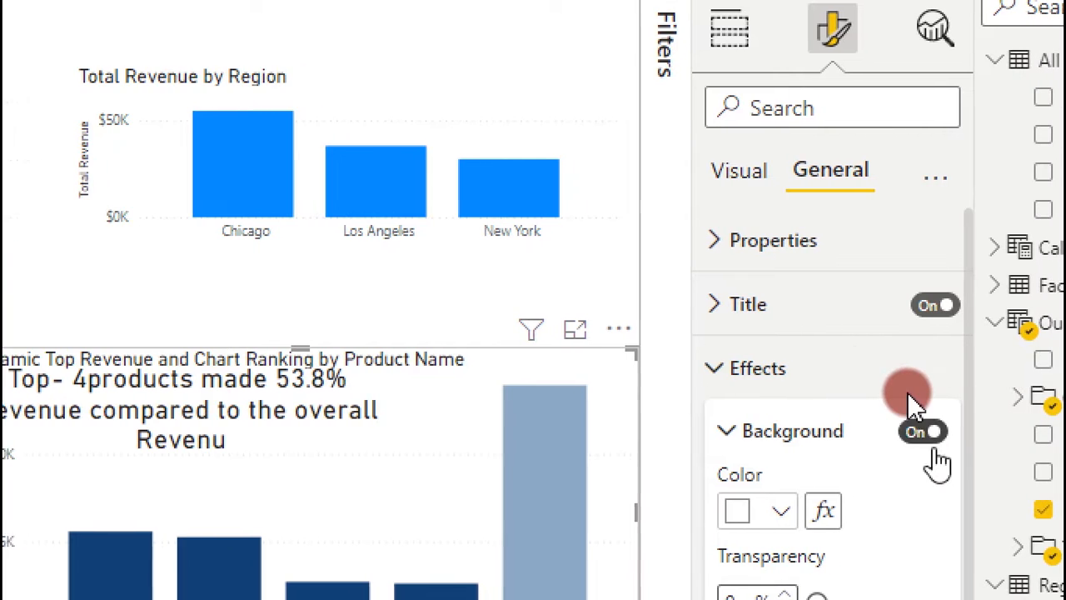
left_click(928, 432)
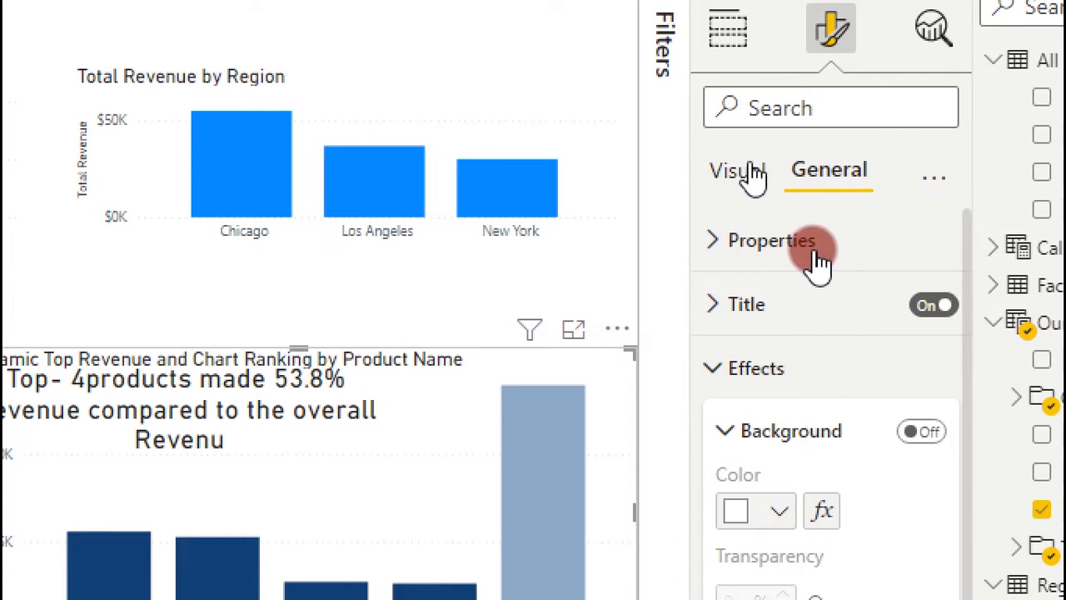
Step: Switch off the Y-axis title and the entire Y-axis of the Dynamic Top Revenue chart
left_click(739, 181)
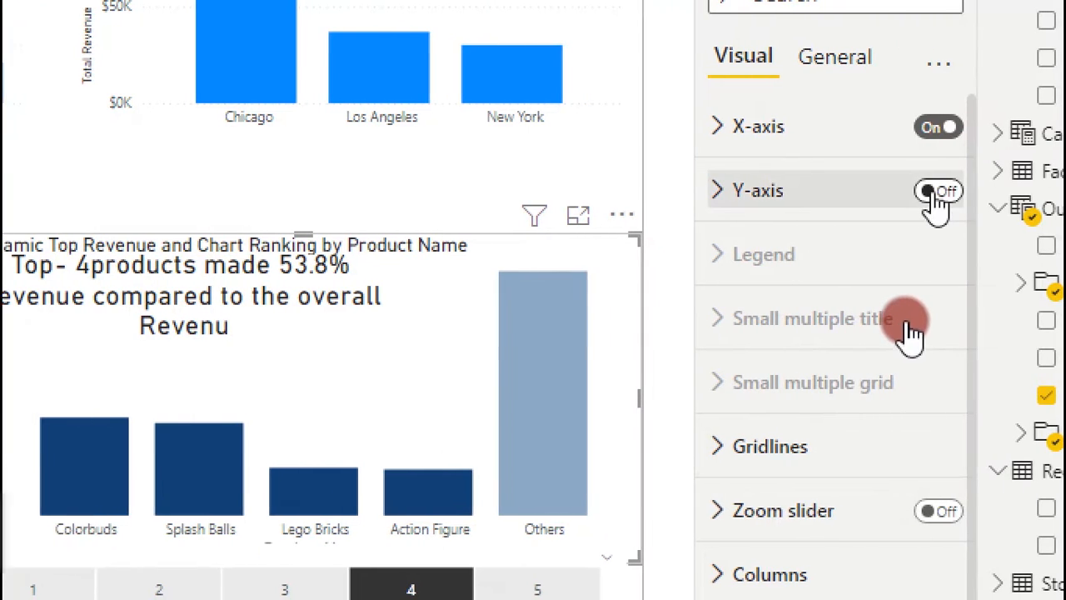
left_click(938, 192)
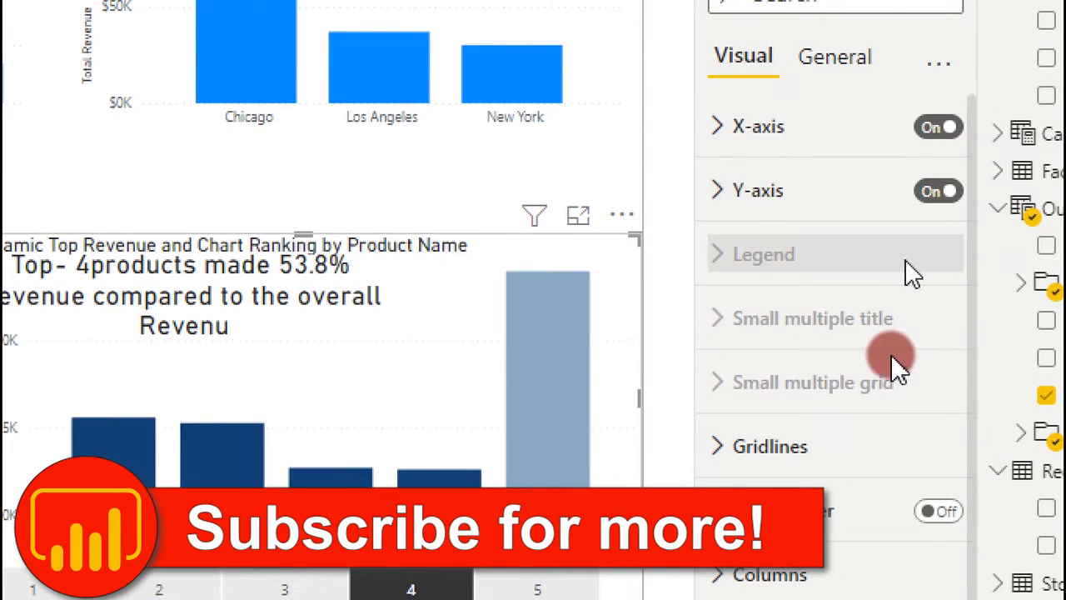
left_click(816, 200)
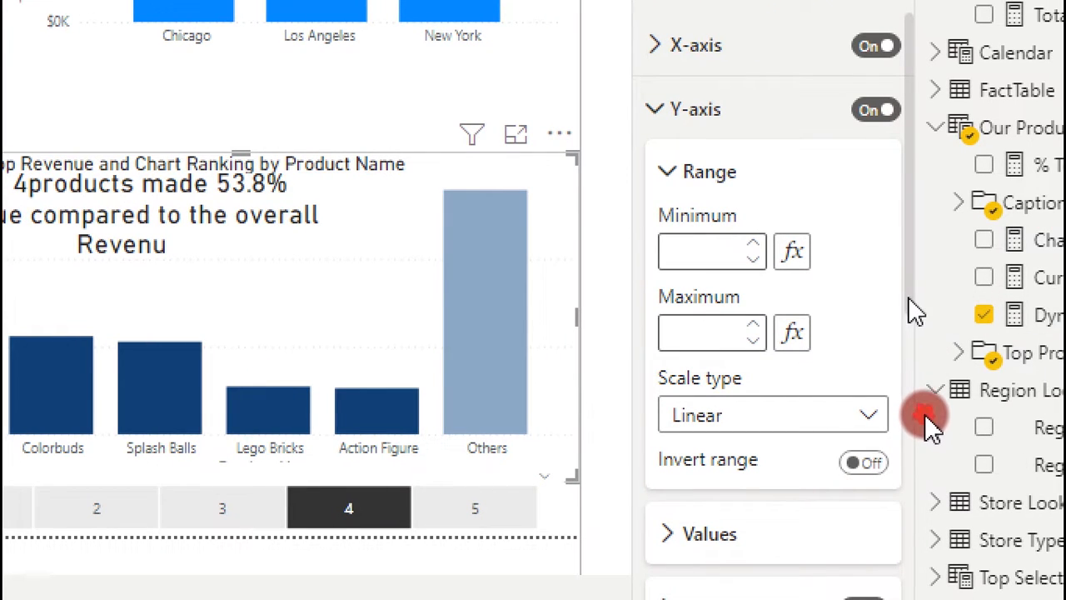
scroll(917, 334, "down", 2)
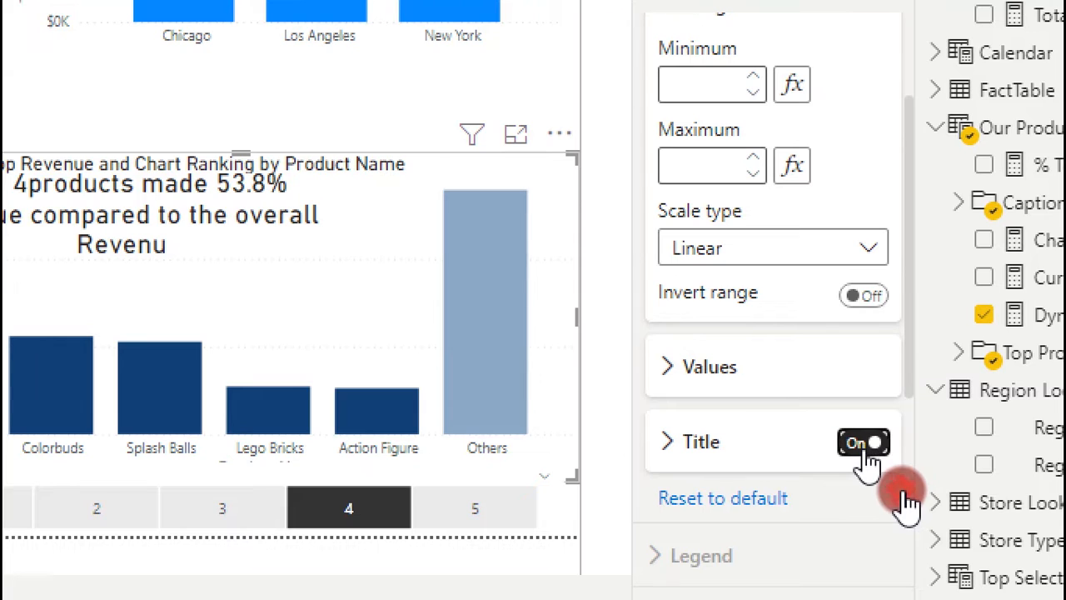
left_click(865, 444)
scroll(916, 366, "up", 2)
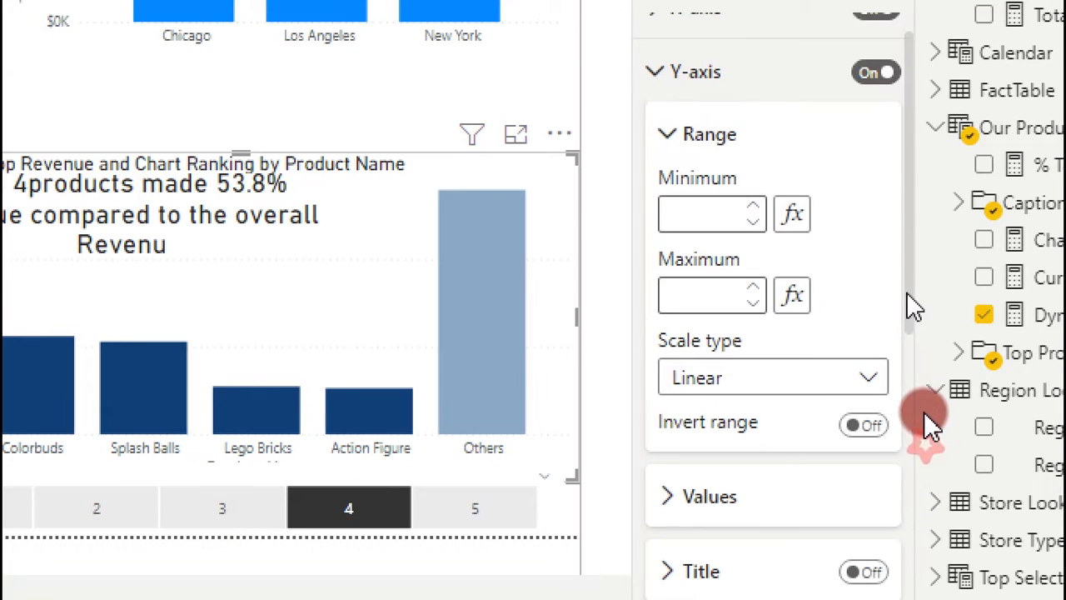
left_click_drag(907, 294, 906, 414)
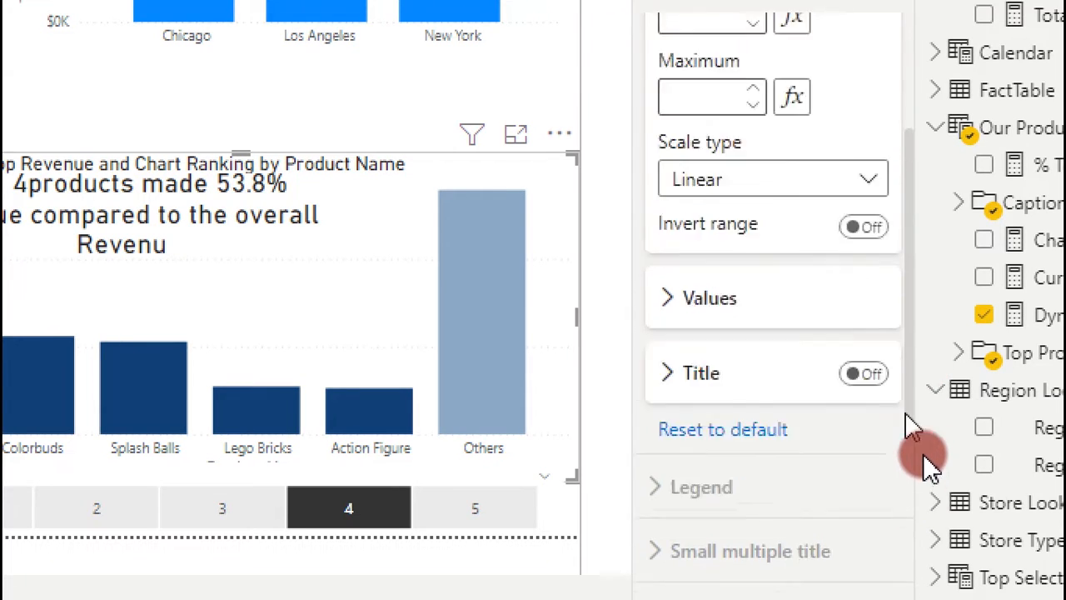
left_click_drag(923, 454, 912, 329)
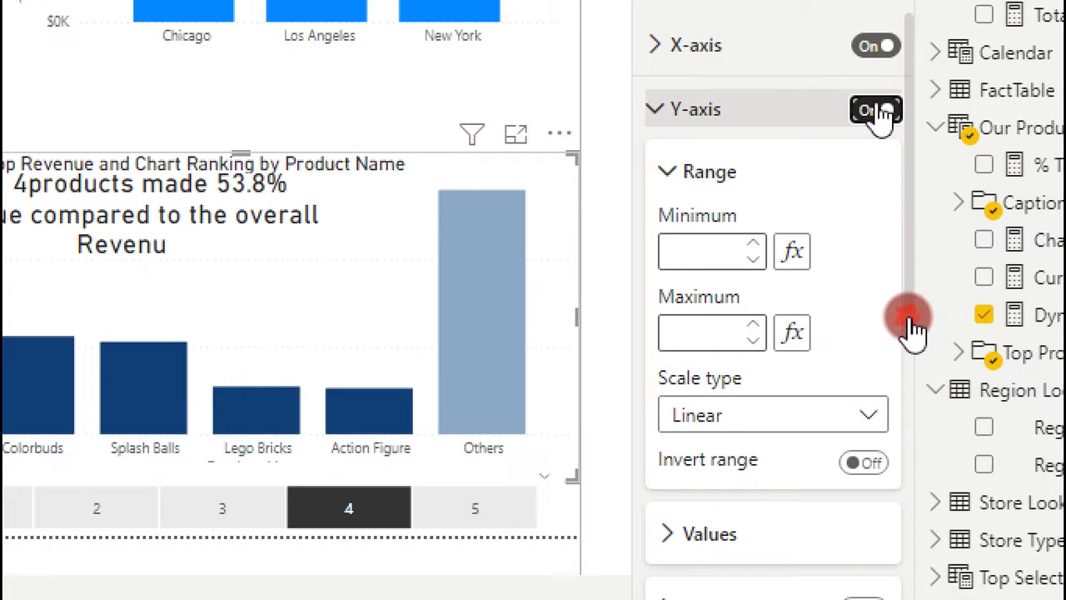
left_click(876, 113)
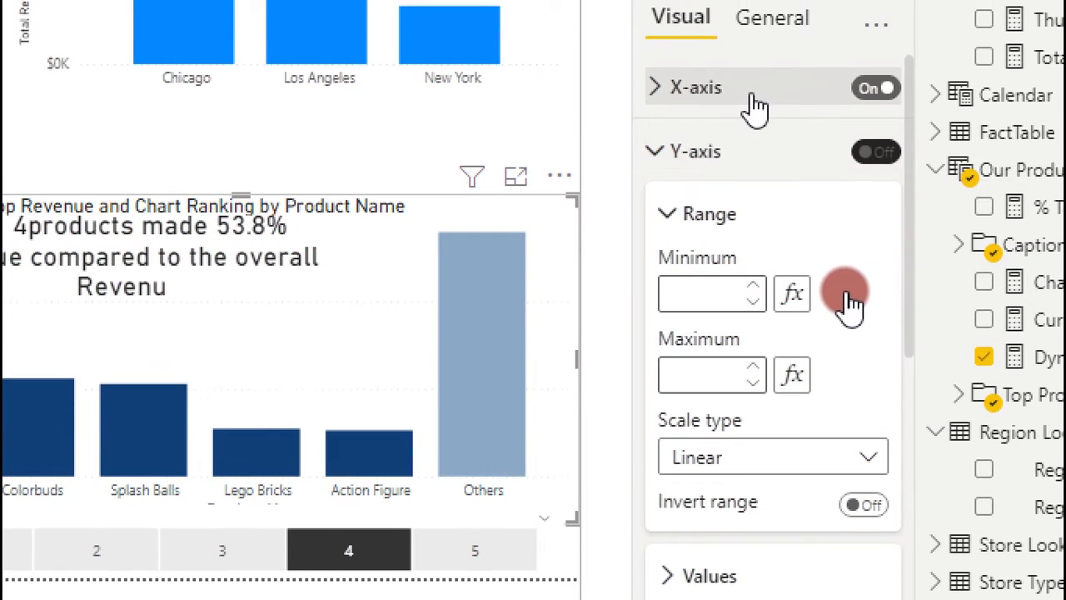
Step: Make the X-axis value labels of the Dynamic Top Revenue chart bold
left_click(749, 108)
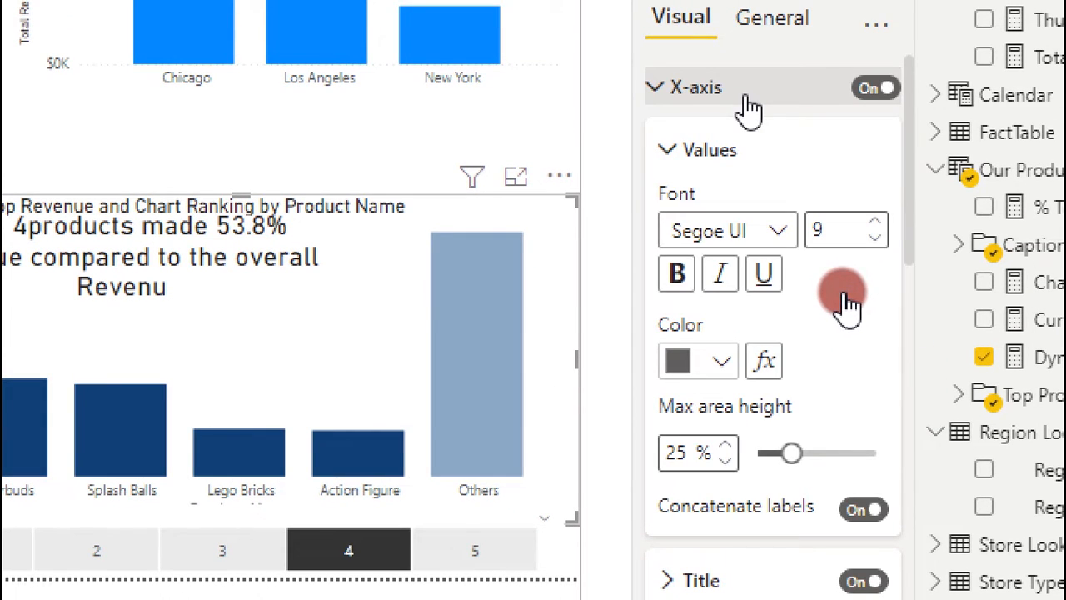
left_click(679, 284)
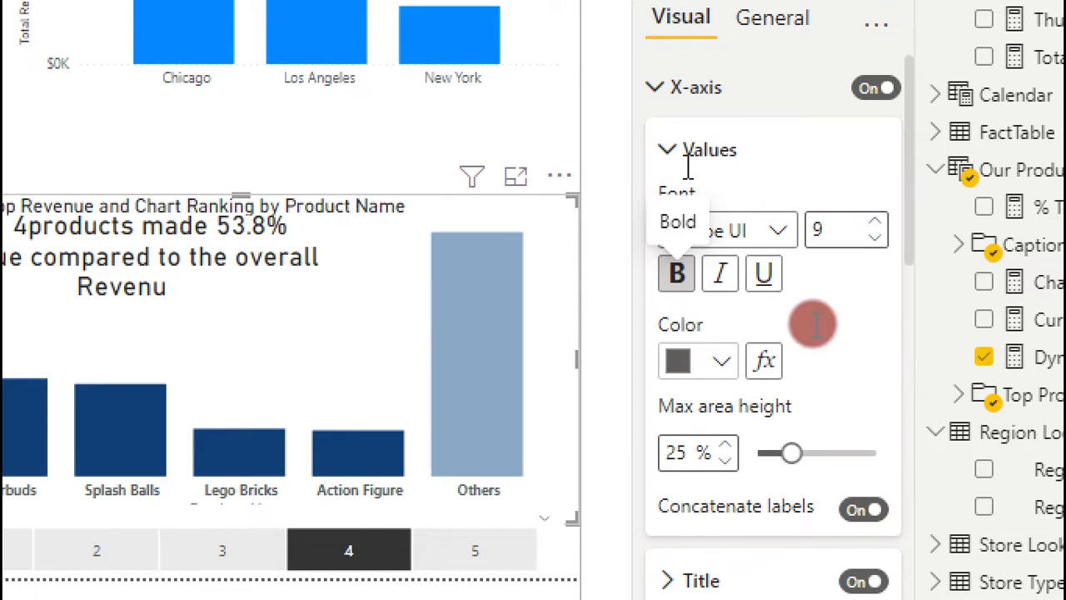
left_click(679, 90)
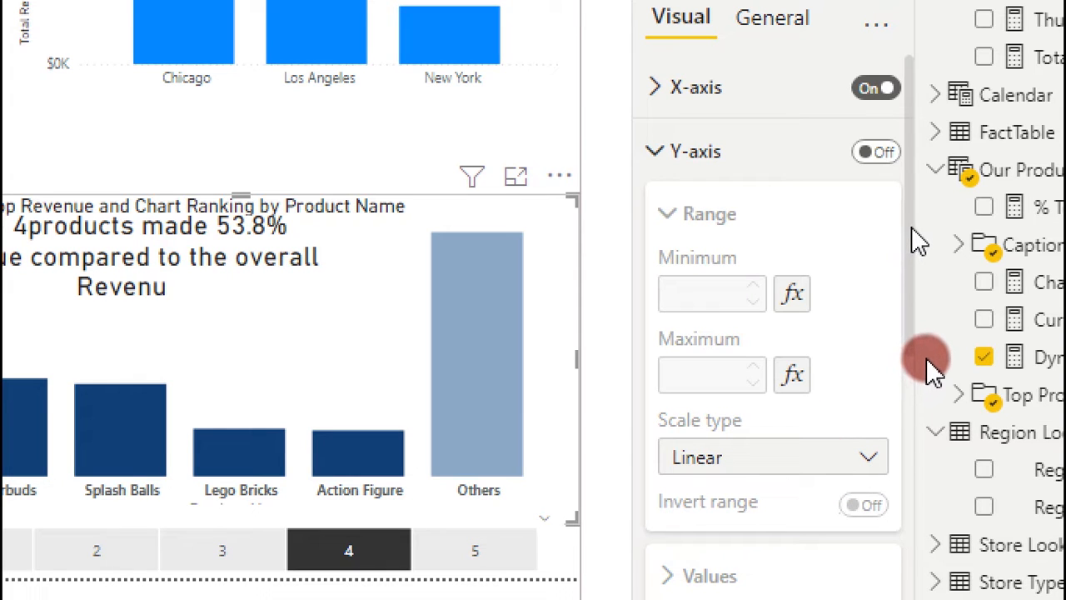
Step: Turn on data labels for the Dynamic Top Revenue chart and set their value font size to 12
scroll(925, 358, "down", 5)
left_click_drag(917, 459, 914, 508)
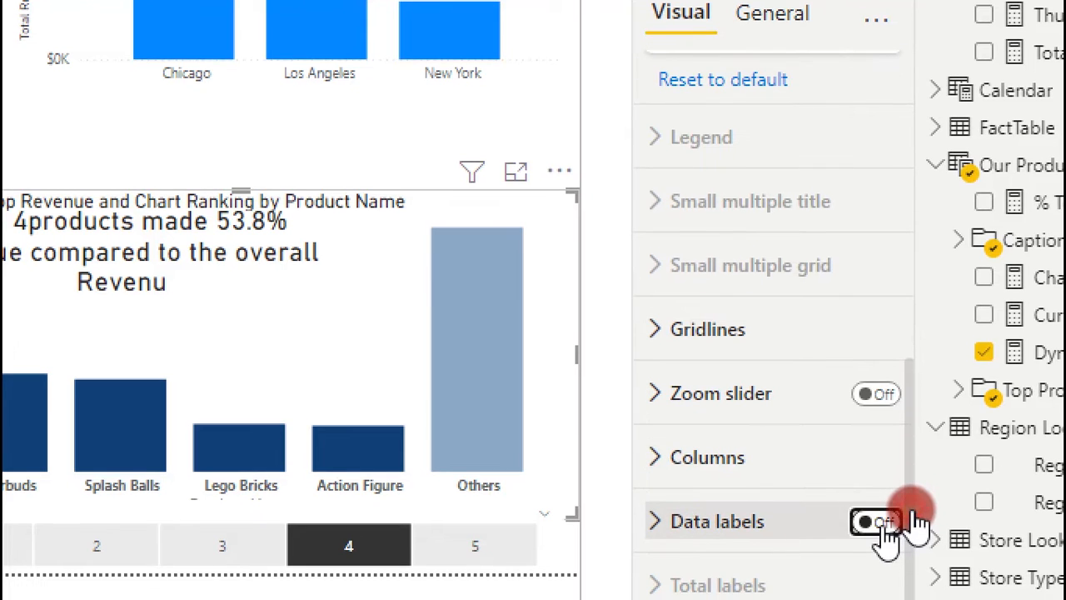
left_click(882, 522)
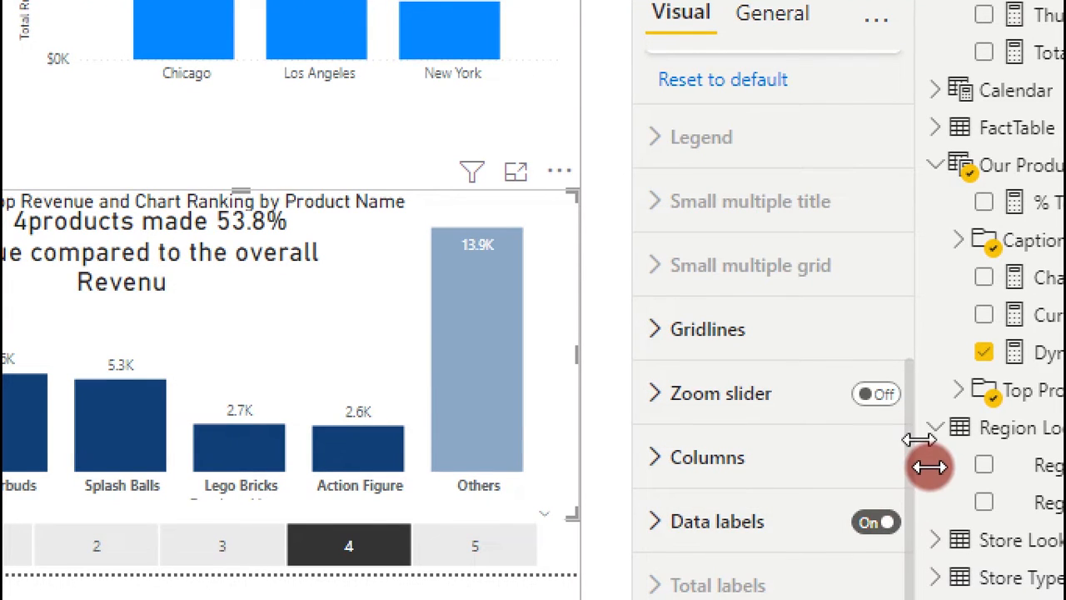
left_click(841, 521)
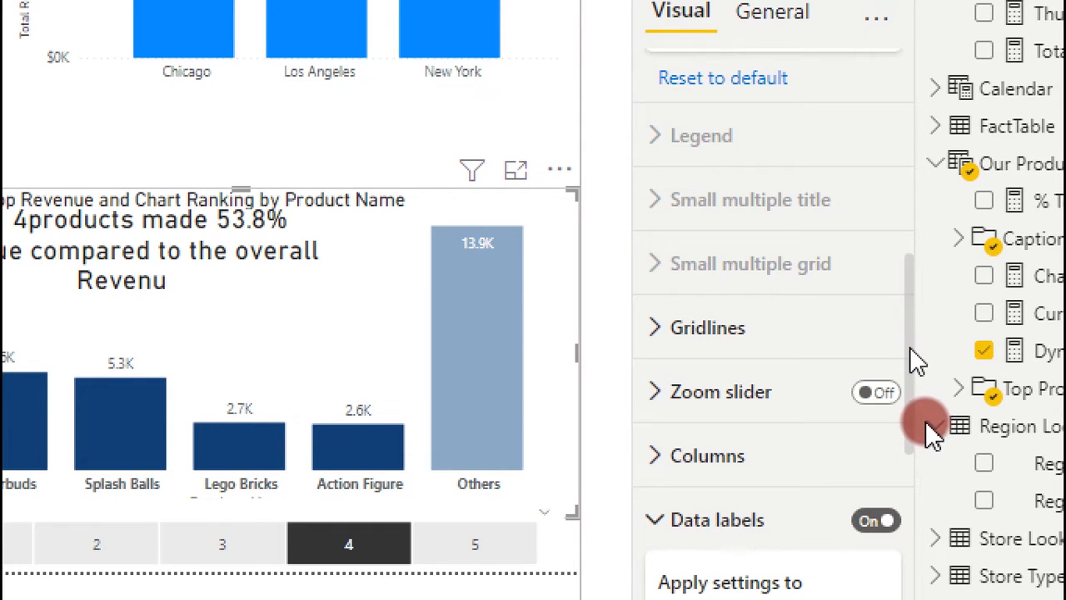
left_click_drag(928, 430, 898, 528)
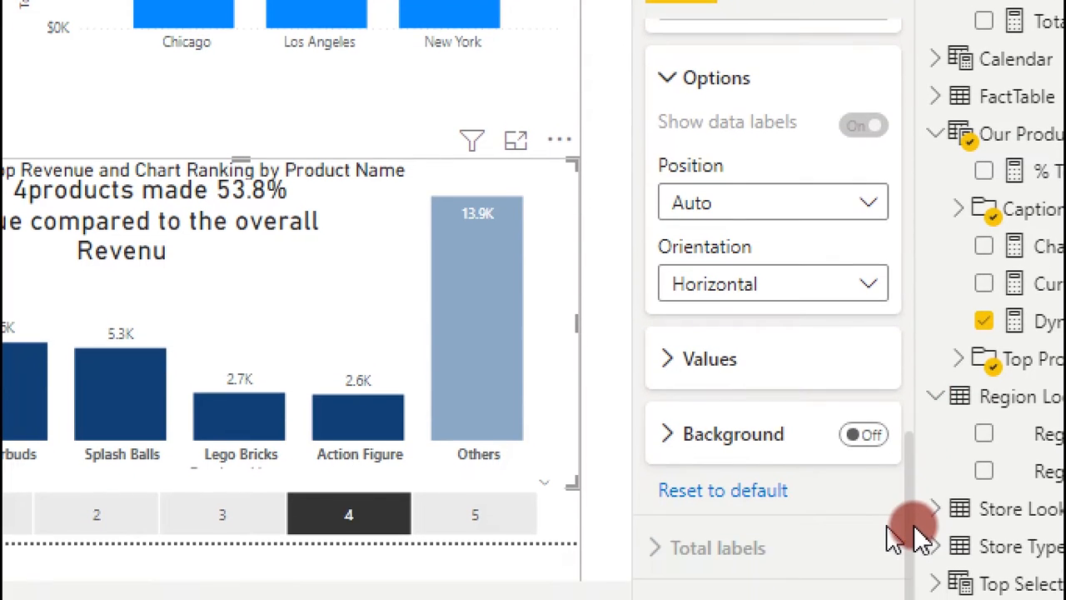
left_click(676, 358)
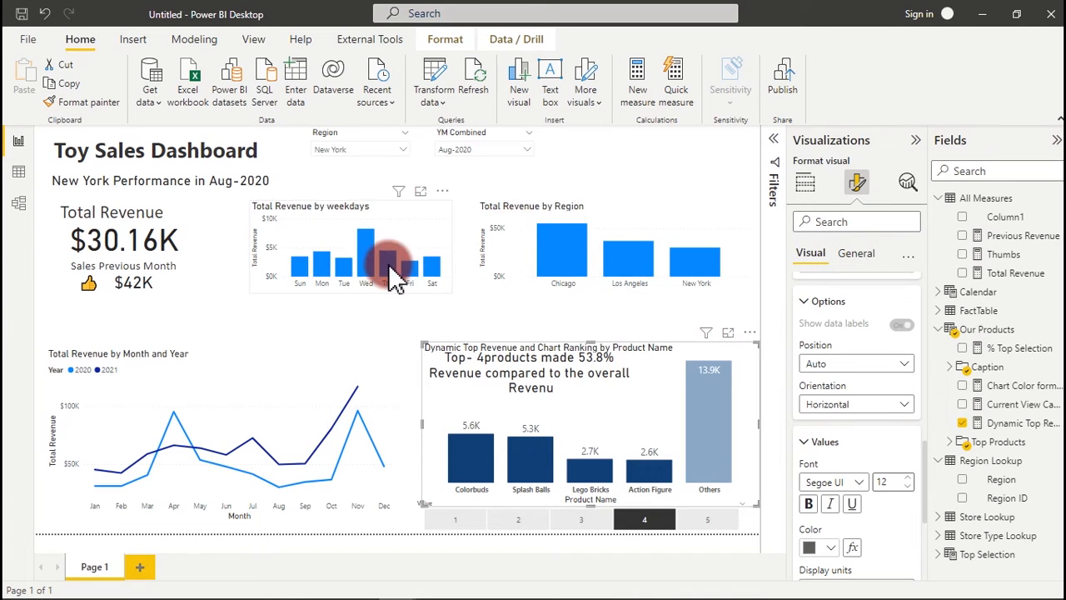
Step: Turn off the title of the Dynamic Top Revenue chart in its general formatting settings
mouse_move(396, 278)
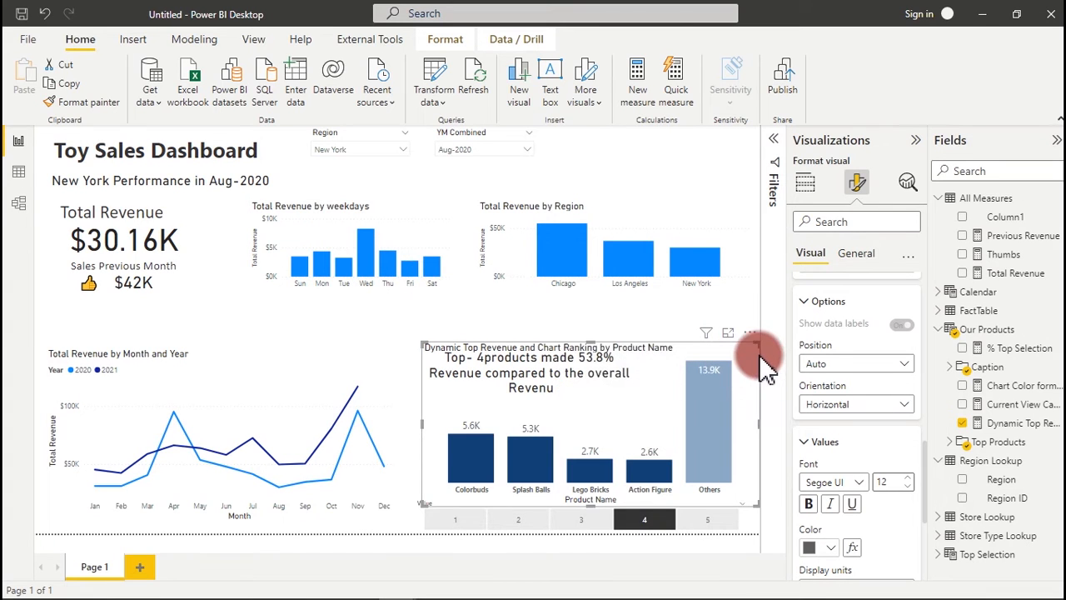
left_click(820, 302)
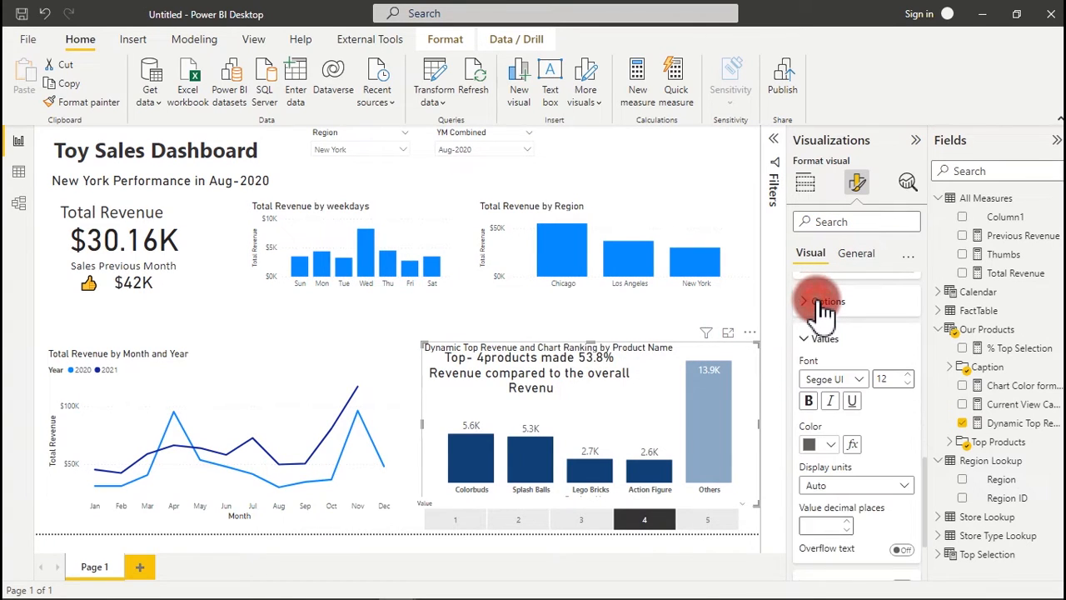
left_click(857, 252)
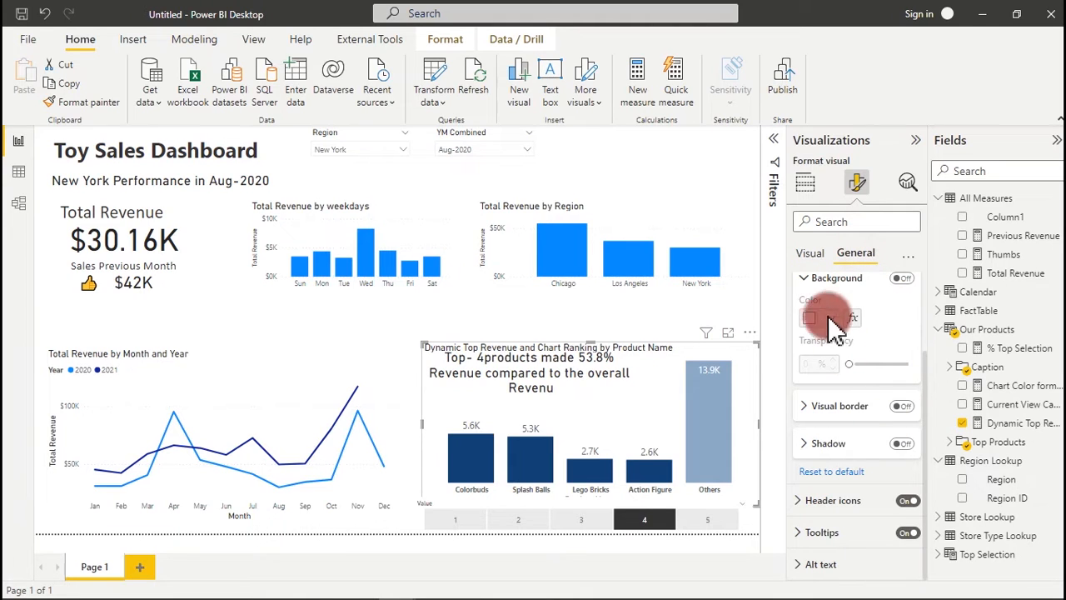
left_click(811, 255)
left_click(915, 364)
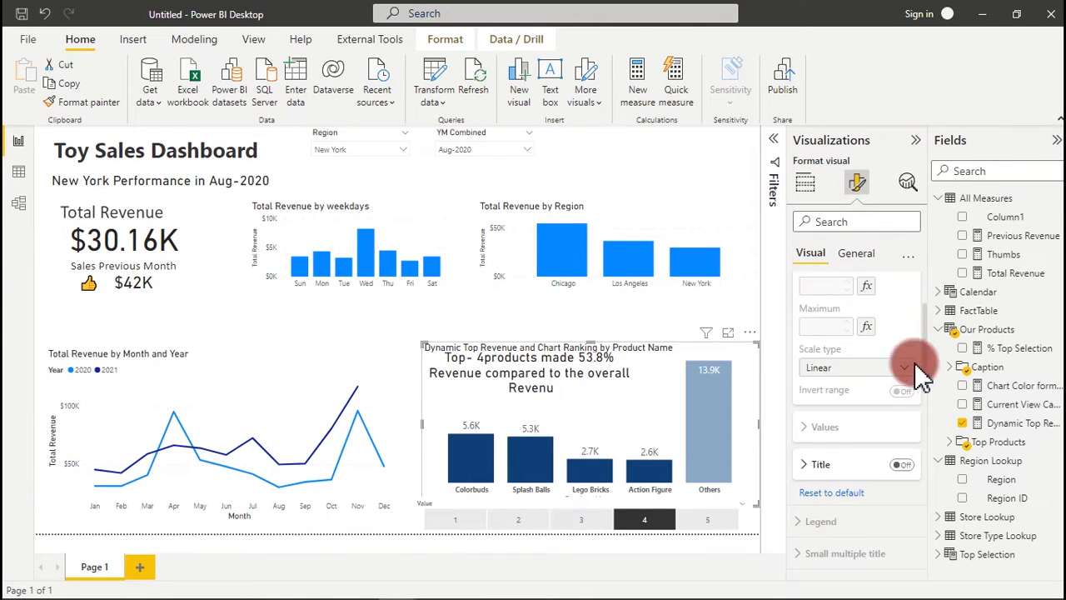
left_click(903, 465)
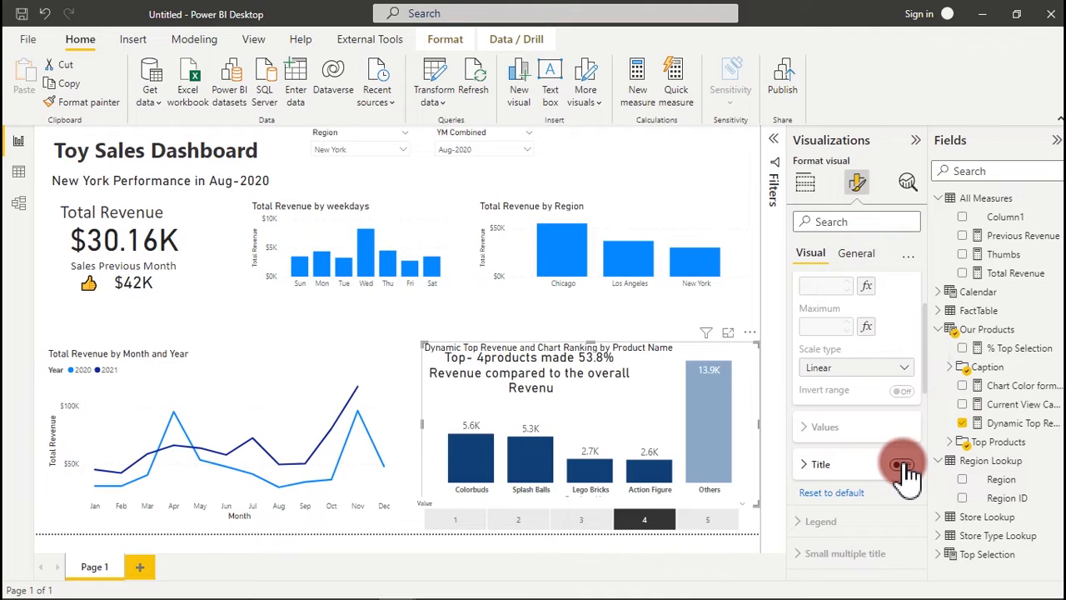
left_click(856, 258)
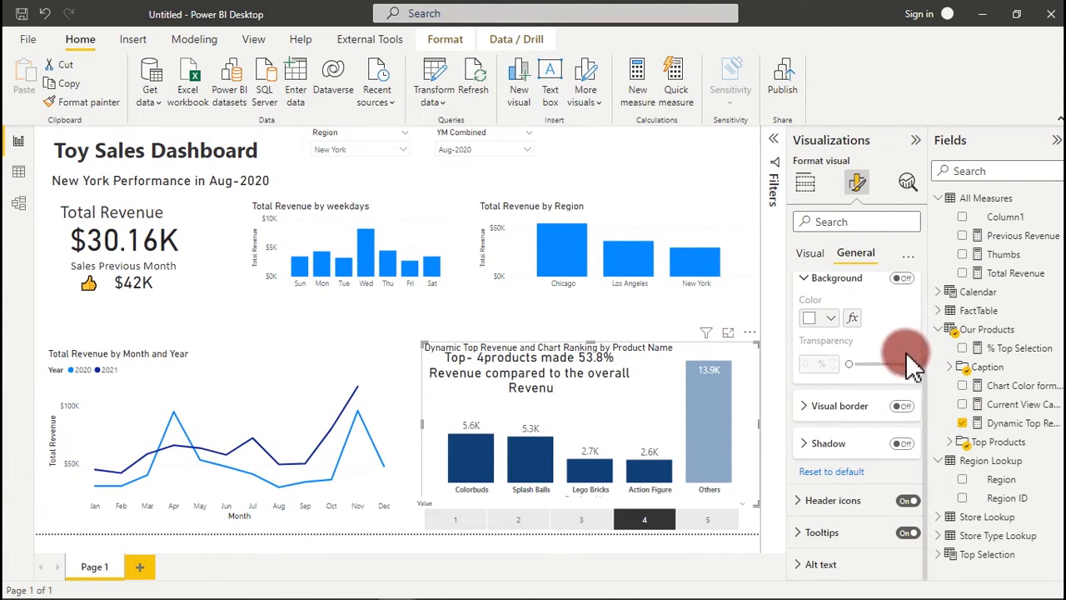
left_click(835, 278)
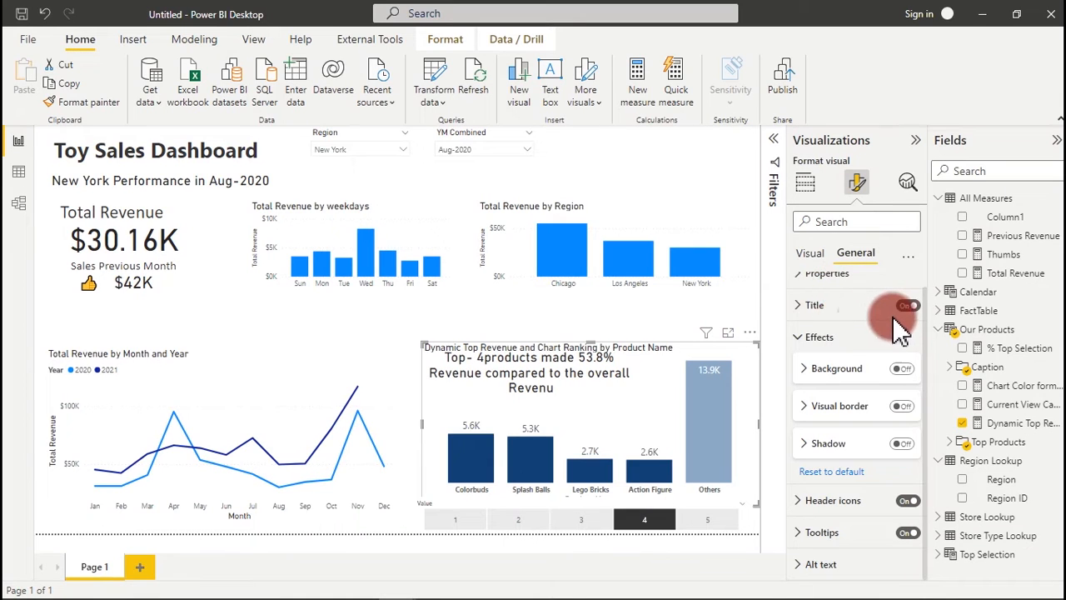
left_click(908, 307)
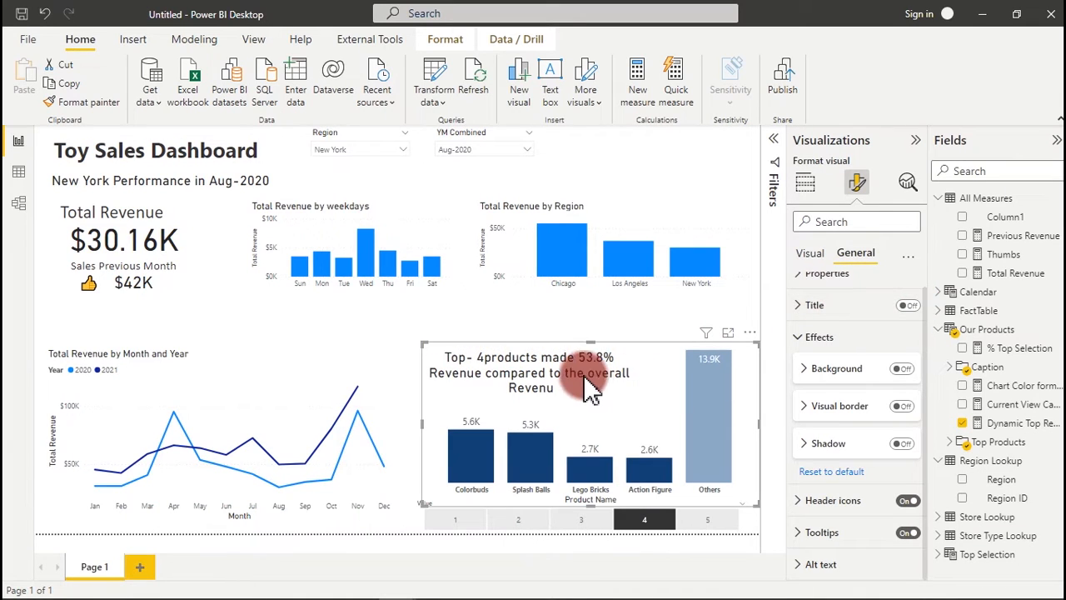
Step: Shrink the top-products chart and its % Top Selection caption card by lowering their upper edges to about the same height
left_click(520, 308)
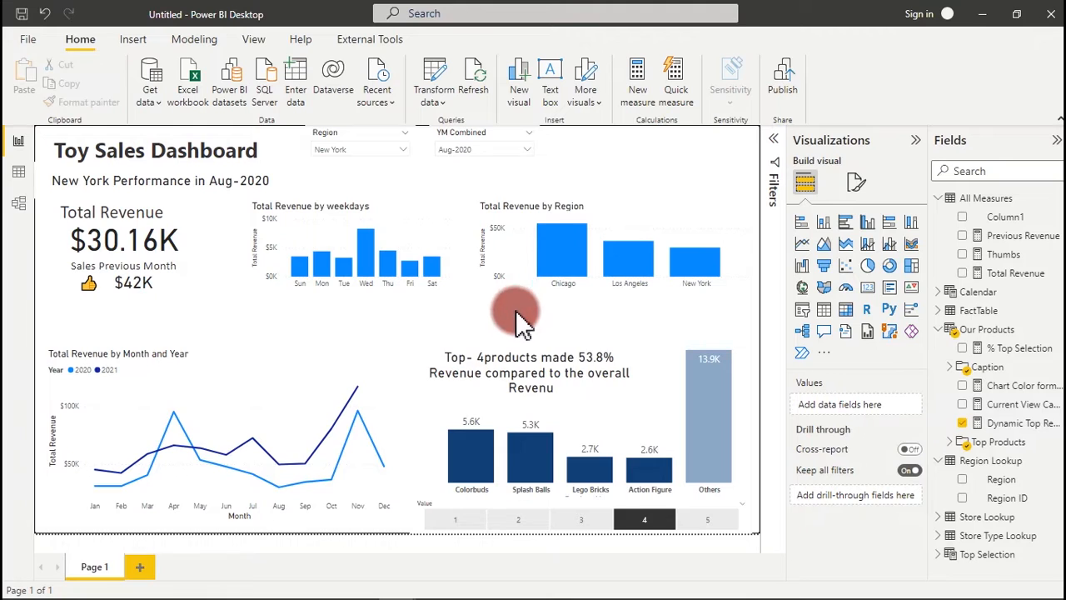
left_click(579, 376)
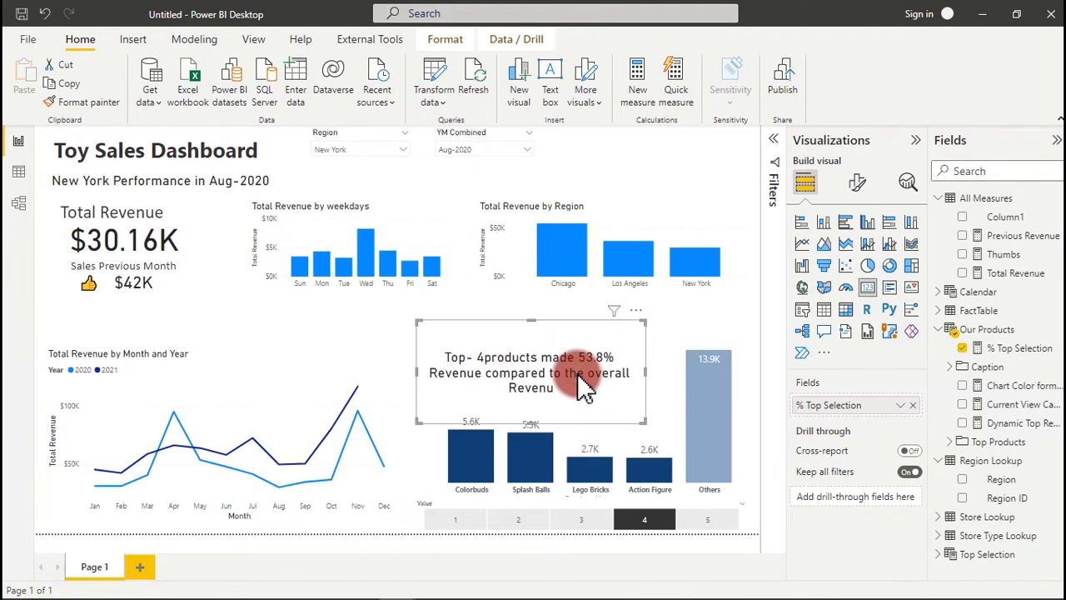
left_click(658, 360)
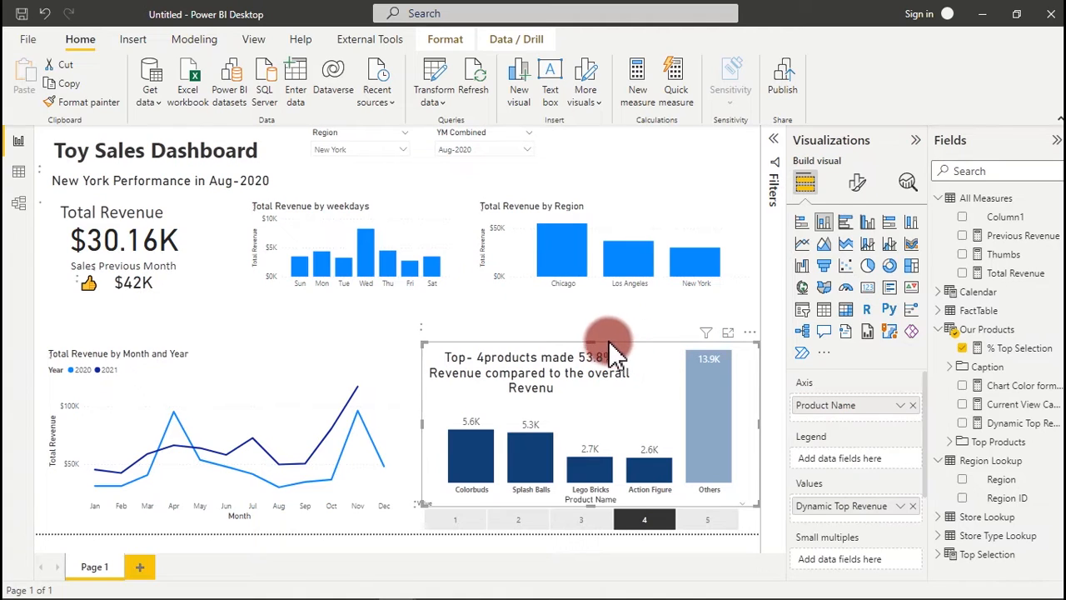
left_click_drag(590, 340, 591, 362)
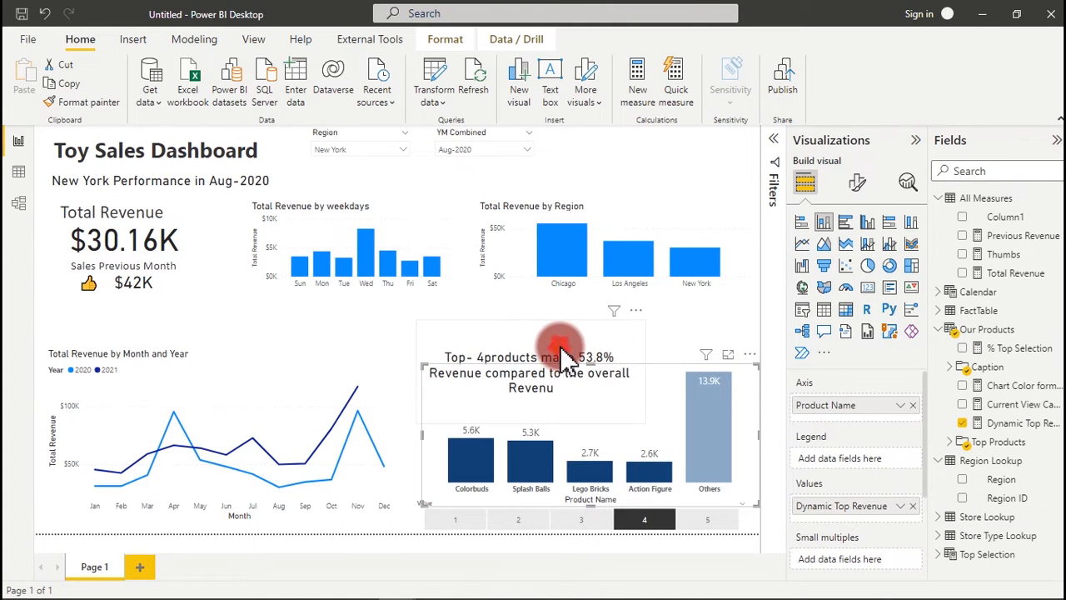
left_click(564, 357)
left_click_drag(533, 318, 552, 375)
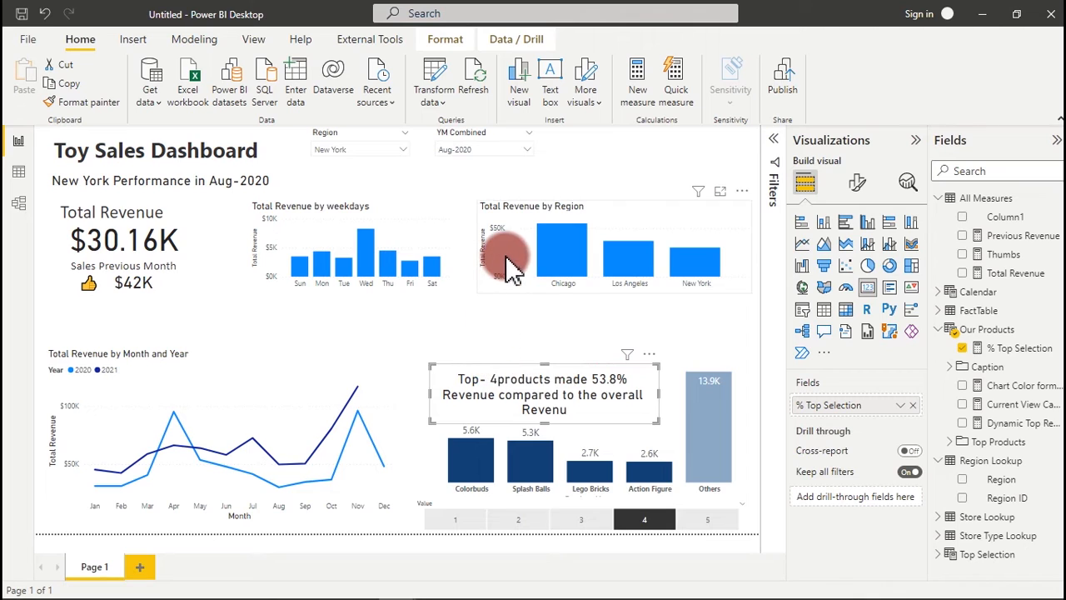
Step: Switch off the Y-axis title and the entire Y-axis of the Total Revenue by weekdays chart
left_click(425, 237)
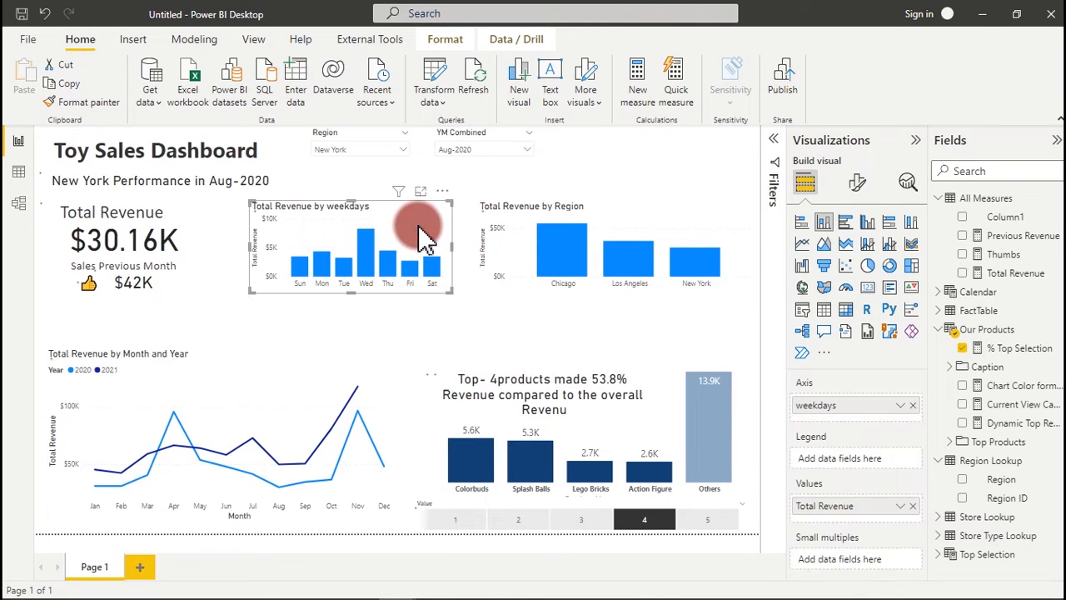
left_click(865, 185)
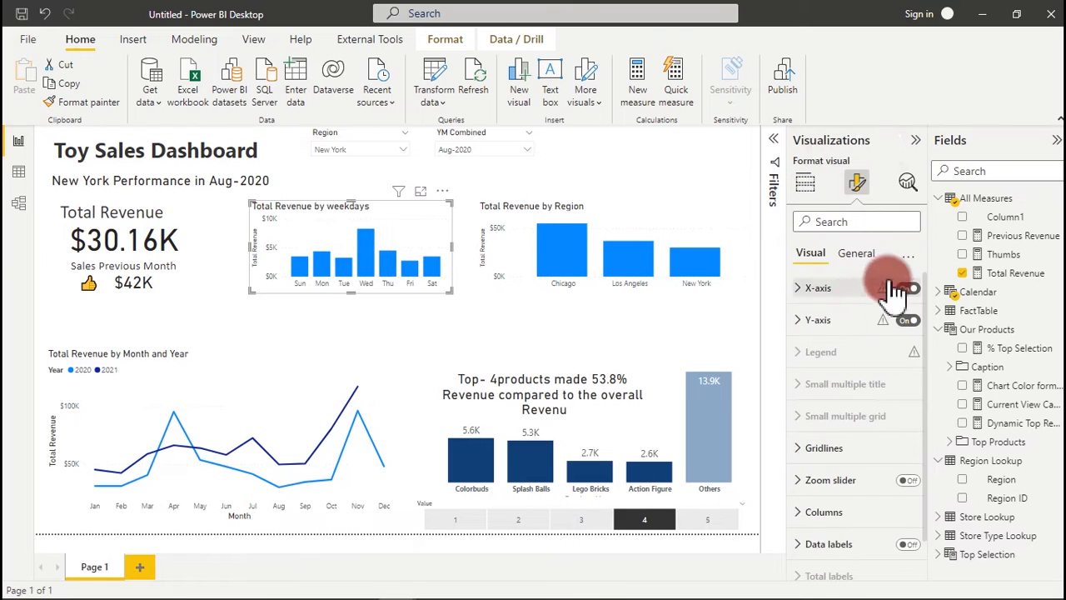
left_click(863, 322)
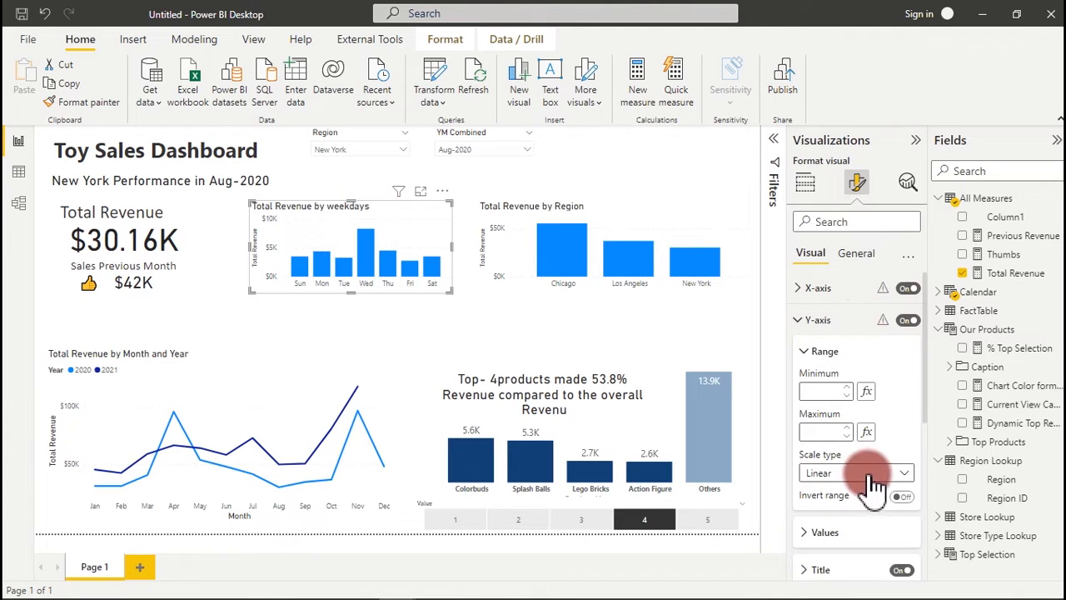
left_click(895, 530)
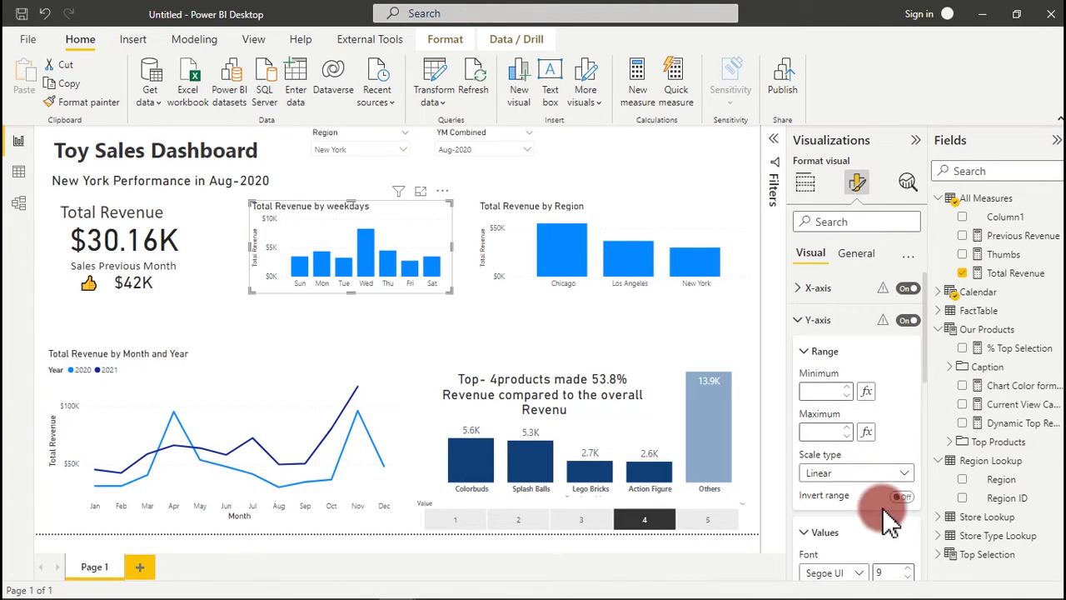
left_click_drag(925, 386, 915, 329)
left_click(904, 469)
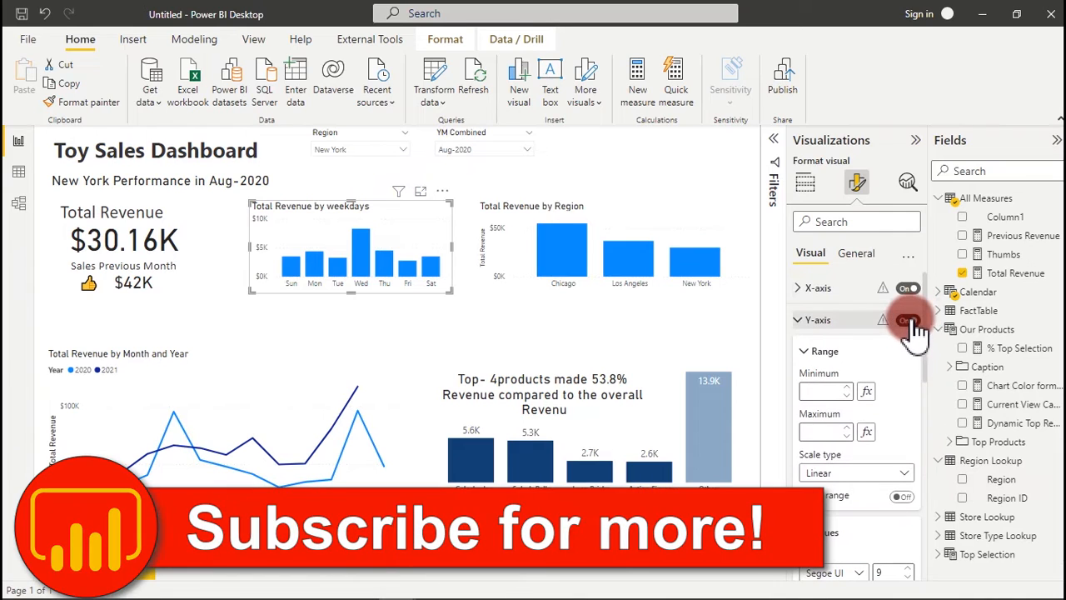
left_click(909, 322)
Step: Make the X-axis value labels of the weekdays chart bold
left_click(858, 292)
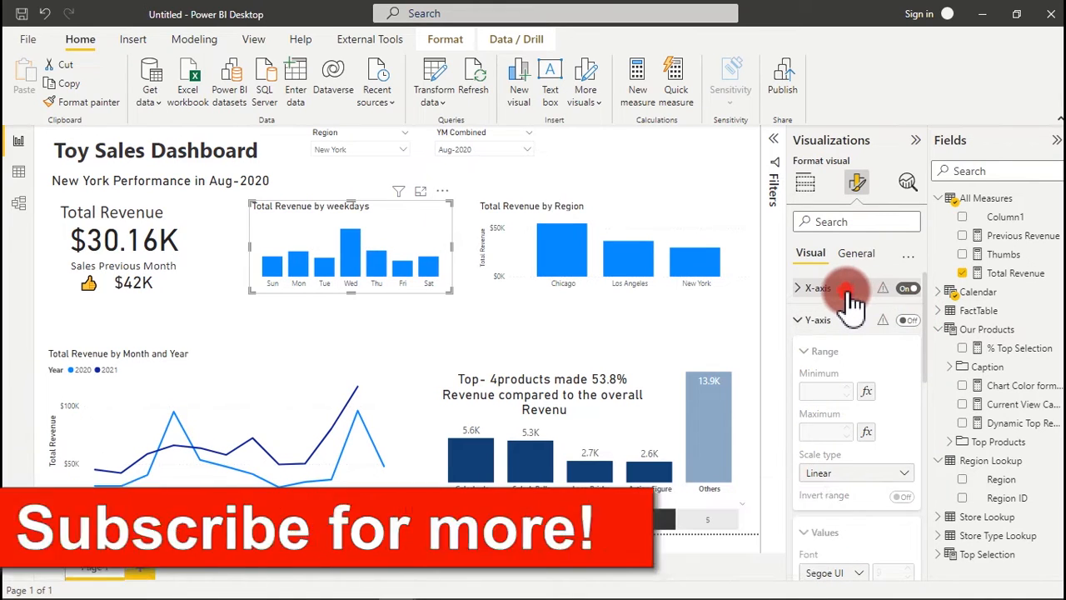
left_click(810, 383)
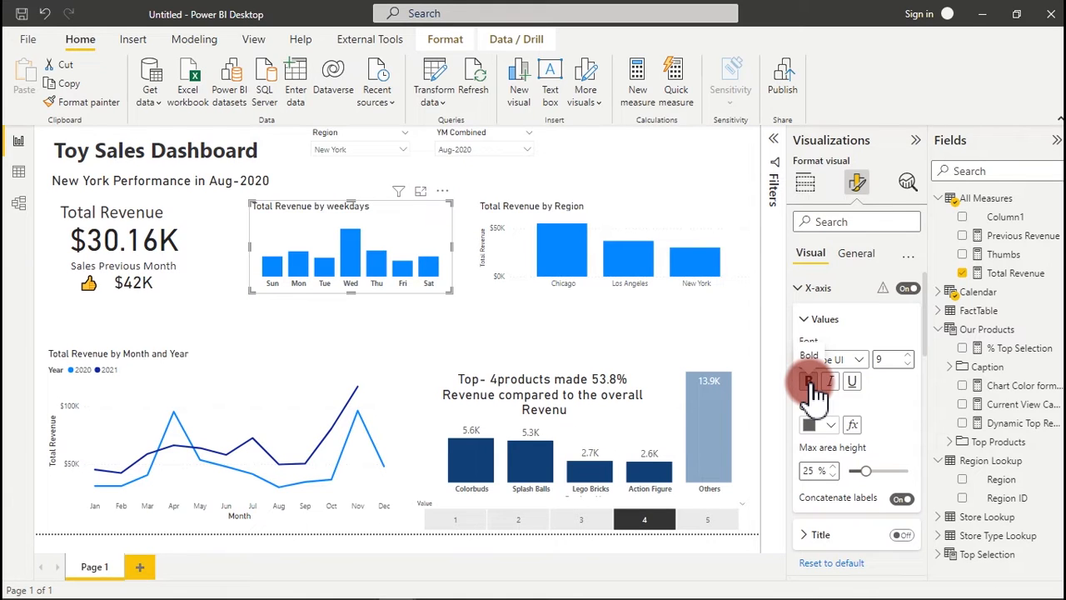
left_click(826, 294)
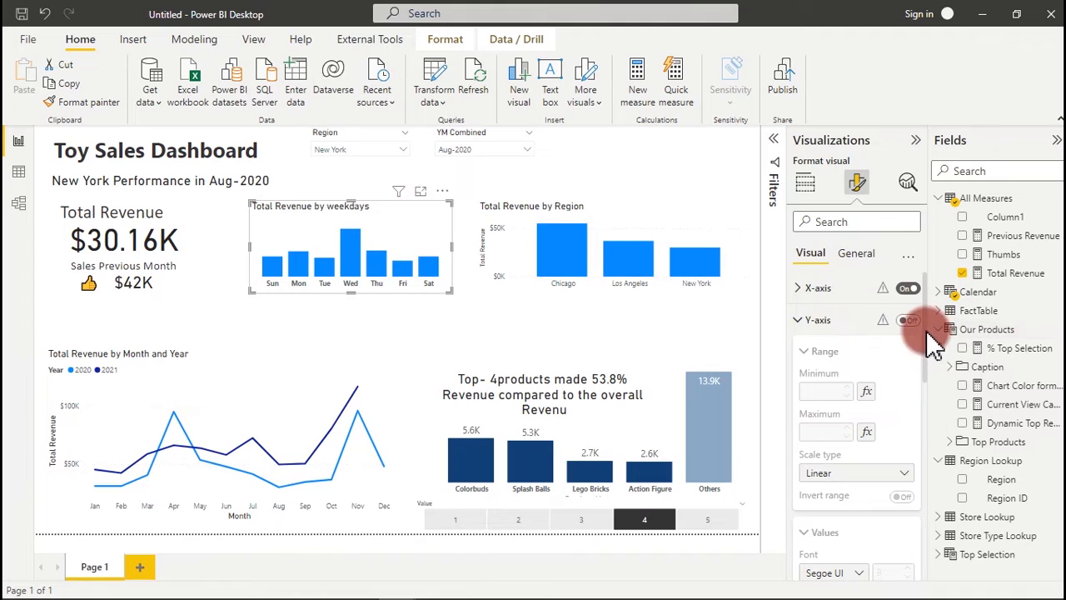
Step: Turn on data labels for the weekdays chart, positioned at Outside end, with bold values
left_click_drag(927, 337, 911, 503)
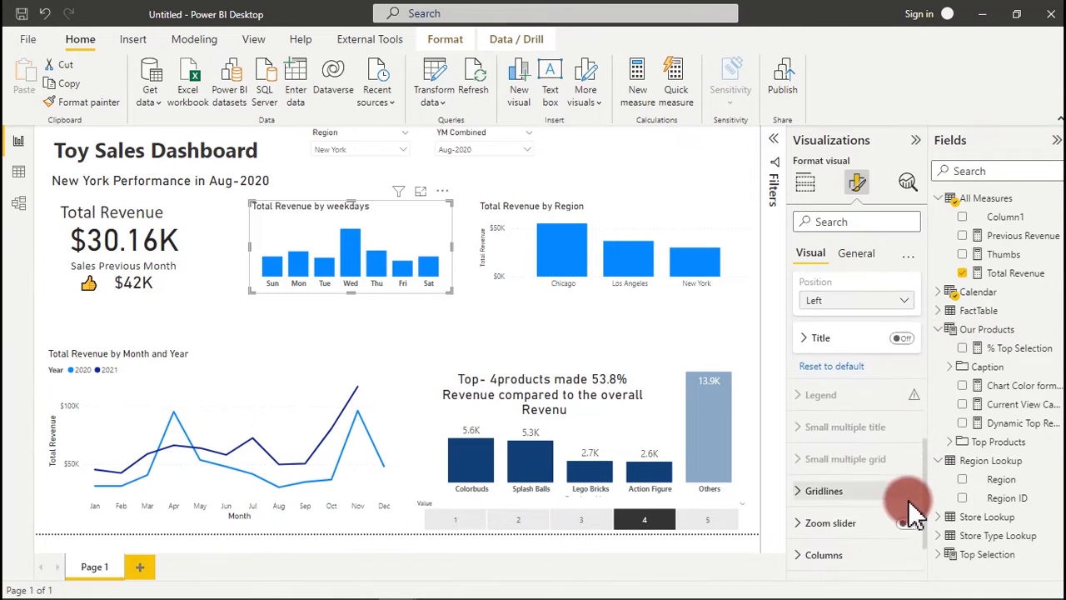
scroll(913, 509, "down", 3)
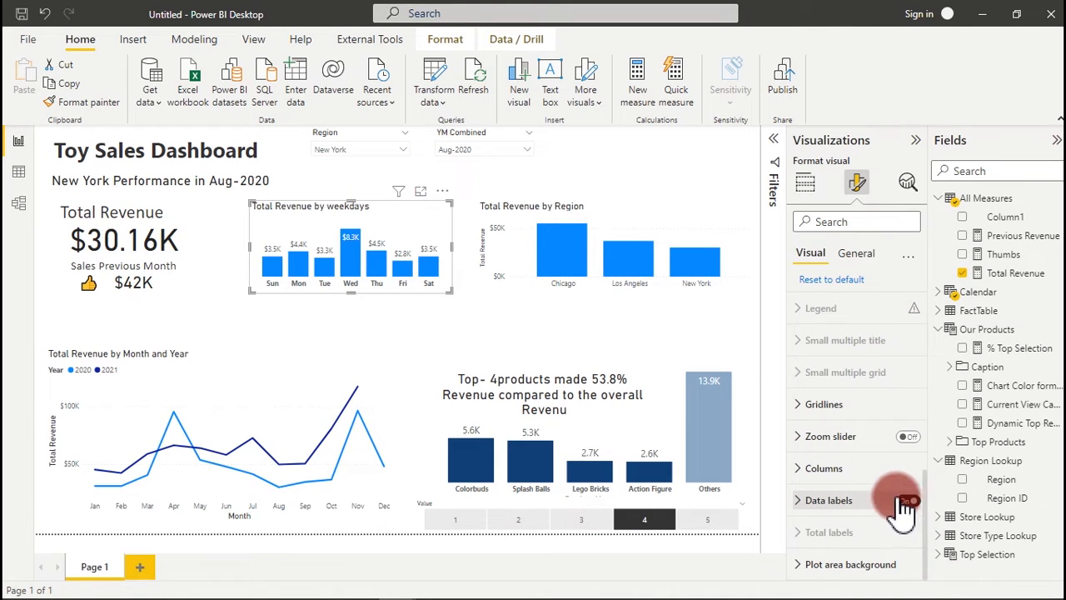
left_click(886, 503)
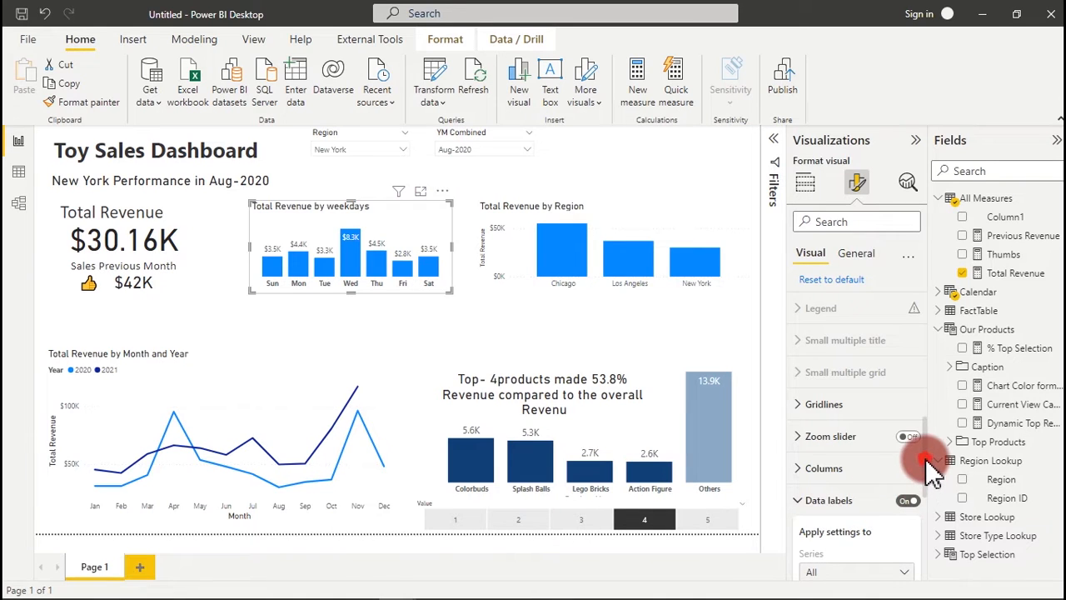
scroll(932, 468, "down", 6)
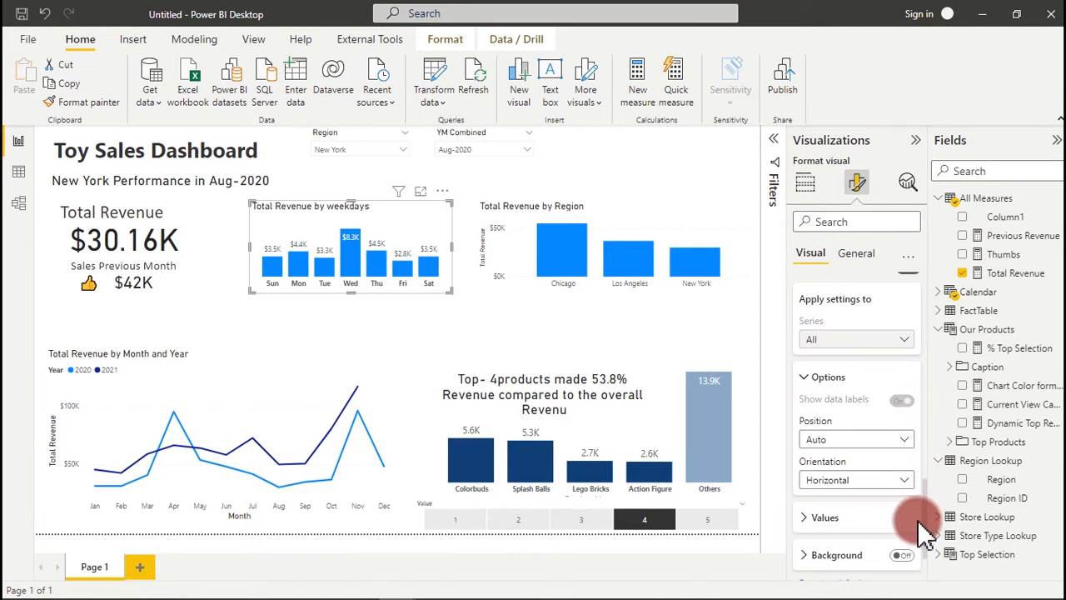
left_click(853, 440)
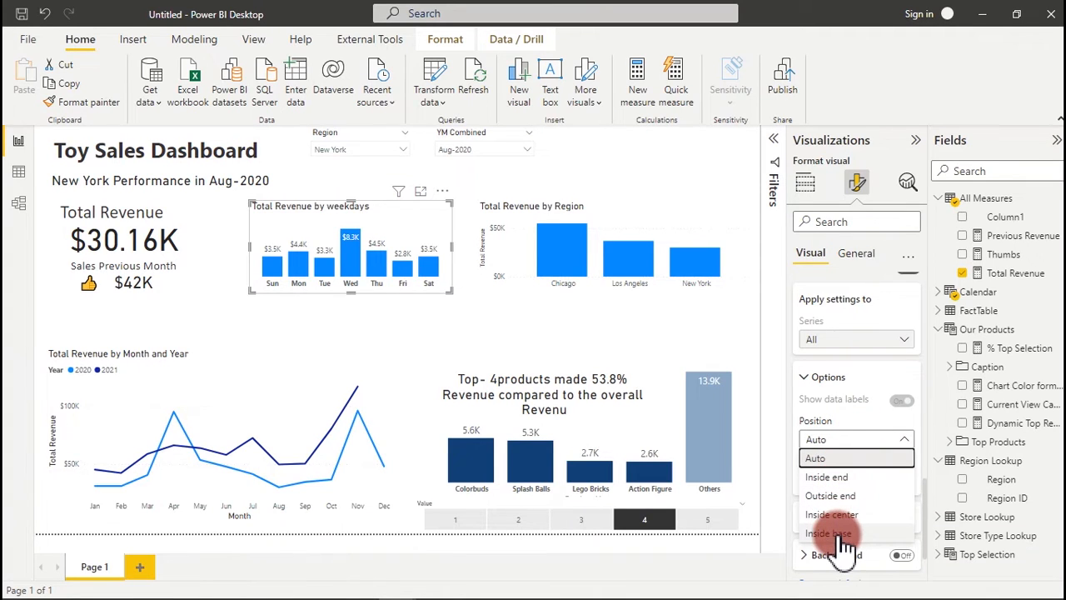
left_click(838, 496)
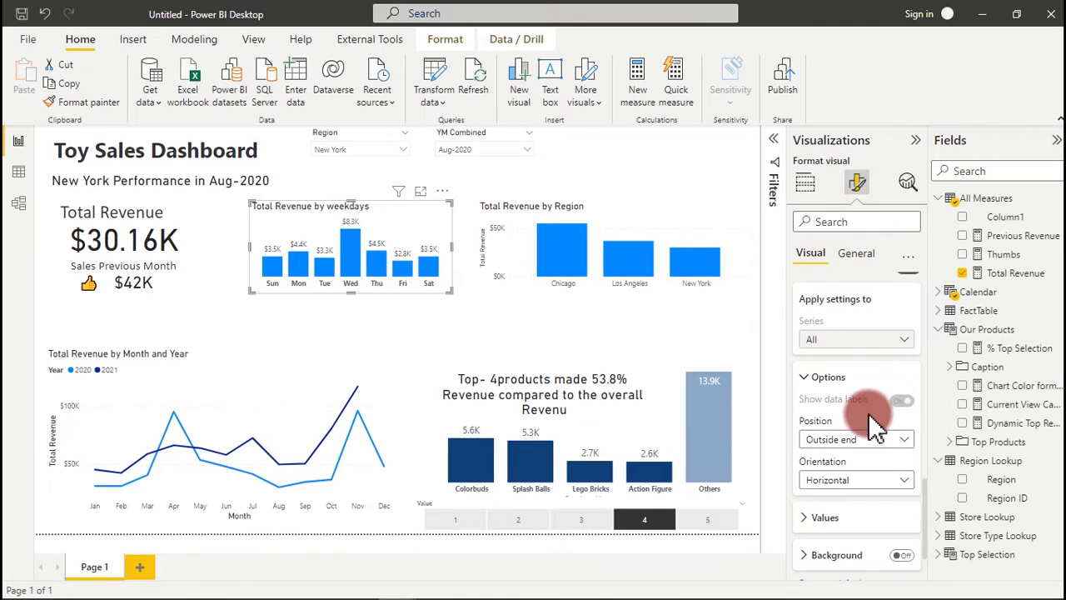
left_click(856, 517)
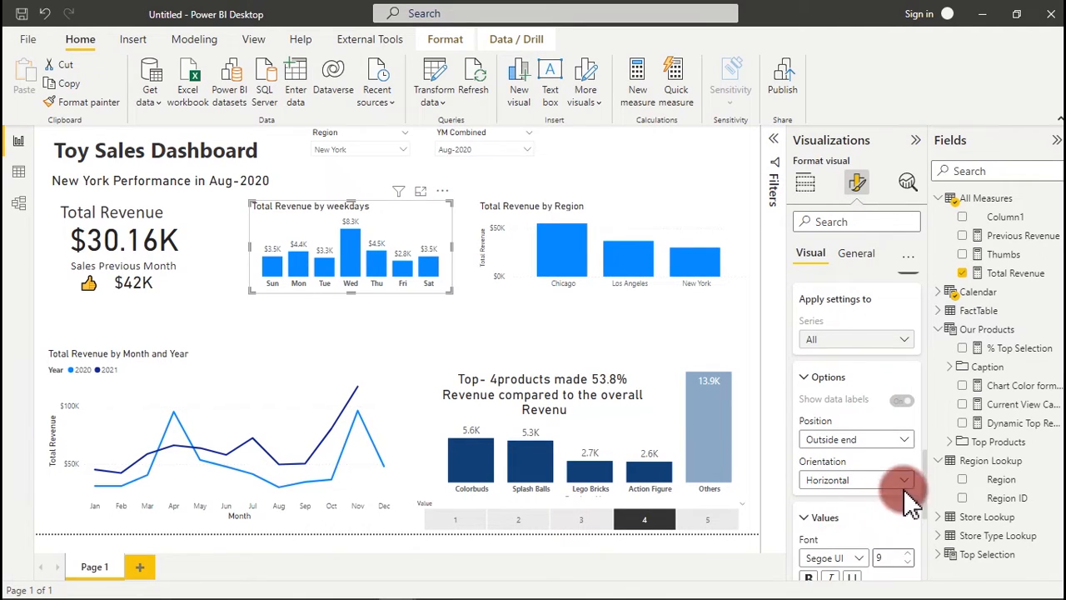
left_click(812, 578)
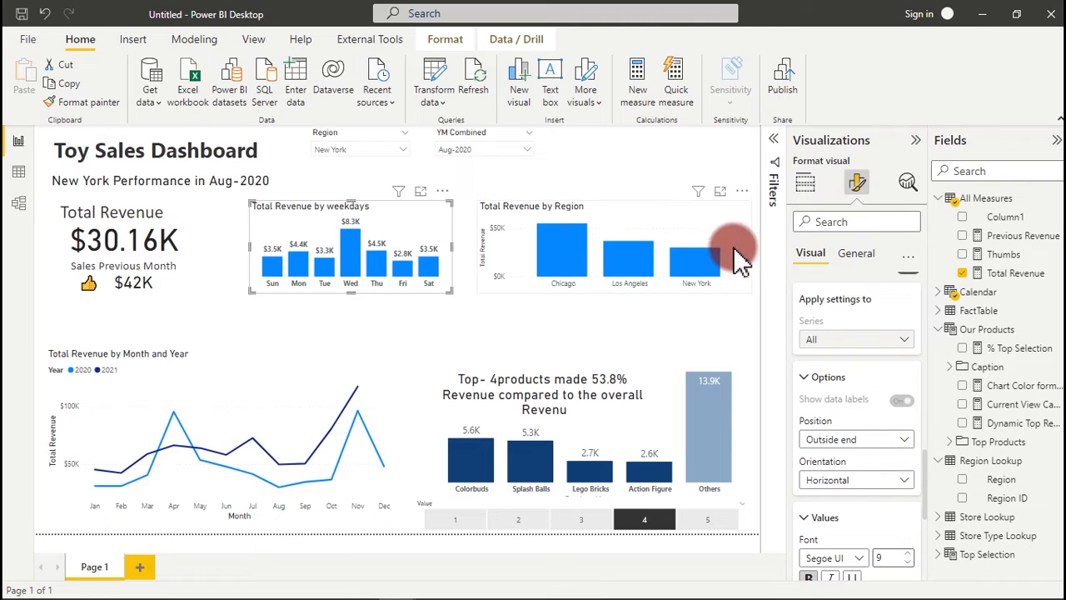
Step: Turn off the title and the background of the weekdays chart in its general formatting settings
left_click(856, 252)
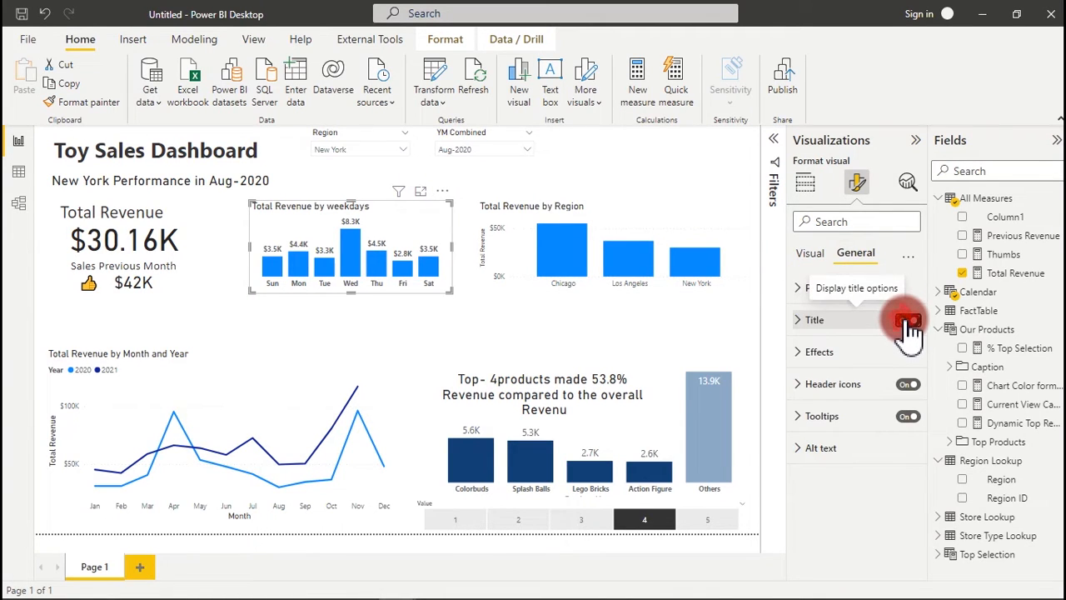
left_click(908, 321)
left_click(846, 353)
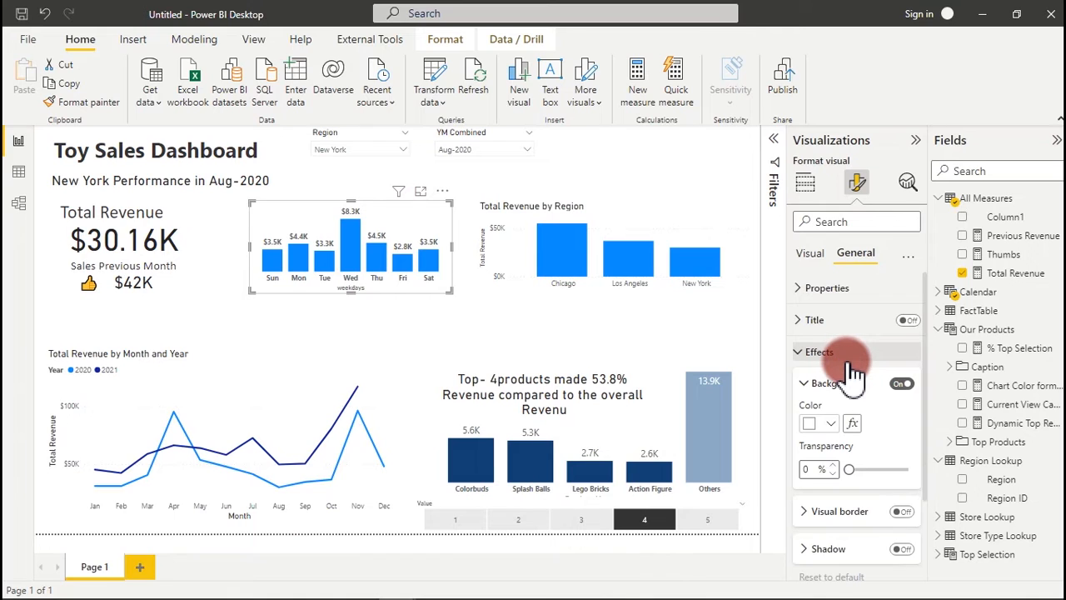
left_click(902, 384)
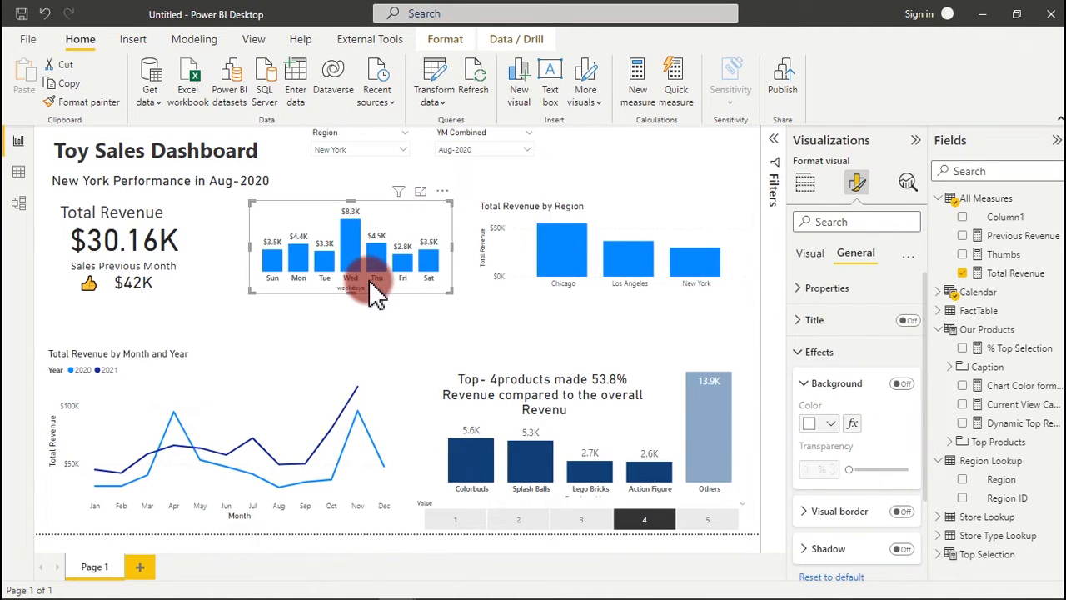
Step: Open the column color settings of the weekdays chart
left_click(812, 259)
left_click_drag(923, 329, 909, 464)
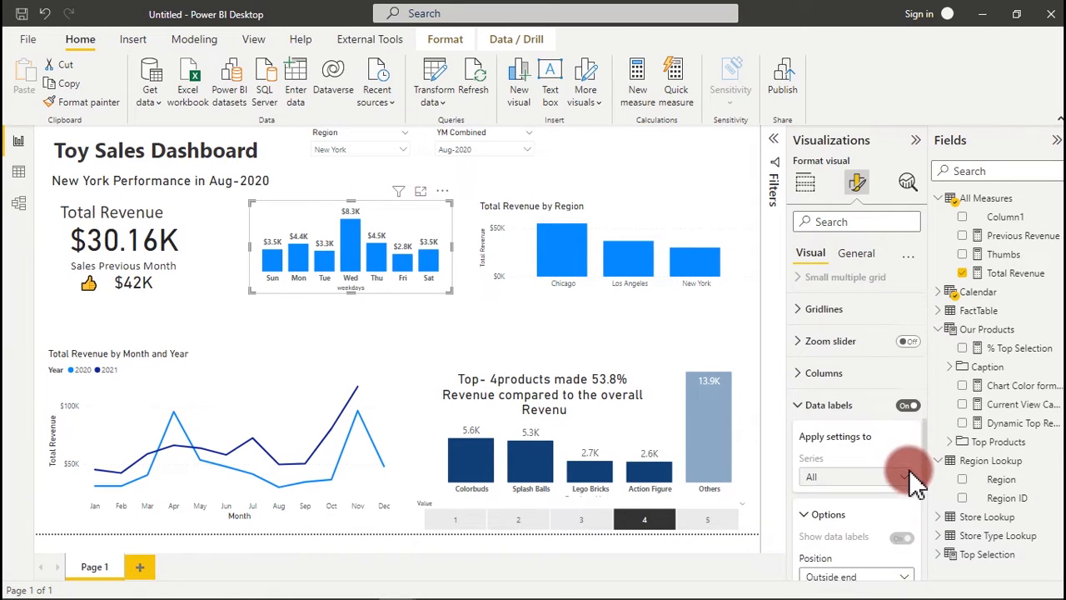
left_click(806, 377)
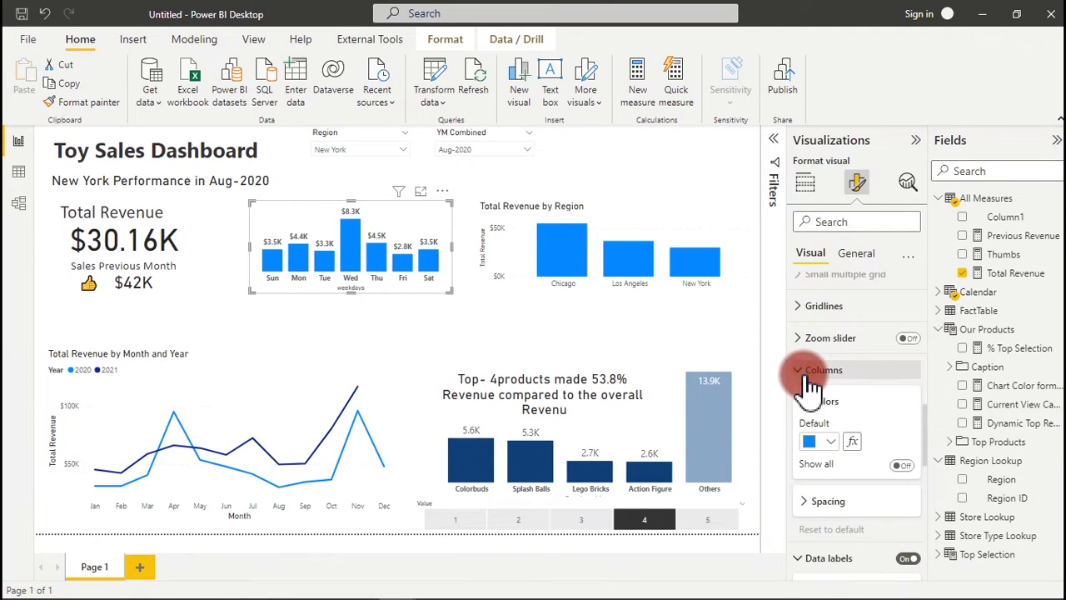
left_click(852, 441)
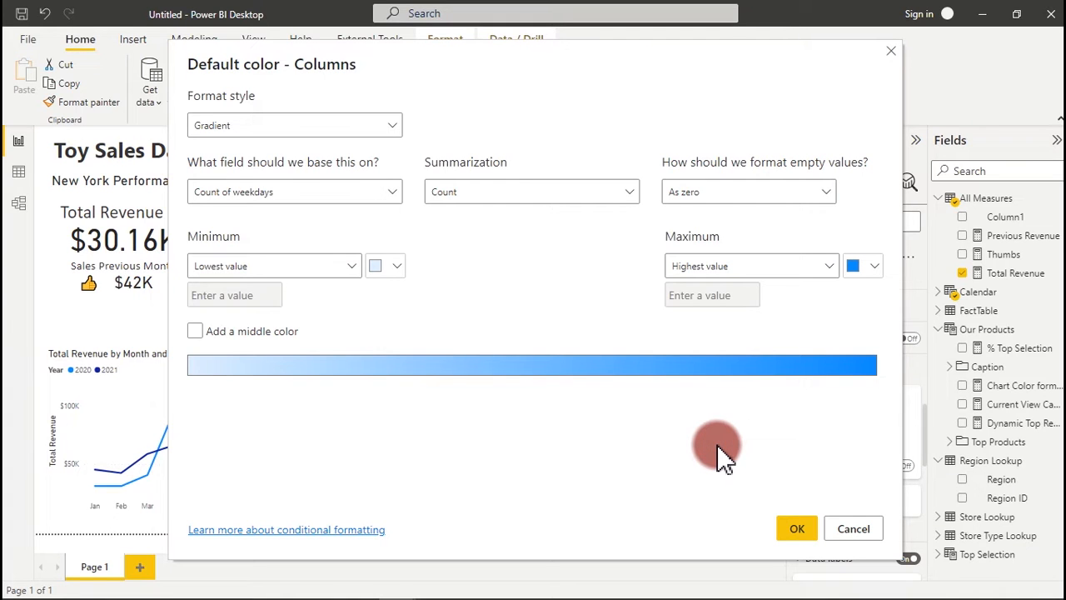
left_click(891, 52)
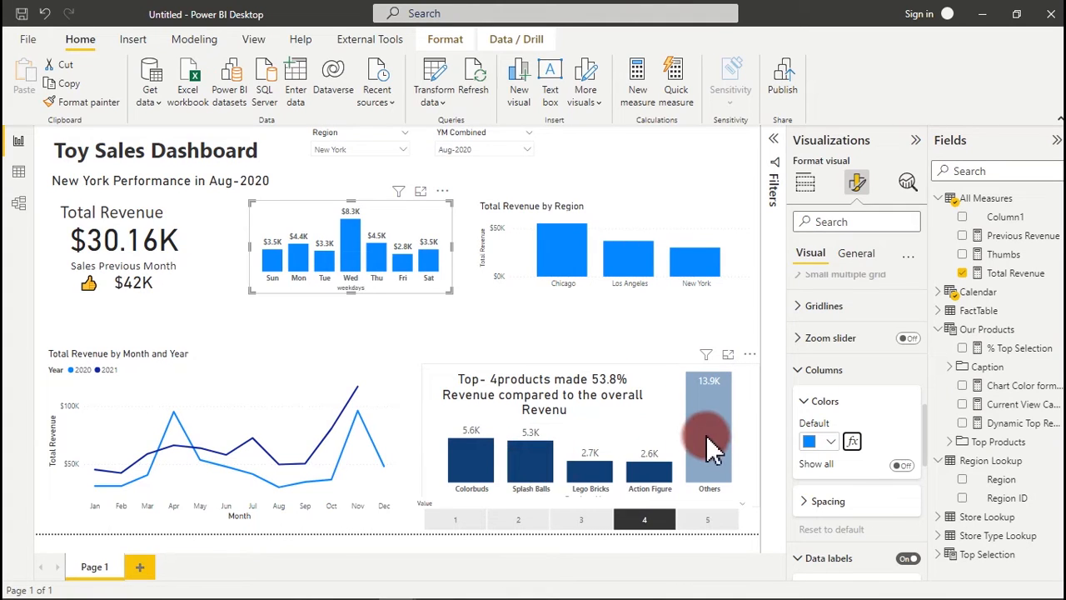
mouse_move(718, 448)
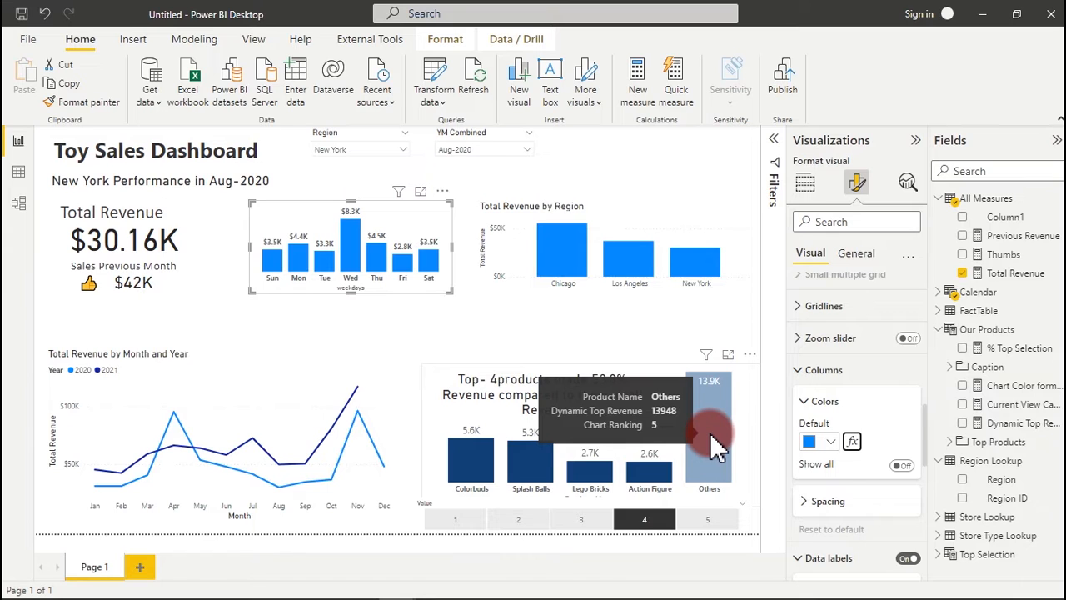
Step: In the conditional formatting of the weekdays chart's columns, set the gradient's maximum color to #8DA9C4
left_click(851, 441)
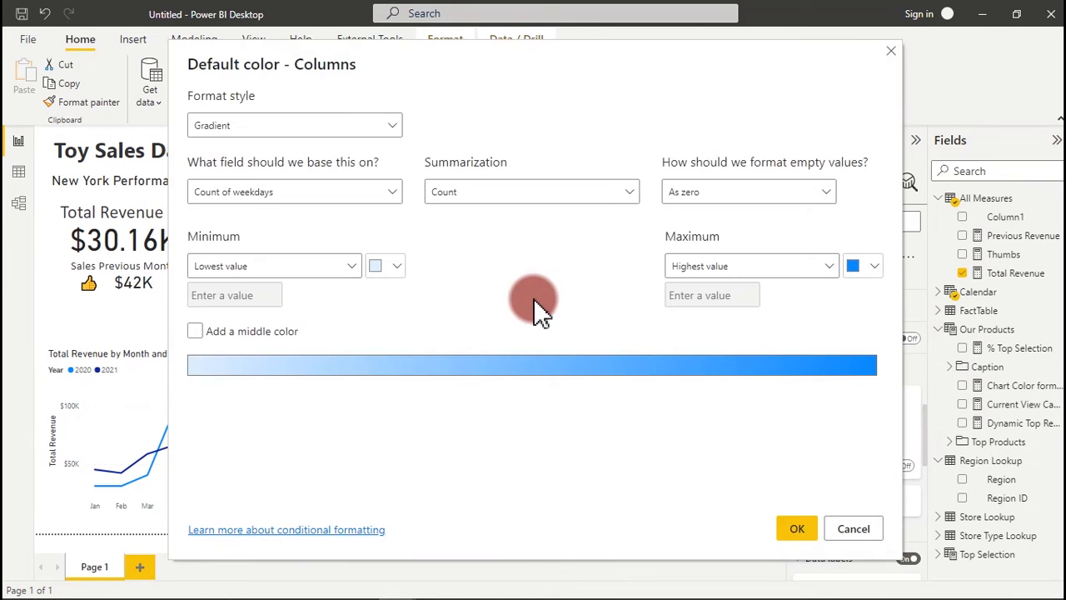
left_click(870, 269)
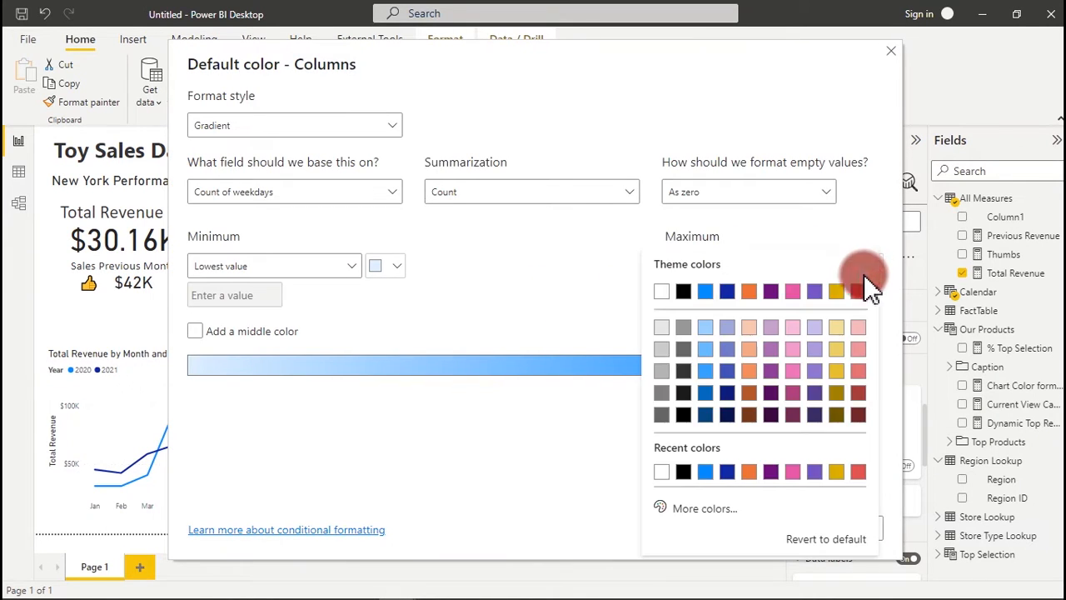
left_click(710, 512)
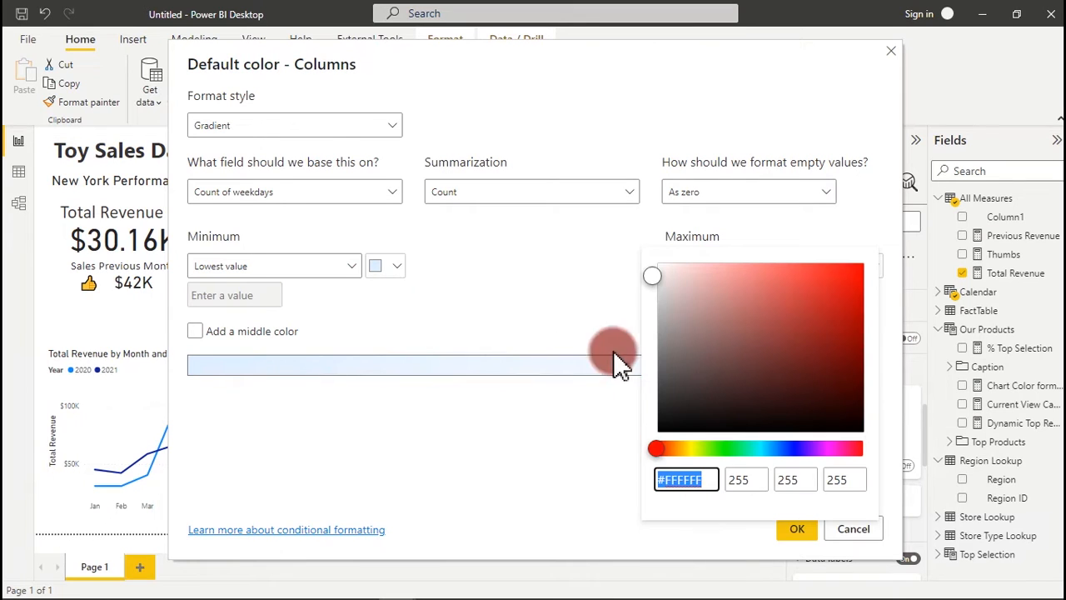
type("#8DA9C4")
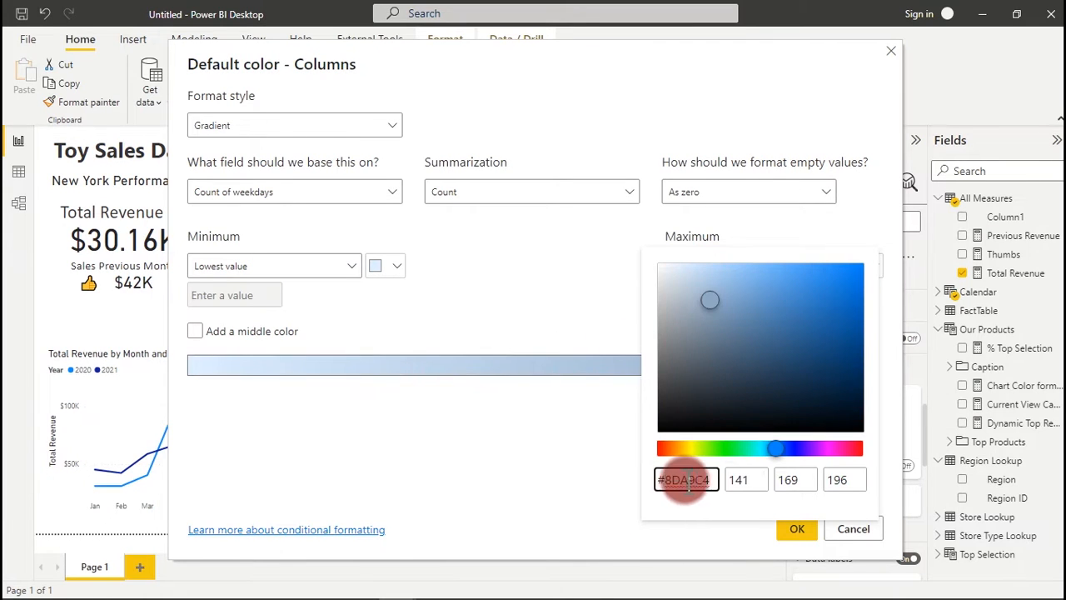
left_click(542, 399)
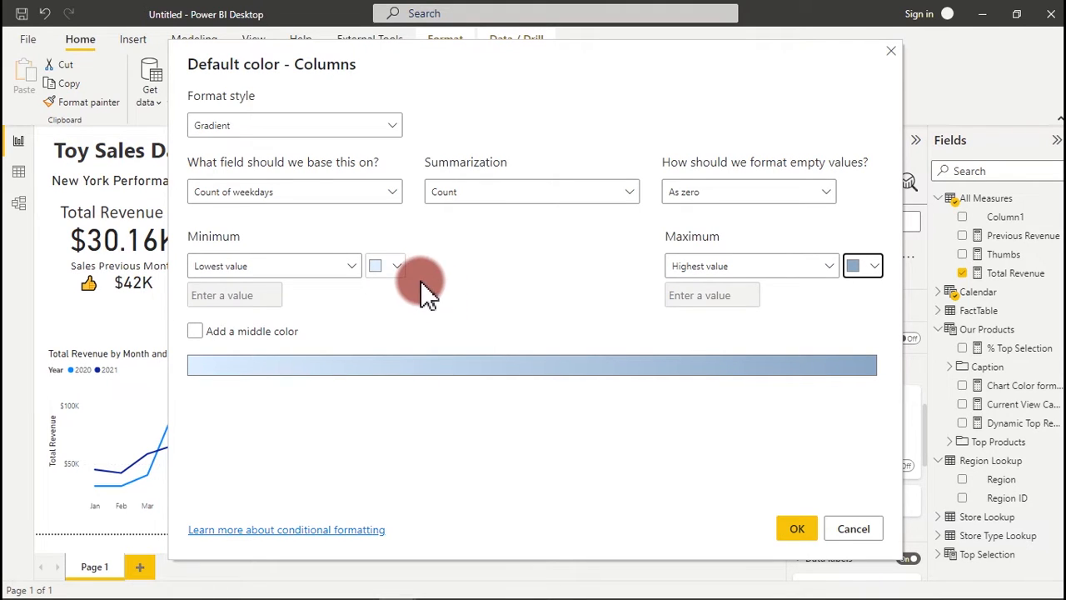
Step: Set the gradient's minimum color for the weekdays chart's columns to #8DA9C4
left_click(402, 266)
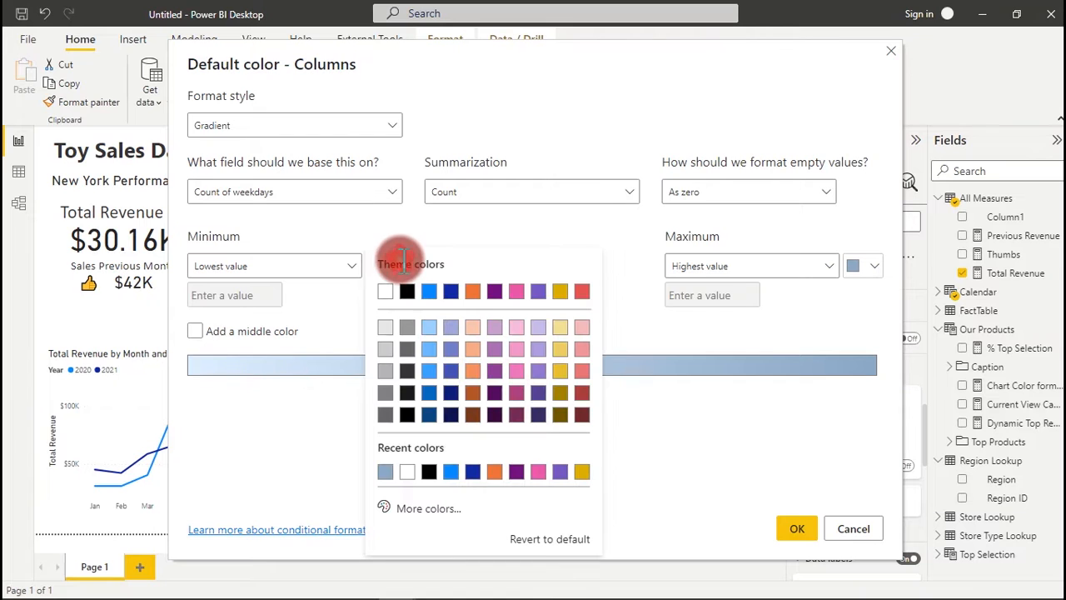
left_click(416, 509)
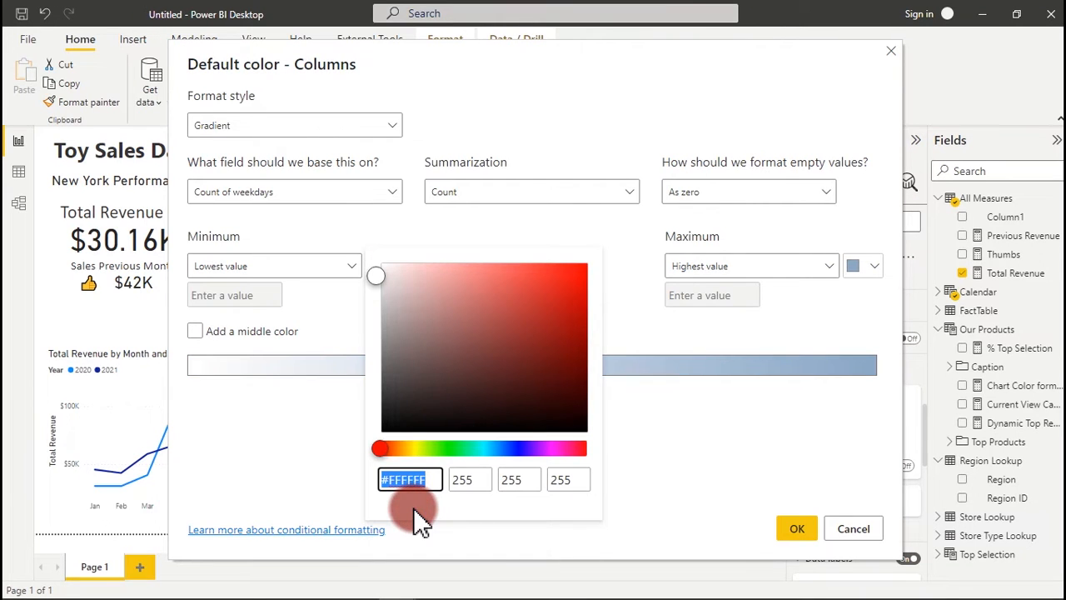
type("#8DA9C4")
left_click(775, 446)
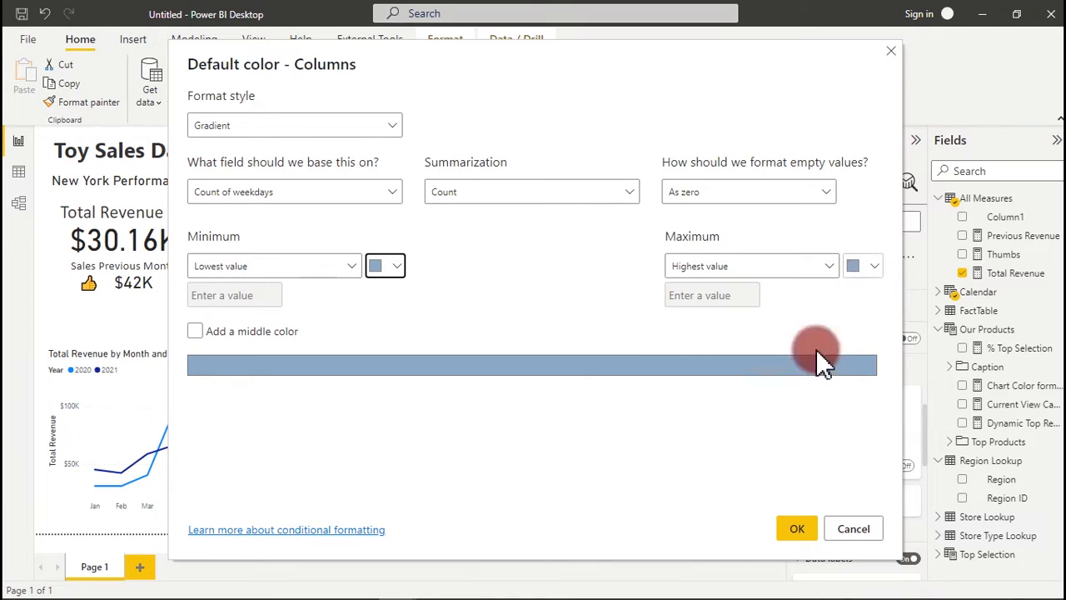
Step: Change the gradient's maximum color to #134074 and apply the conditional formatting to the weekdays chart's columns
left_click(868, 267)
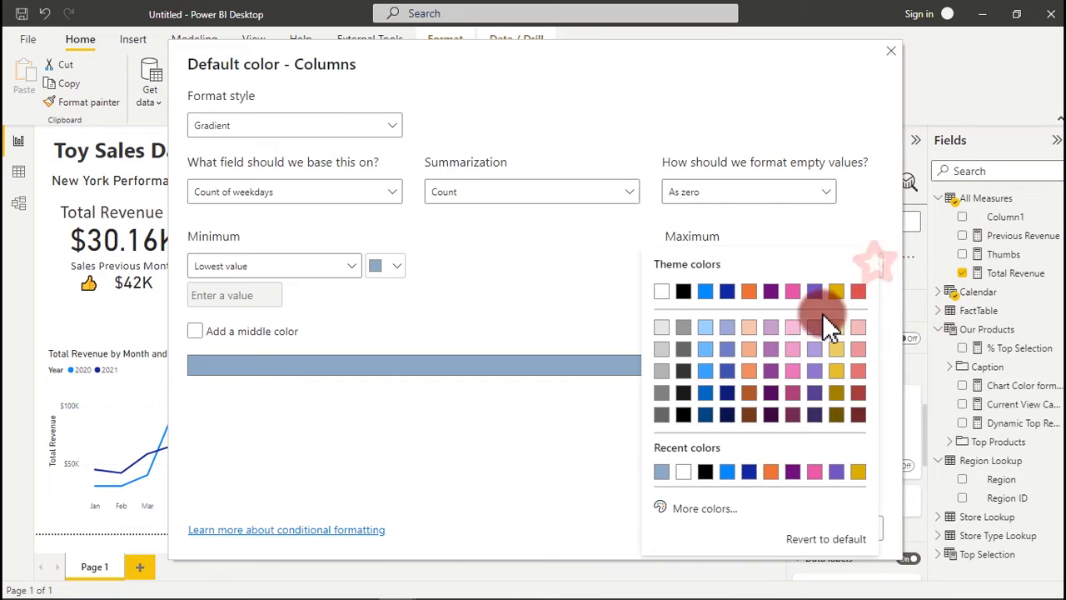
left_click(699, 510)
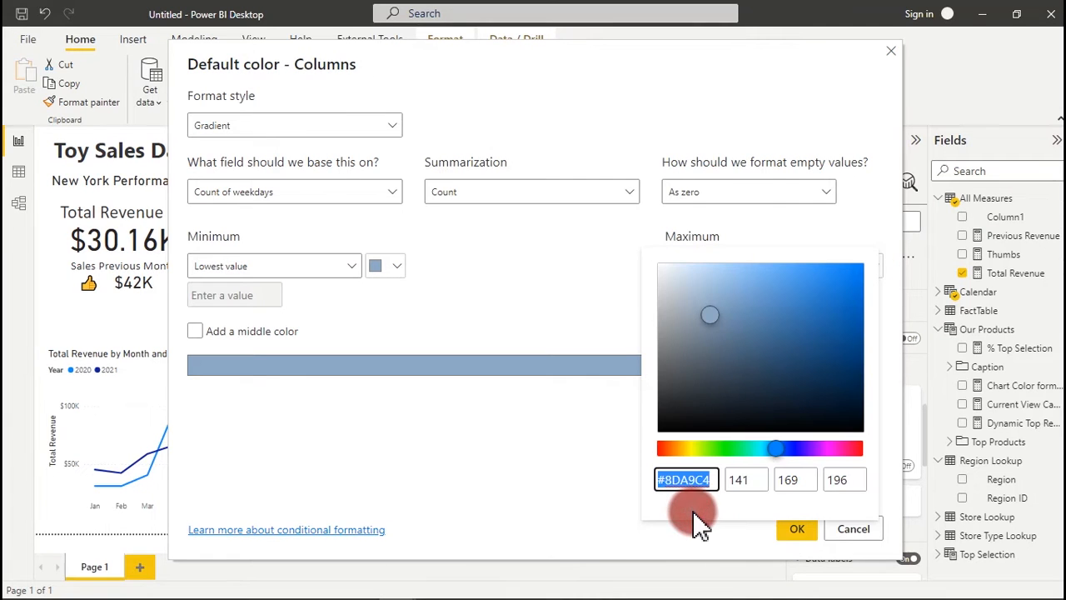
type("#134074")
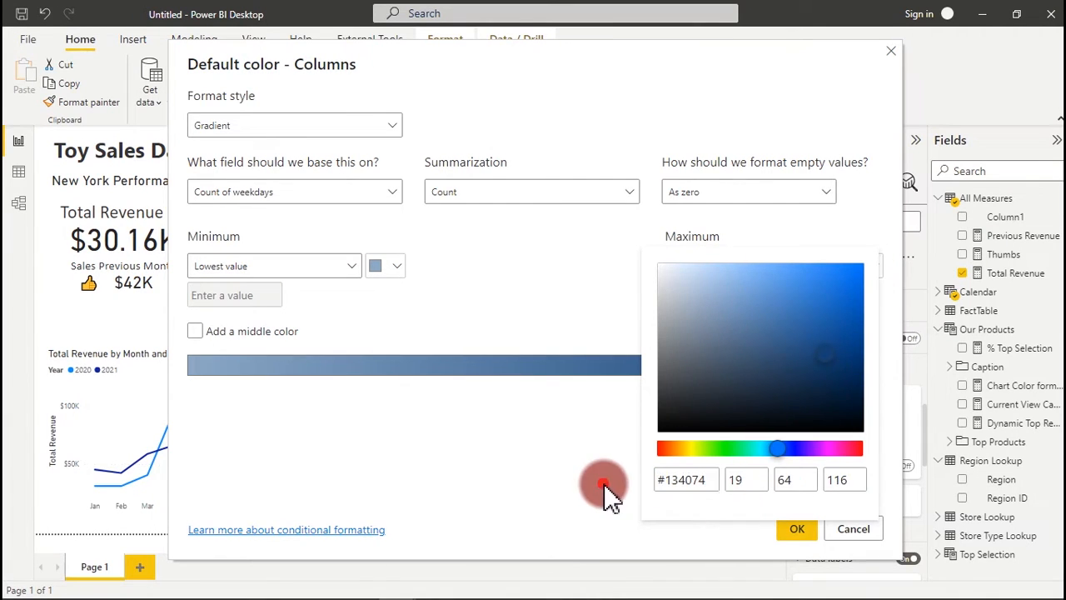
left_click(605, 485)
left_click(797, 529)
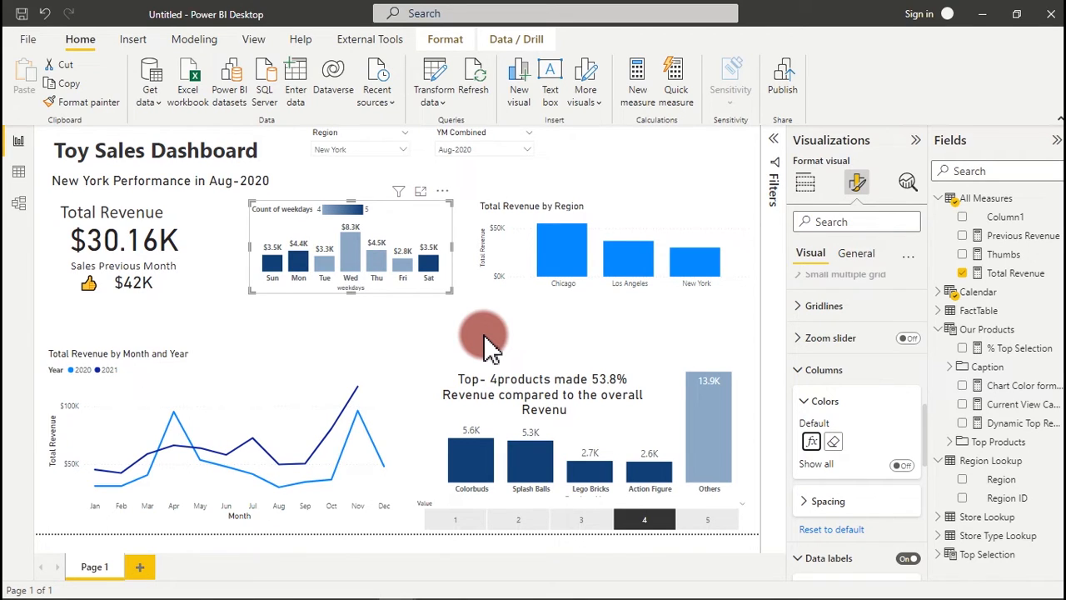
Step: Base the weekdays chart's column color gradient on the Total Revenue measure and apply it
left_click(812, 442)
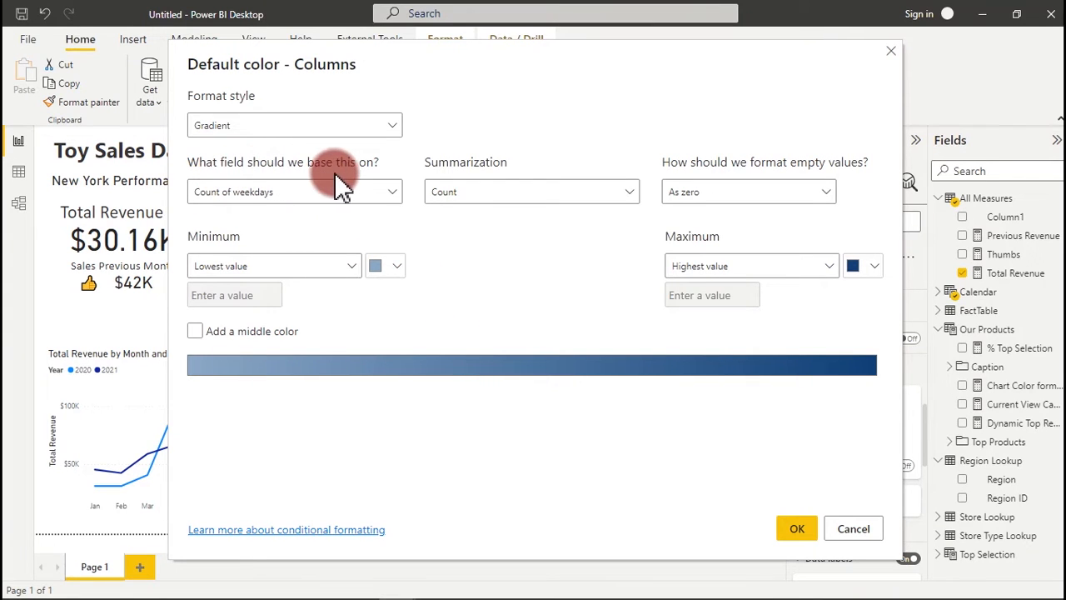
left_click(354, 198)
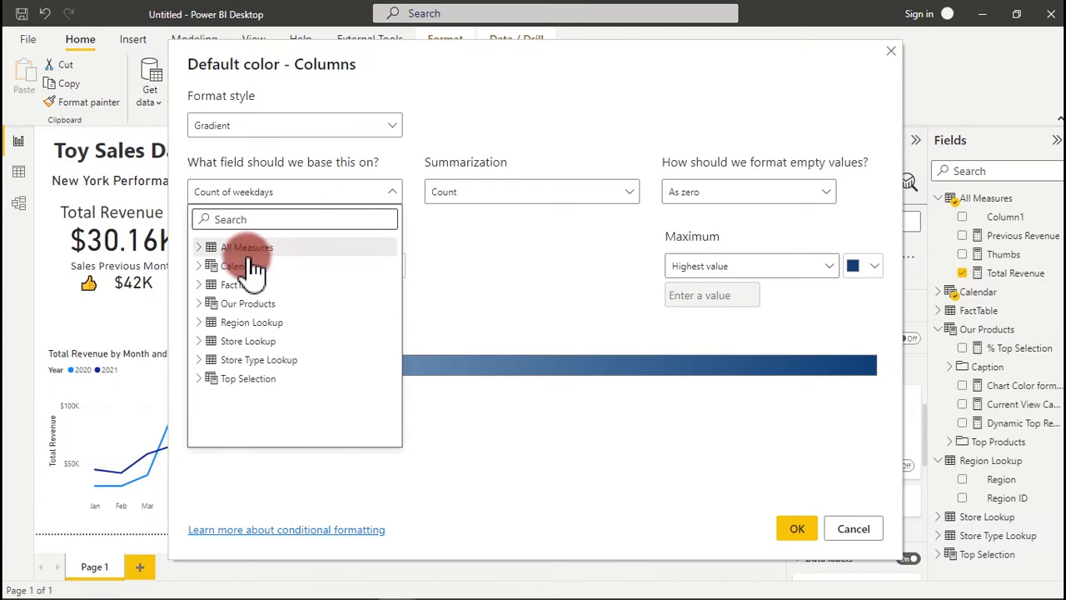
left_click(210, 250)
left_click(265, 324)
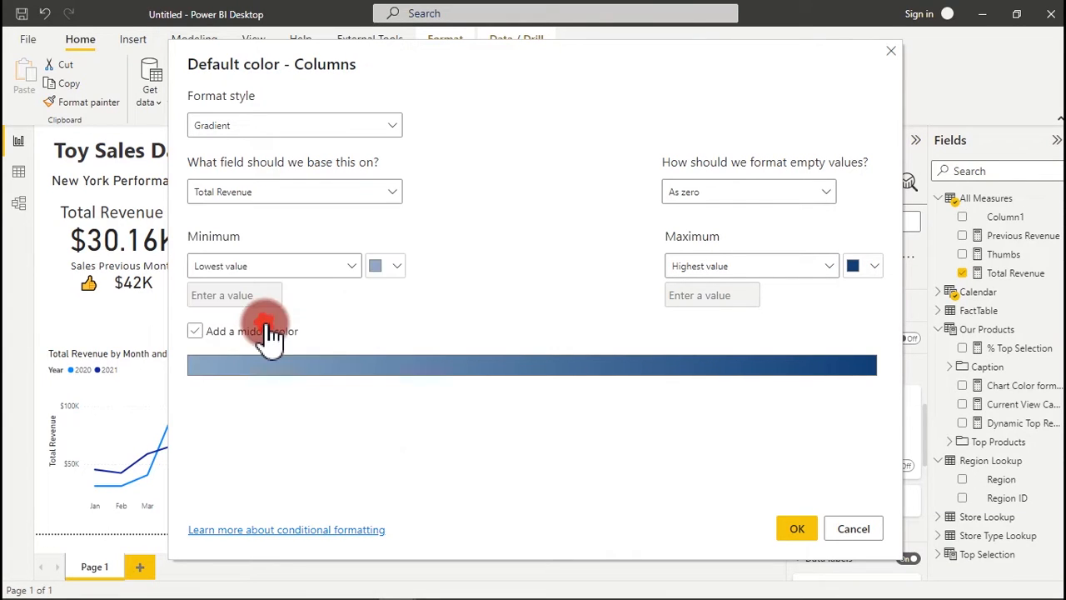
left_click(793, 512)
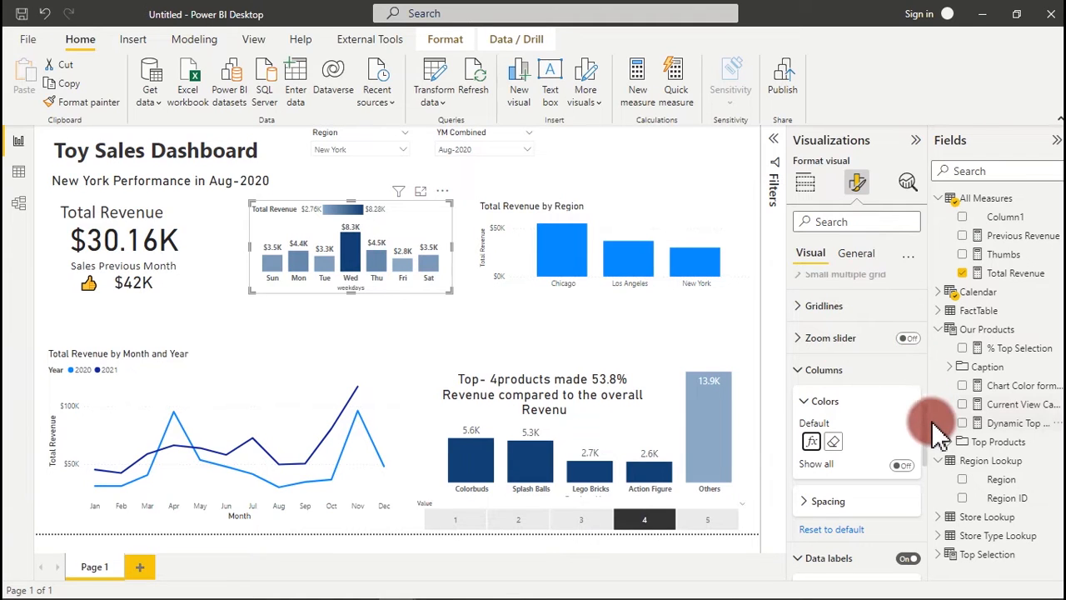
Step: Turn off the legend and the X-axis title of the weekdays chart
left_click_drag(920, 425, 924, 271)
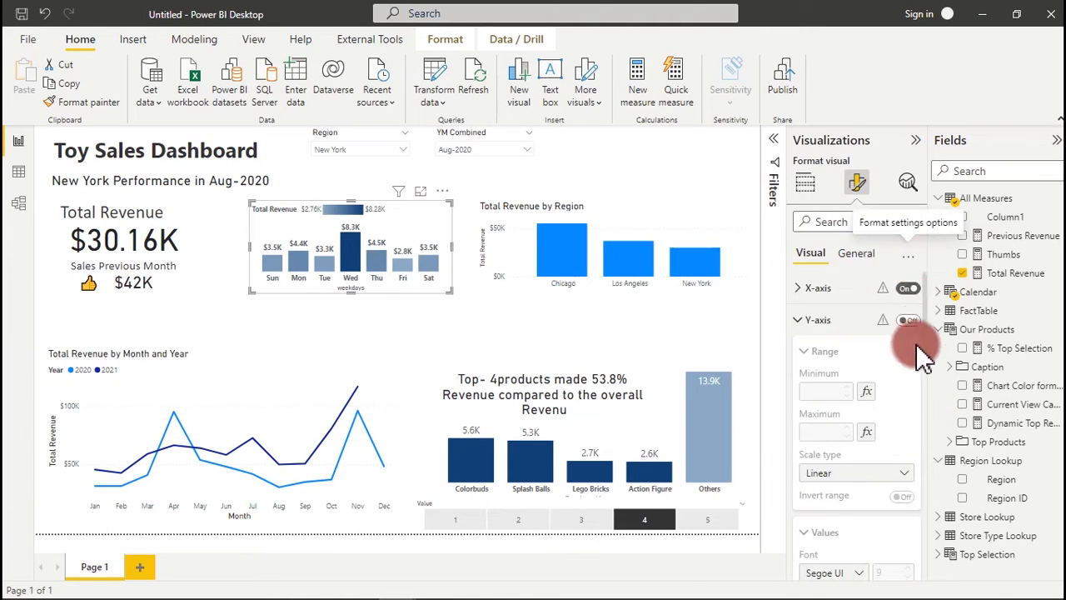
scroll(919, 385, "down", 6)
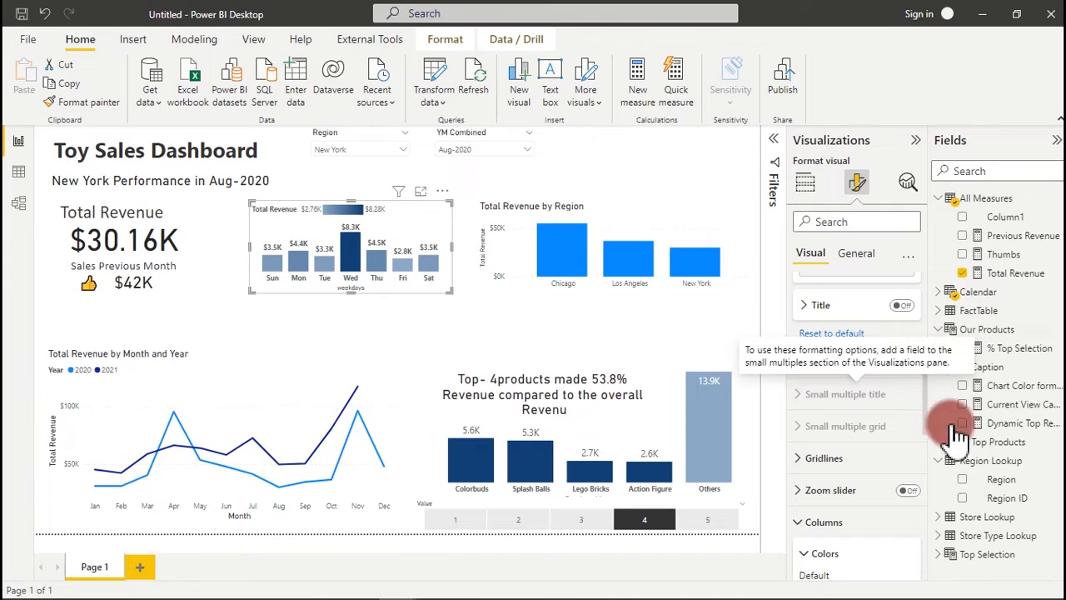
left_click(905, 364)
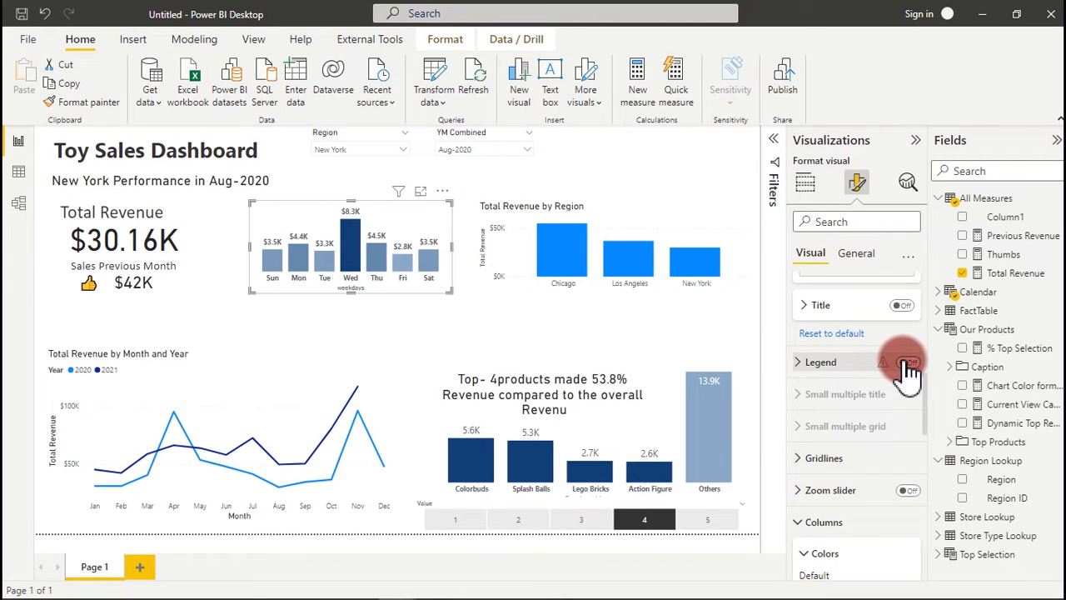
scroll(920, 402, "up", 5)
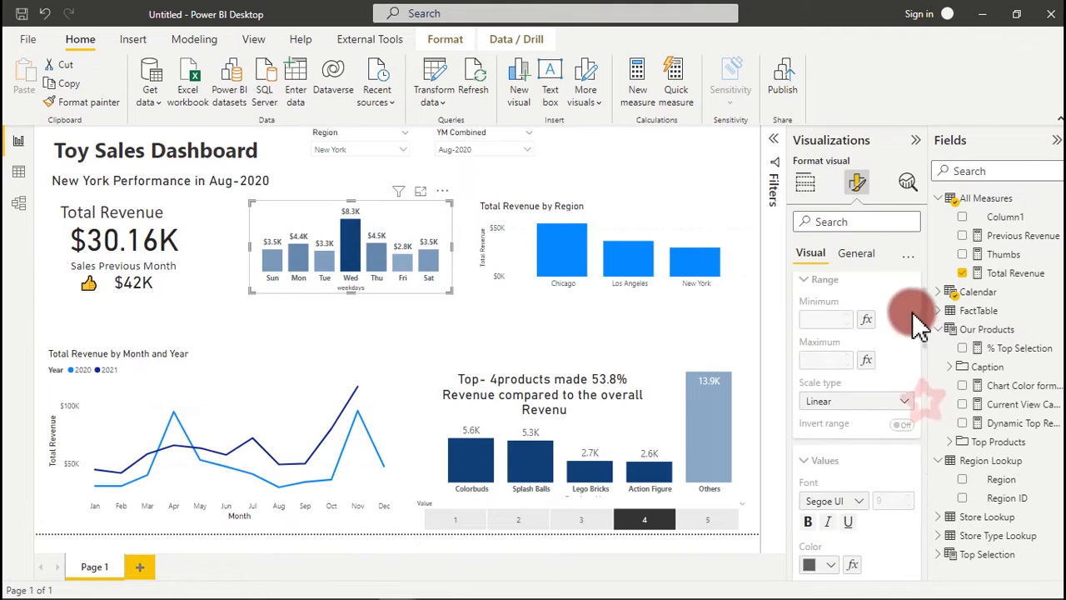
scroll(916, 308, "up", 2)
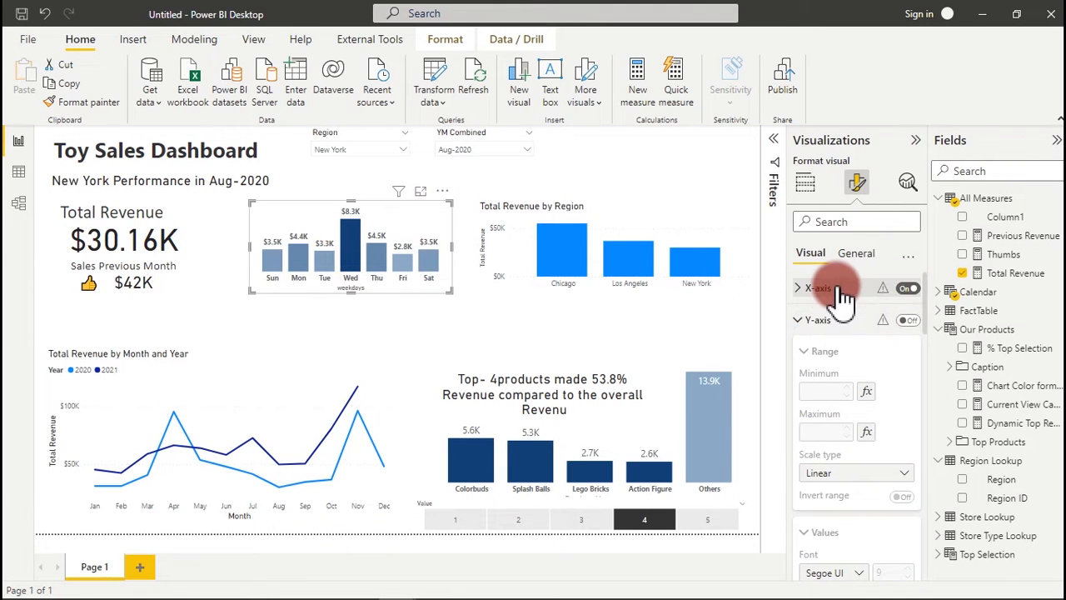
left_click(842, 289)
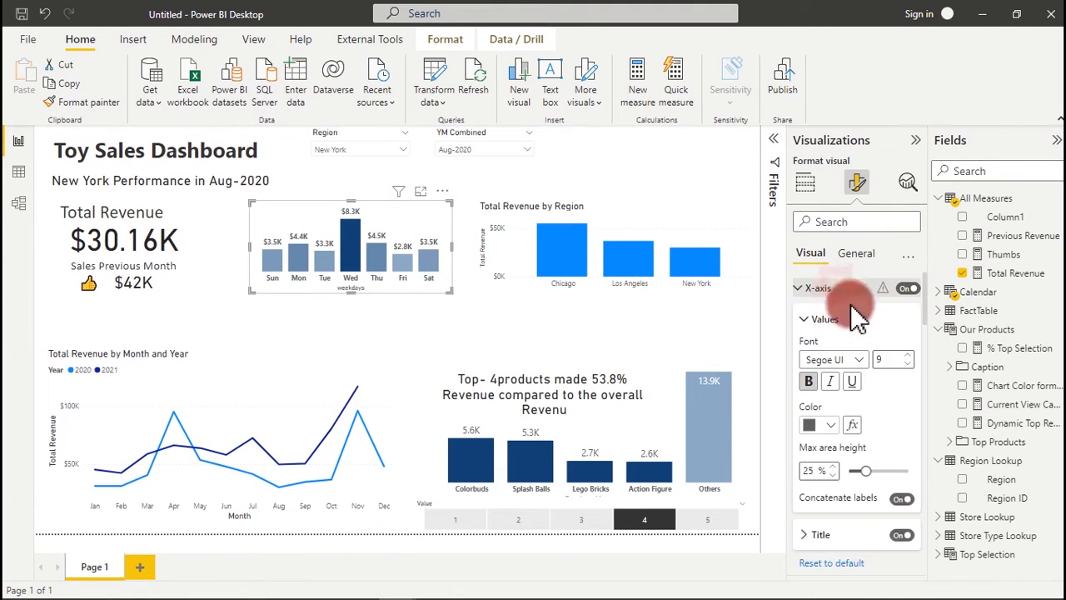
left_click(902, 535)
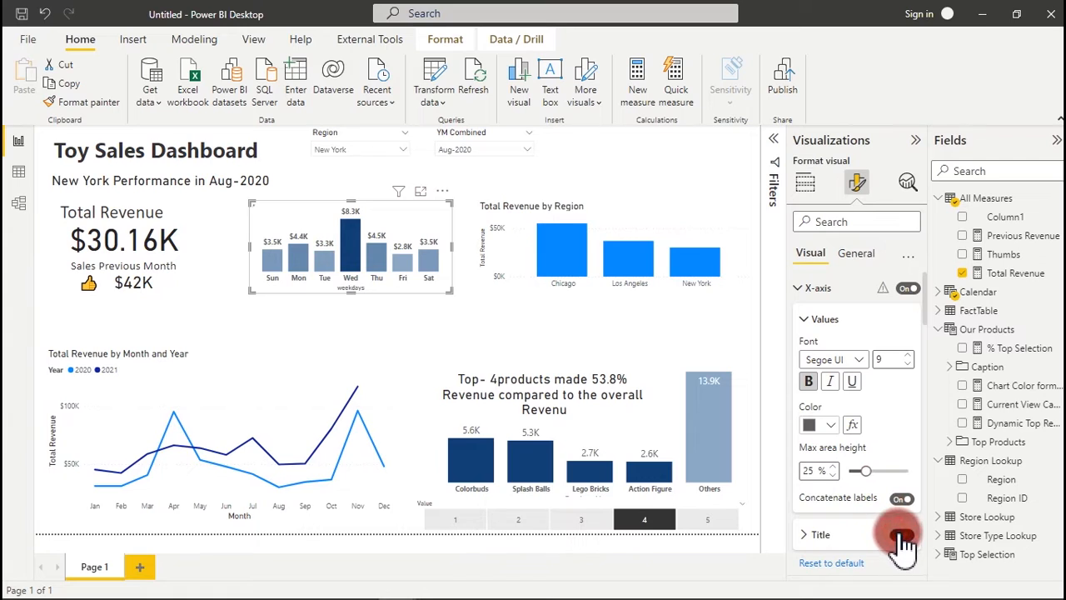
Step: Copy the weekdays chart's formatting onto the Total Revenue by Region chart with the format painter
left_click(87, 104)
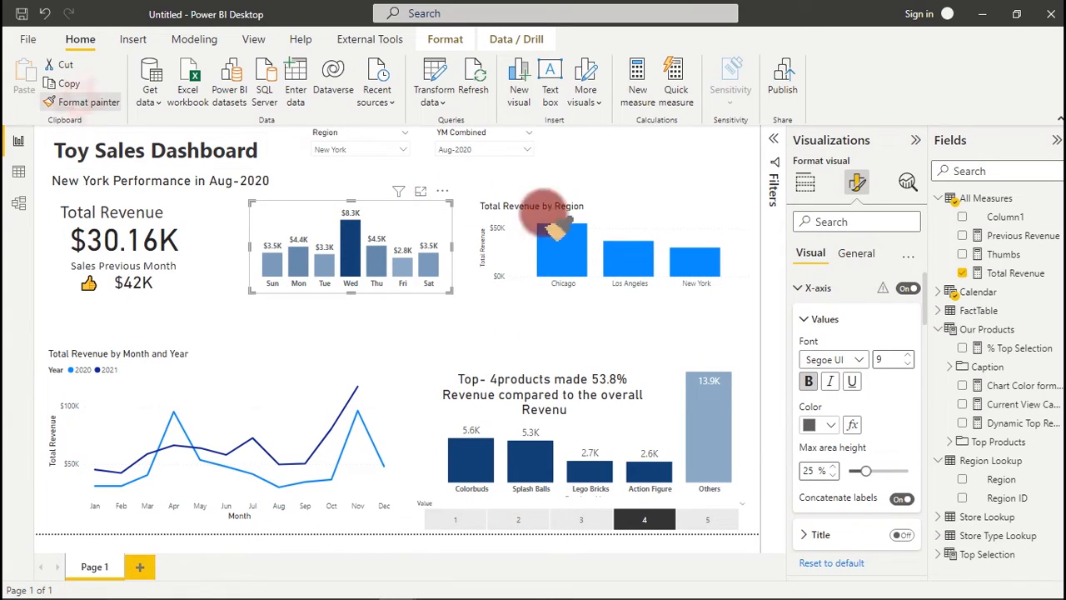
left_click(623, 212)
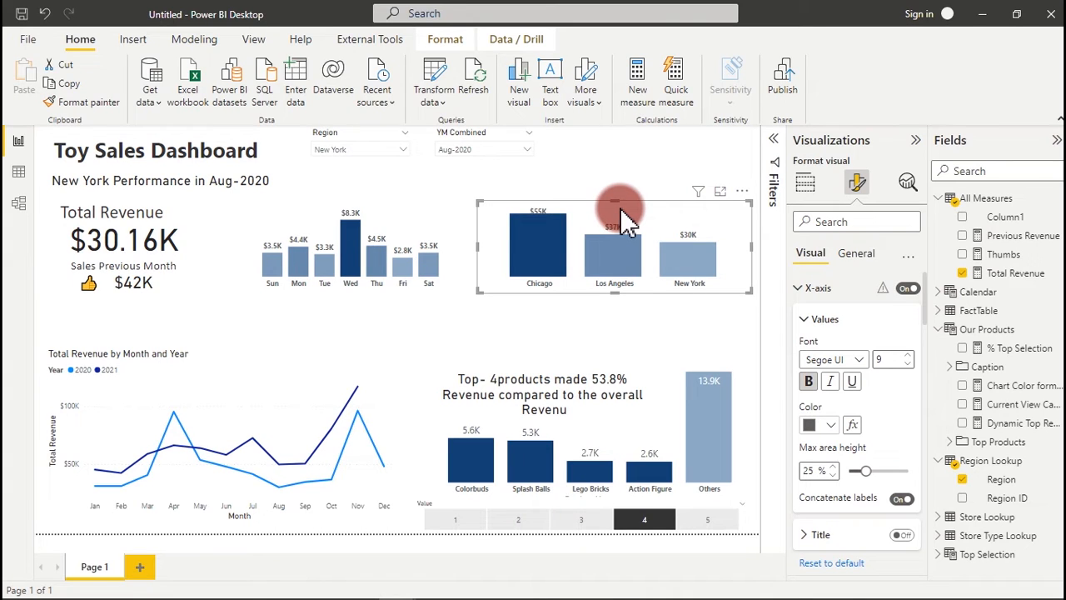
Step: Try to copy the weekdays chart's formatting onto the Total Revenue by Month and Year line chart, and undo it
left_click(414, 218)
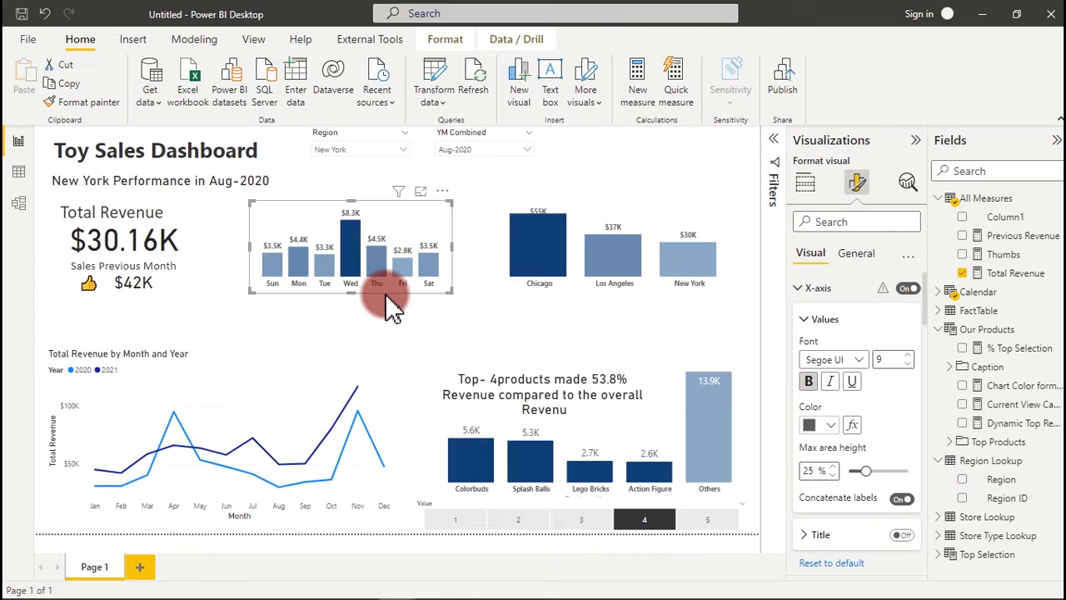
left_click(83, 102)
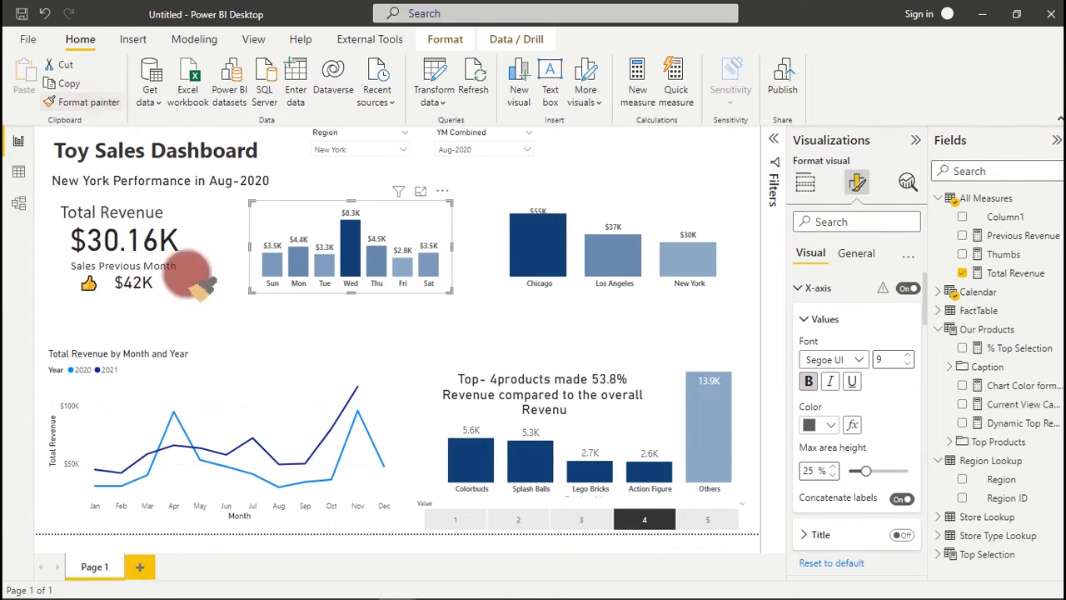
left_click(284, 406)
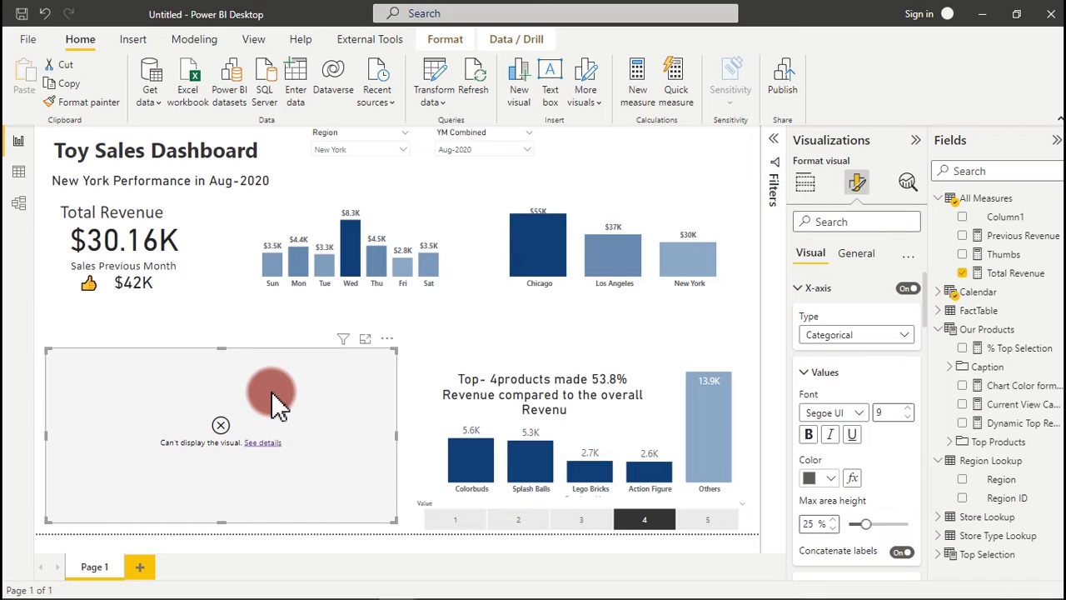
key("ctrl+z")
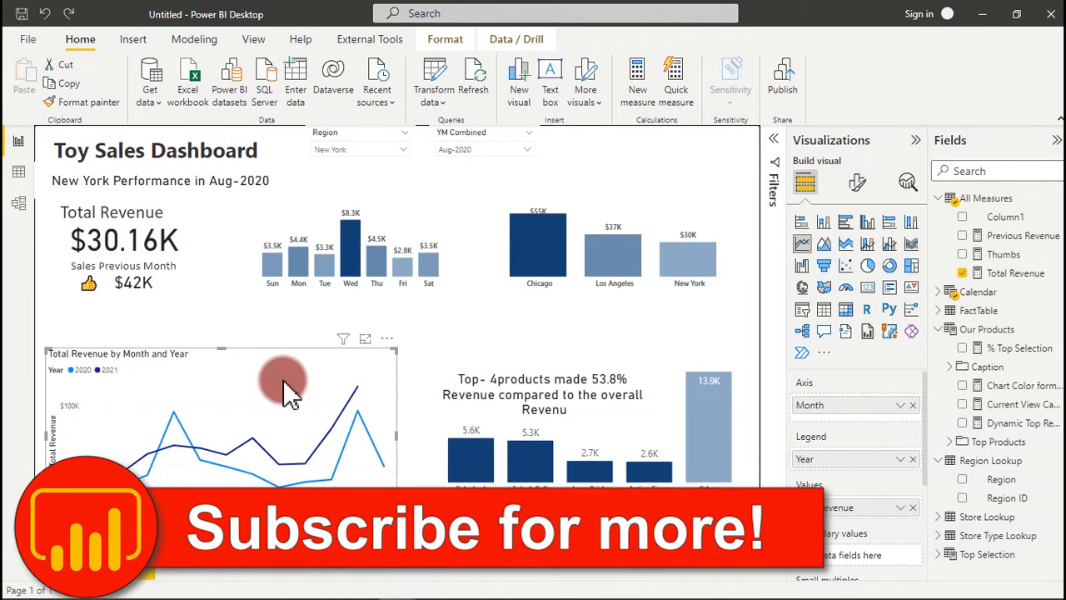
Step: Make the X-axis values of the Total Revenue by Month and Year line chart bold and turn off the X-axis title
left_click(859, 185)
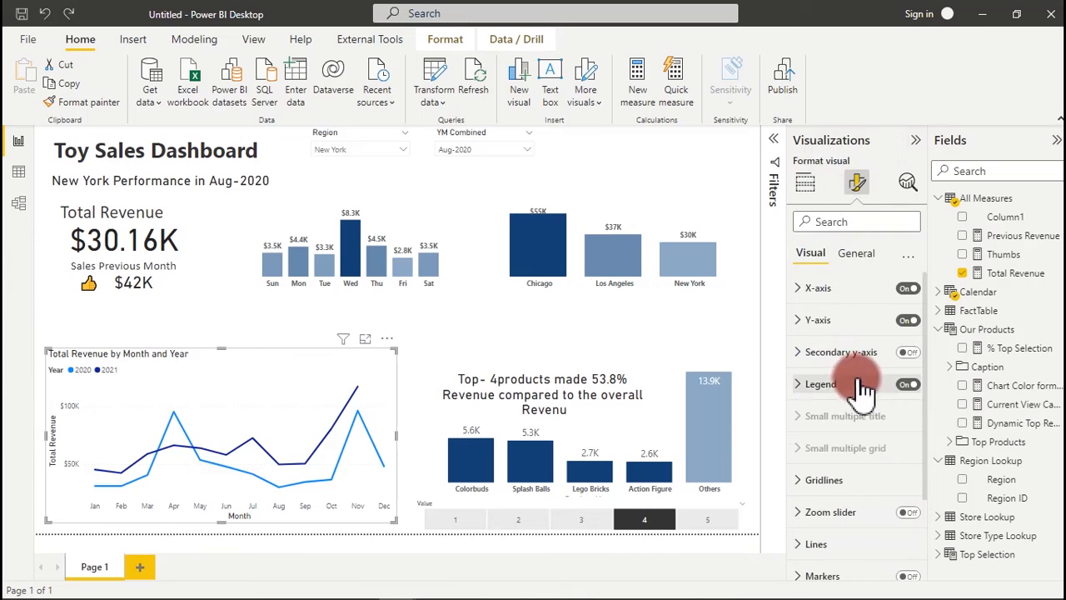
left_click(818, 291)
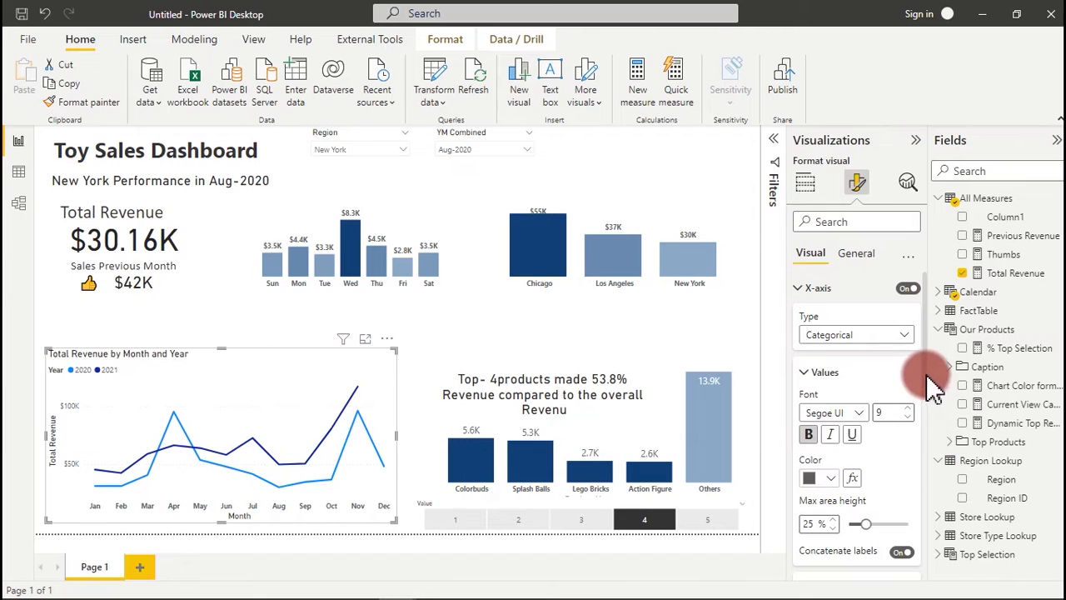
scroll(926, 441, "down", 3)
left_click(900, 453)
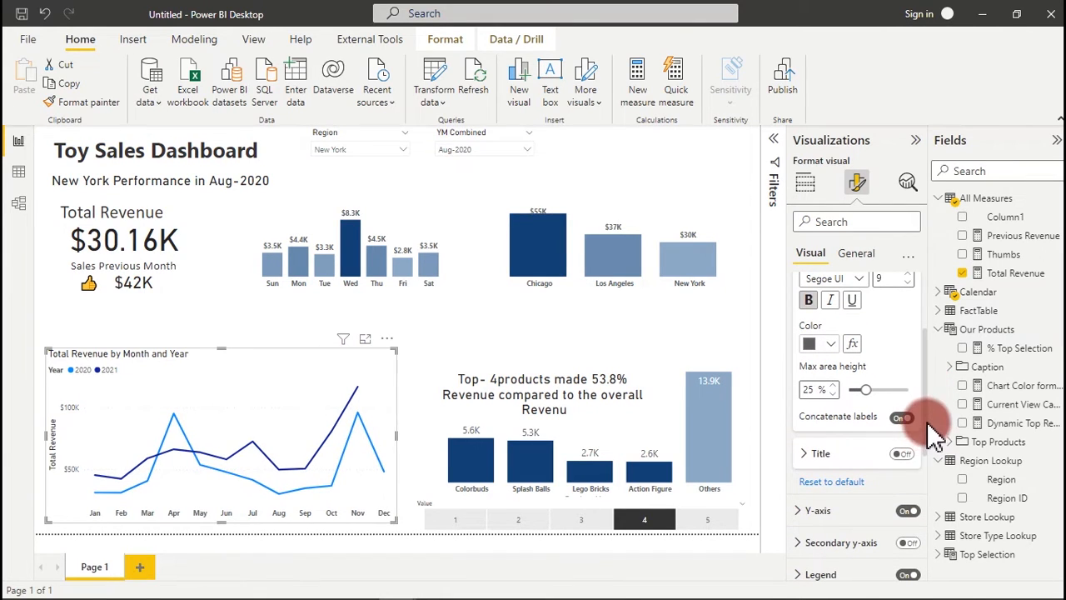
left_click_drag(923, 435, 923, 344)
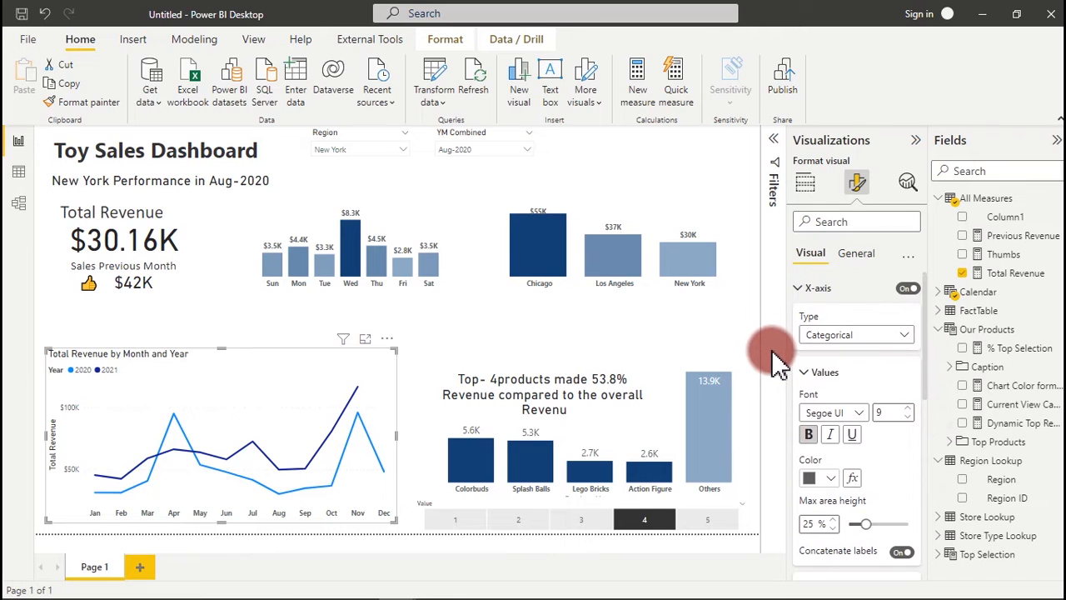
left_click(820, 289)
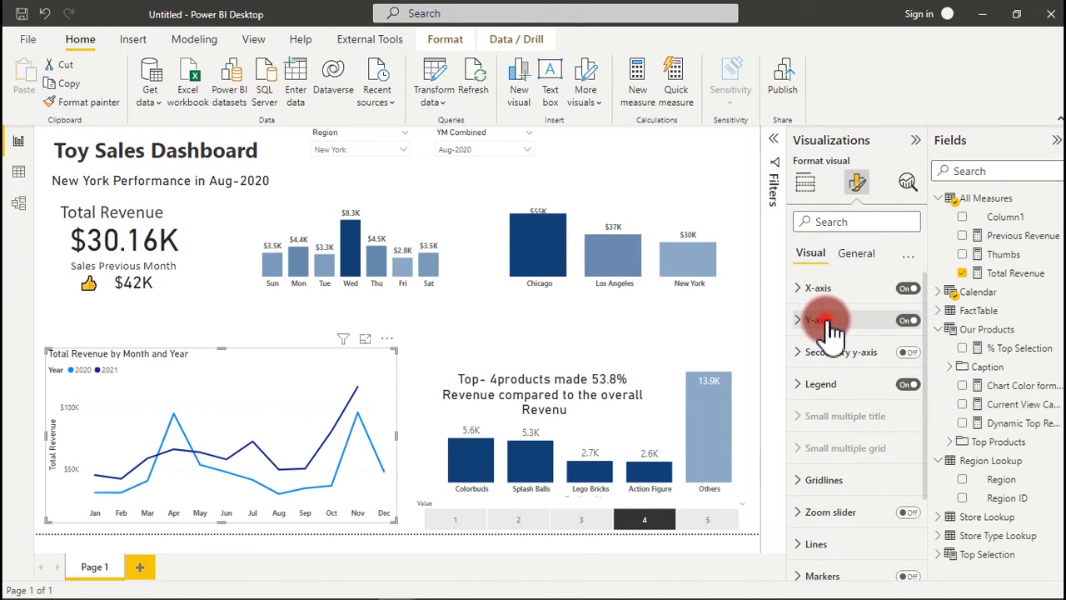
Step: Turn off the Y-axis title of the Total Revenue by Month and Year line chart
left_click(827, 321)
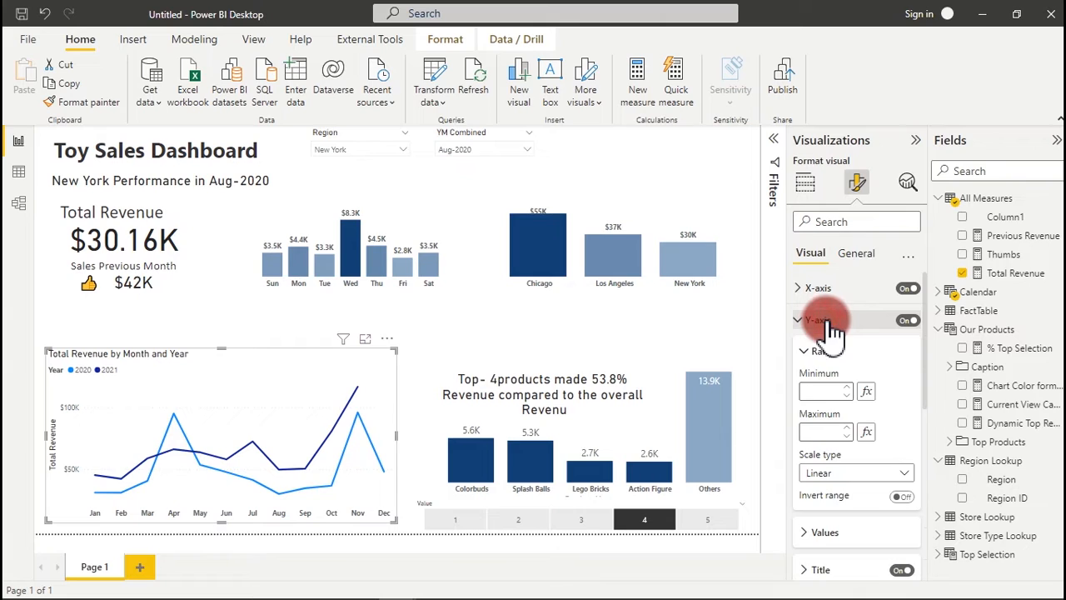
left_click(904, 570)
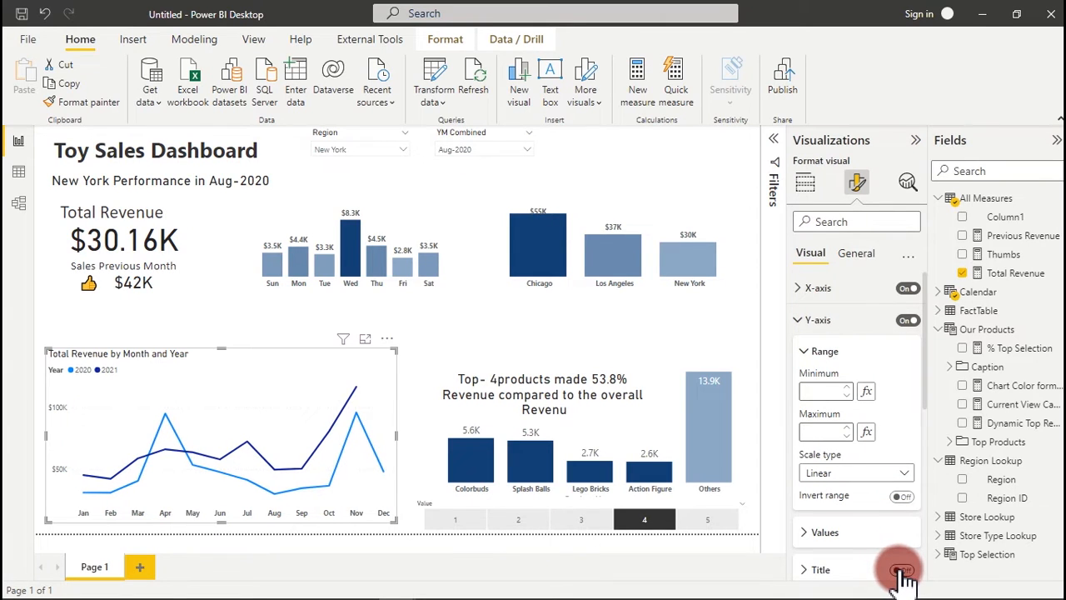
left_click(848, 325)
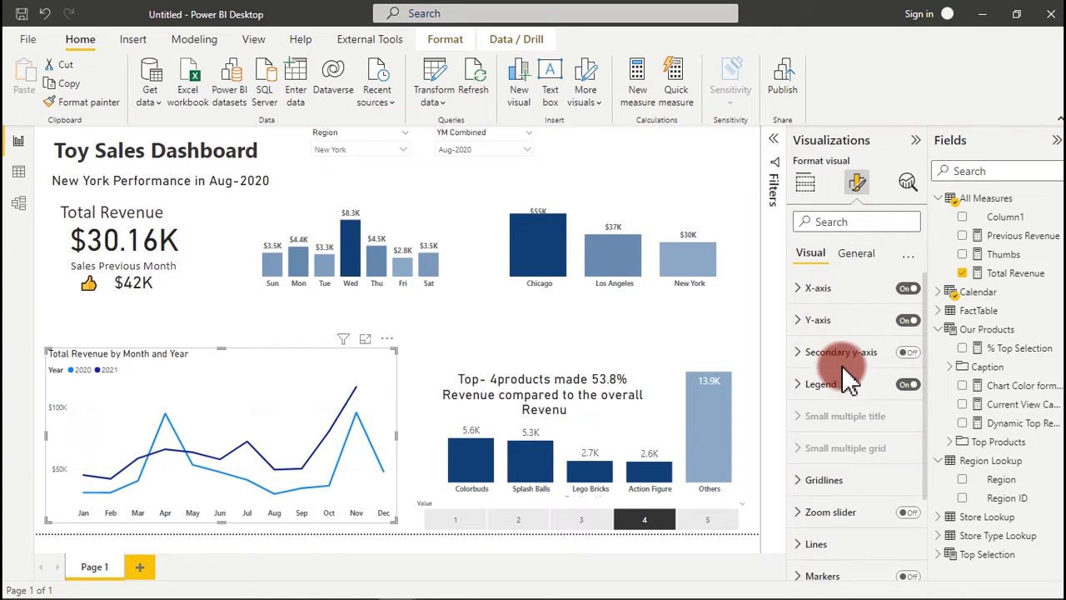
Step: Set the line chart's legend position to Bottom center
left_click(846, 387)
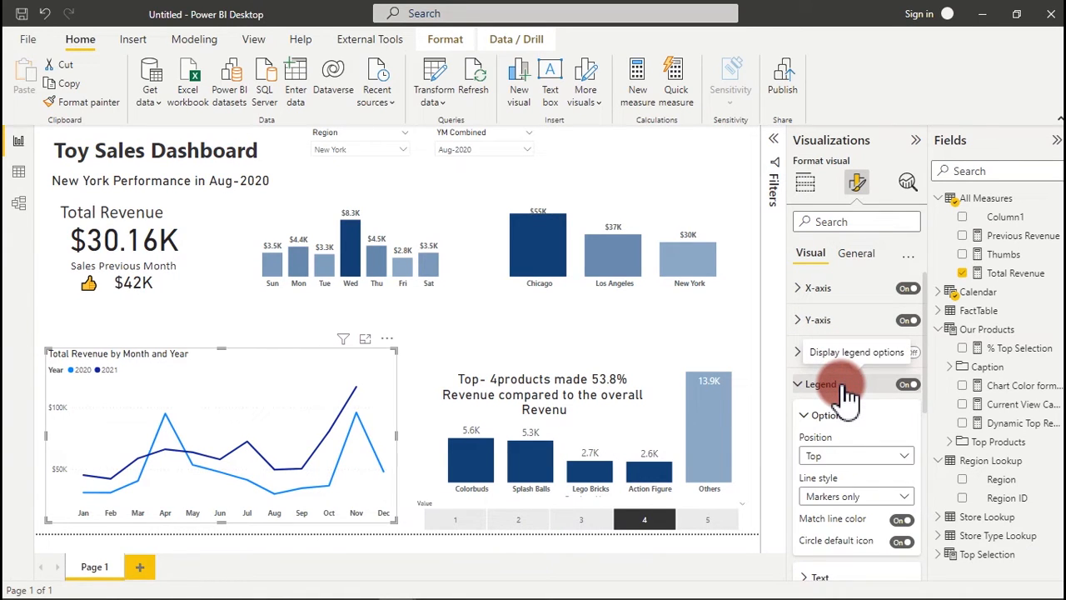
left_click(860, 460)
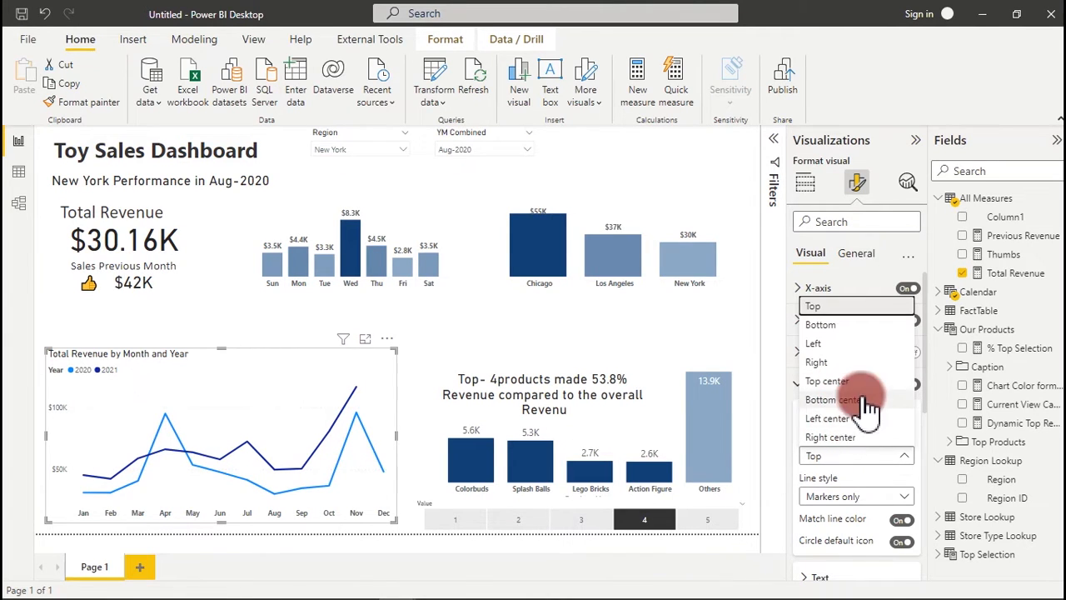
left_click(842, 400)
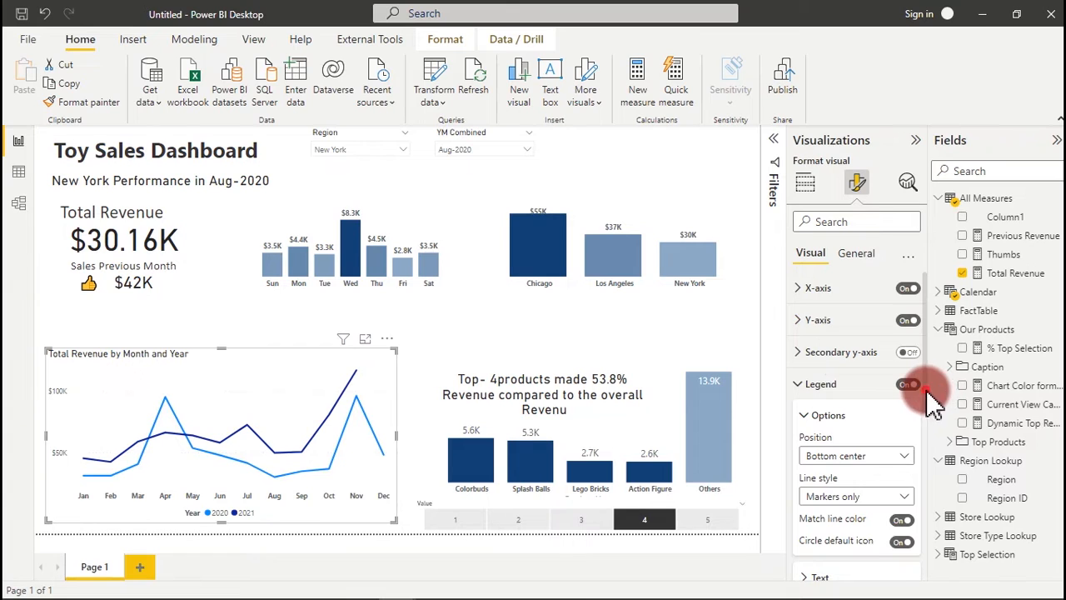
Step: Set the legend text size of the Total Revenue by Month and Year line chart to 12
left_click_drag(924, 405, 913, 494)
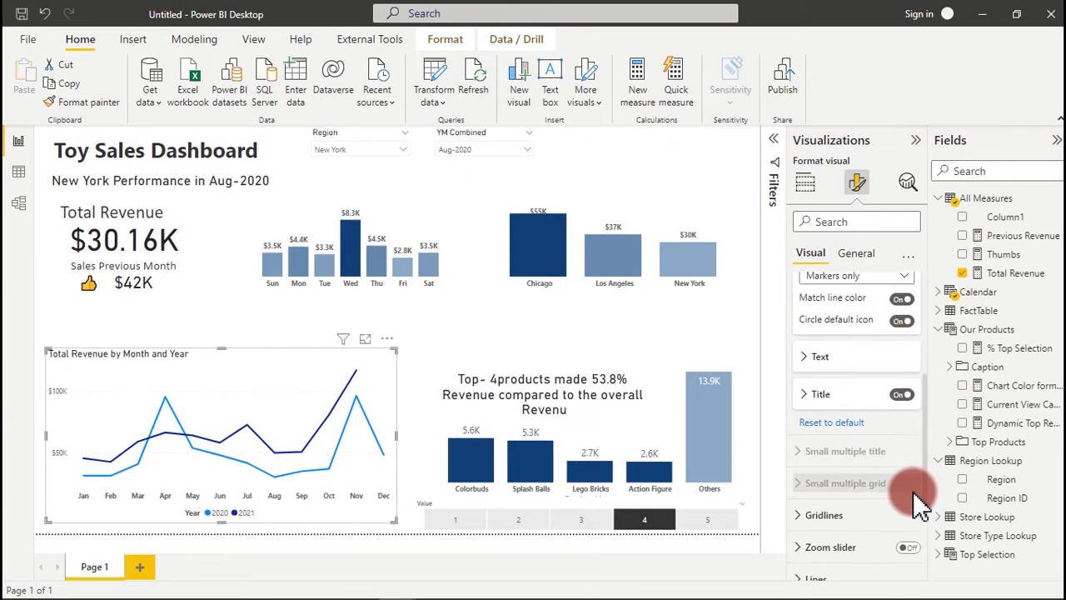
left_click(832, 365)
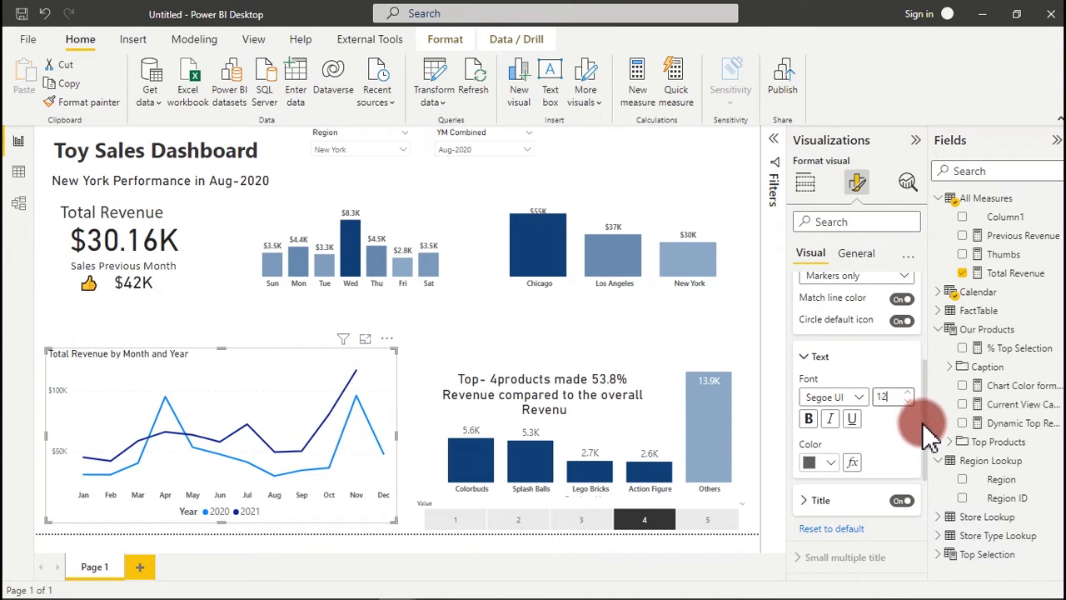
left_click_drag(924, 429, 920, 339)
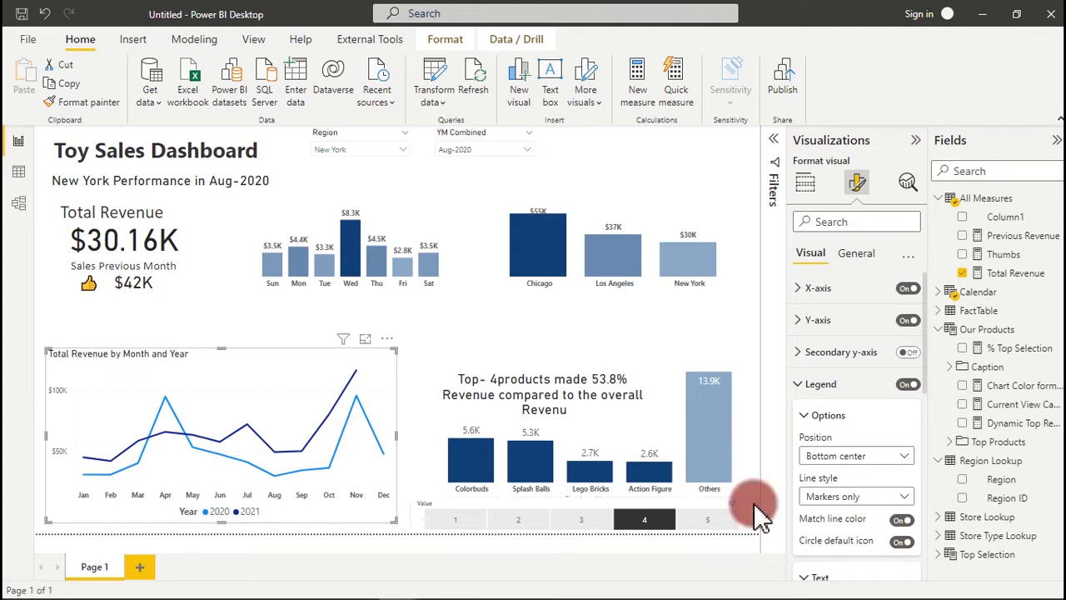
Step: Turn off the legend title of the Total Revenue by Month and Year line chart
left_click(843, 390)
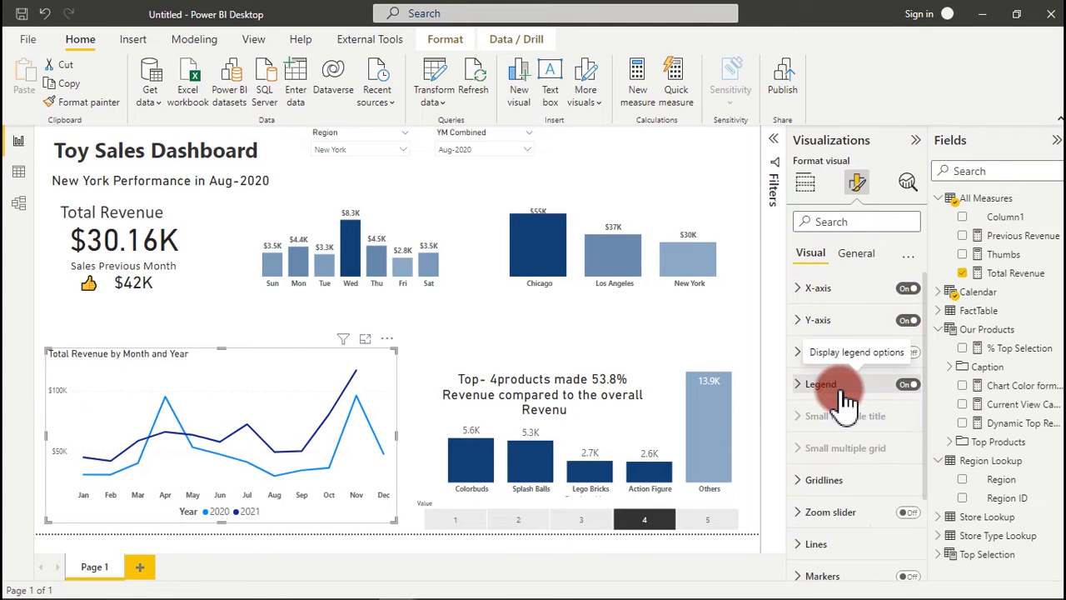
left_click(844, 386)
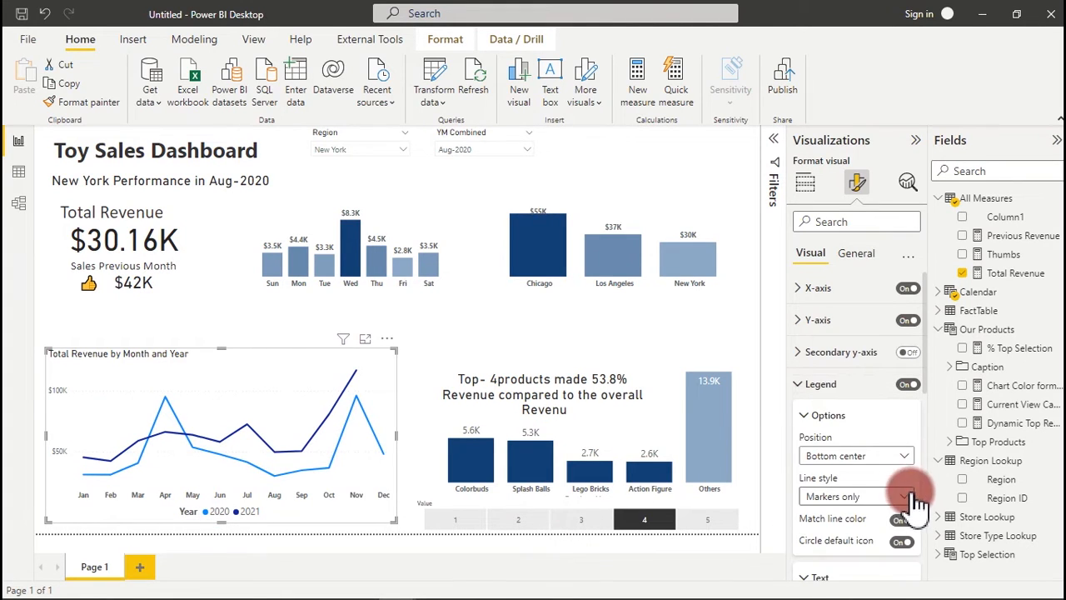
scroll(924, 381, "down", 3)
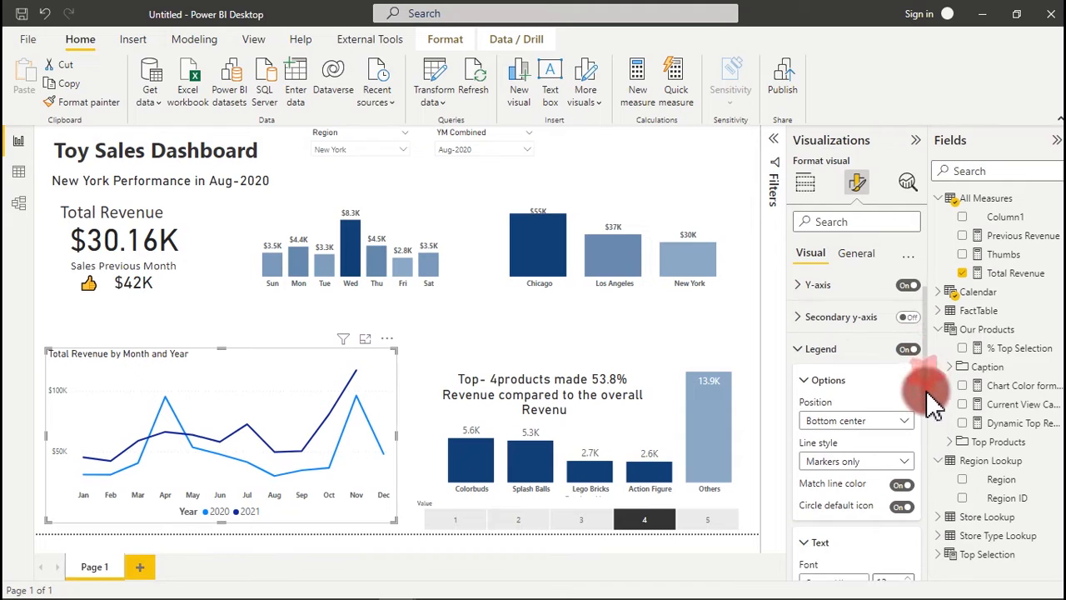
scroll(932, 433, "down", 3)
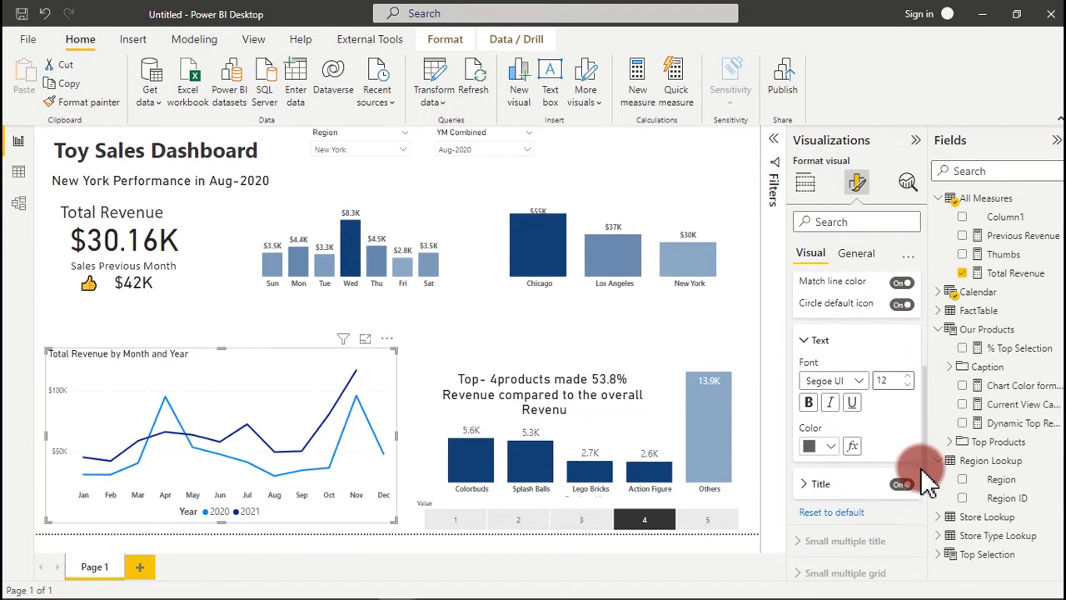
scroll(929, 486, "down", 1)
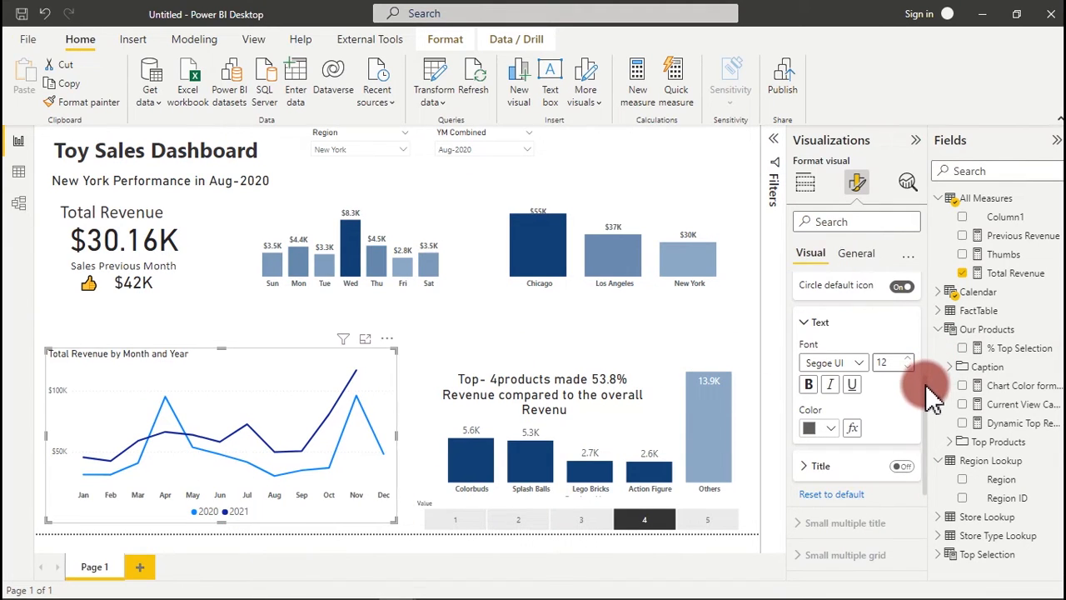
left_click_drag(931, 396, 916, 215)
left_click(913, 219)
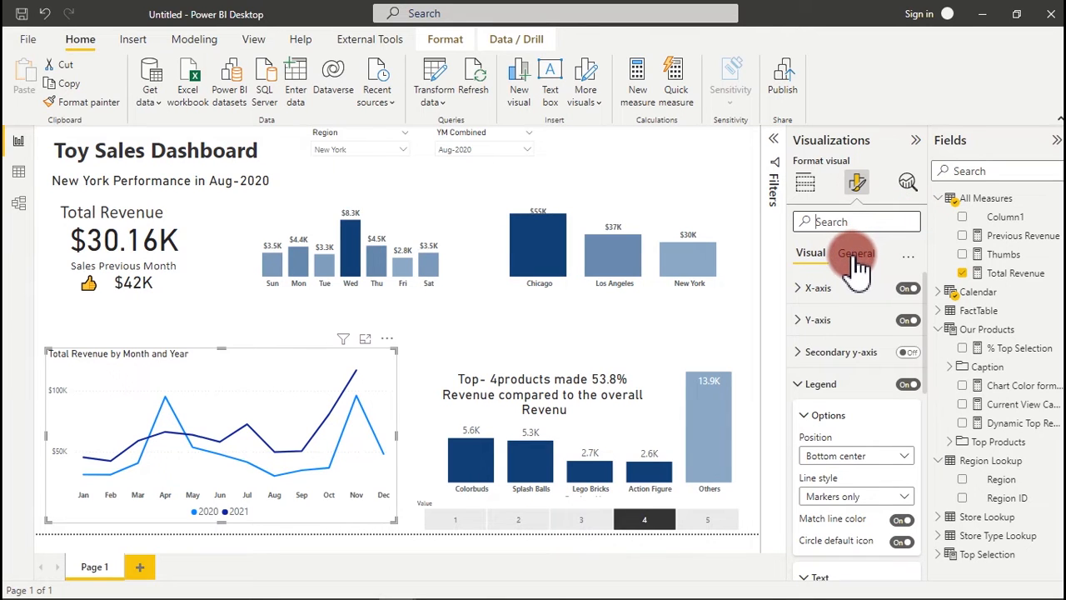
Step: Turn off the background and the chart title of the Total Revenue by Month and Year line chart
left_click(855, 255)
left_click(848, 352)
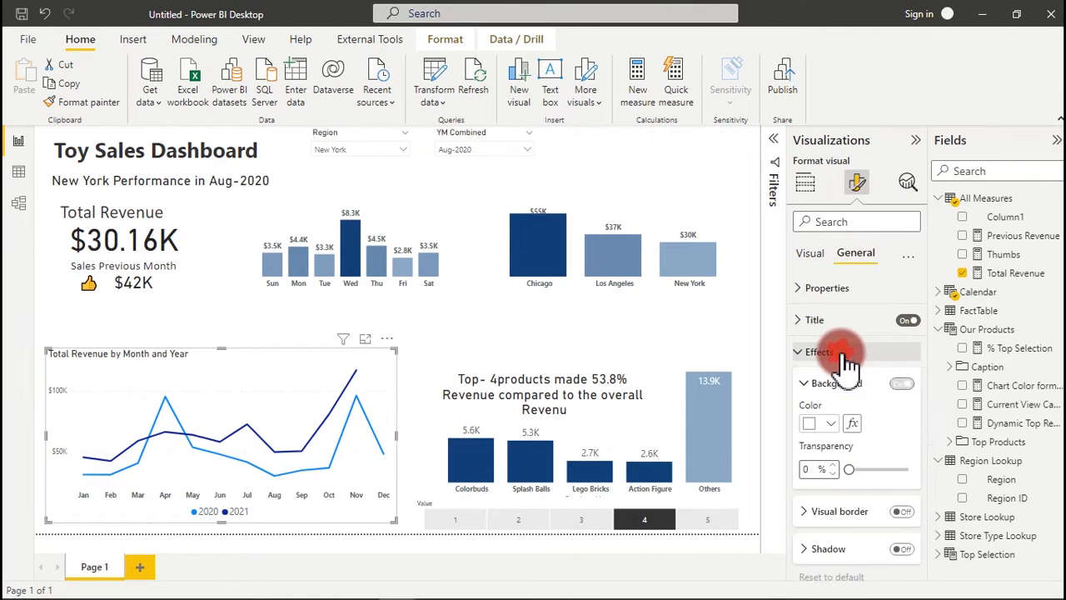
left_click(904, 386)
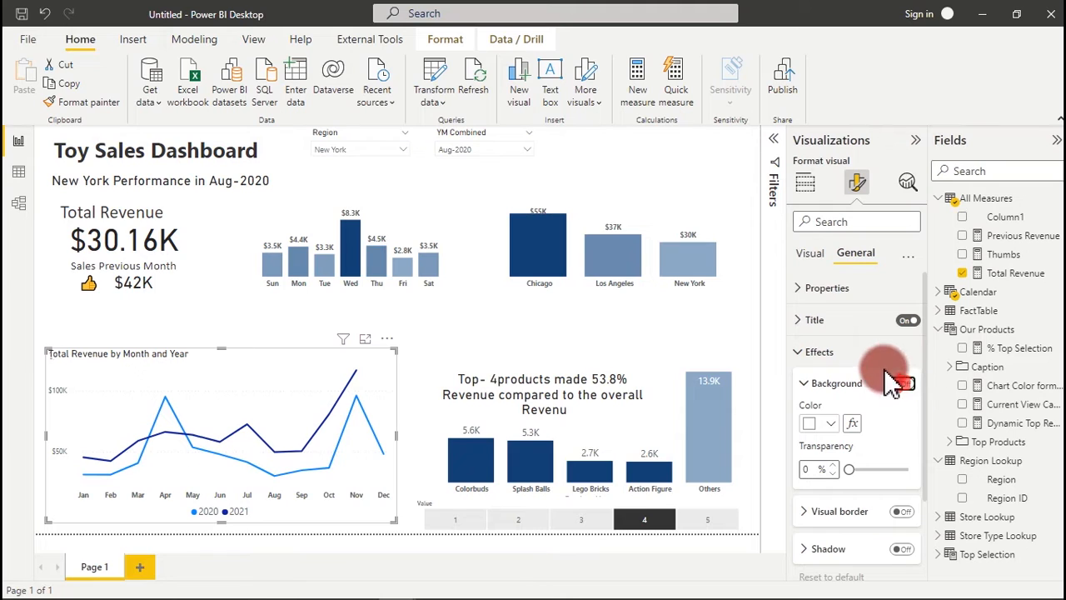
left_click(907, 322)
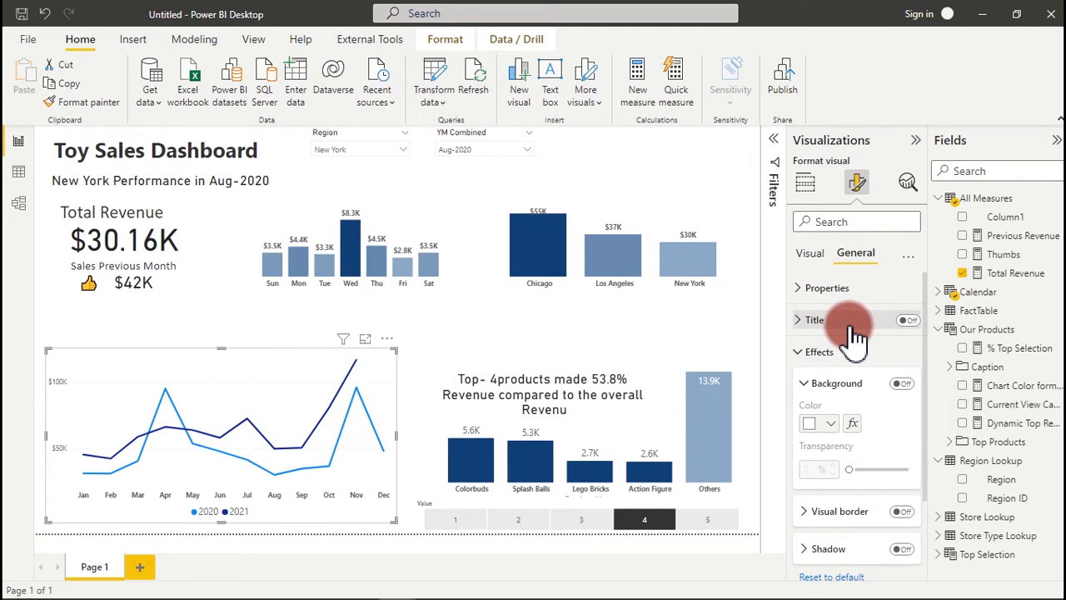
left_click(702, 190)
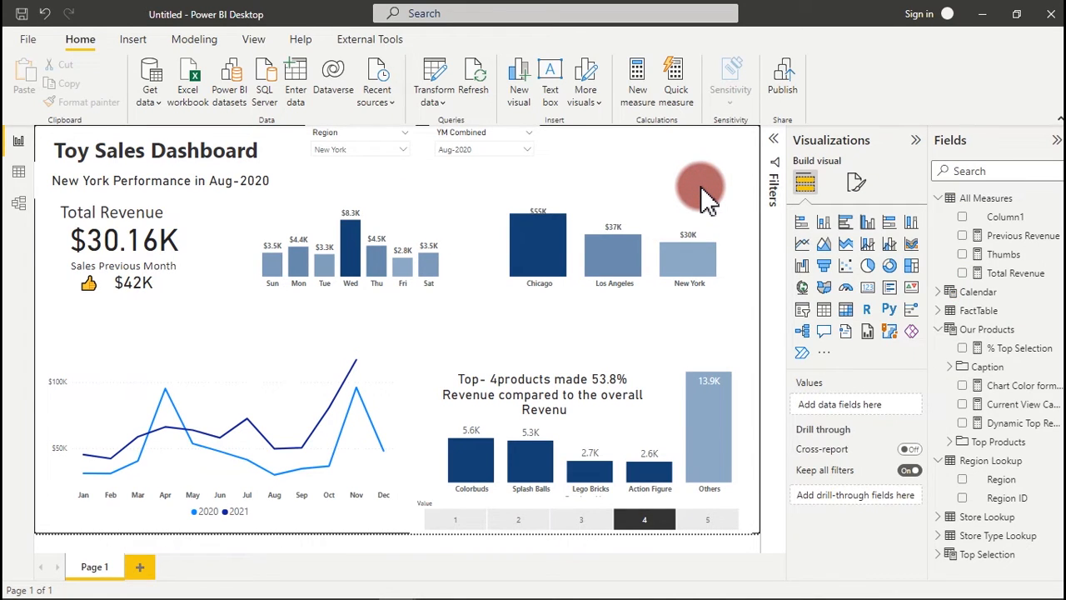
Step: Turn off the background and the slicer header of the Value slicer below the top products chart
left_click(425, 525)
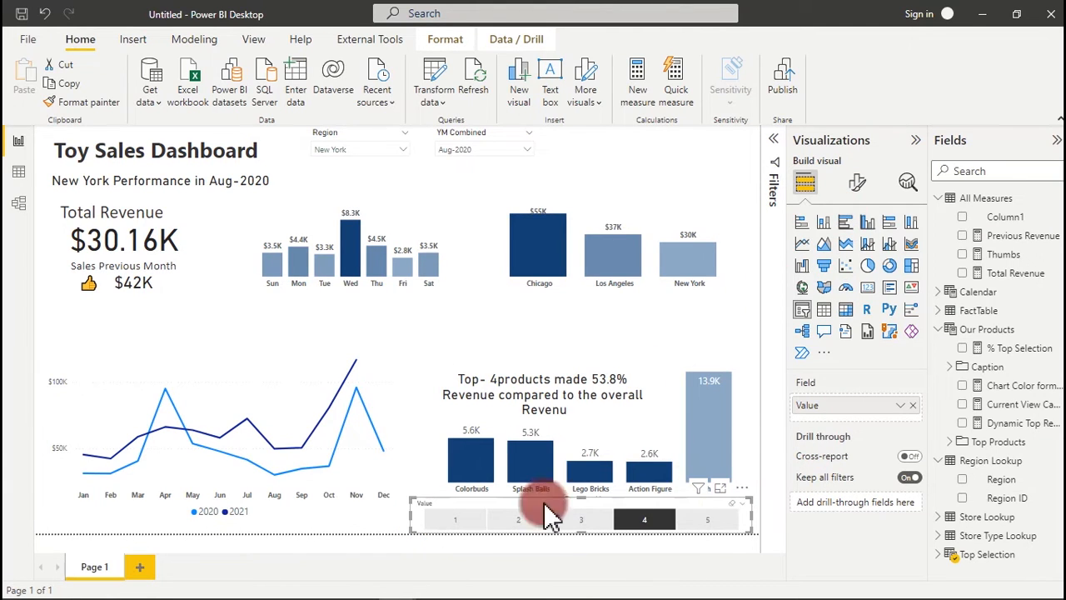
left_click(859, 183)
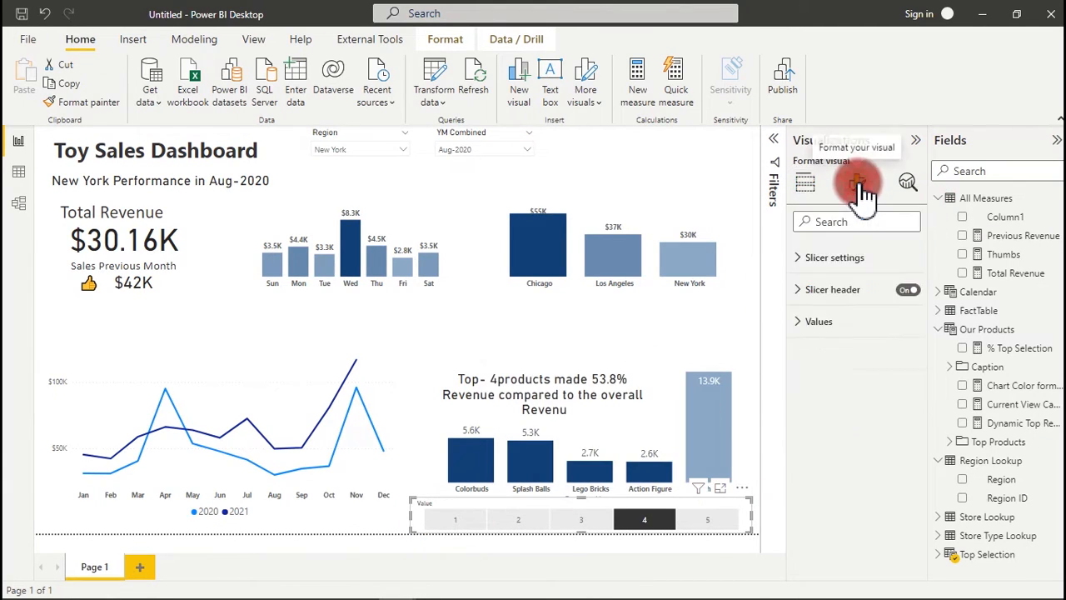
left_click(859, 255)
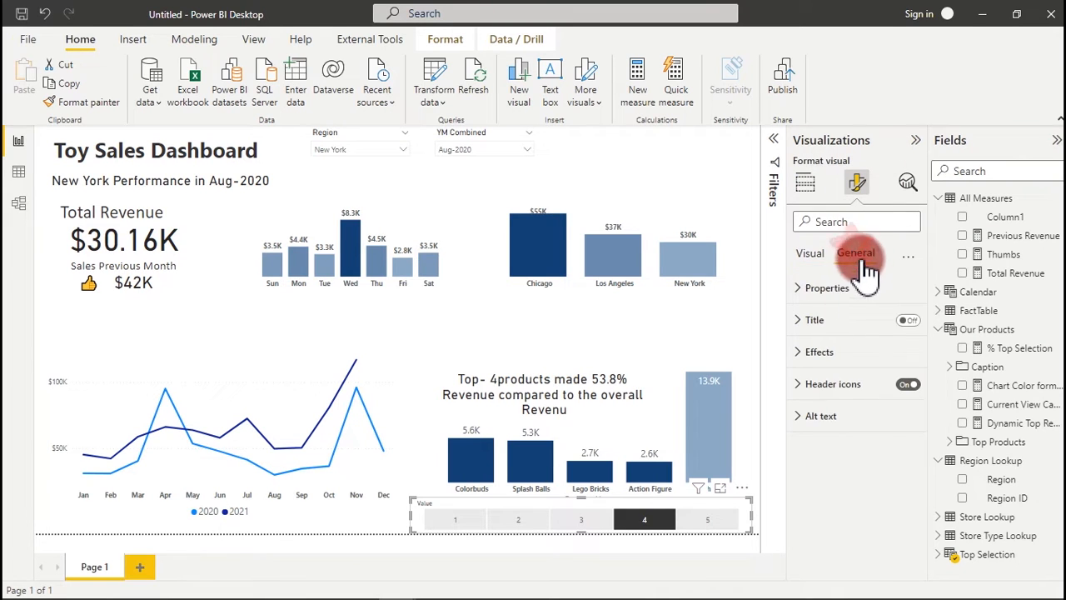
left_click(859, 353)
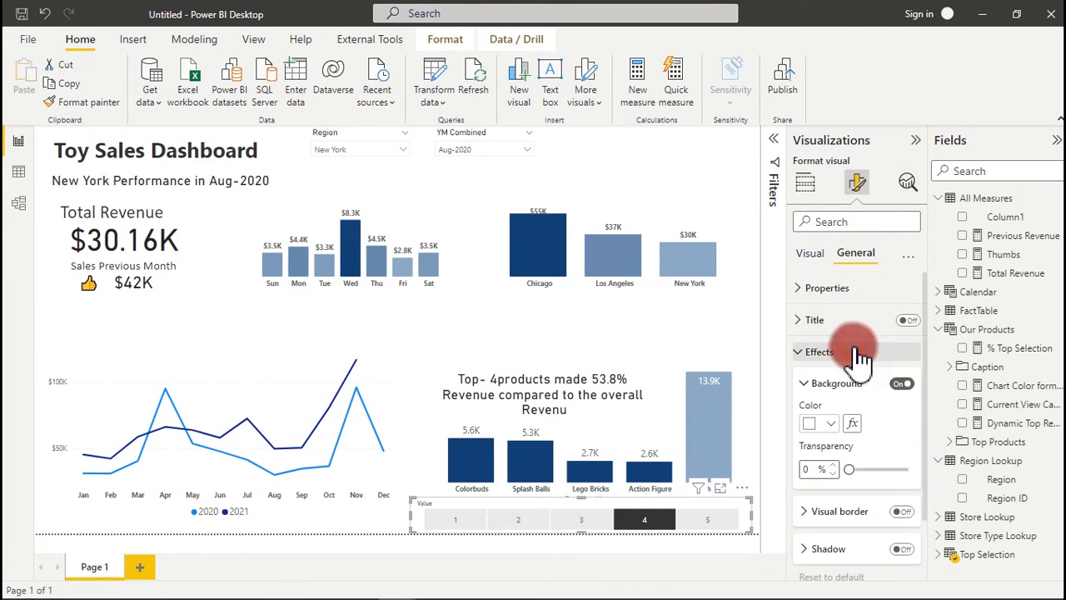
left_click(900, 382)
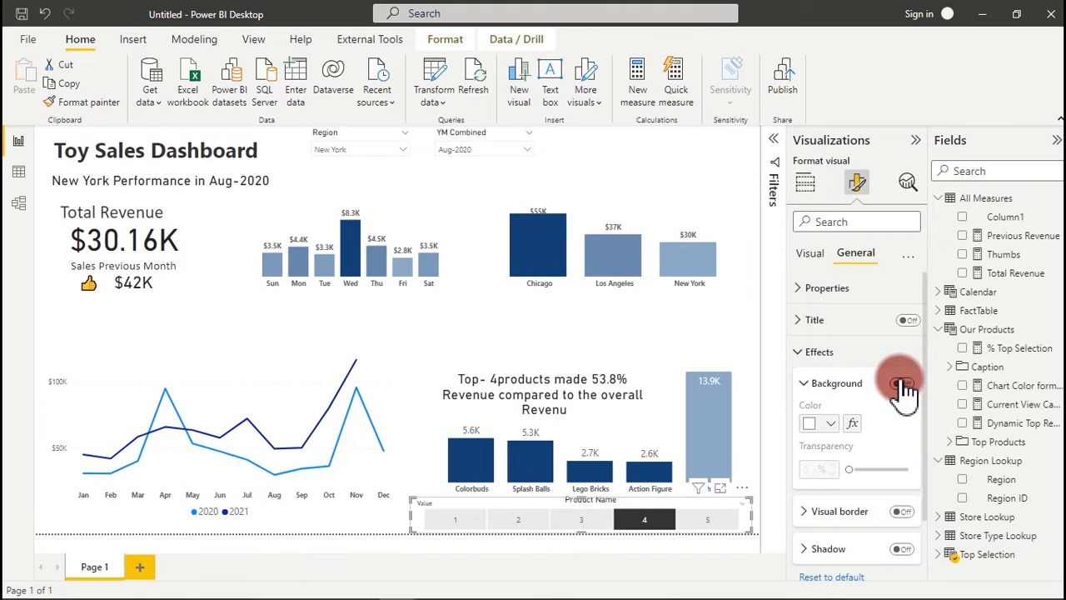
left_click(810, 252)
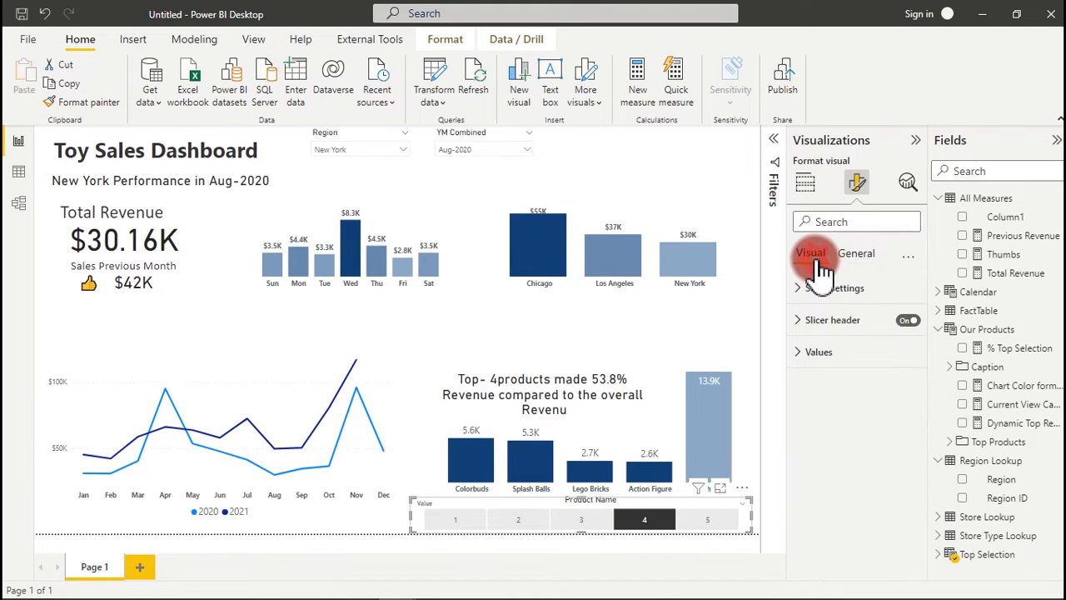
left_click(909, 323)
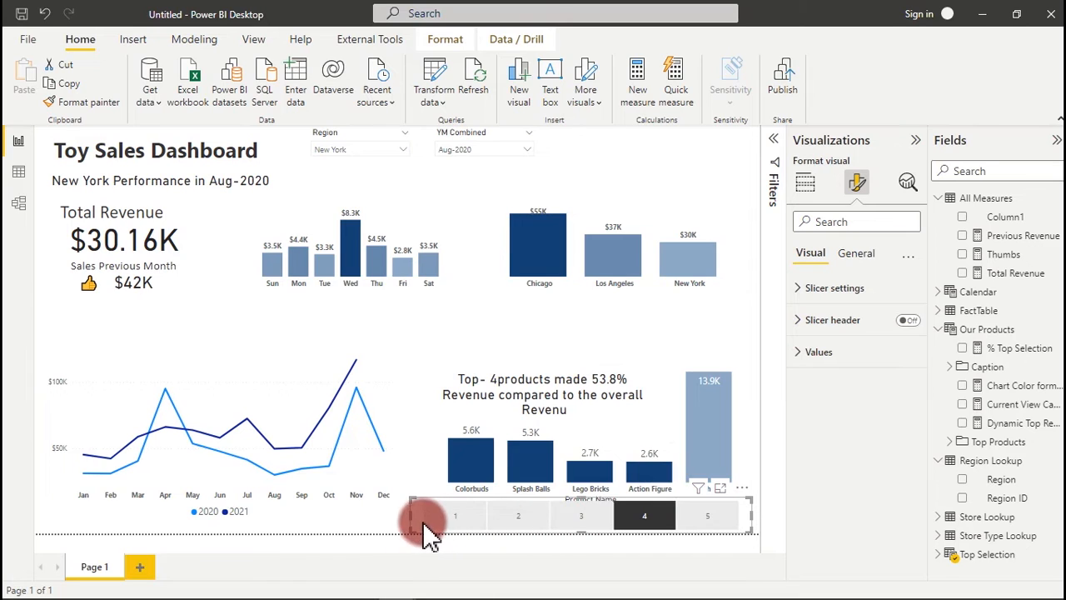
left_click(464, 205)
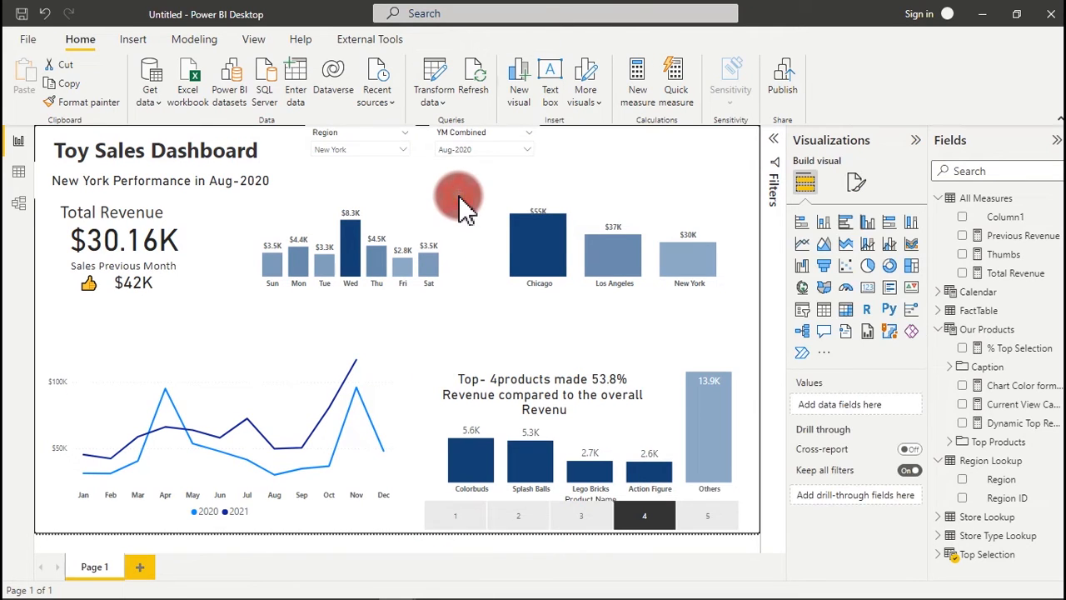
Step: Narrow the 1-to-5 Value slicer slightly by bringing its left edge inward
left_click(423, 517)
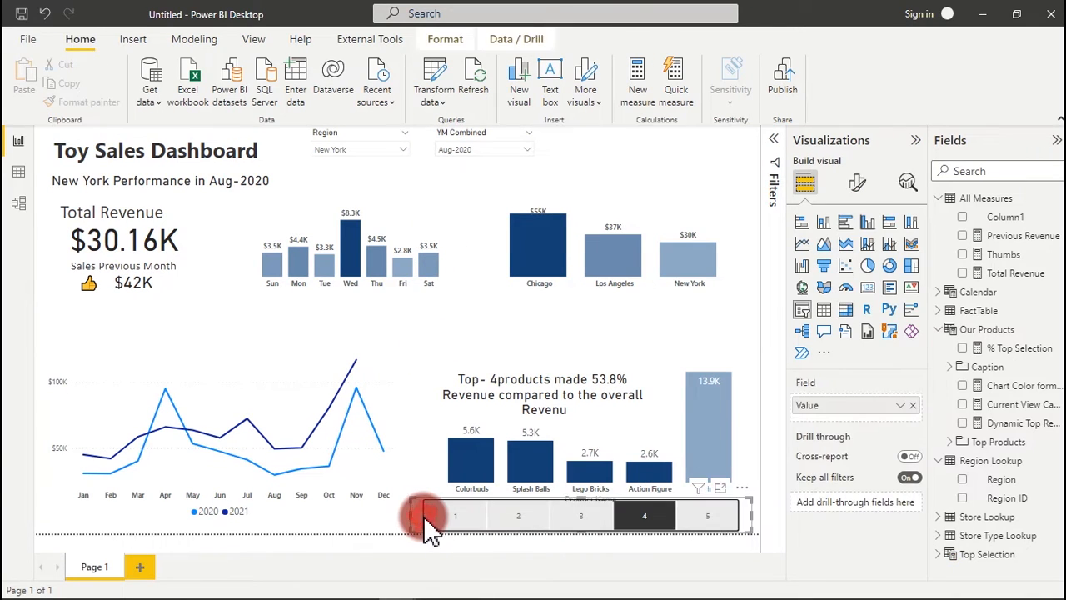
left_click_drag(410, 518, 429, 527)
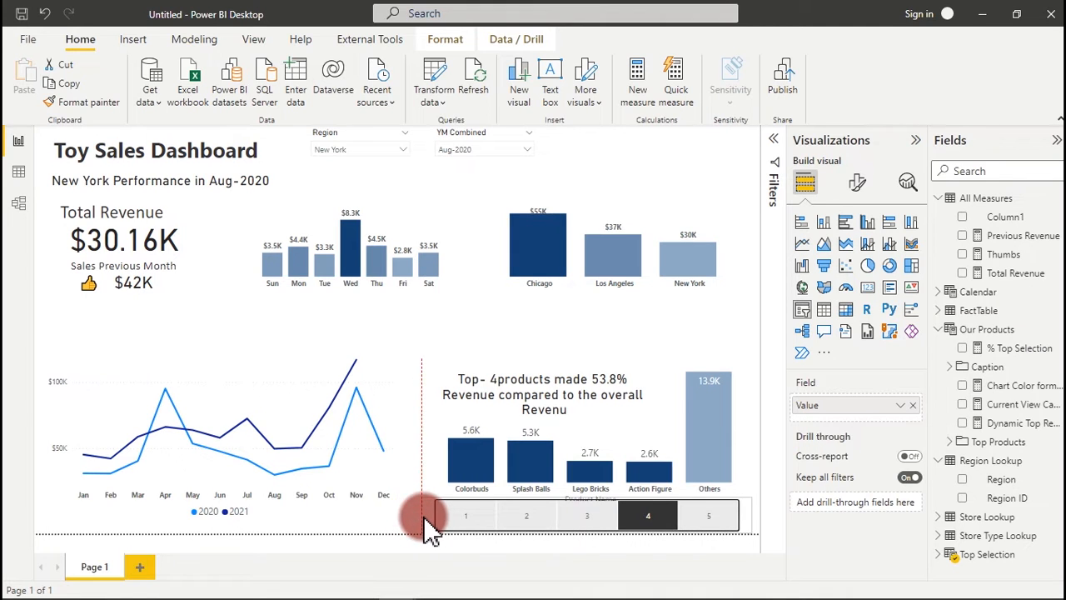
left_click(477, 183)
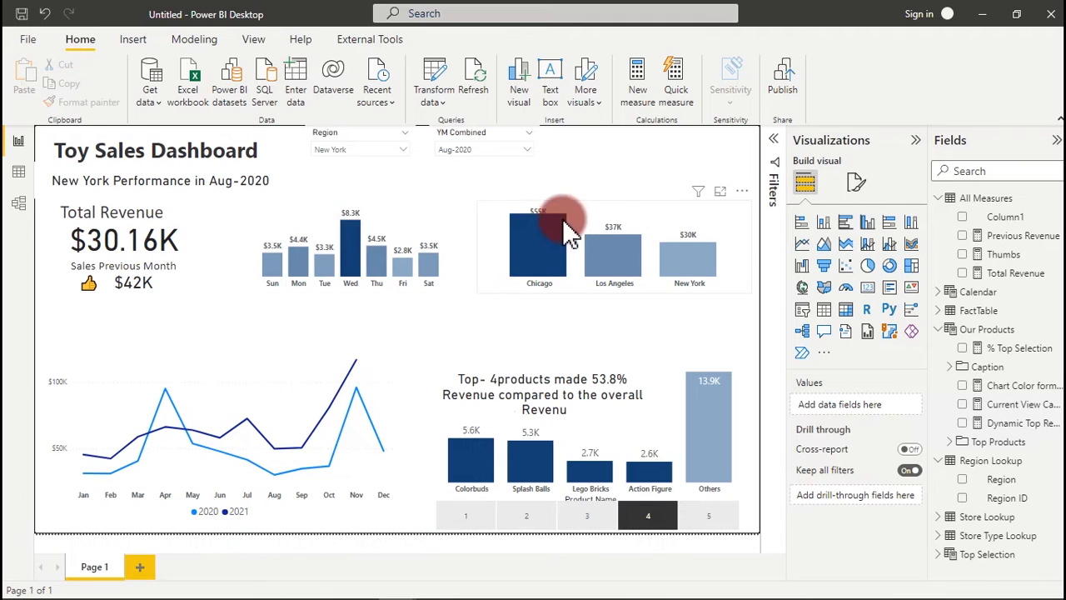
Step: Widen the weekdays column chart toward the region chart and shift the region column chart slightly right to the page edge
left_click(442, 260)
left_click_drag(453, 247, 494, 250)
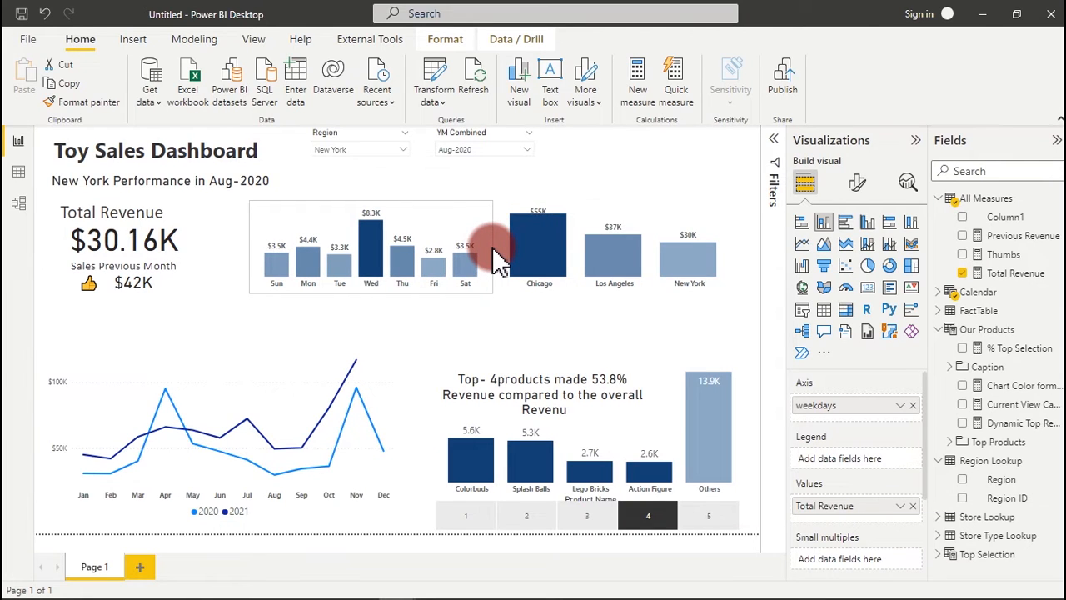
left_click(630, 216)
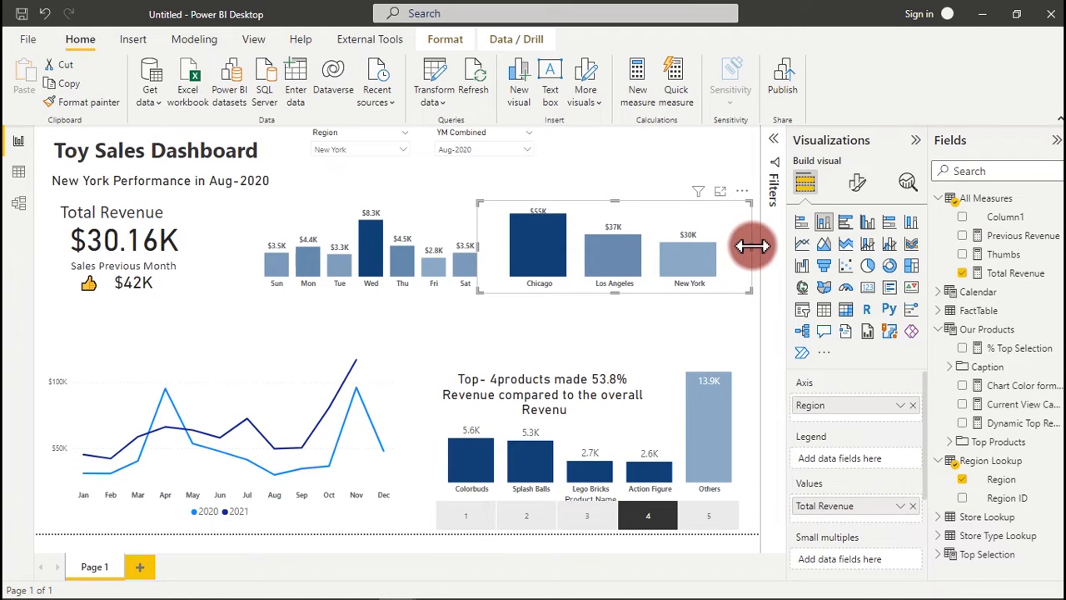
mouse_move(679, 218)
left_mouse_down()
mouse_move(709, 219)
mouse_move(687, 218)
left_mouse_up()
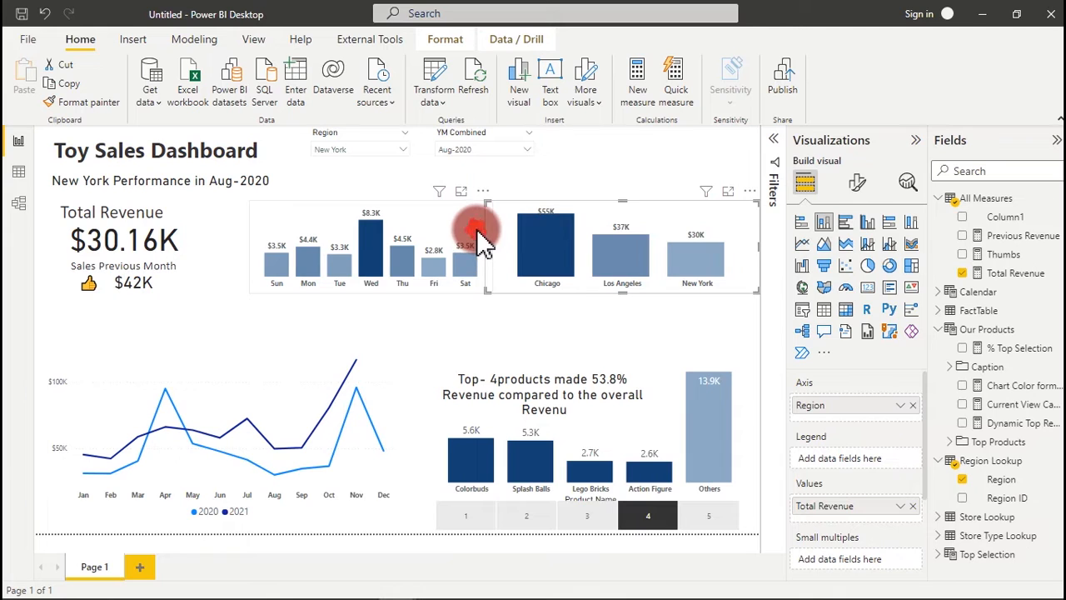
left_click(482, 240)
left_click_drag(486, 232, 501, 248)
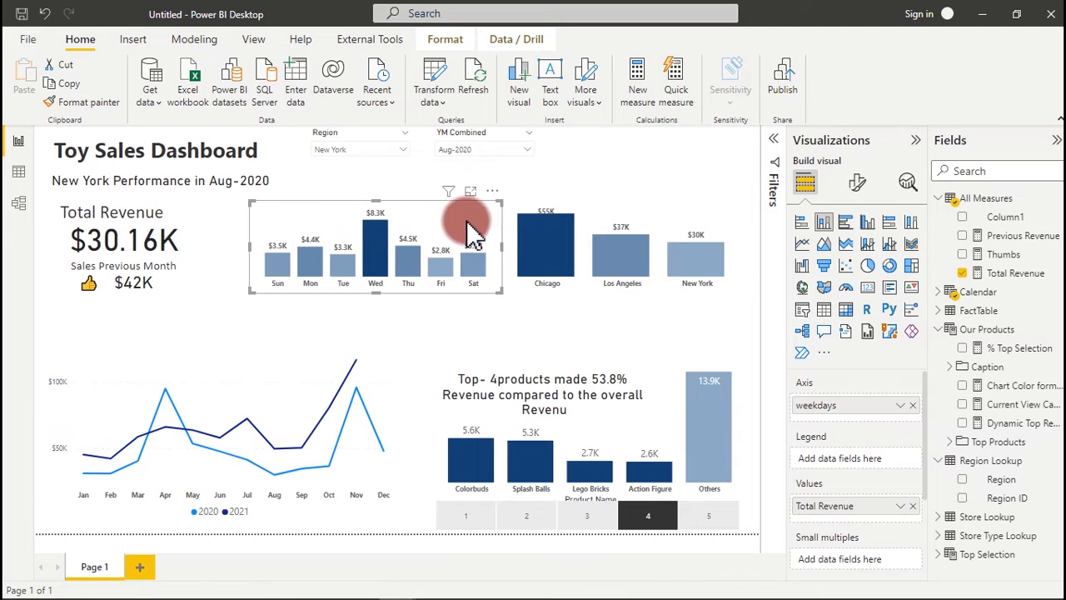
Step: Set the Total Revenue card's callout value font to Arial Black and its color to dark gray
triple_click(127, 216)
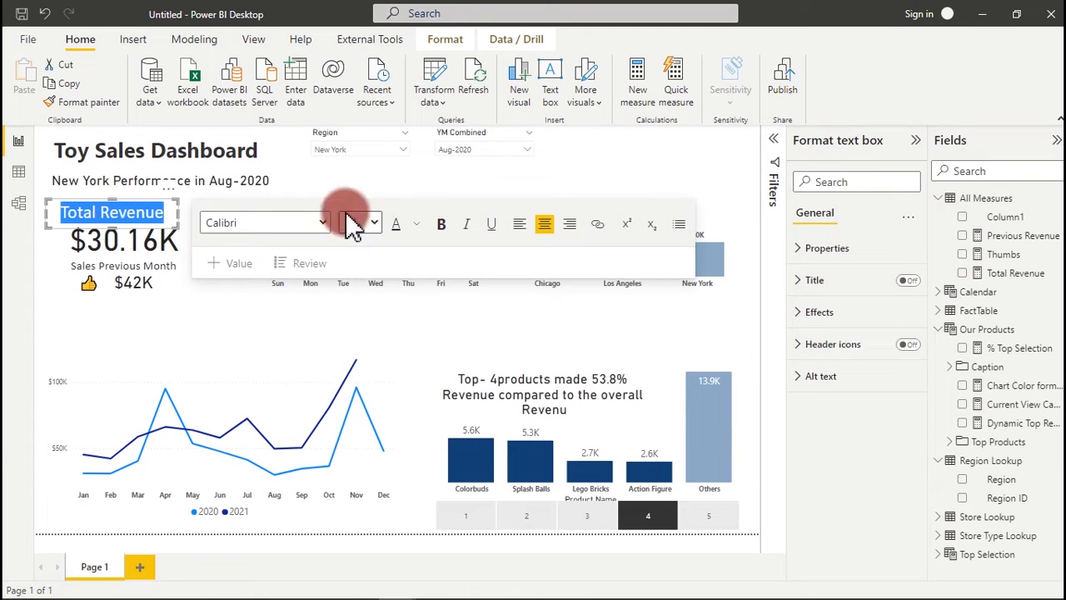
left_click(168, 254)
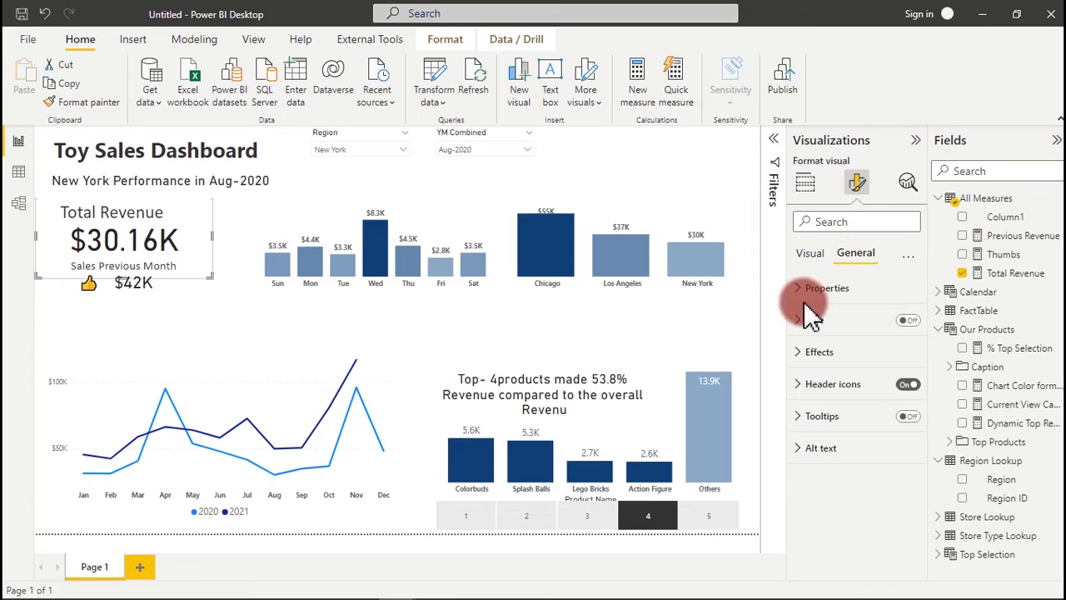
left_click(810, 253)
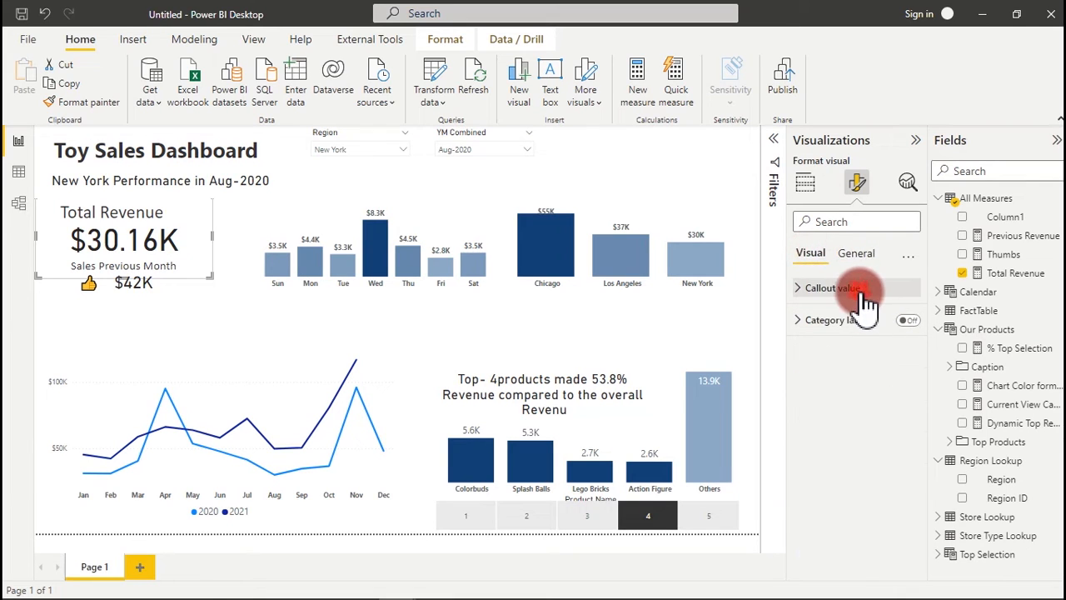
left_click(863, 292)
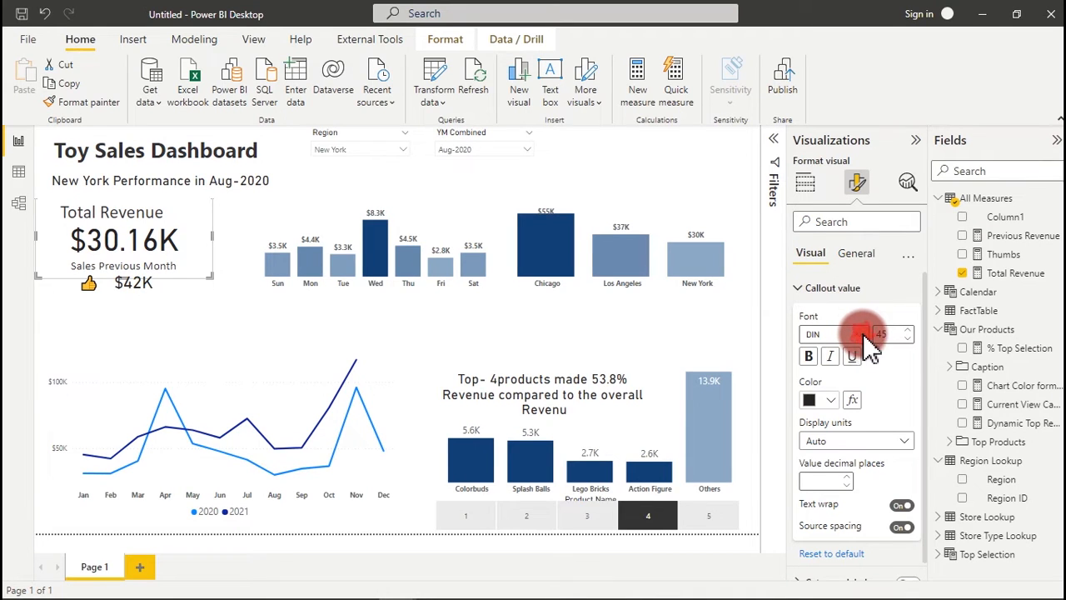
left_click(863, 334)
left_click(851, 371)
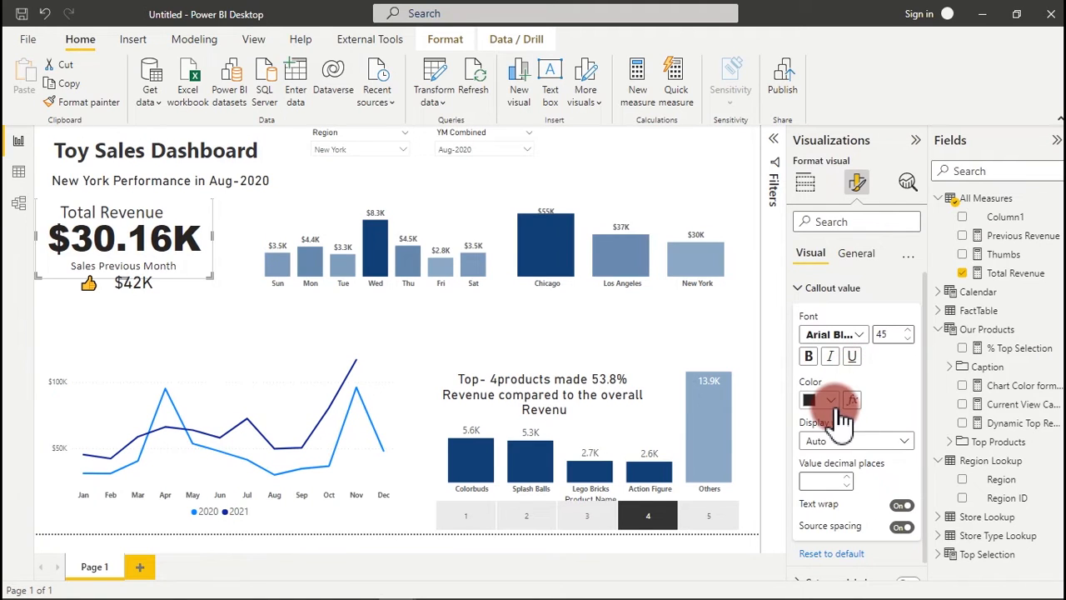
left_click(835, 403)
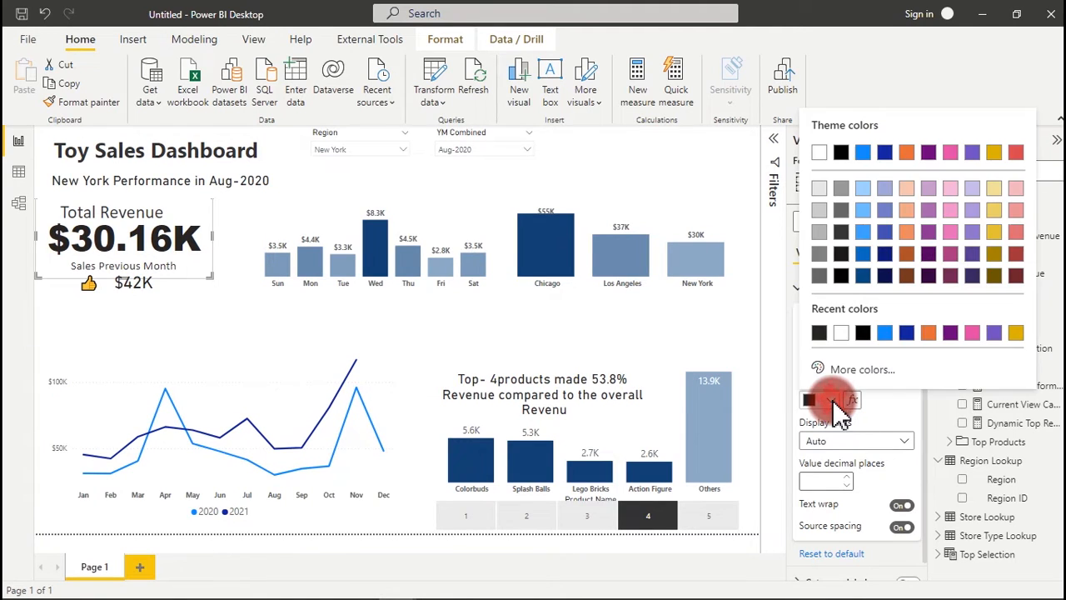
left_click(842, 209)
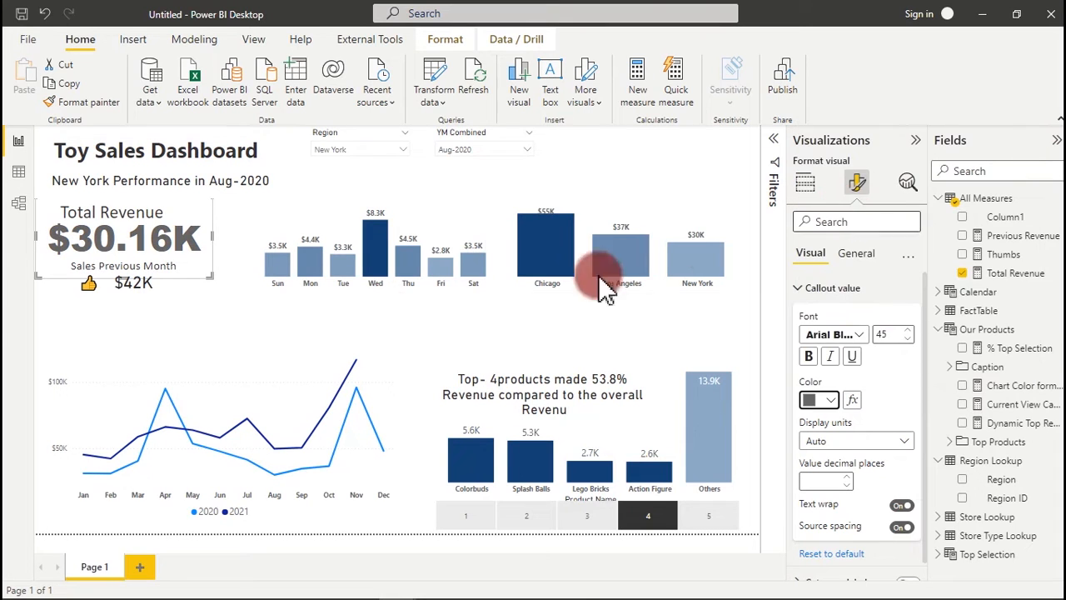
Step: Switch to PowerPoint, open a blank presentation and delete the title and subtitle placeholders from its slide
left_click(227, 344)
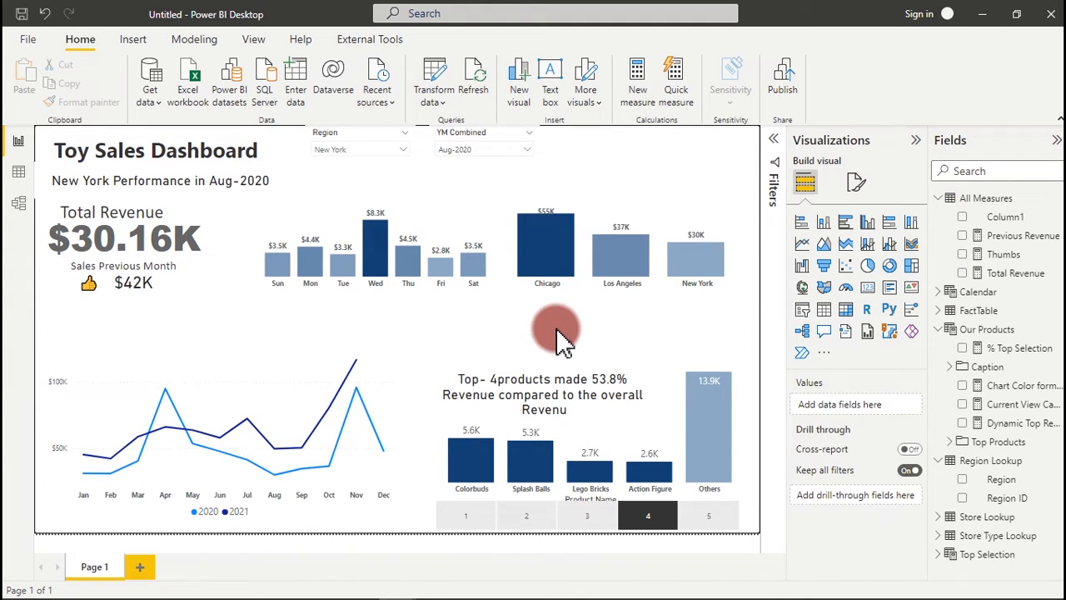
mouse_move(424, 590)
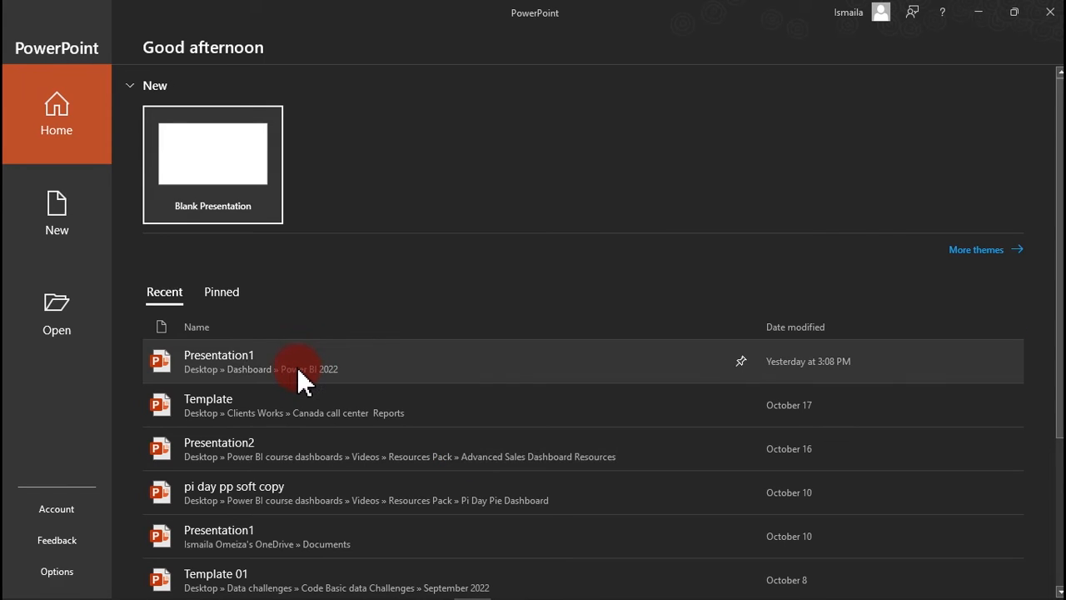
left_click(297, 368)
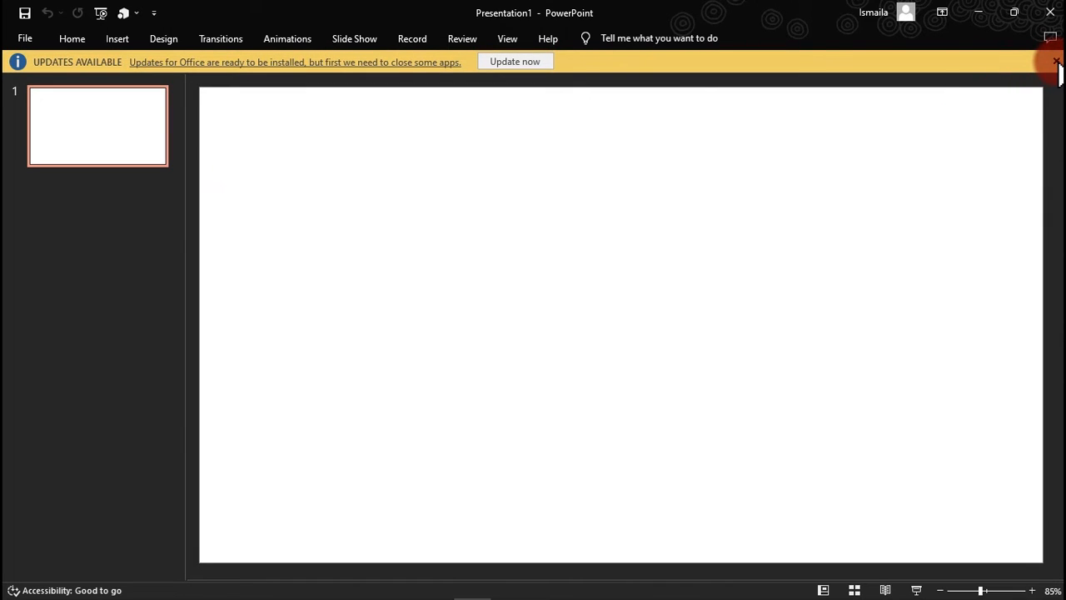
left_click(1056, 62)
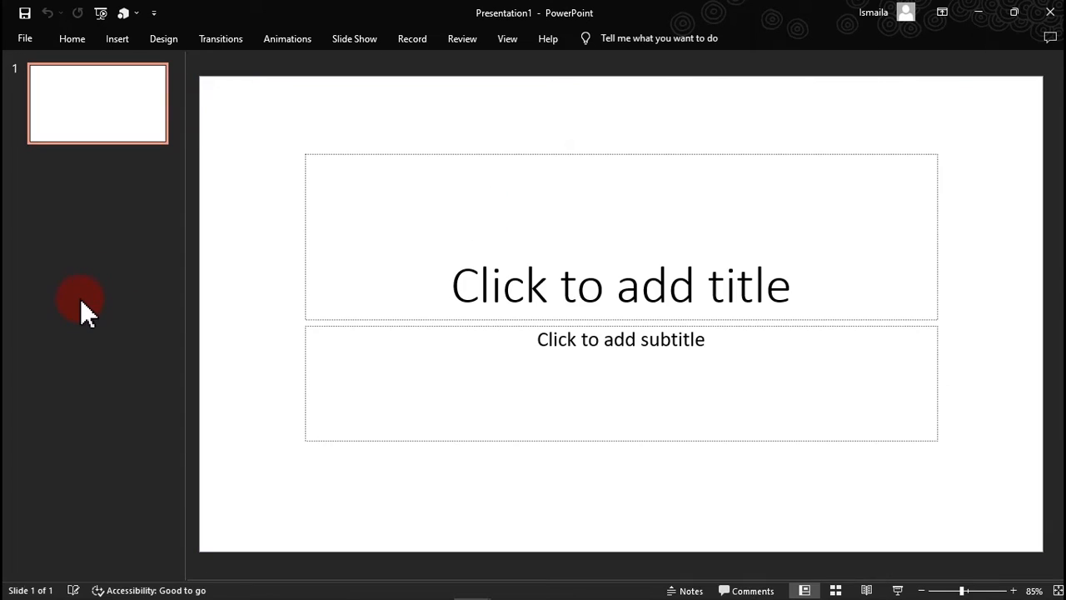
left_click_drag(385, 169, 1033, 530)
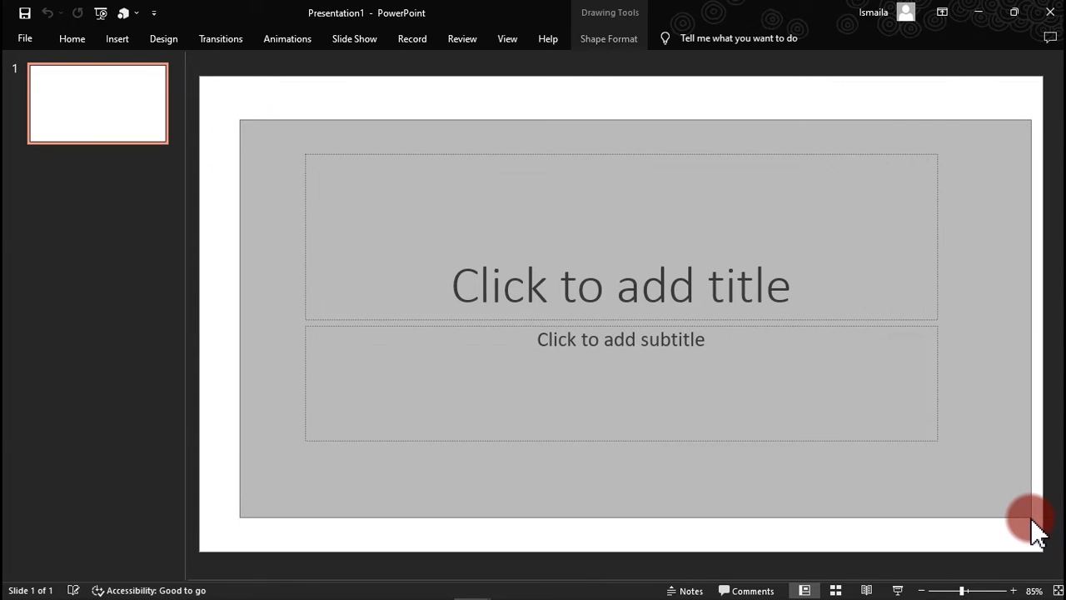
key("Delete")
Step: Switch back to the untitled Power BI report and capture its whole dashboard page with the Snipping Tool
mouse_move(529, 598)
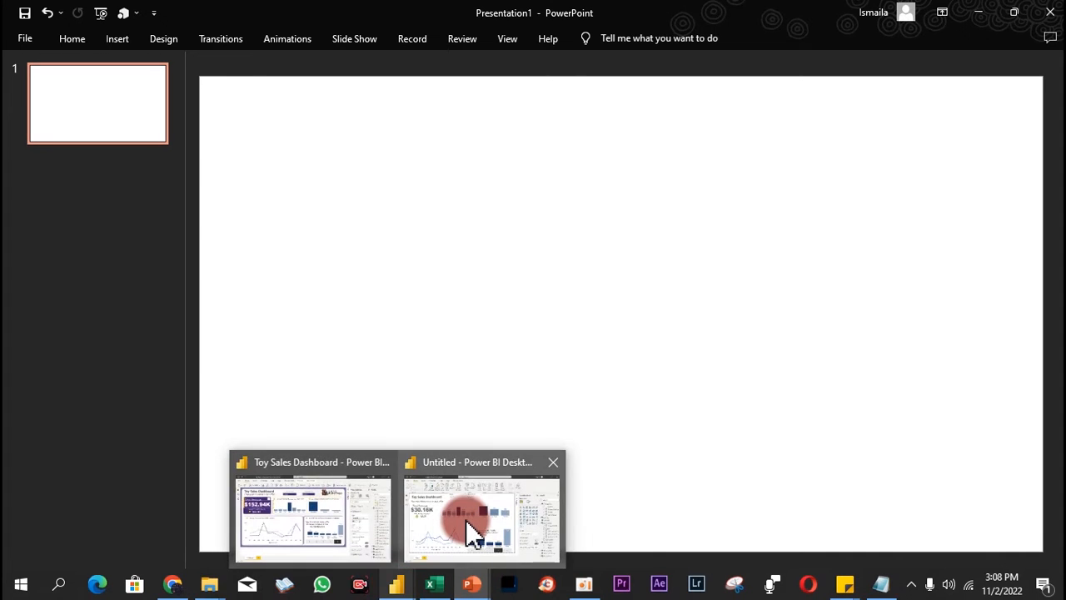
left_click(469, 525)
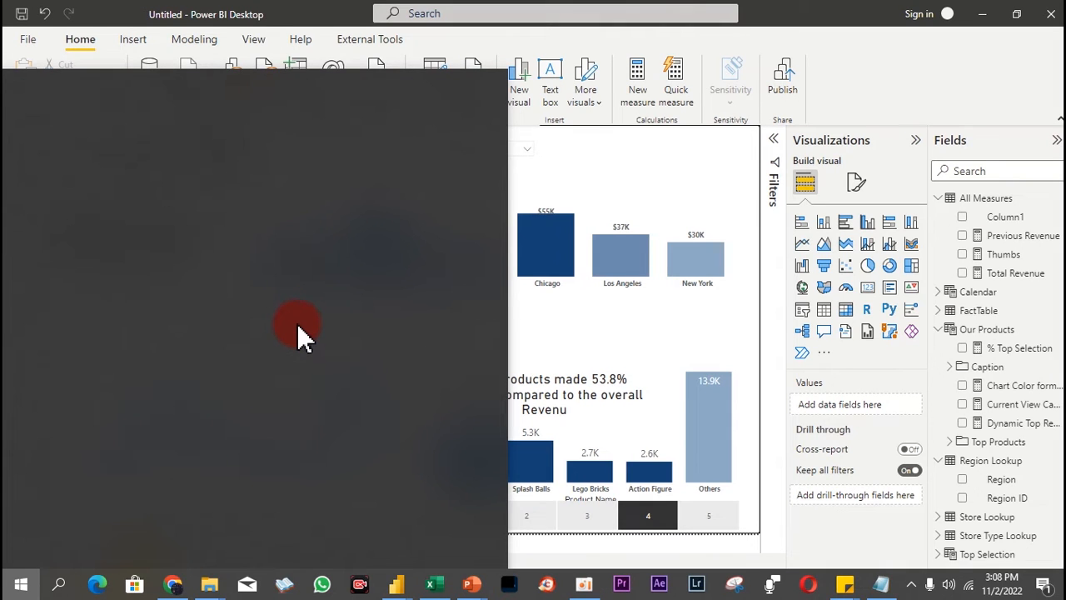
type("s")
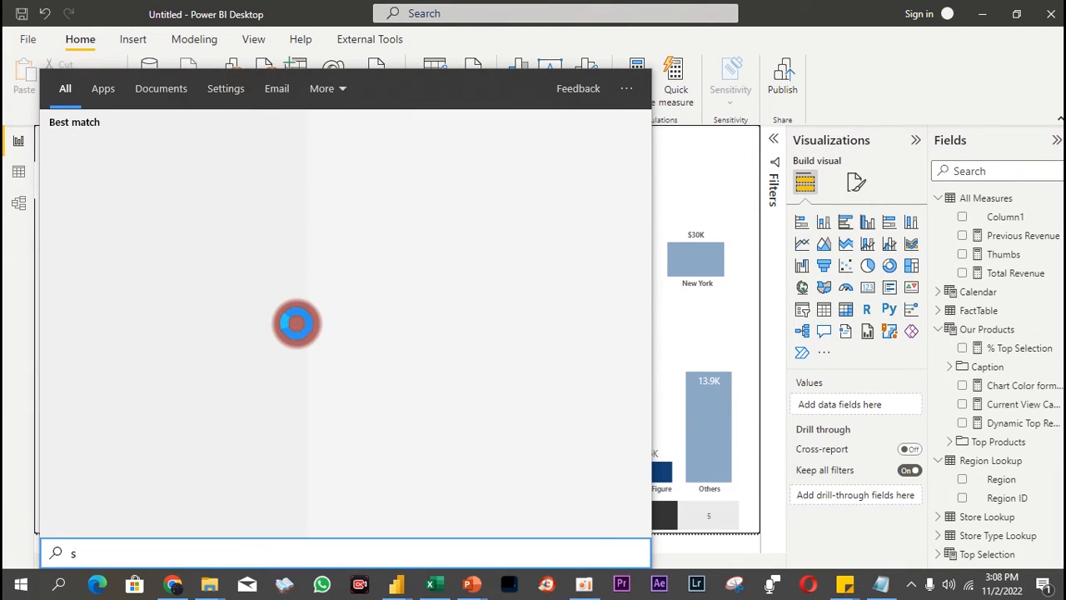
type("ni")
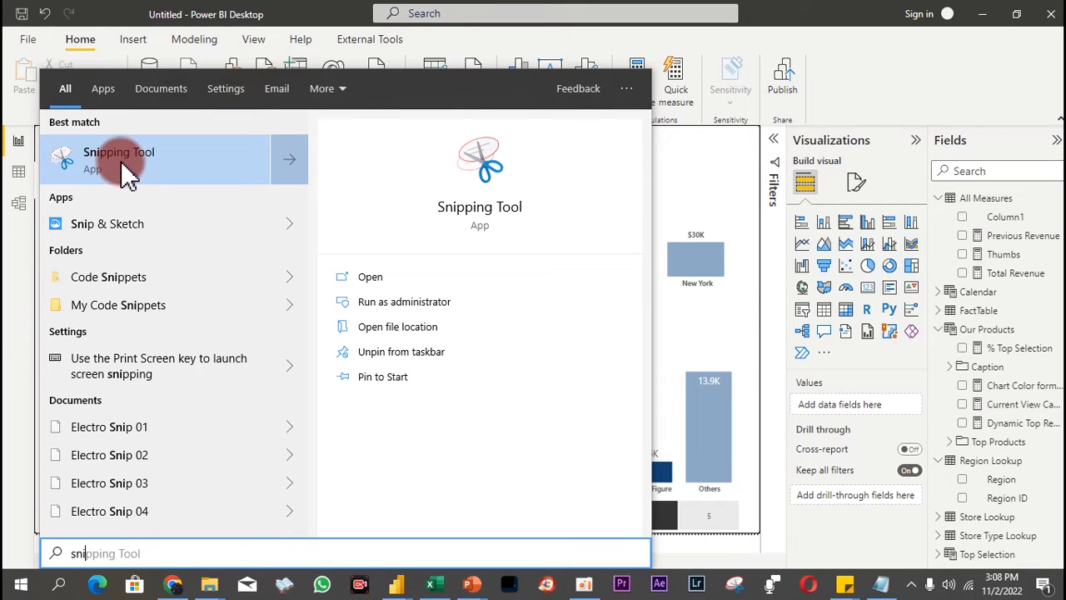
left_click(177, 170)
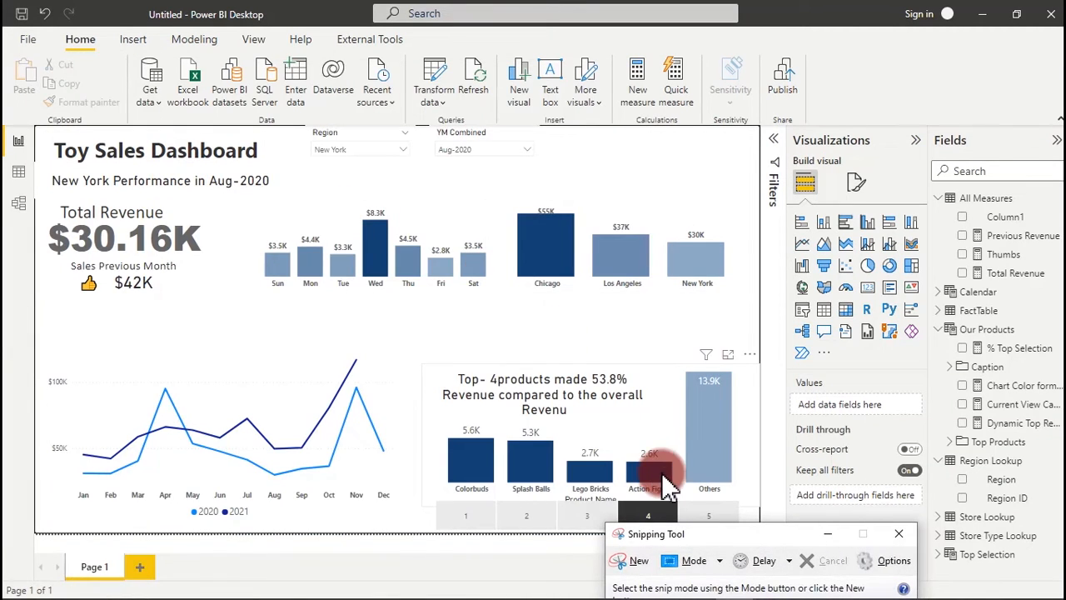
left_click(637, 560)
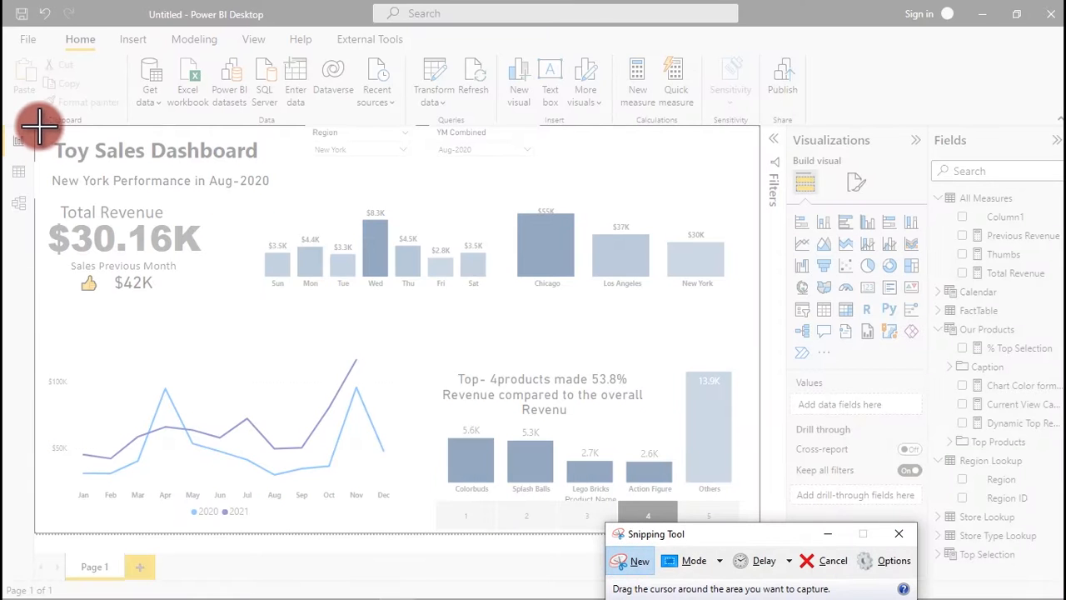
left_click_drag(33, 126, 761, 534)
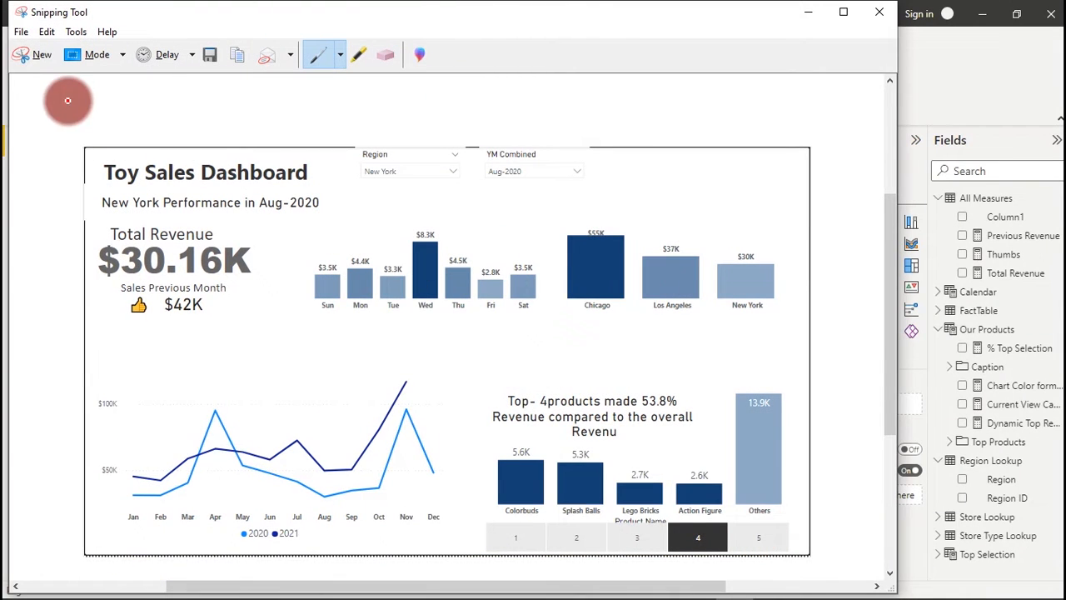
Step: Save the dashboard snip to the Desktop over the existing PNG named with repeated letter s, and close the Snipping Tool
left_click(21, 32)
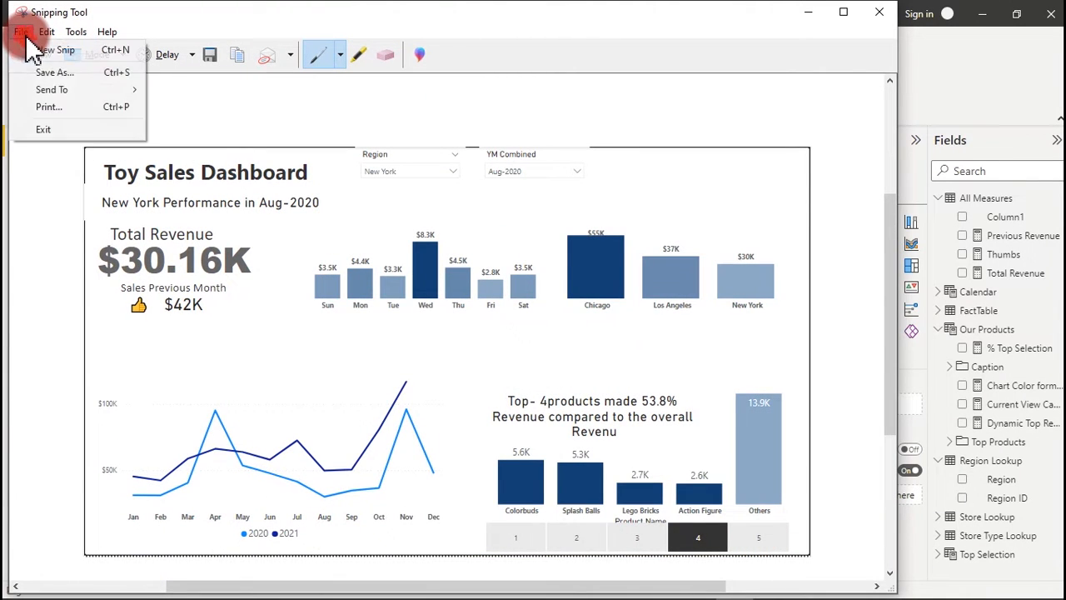
left_click(54, 74)
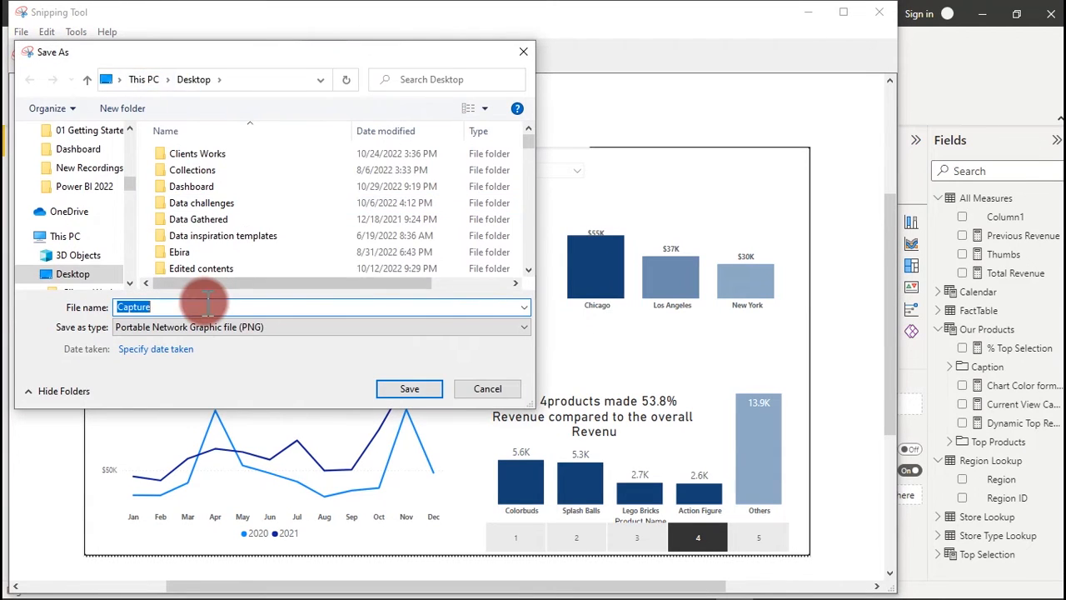
type("s")
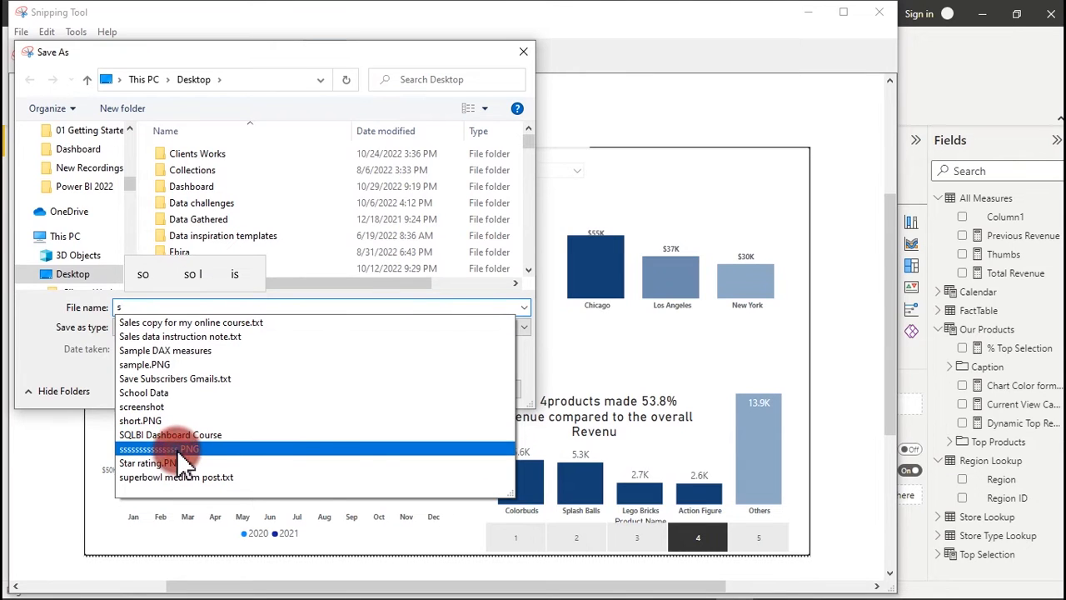
left_click(177, 450)
left_click(402, 393)
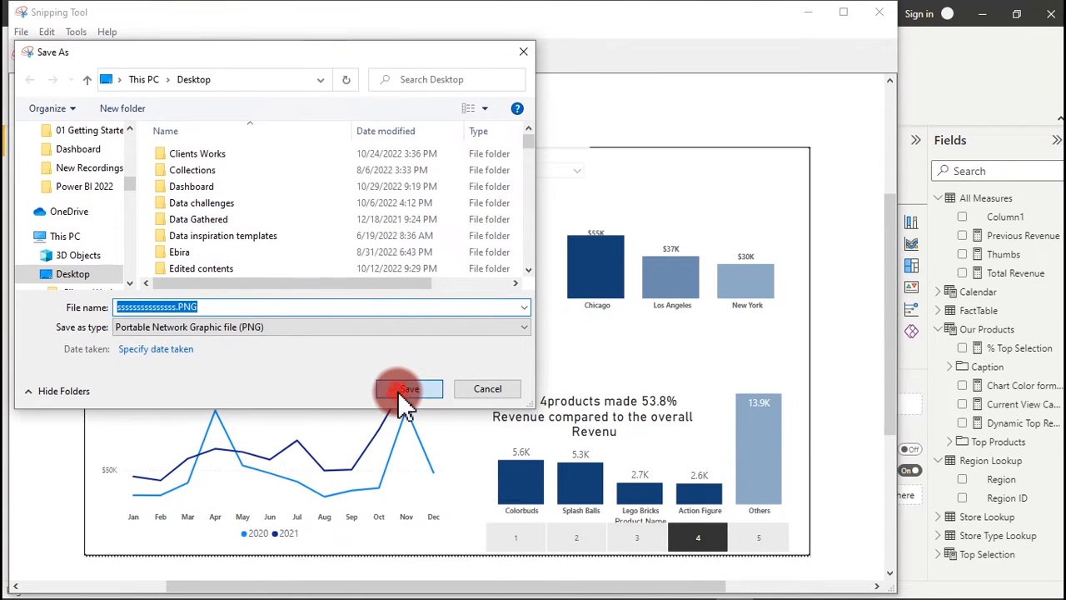
left_click(574, 309)
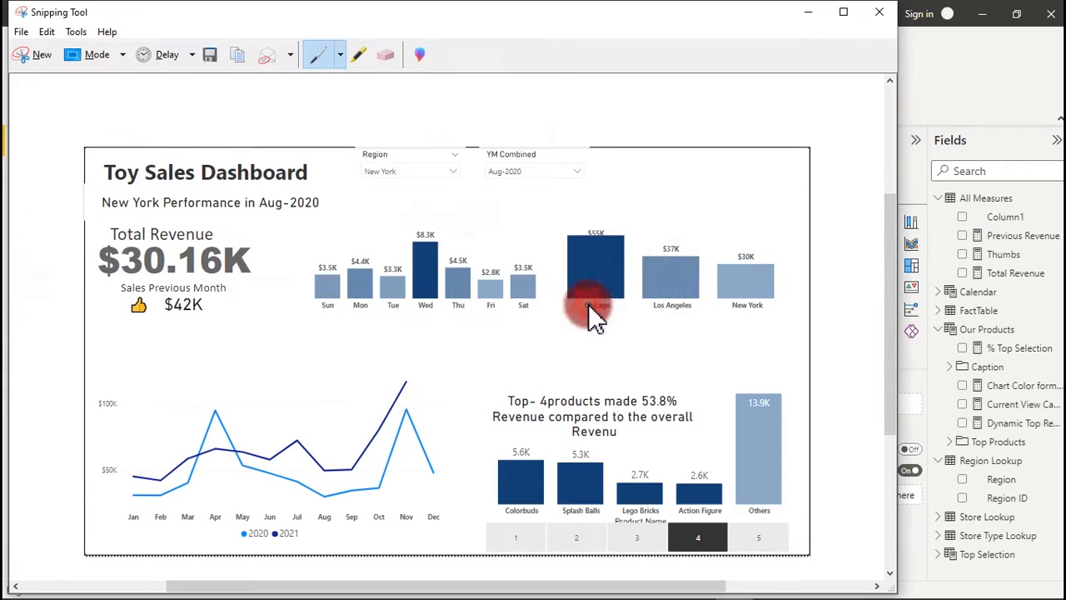
left_click(880, 12)
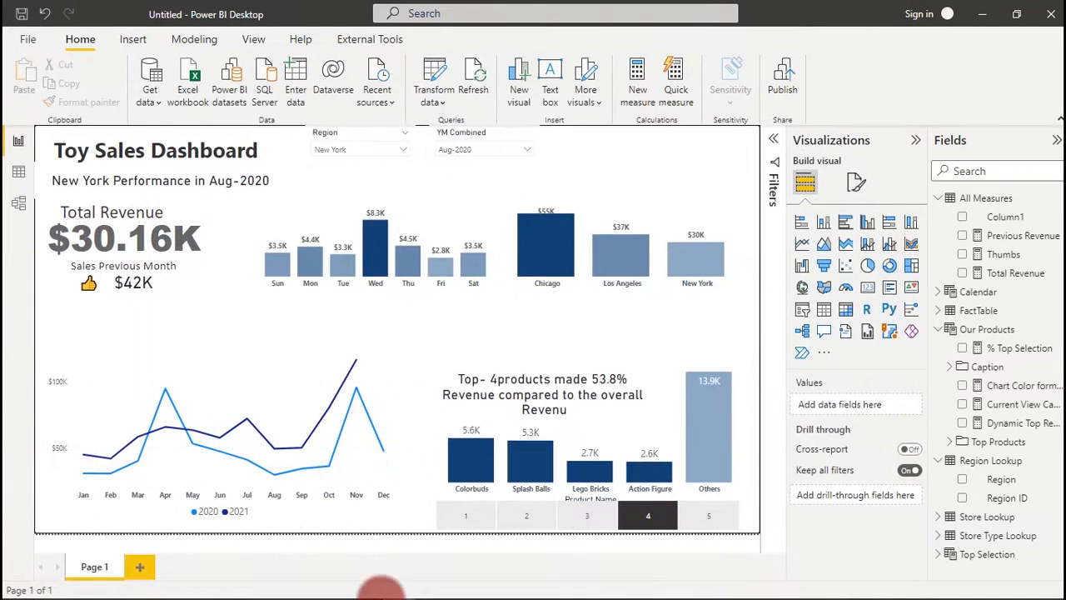
Step: Switch to the blank PowerPoint presentation and dismiss the notification bar above the slide
mouse_move(403, 598)
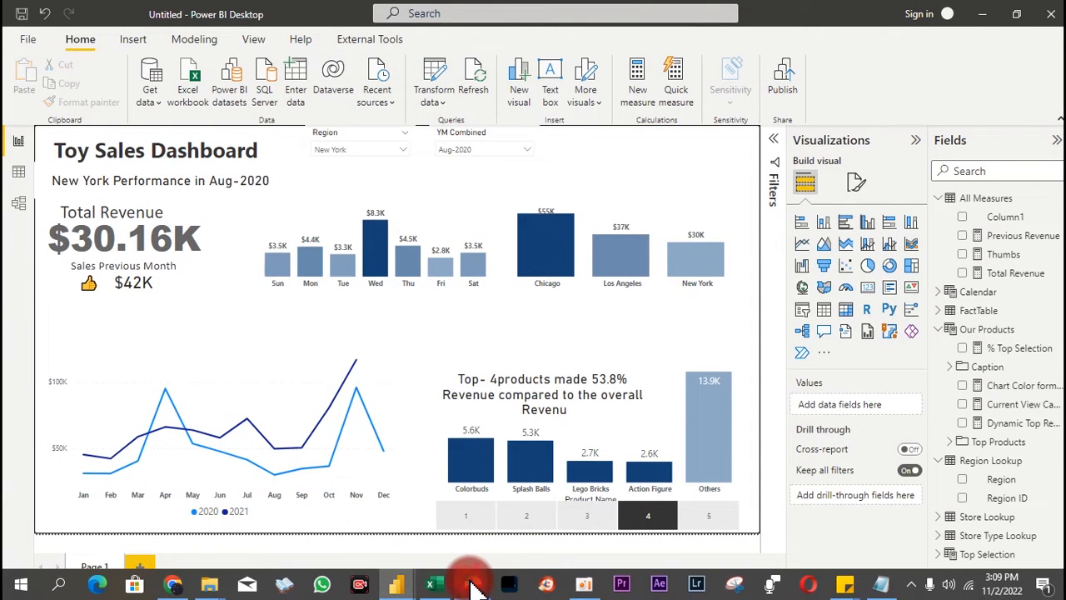
mouse_move(474, 583)
left_click(534, 489)
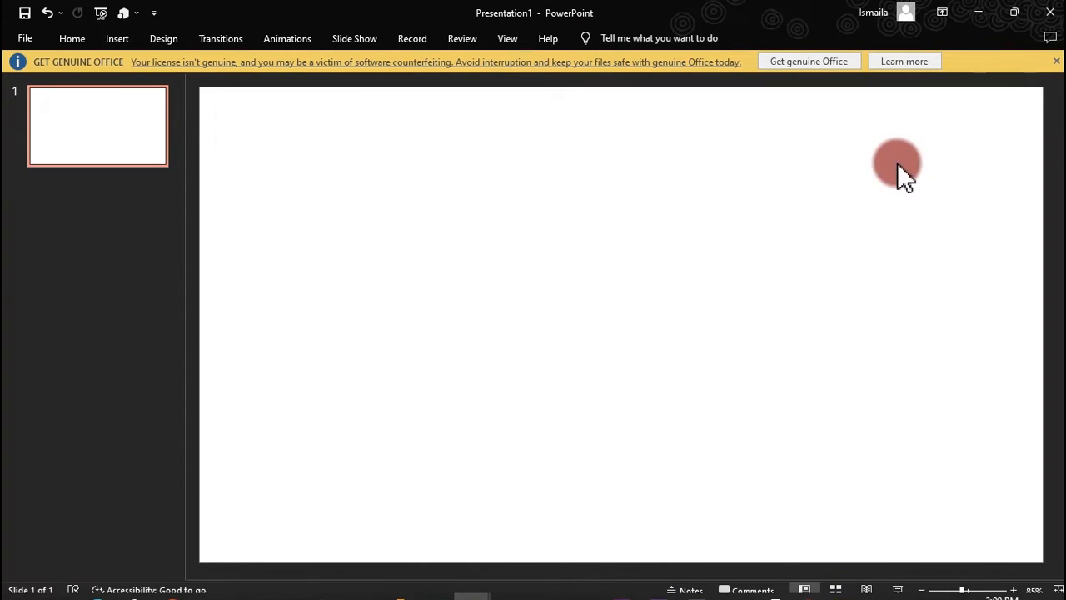
left_click(1057, 60)
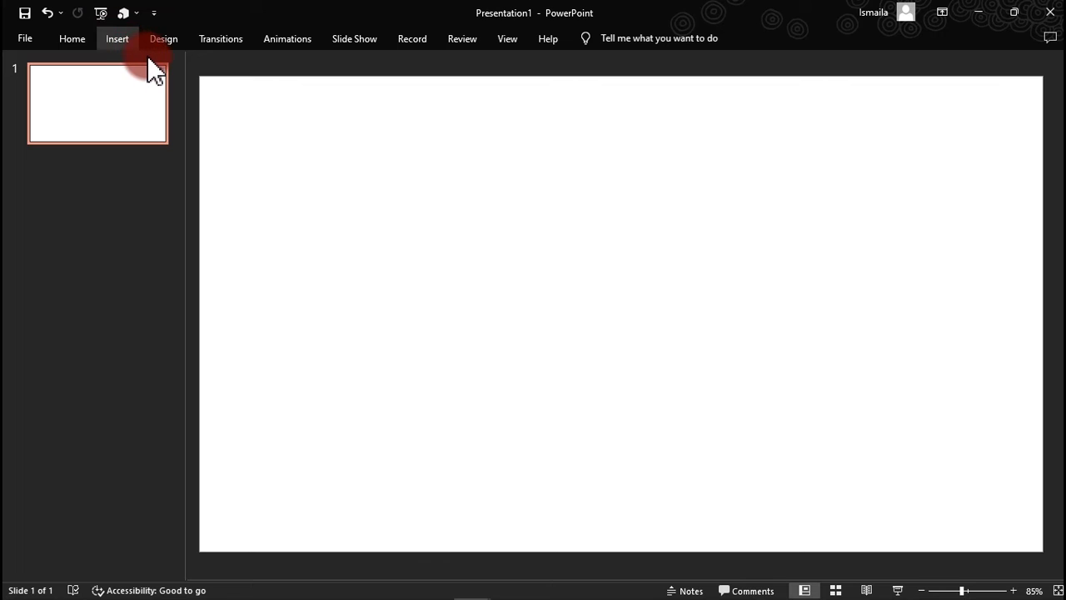
Step: Insert the saved dashboard screenshot from the Desktop onto the slide and enlarge it to fill the slide
left_click(118, 39)
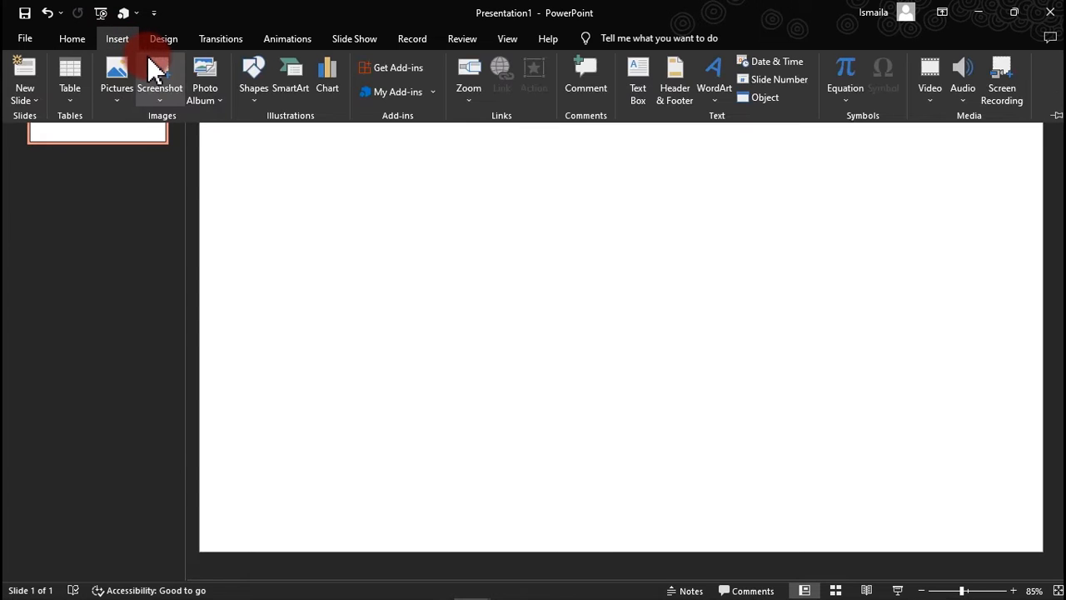
left_click(112, 95)
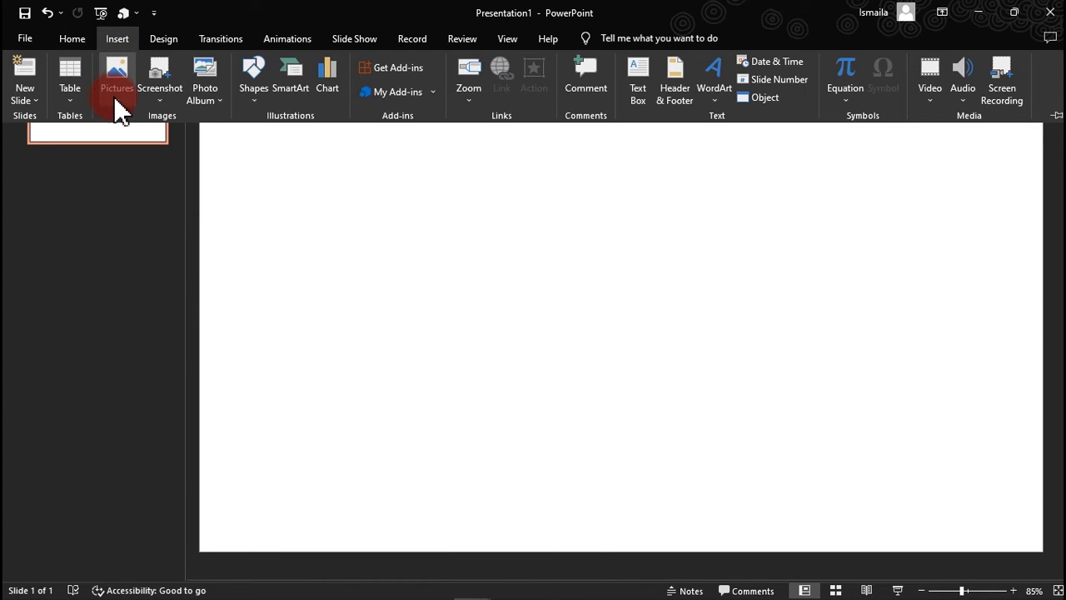
left_click(133, 134)
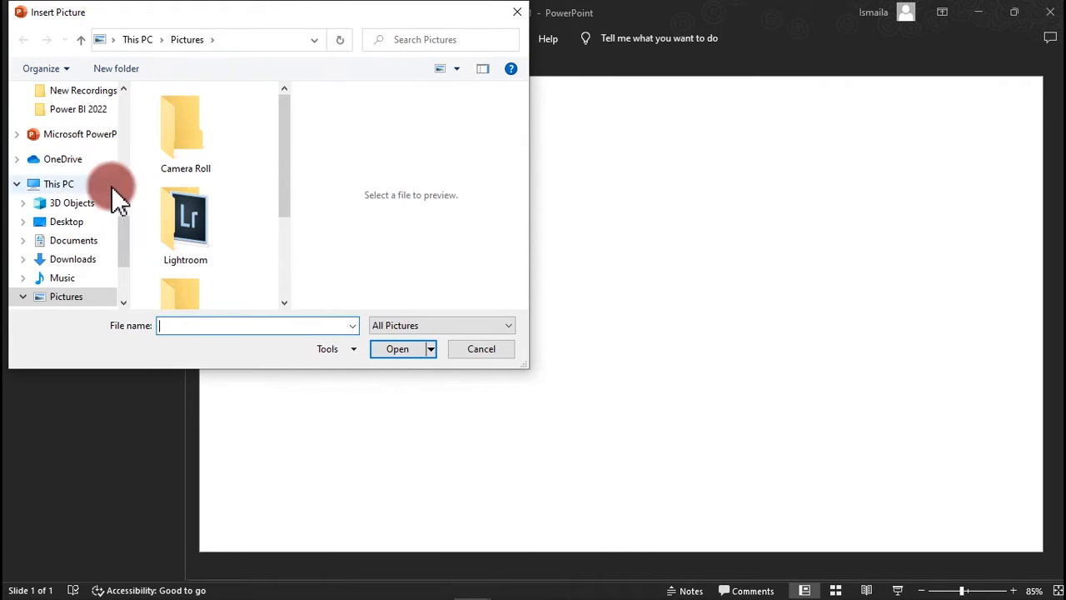
left_click(66, 223)
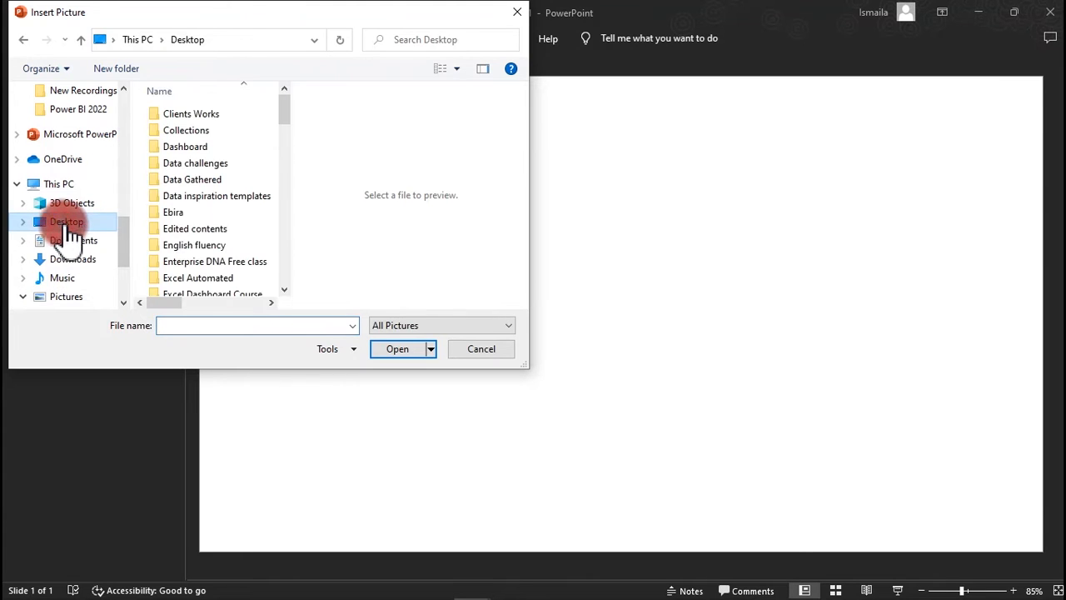
left_click(208, 328)
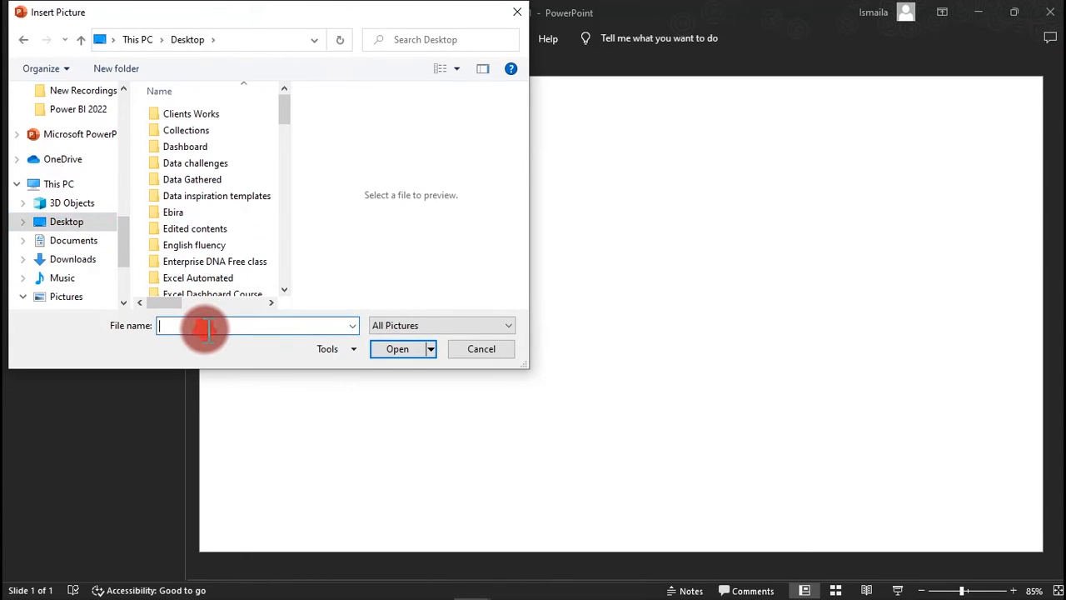
type("s")
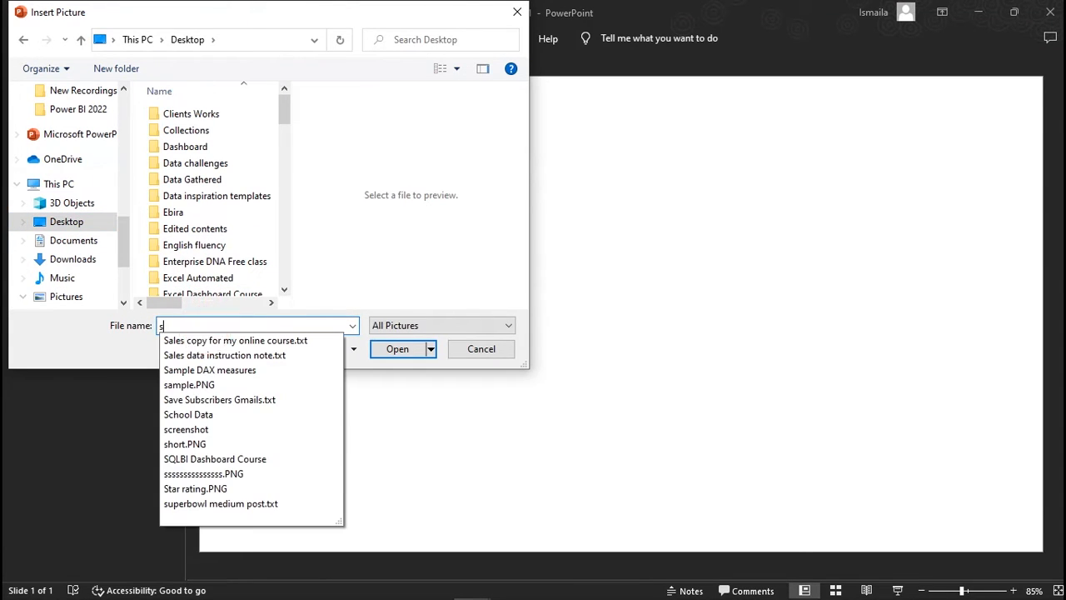
left_click(208, 473)
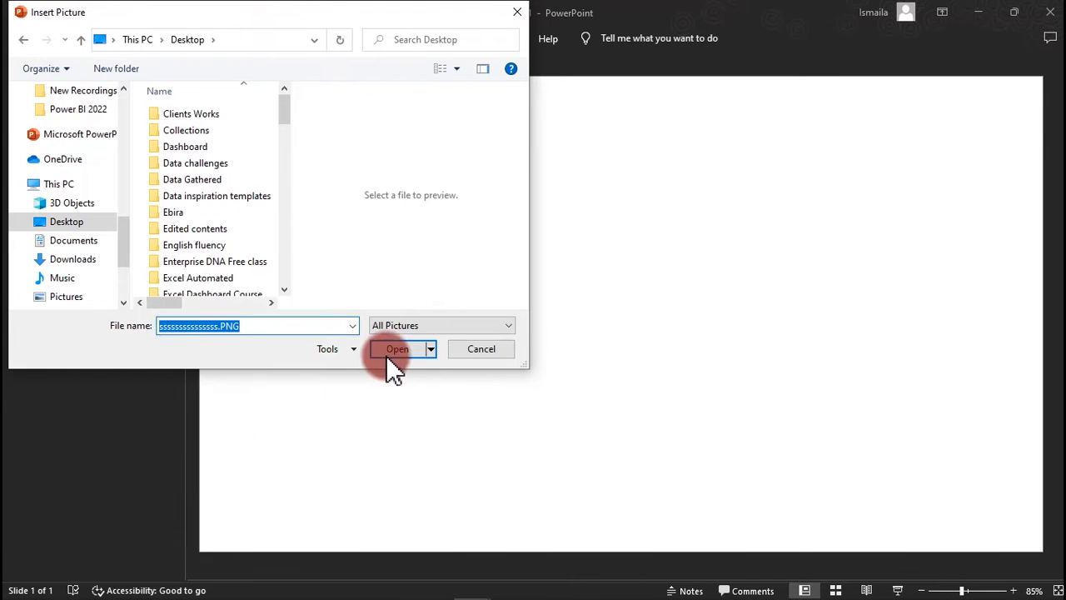
left_click(391, 350)
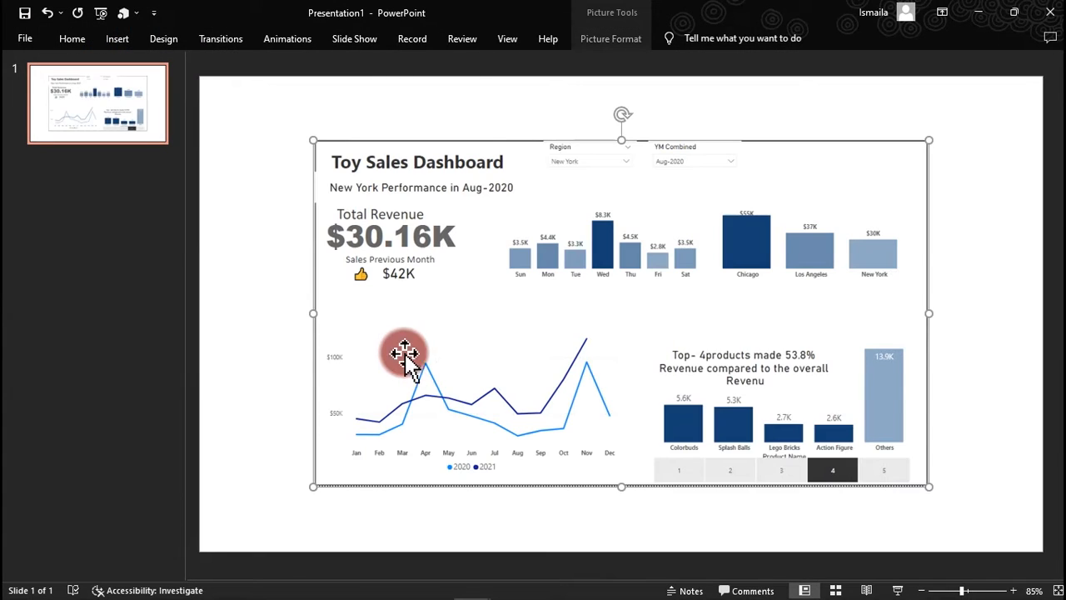
left_click_drag(488, 335, 374, 274)
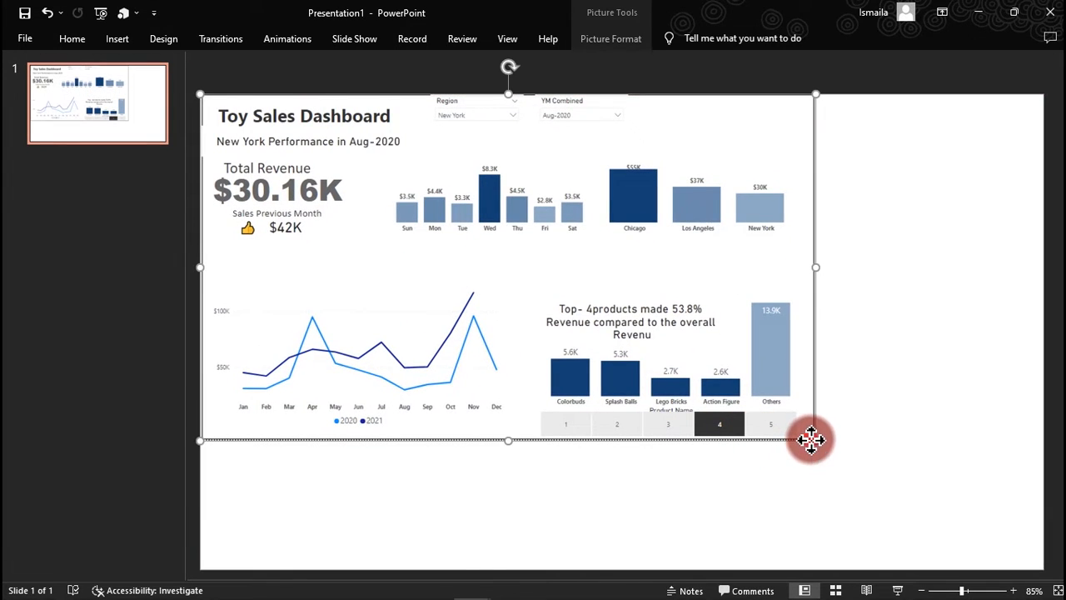
left_click_drag(811, 436, 1036, 536)
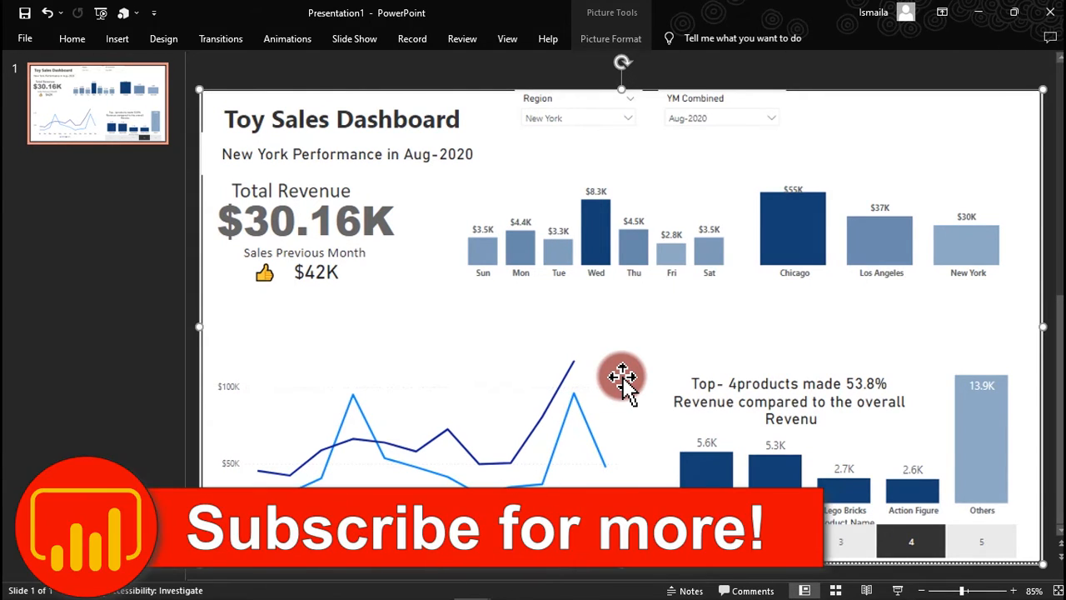
Step: Draw a blue rounded rectangle between the Total Revenue figures and the weekday column chart
left_click(121, 42)
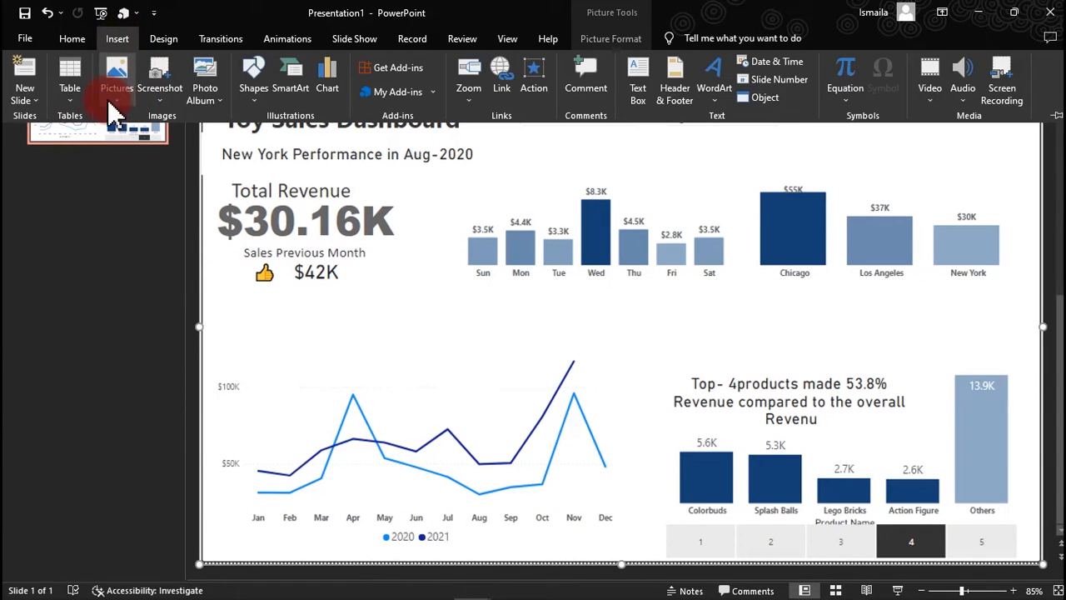
left_click(252, 96)
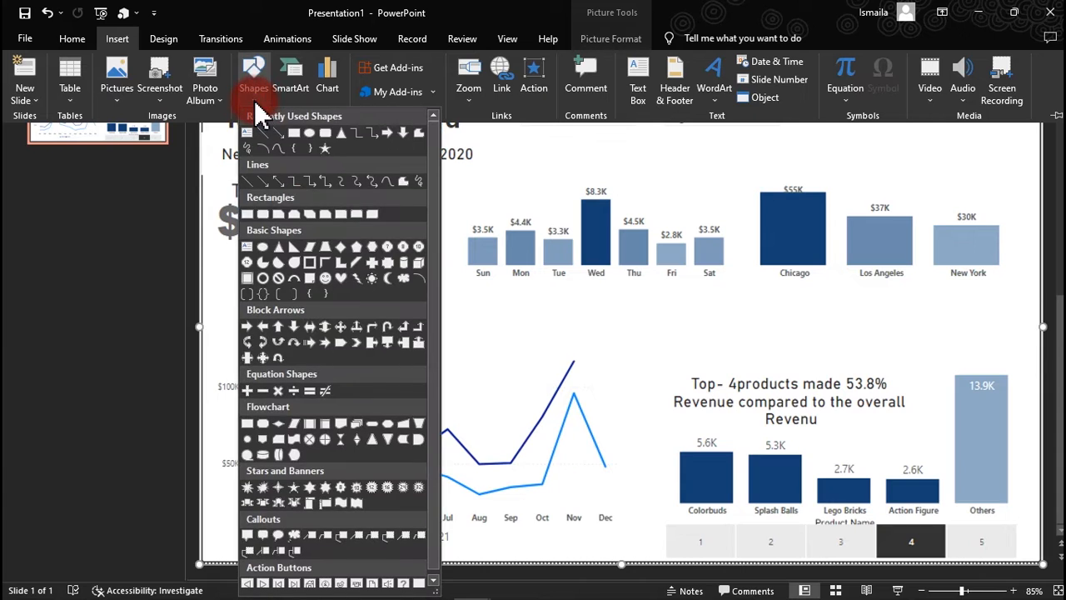
left_click(331, 137)
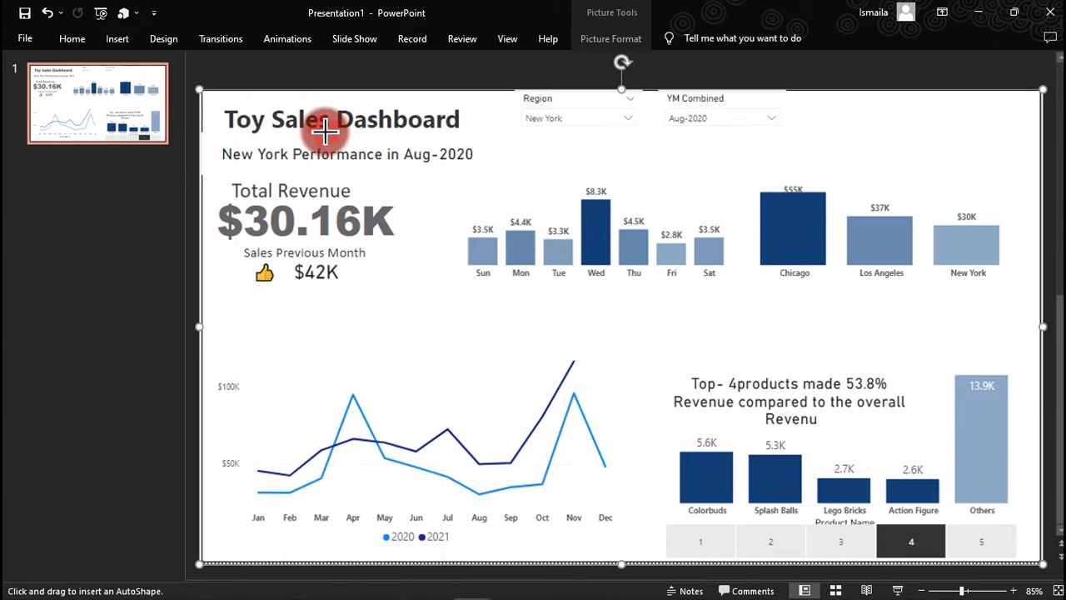
mouse_move(324, 136)
left_mouse_down()
mouse_move(650, 371)
mouse_move(496, 276)
left_mouse_up()
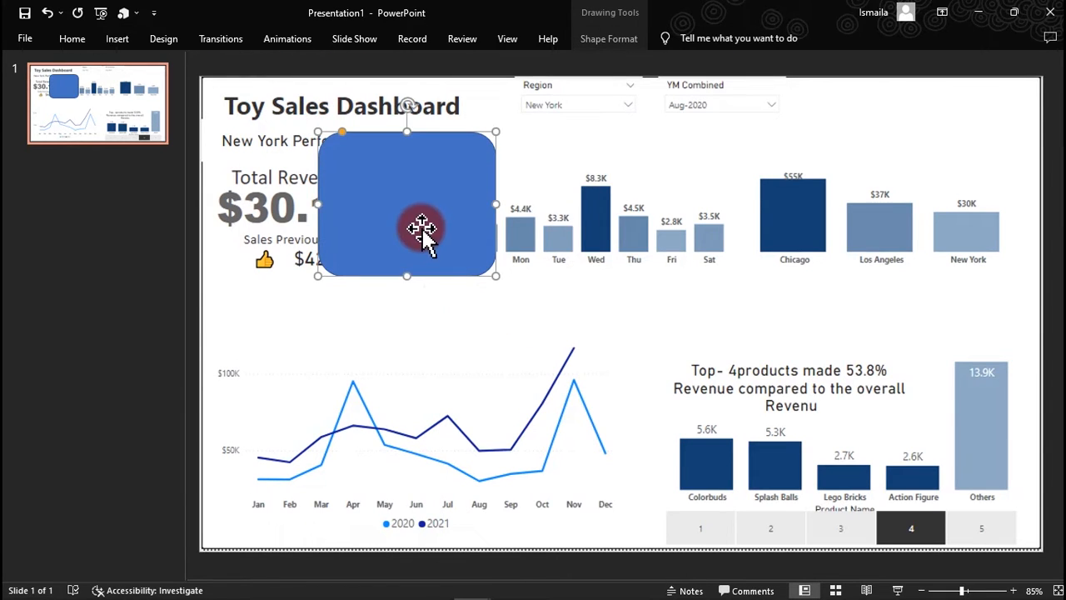
Step: Set the blue rounded rectangle's height to 7.13" and its width to 12.98"
left_click_drag(424, 231, 457, 328)
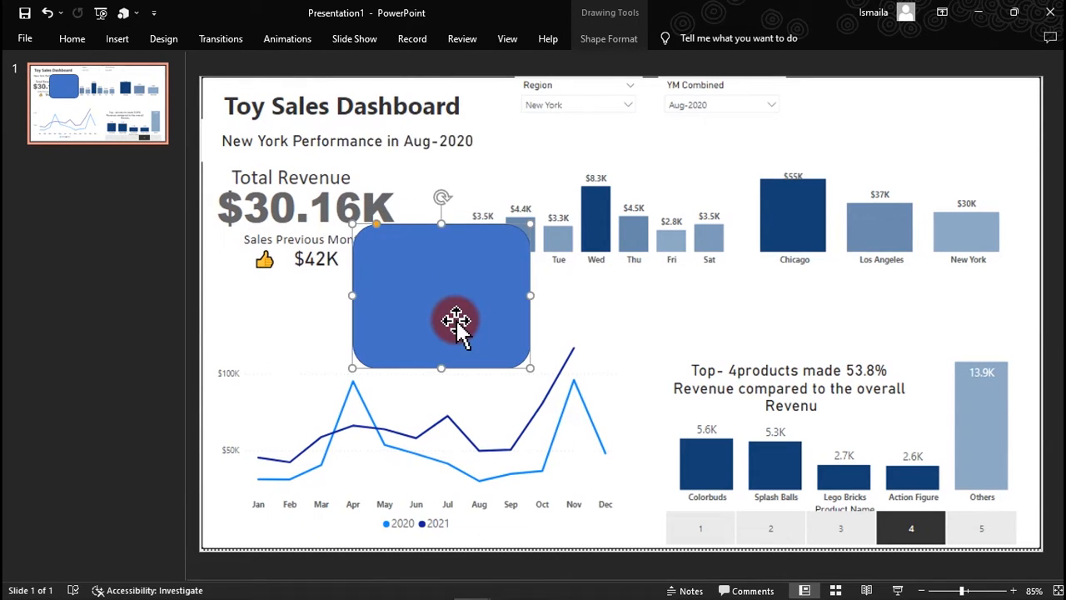
left_click(621, 35)
left_click(968, 70)
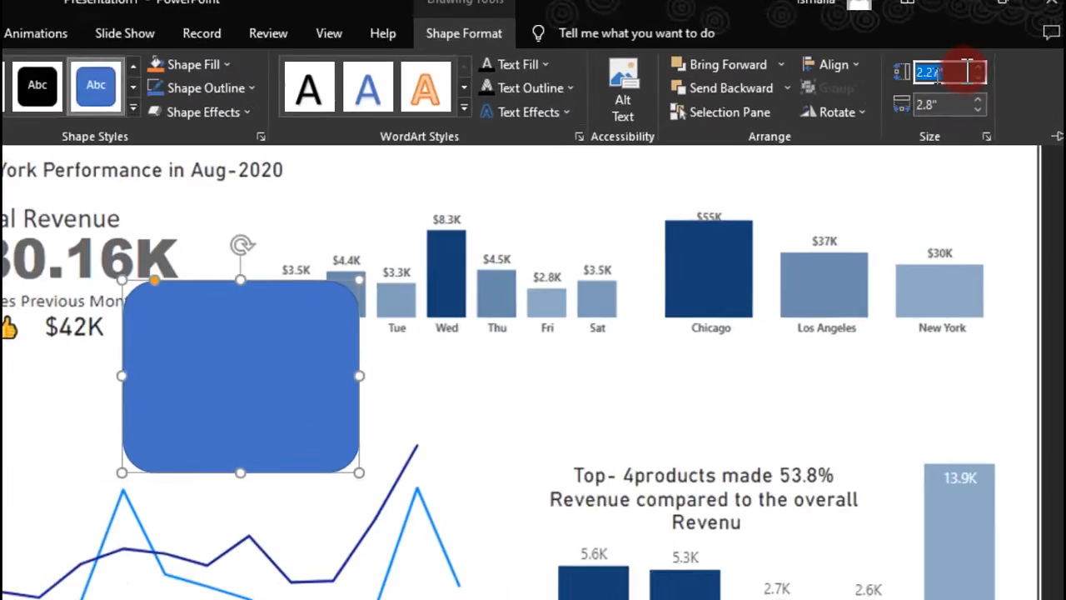
type("7.13")
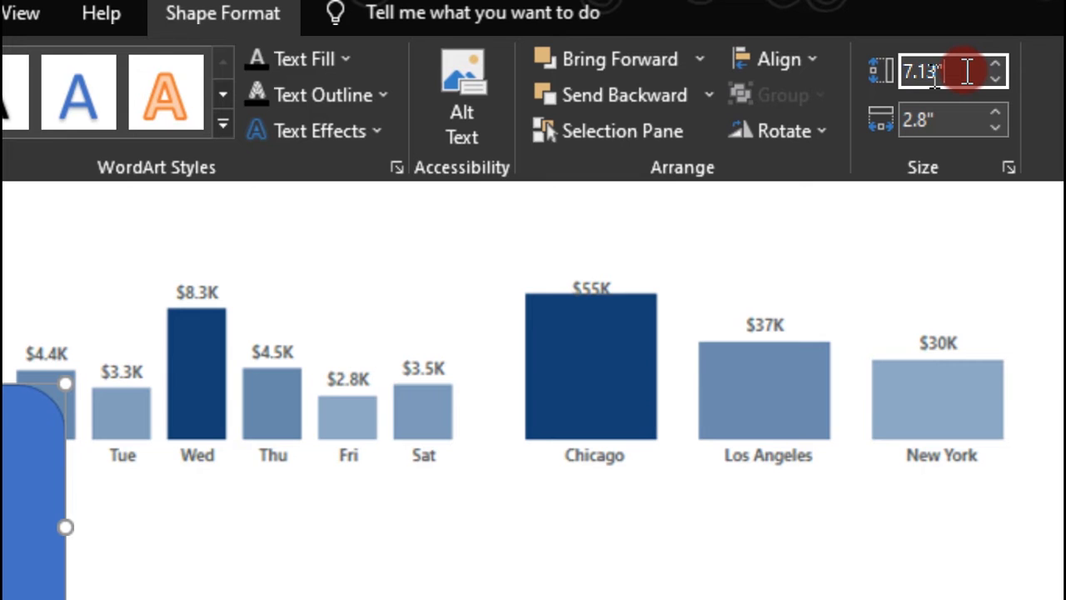
key("Tab")
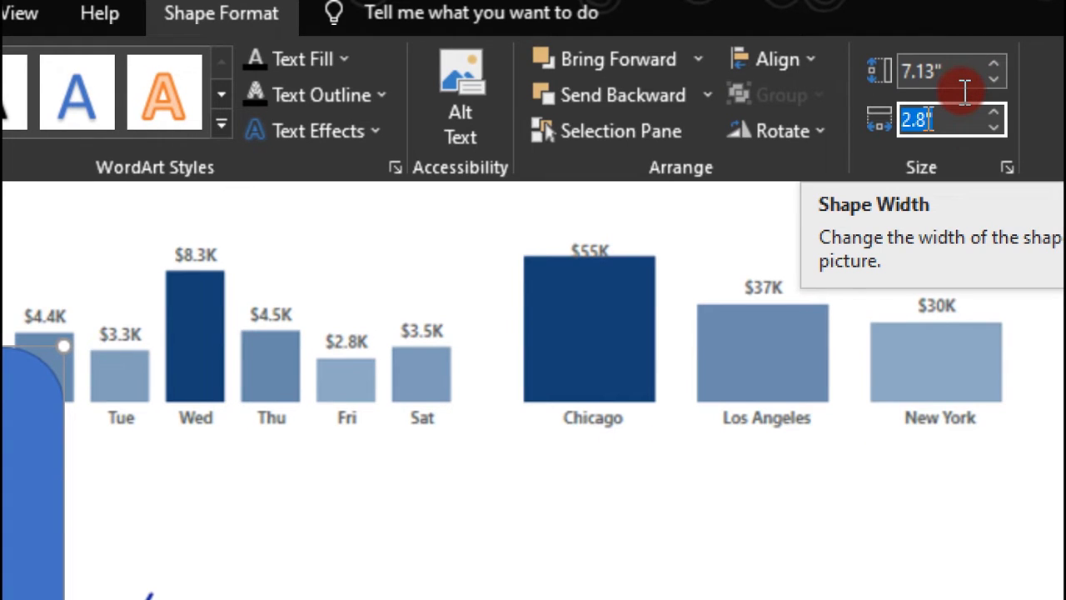
type("12")
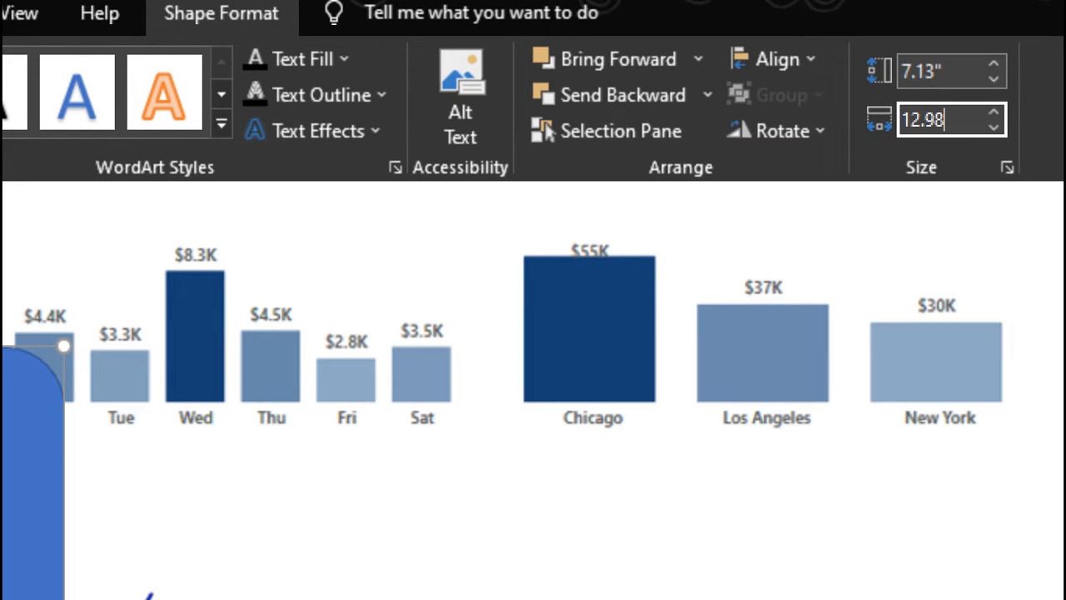
key("Return")
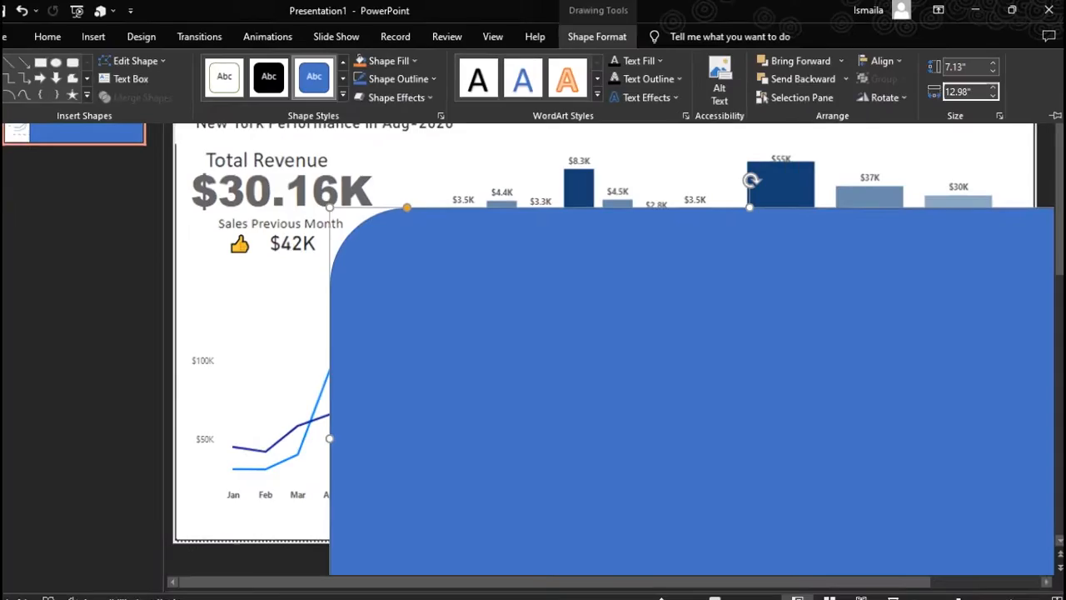
key("ctrl+F1")
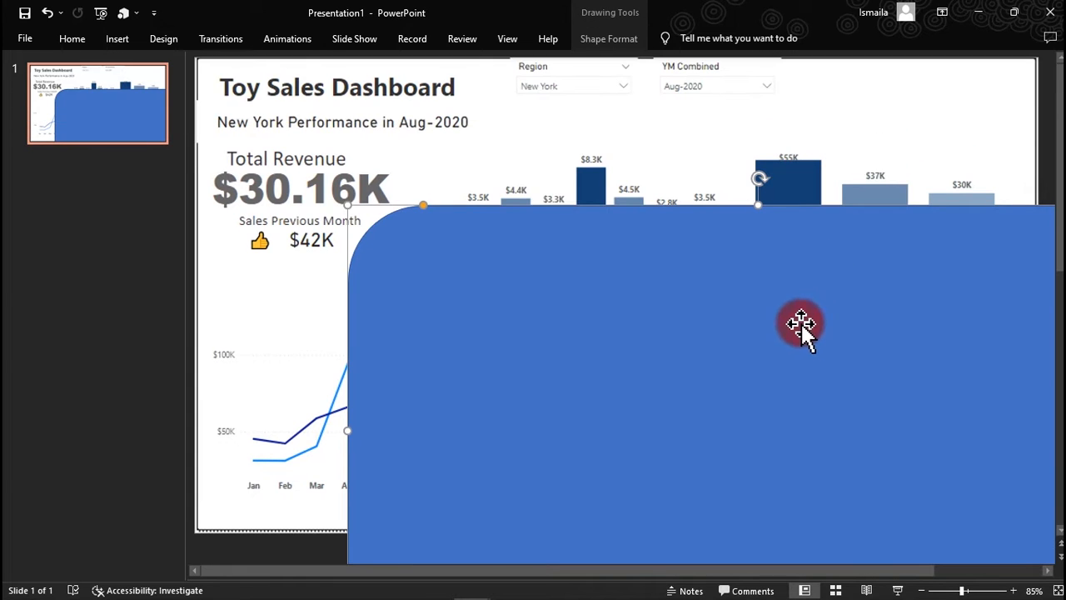
Step: Move the large rectangle back over the dashboard screenshot and reduce its corner rounding
left_click_drag(803, 327, 658, 191)
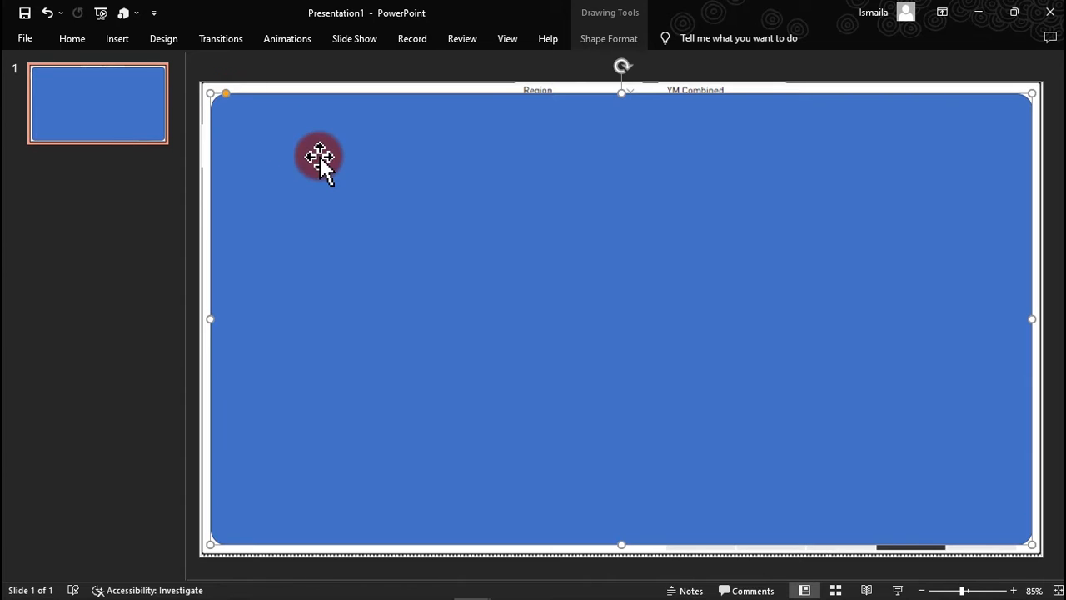
left_click_drag(320, 159, 349, 177)
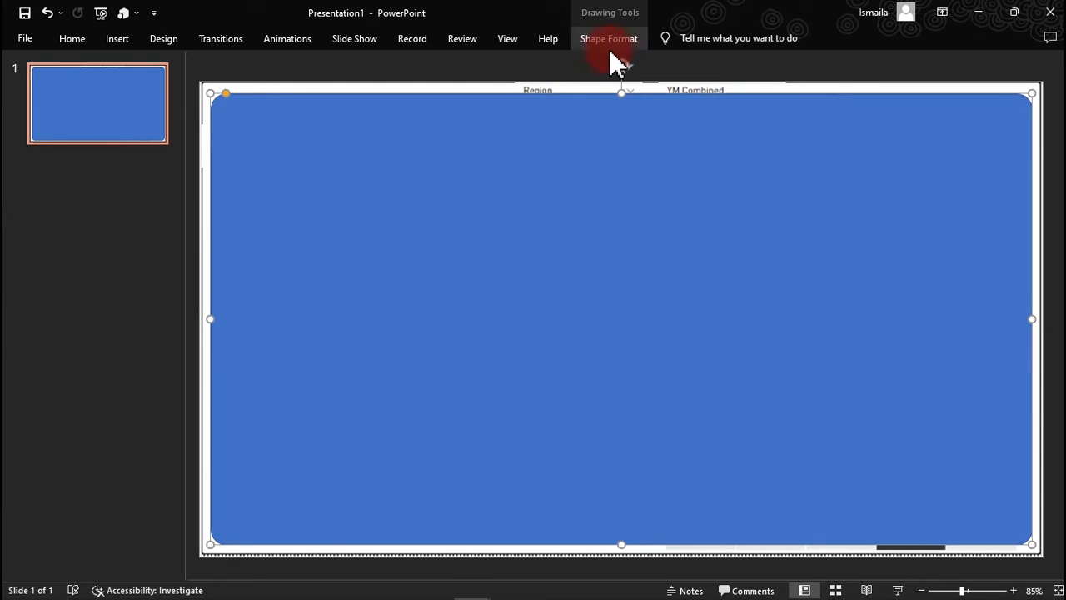
left_click_drag(595, 142, 602, 202)
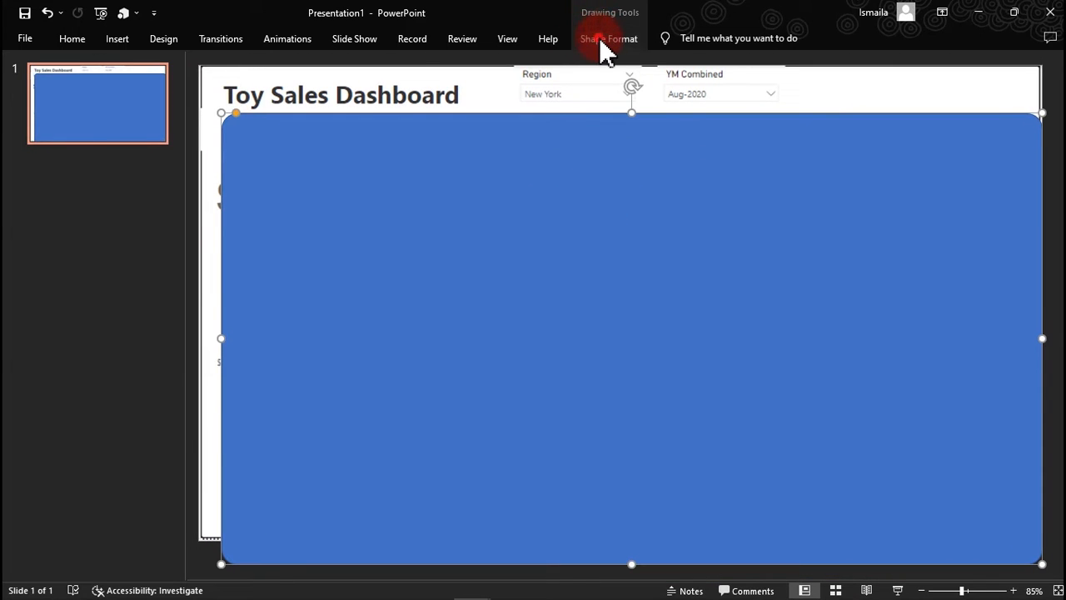
Step: Align the large rectangle to the center and middle of the slide and send it behind the dashboard screenshot
left_click(606, 39)
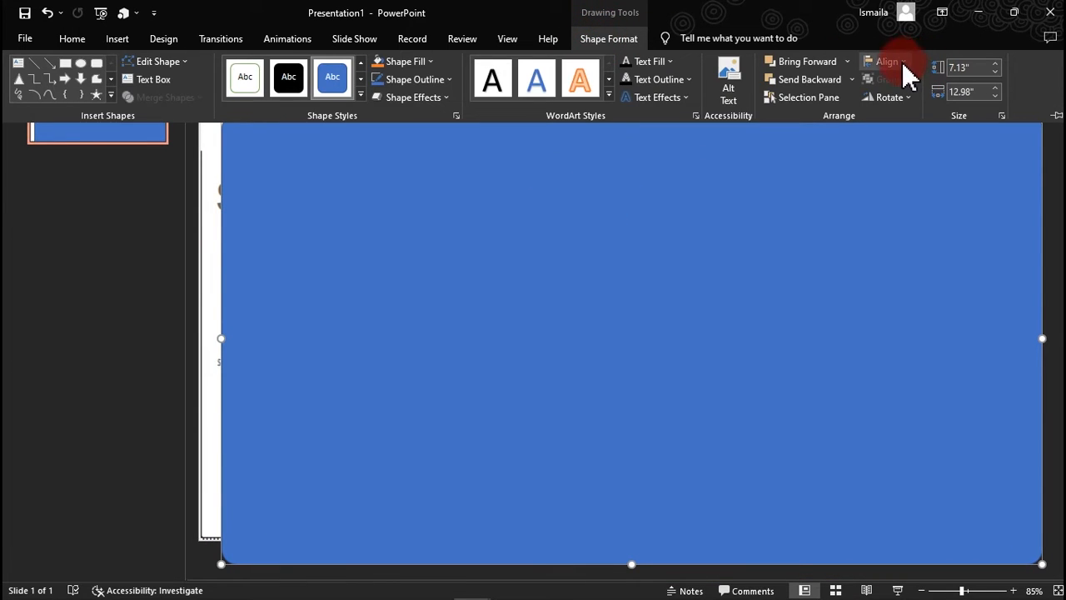
left_click(903, 63)
left_click(903, 63)
left_click(903, 63)
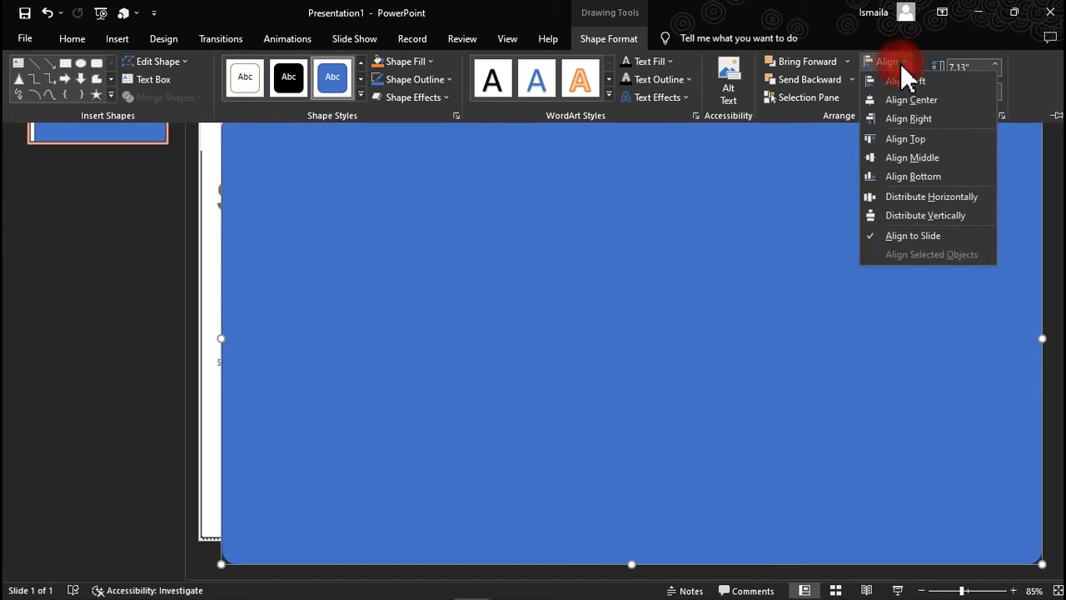
left_click(922, 105)
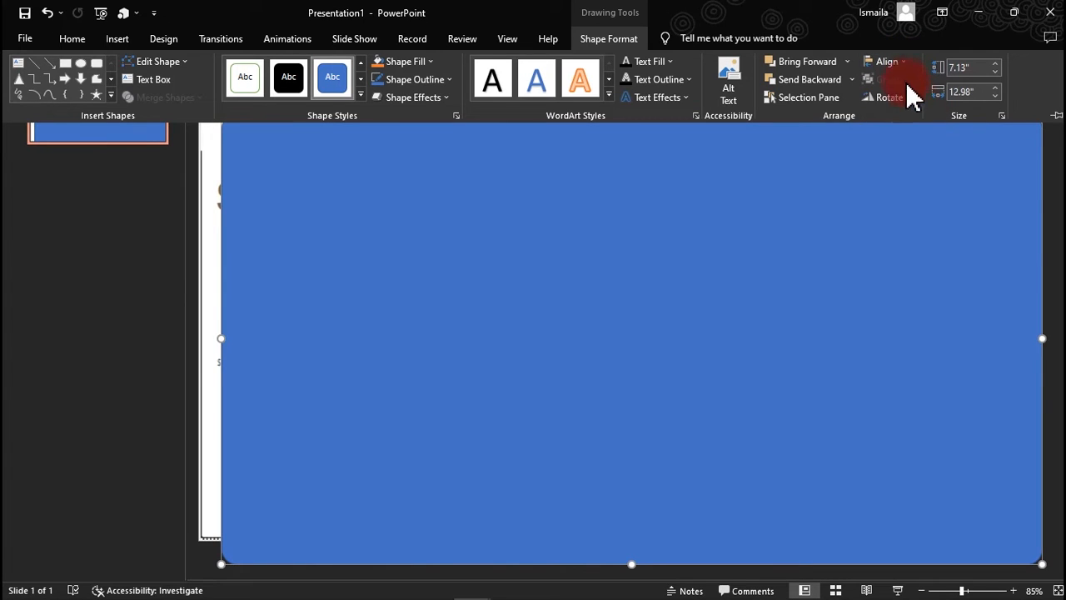
left_click(897, 61)
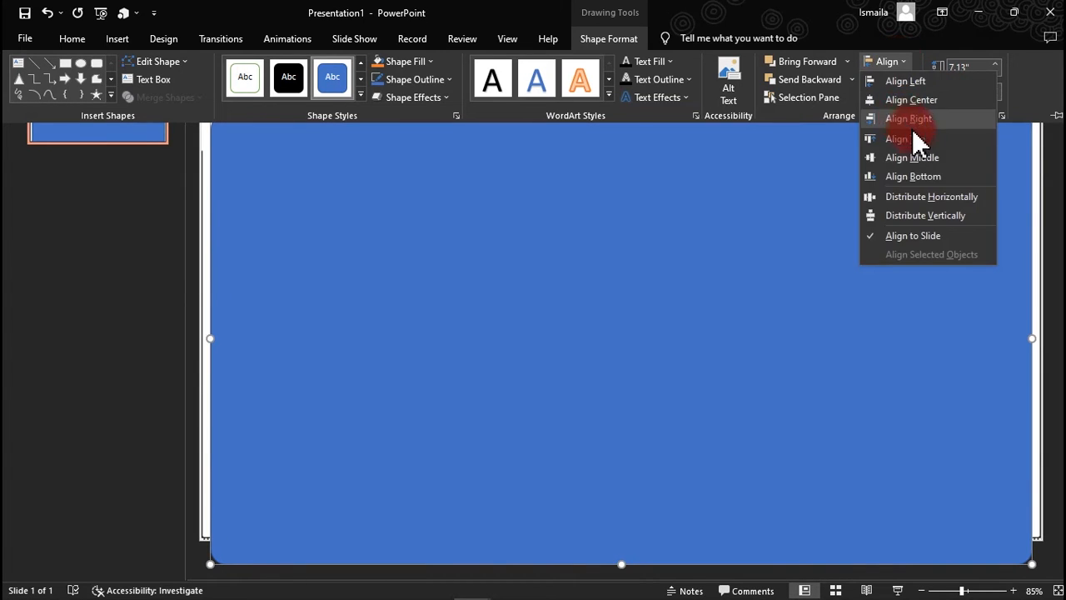
left_click(912, 158)
left_click(785, 247)
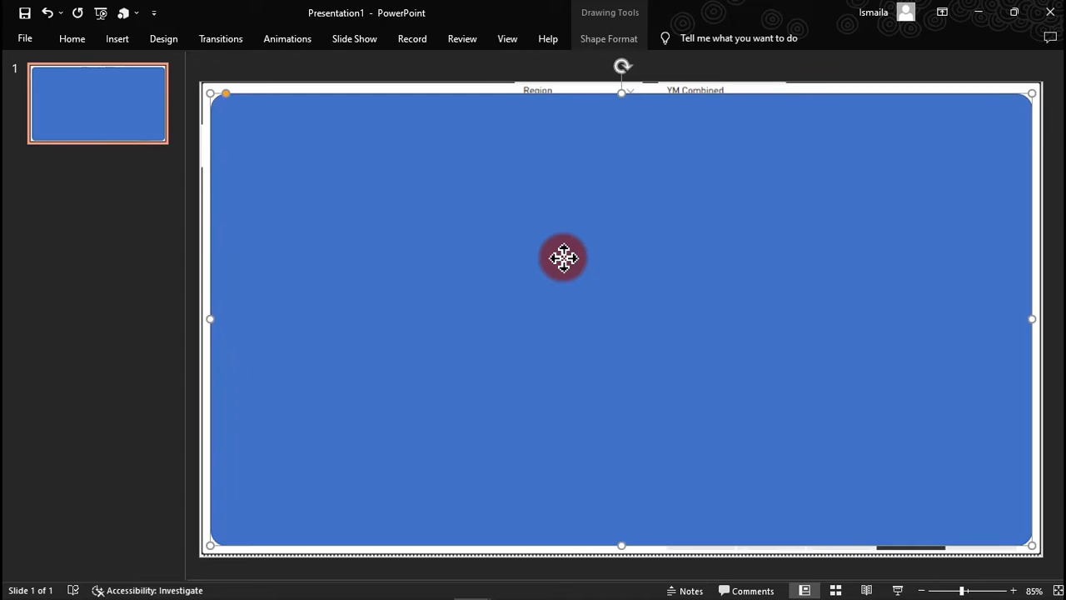
right_click(564, 257)
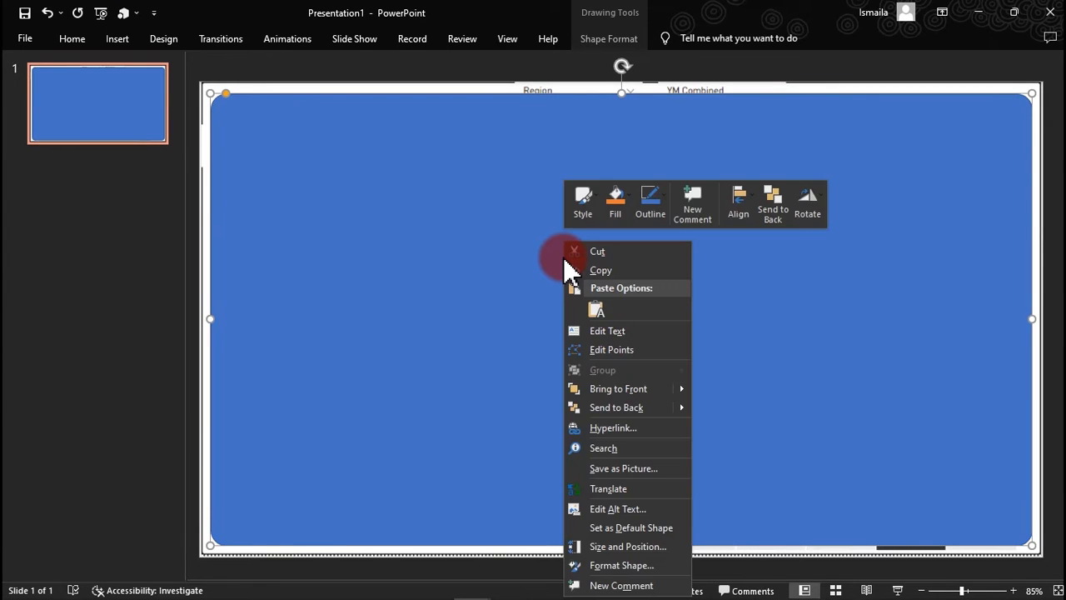
left_click(616, 407)
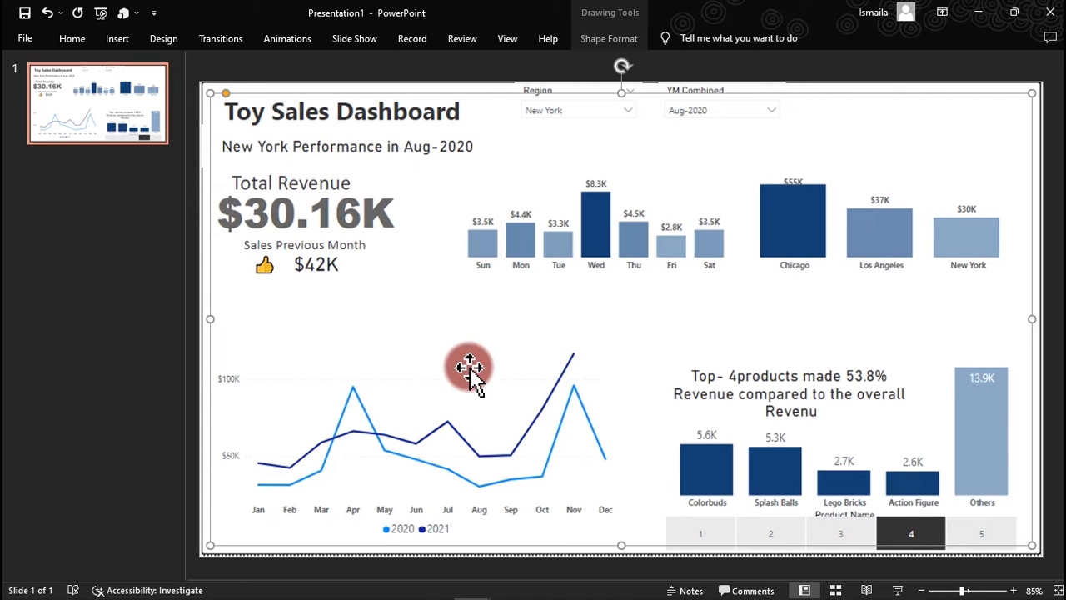
Step: Draw a small rounded rectangle about 1.84" wide over the upper part of the Total Revenue figures
left_click(117, 38)
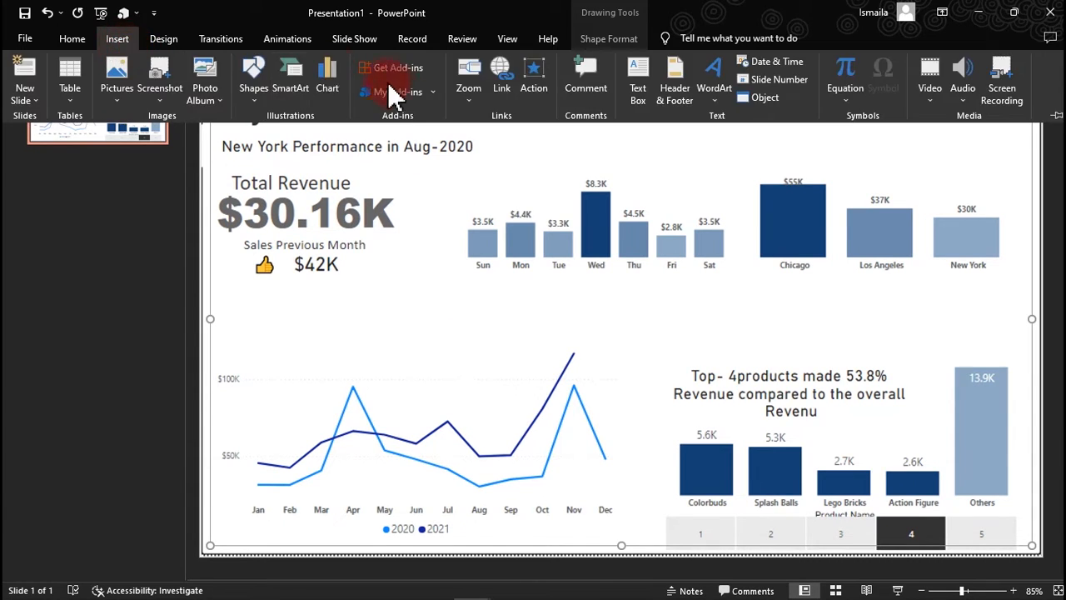
left_click(263, 105)
left_click(329, 145)
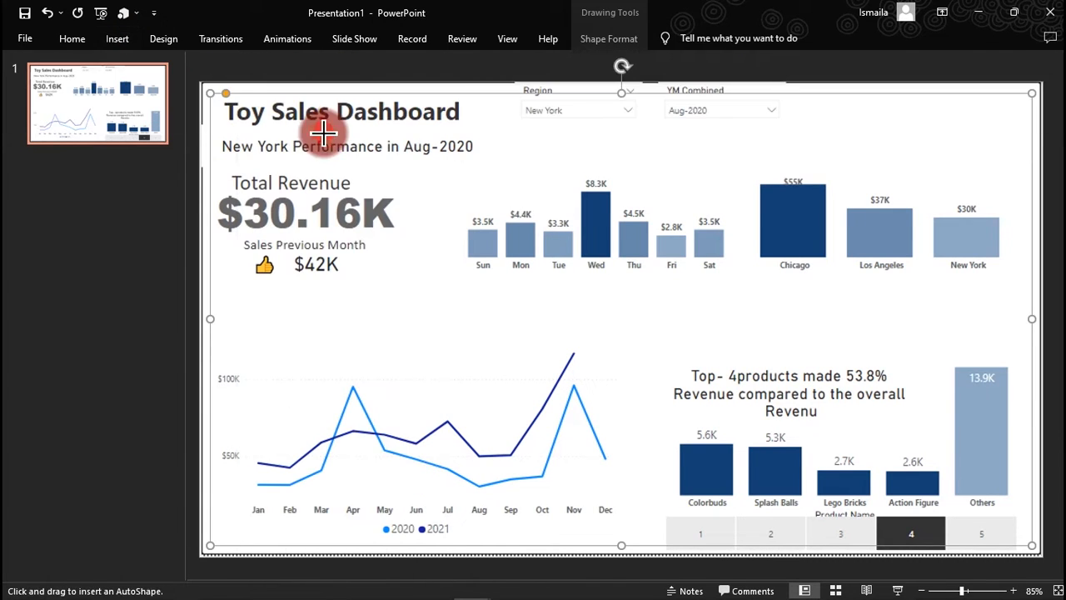
left_click_drag(328, 166, 442, 209)
Step: Set the small rounded rectangle's height to 2.12" and its width to 3.48"
left_click(617, 40)
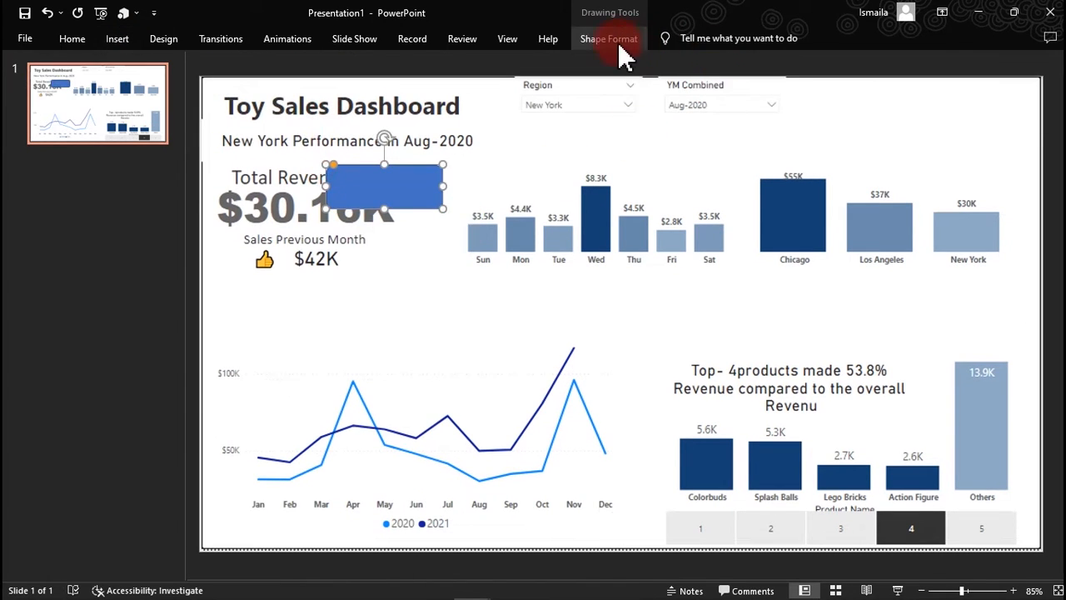
left_click(964, 67)
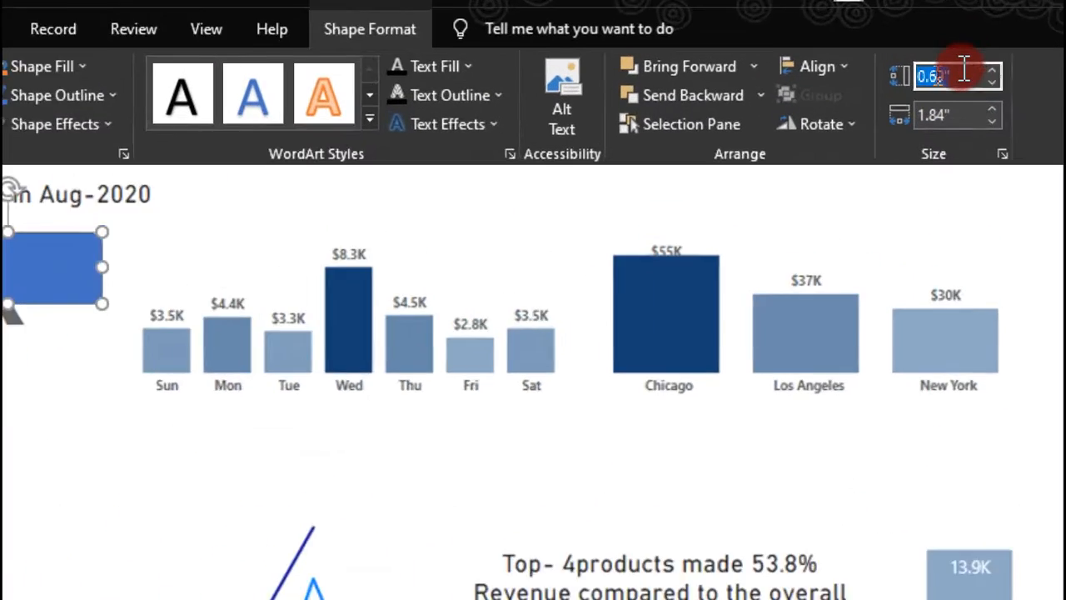
type("2.12")
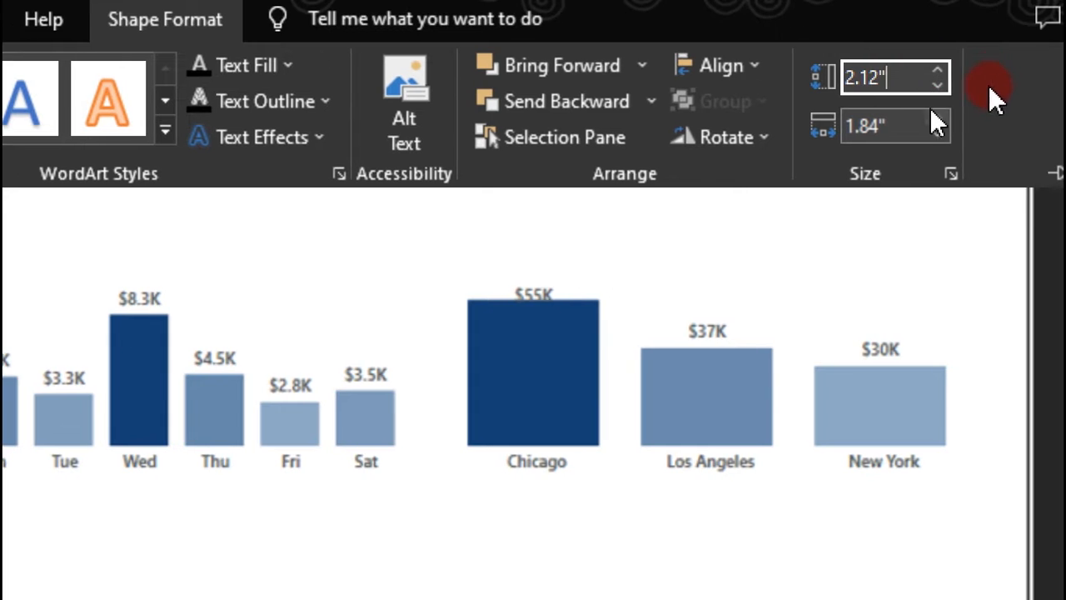
key("Tab")
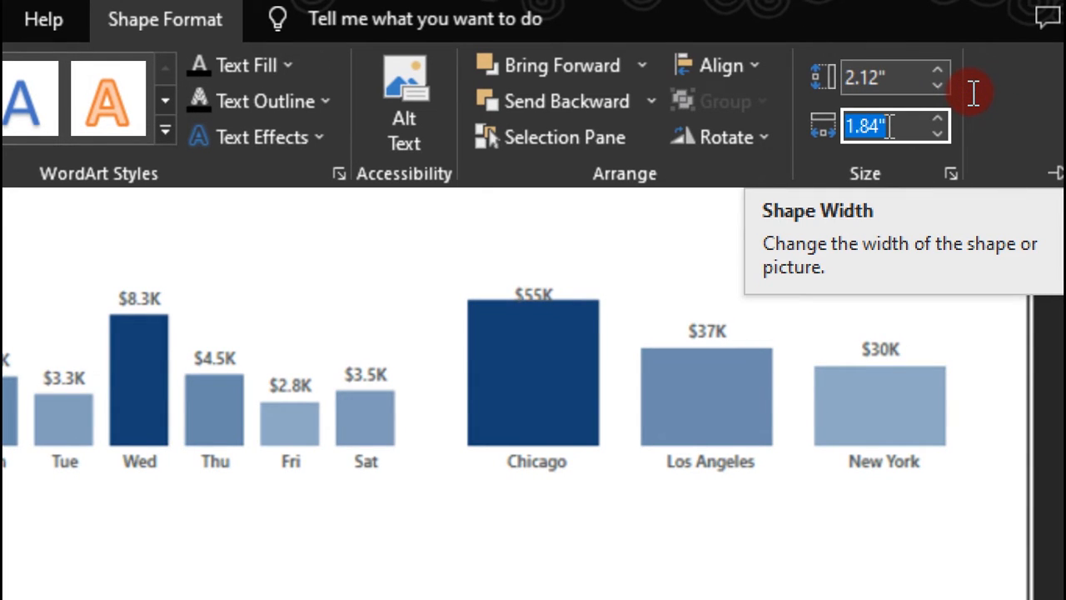
type("3")
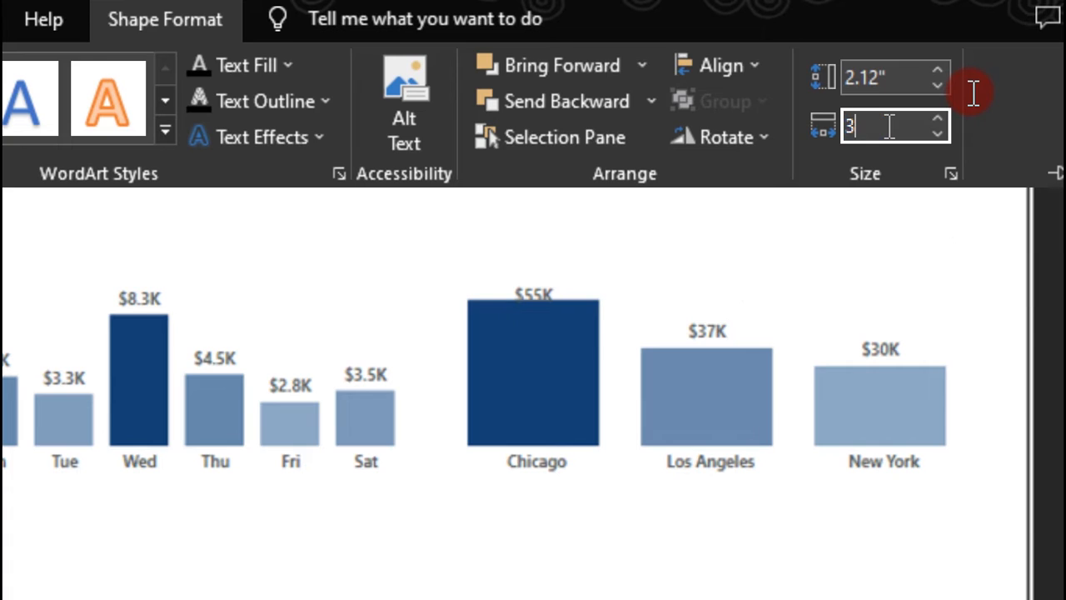
type(".48")
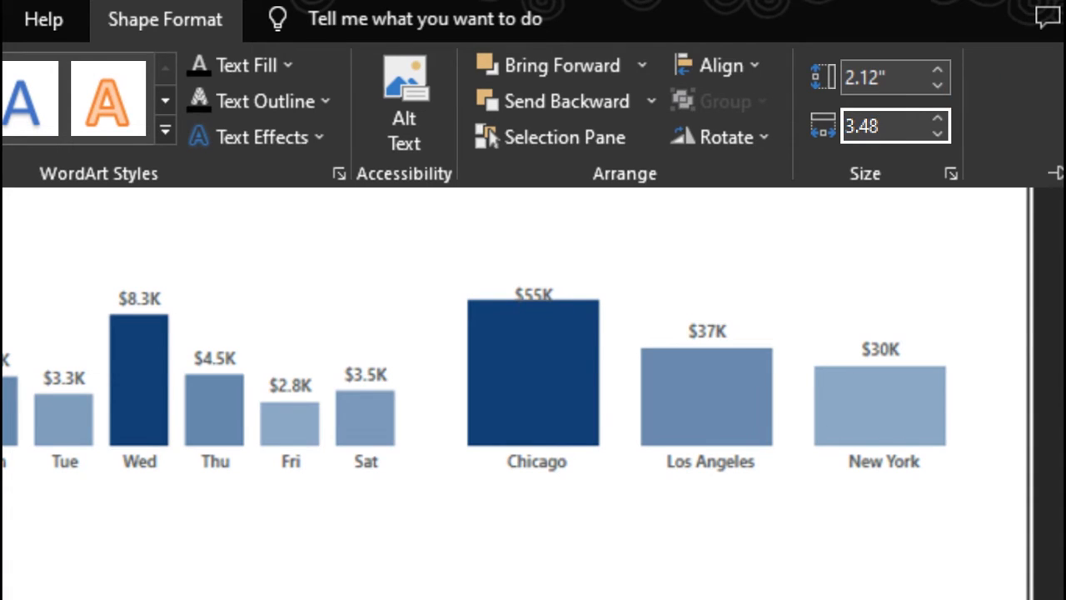
key("Return")
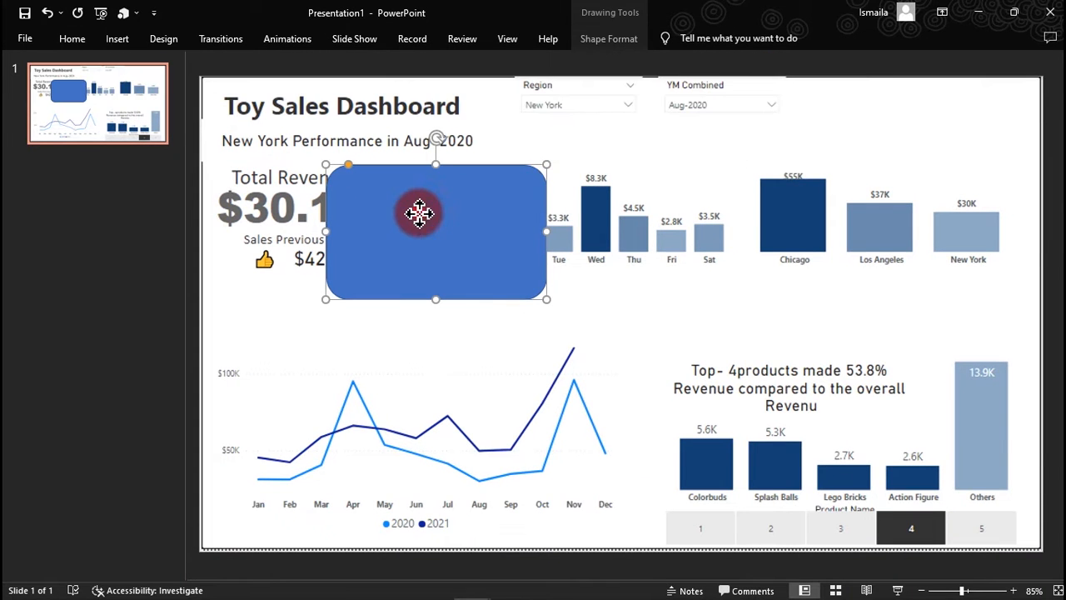
Step: Position the rectangle over the Total Revenue figures and reduce its corner rounding
left_click_drag(435, 208, 306, 208)
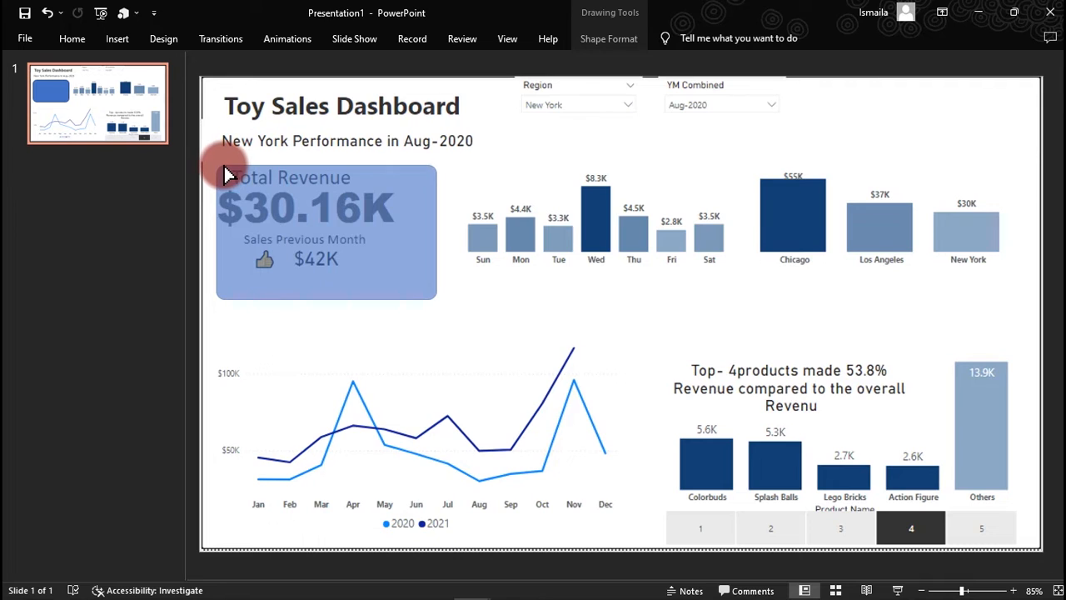
left_click(227, 171)
left_click_drag(266, 197, 267, 192)
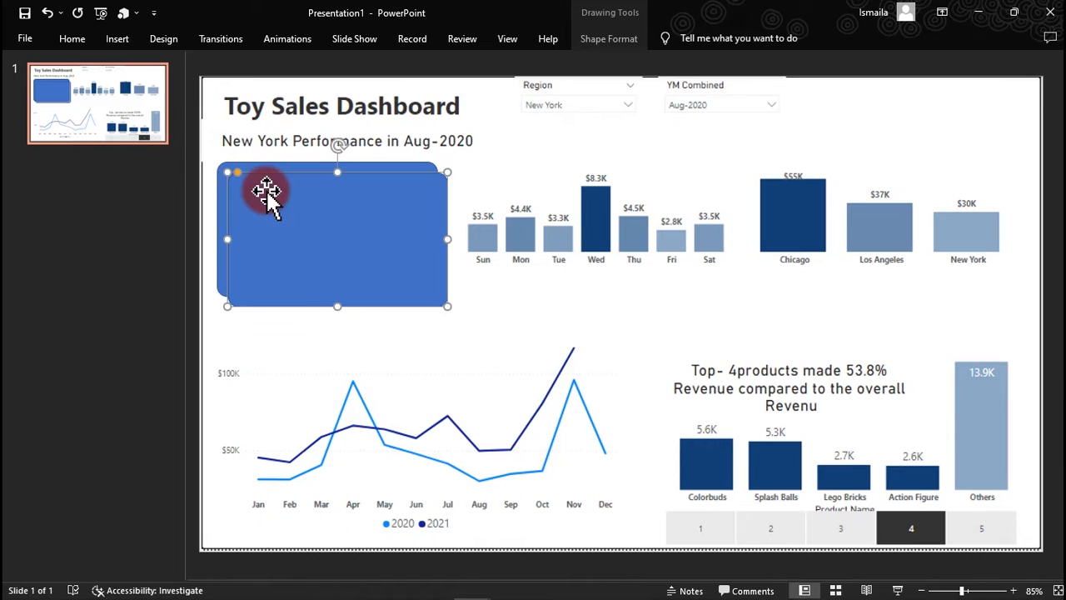
Step: Duplicate the Total Revenue rectangle, place the copy beside it, and widen it to cover both the weekday and city column charts
left_click_drag(270, 200, 534, 239)
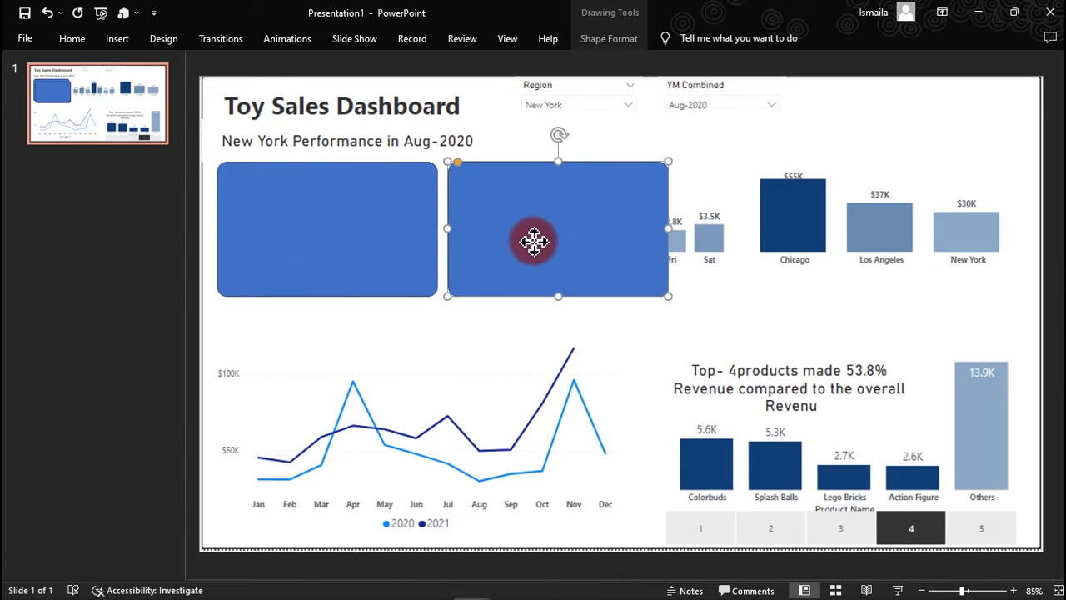
left_click_drag(671, 229, 1023, 245)
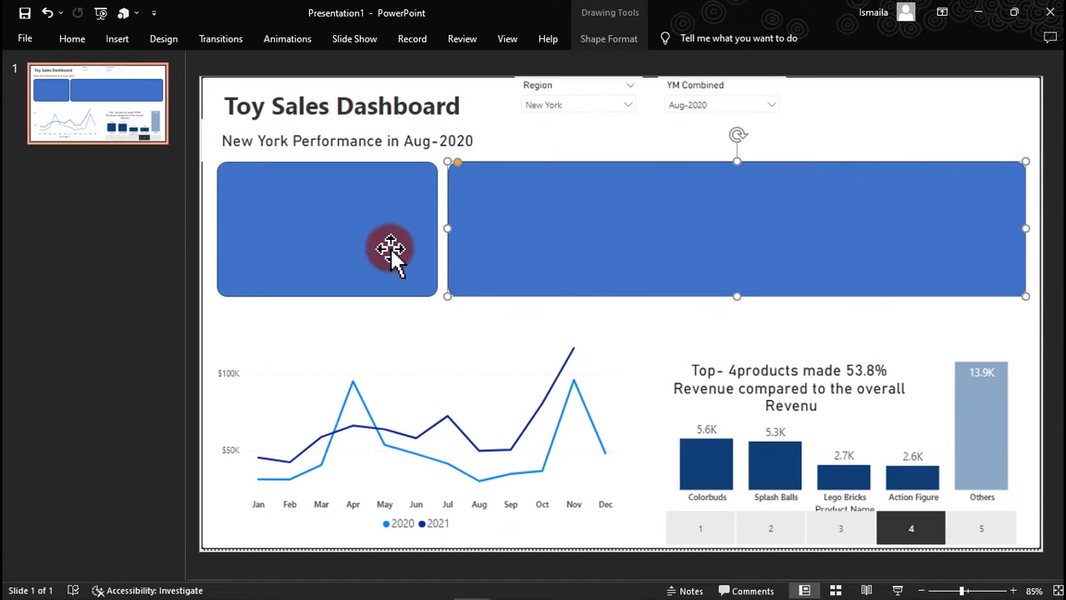
Step: Duplicate the small upper card over the line chart, enlarge it to cover the whole chart, and reduce its corner rounding
left_click(364, 252)
key("ctrl+d")
left_click_drag(365, 249, 352, 400)
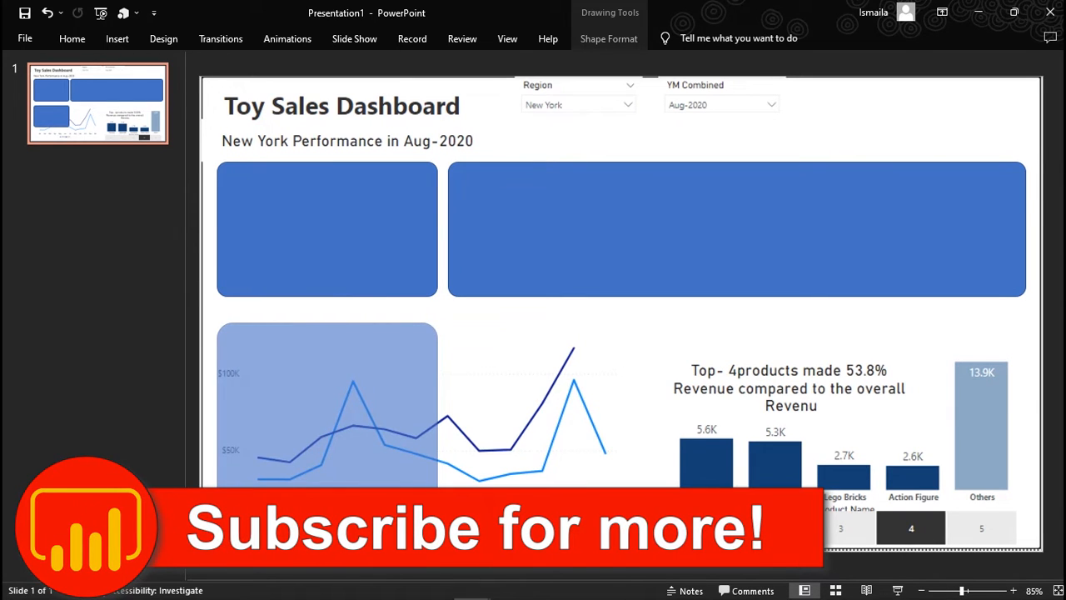
left_click(432, 425)
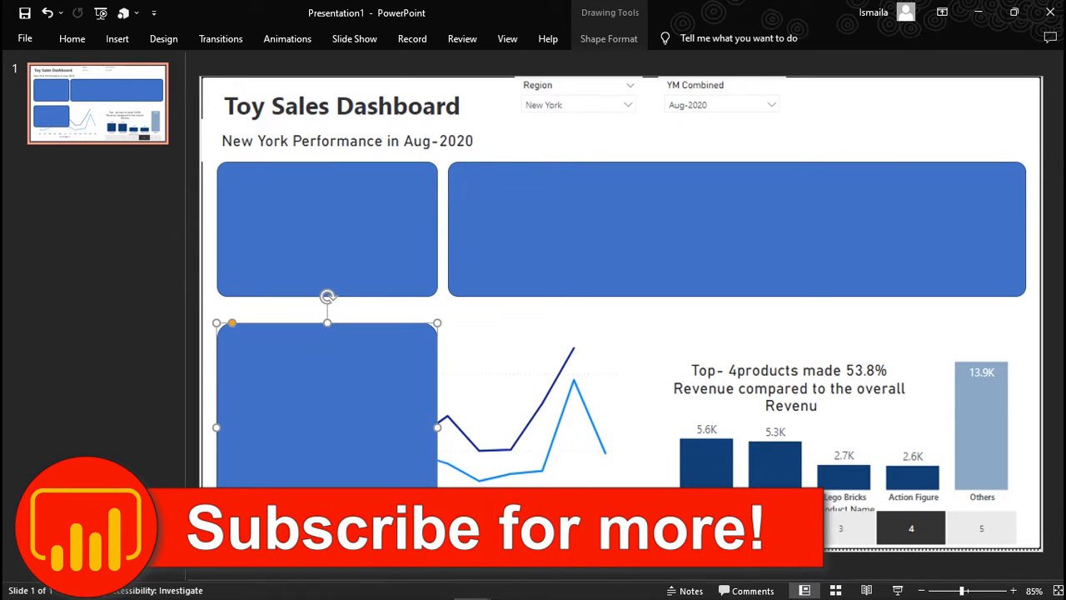
left_click_drag(435, 426, 634, 428)
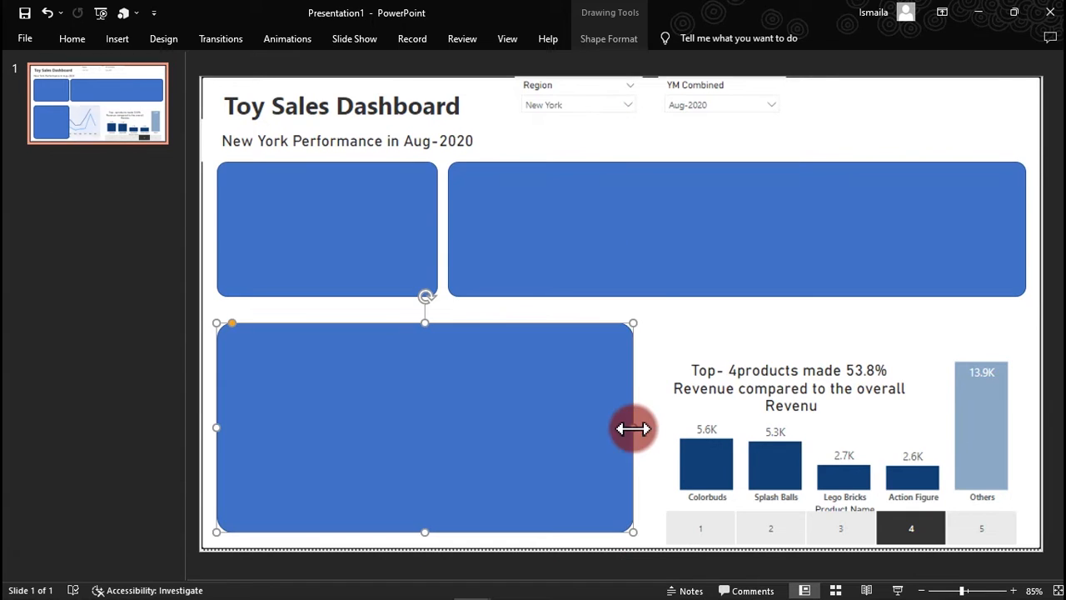
left_click(229, 324)
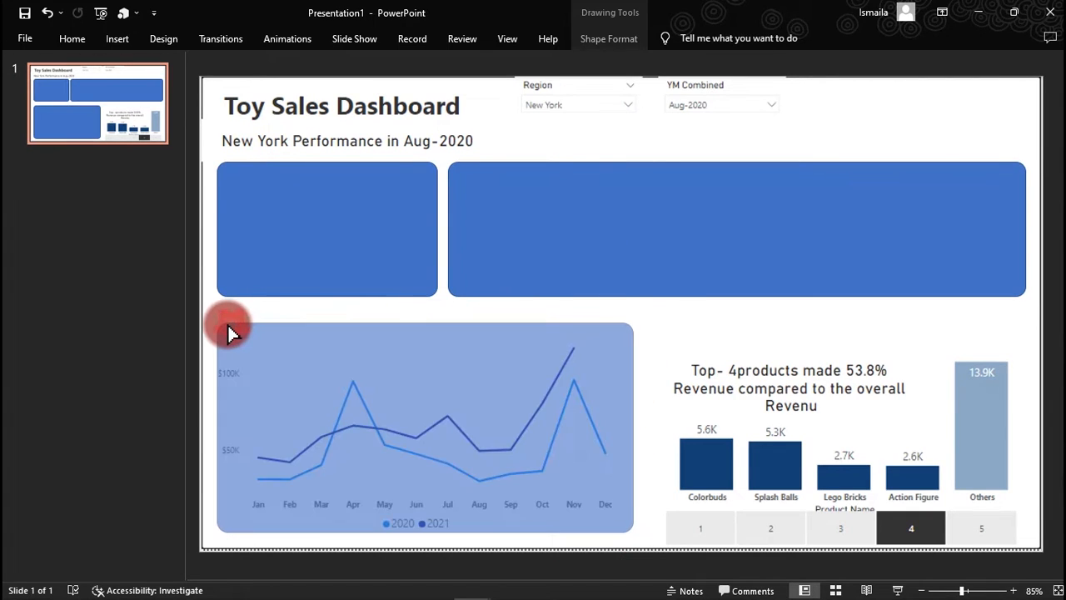
left_click_drag(228, 323, 227, 323)
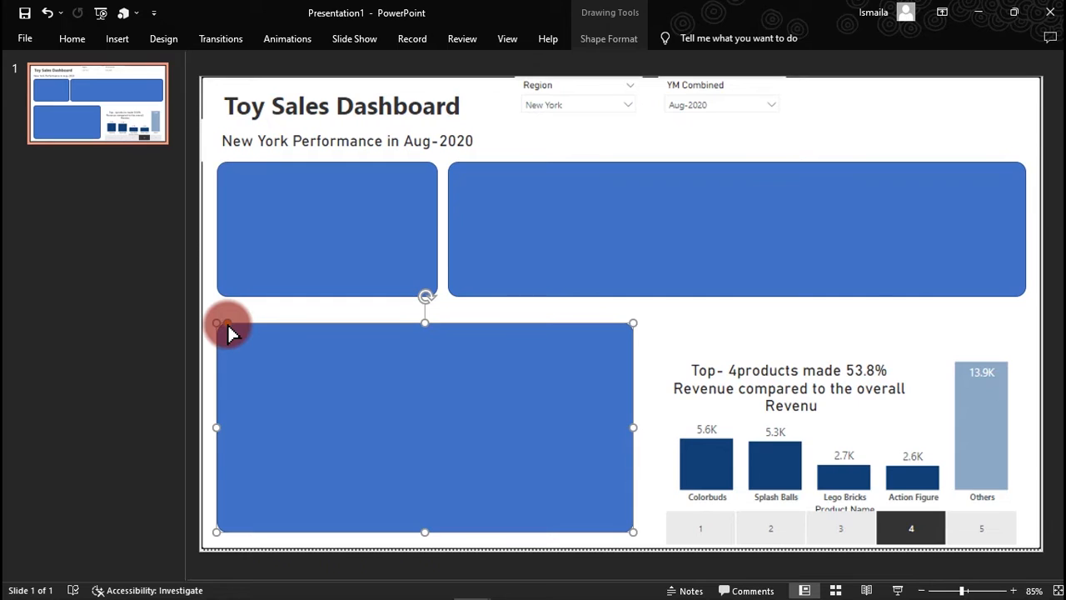
Step: Copy the line chart card over the bar chart, fitting its width to the upper card's outer edge with a narrow gap between cards
scroll(231, 333, "down", 2)
left_click_drag(357, 416, 775, 262)
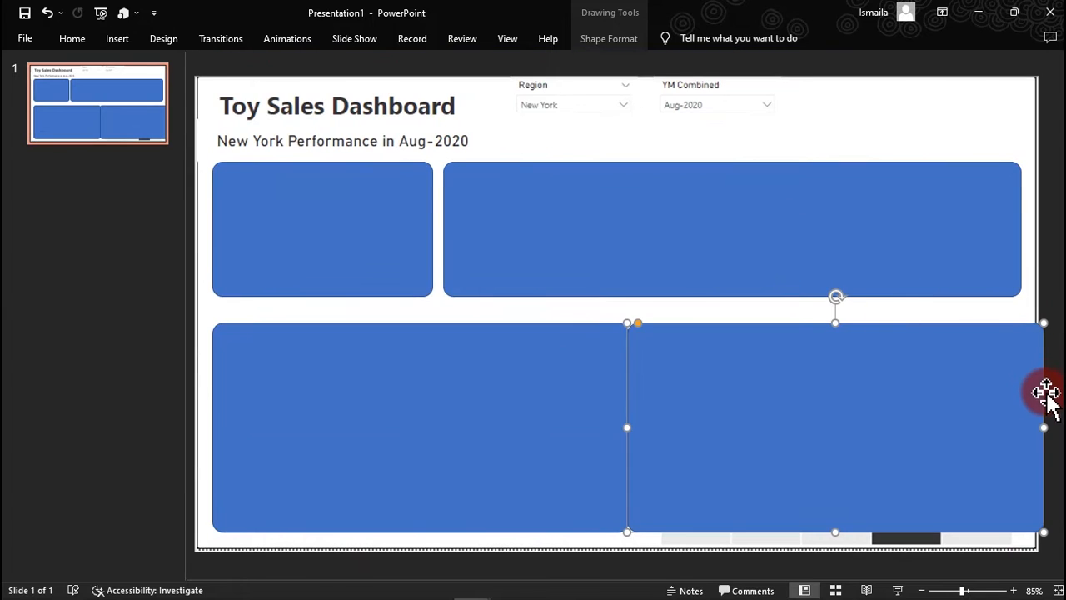
left_click_drag(1042, 426, 1020, 425)
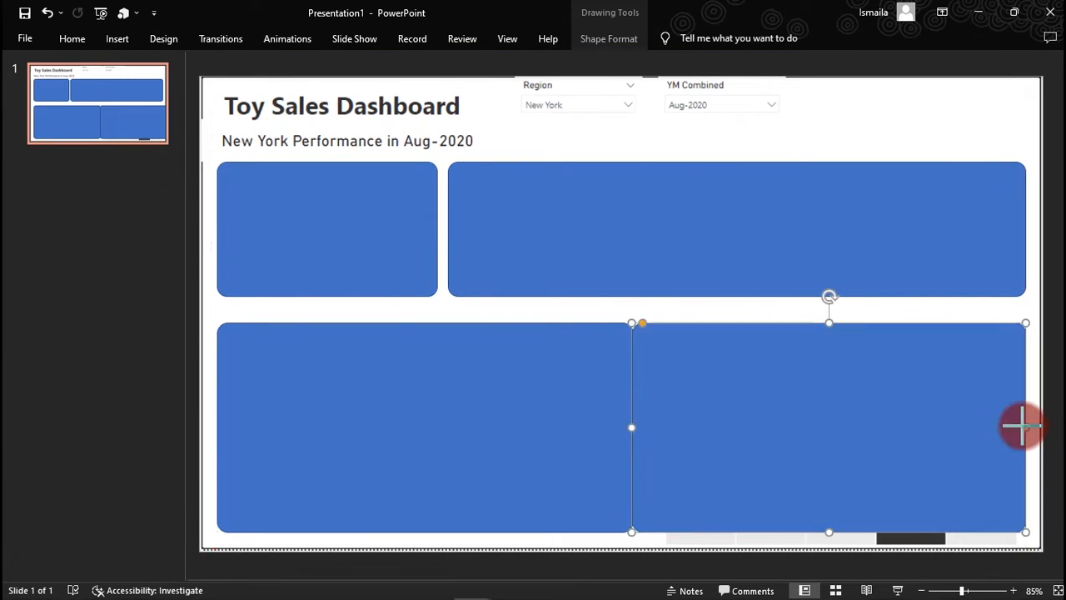
left_click_drag(633, 427, 645, 428)
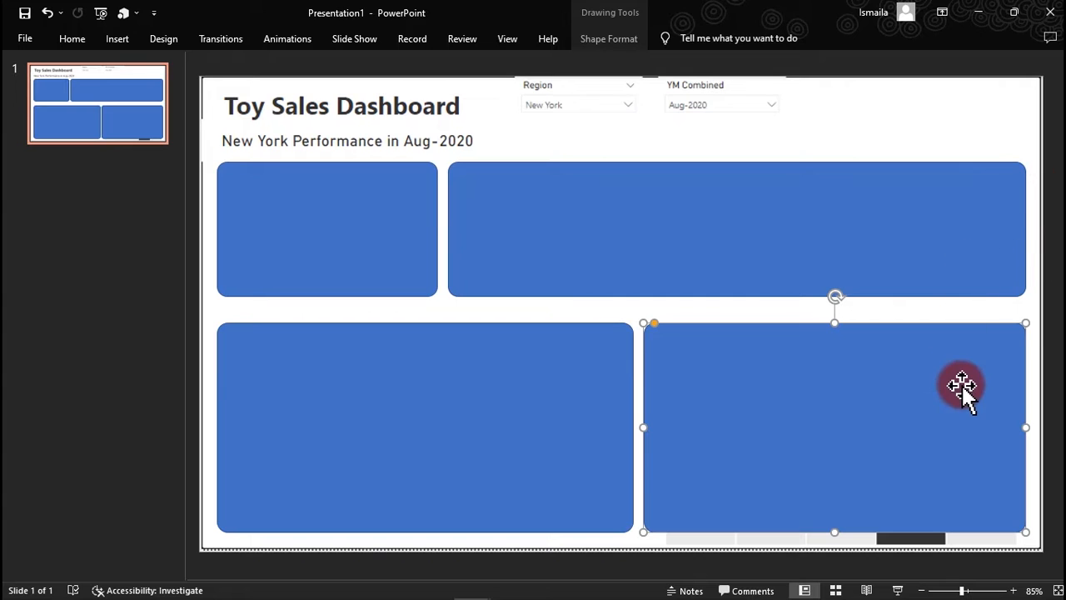
Step: Delete the dashboard screenshot behind the cards
left_click_drag(713, 125, 709, 144)
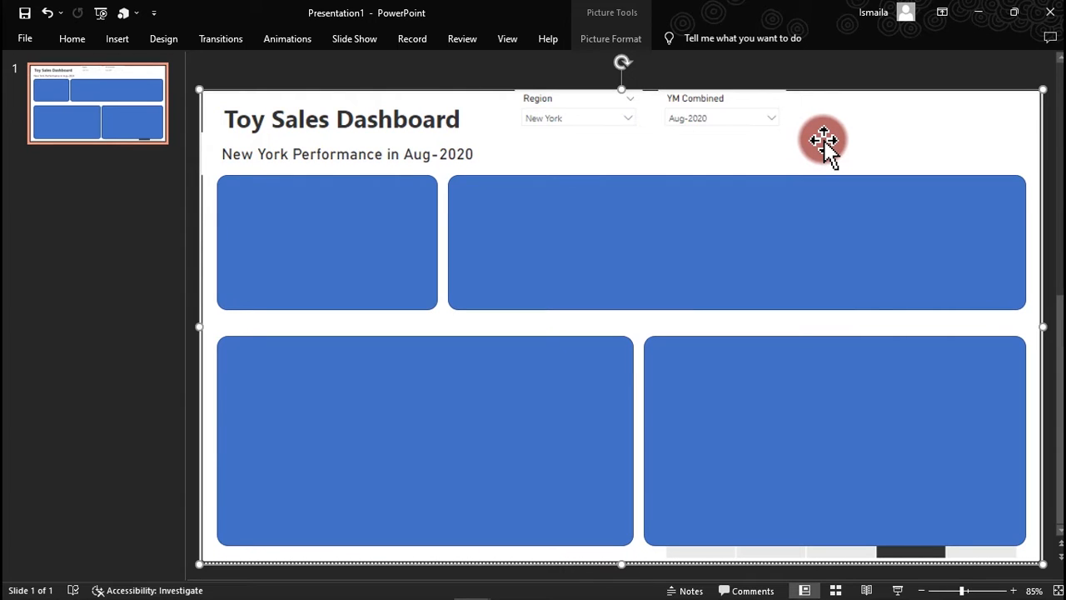
key("Delete")
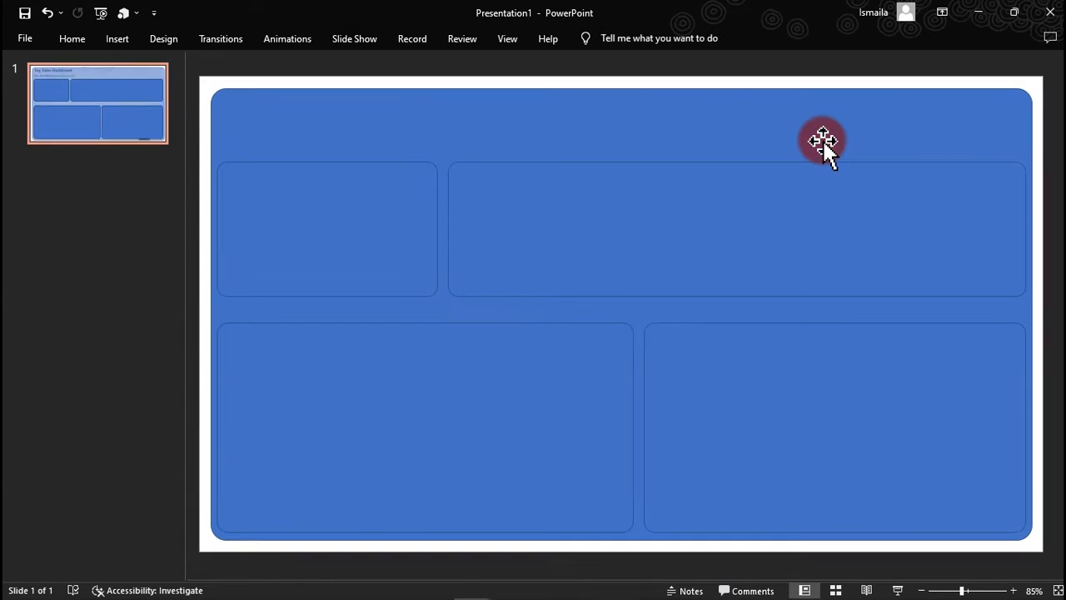
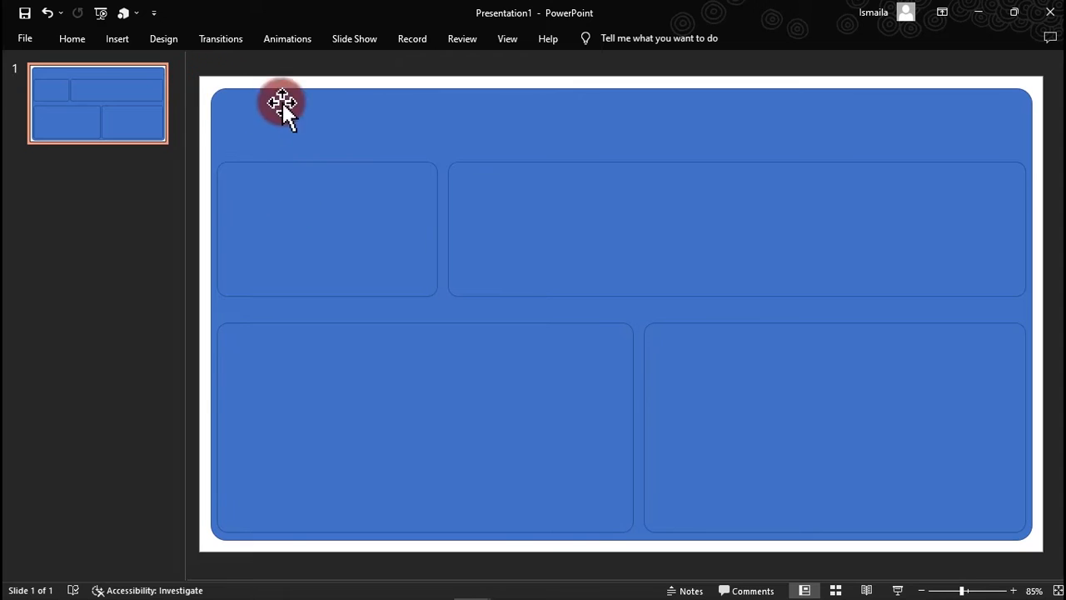
Step: Format the slide background with a solid fill of custom color #432371 at 30% transparency
right_click(204, 87)
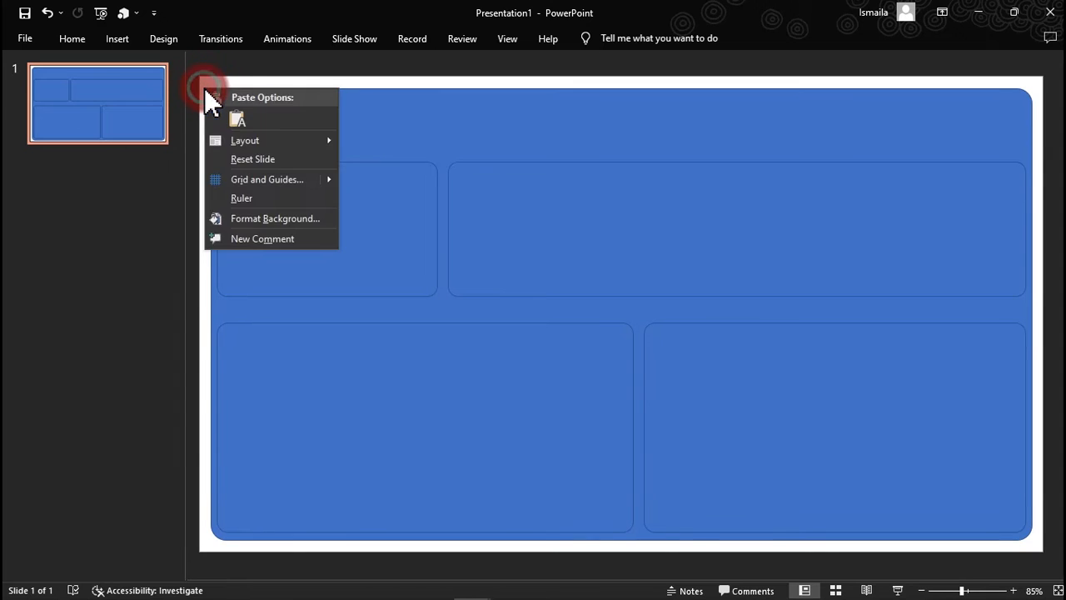
left_click(268, 219)
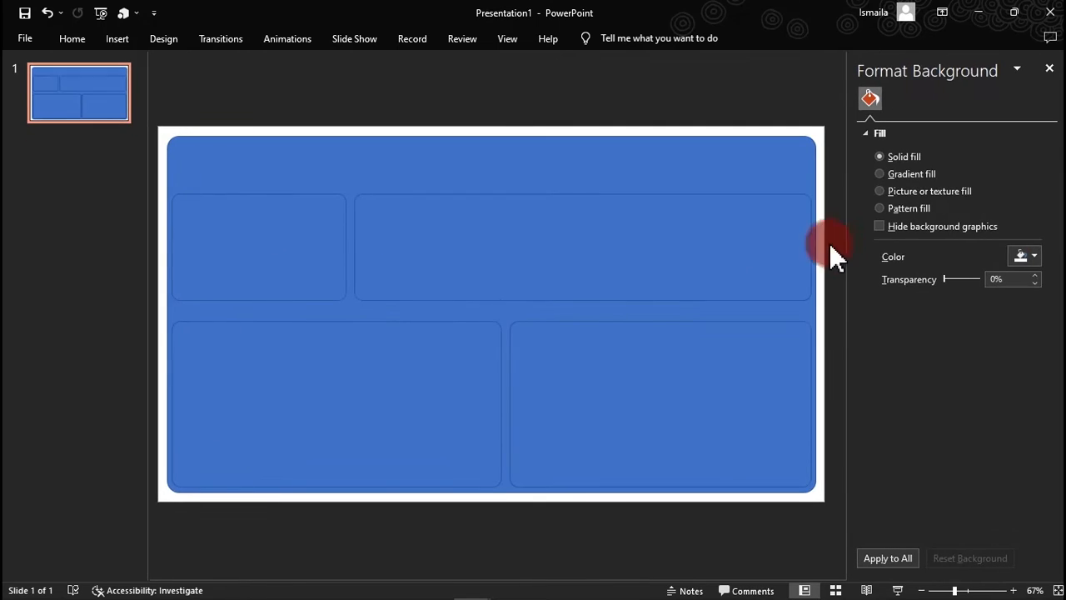
left_click_drag(949, 73, 427, 142)
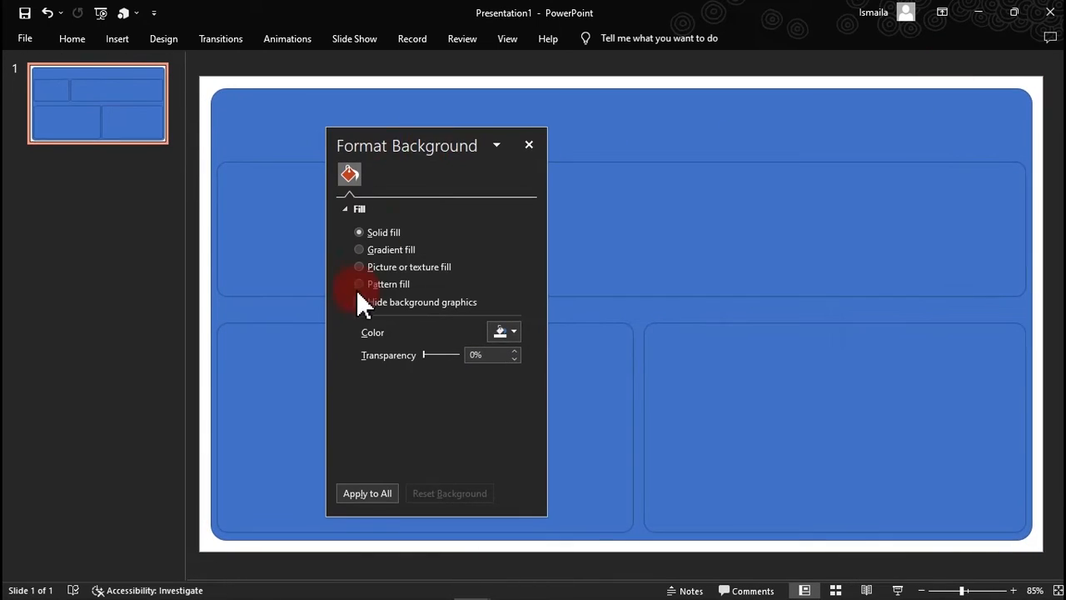
left_click(510, 331)
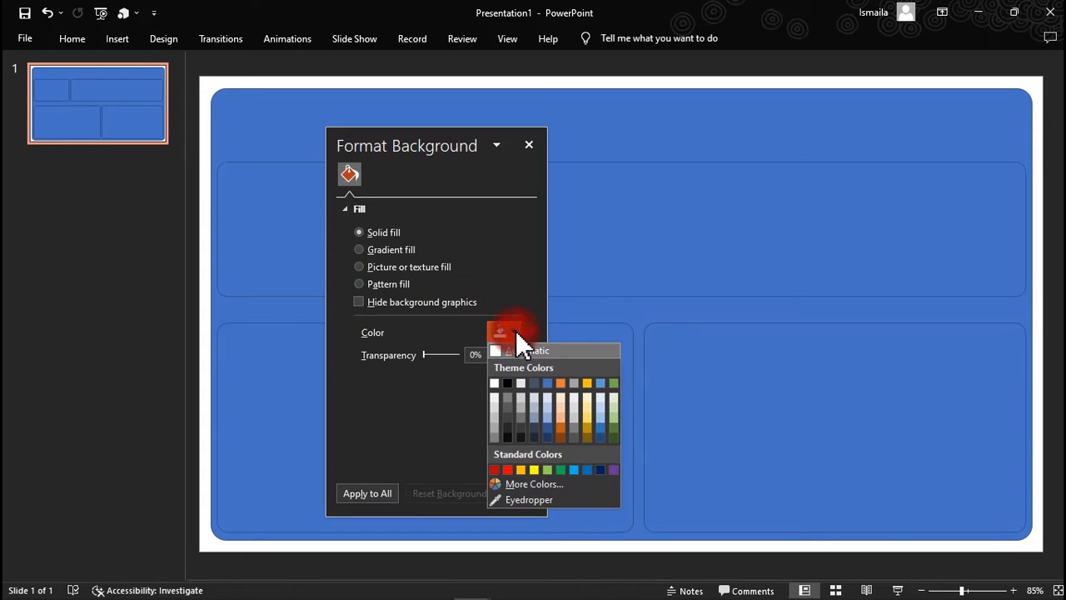
left_click(539, 488)
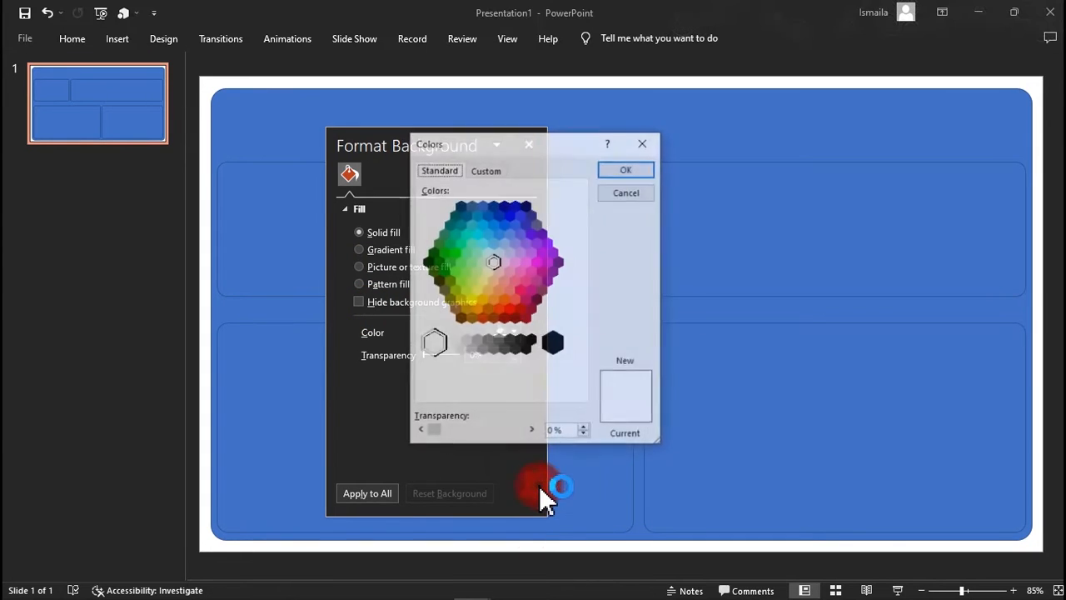
left_click(487, 169)
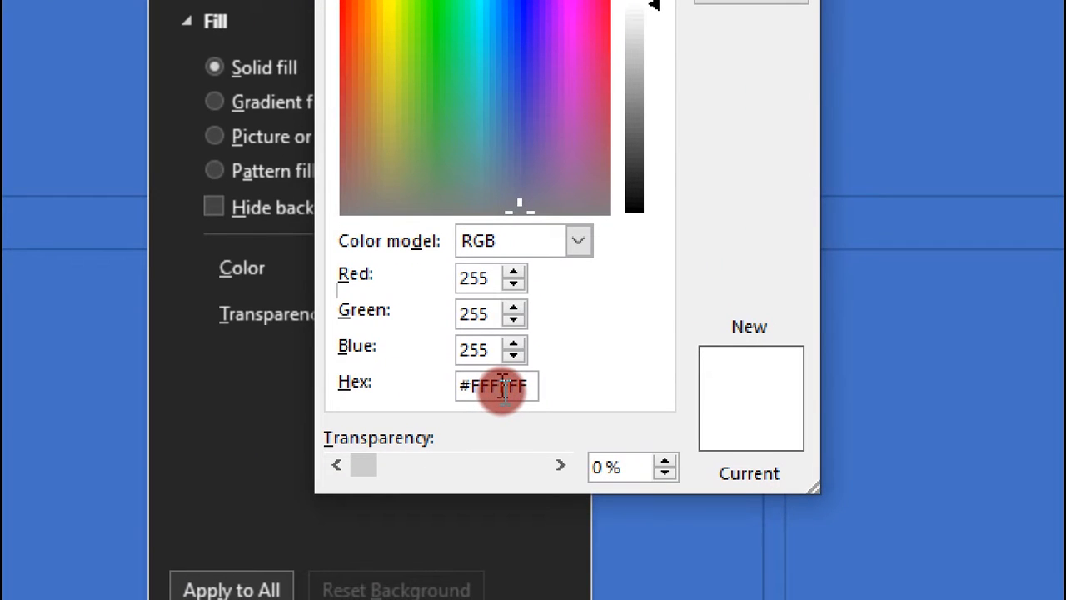
double_click(503, 390)
type("#432771")
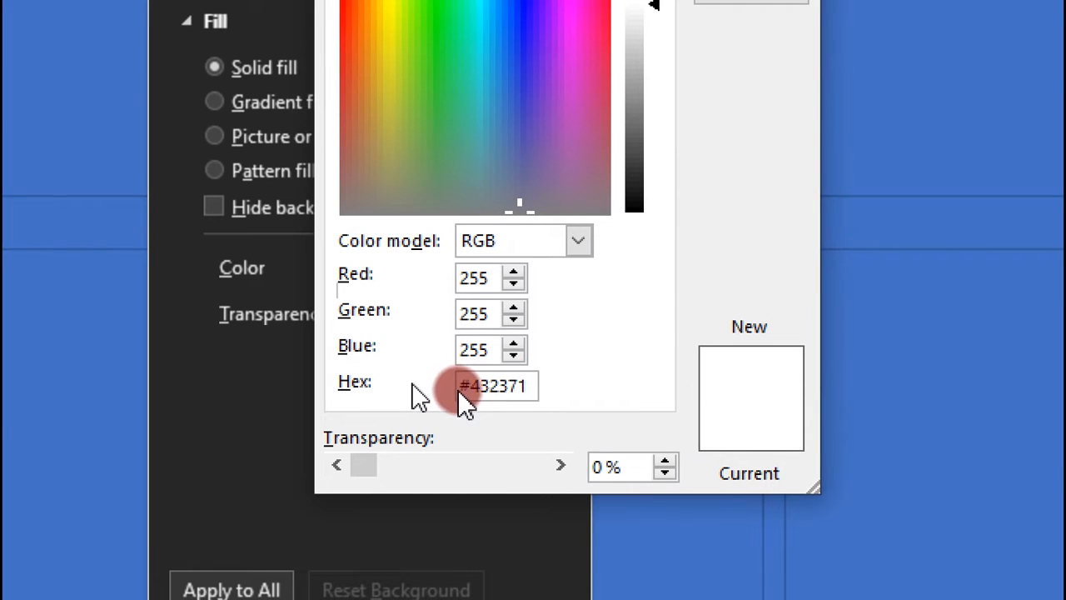
left_click(488, 350)
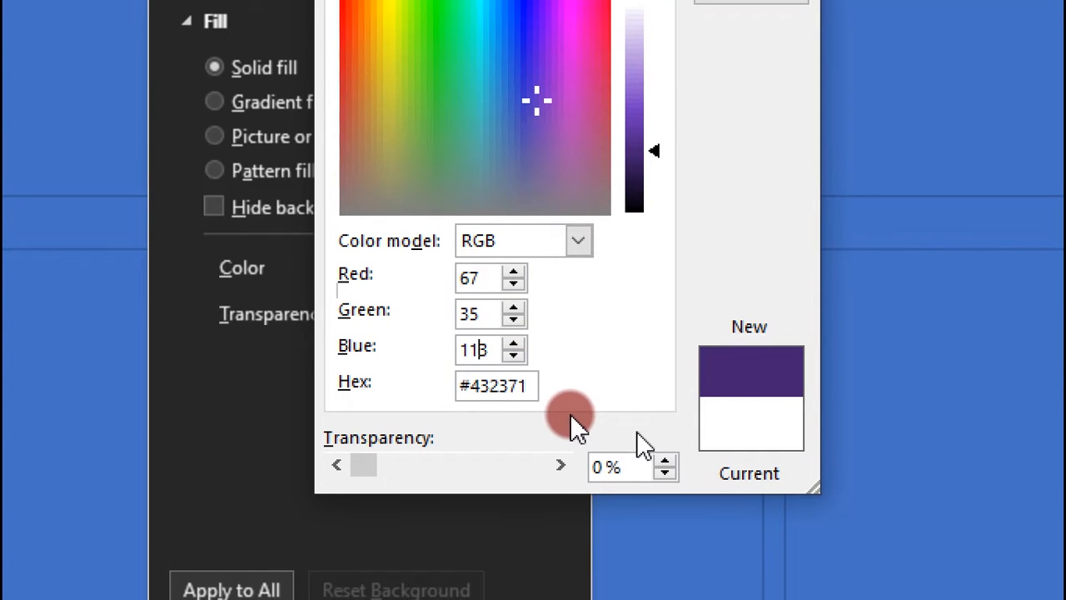
key("Return")
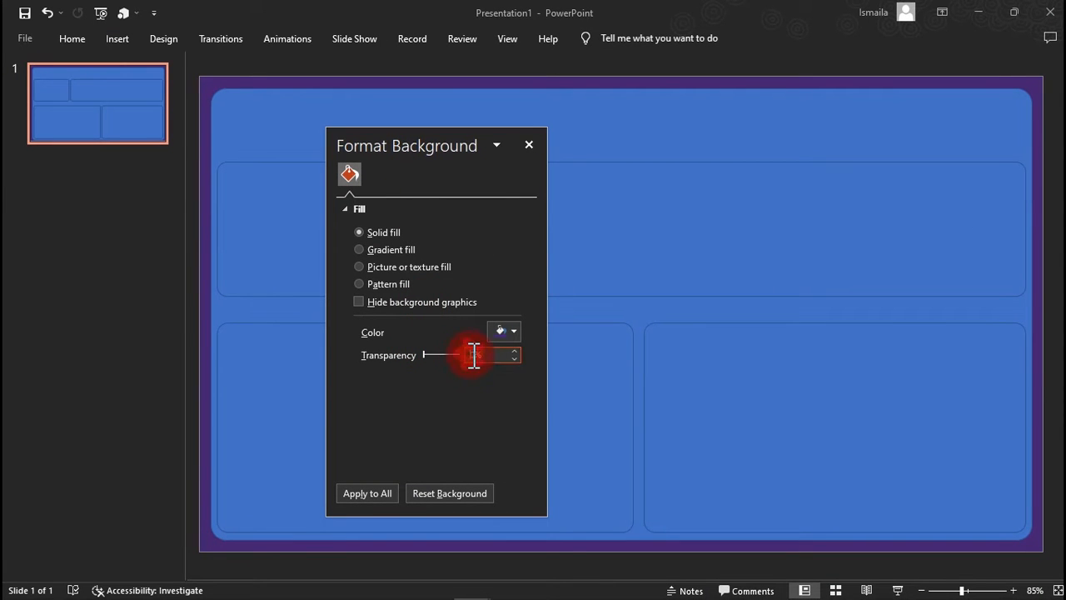
type("30")
key("Return")
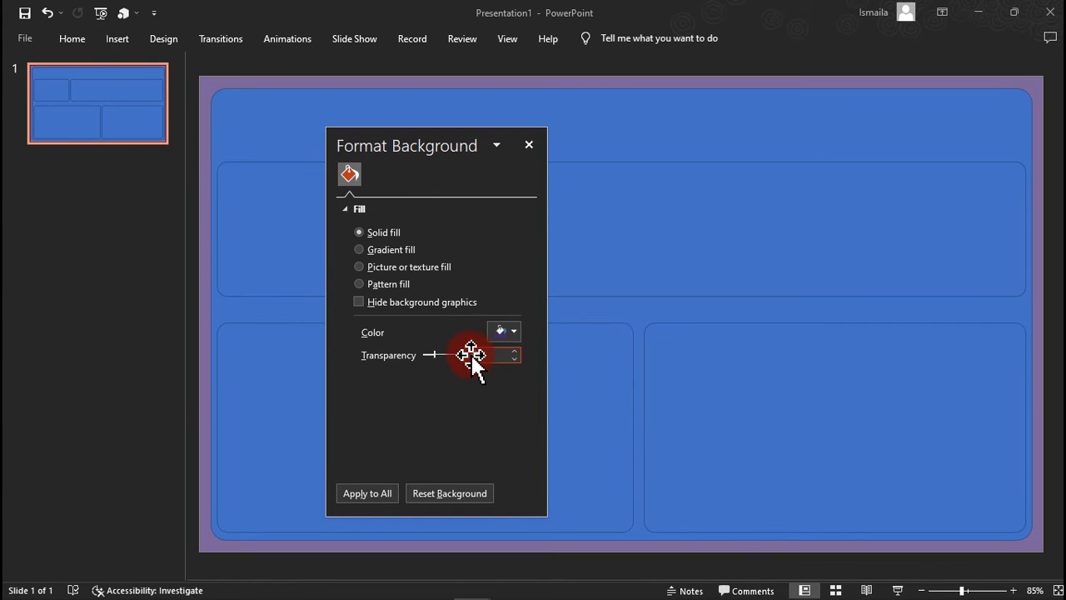
Step: Give the large rounded rectangle behind the cards a linear gradient fill running upward at 270°
left_click(652, 127)
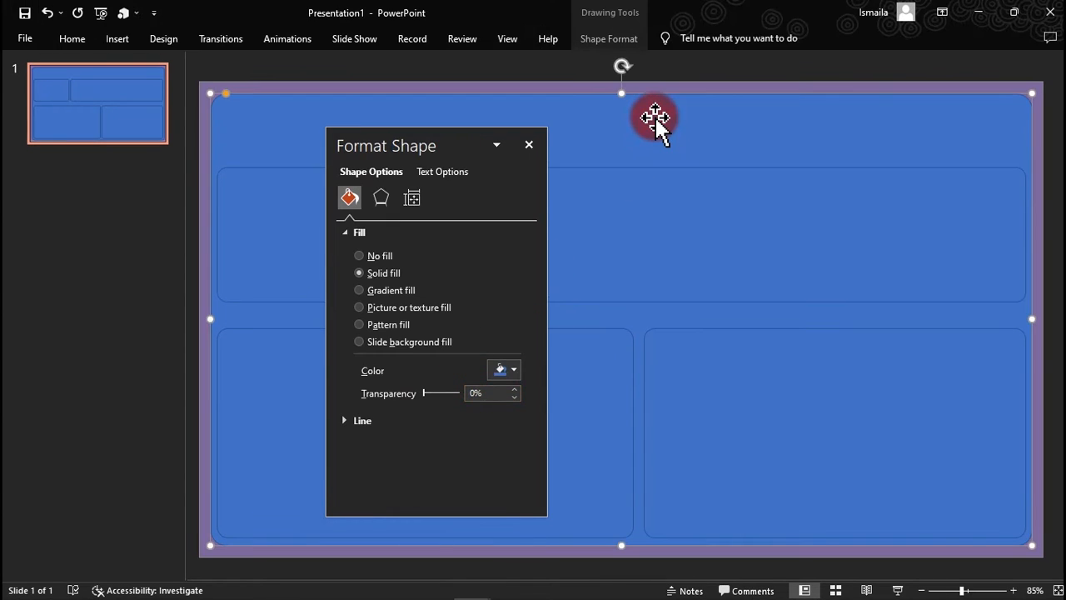
left_click(510, 369)
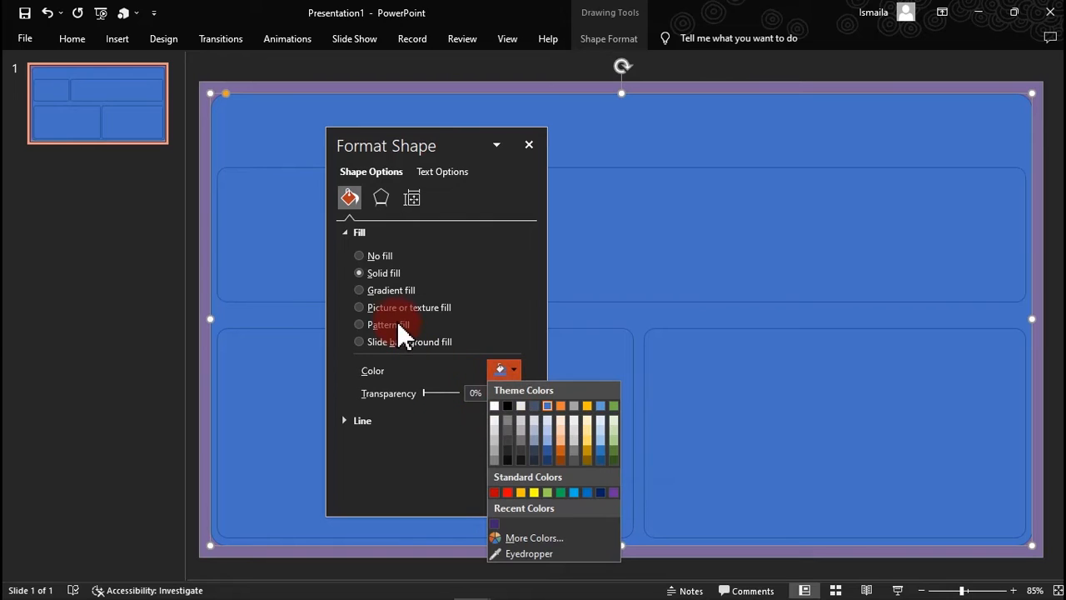
left_click(377, 289)
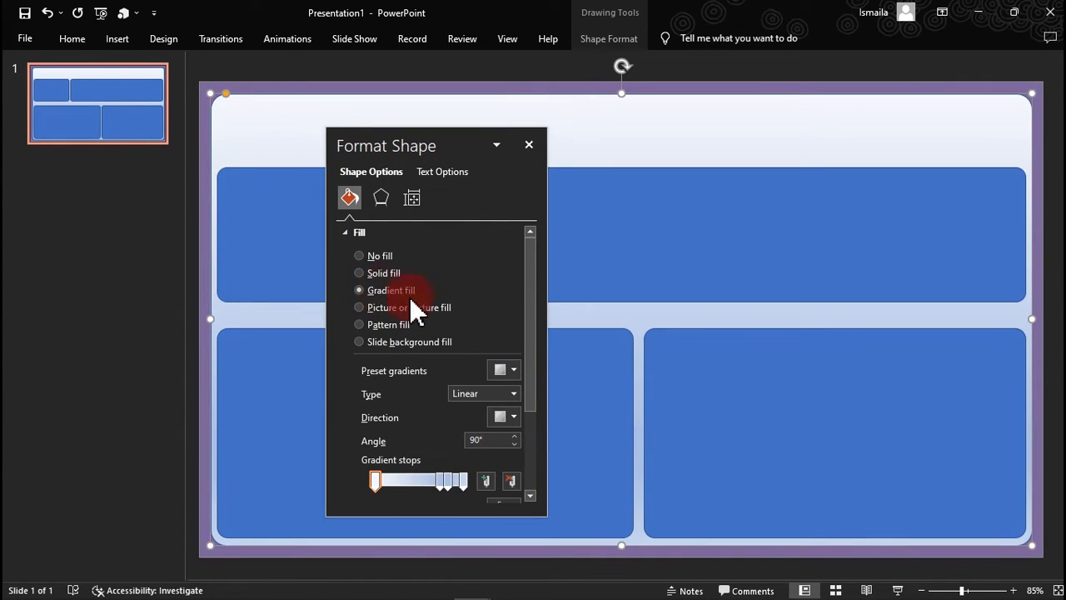
left_click(520, 368)
left_click(520, 369)
left_click(512, 416)
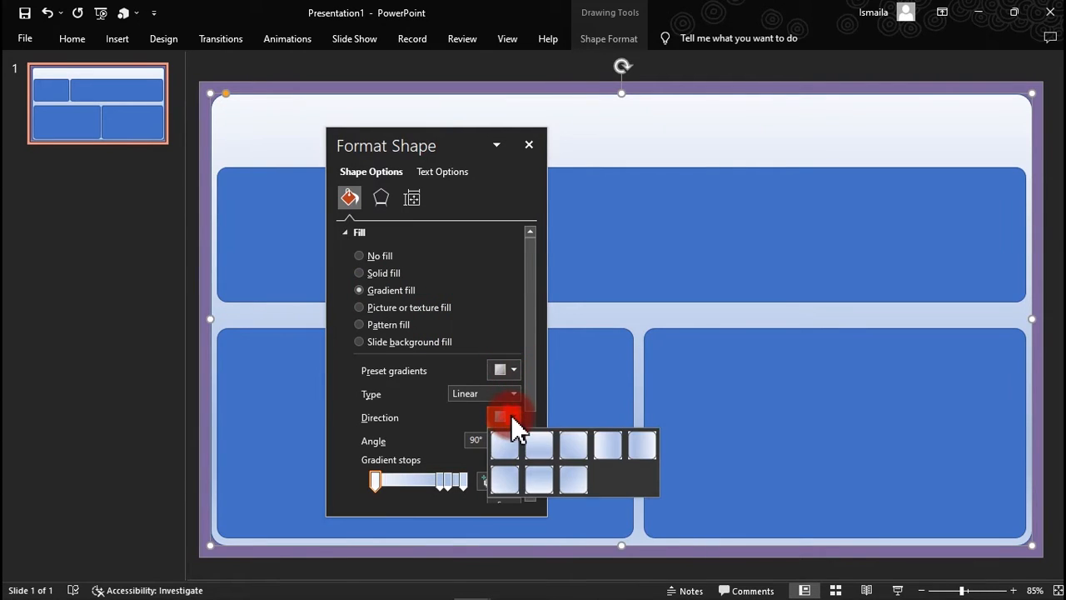
left_click(539, 481)
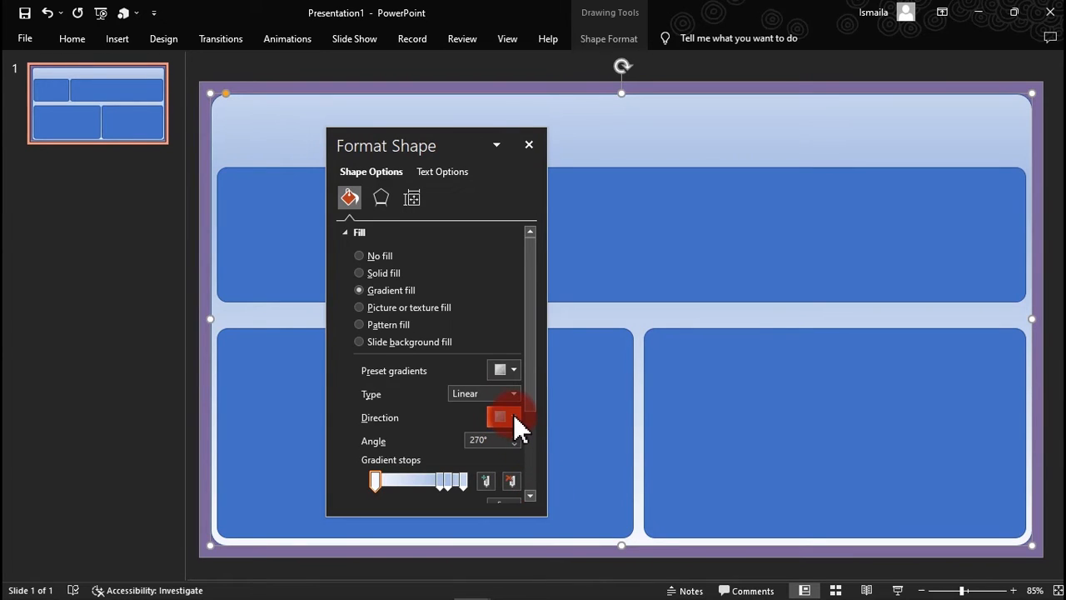
Step: Remove the third gradient stop from the large rectangle's fill and set the stop at 100% to white
left_click(448, 481)
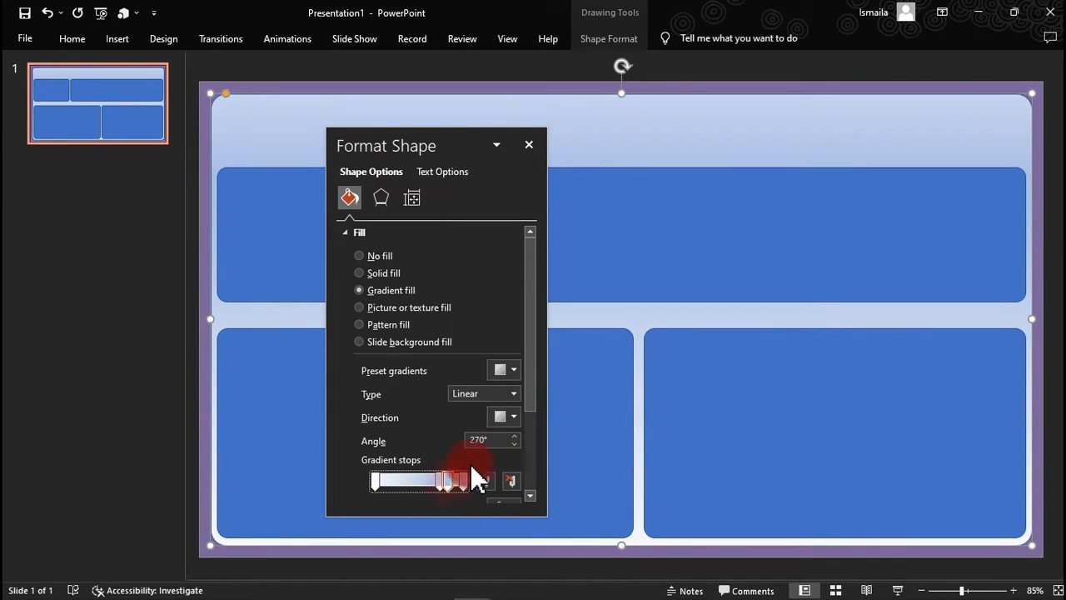
left_click(511, 481)
left_click(514, 481)
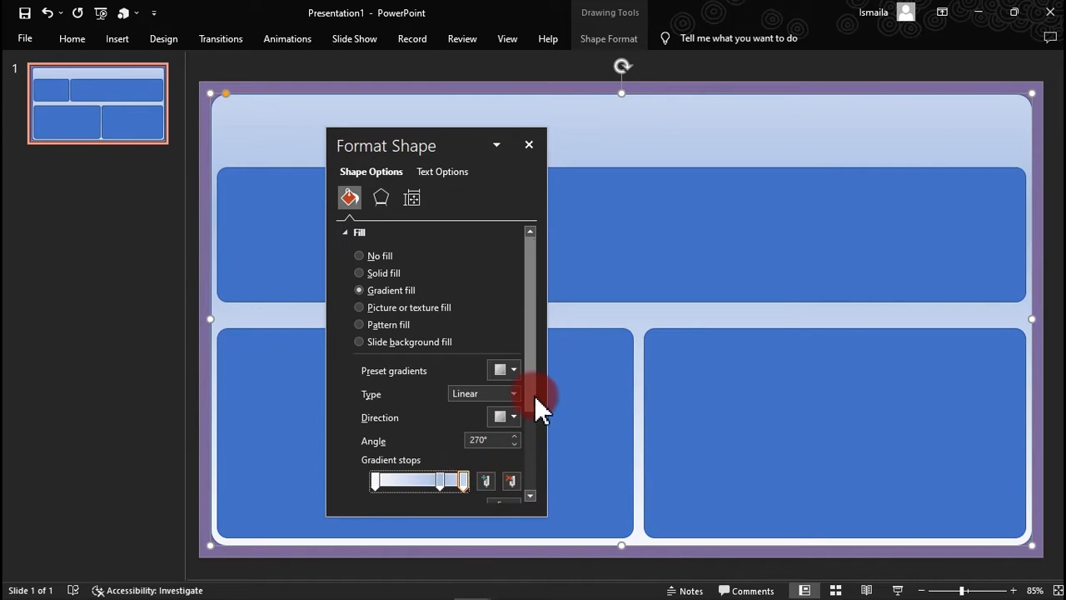
scroll(534, 393, "down", 2)
left_click(504, 426)
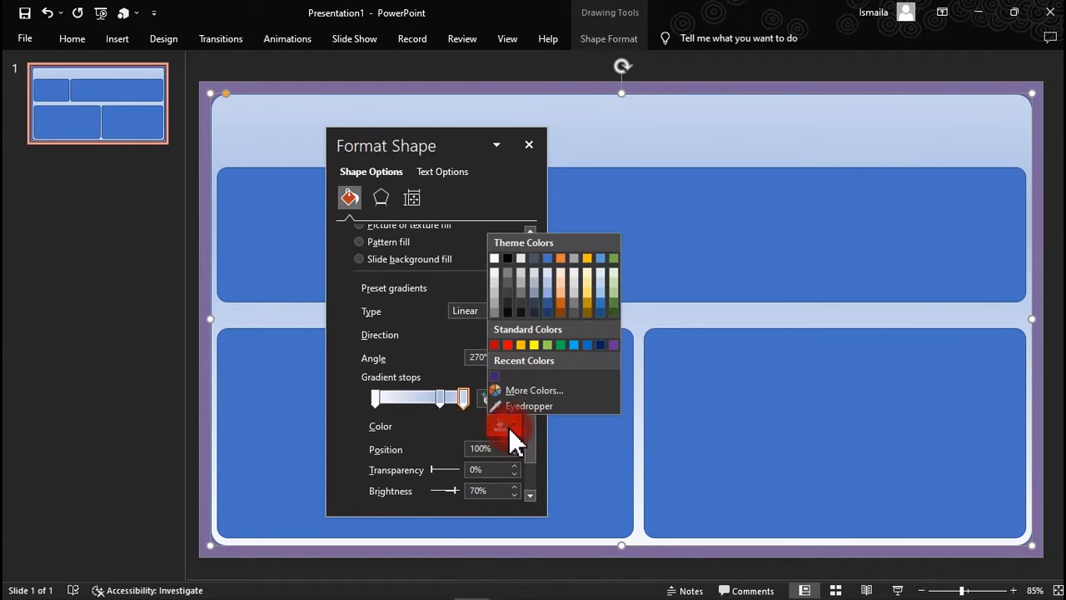
left_click(495, 255)
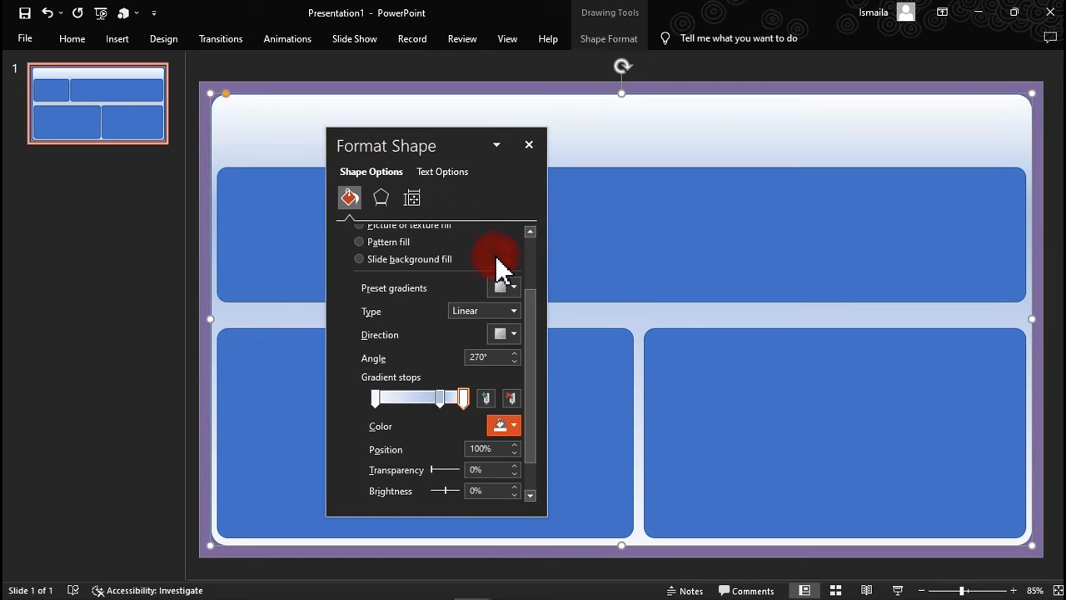
left_click(506, 336)
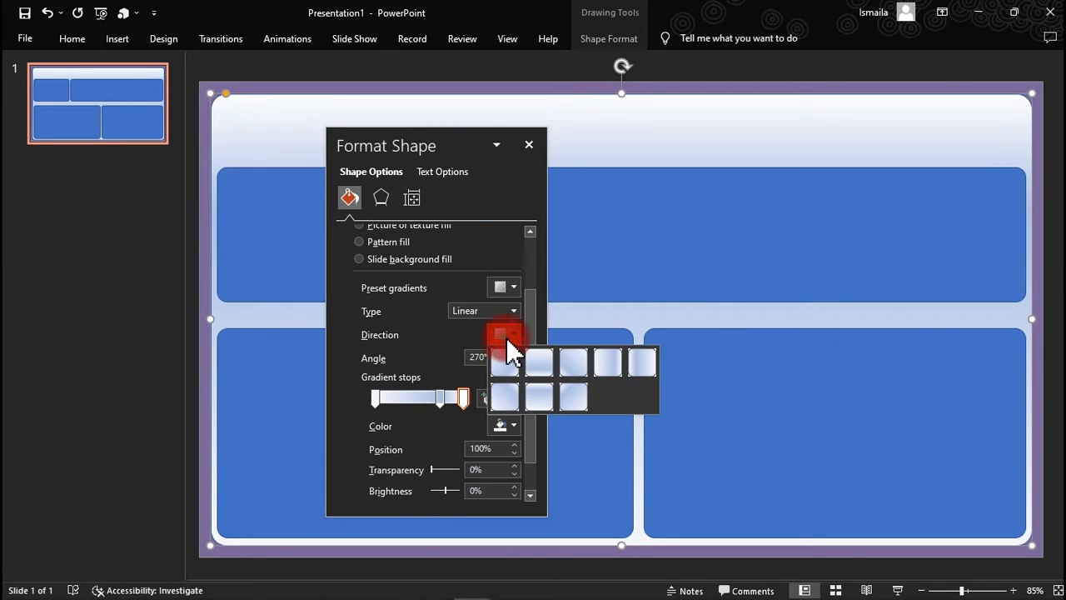
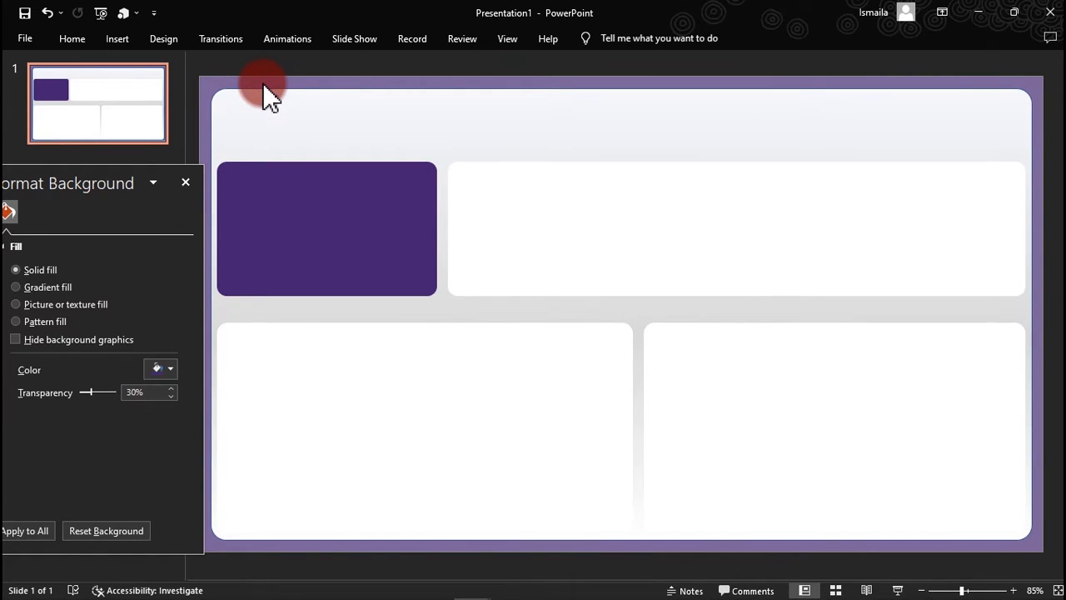
Step: Switch to the other open PowerPoint presentation containing the finished background design with the AMEX KidsToys logo
left_click(616, 212)
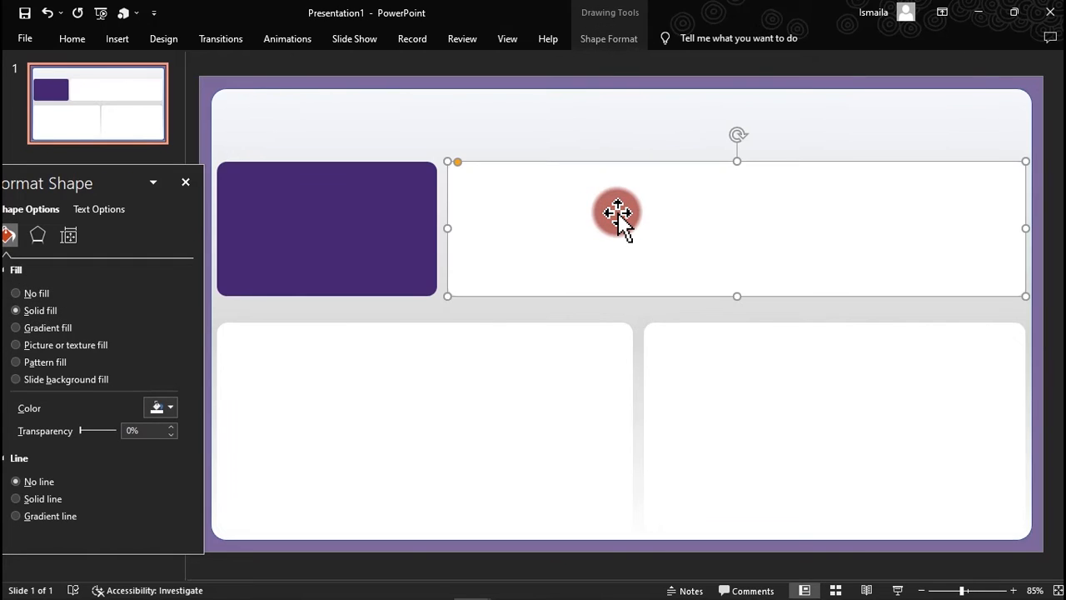
mouse_move(238, 586)
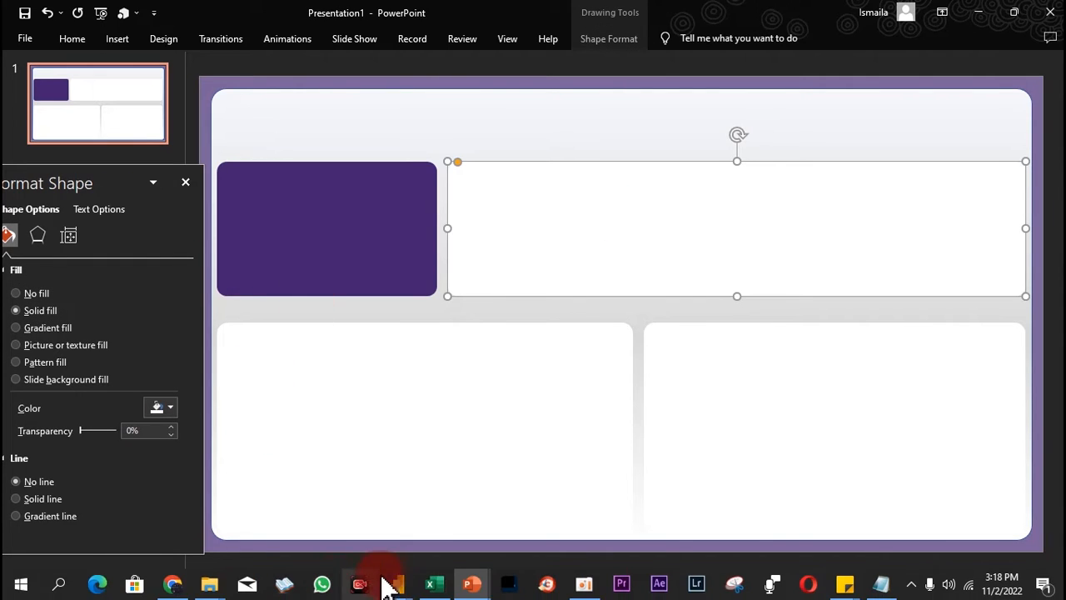
left_click(473, 587)
left_click(409, 535)
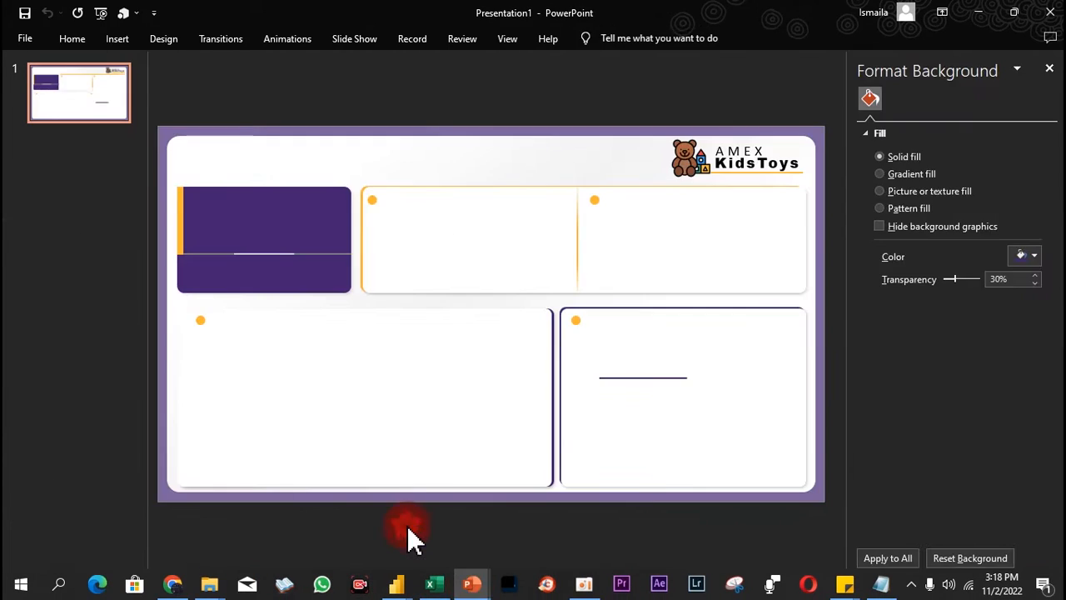
Step: Copy the AMEX KidsToys logo from the finished presentation and paste it into the upper-right corner of the working slide
left_click(725, 185)
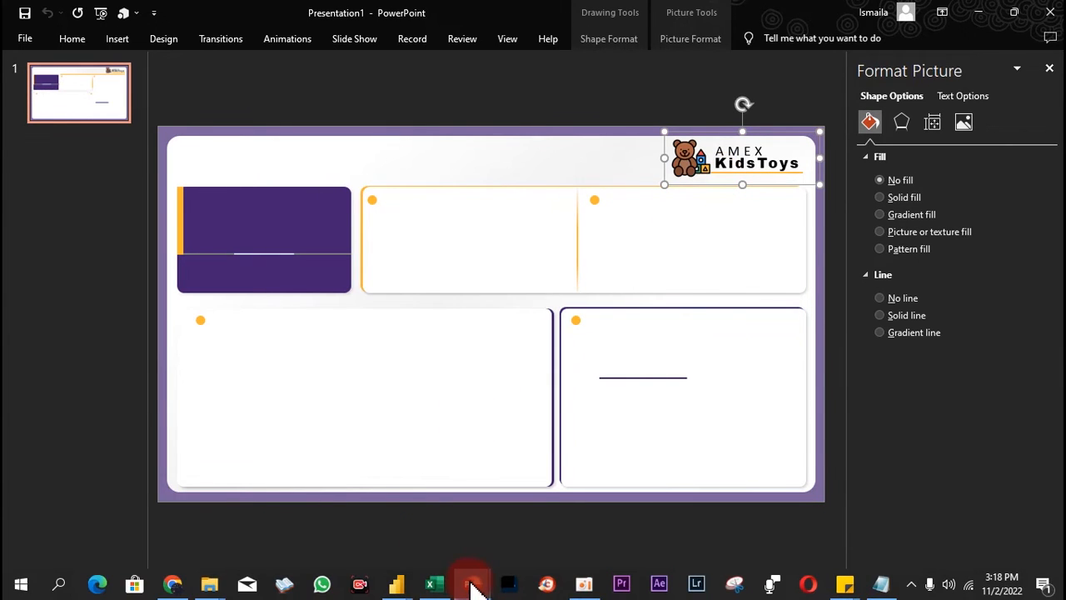
left_click(472, 586)
left_click(563, 514)
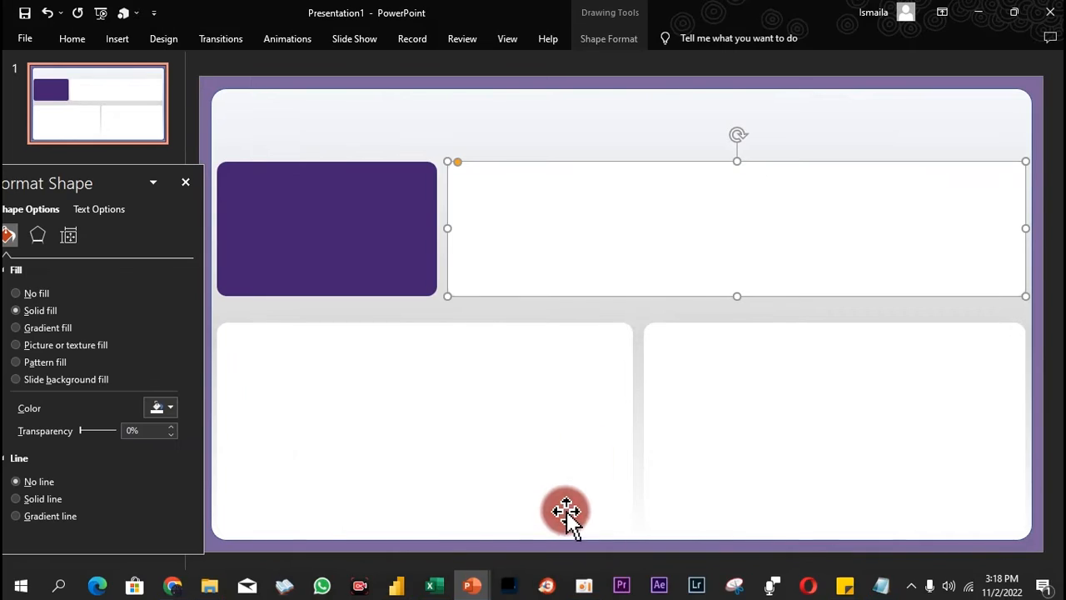
left_click_drag(678, 246, 681, 241)
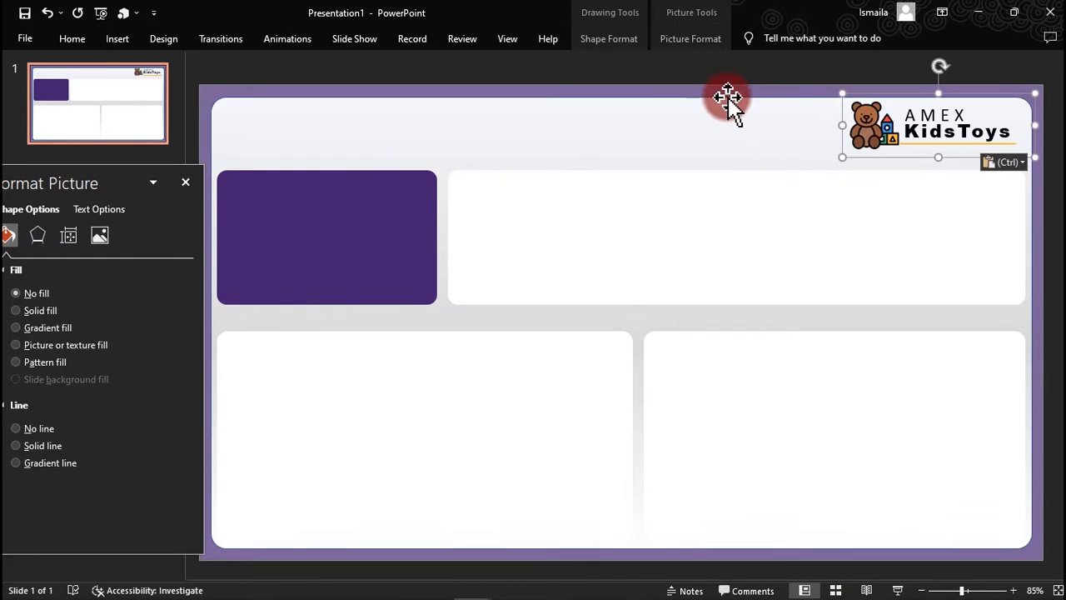
left_click(672, 100)
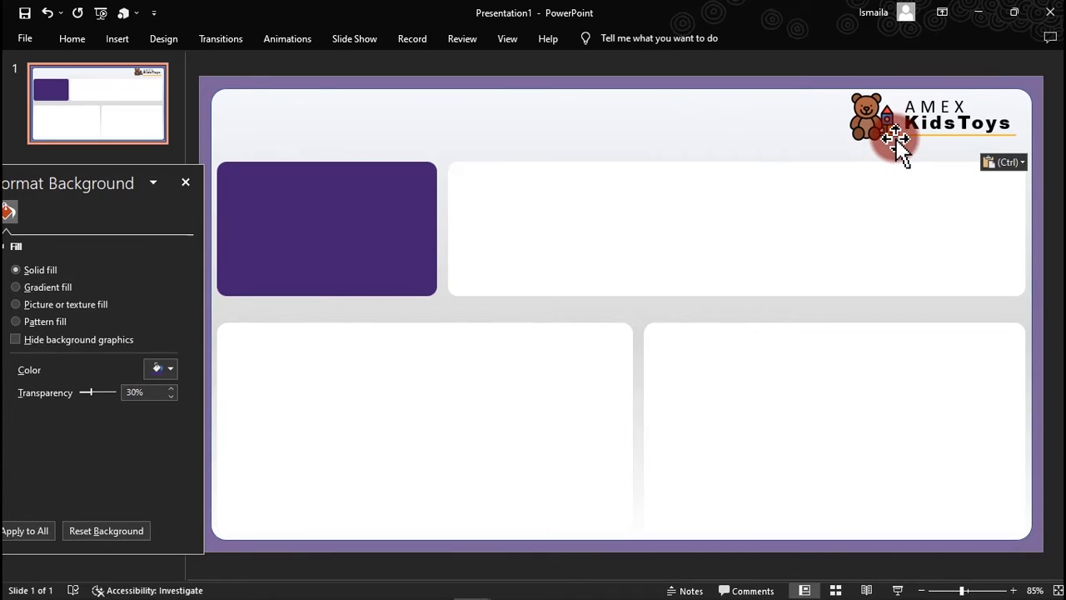
Step: Duplicate the wide white card in the upper row and offset the copy down and to the left of the original
left_click(716, 259)
key("ctrl+d")
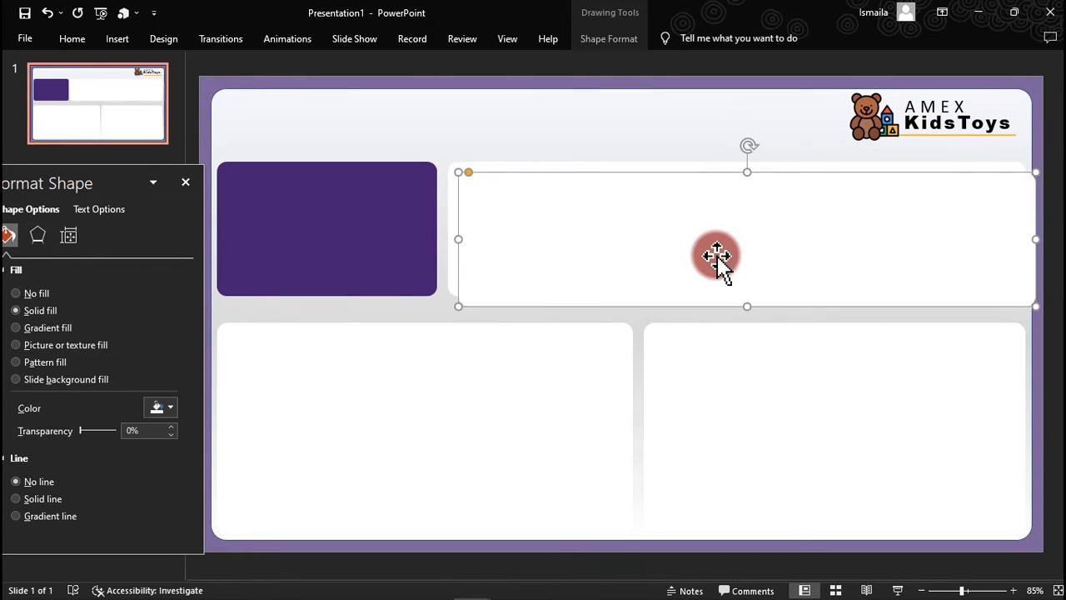
left_click_drag(717, 258, 697, 283)
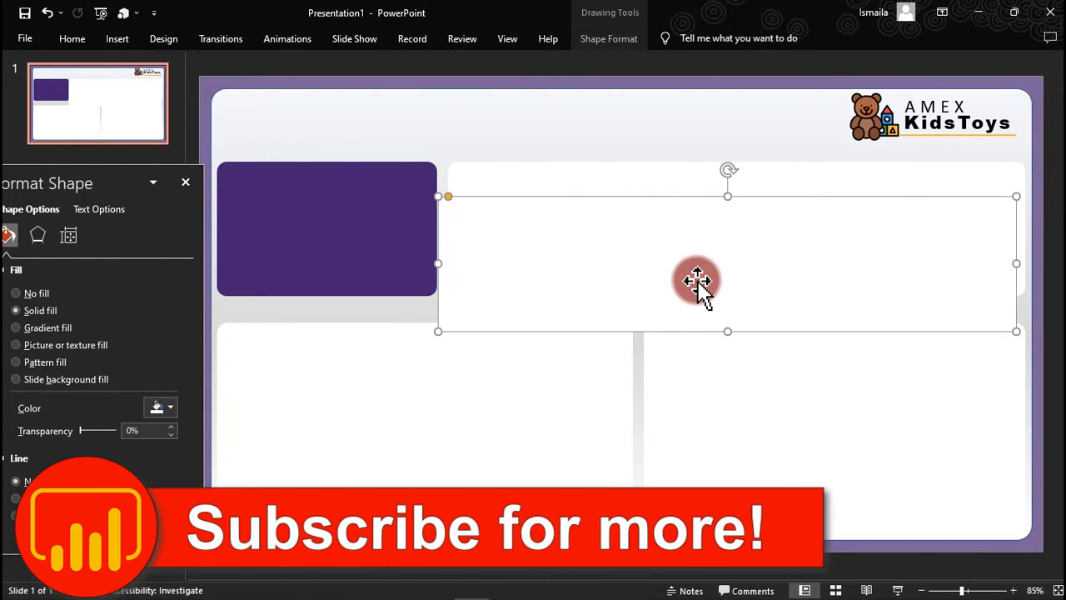
Step: Fill the duplicated wide card with the custom solid color #FFB632
left_click(165, 426)
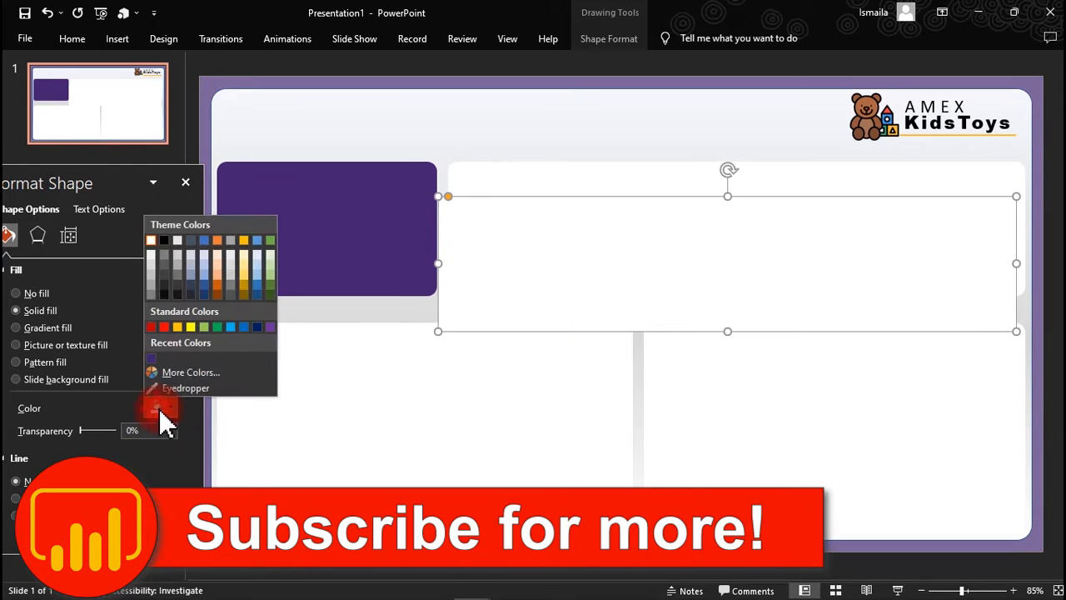
left_click(195, 368)
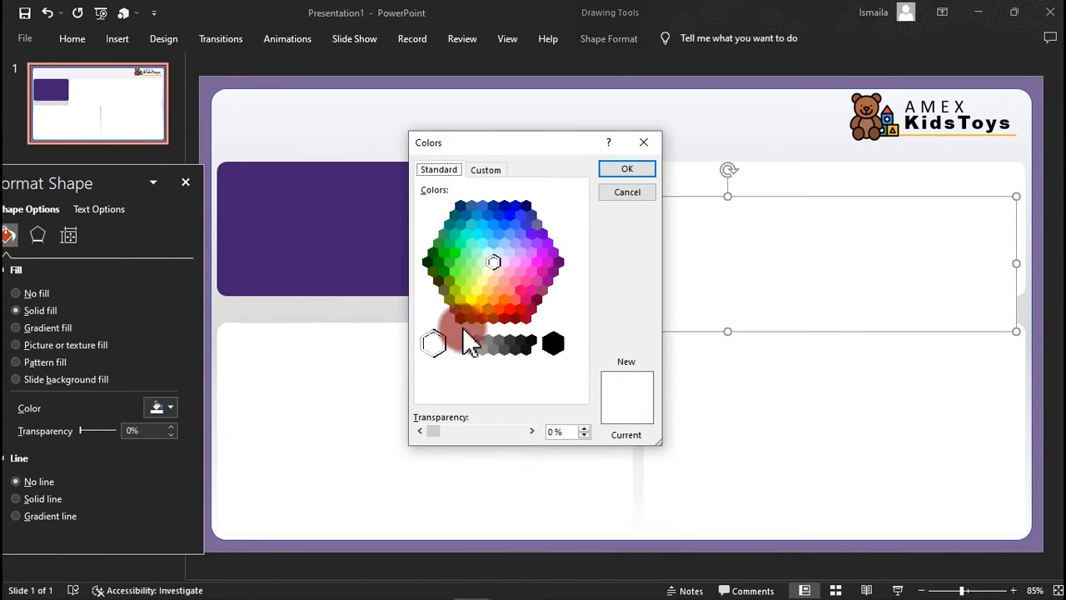
left_click(478, 170)
left_click(500, 391)
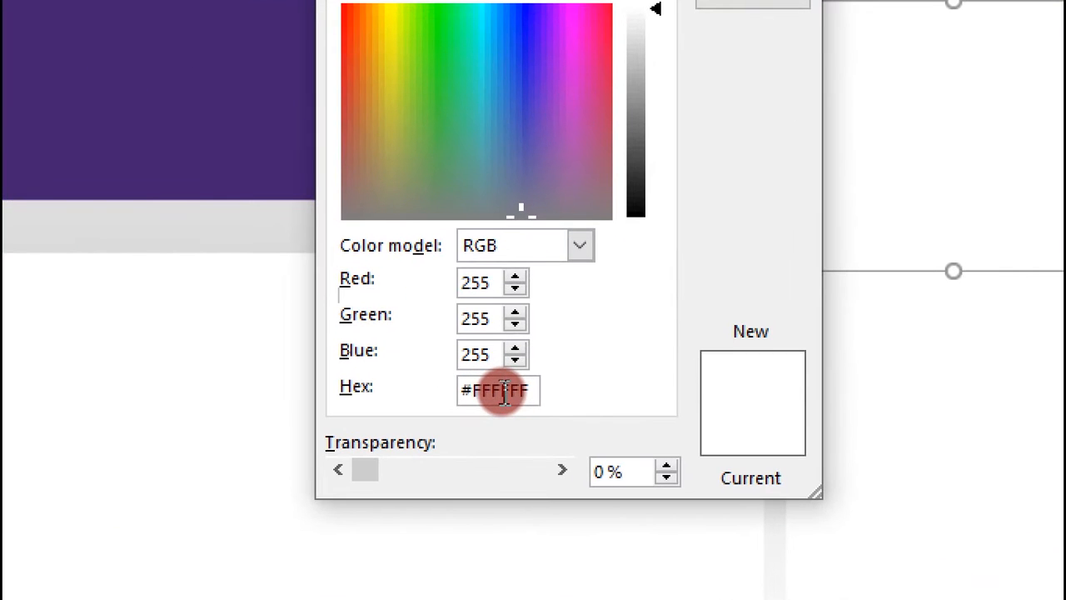
double_click(500, 391)
type("FFB632")
left_click(475, 358)
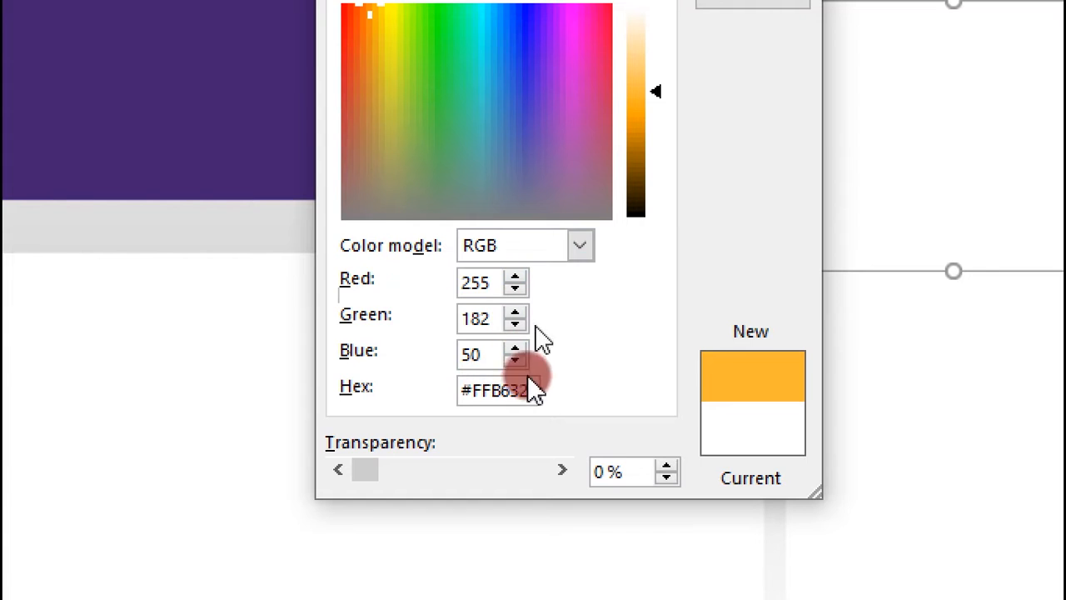
key("Return")
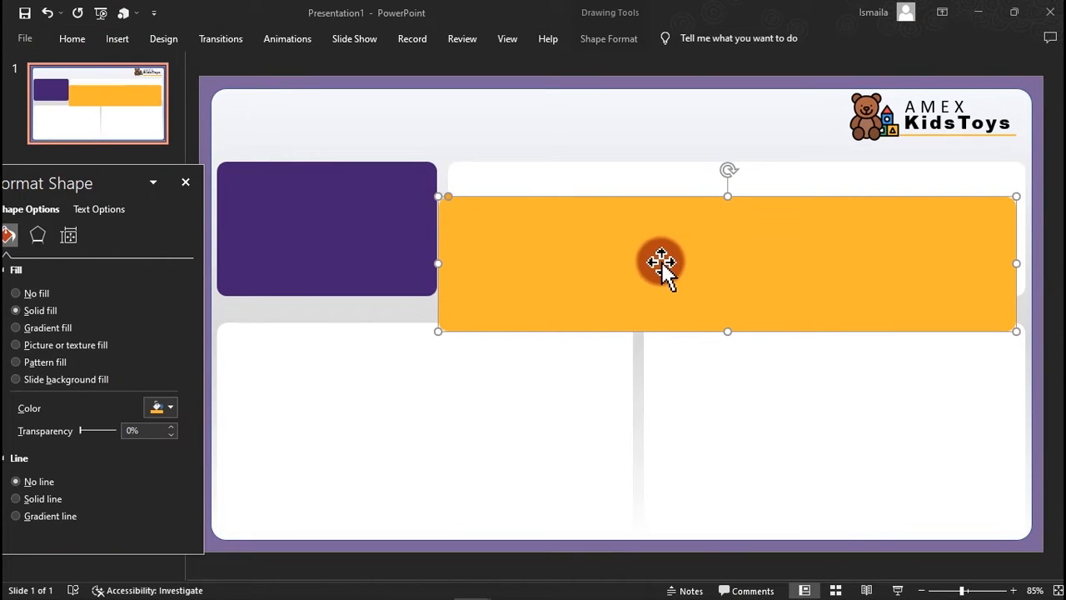
Step: Move the orange copy slightly up and bring the original wide white card to the front of it
left_click_drag(824, 123, 842, 119)
left_click_drag(672, 254, 659, 241)
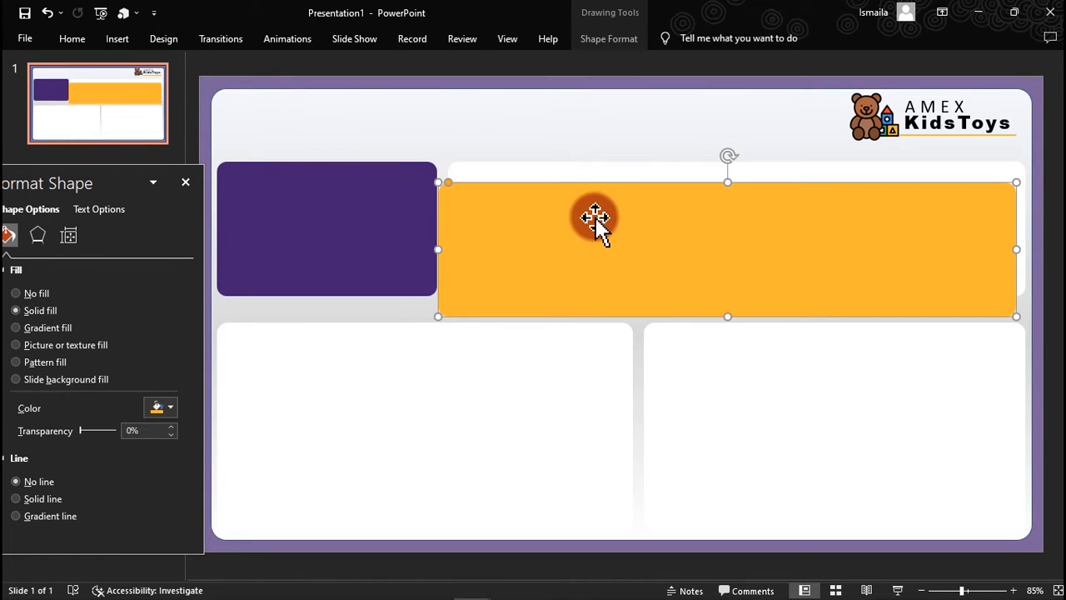
left_click(604, 167)
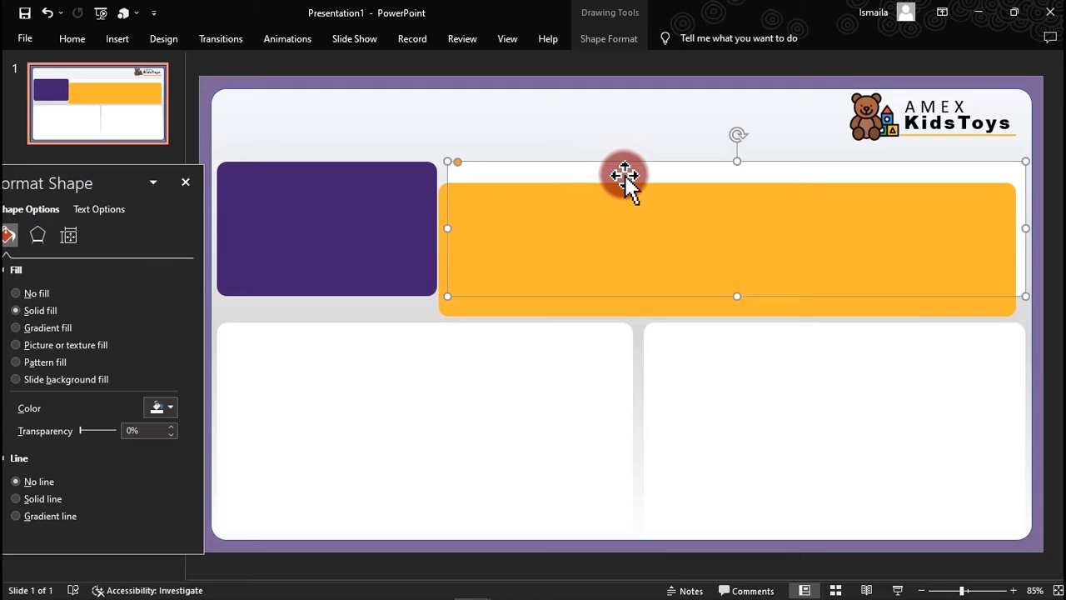
right_click(625, 174)
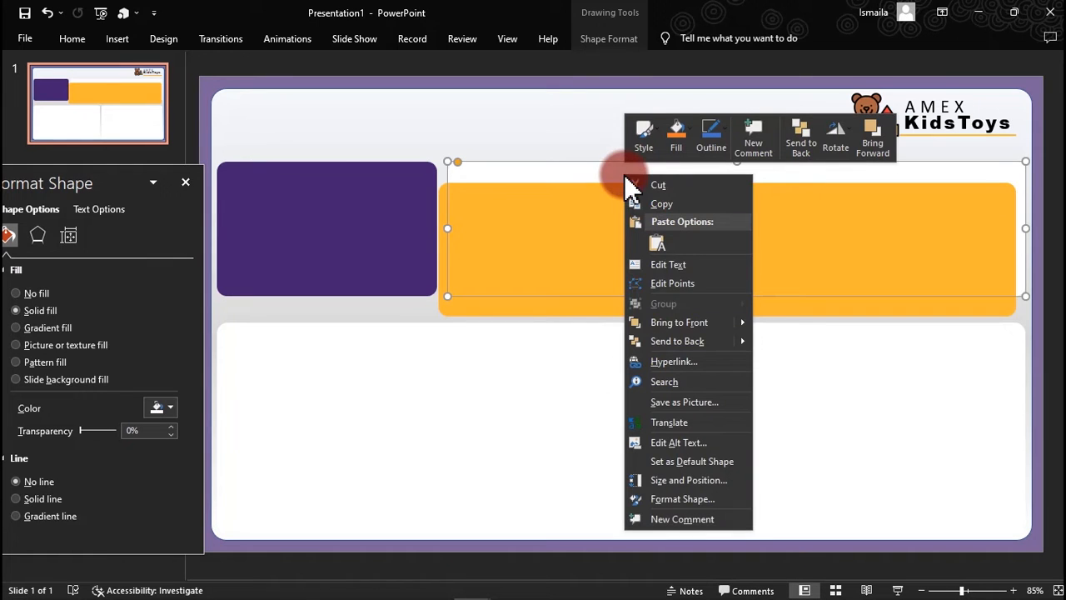
left_click(681, 317)
Step: Align the orange copy behind the wide white card, nudged slightly up and left as a thin top and left edge
left_click(658, 310)
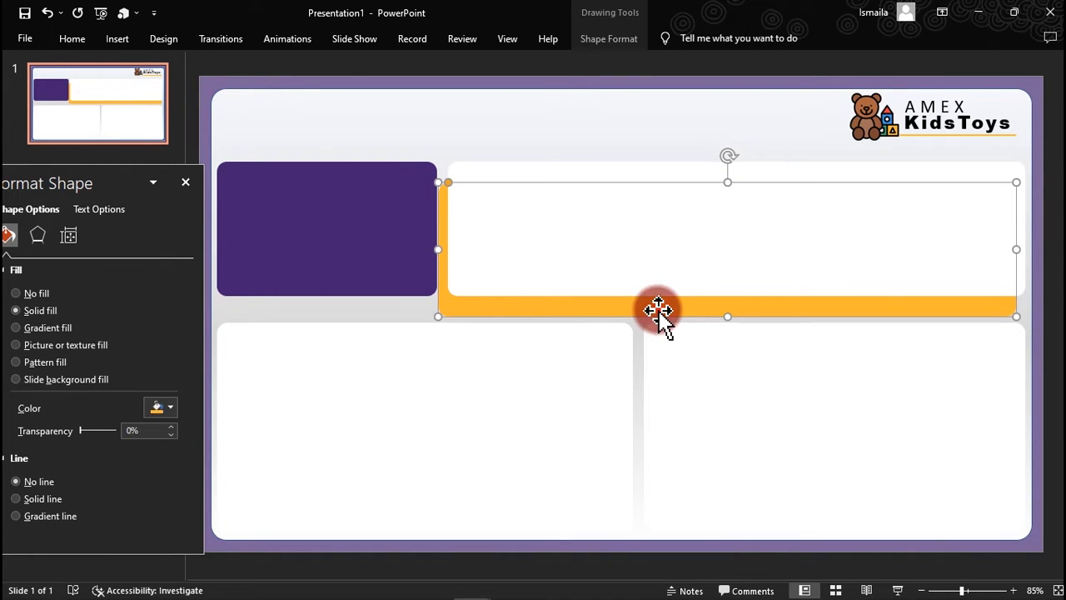
left_click_drag(658, 310, 667, 290)
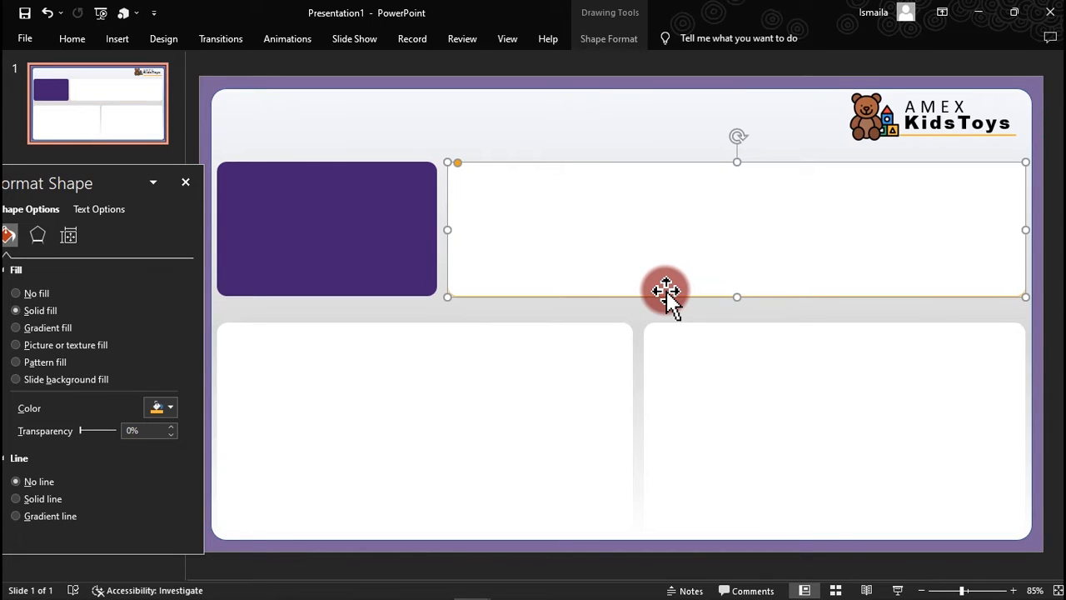
key("ctrl+Up")
key("ctrl+Up")
key("ctrl+Up")
key("ctrl+Left")
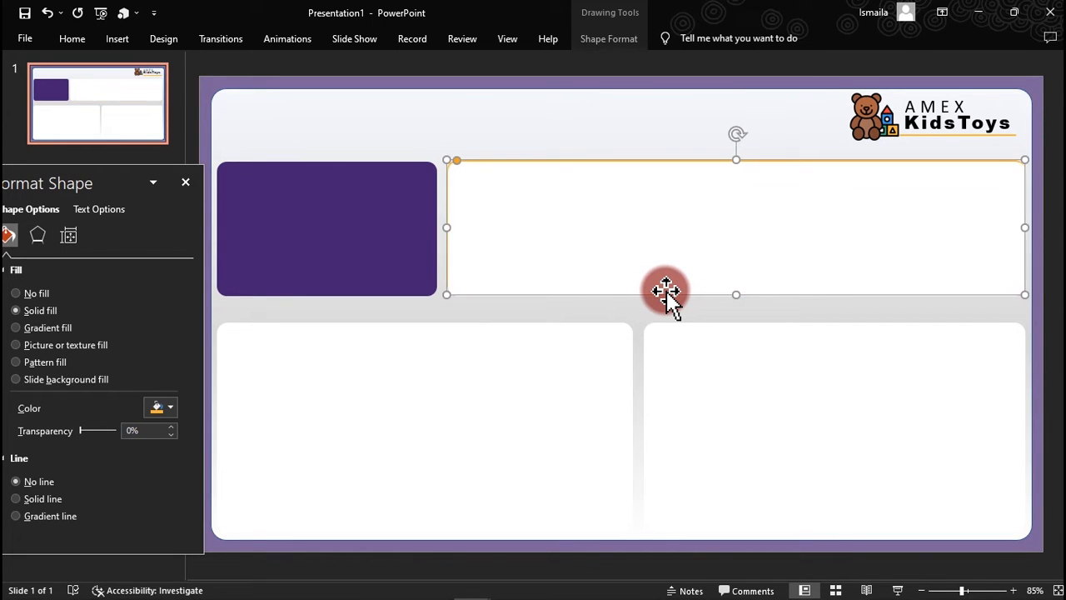
left_click(515, 83)
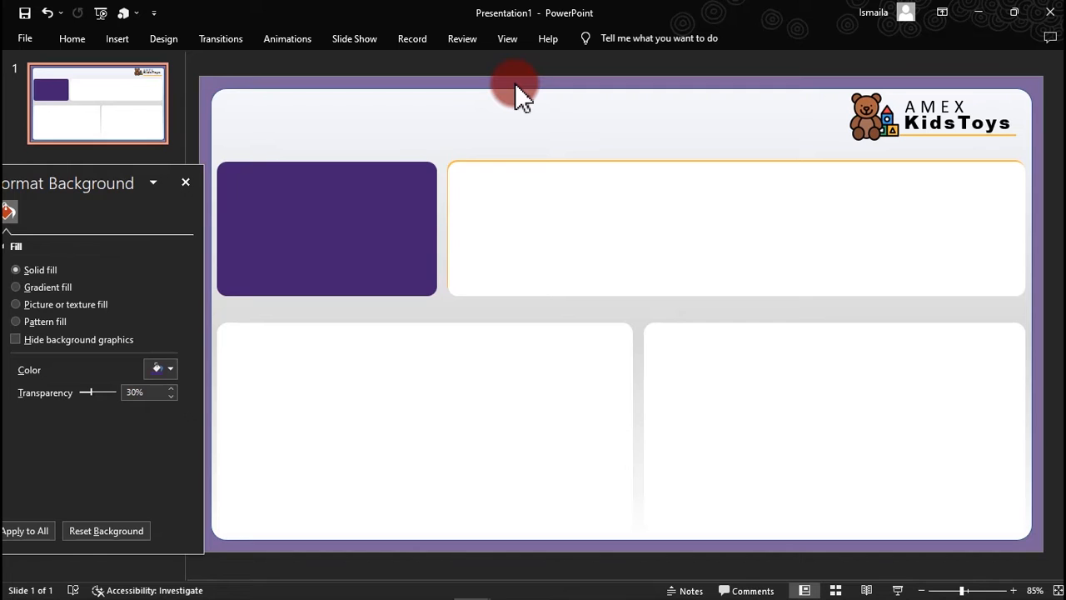
Step: Duplicate the lower-left white card, fill the copy with the recent dark purple, and offset it downward
left_click(475, 375)
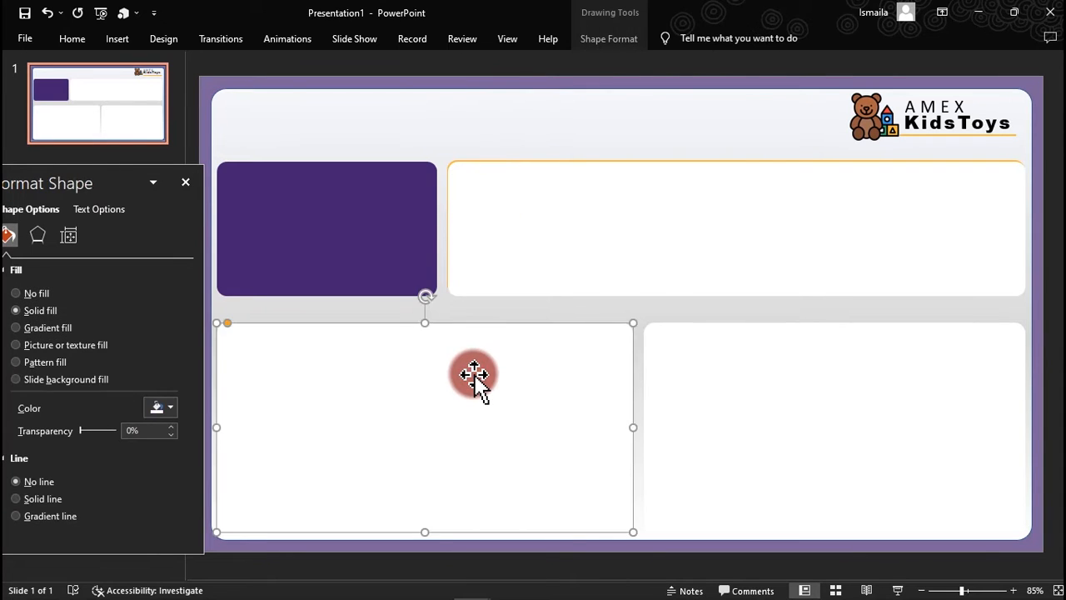
left_click_drag(474, 374, 484, 384)
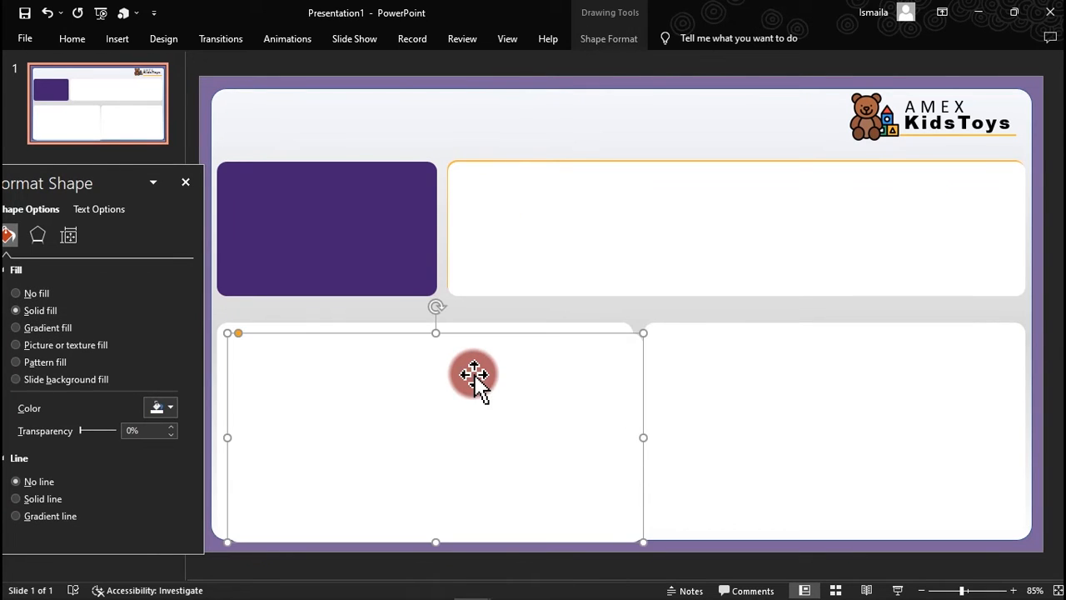
left_click(171, 408)
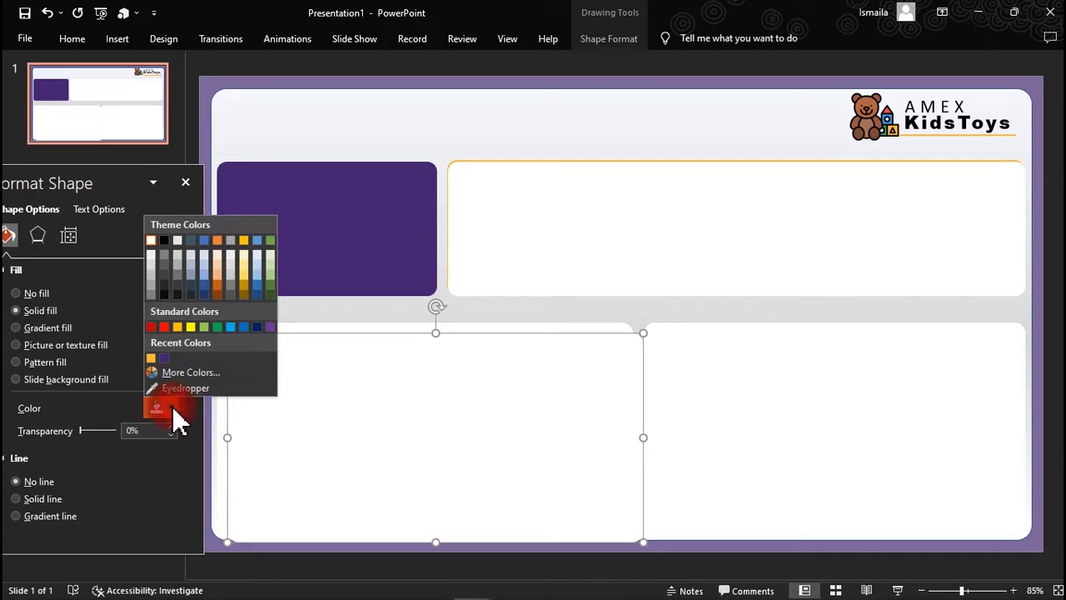
left_click(164, 359)
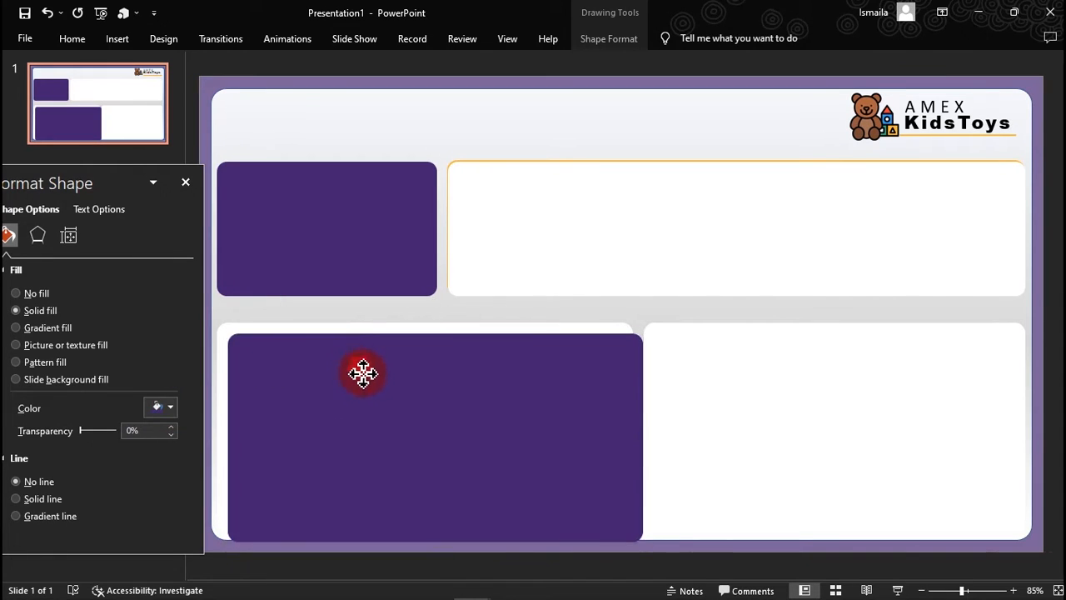
left_click_drag(364, 373, 363, 398)
Step: Bring the original lower-left white card in front of its purple copy
left_click(376, 329)
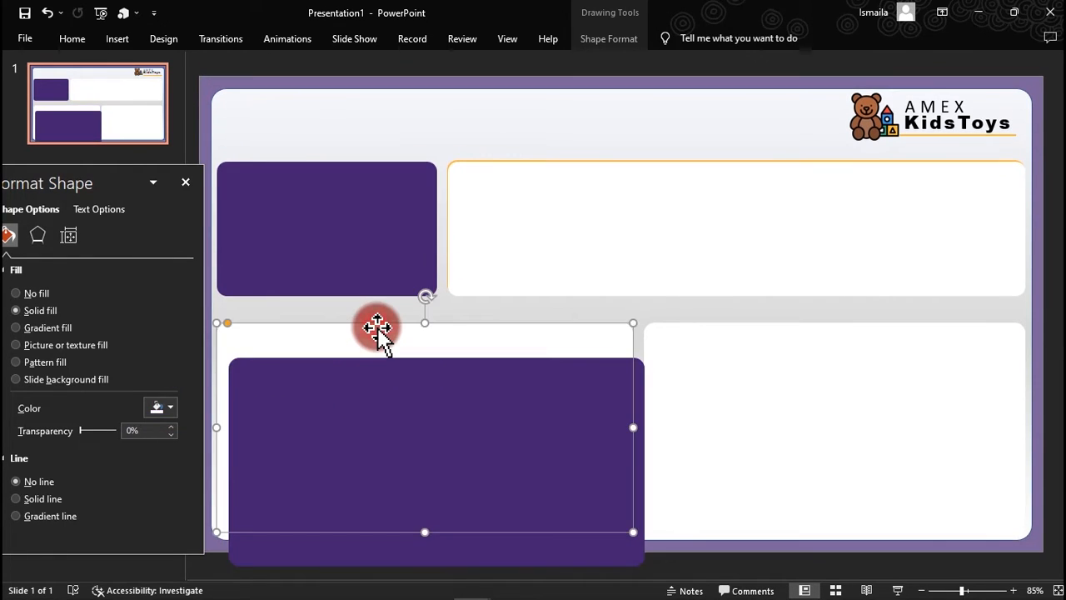
right_click(377, 328)
left_click(444, 389)
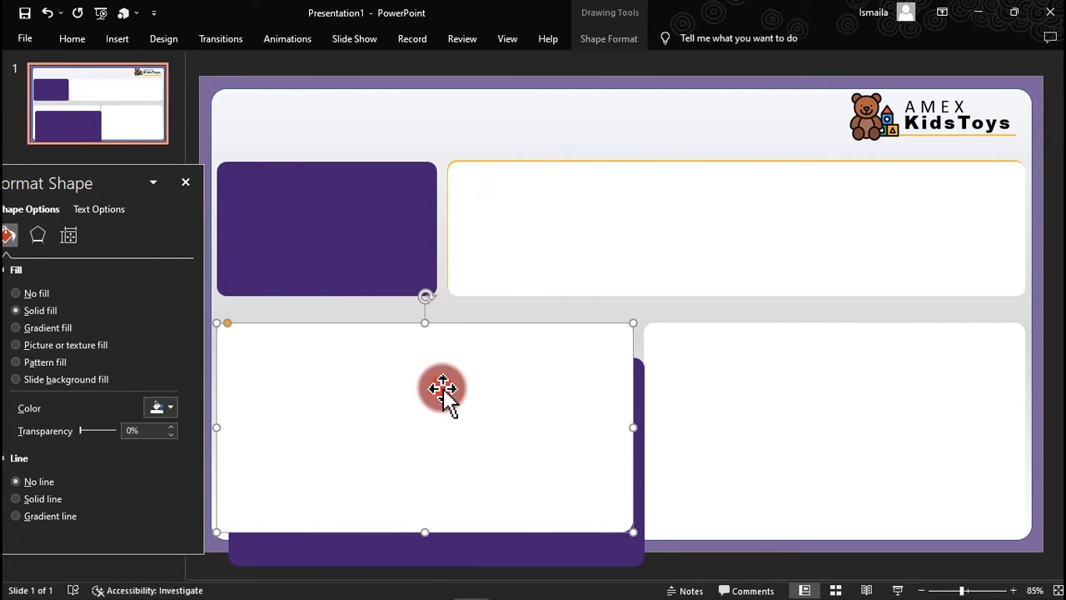
Step: Align the purple copy behind the lower-left white card, nudged slightly up and right as a thin top and right edge
left_click(459, 550)
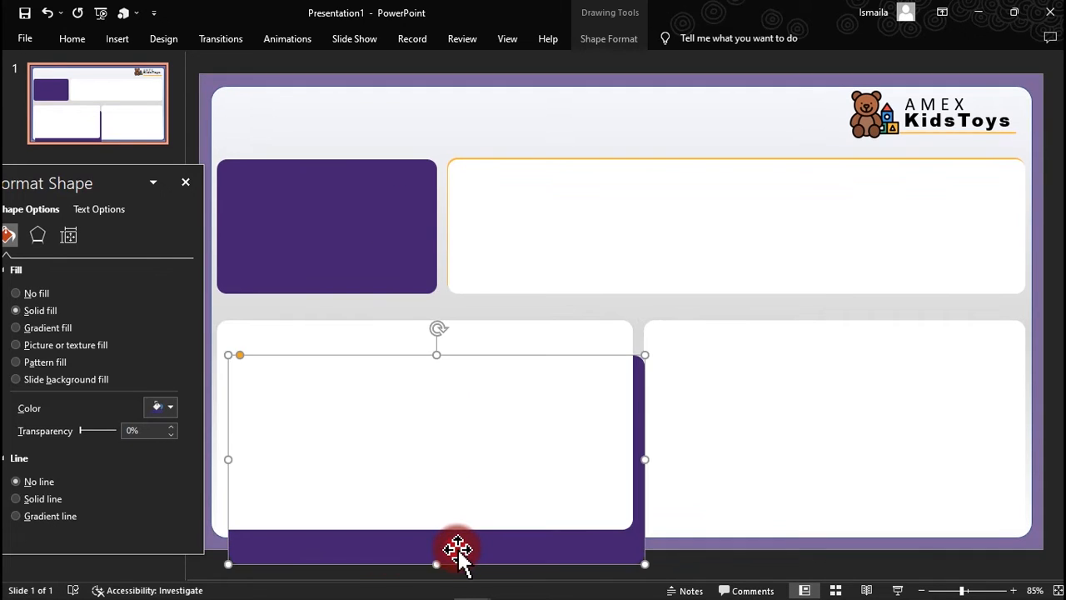
left_click_drag(459, 550, 446, 518)
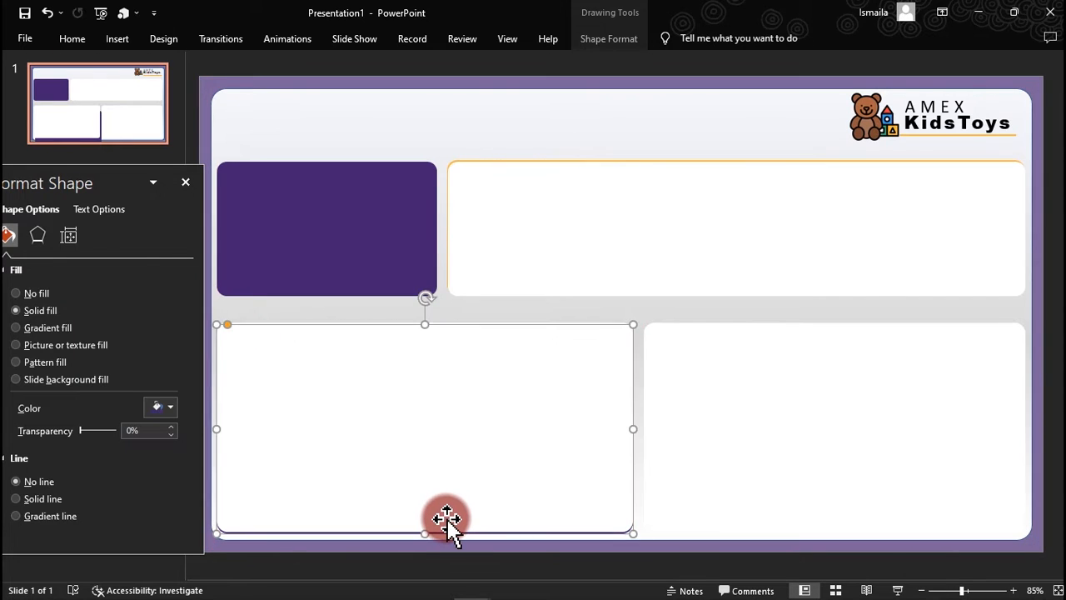
key("Up")
key("Up")
key("Up")
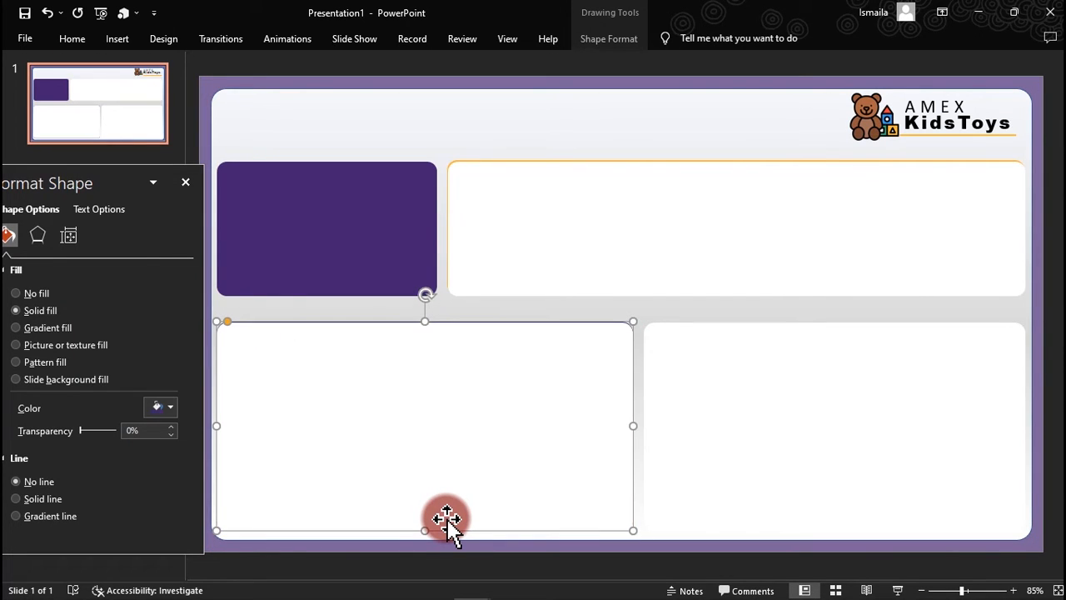
key("Down")
key("Down")
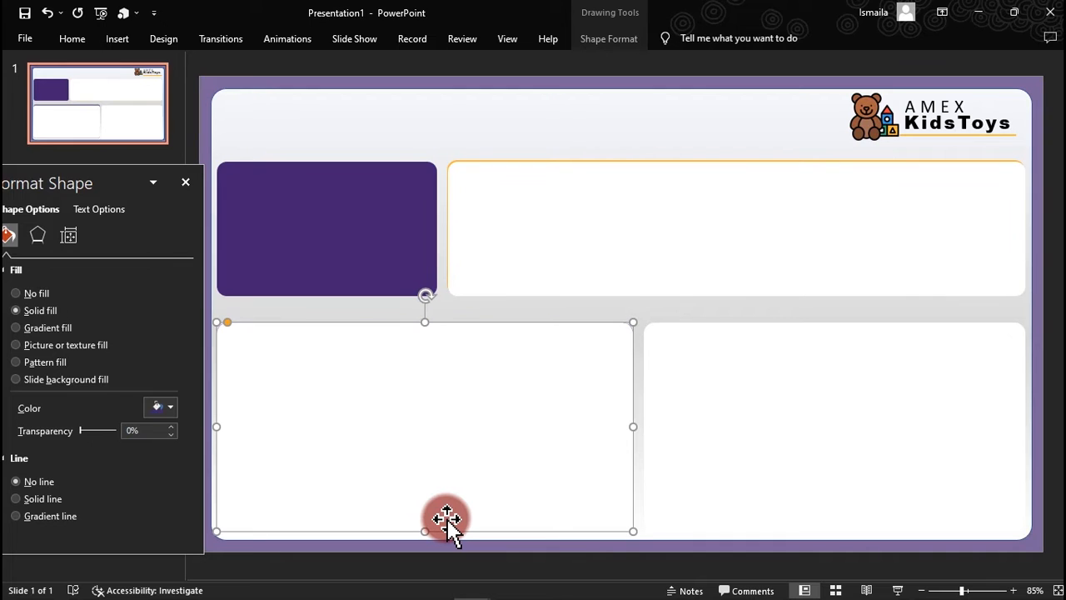
key("Up")
key("Up")
key("Right")
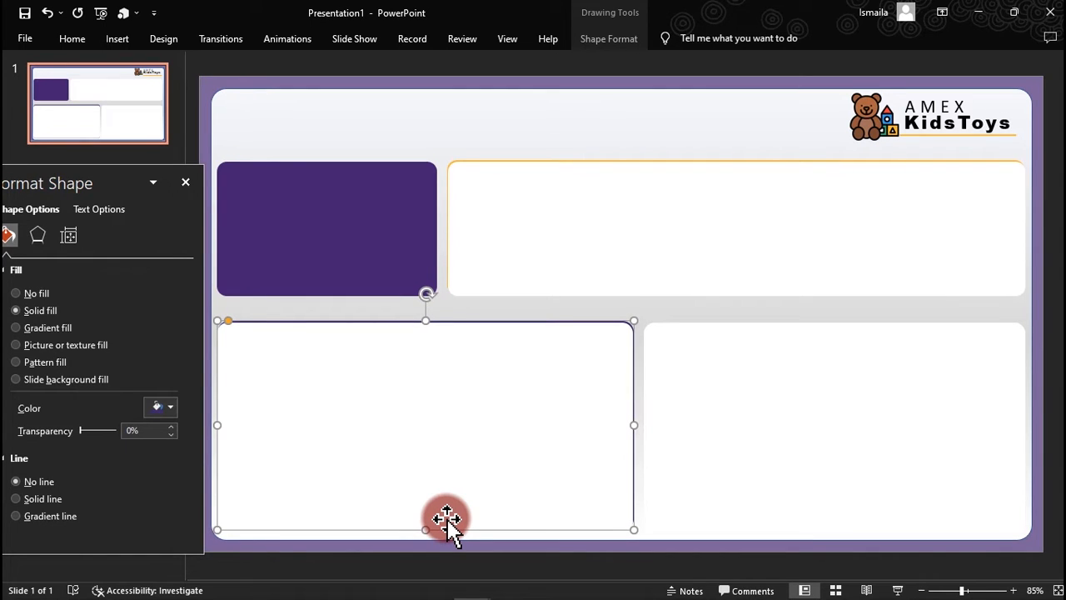
Step: Duplicate the lower-right white card, offset the copy downward, and fill it with the recent dark purple
left_click(768, 454)
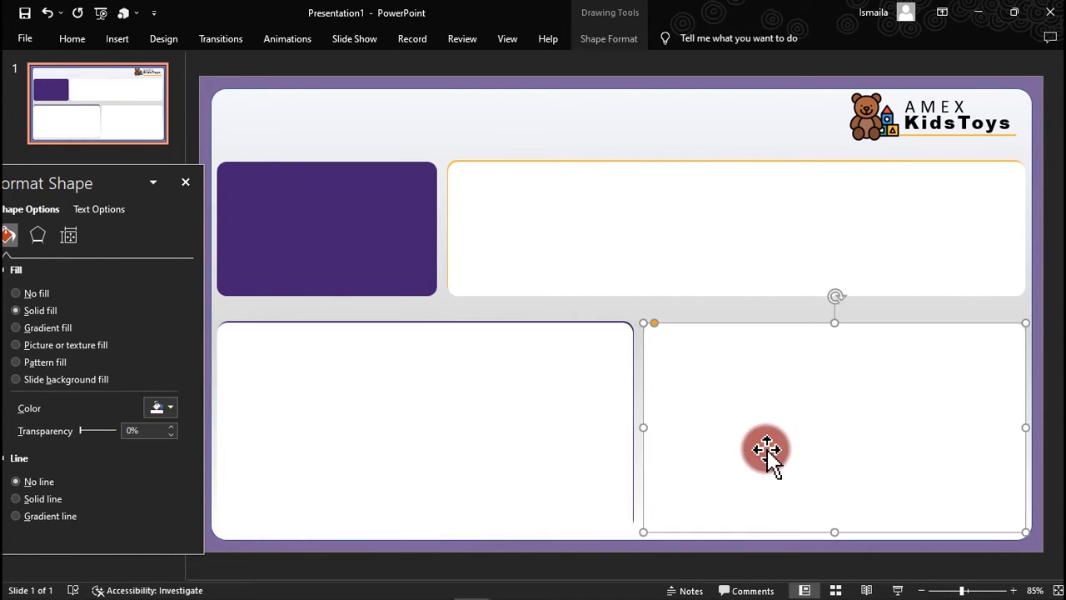
left_click_drag(774, 457, 747, 471)
left_click(160, 408)
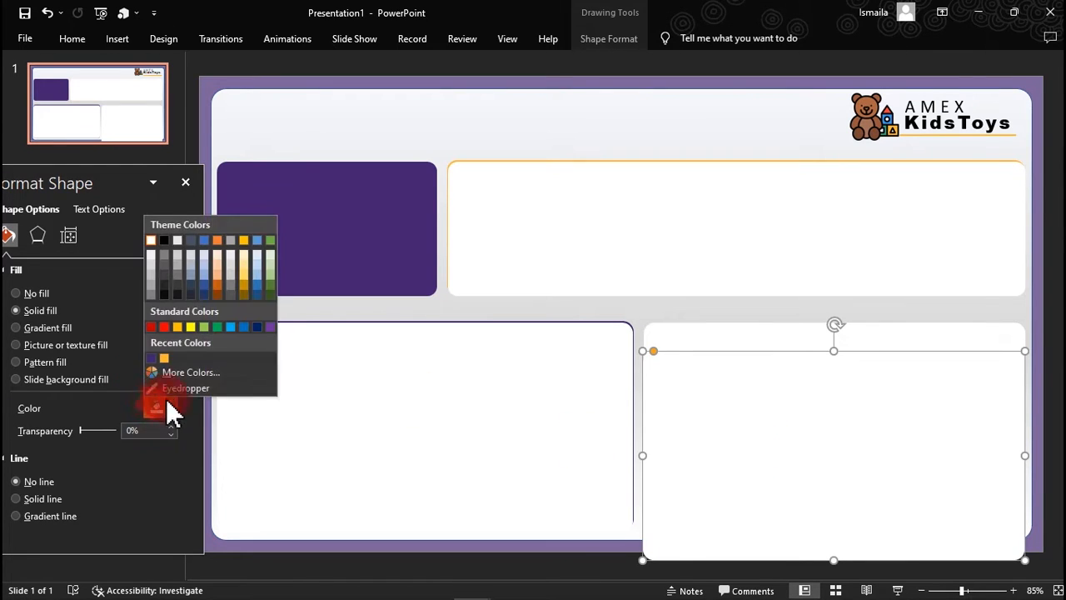
left_click(153, 359)
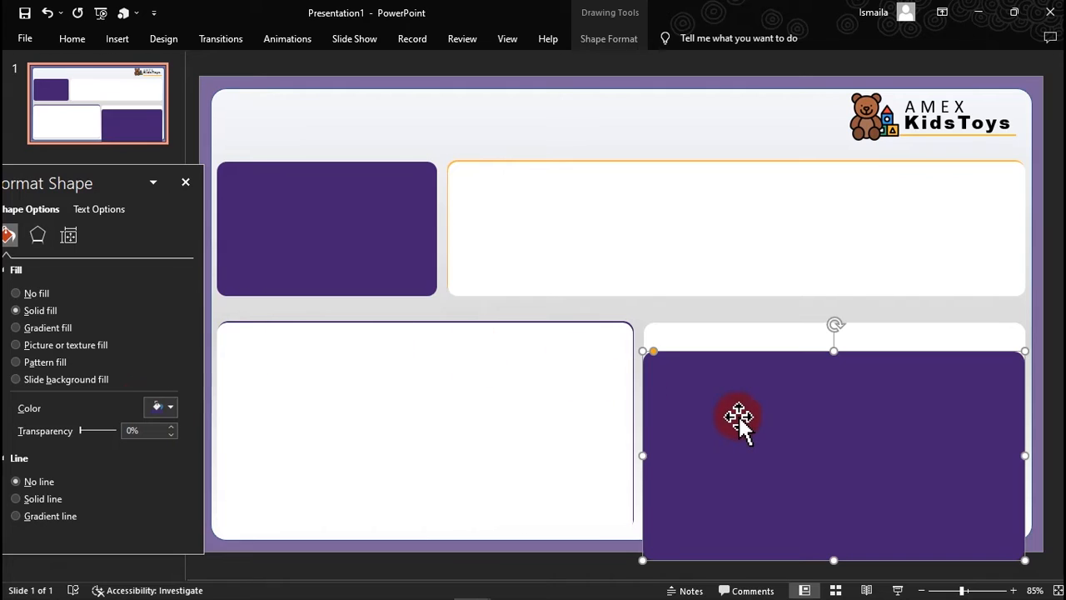
Step: Bring the original lower-right white card in front of its purple copy
left_click(735, 338)
right_click(734, 337)
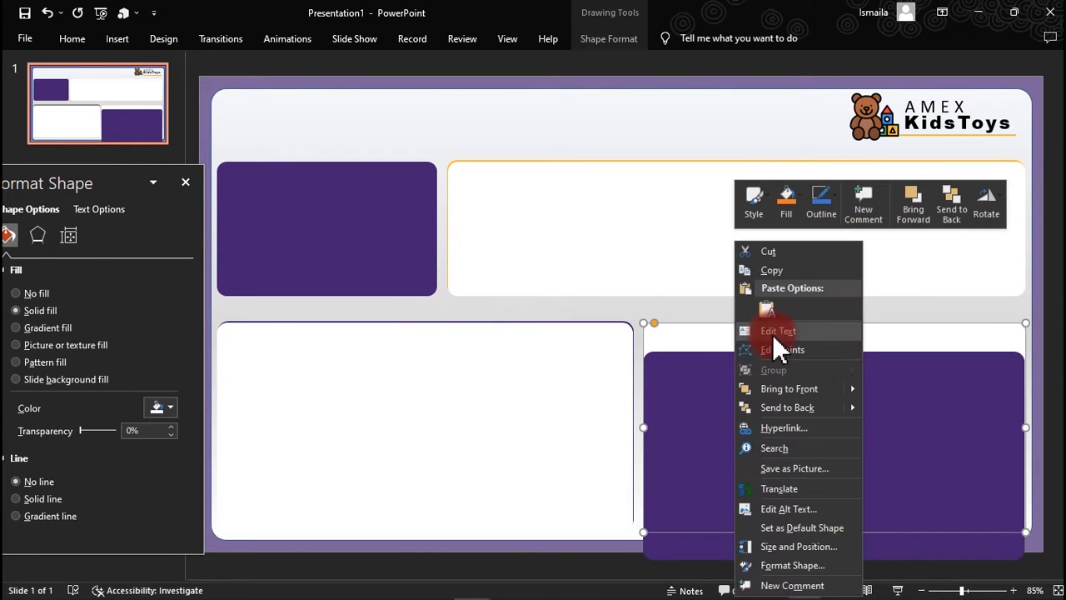
left_click(791, 389)
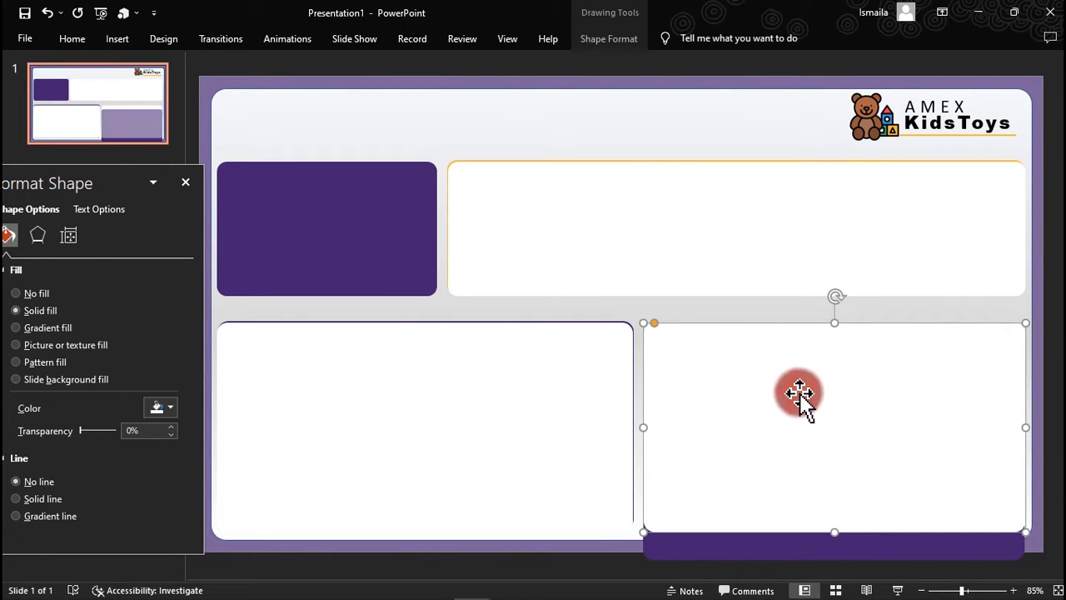
Step: Align the purple copy behind the lower-right white card, shifted slightly up and left as a thin top and left edge
left_click(787, 552)
left_click_drag(788, 552, 791, 522)
key("ctrl+Left")
key("ctrl+Left")
key("ctrl+Left")
key("ctrl+Left")
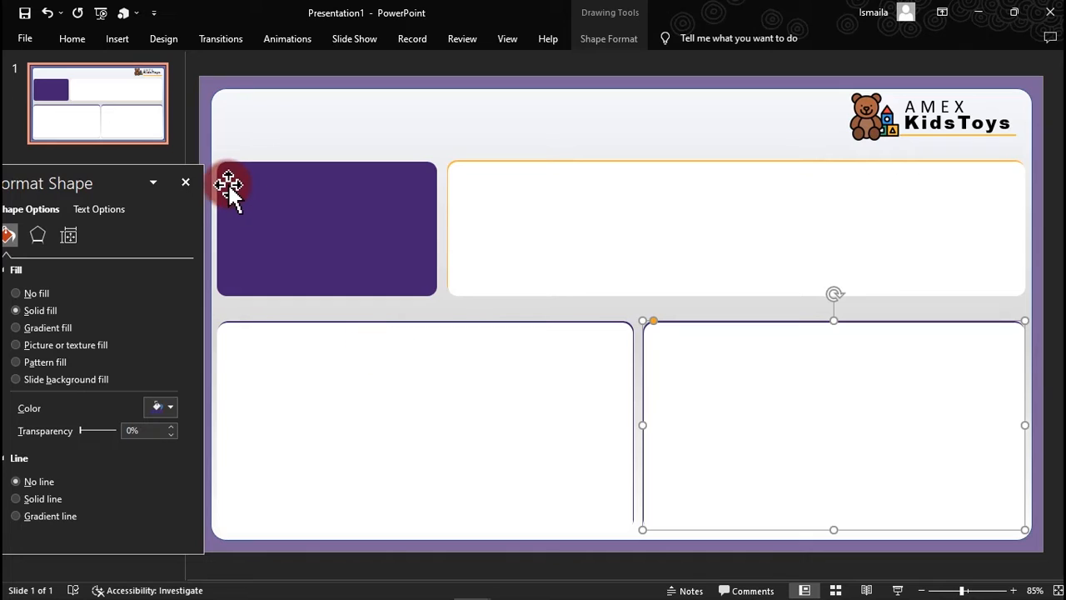
Step: Close the shape formatting options and start exporting the finished slide as a PNG Portable Network Graphics image
left_click(185, 184)
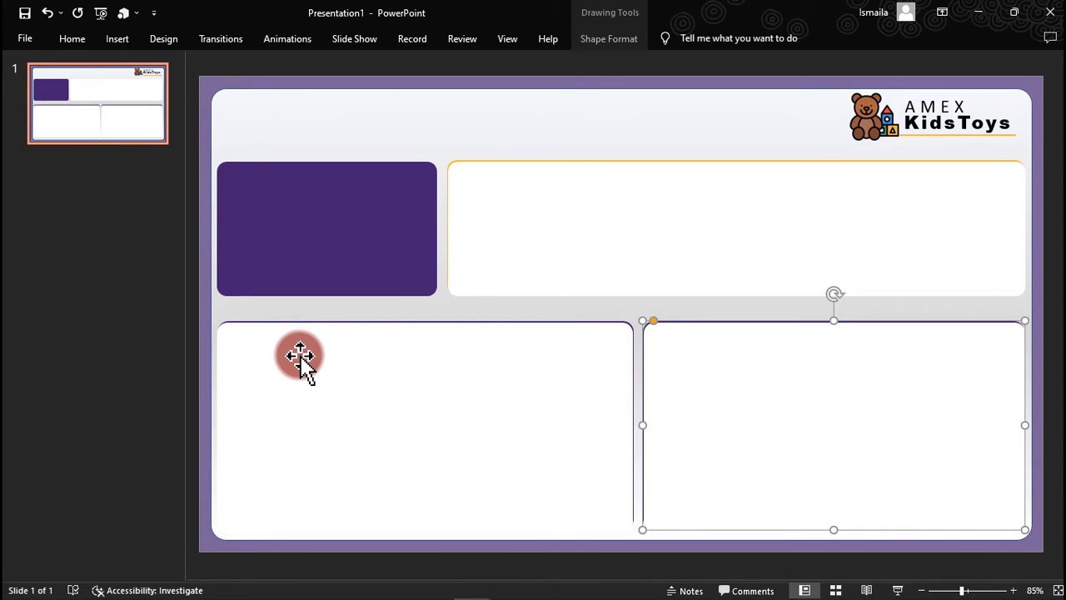
left_click(25, 39)
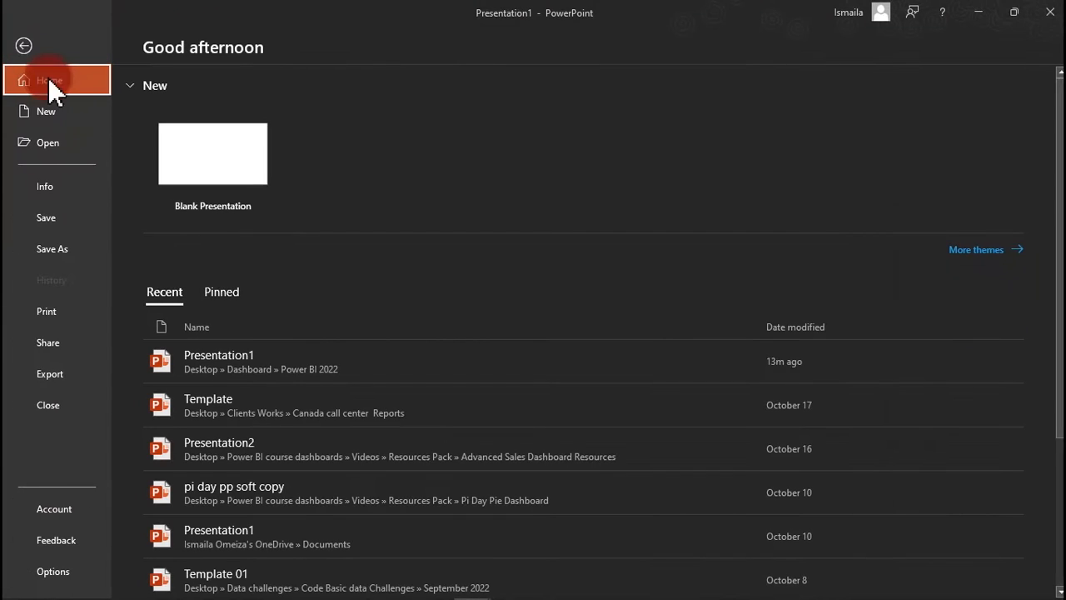
left_click(59, 375)
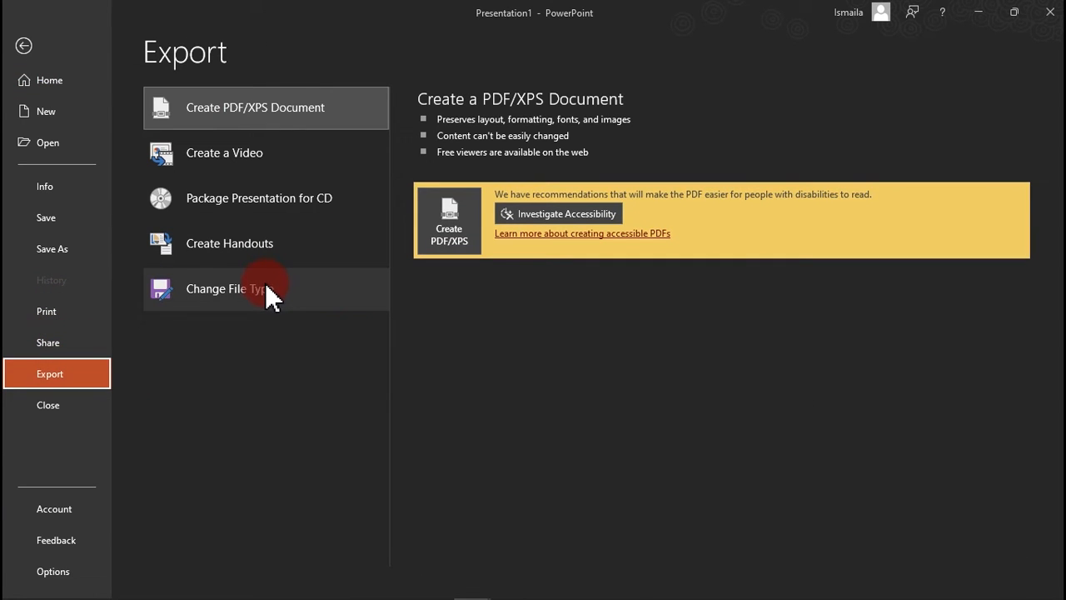
left_click(266, 285)
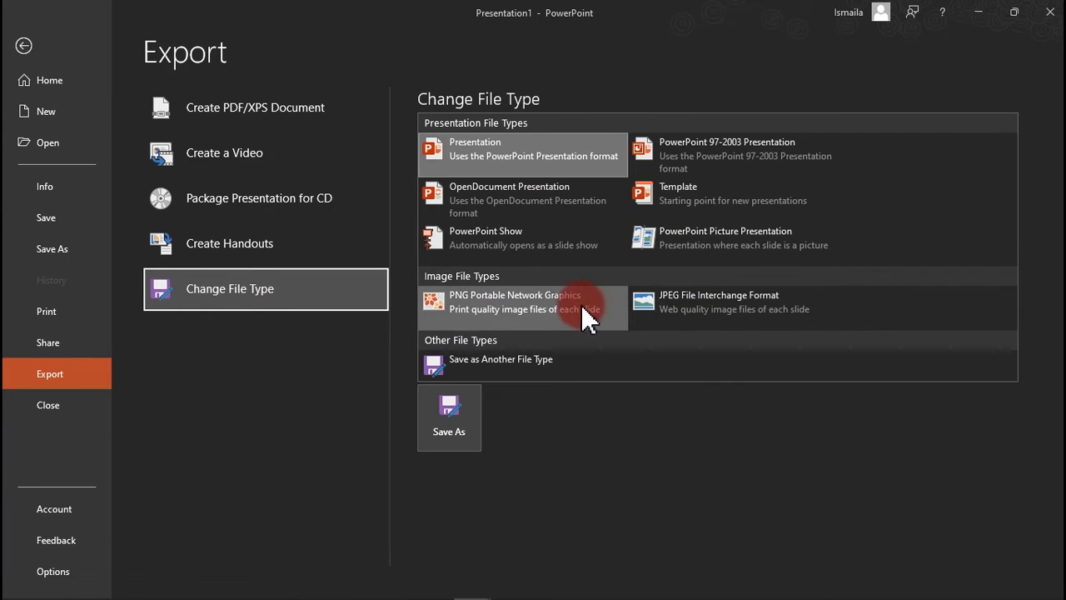
double_click(554, 308)
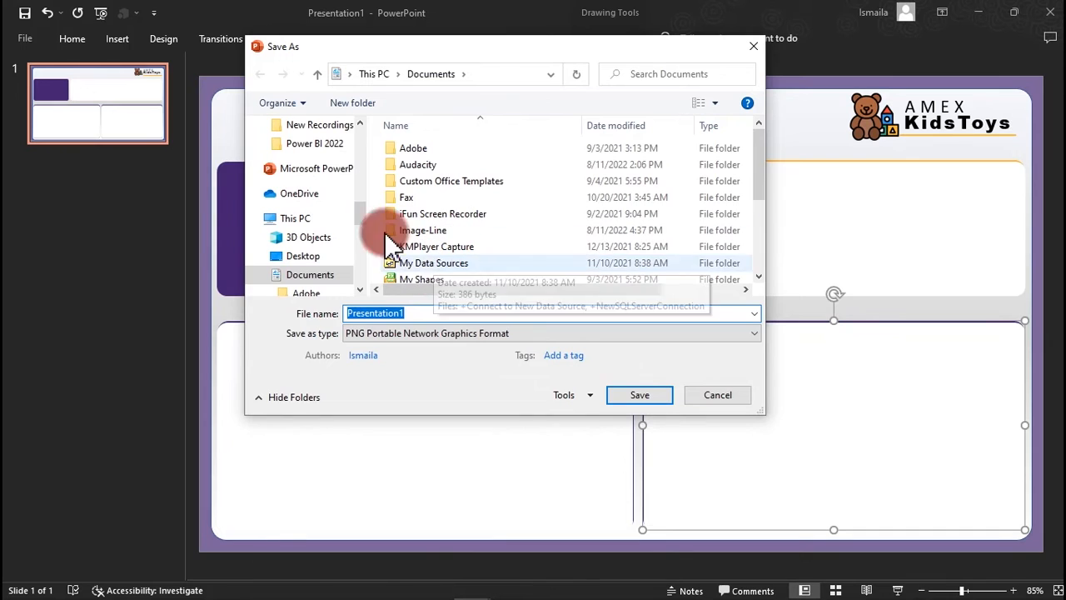
Step: Choose the Power BI 2022 folder inside Desktop > Dashboard as the export location
left_click_drag(360, 221, 357, 130)
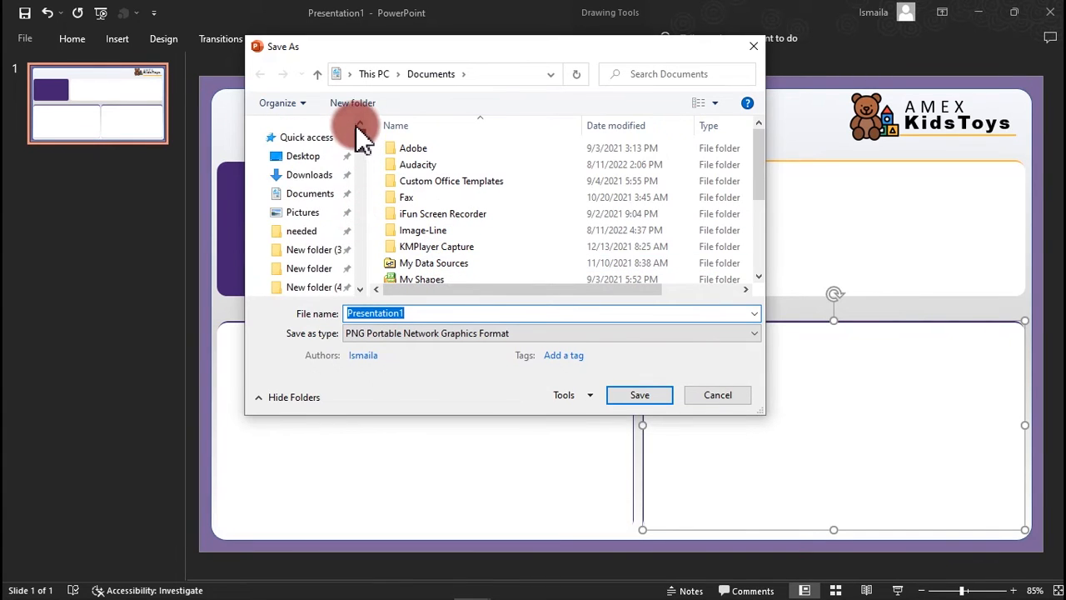
left_click(317, 158)
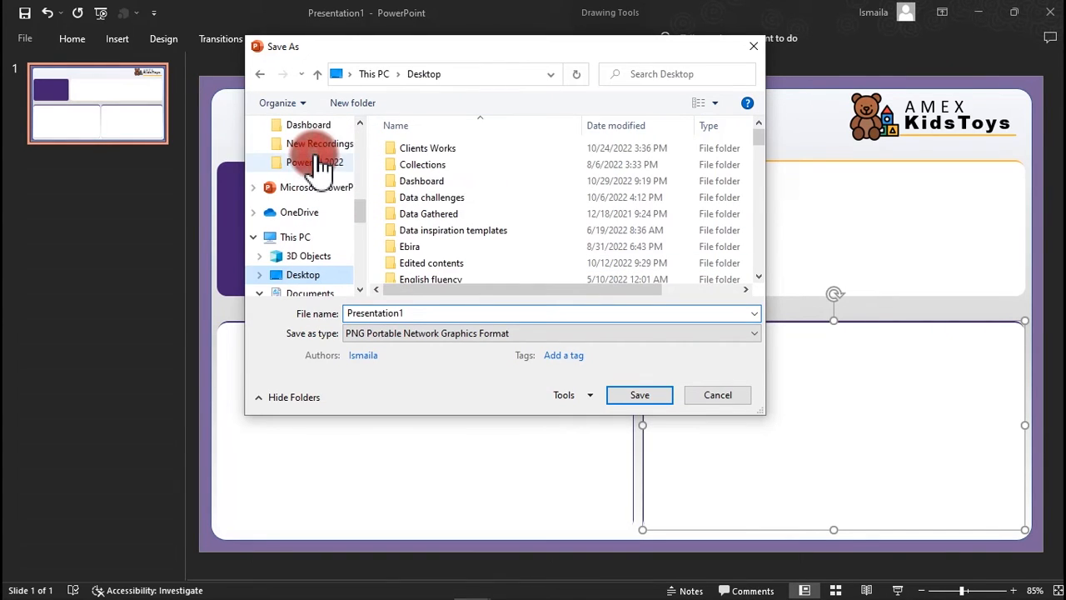
double_click(444, 185)
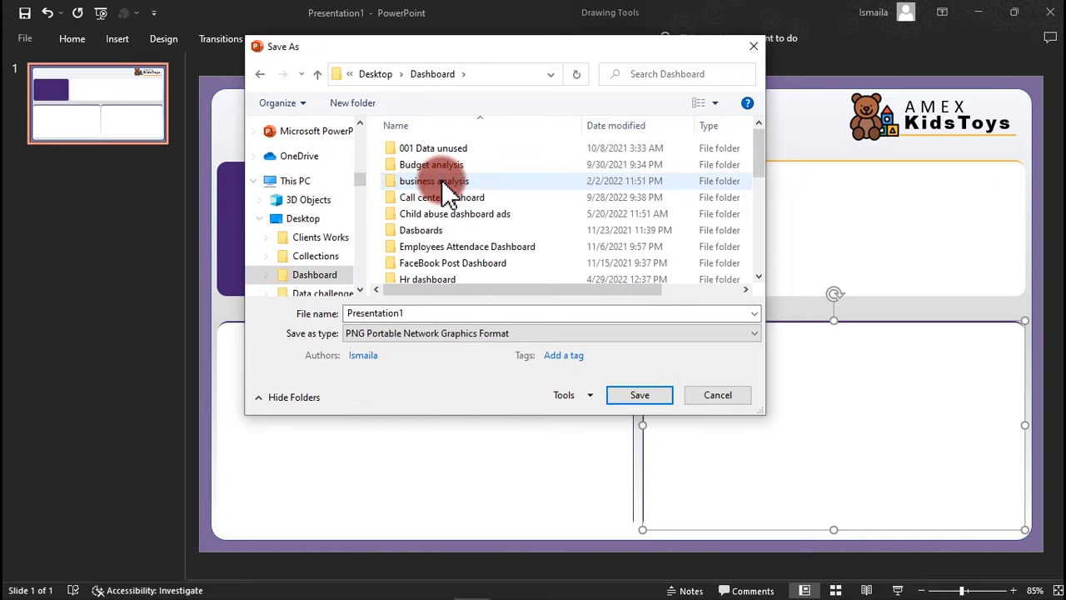
left_click(447, 183)
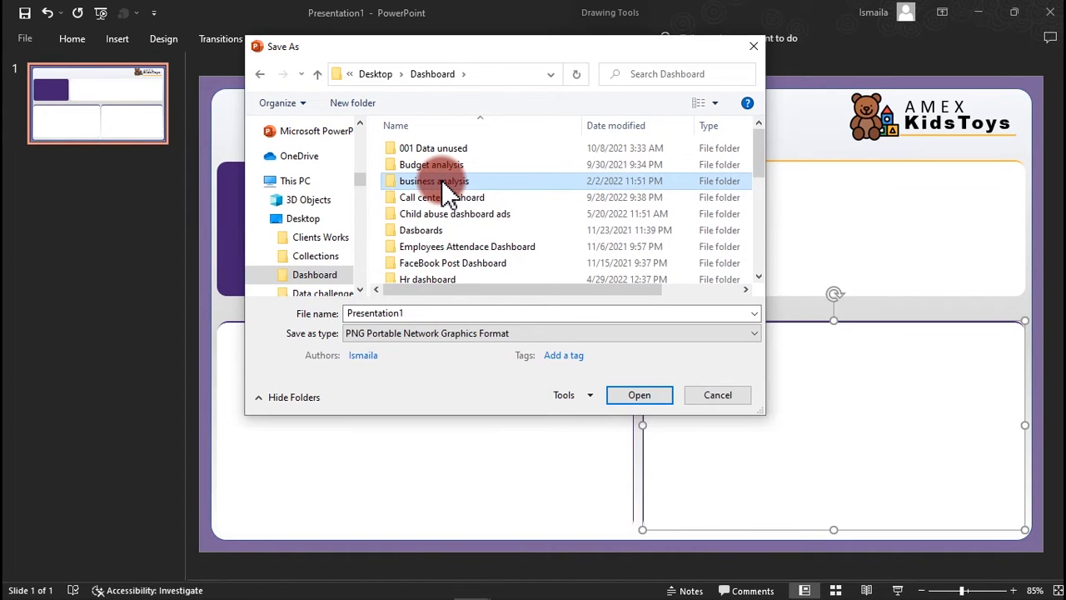
scroll(447, 193, "down", 5)
left_click(450, 195)
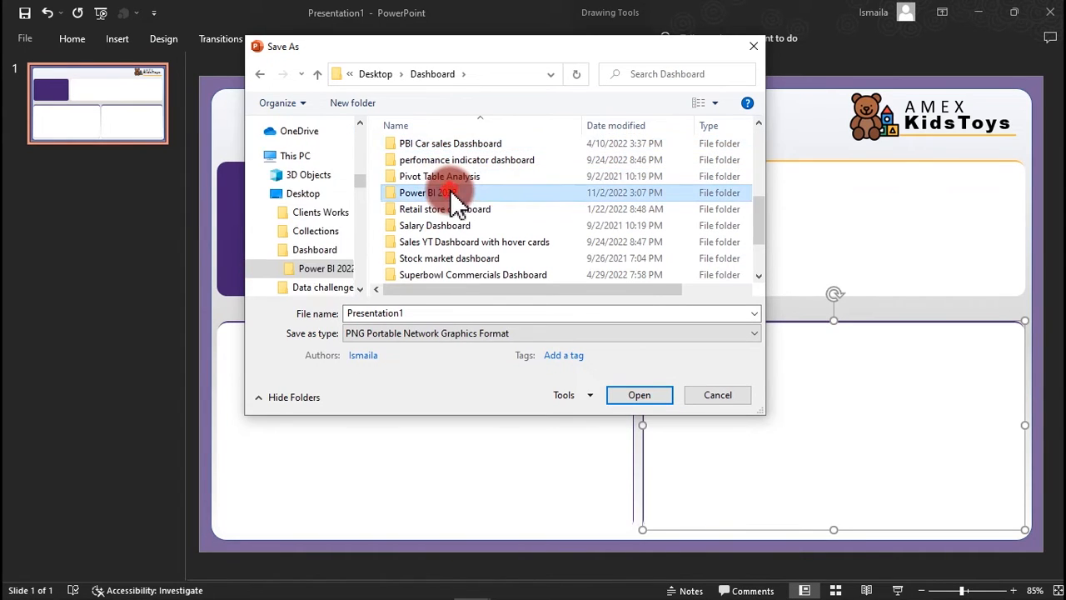
double_click(453, 198)
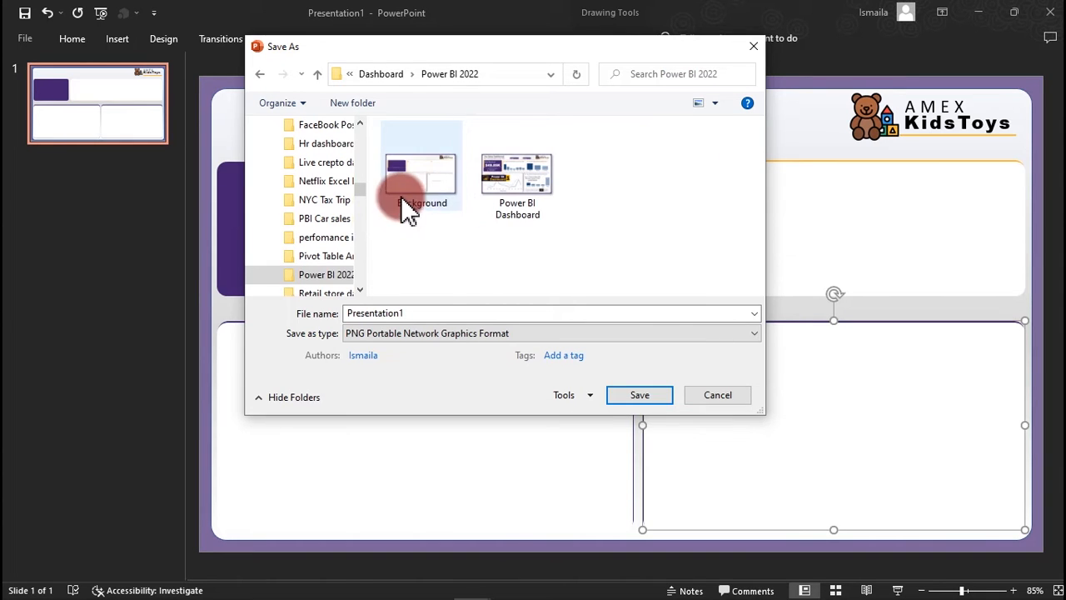
Step: Name the PNG file B2 and export only the current slide
left_click(433, 313)
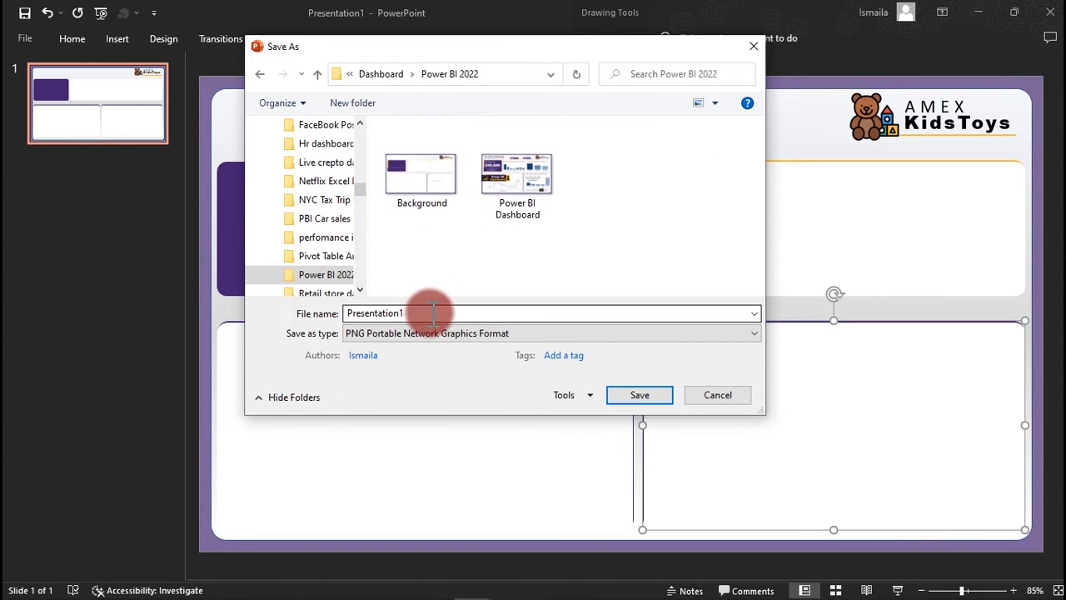
double_click(434, 314)
type("B")
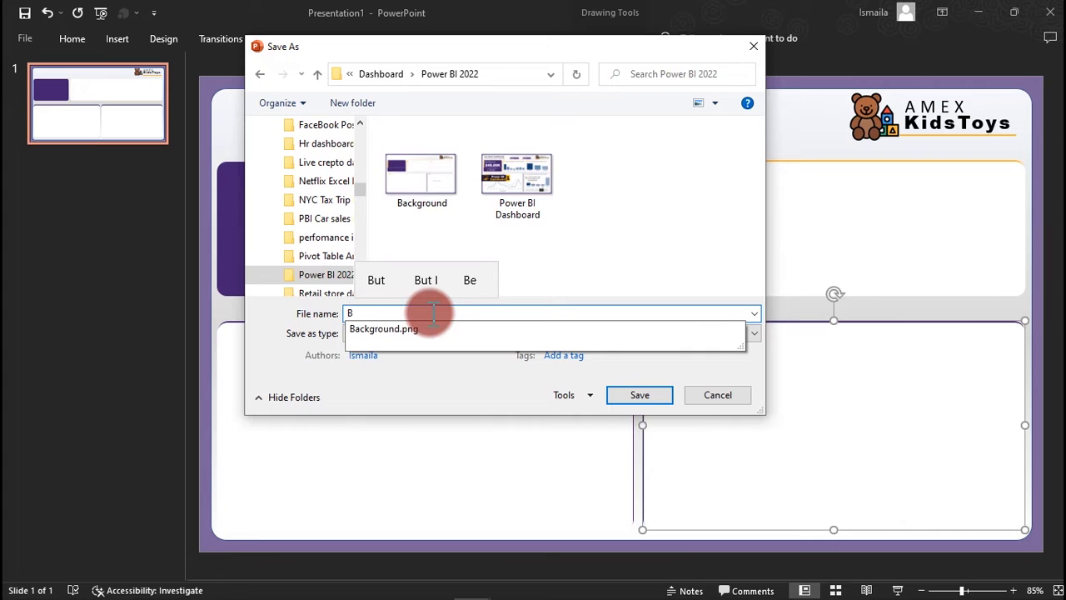
type("2")
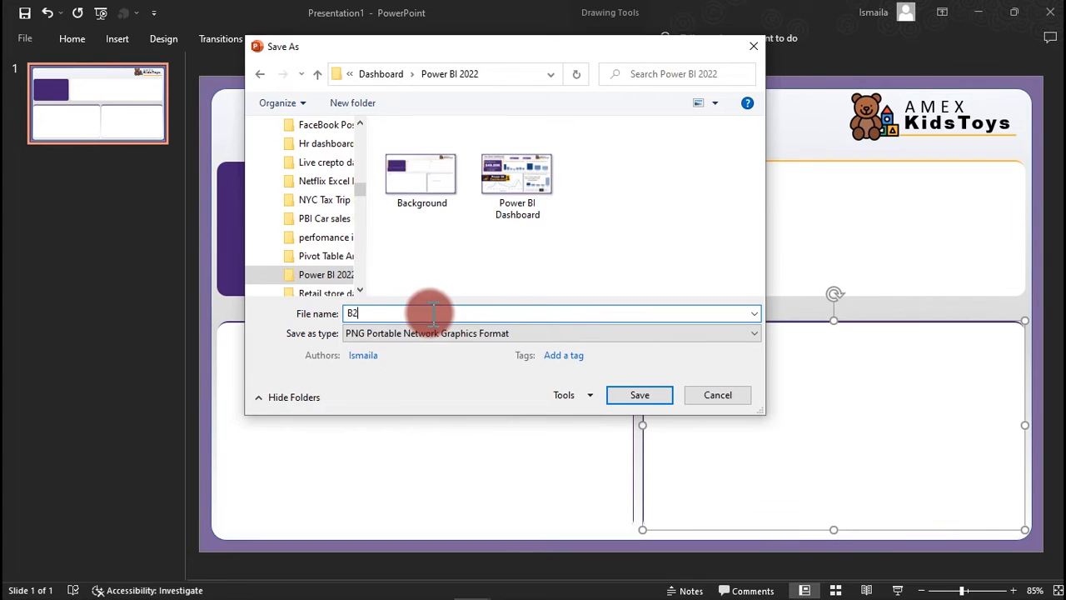
key("Return")
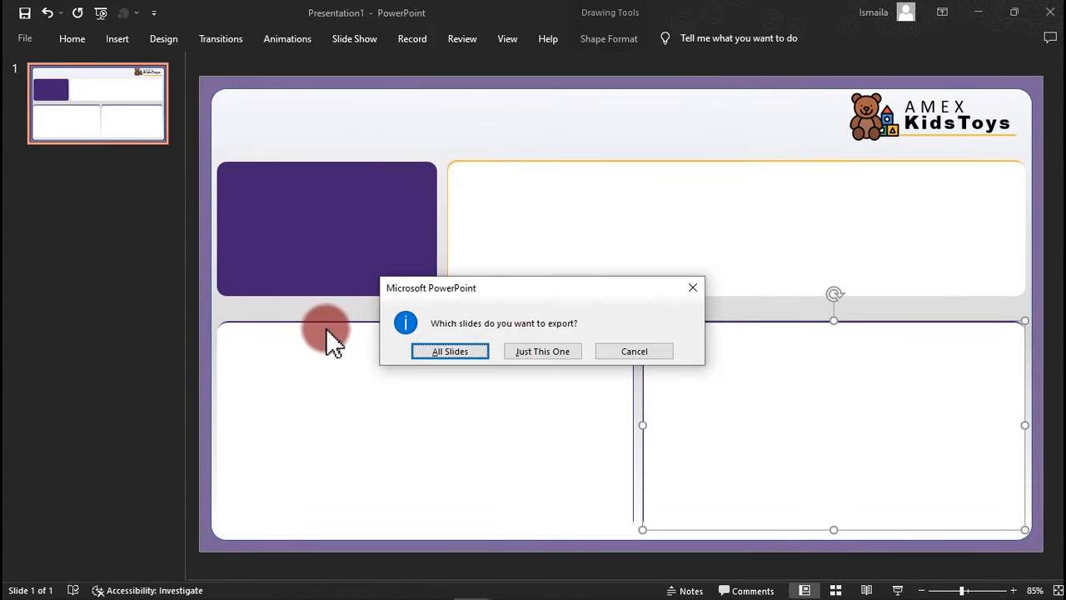
left_click(540, 351)
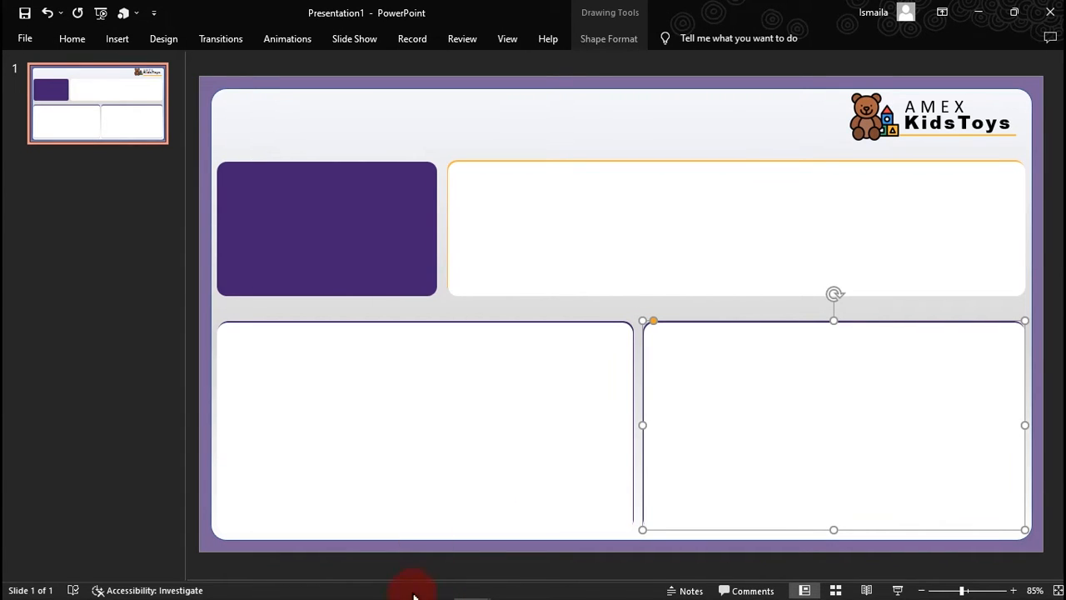
Step: Switch to the untitled Power BI Desktop report and open the page's canvas background settings
mouse_move(471, 588)
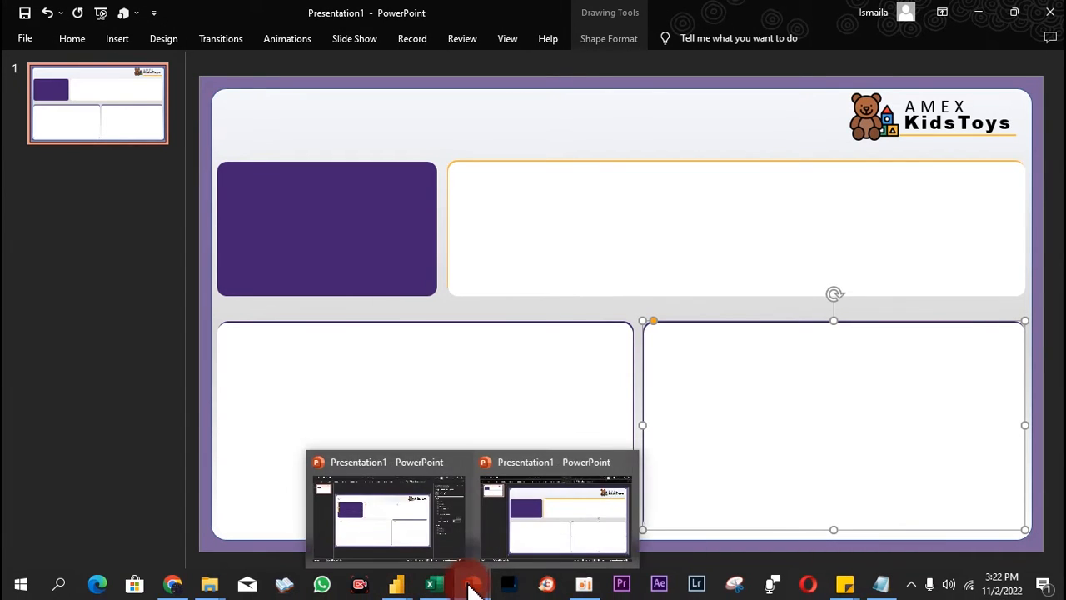
mouse_move(400, 581)
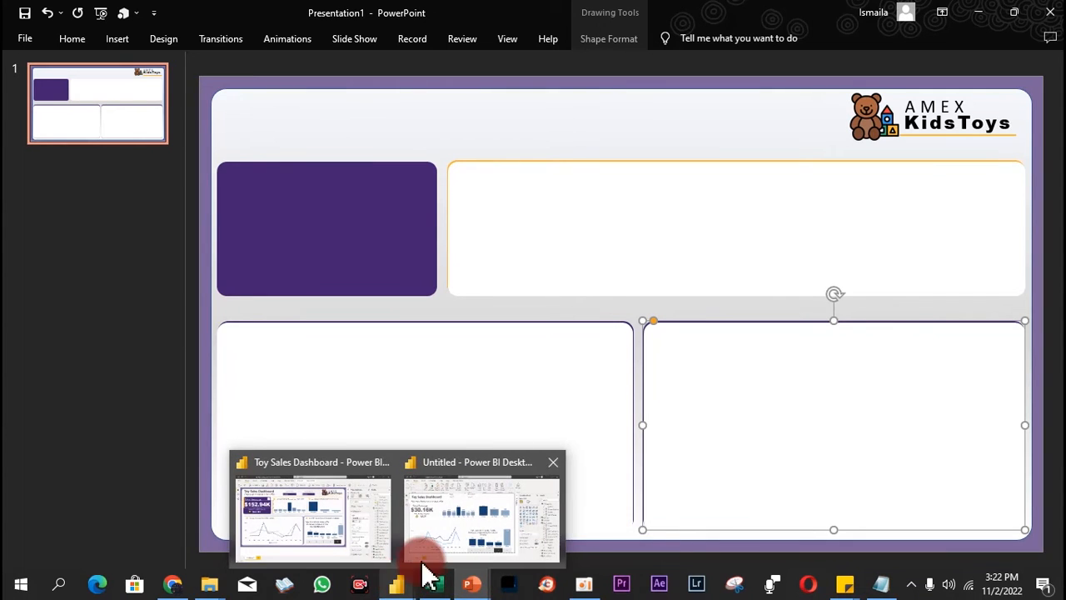
left_click(445, 542)
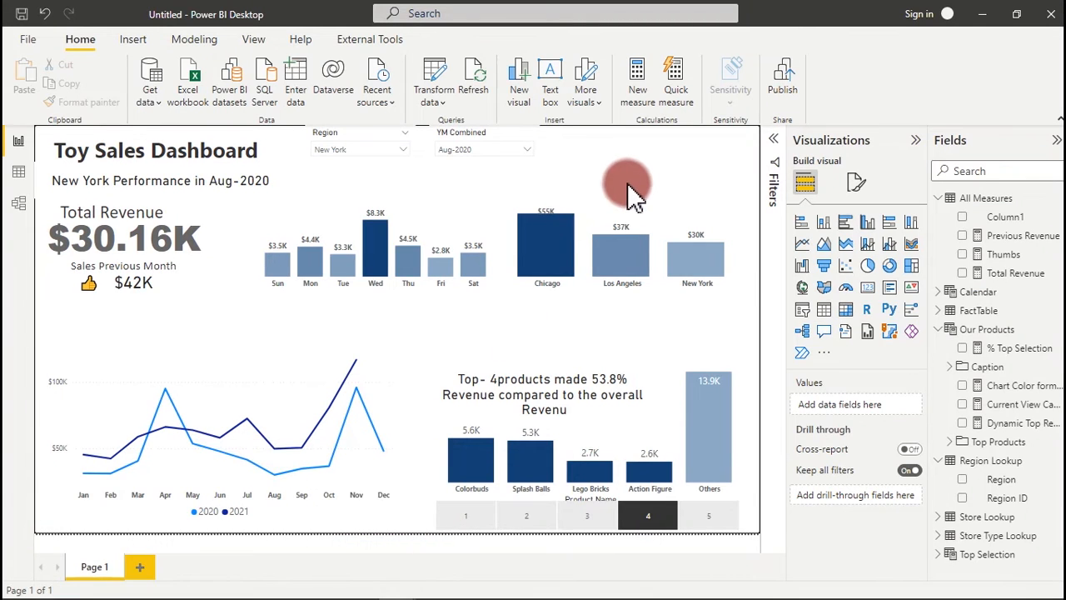
left_click(852, 179)
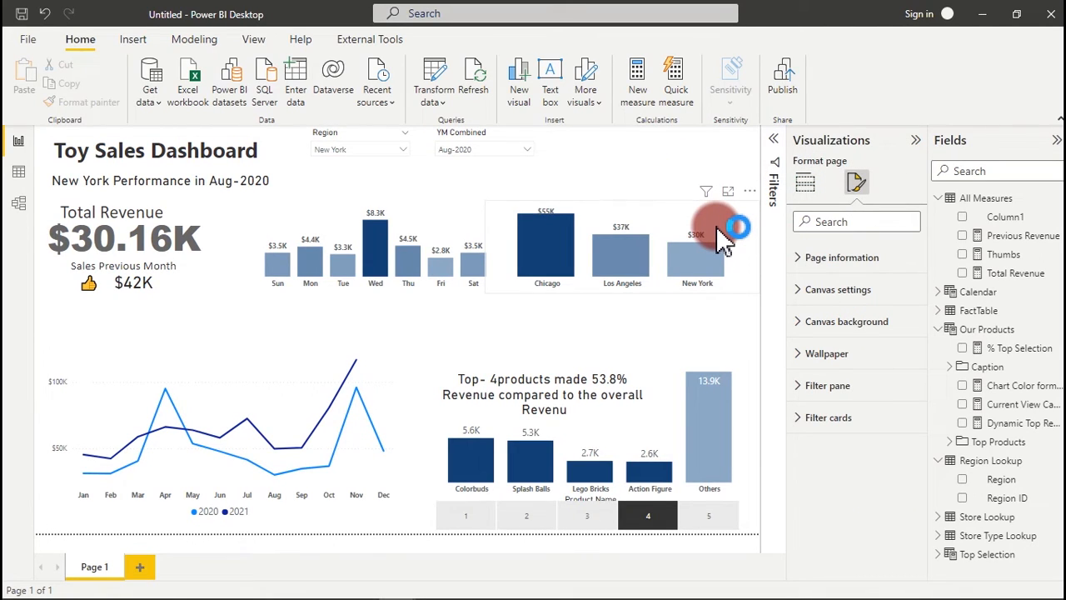
left_click(843, 325)
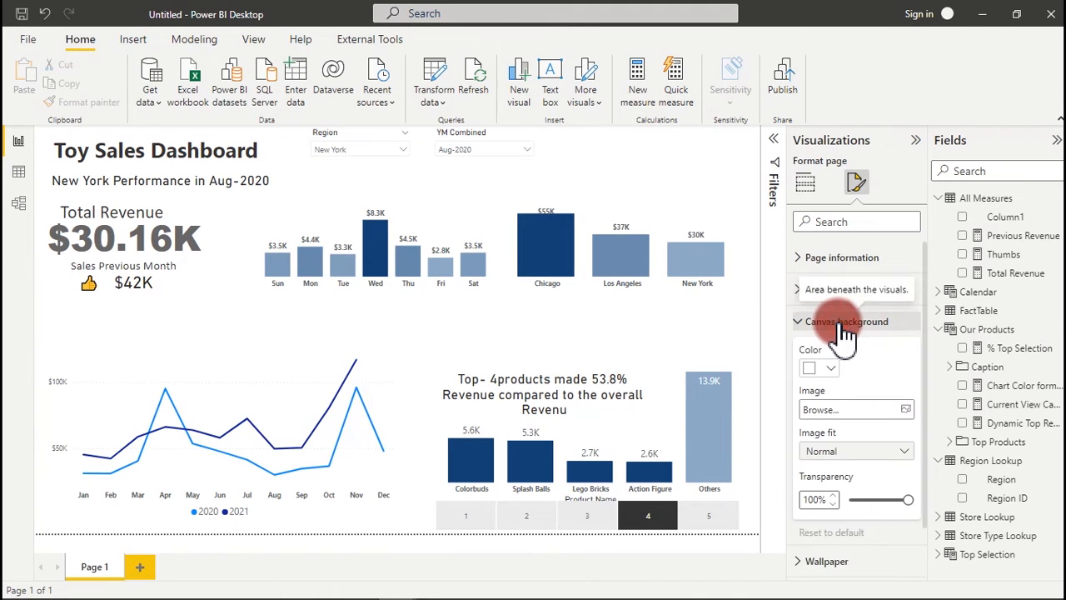
Step: Use B2.png as the canvas background image and set its transparency to 0%
left_click(907, 408)
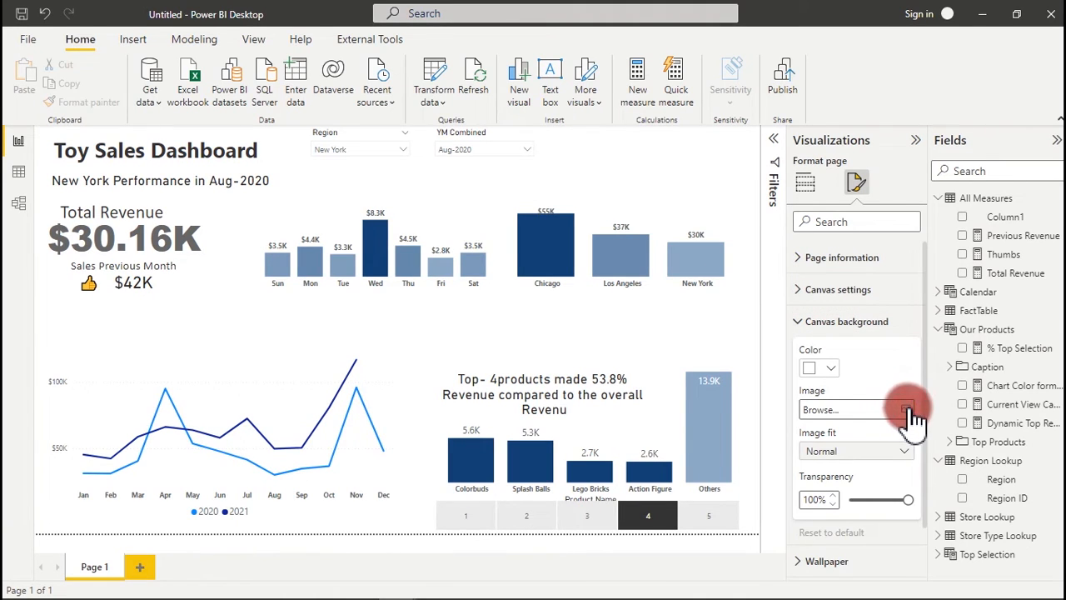
left_click(842, 402)
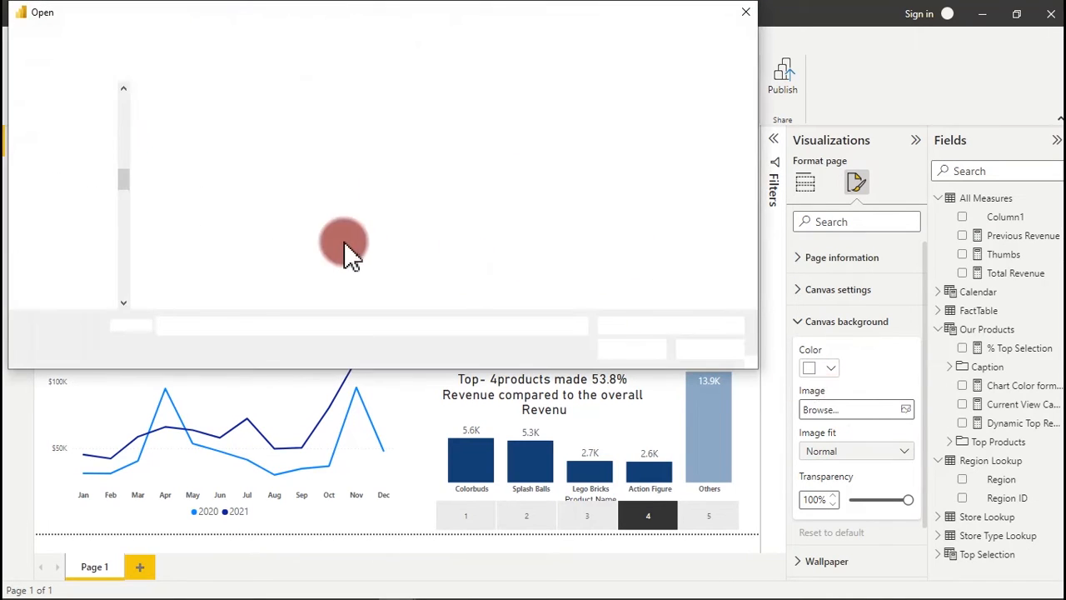
double_click(182, 150)
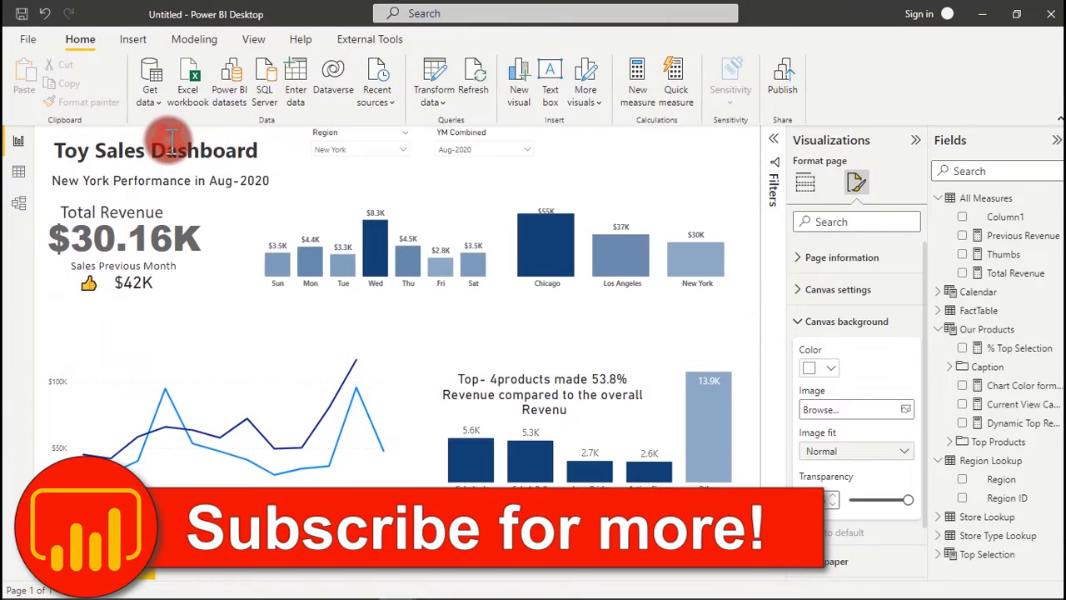
mouse_move(412, 266)
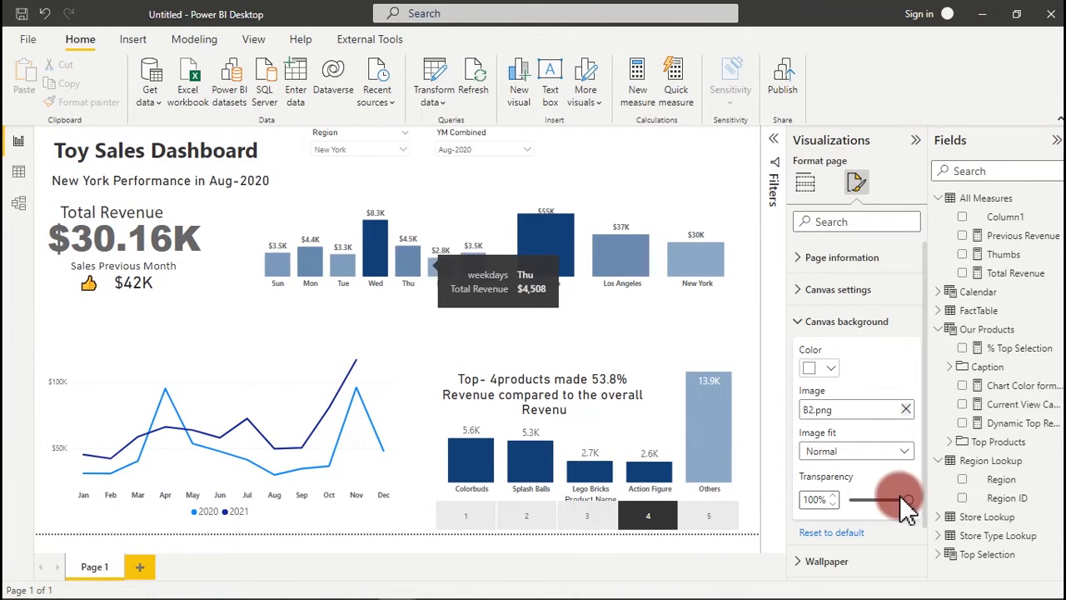
left_click_drag(908, 500, 847, 499)
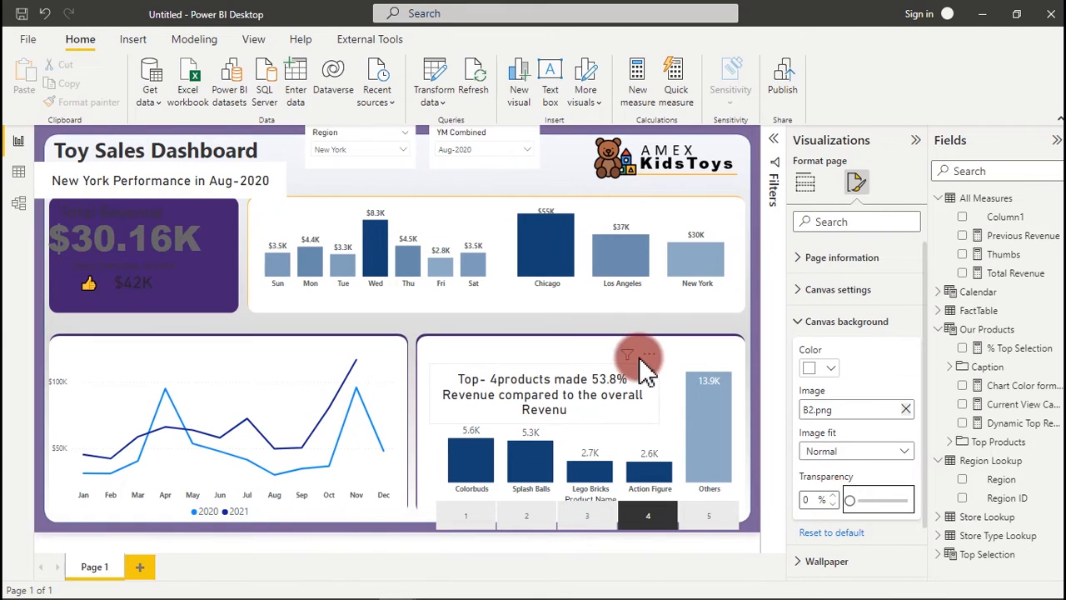
Step: Turn off the background of the "New York Performance in Aug-2020" card
left_click(231, 191)
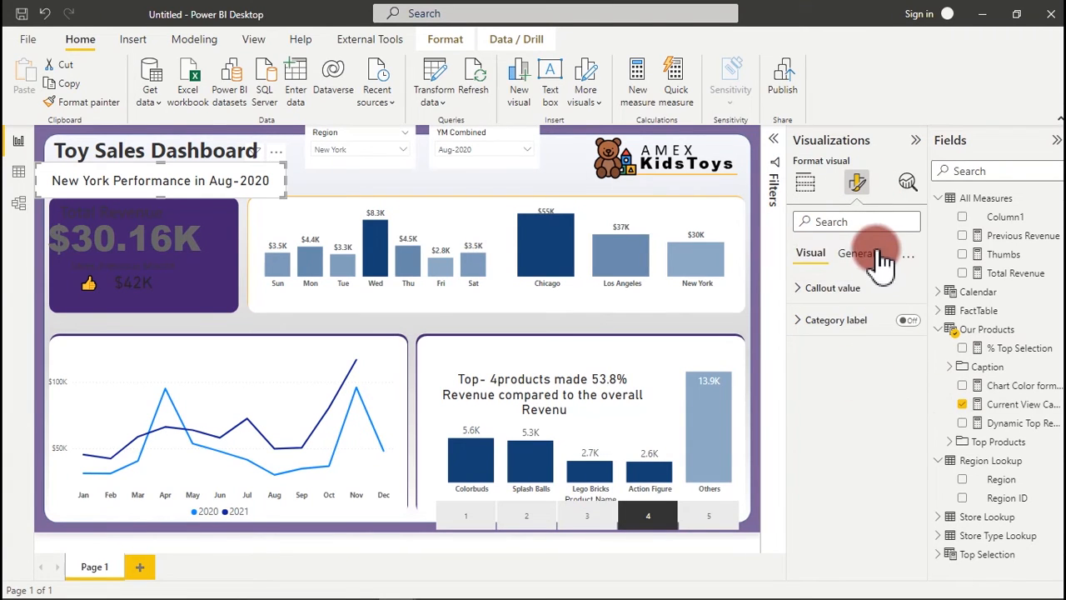
left_click(871, 254)
left_click(833, 352)
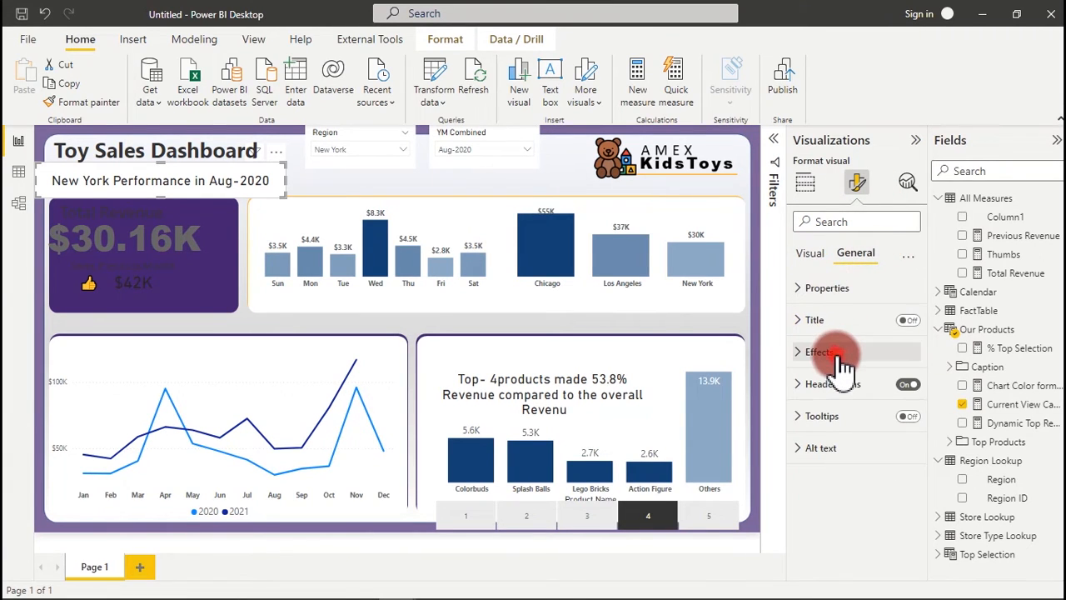
left_click(904, 385)
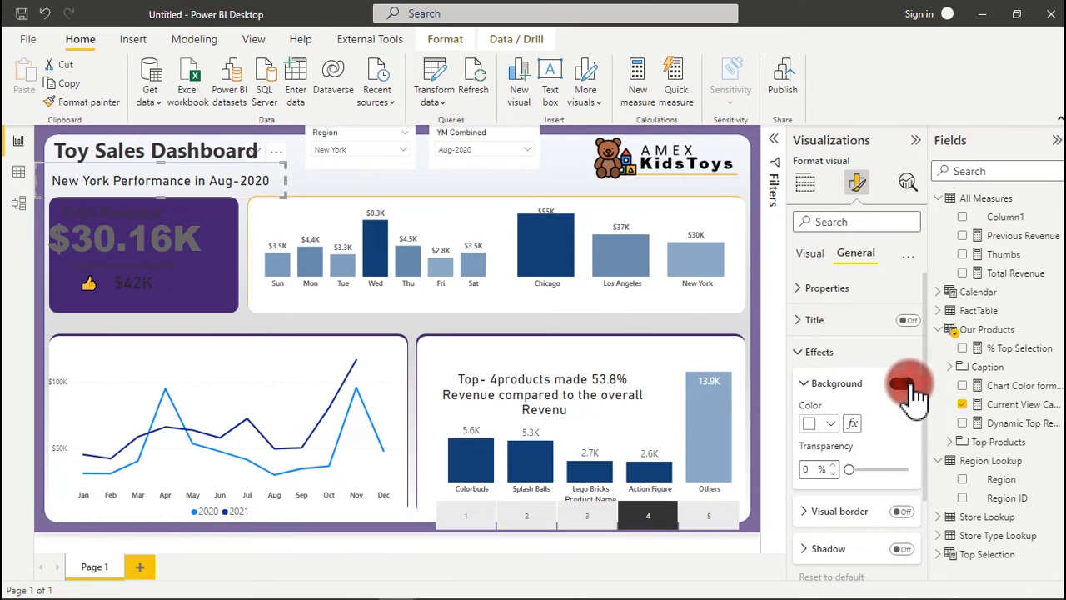
Step: Widen the Total Revenue value card to the purple panel's right edge and set its callout value color to white
left_click(202, 243)
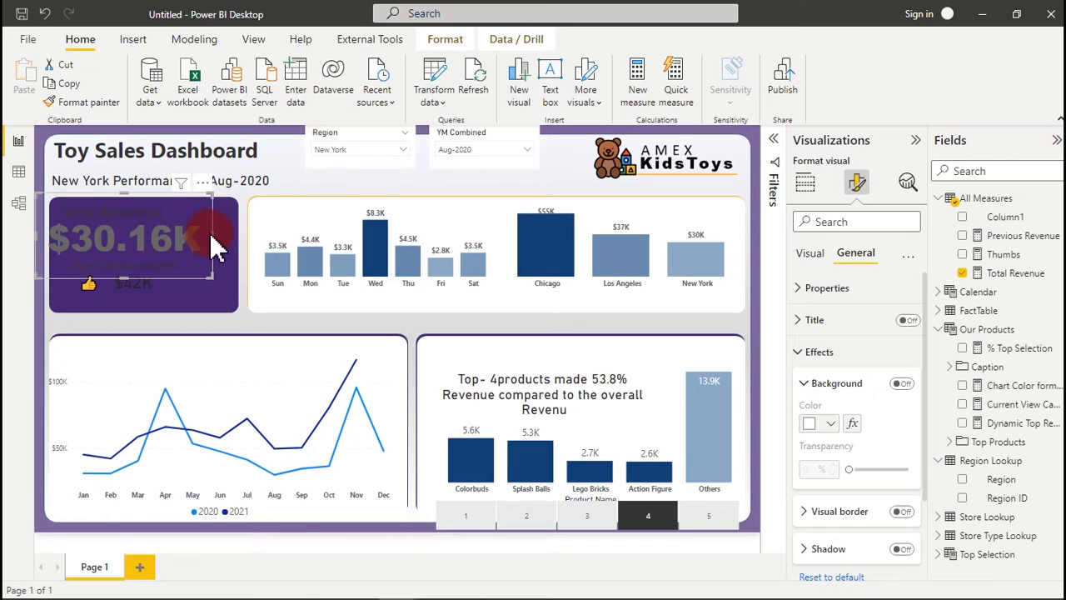
left_click_drag(212, 234, 250, 233)
left_click(812, 253)
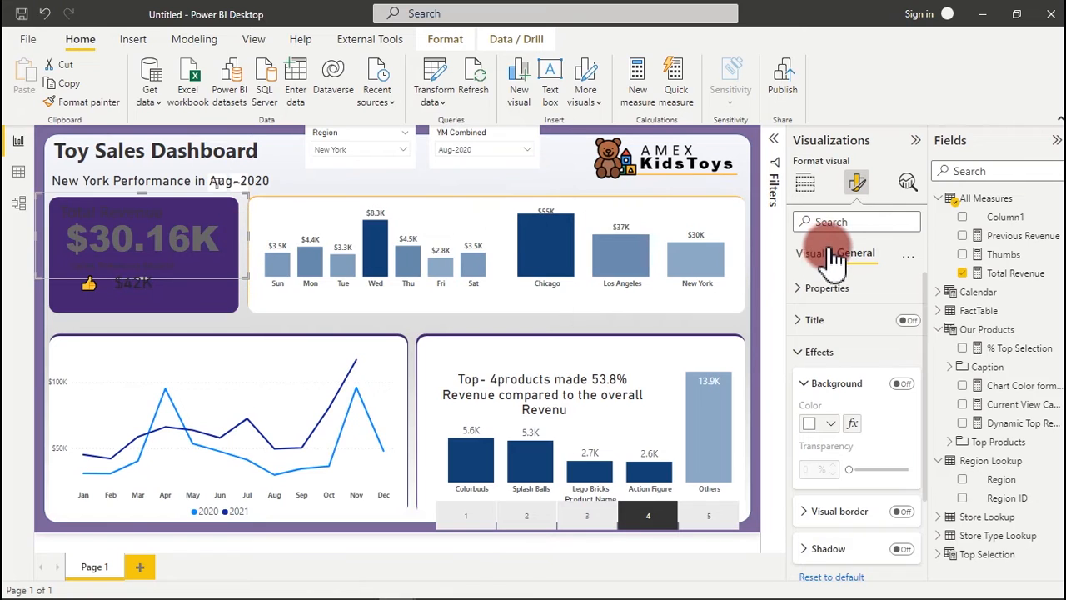
left_click(857, 290)
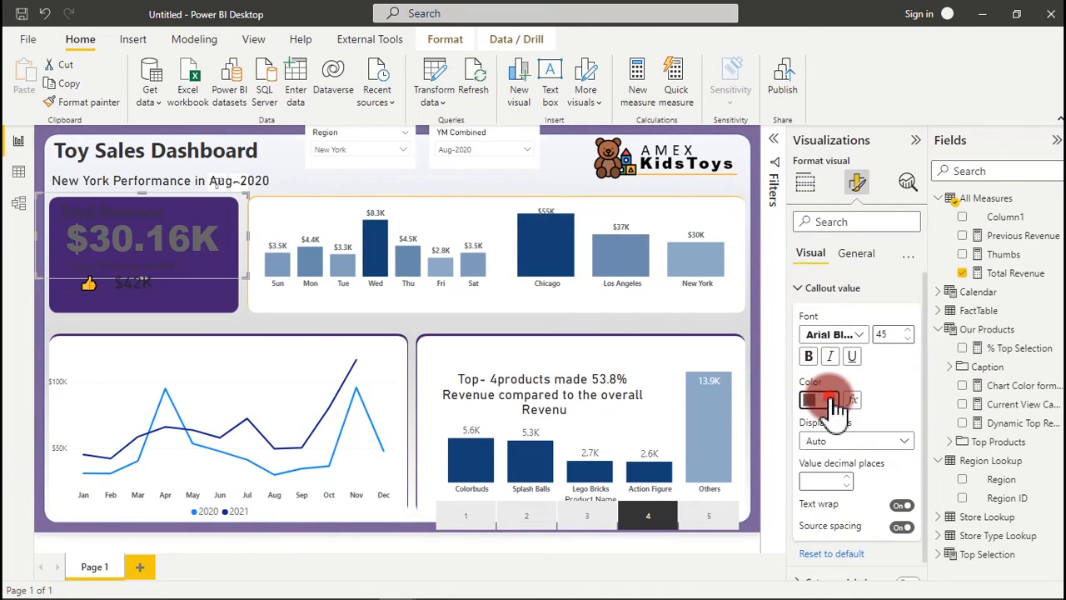
left_click(831, 400)
left_click(820, 152)
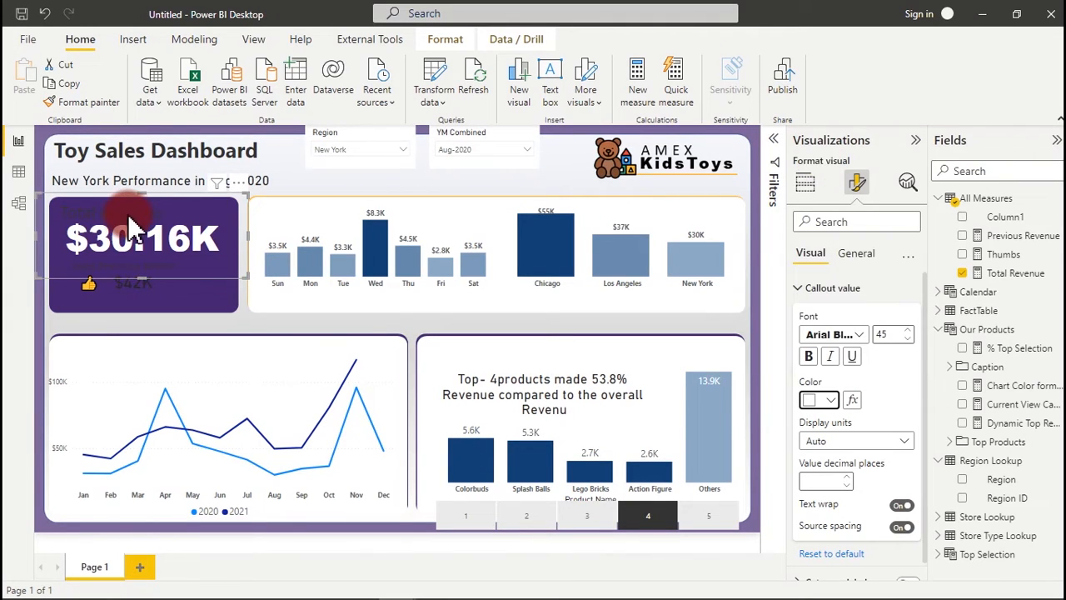
Step: Color the "Total Revenue" heading text the lightest gray shade and position the total revenue value card directly beneath it
left_click(119, 215)
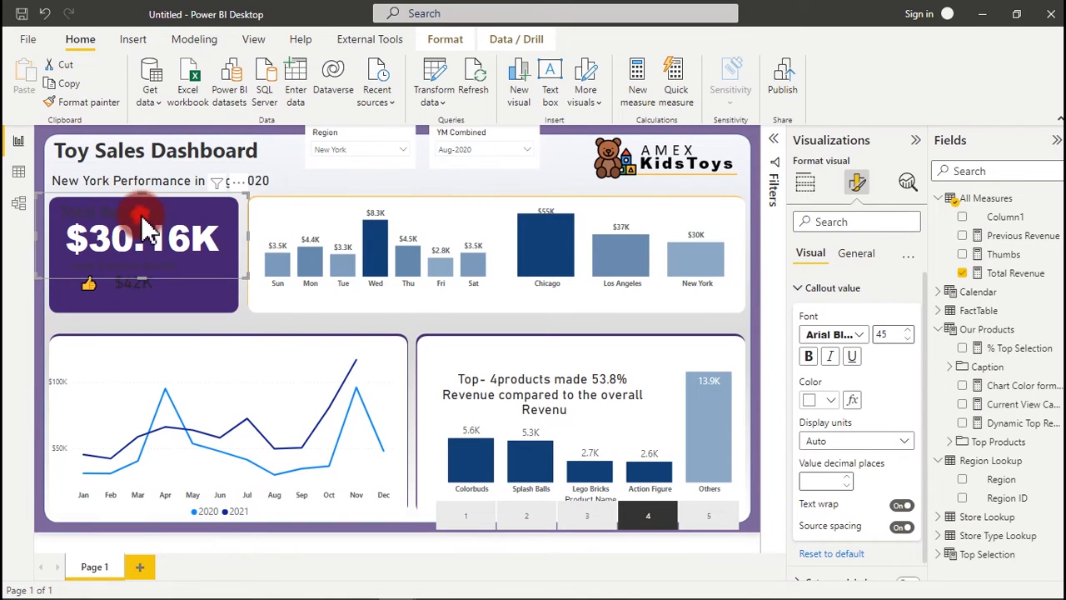
left_click(113, 205)
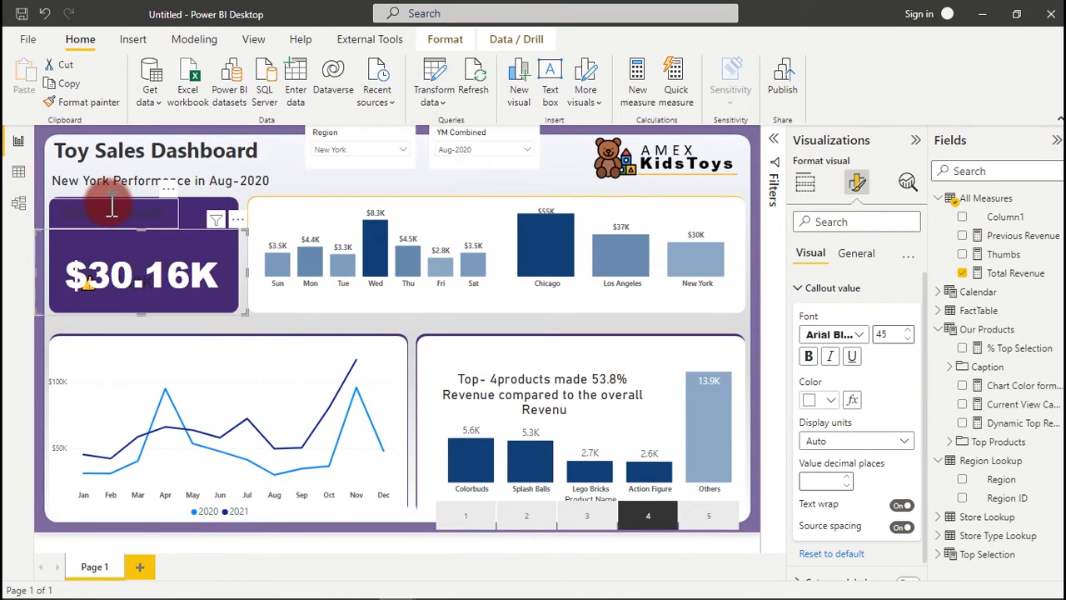
left_click(112, 212)
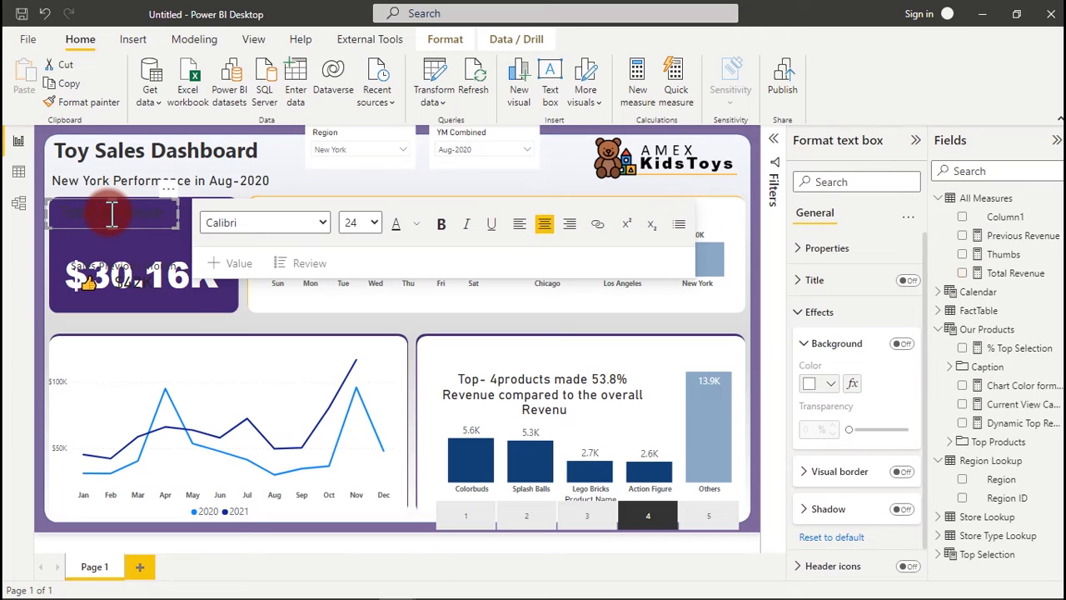
triple_click(111, 212)
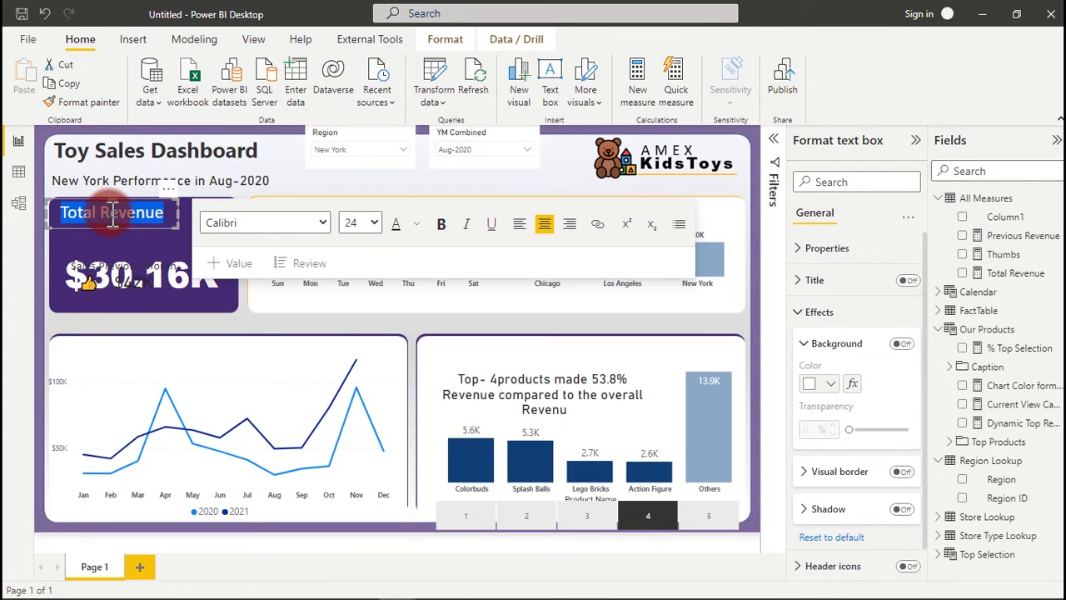
left_click(416, 224)
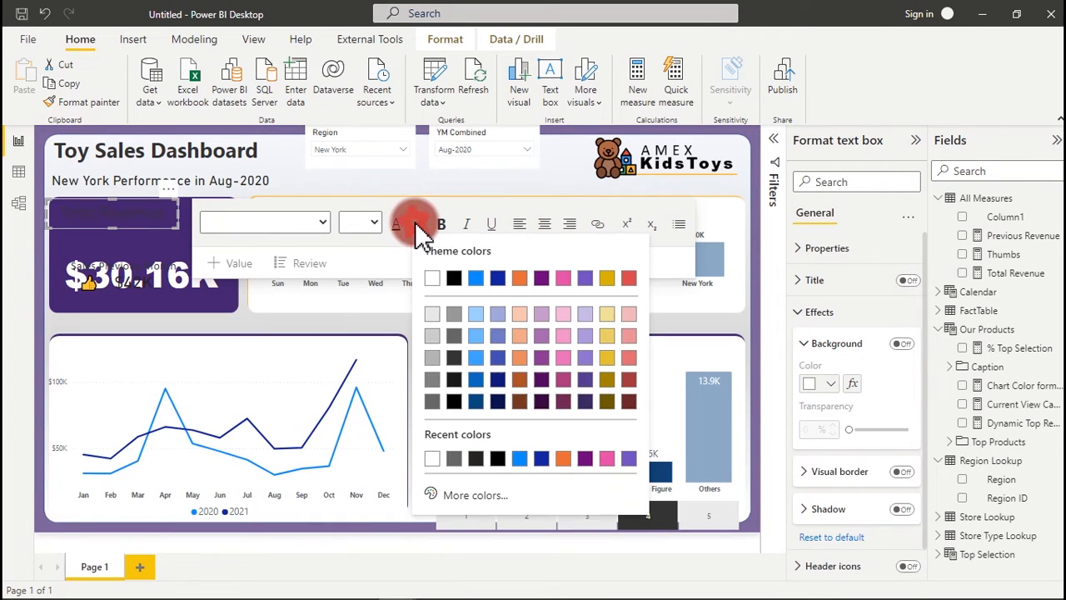
left_click(432, 314)
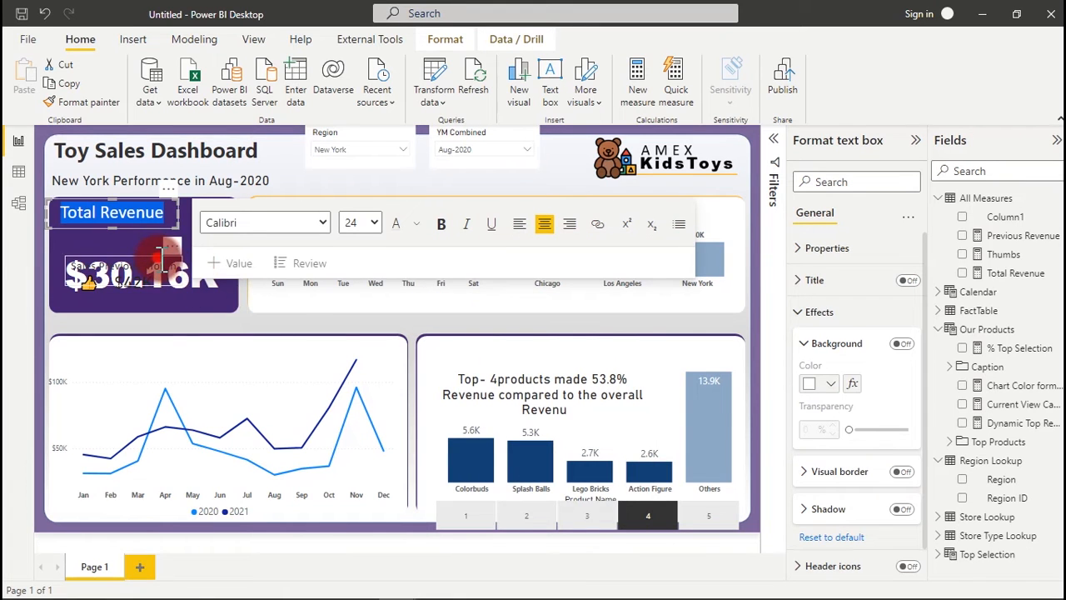
left_click(154, 254)
left_click(150, 248)
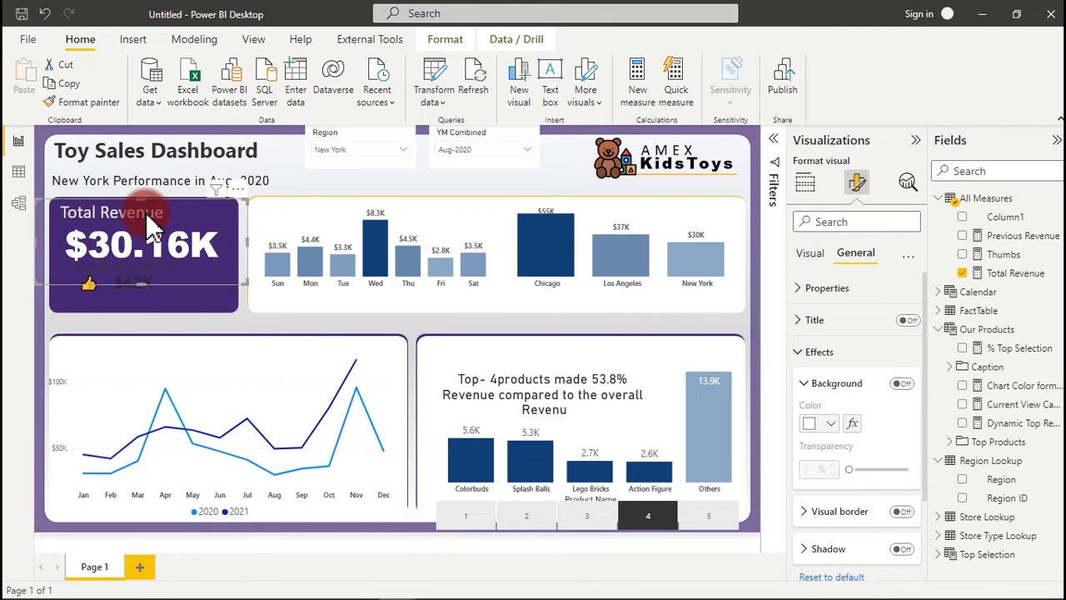
Step: Set the font color of the "Sales Previous Month" text to the lightest gray shade
left_click(119, 291)
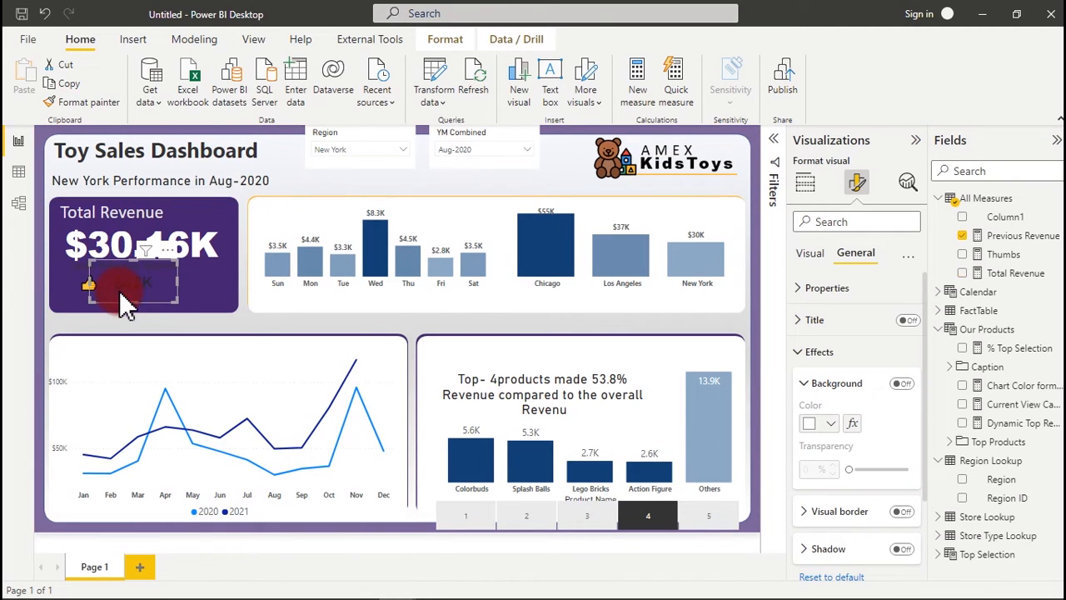
left_click(84, 267)
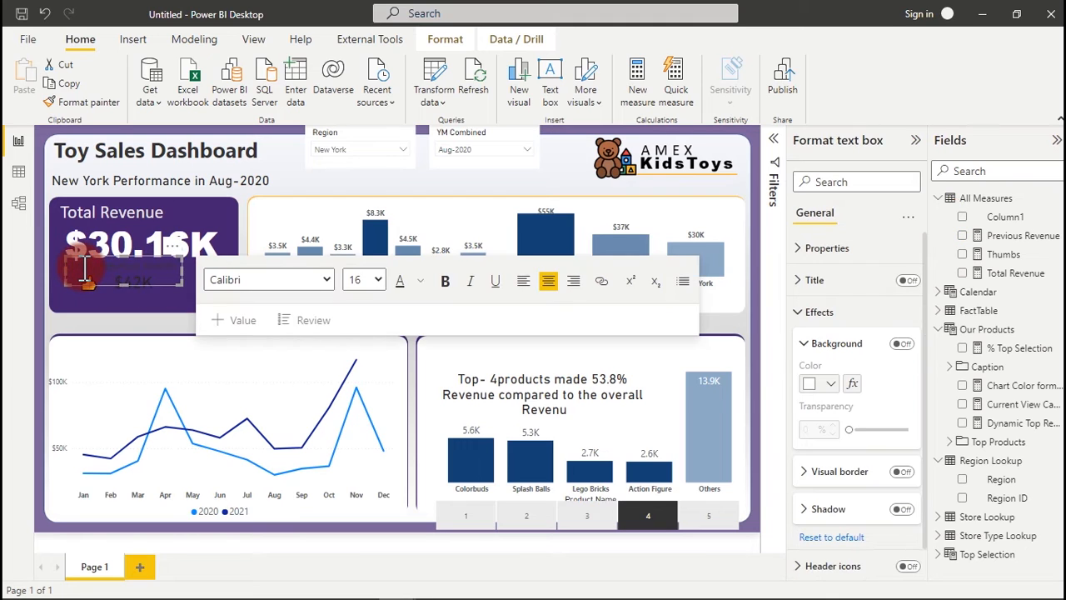
triple_click(84, 268)
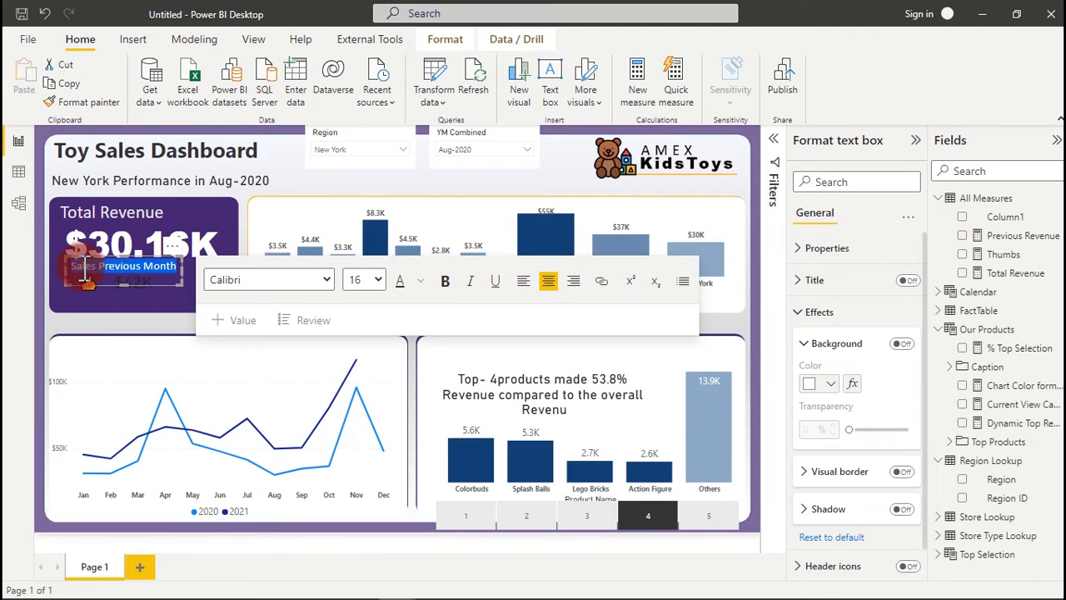
left_click(421, 282)
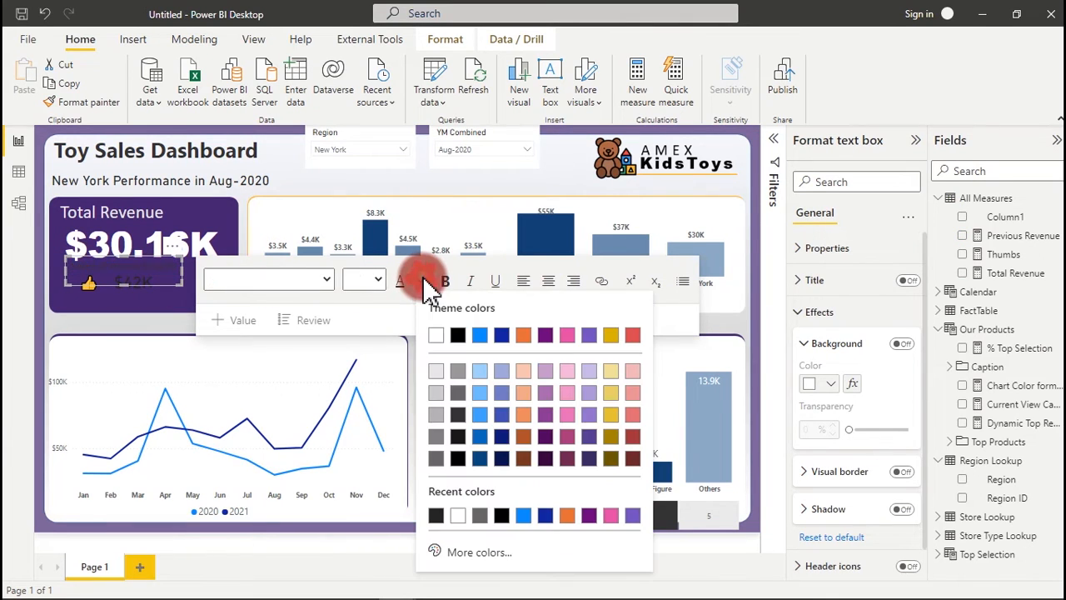
left_click(438, 375)
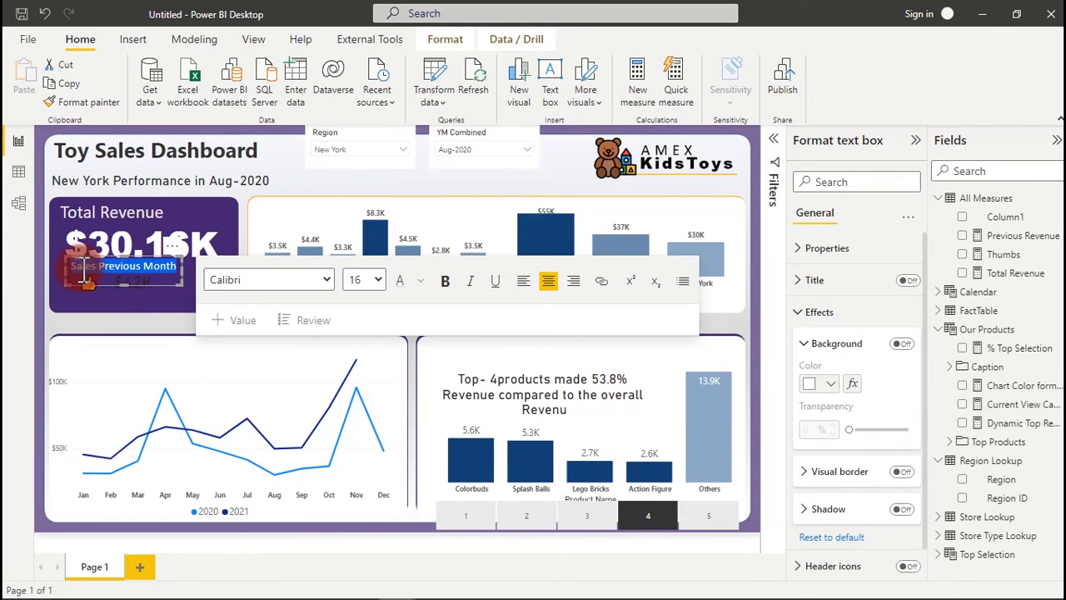
Step: Reword the label to "Revenue Previous Month" and widen its text box so the text fits on one line
left_click(83, 269)
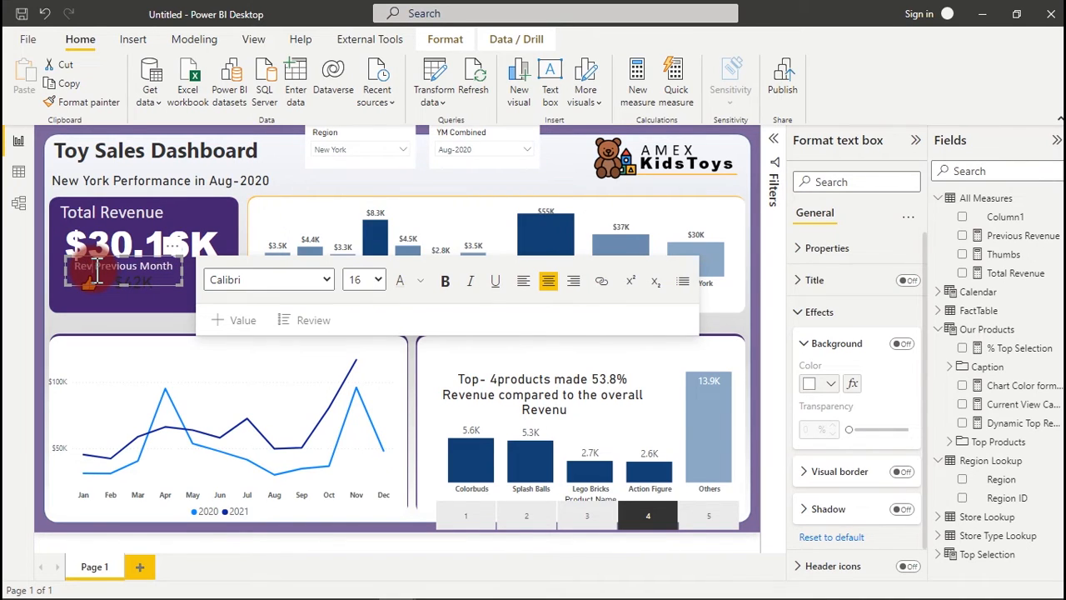
type("Revenue")
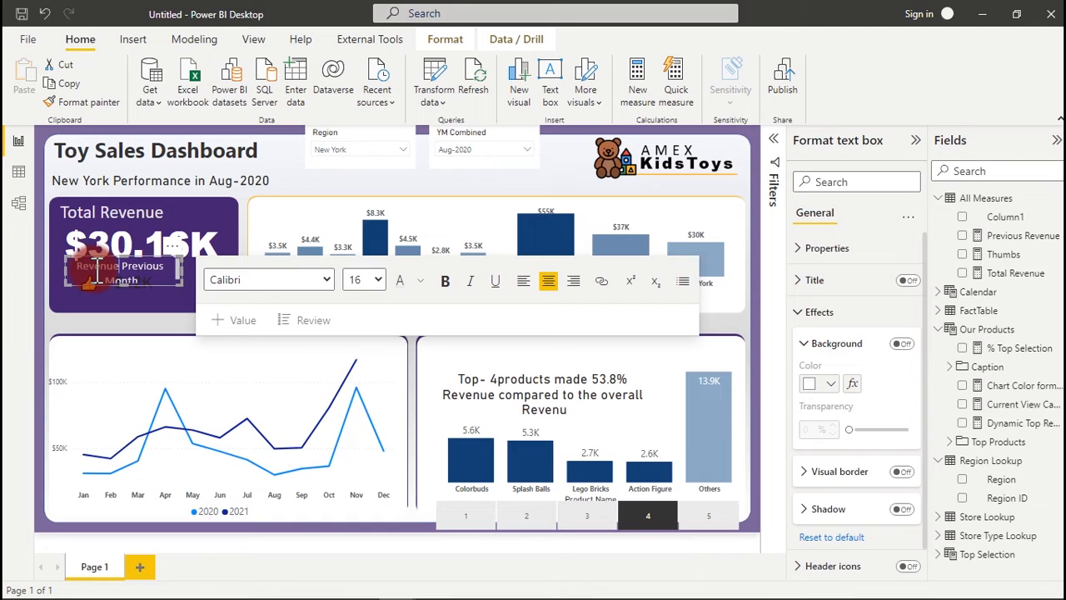
left_click(190, 269)
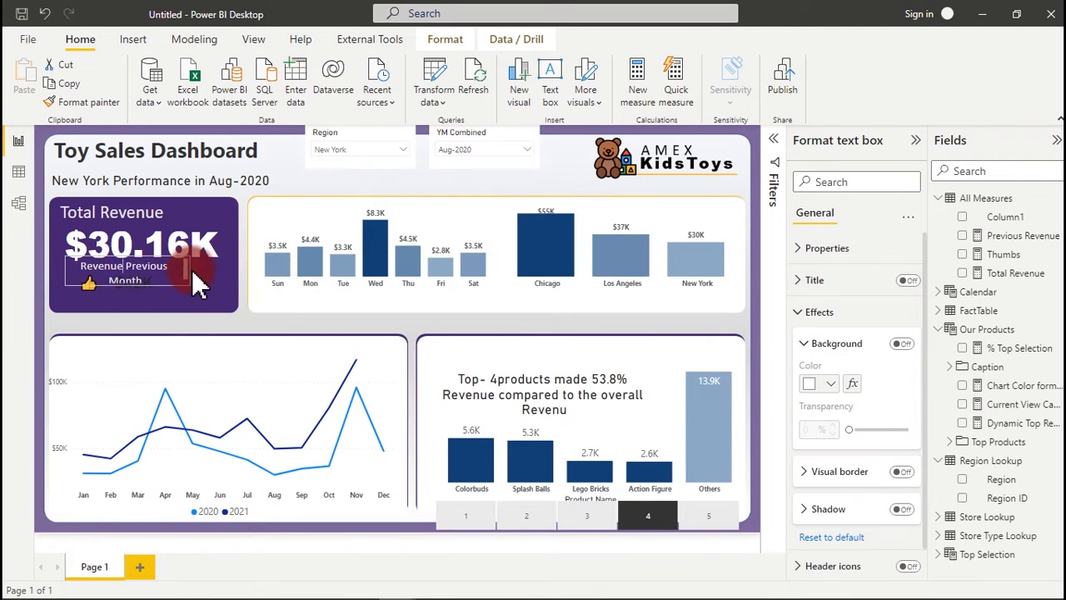
left_click(200, 265)
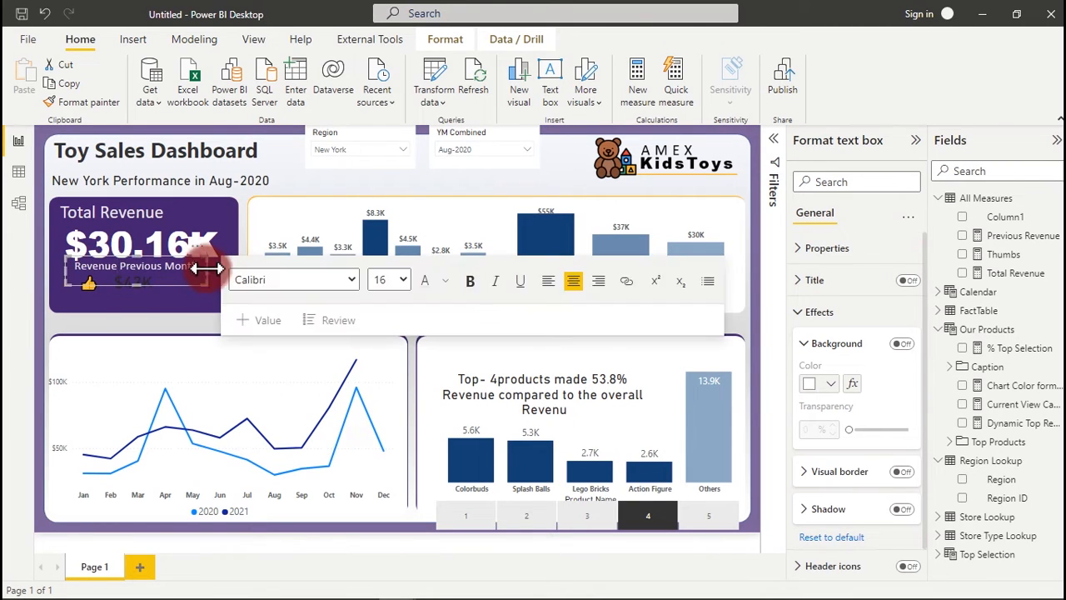
Step: Nudge the "Revenue Previous Month" text box slightly down, away from the total revenue value
left_click(165, 256)
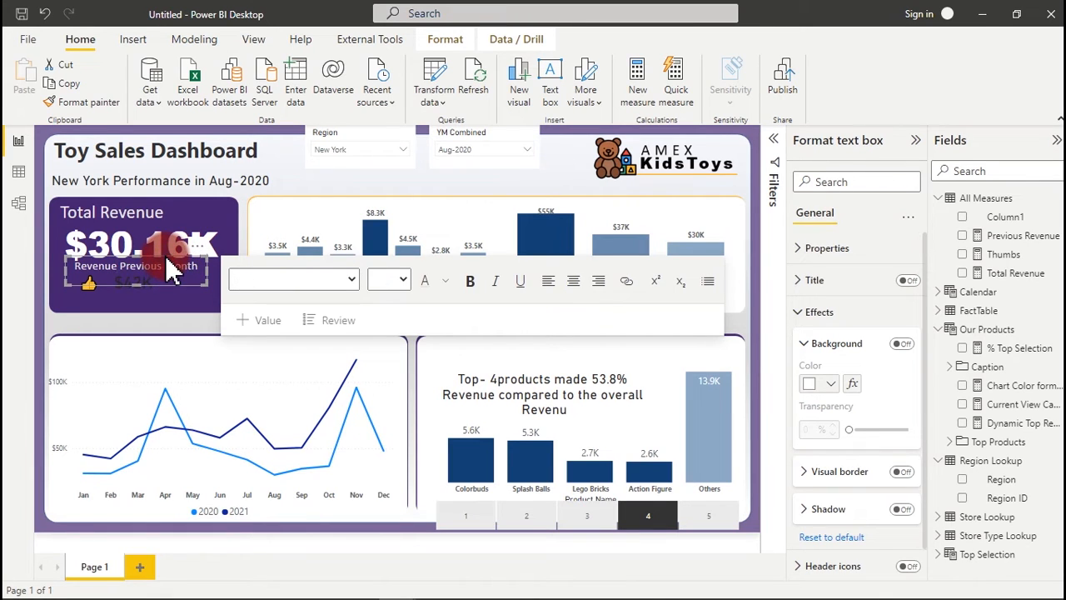
key("Down")
key("Down")
key("Down")
key("Down")
key("Down")
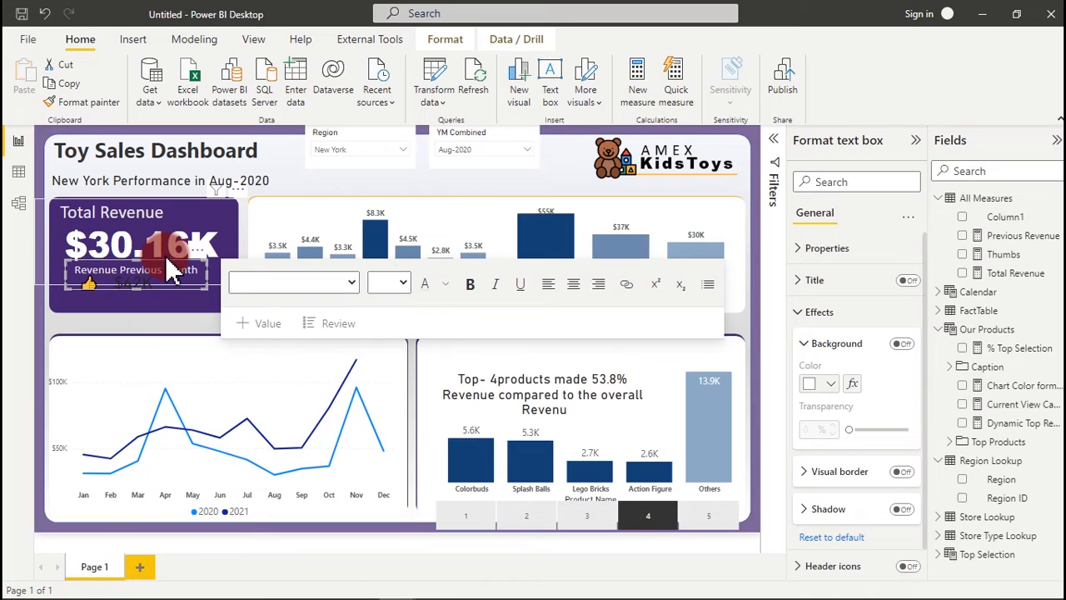
left_click(117, 356)
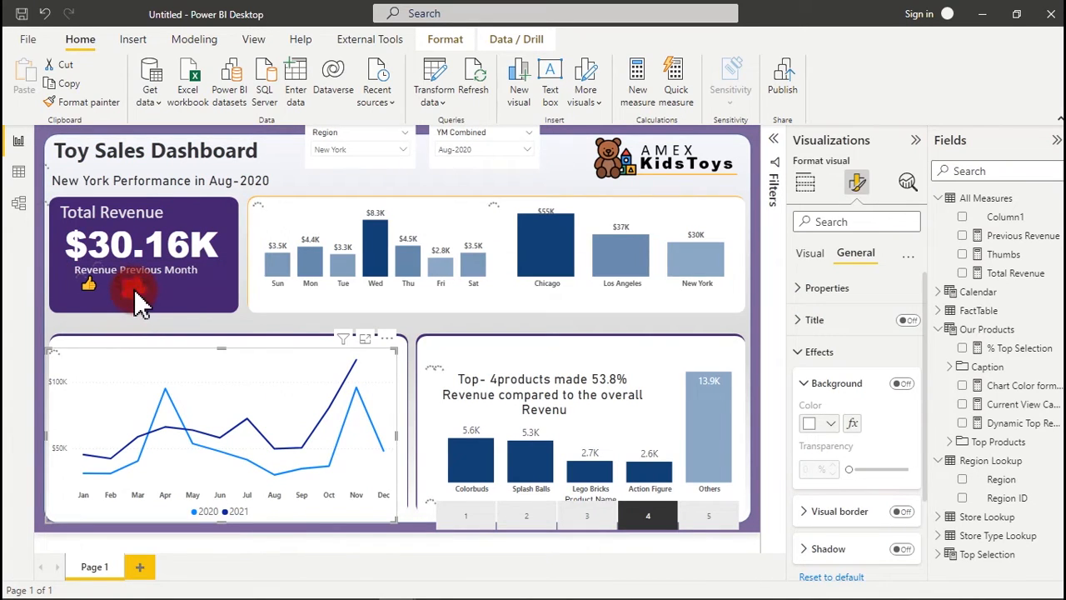
Step: Set the callout value color of the Previous Revenue card to white
left_click(136, 283)
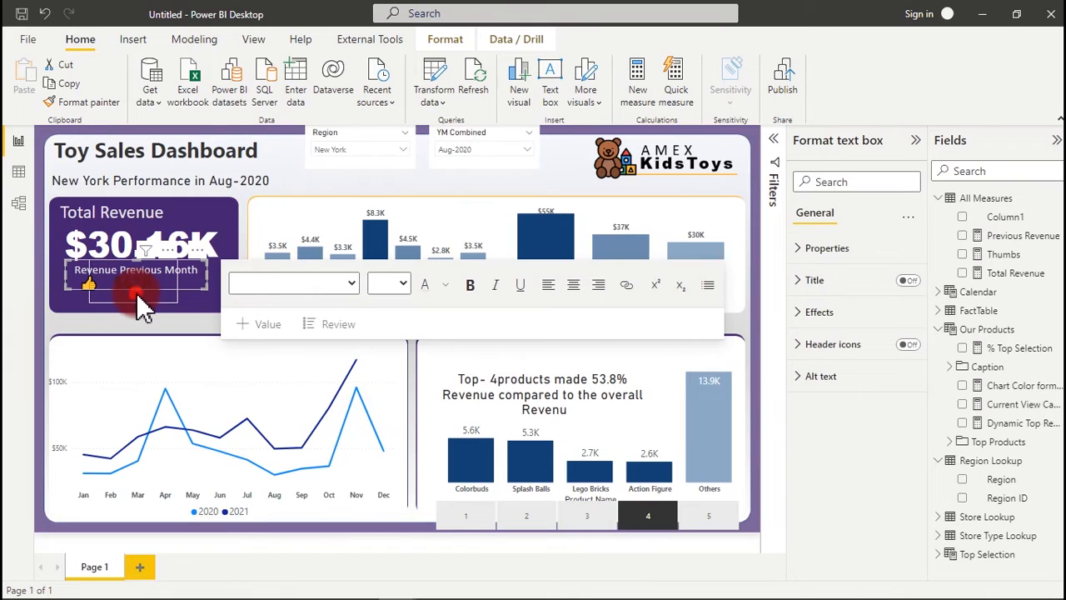
left_click(136, 292)
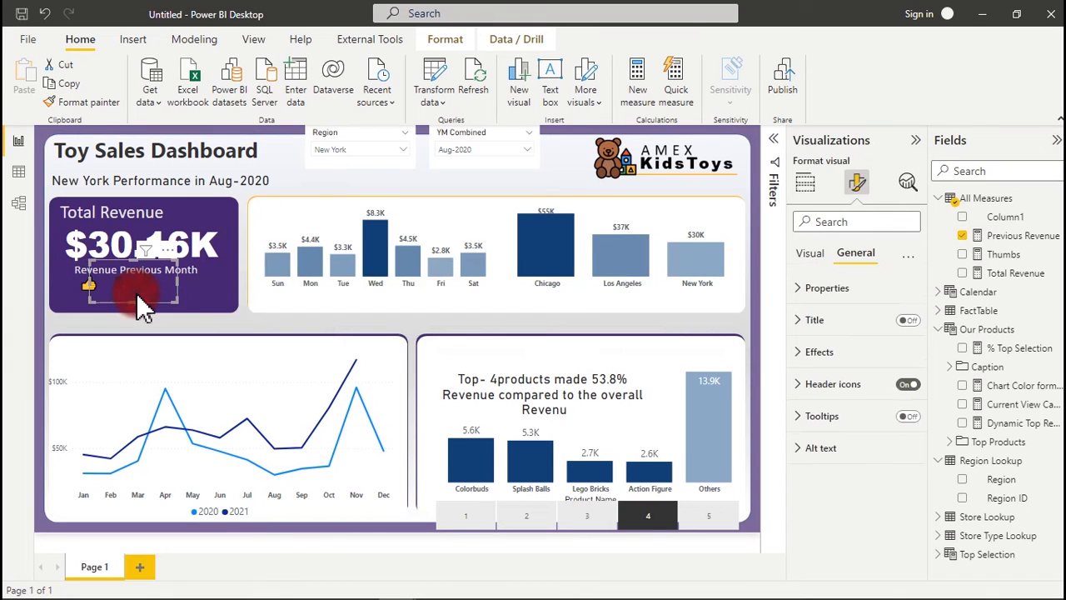
left_click(807, 254)
left_click(825, 292)
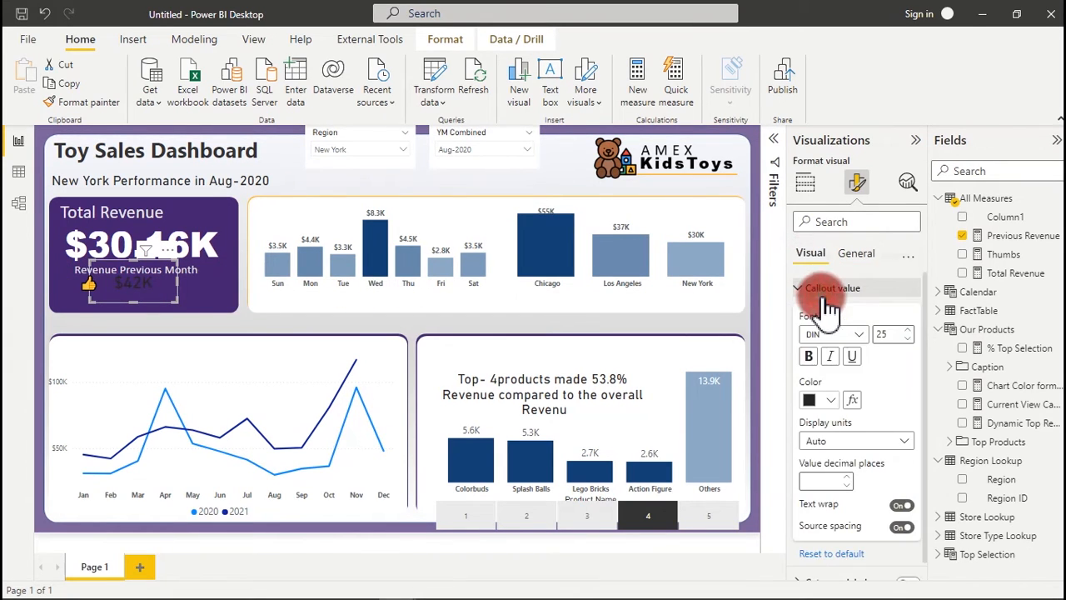
left_click(830, 400)
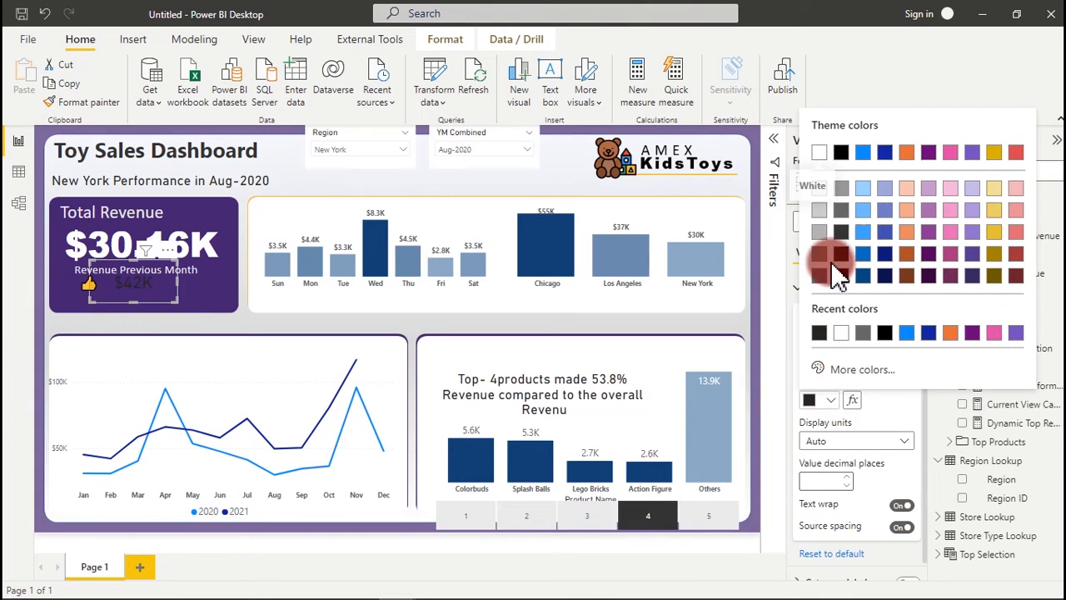
left_click(820, 152)
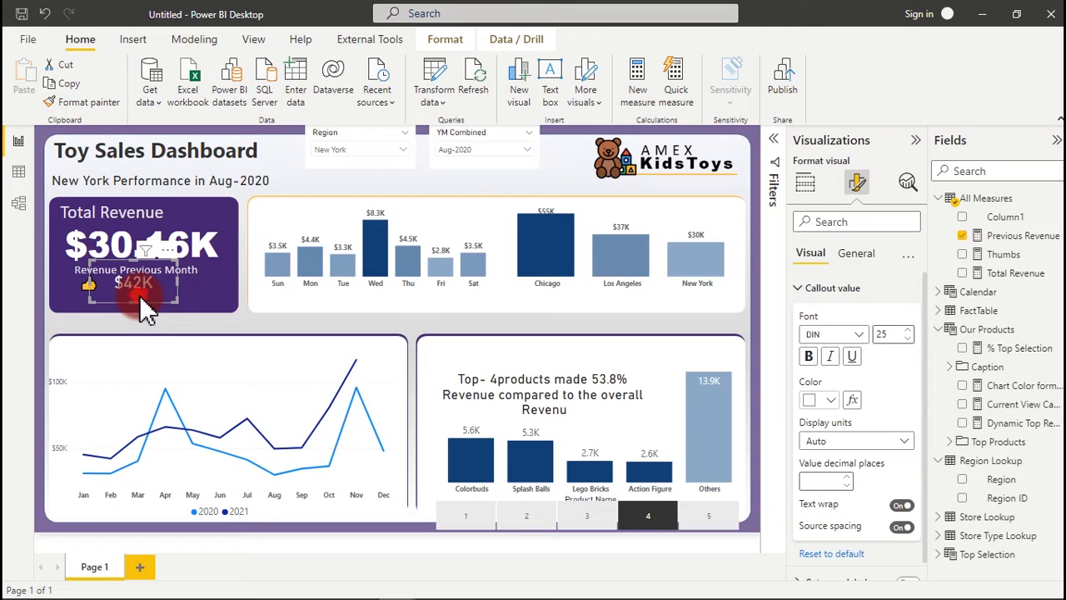
Step: Widen the Previous Revenue card and shift it and the thumbs-up card slightly down below their label
left_click_drag(139, 295, 195, 288)
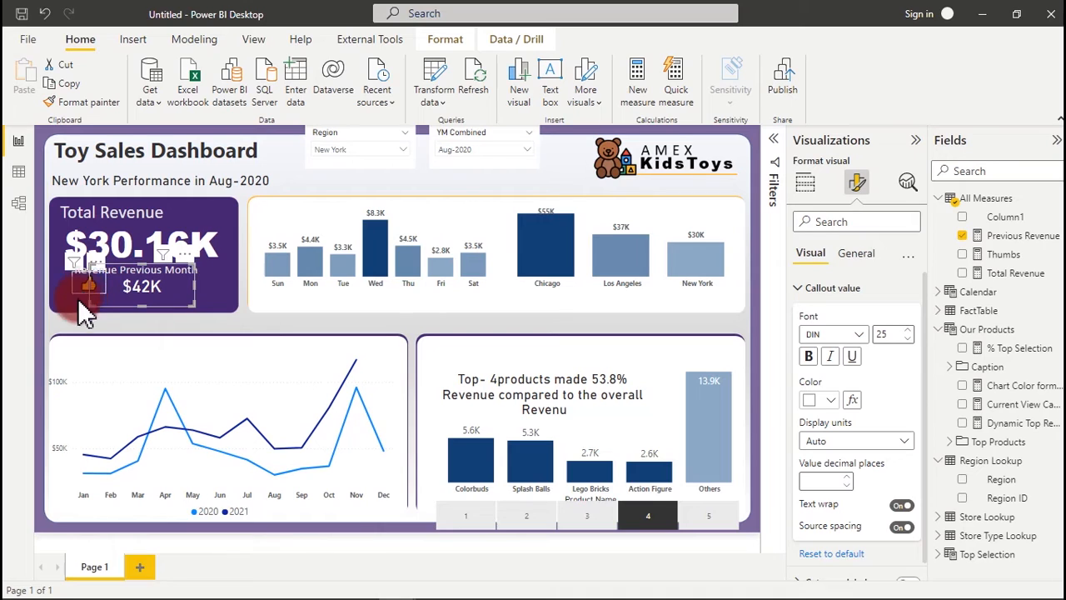
left_click(84, 294)
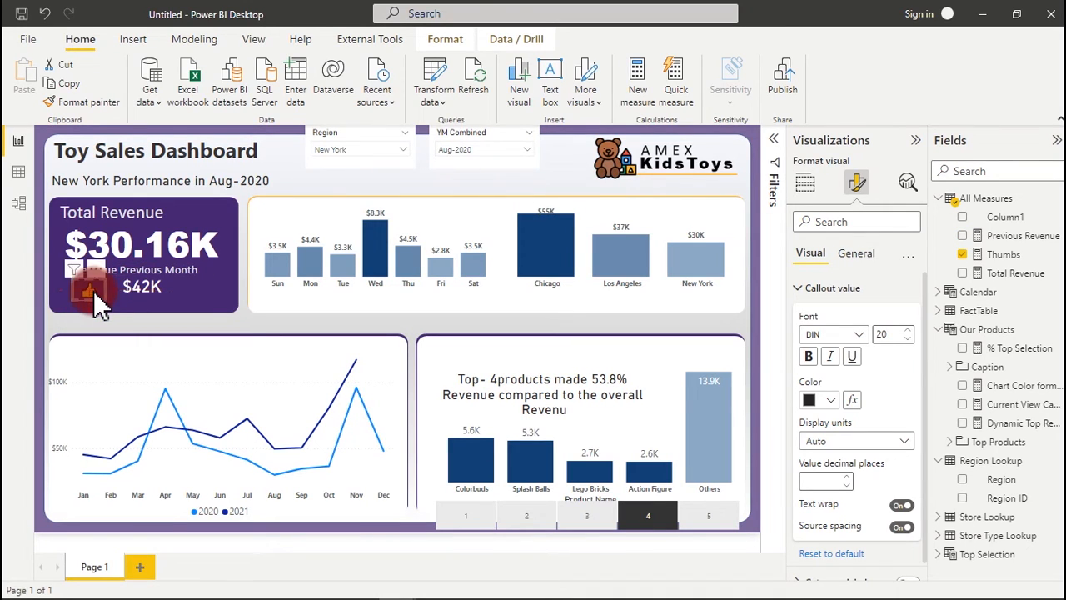
left_click(342, 181)
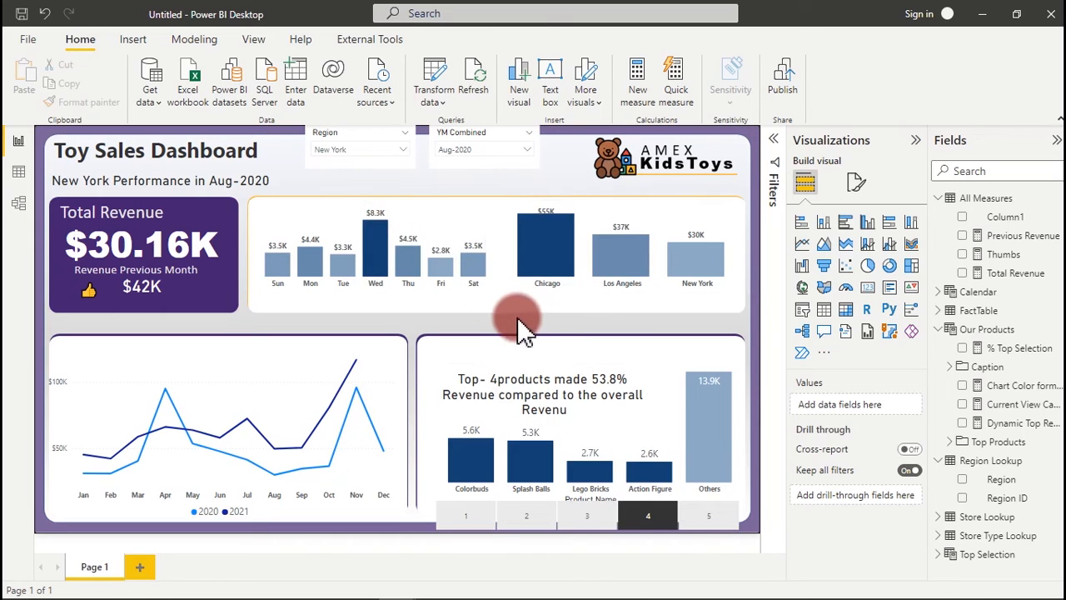
Step: Move the weekday and region revenue column charts down together within their white panel
left_click(409, 275)
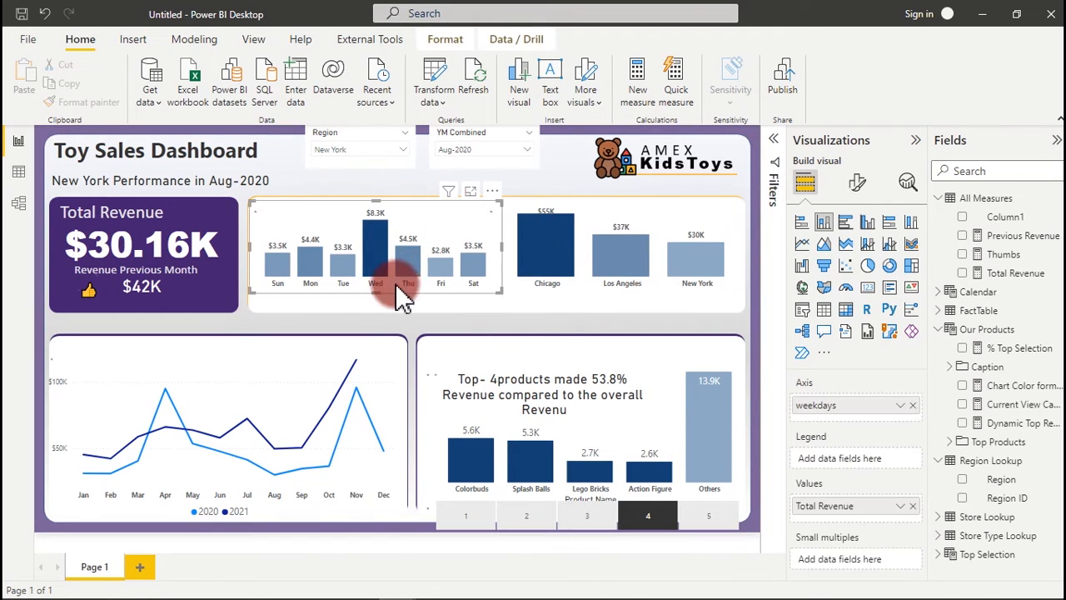
left_click(597, 219)
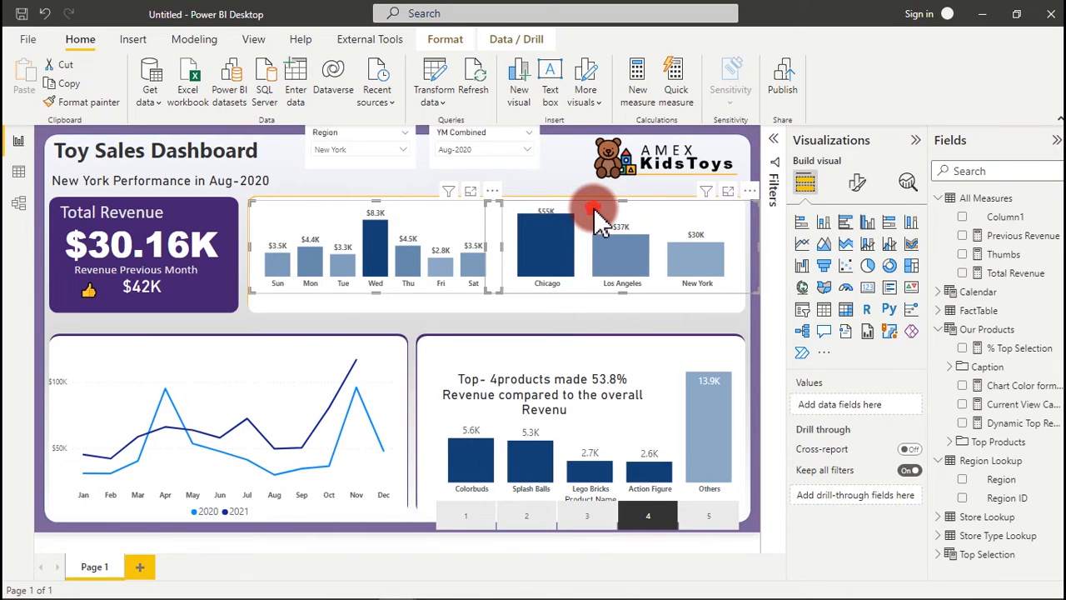
left_click_drag(596, 219, 596, 225)
left_click(594, 223)
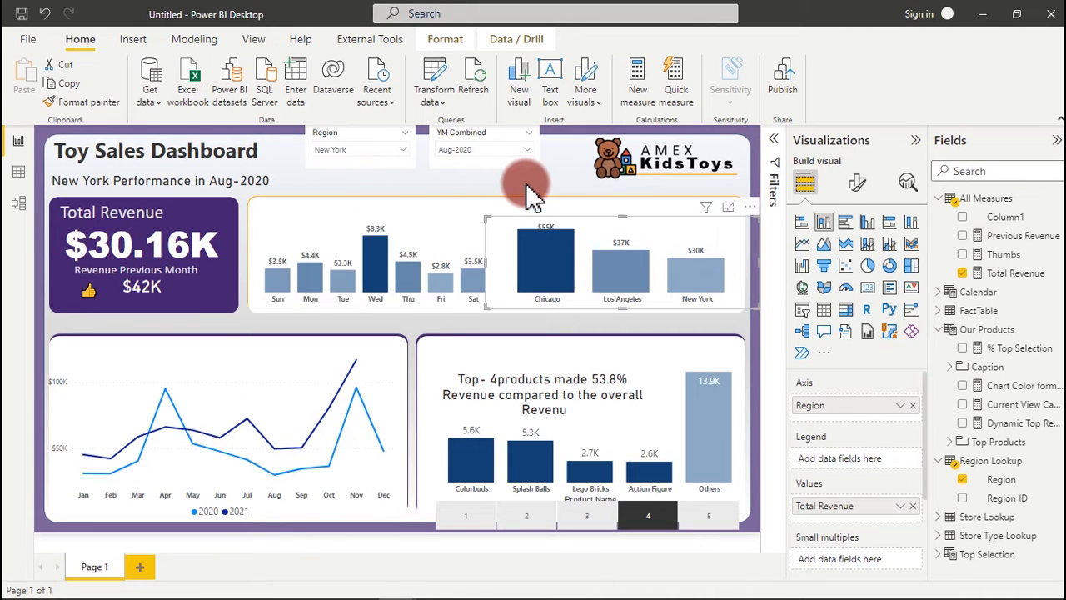
Step: Turn off the background of the YM Combined slicer
left_click(490, 150)
left_click(489, 139)
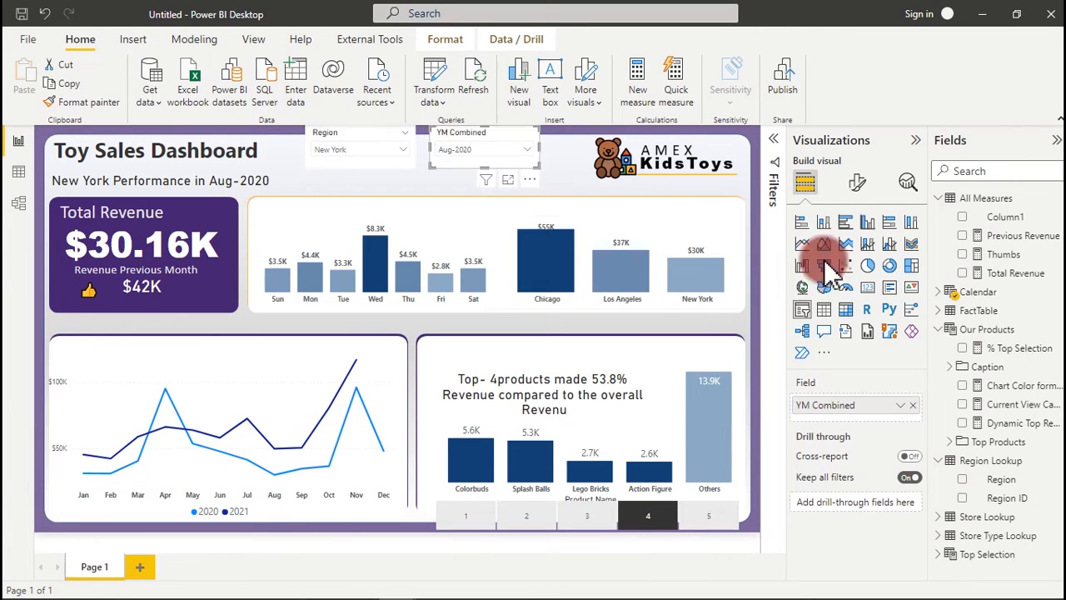
left_click(857, 189)
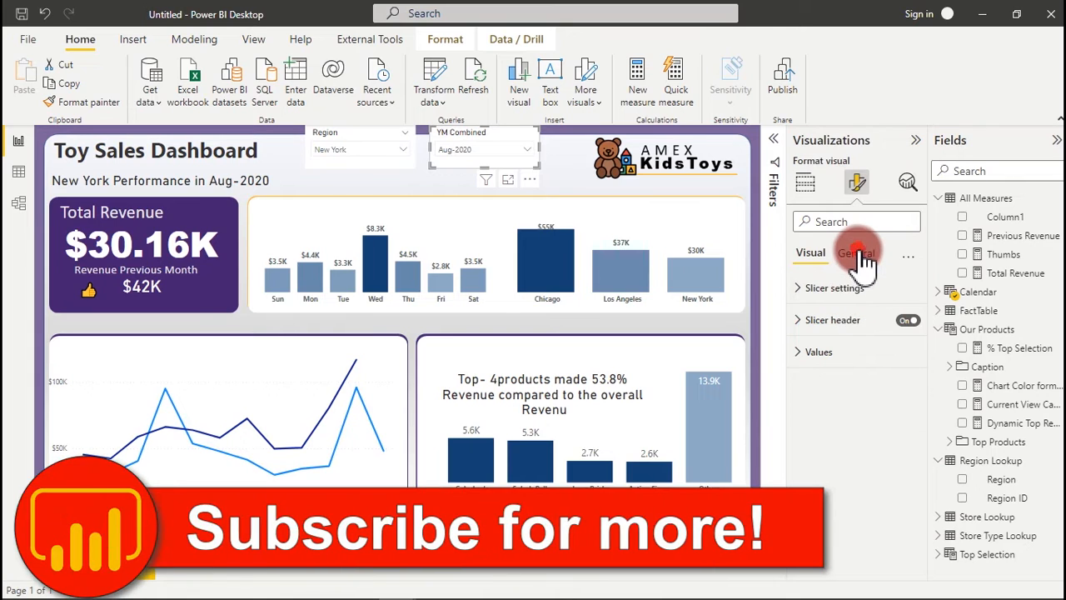
left_click(856, 253)
left_click(841, 325)
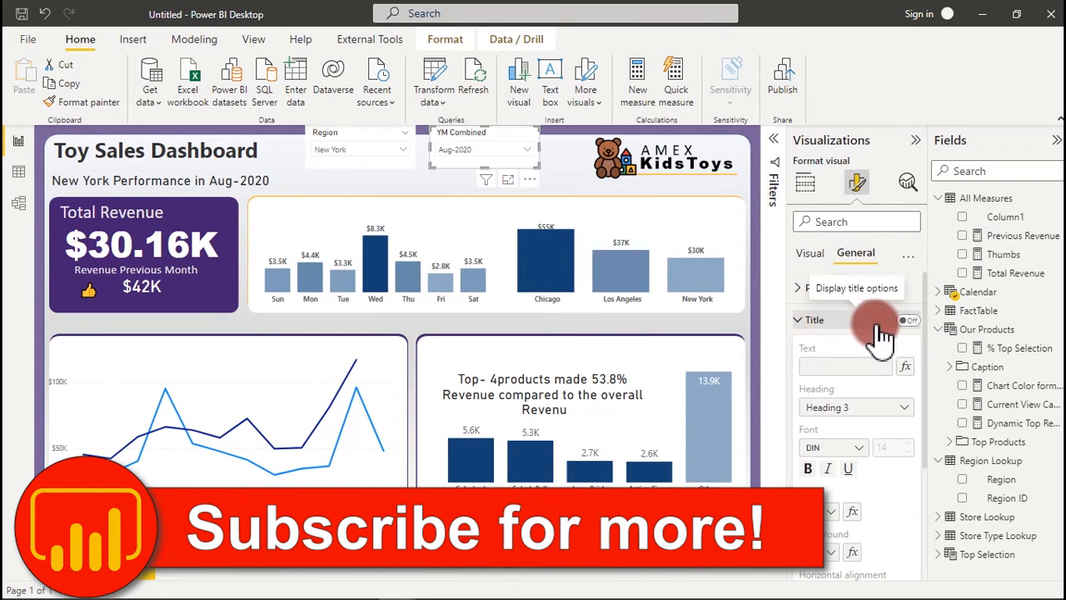
left_click(880, 329)
left_click(848, 354)
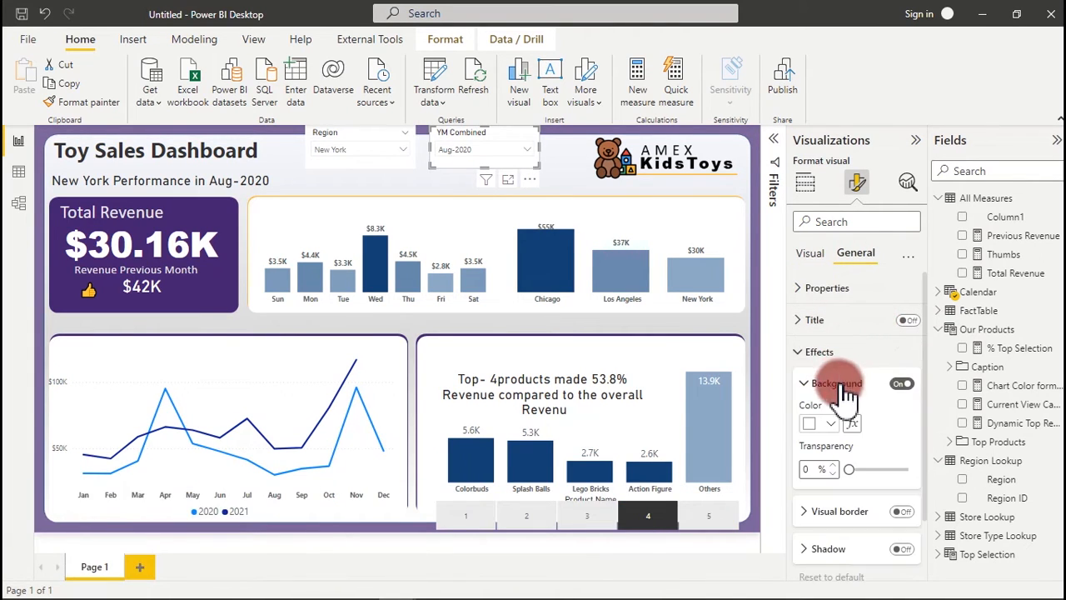
left_click(901, 384)
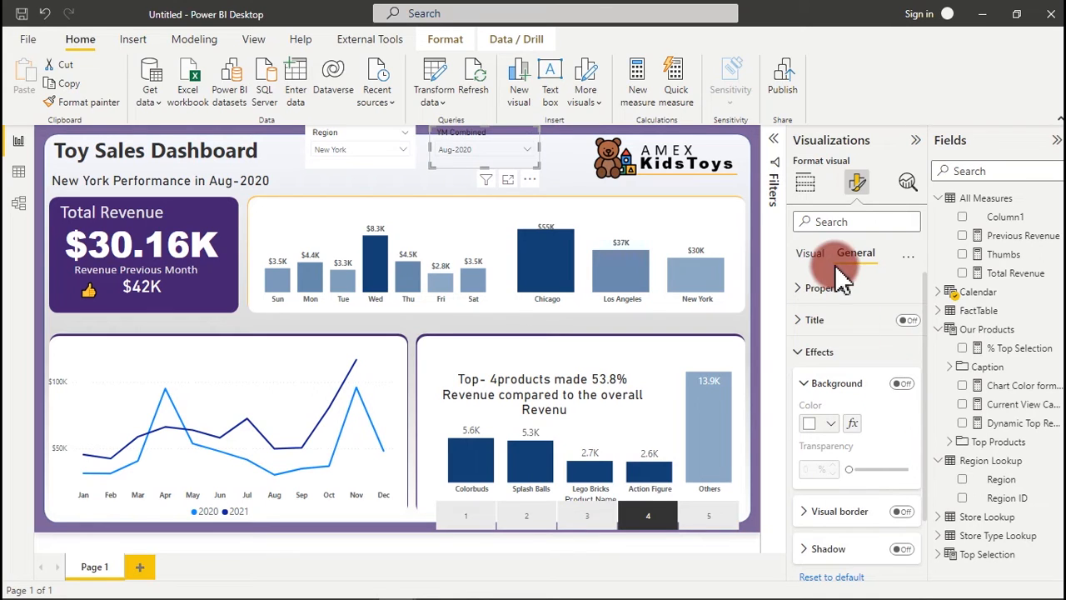
Step: Move the YM Combined slicer slightly down in the dashboard header and turn off its slicer header
left_click(812, 254)
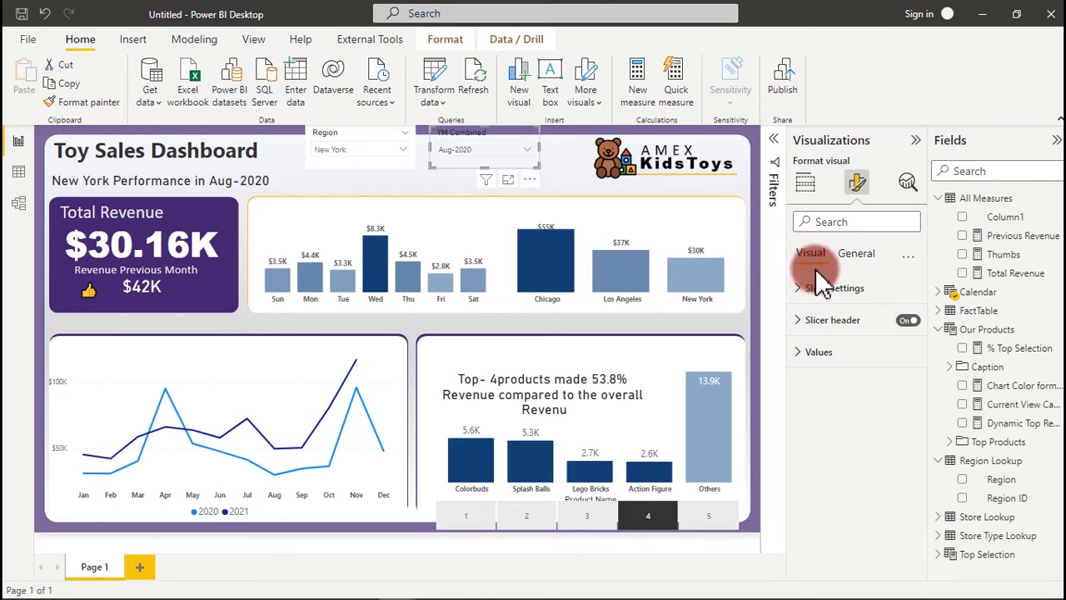
left_click_drag(486, 152, 487, 166)
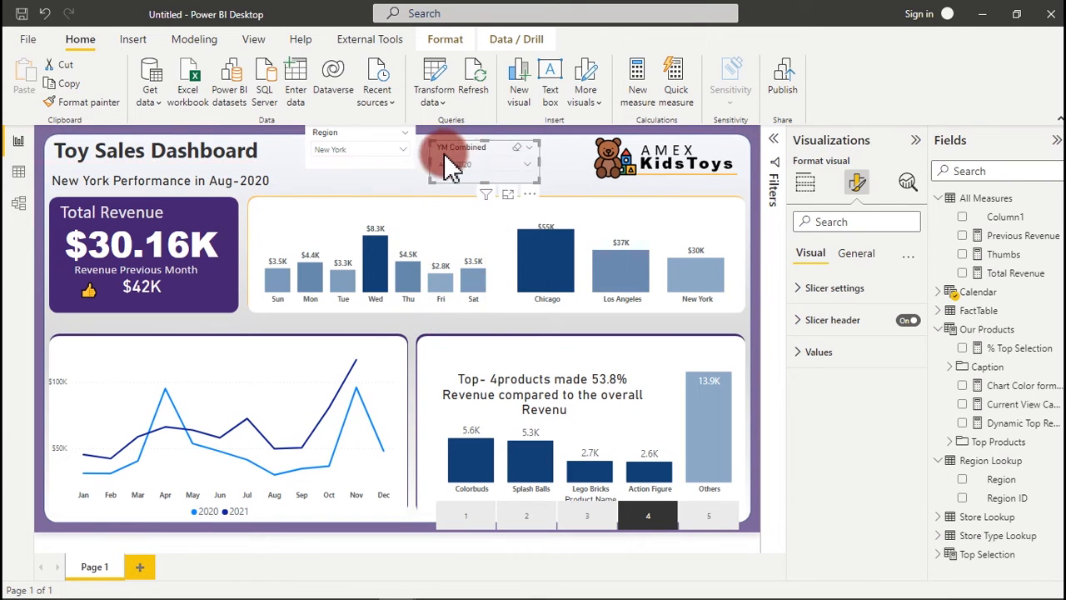
left_click(837, 290)
left_click(825, 289)
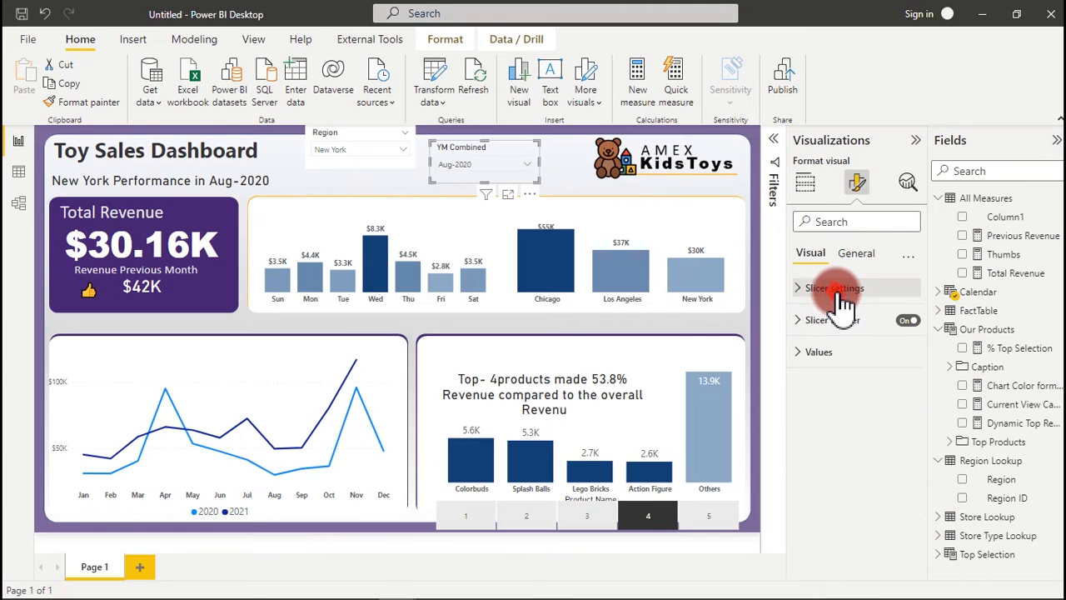
left_click(907, 322)
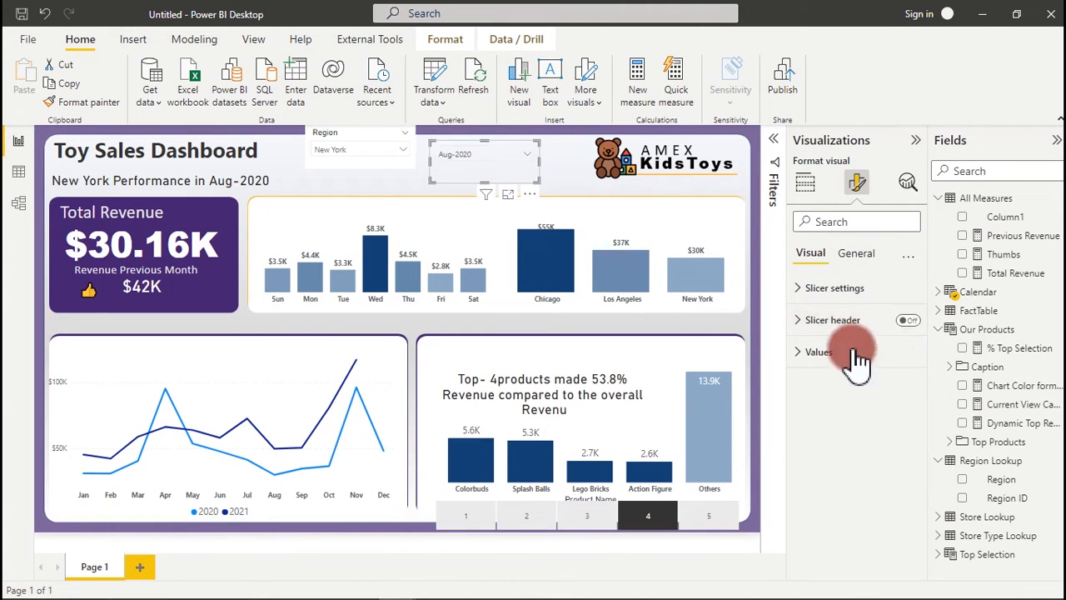
Step: Open the background color settings for the YM Combined slicer's values
left_click(825, 353)
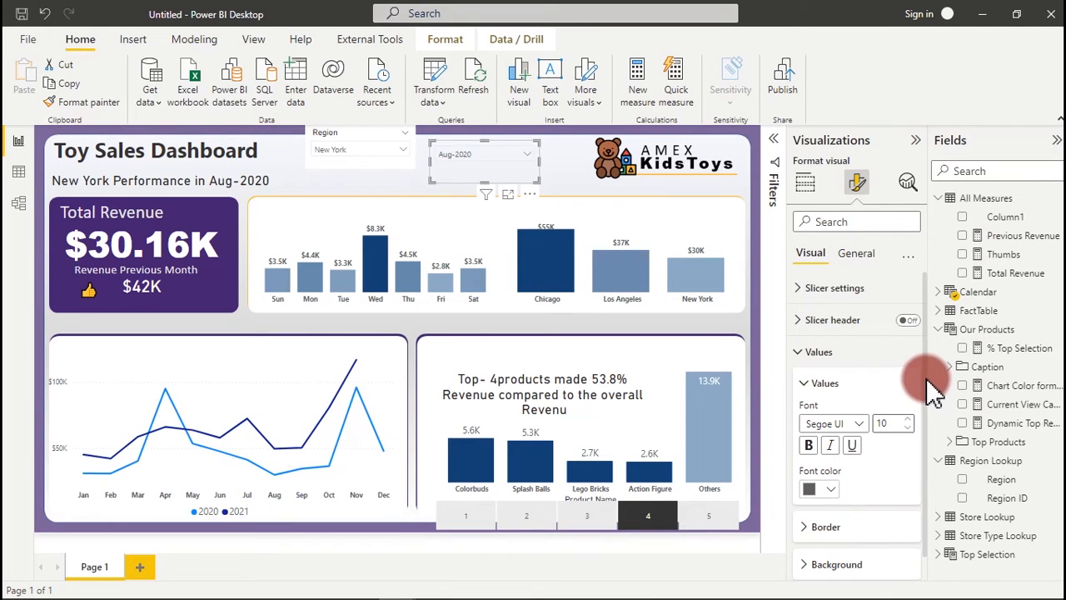
scroll(931, 387, "down", 1)
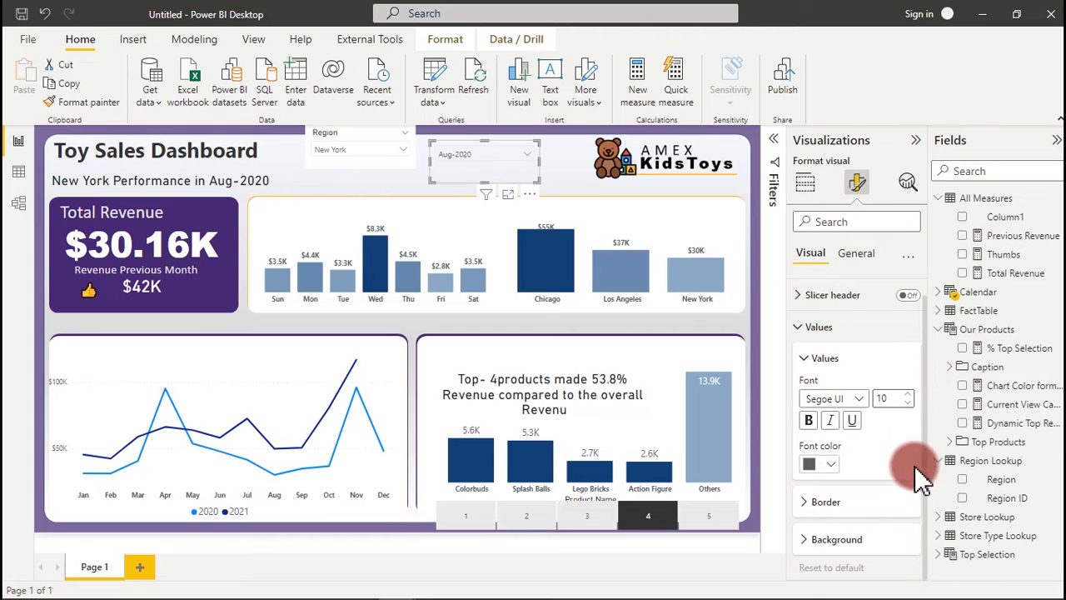
left_click(837, 540)
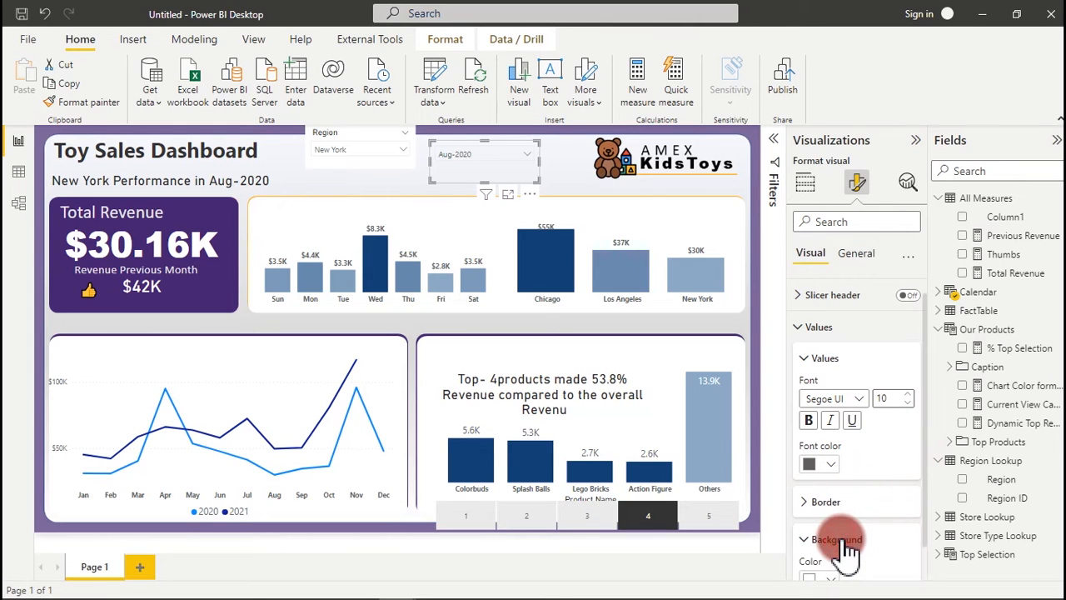
left_click_drag(925, 423, 925, 531)
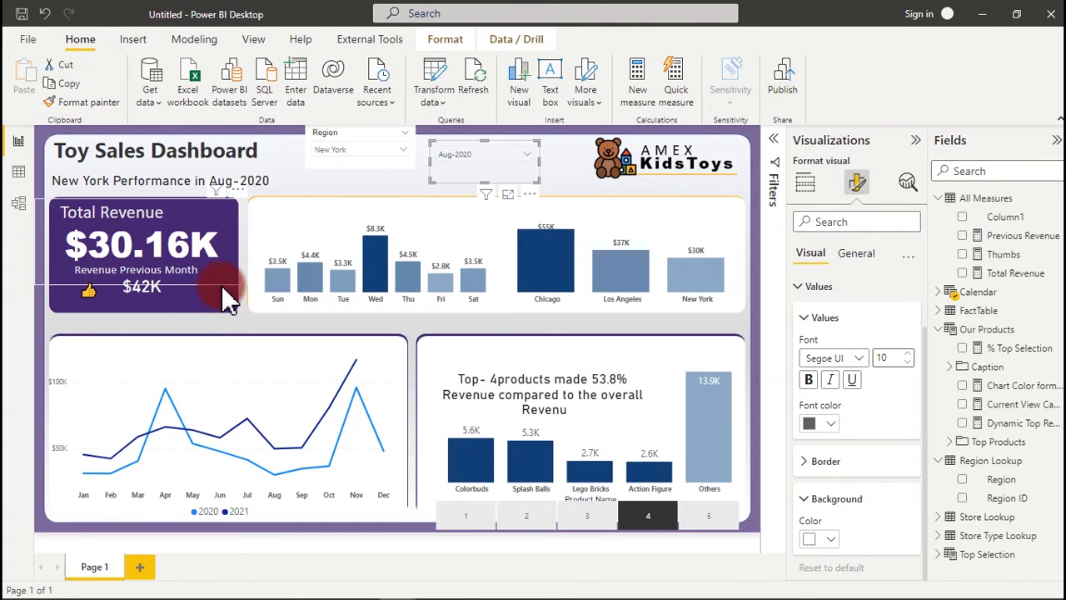
Step: Switch to the PowerPoint slide and copy the hex code of the dark purple rectangle's fill color
mouse_move(229, 596)
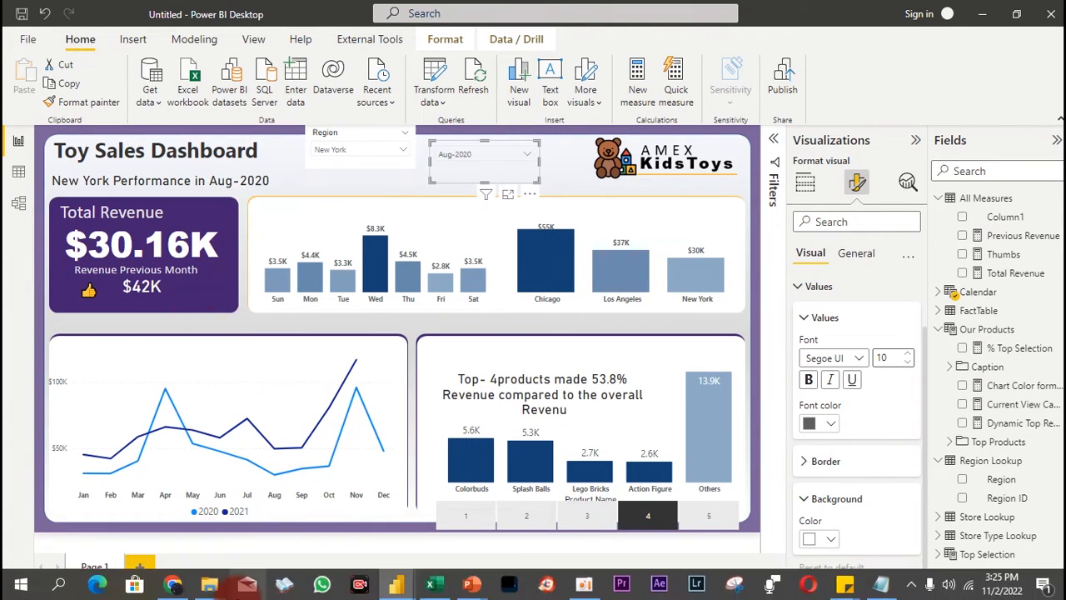
left_click(471, 587)
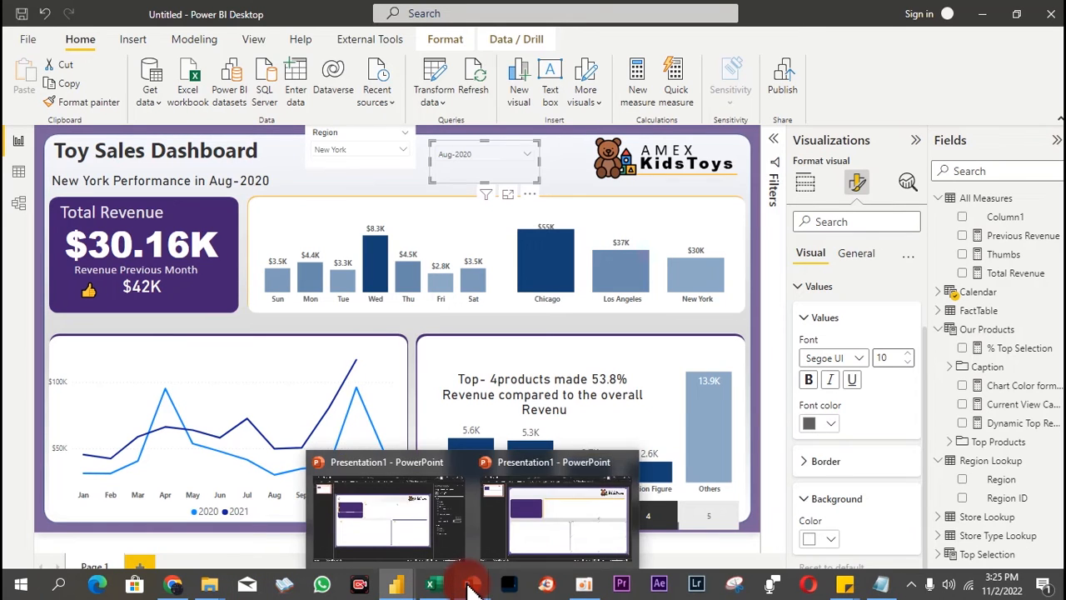
left_click(528, 526)
left_click(400, 275)
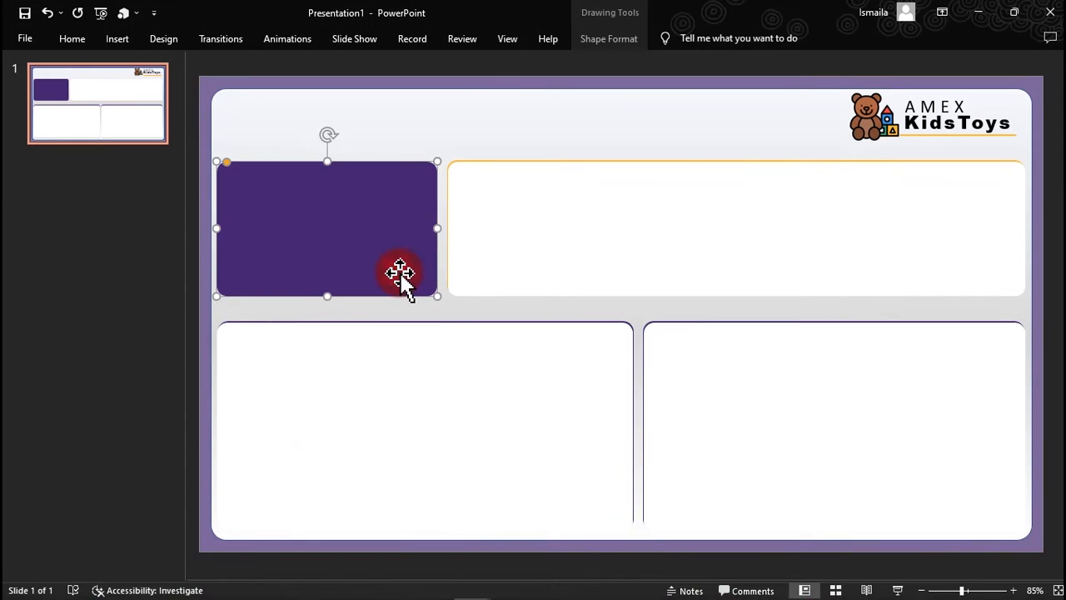
right_click(400, 272)
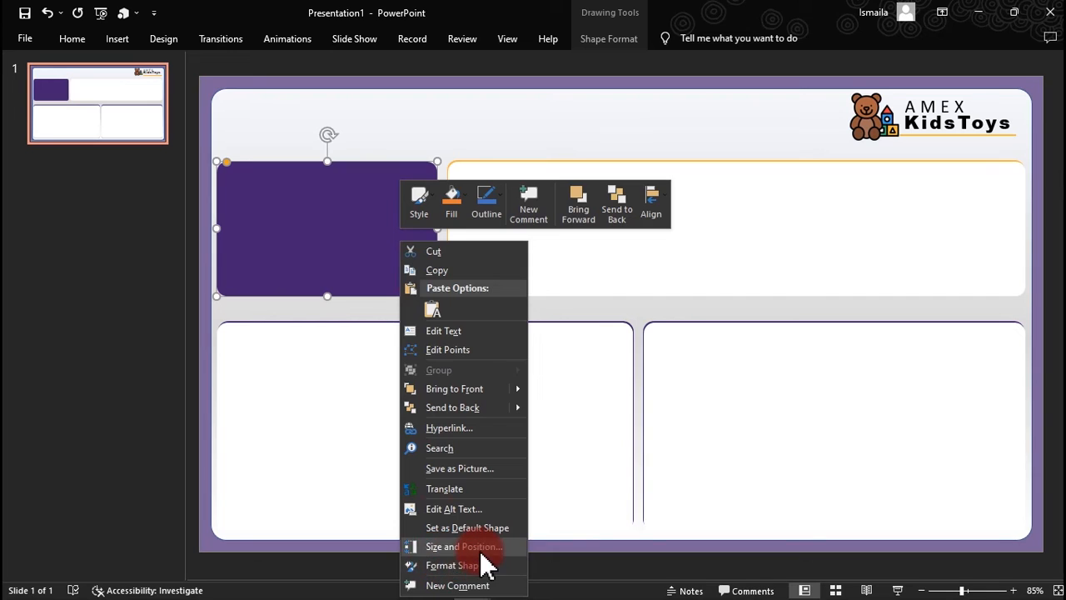
left_click(463, 567)
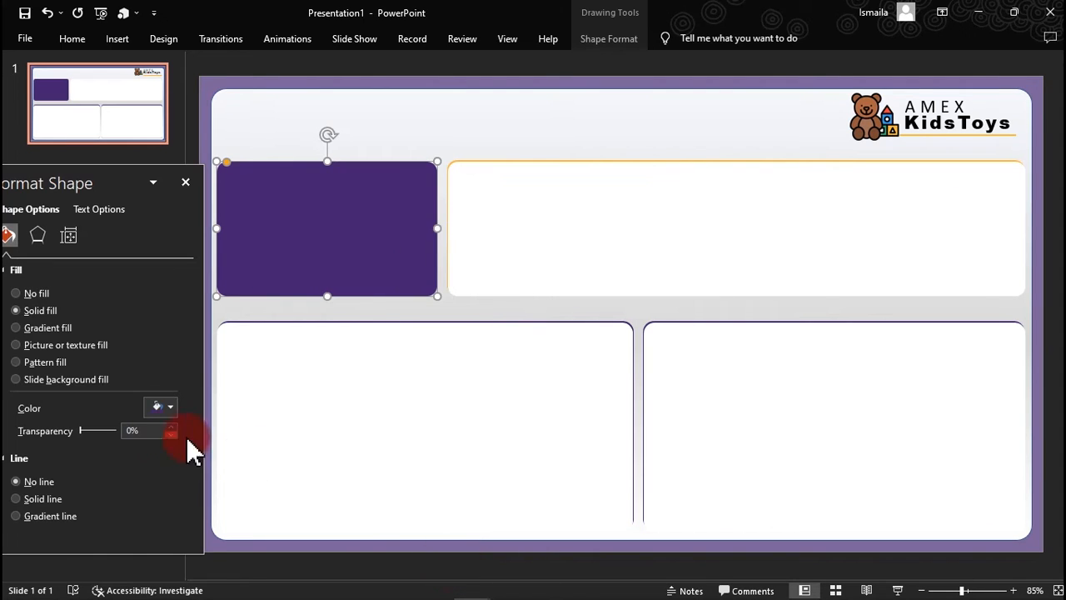
left_click(163, 407)
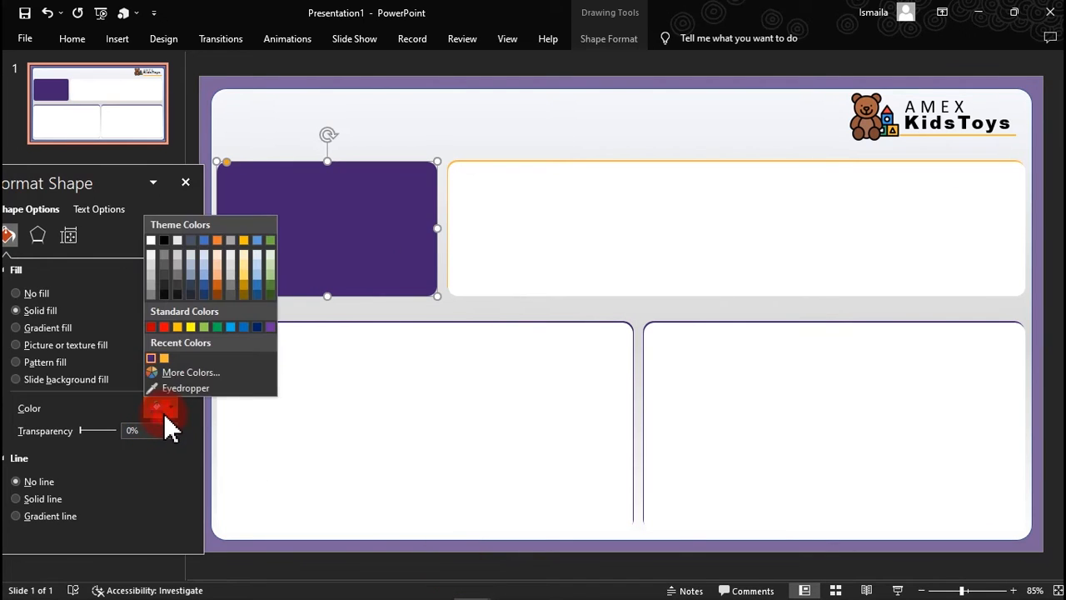
left_click(191, 373)
left_click(359, 481)
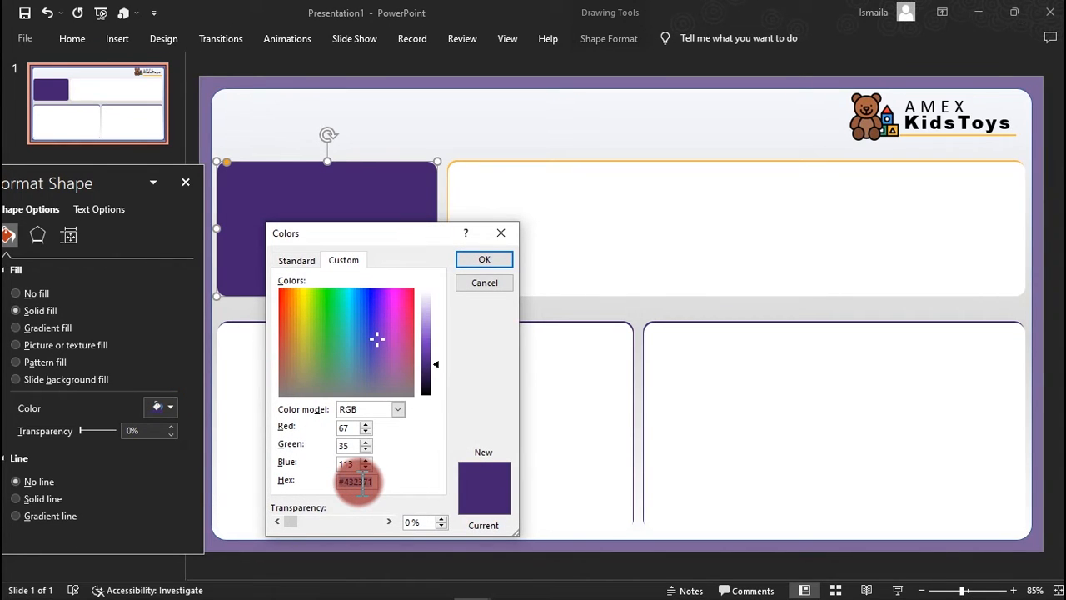
Step: Switch back to Power BI and set the YM Combined slicer's values background to the custom color #432371
mouse_move(315, 598)
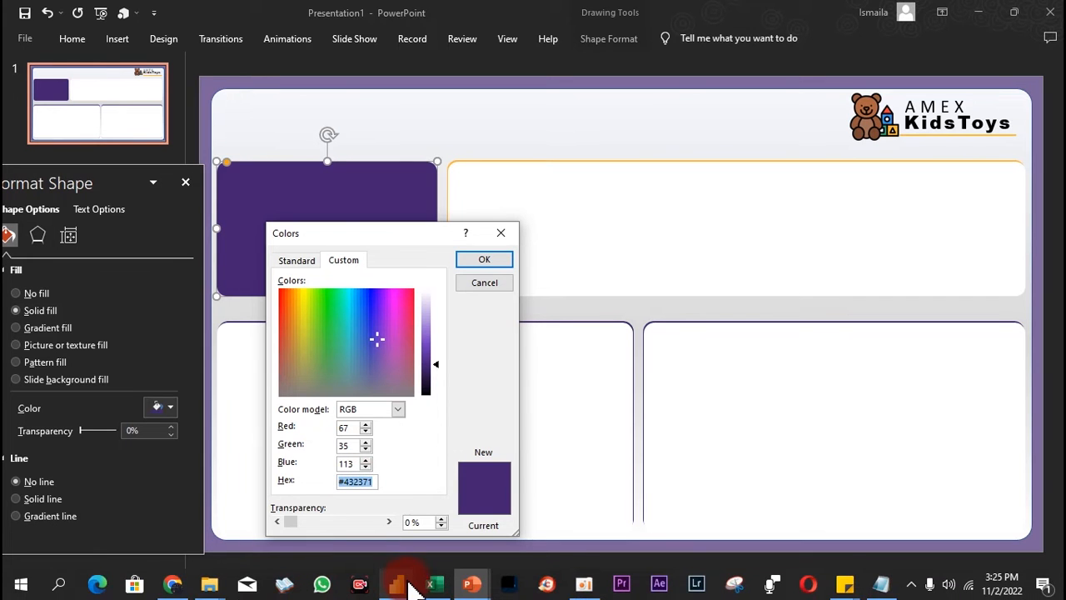
mouse_move(420, 587)
left_click(483, 527)
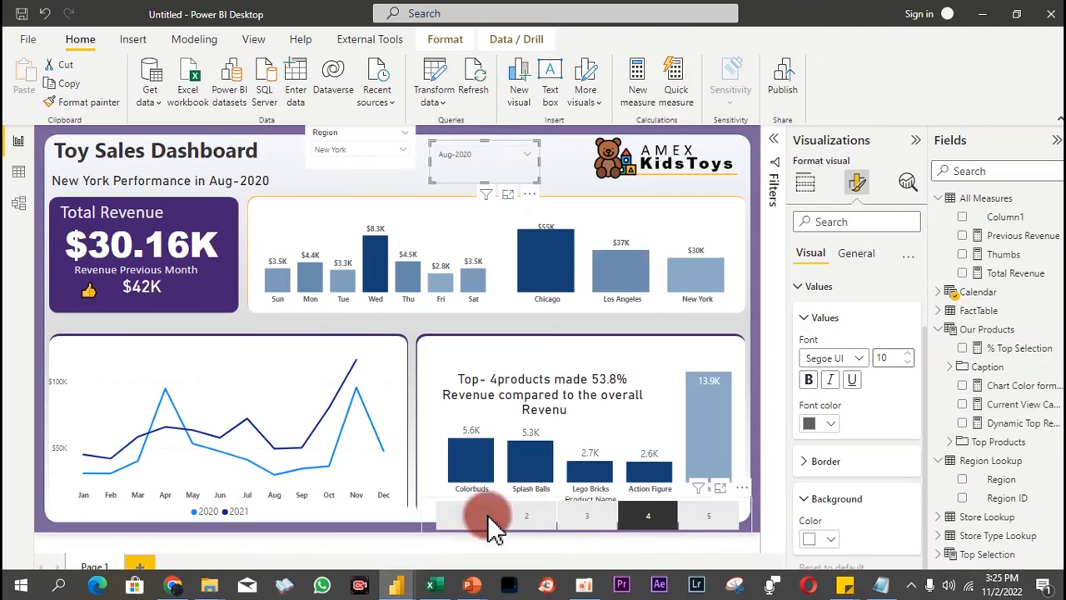
left_click(832, 540)
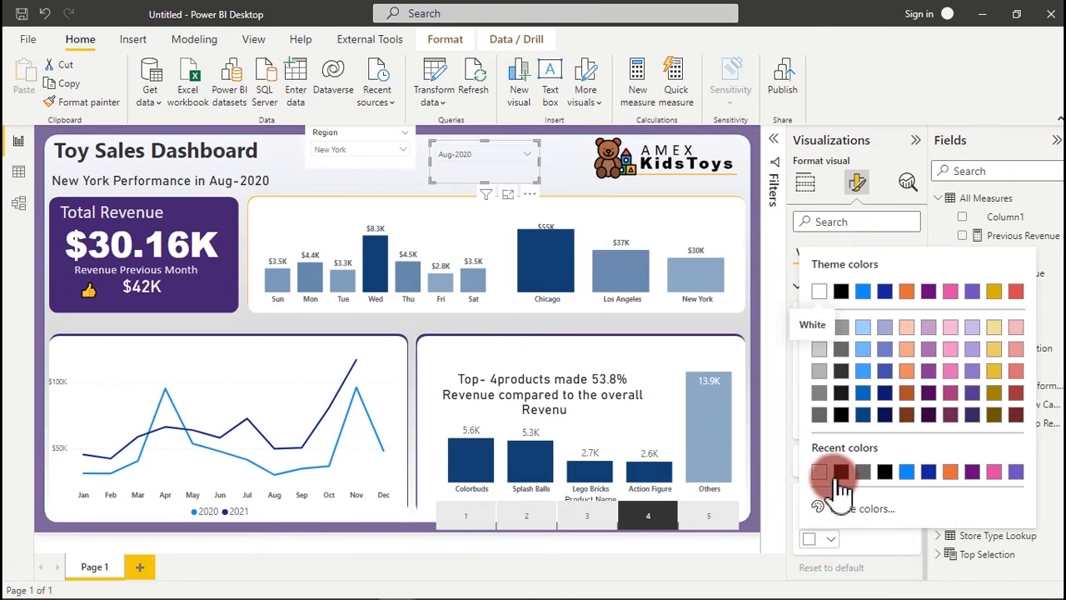
left_click(843, 509)
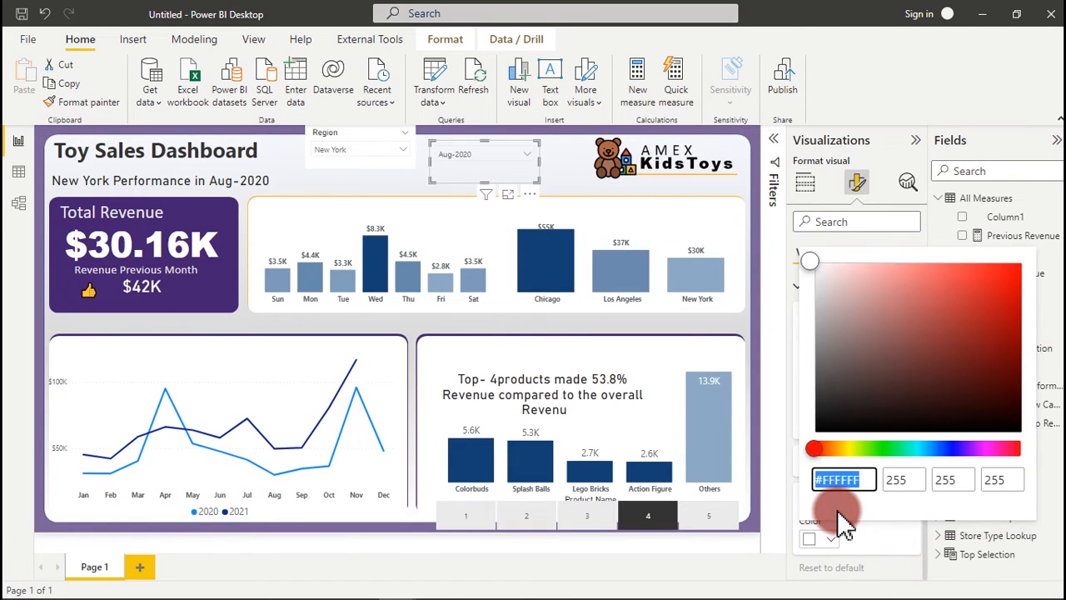
type("#432371")
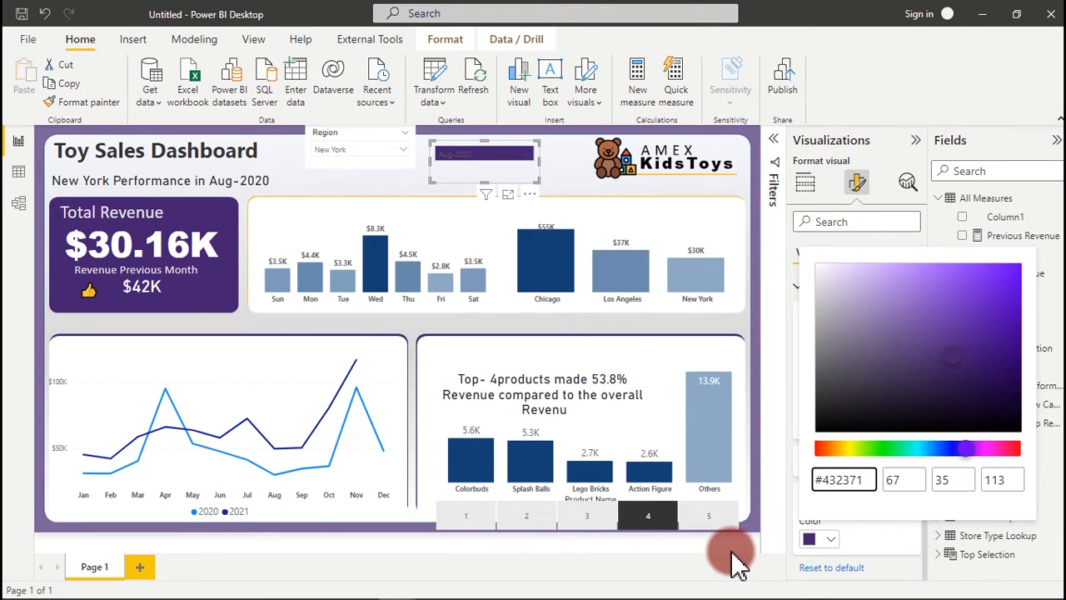
left_click(783, 568)
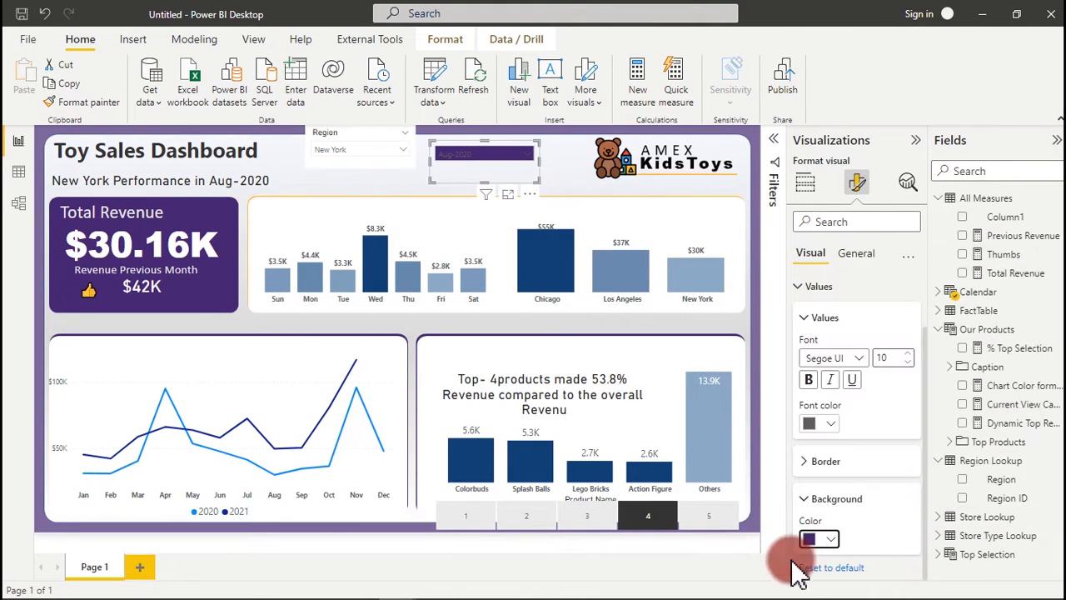
Step: Set the font color of the YM Combined slicer's values to white and their font size to 11
left_click(833, 423)
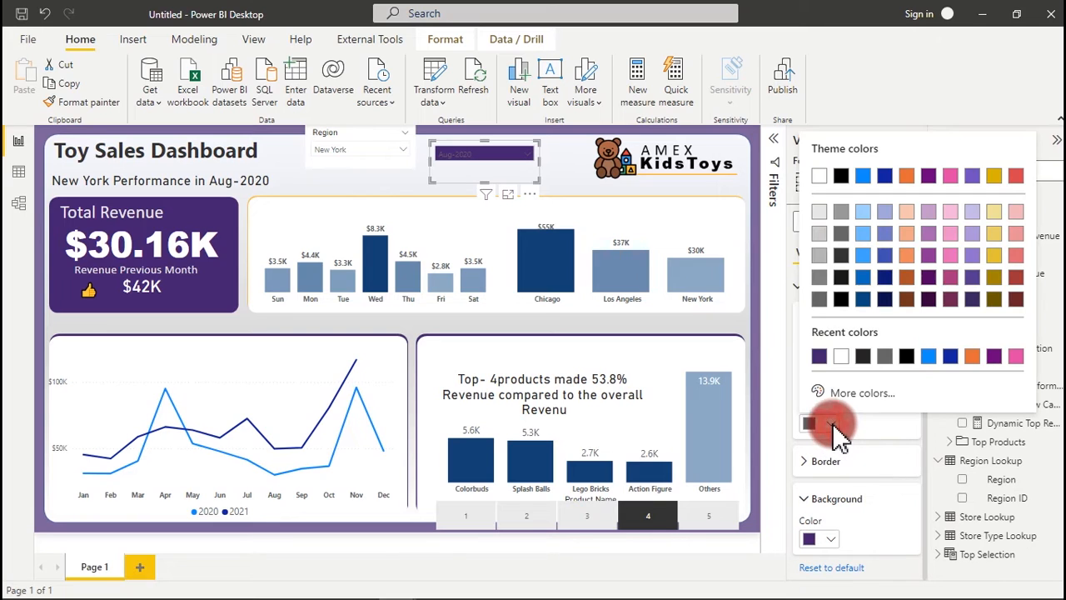
left_click(823, 175)
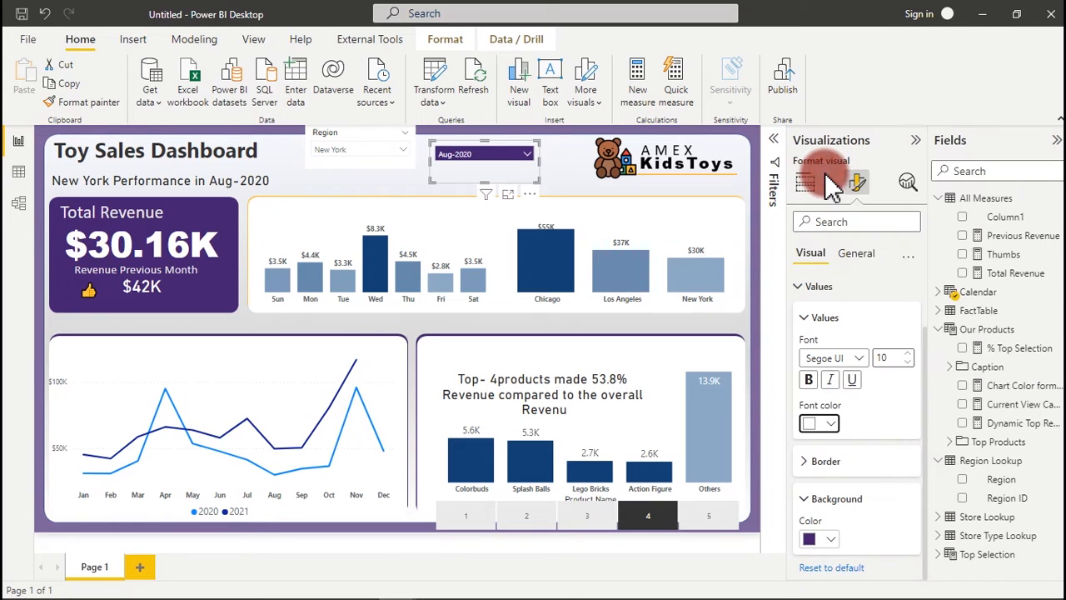
left_click(812, 380)
left_click(908, 353)
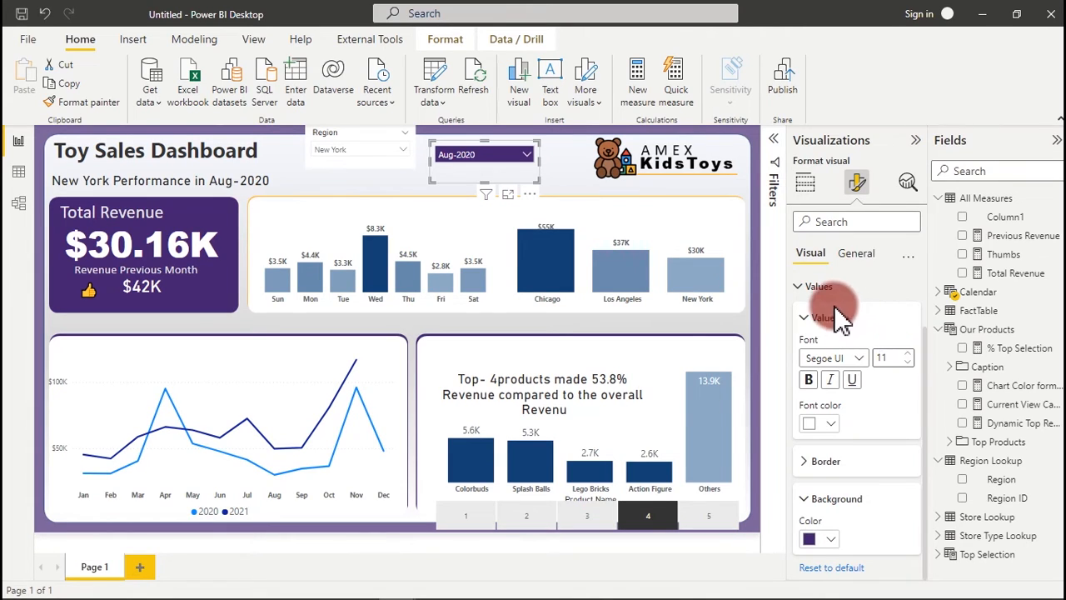
left_click(821, 287)
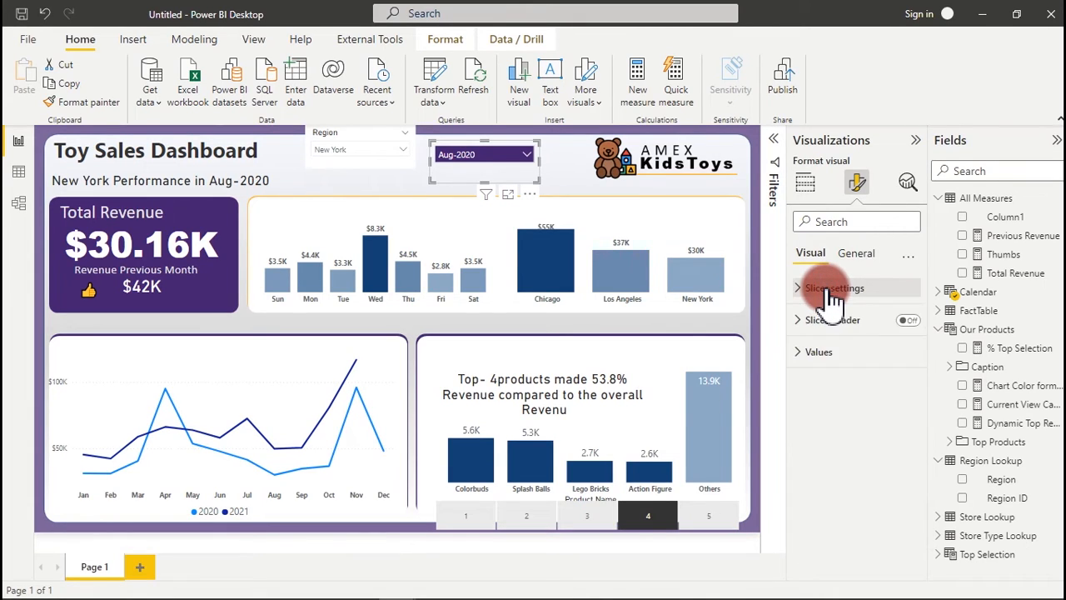
left_click(833, 332)
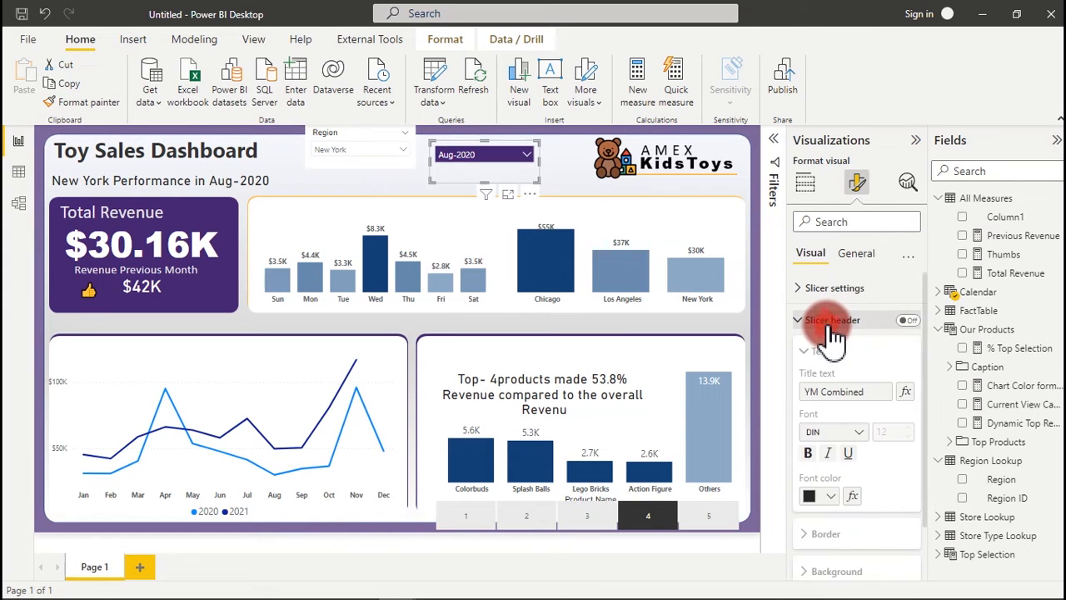
left_click(908, 322)
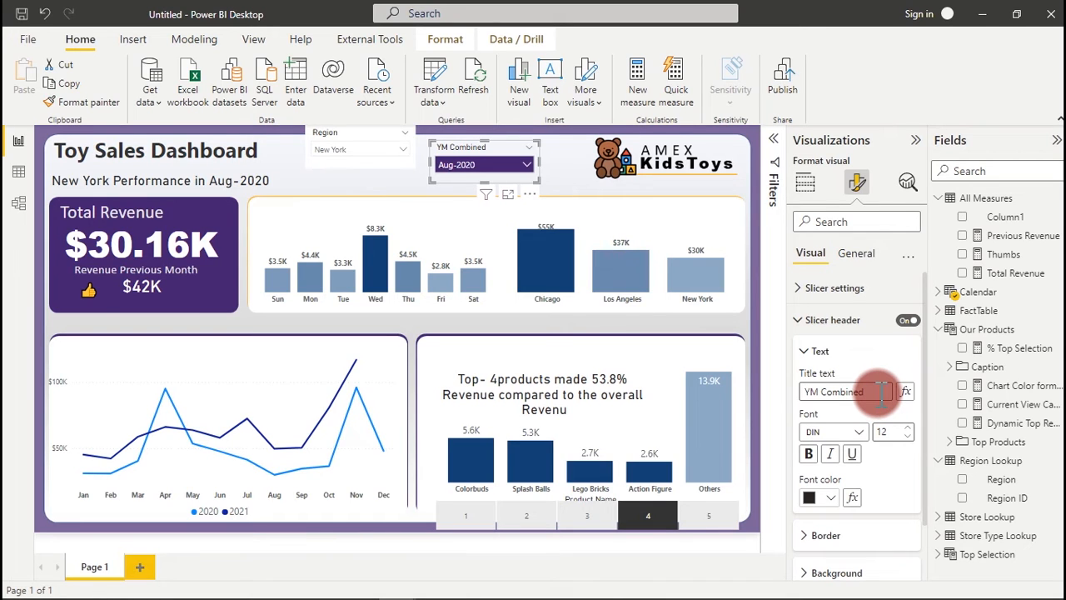
left_click(908, 321)
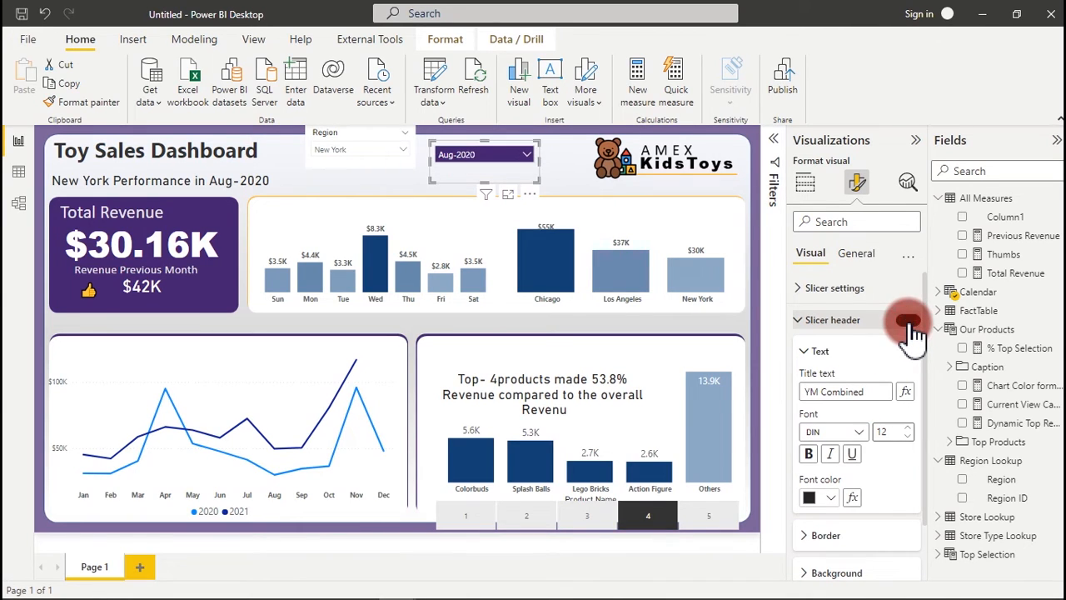
left_click(836, 320)
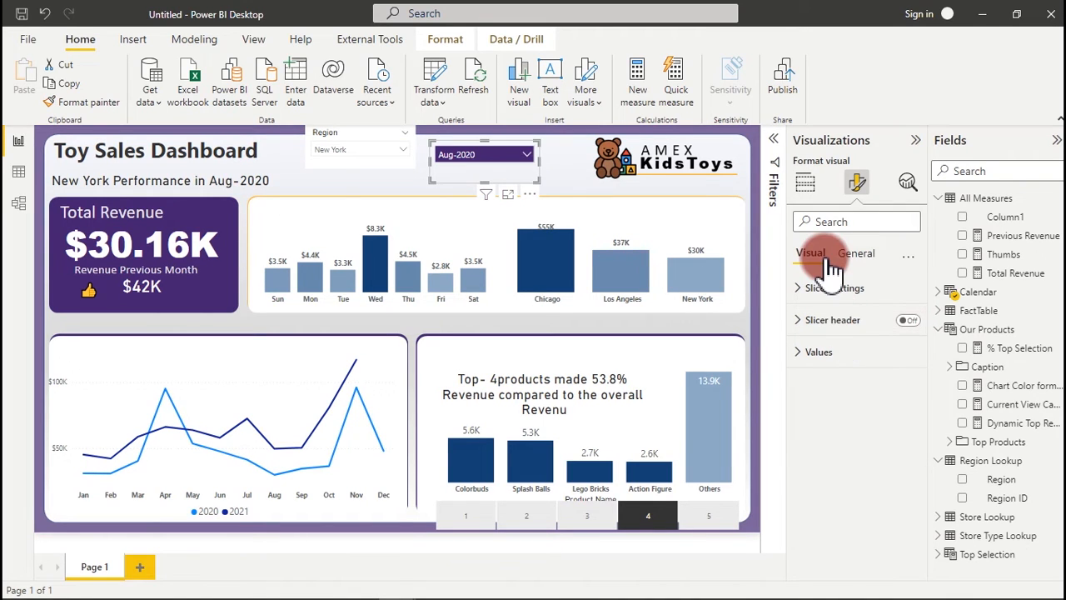
Step: Turn on the YM Combined slicer's title and set its text to "Select Period"
left_click(865, 260)
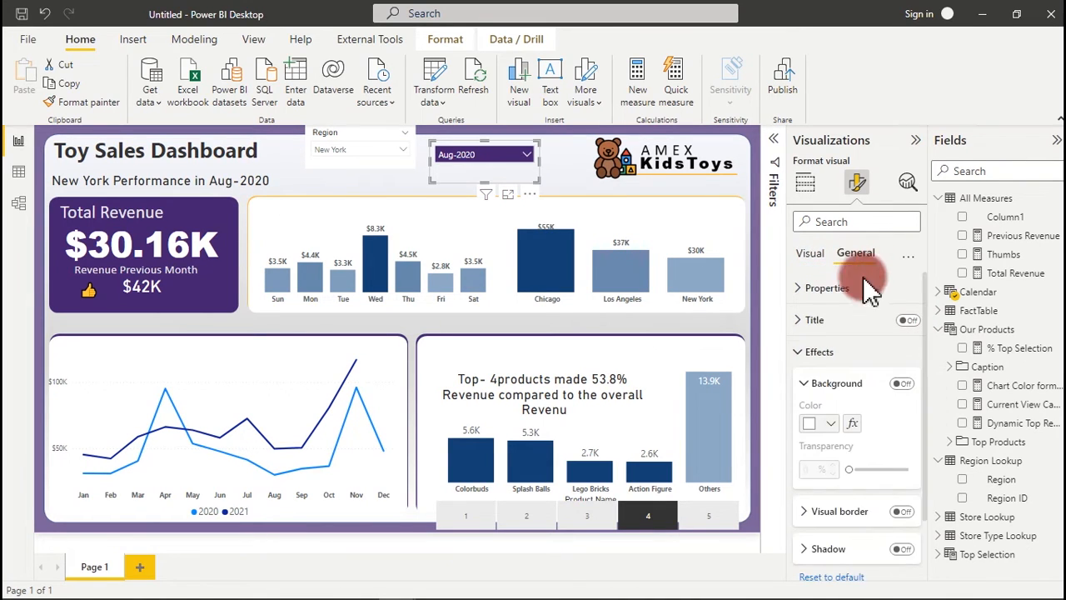
left_click(908, 320)
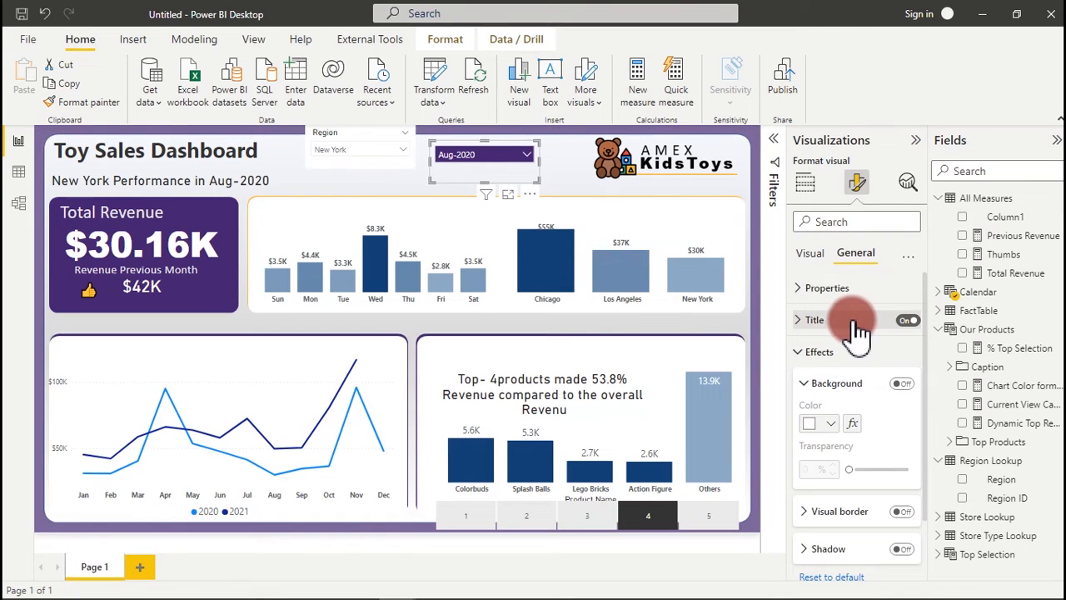
left_click(850, 323)
left_click(841, 365)
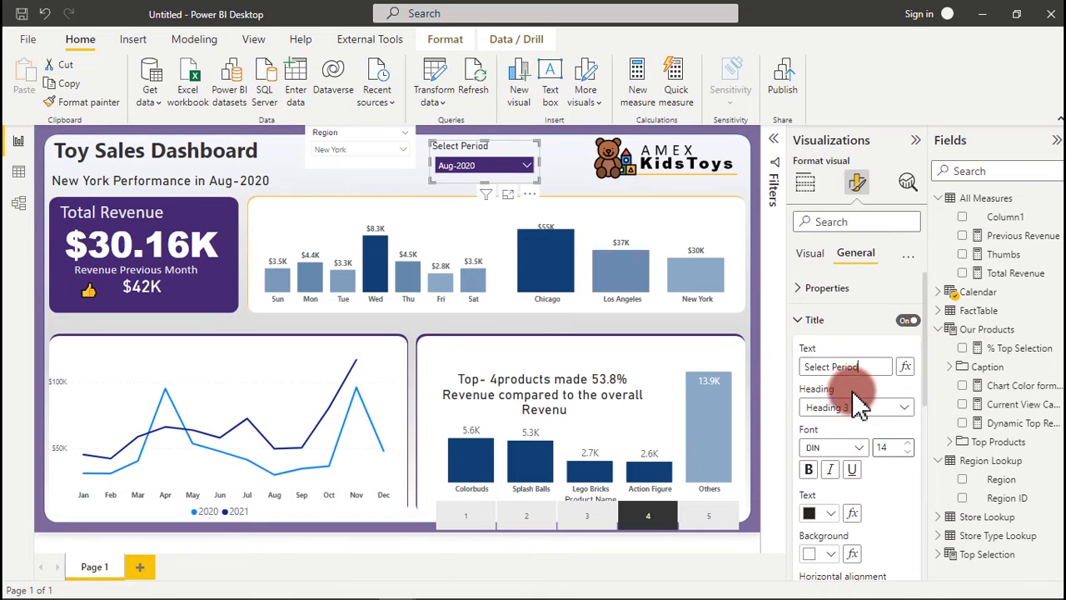
Step: Center the "Select Period" title on the YM Combined slicer and set its text color to dark gray
scroll(850, 352, "down", 3)
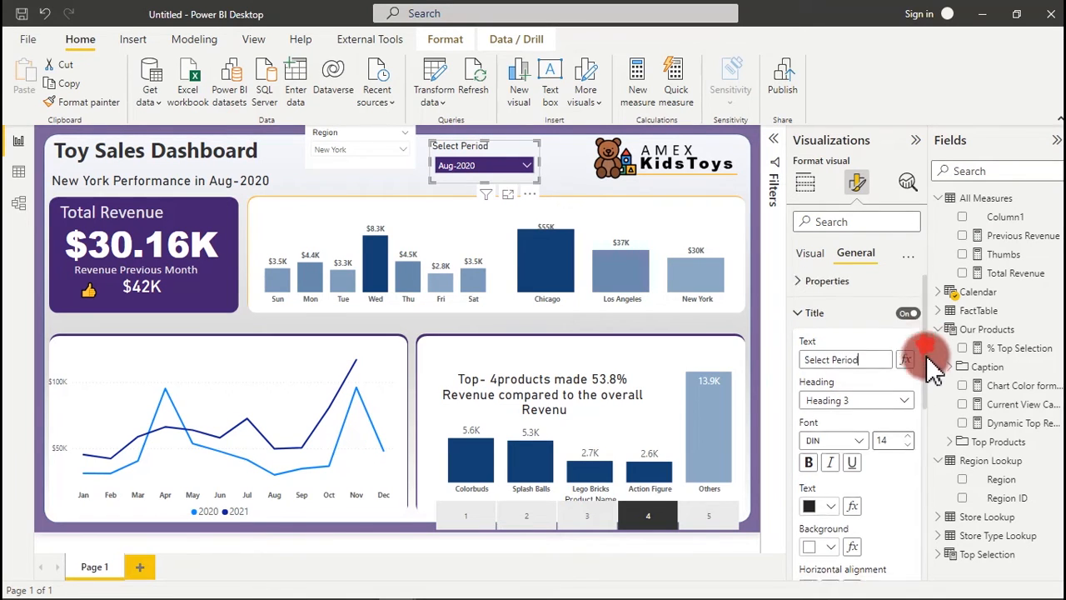
left_click(840, 433)
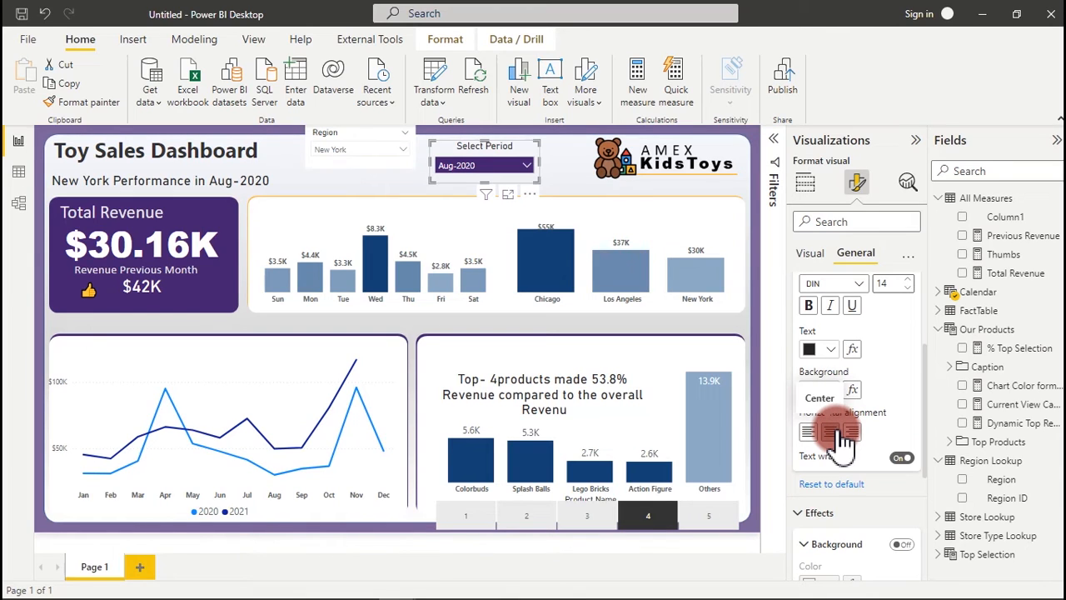
left_click(840, 357)
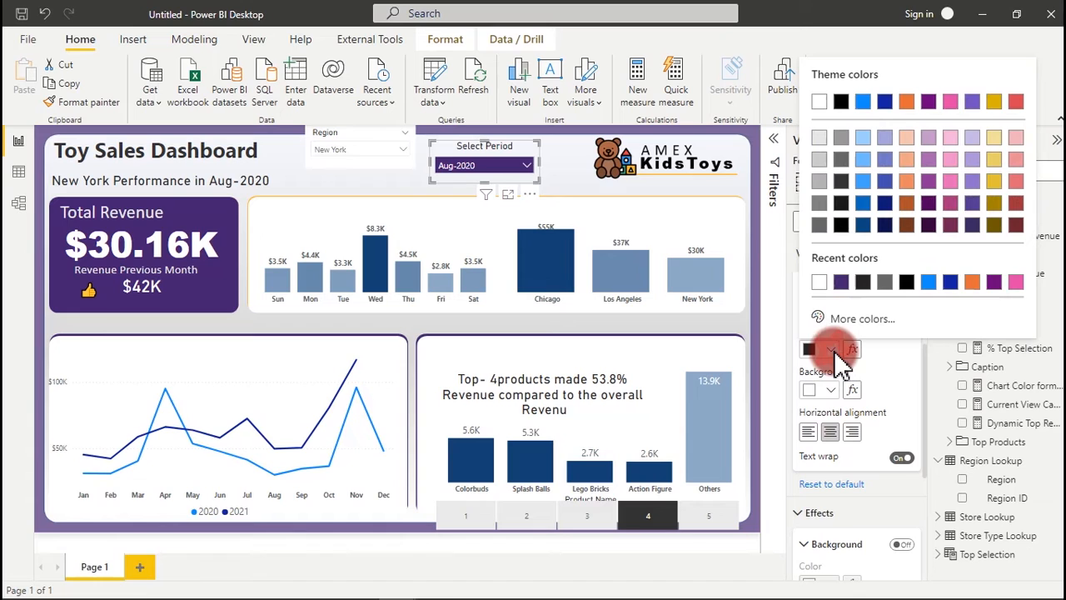
left_click(846, 177)
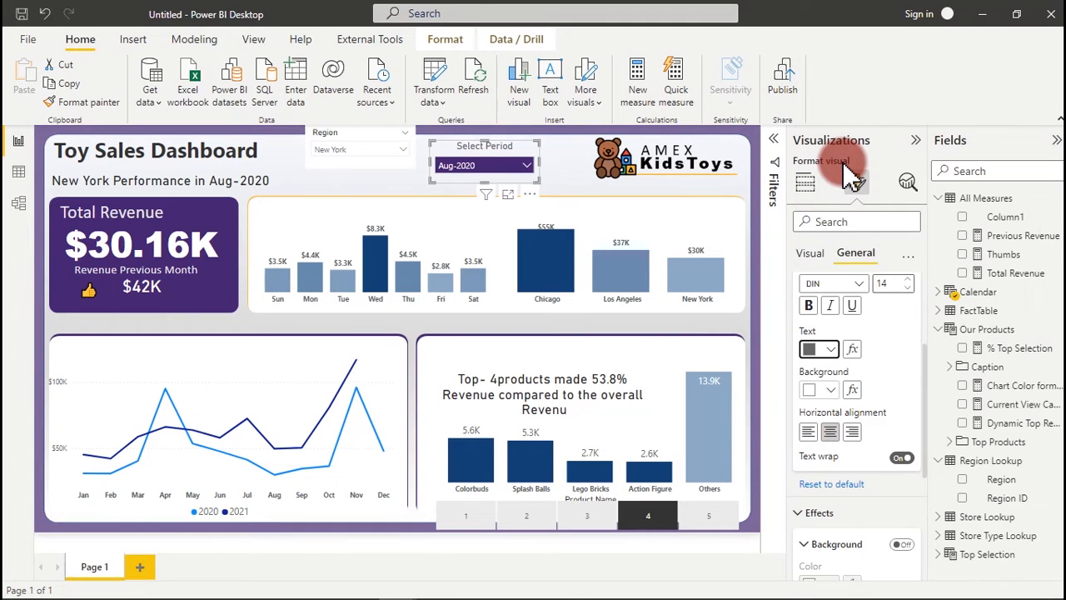
Step: Copy the Select Period slicer's formatting onto the Region slicer and move the Region slicer down level with it
left_click(114, 106)
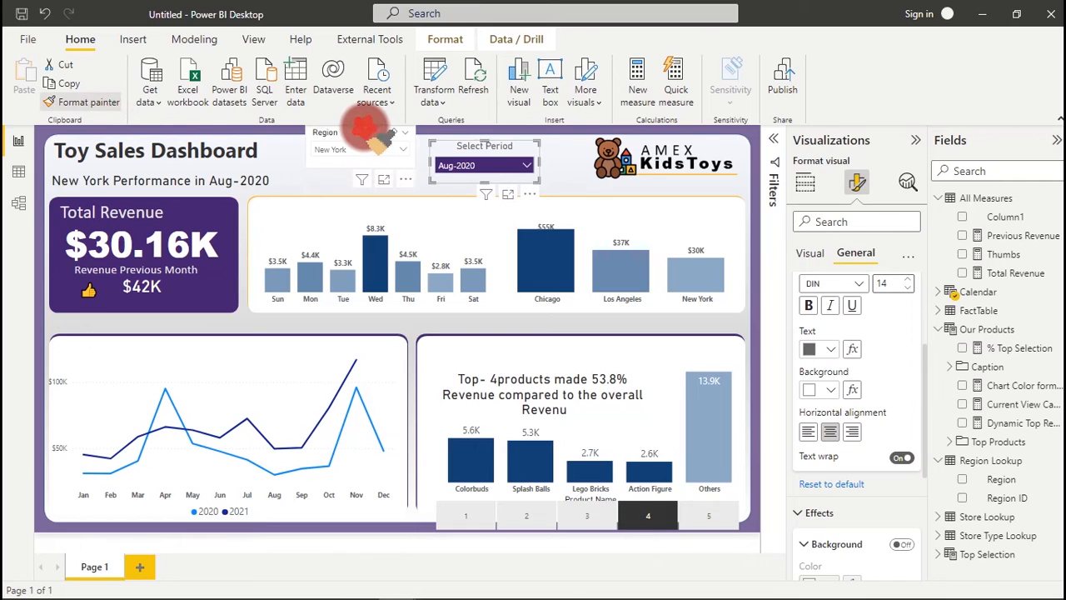
left_click(364, 129)
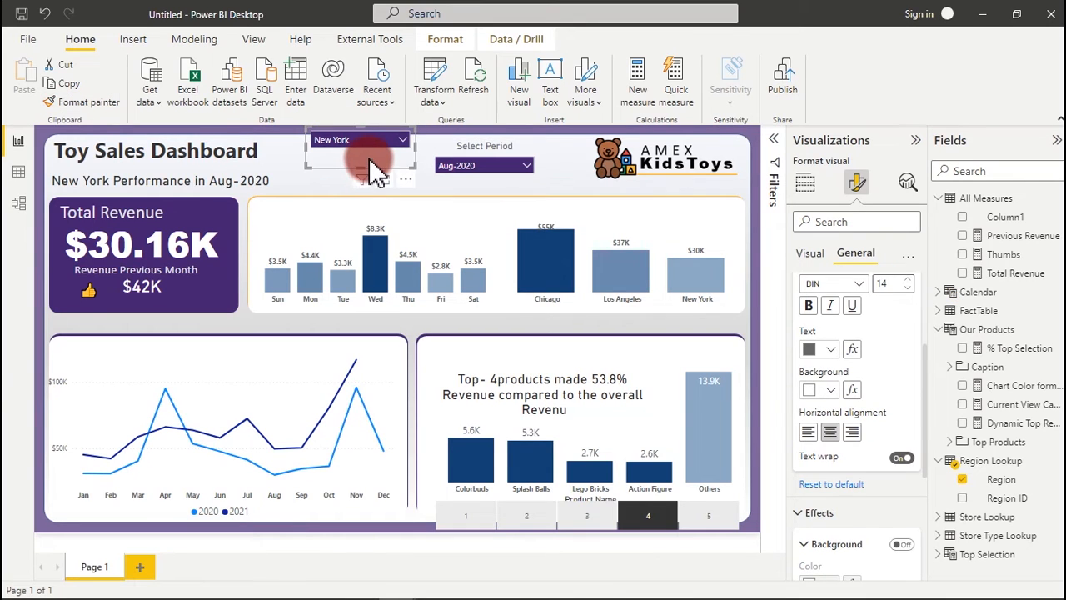
left_click_drag(367, 157, 374, 182)
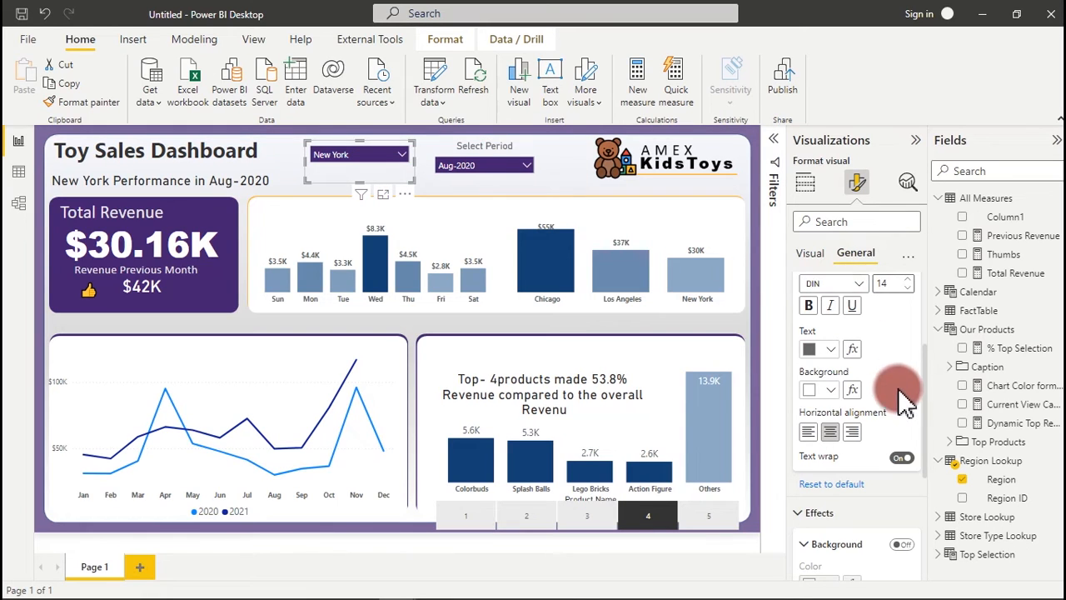
Step: Set the Region slicer's title text to "Select Region"
left_click_drag(927, 389, 914, 286)
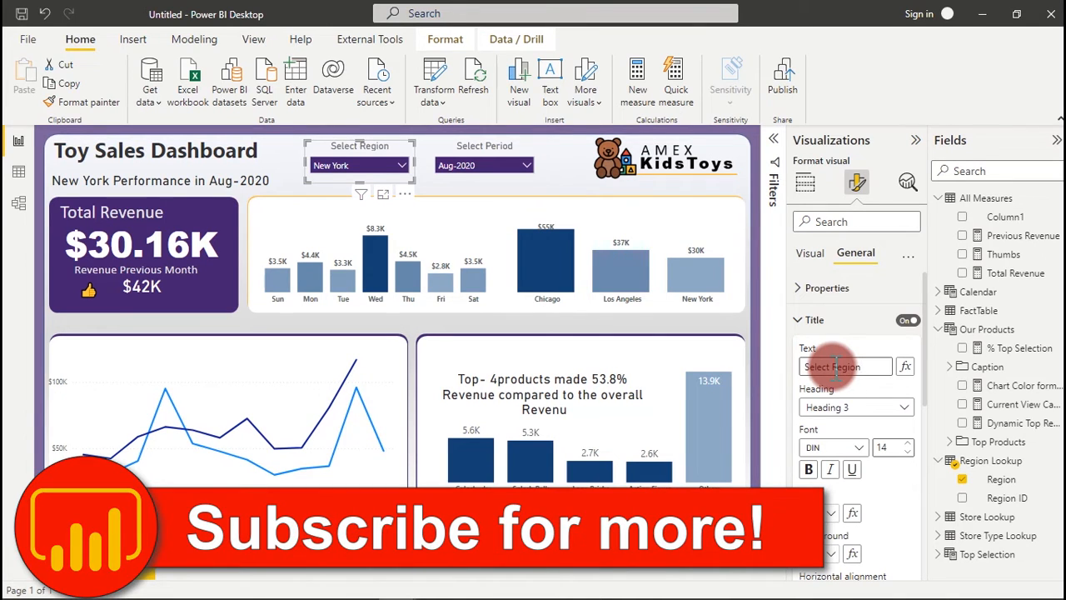
left_click(559, 185)
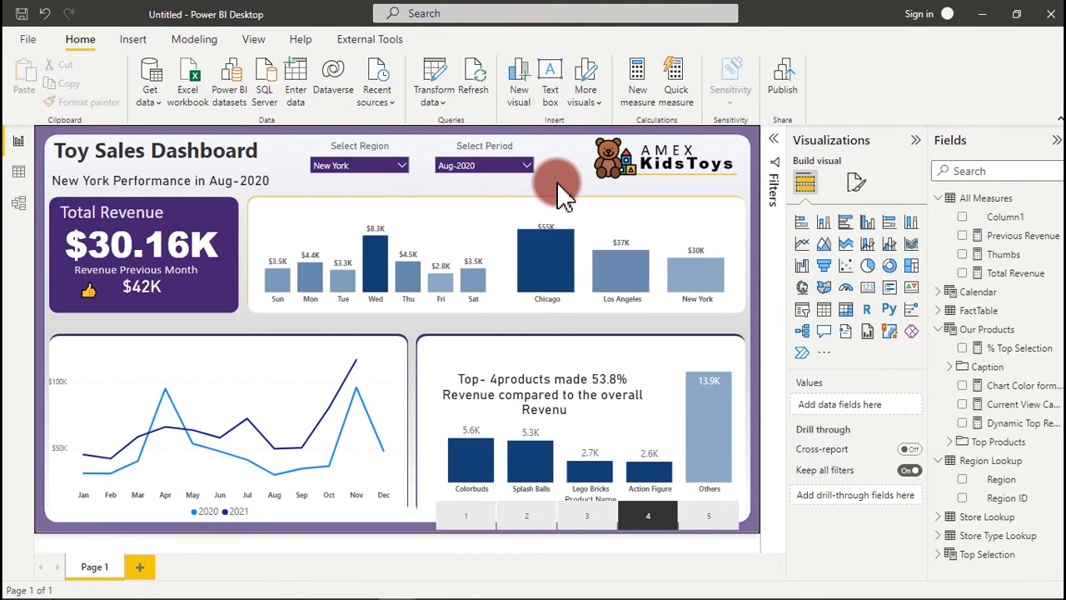
Step: Select both header slicers together and nudge them slightly down and toward the AMEX KidsToys logo
left_click(534, 190)
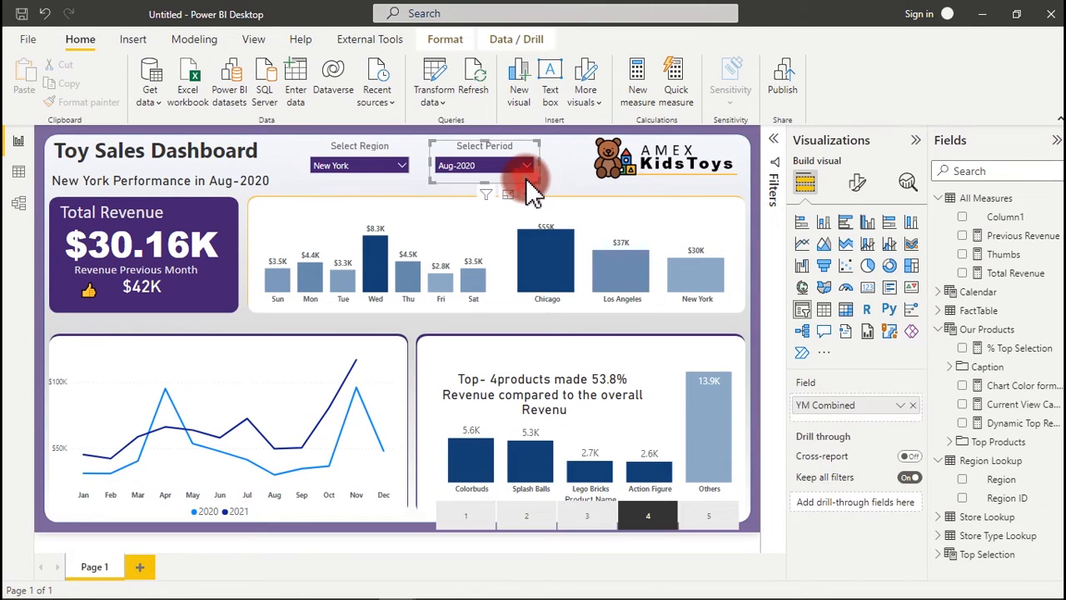
left_click(406, 185, "ctrl")
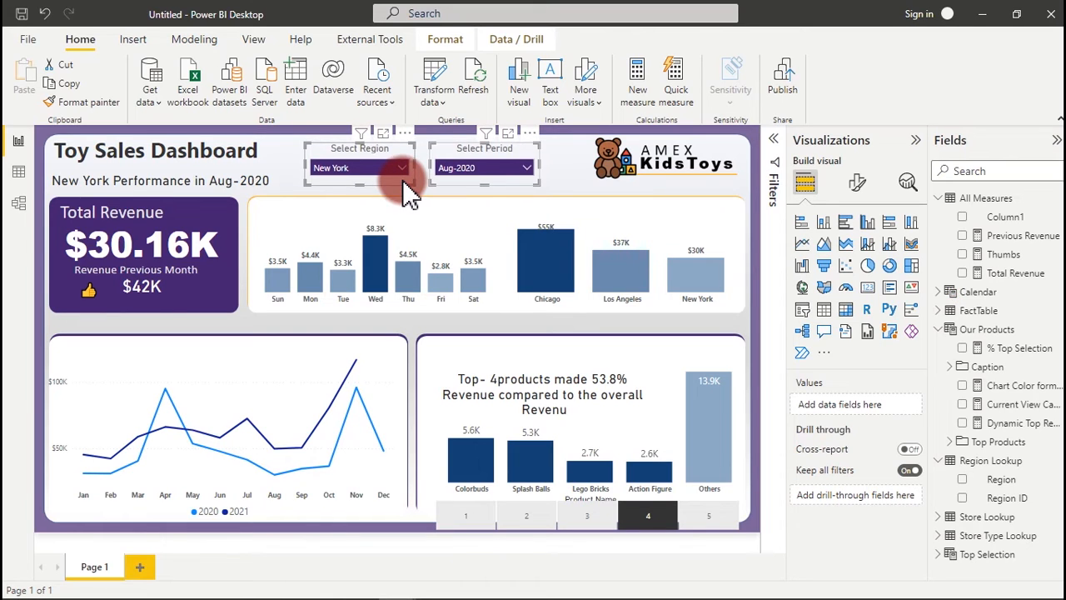
key("Down")
key("Down")
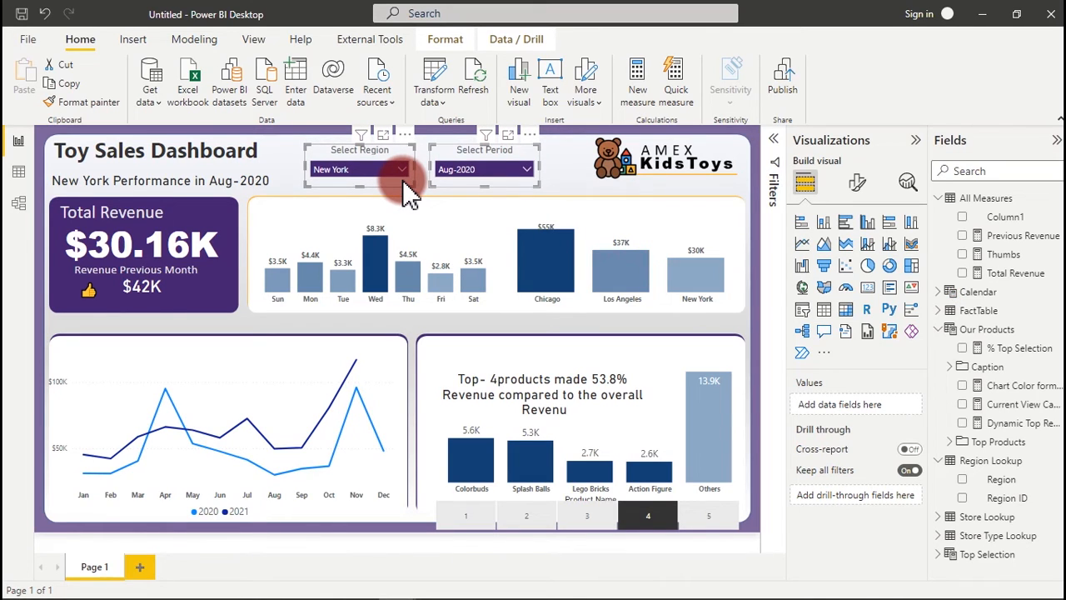
key("Right")
key("Right")
key("Right")
key("Right")
key("Right")
key("Right")
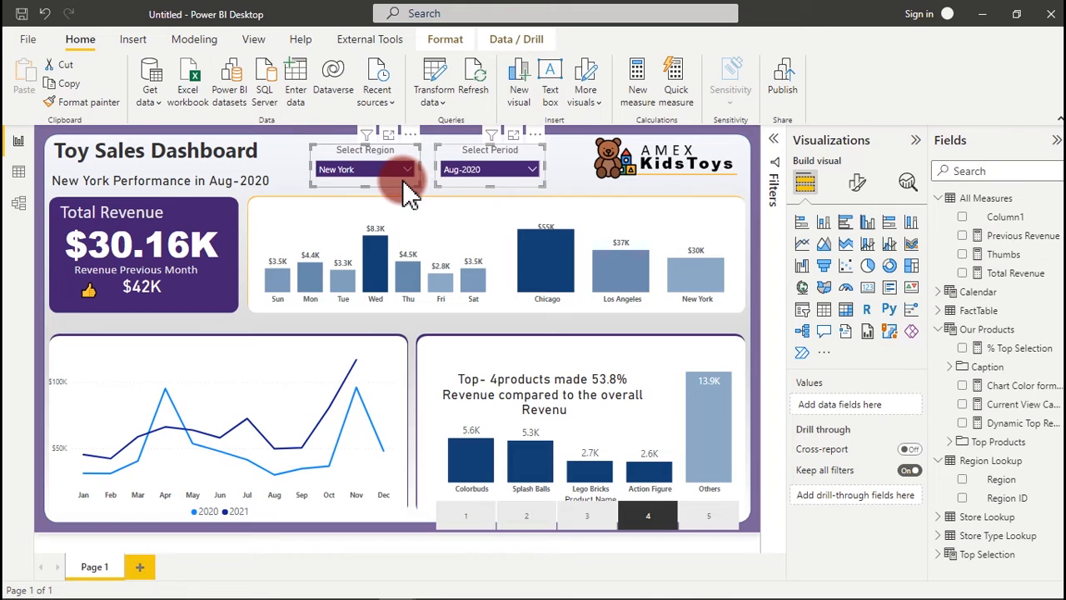
left_click(581, 188)
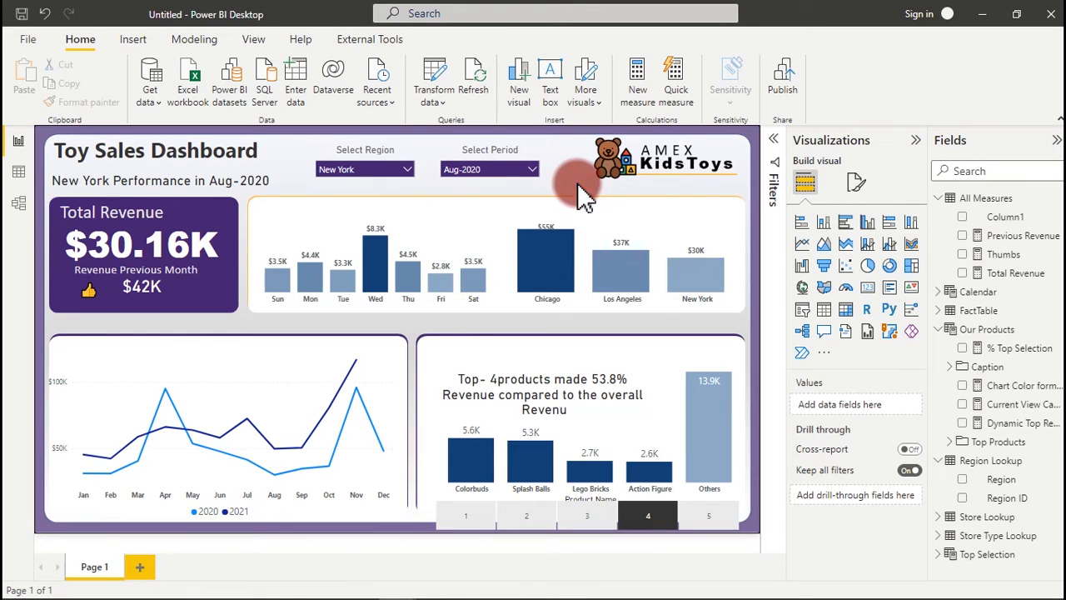
Step: Open the line color settings of the monthly revenue line chart
left_click(310, 351)
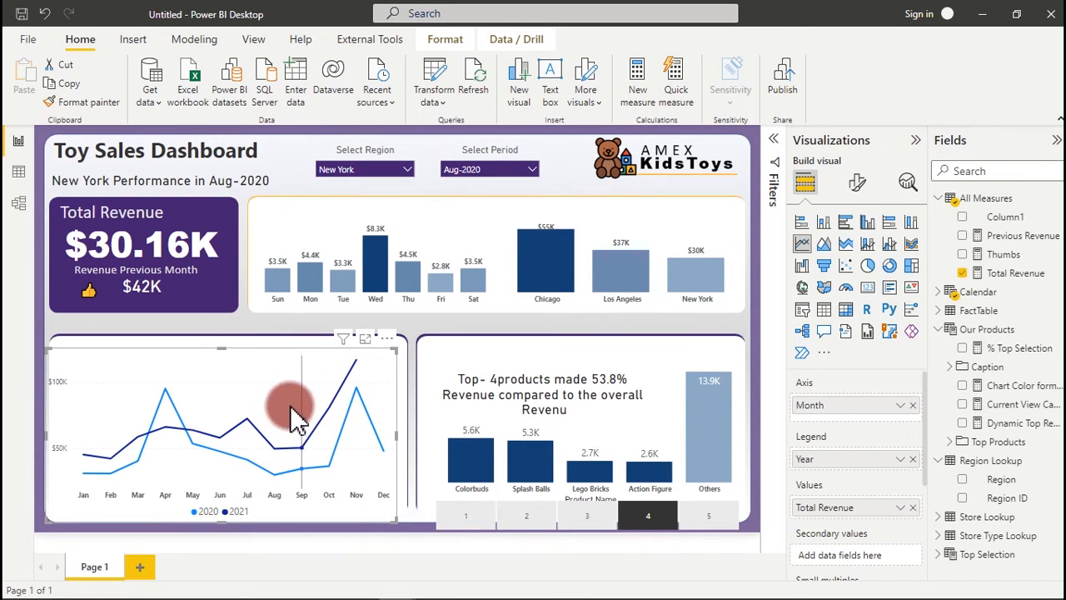
mouse_move(481, 491)
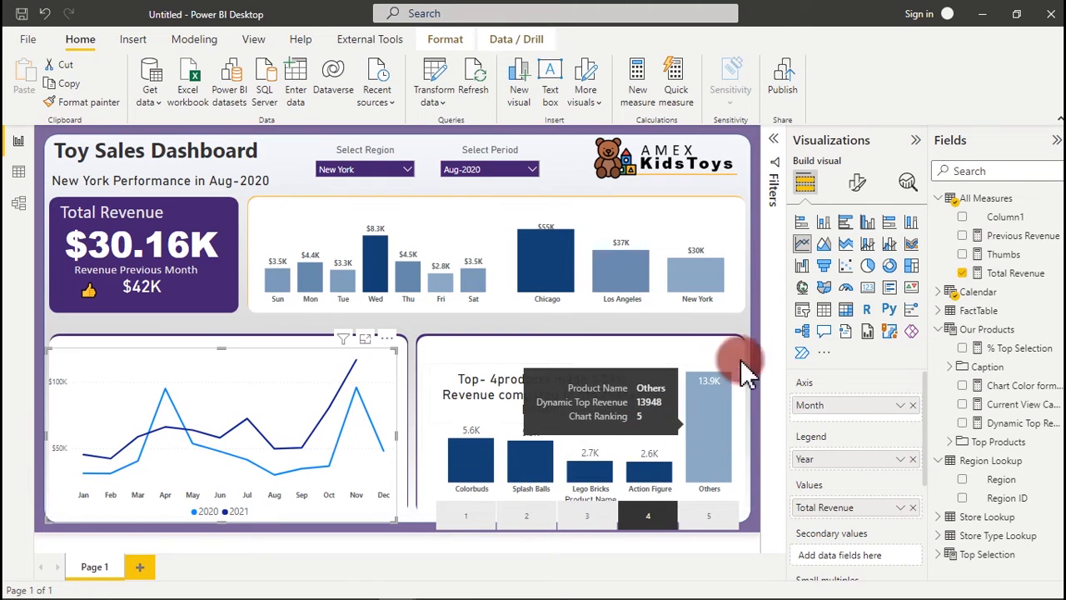
left_click(859, 188)
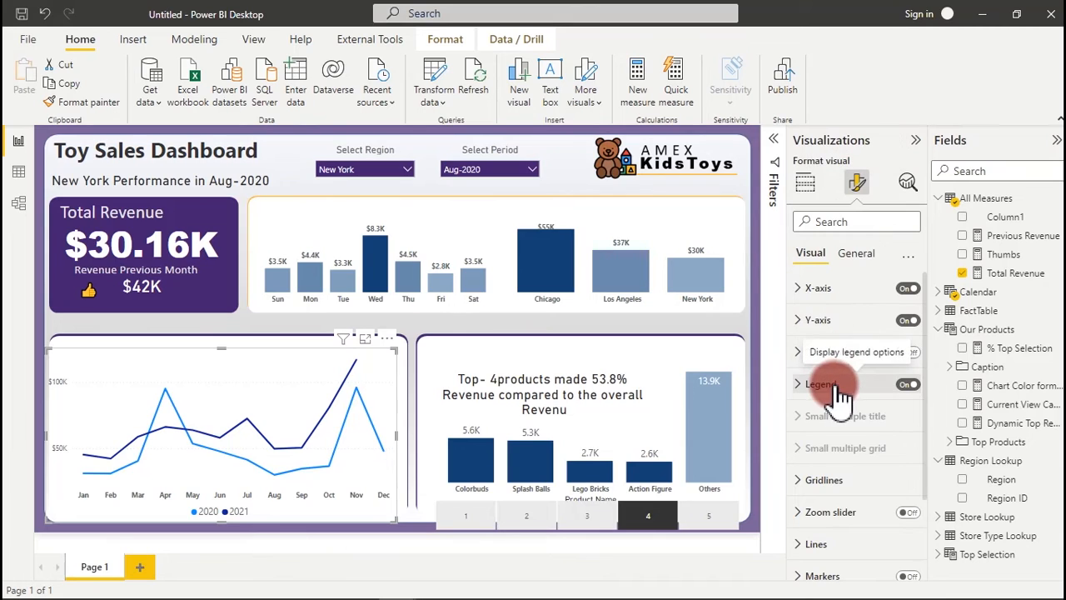
left_click(829, 550)
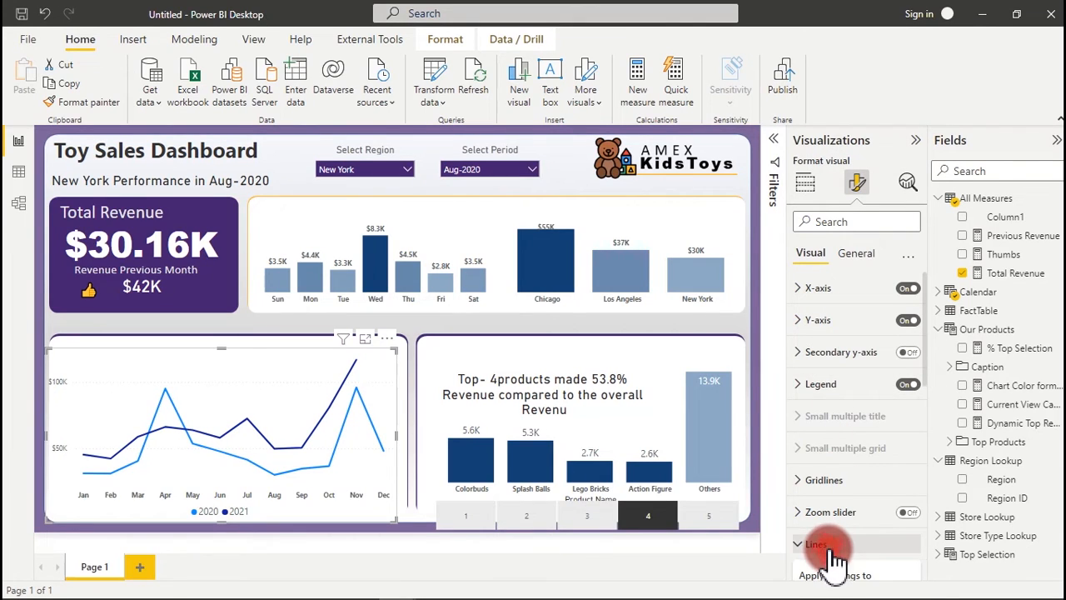
left_click_drag(933, 383, 924, 566)
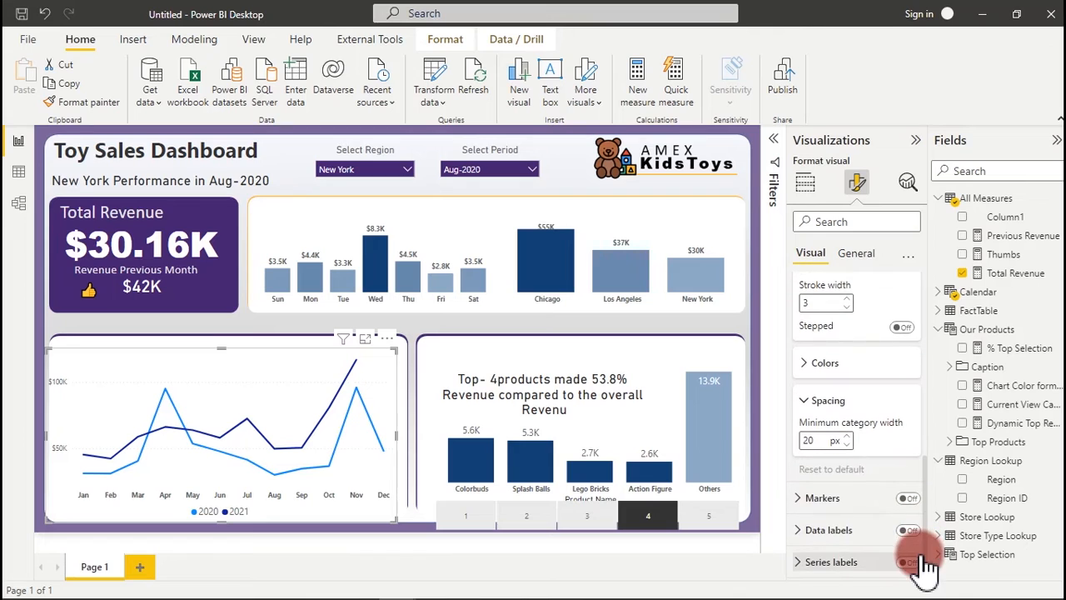
left_click(842, 412)
left_click(826, 363)
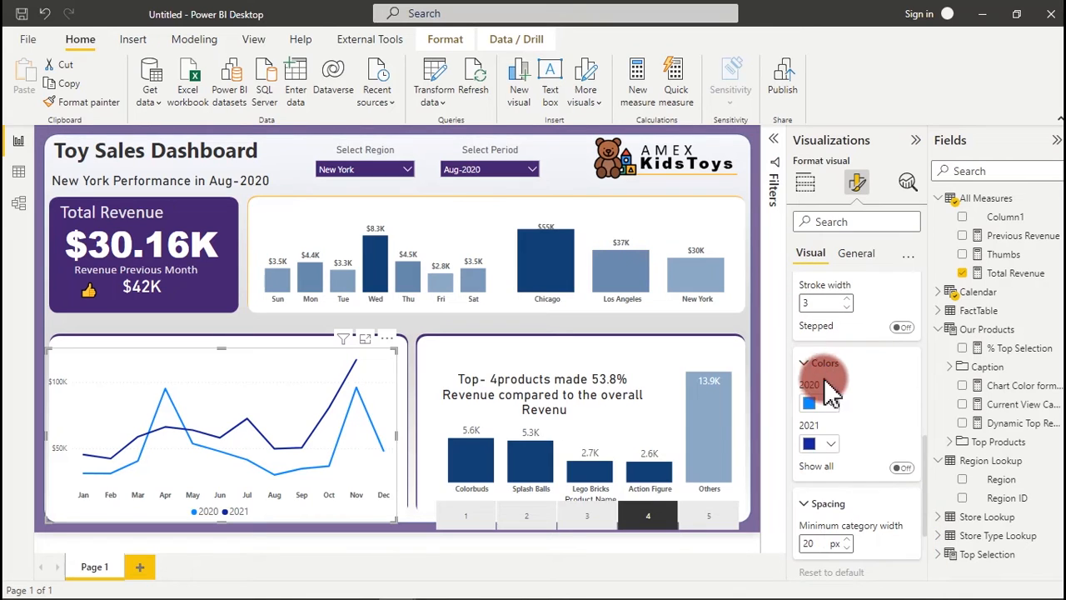
Step: Set the 2020 line of the monthly revenue chart to a dark blue theme shade
left_click(834, 403)
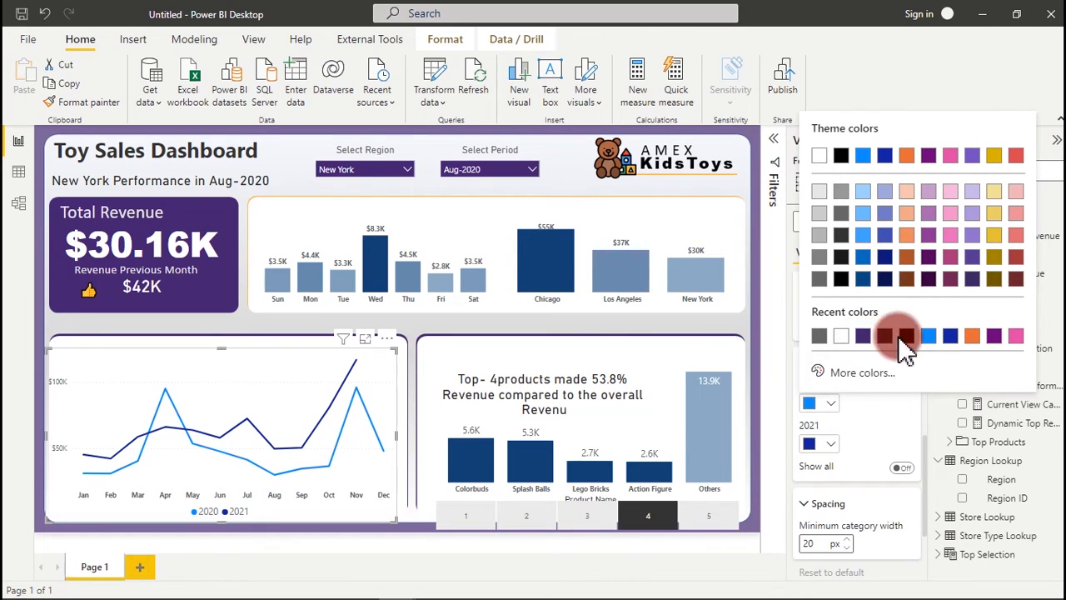
left_click(864, 280)
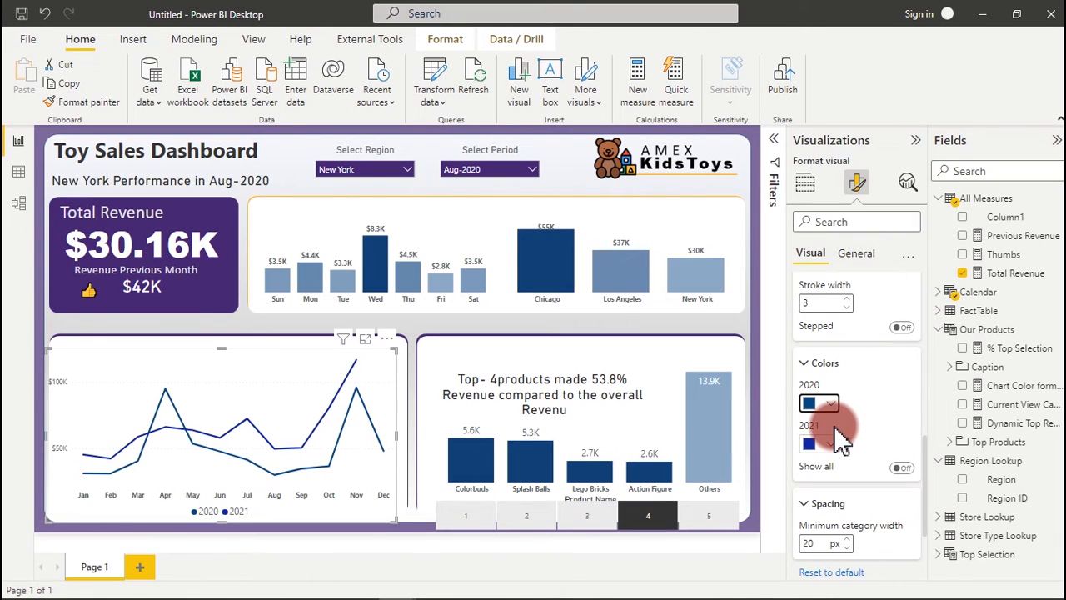
Step: Copy the dark blue hex code from the Notepad notes and set the chart's 2021 line to #134074
left_click(890, 585)
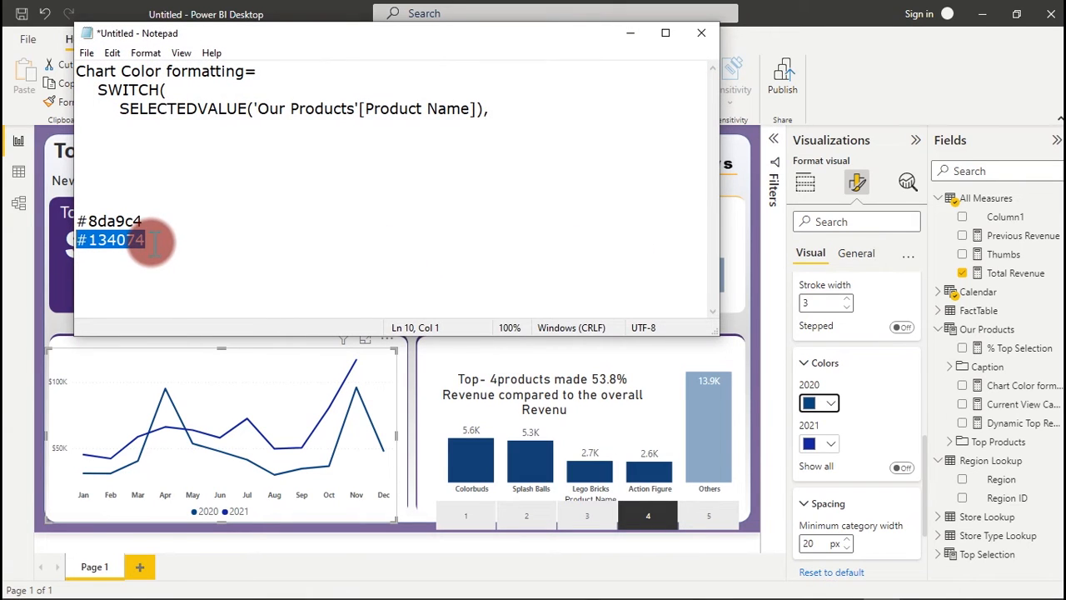
left_click(821, 443)
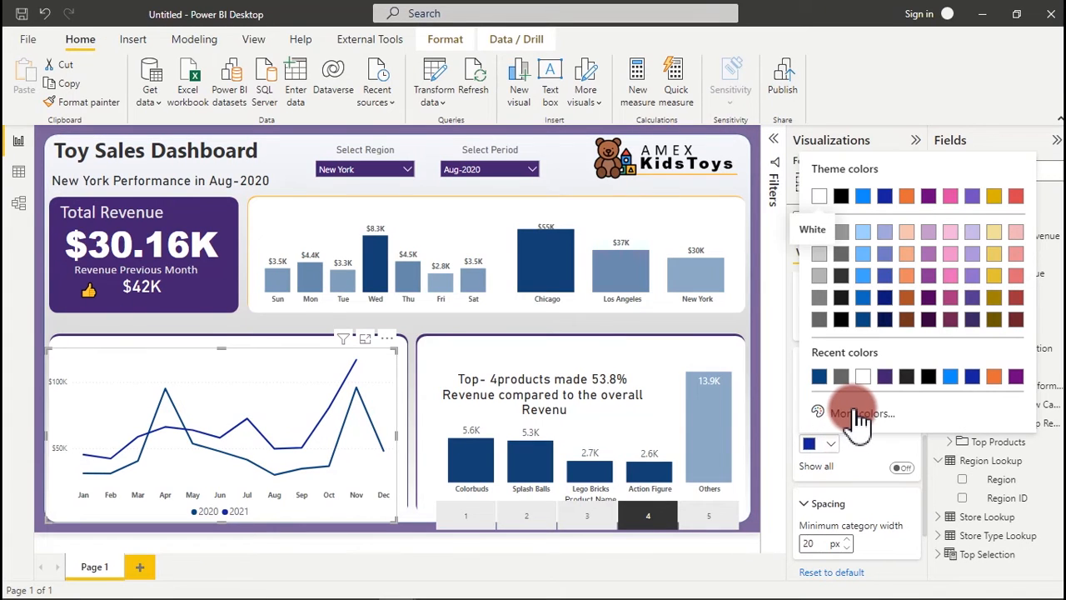
left_click(856, 412)
type("#134074")
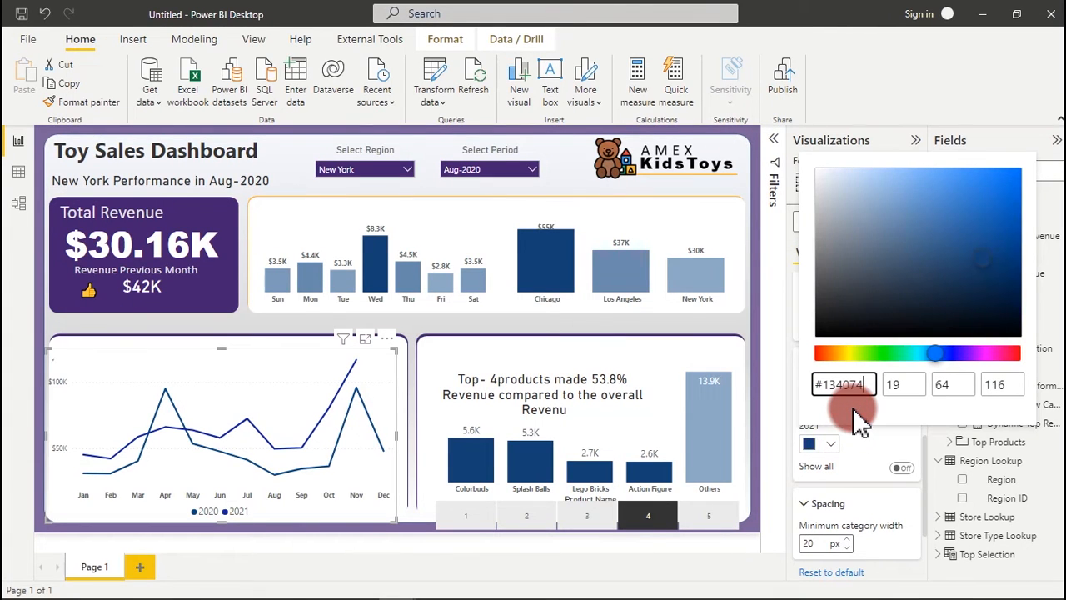
Step: Copy the light blue hex code from the Notepad notes and set the chart's 2020 line to #8DA9C4
left_click(846, 583)
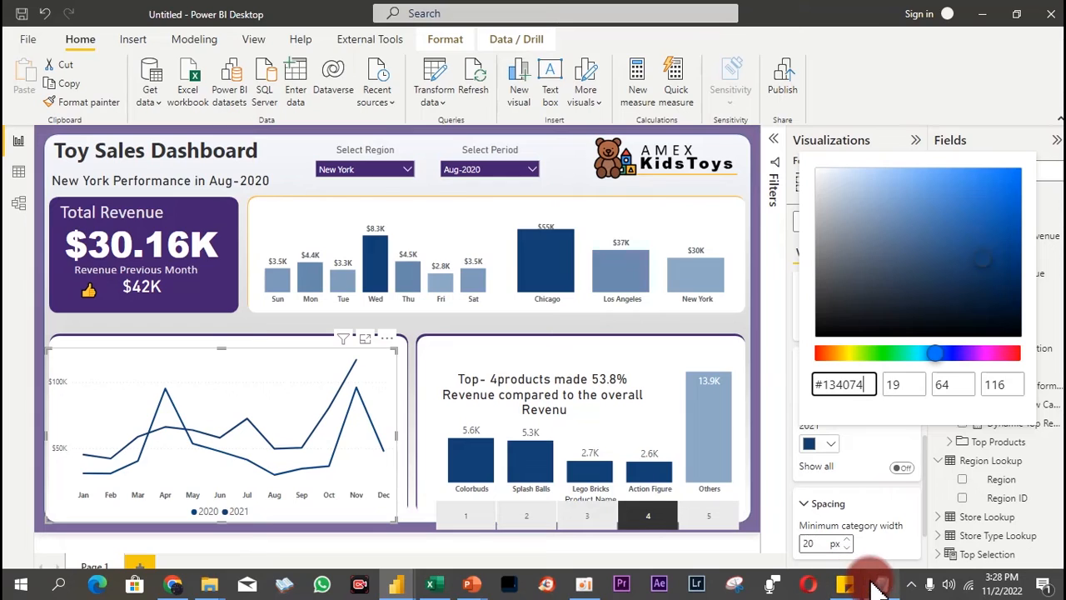
left_click_drag(146, 221, 65, 232)
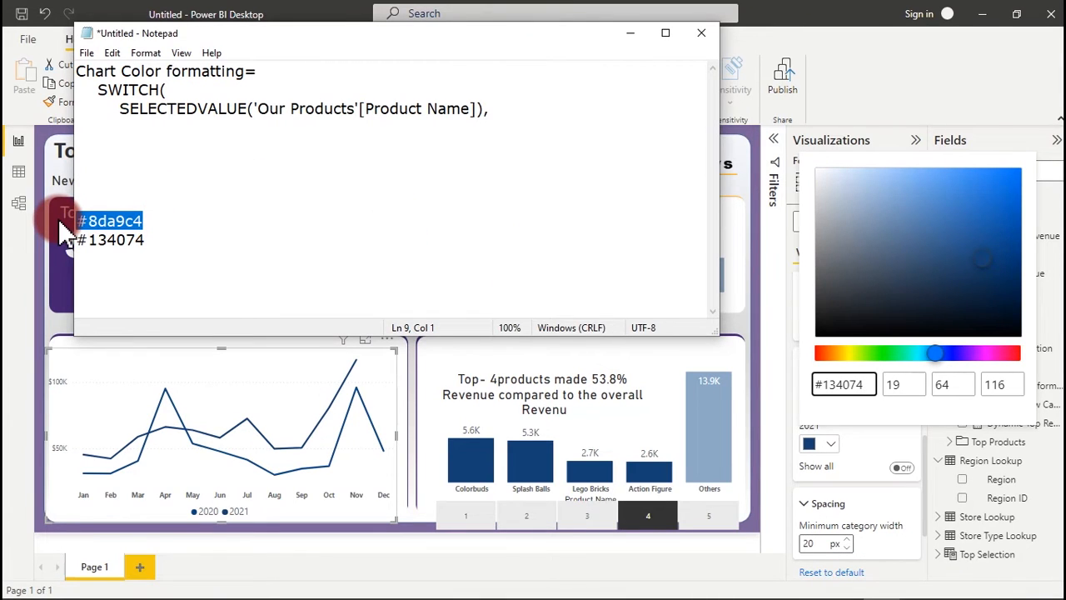
left_click(857, 448)
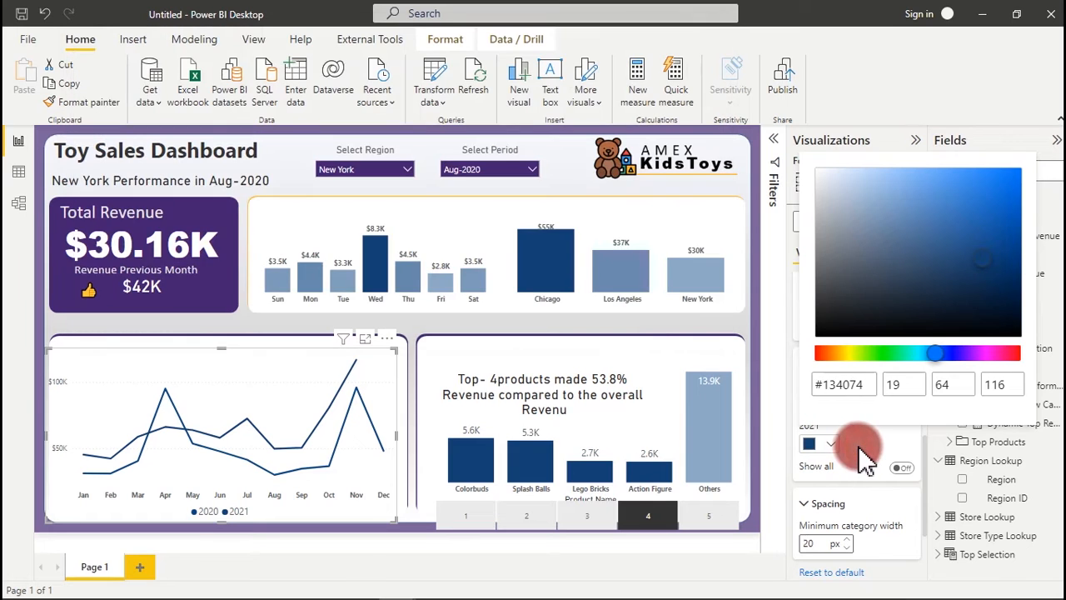
left_click(833, 405)
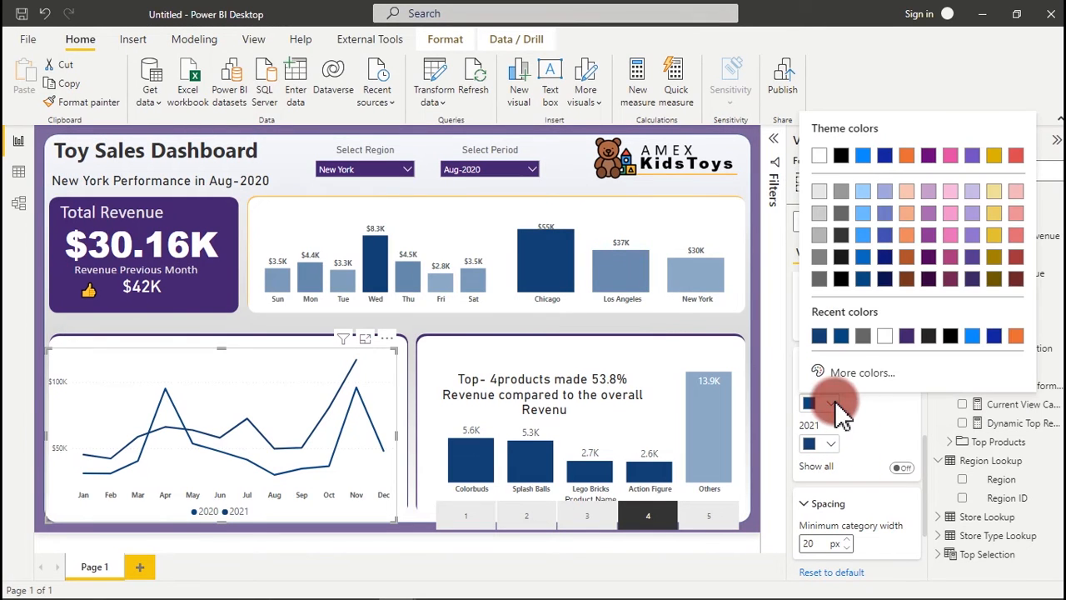
left_click(852, 375)
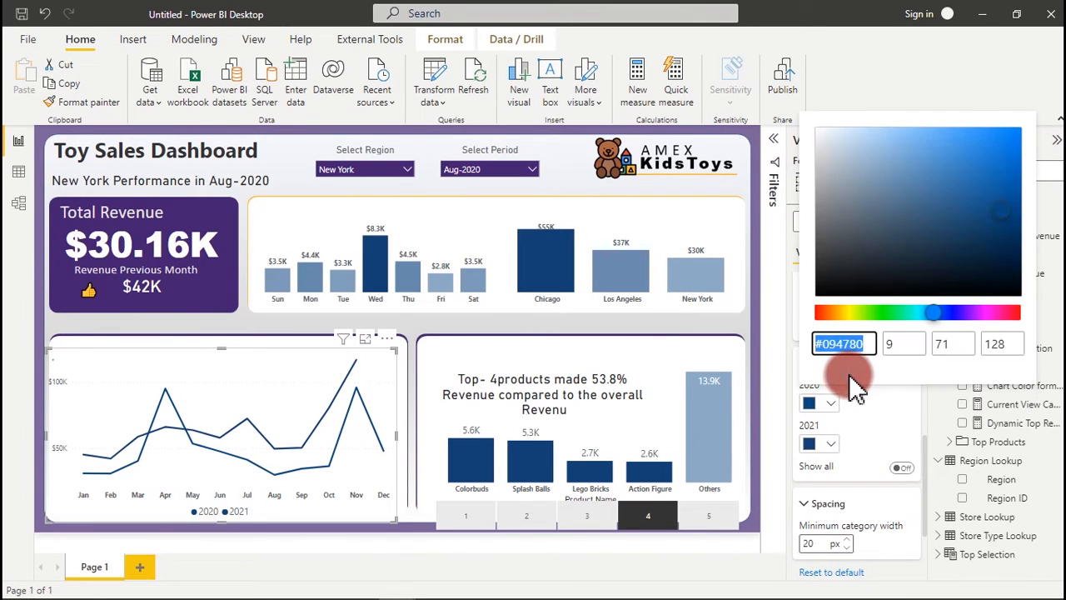
type("#8DA9C4")
left_click(856, 450)
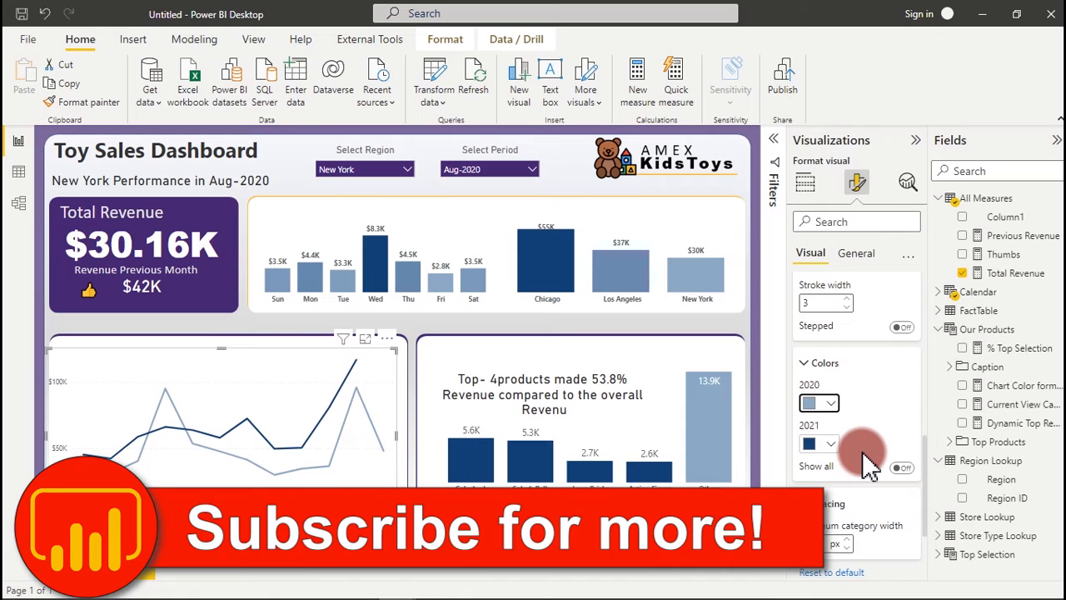
Step: Slightly narrow the 1–5 top selection slicer beneath the top products chart
left_click(673, 437)
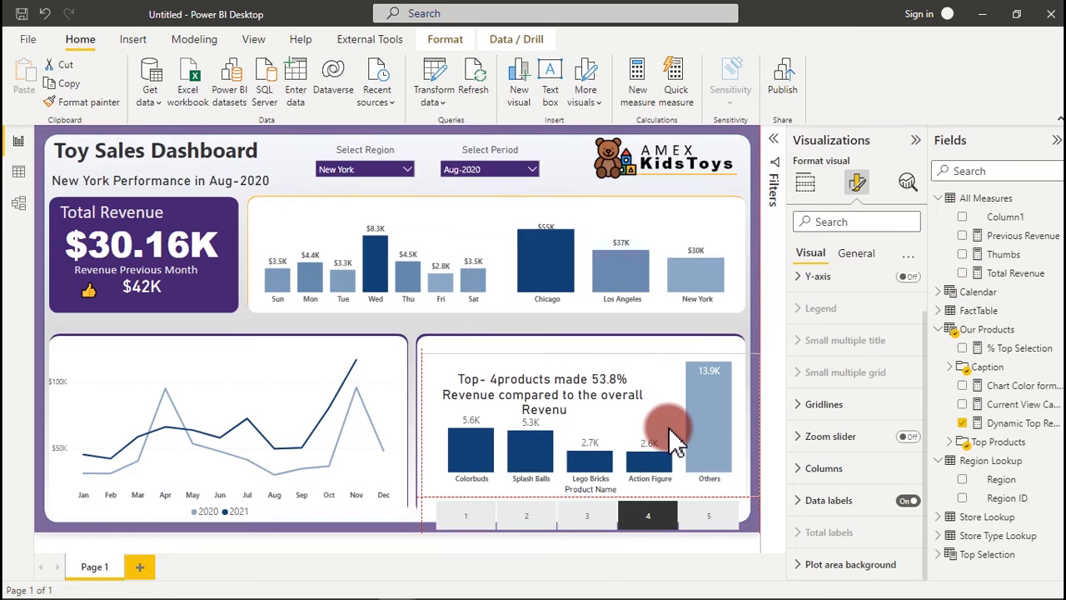
left_click(695, 493)
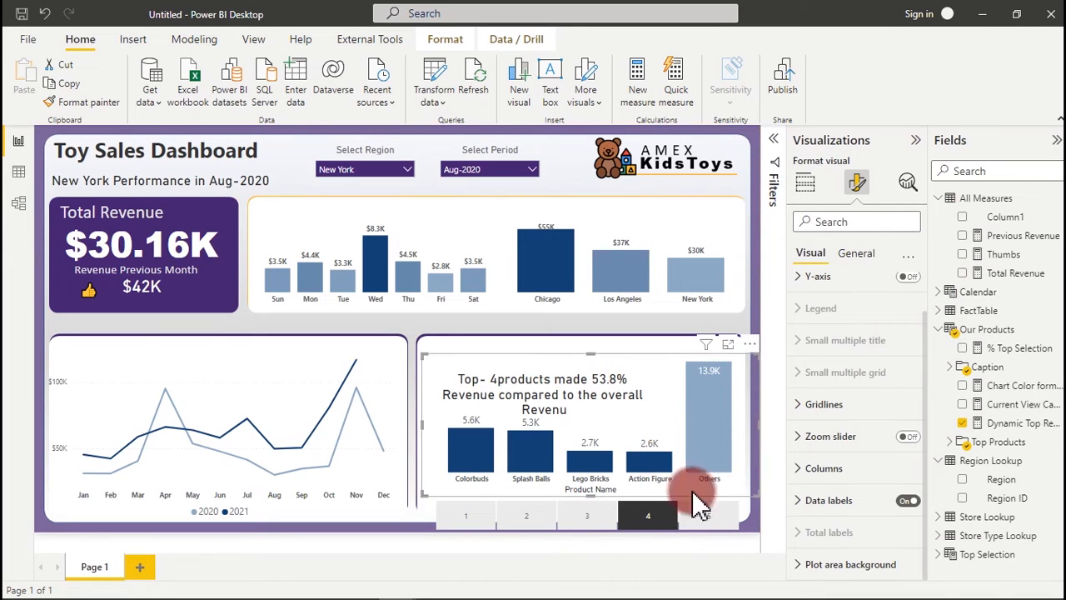
left_click(744, 524)
left_click_drag(746, 516, 738, 531)
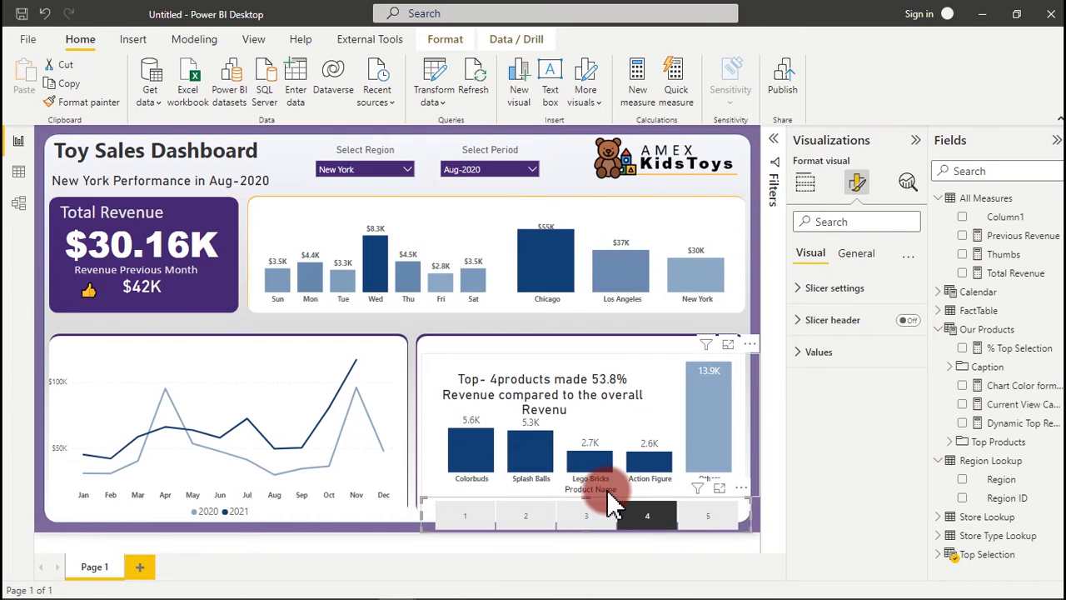
Step: Turn off the X-axis title of the top products column chart, keeping its Y-axis hidden
left_click(682, 383)
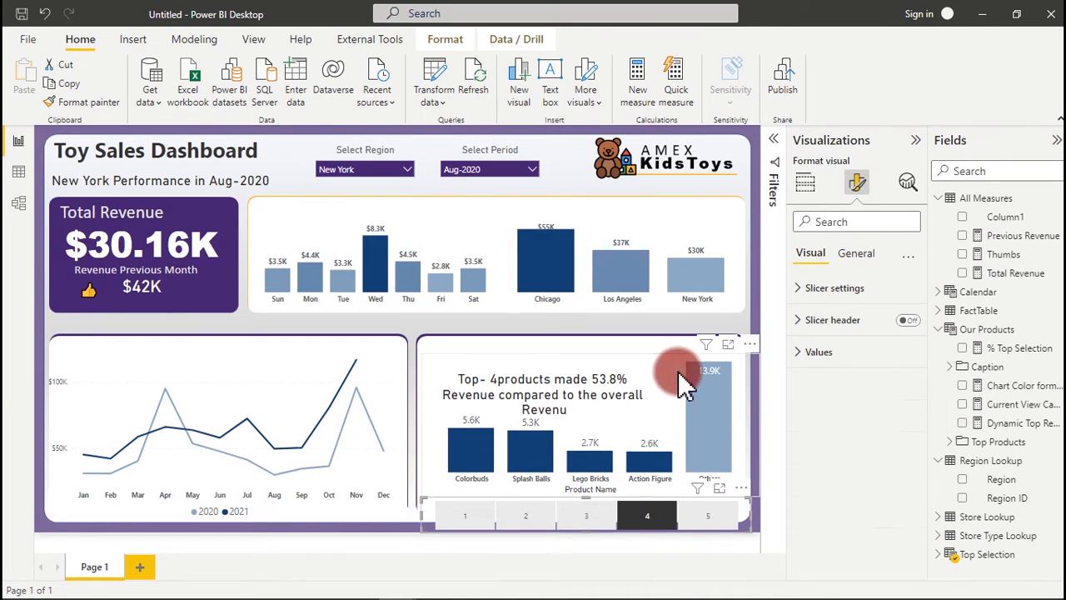
left_click(858, 254)
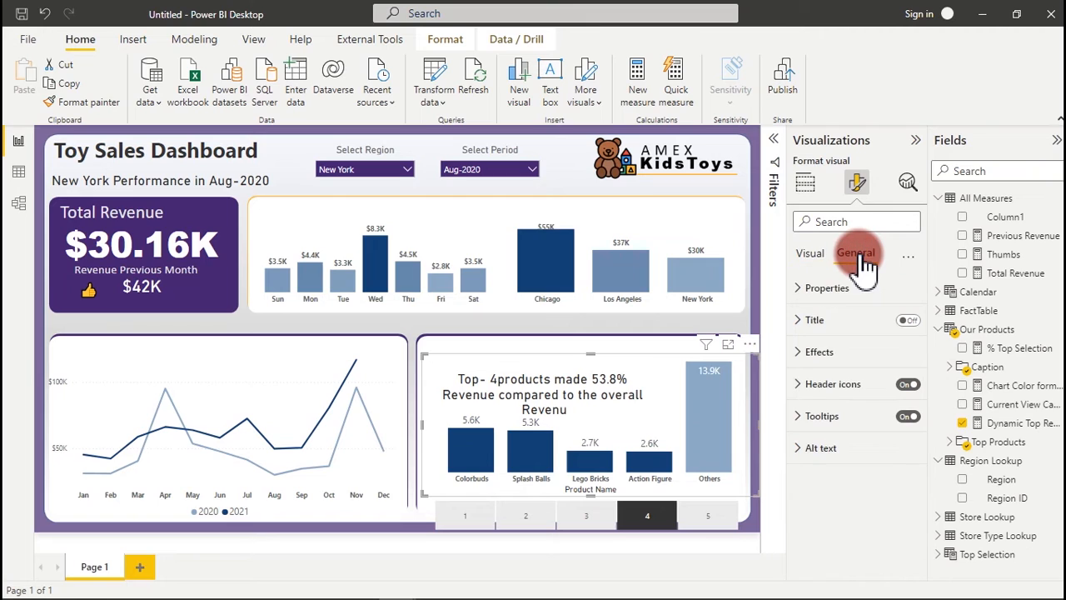
left_click(815, 254)
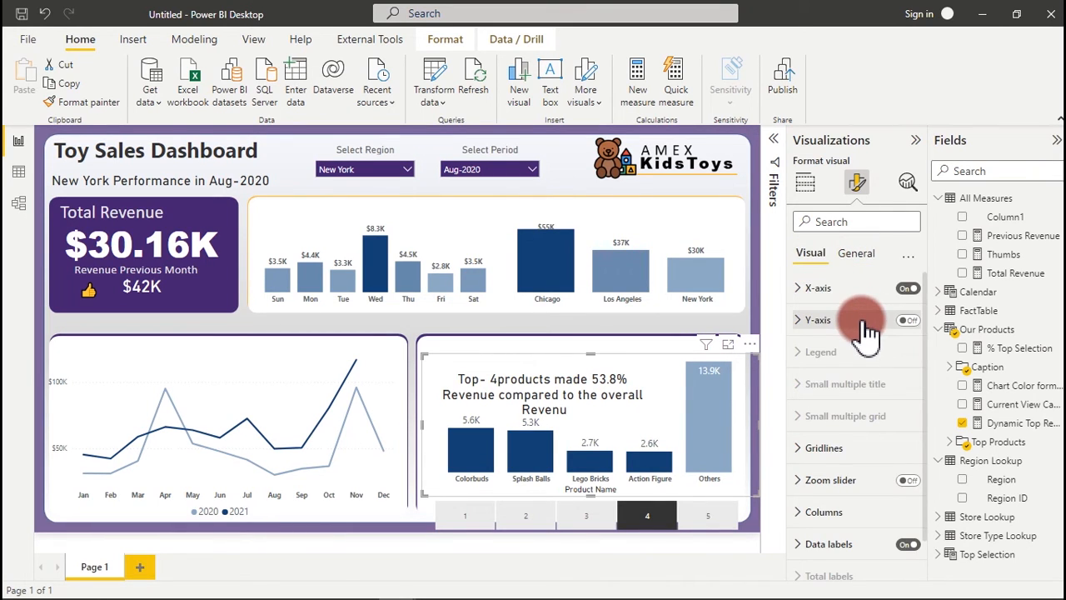
left_click(845, 289)
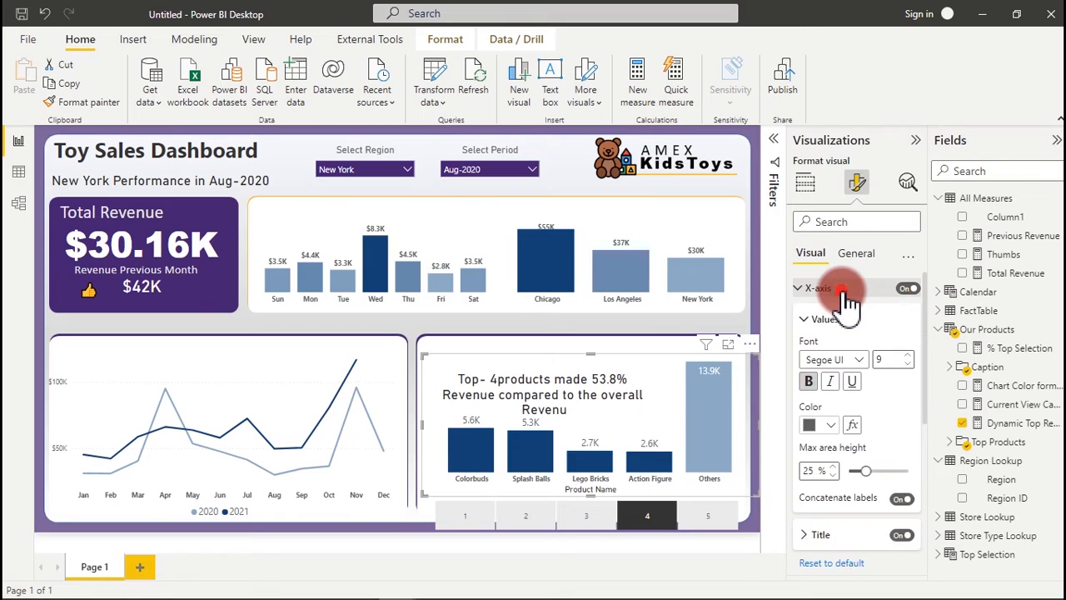
left_click(845, 290)
left_click(906, 321)
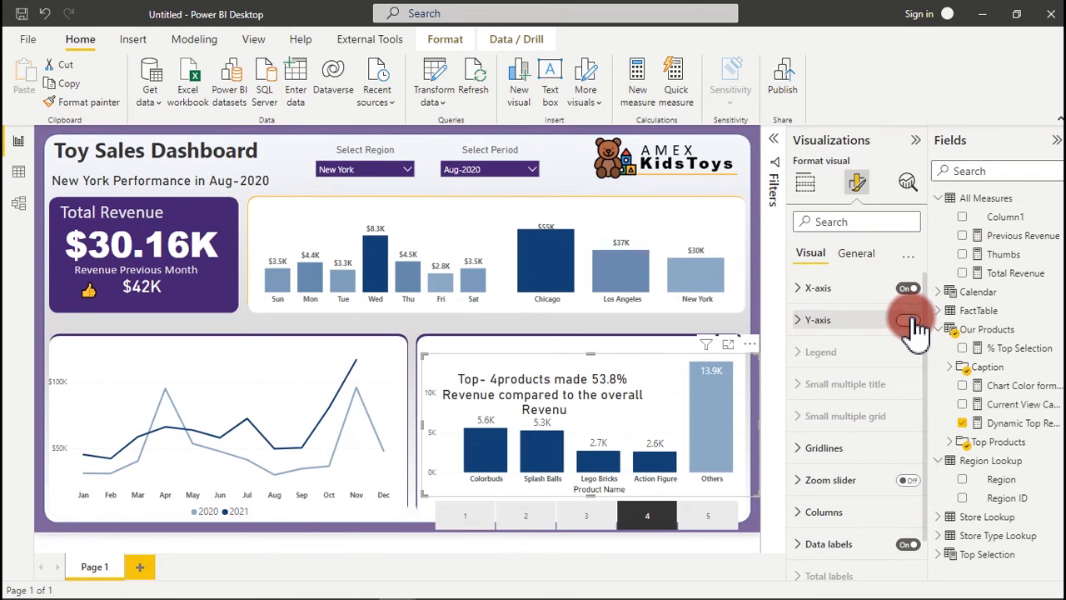
left_click(908, 322)
left_click(825, 288)
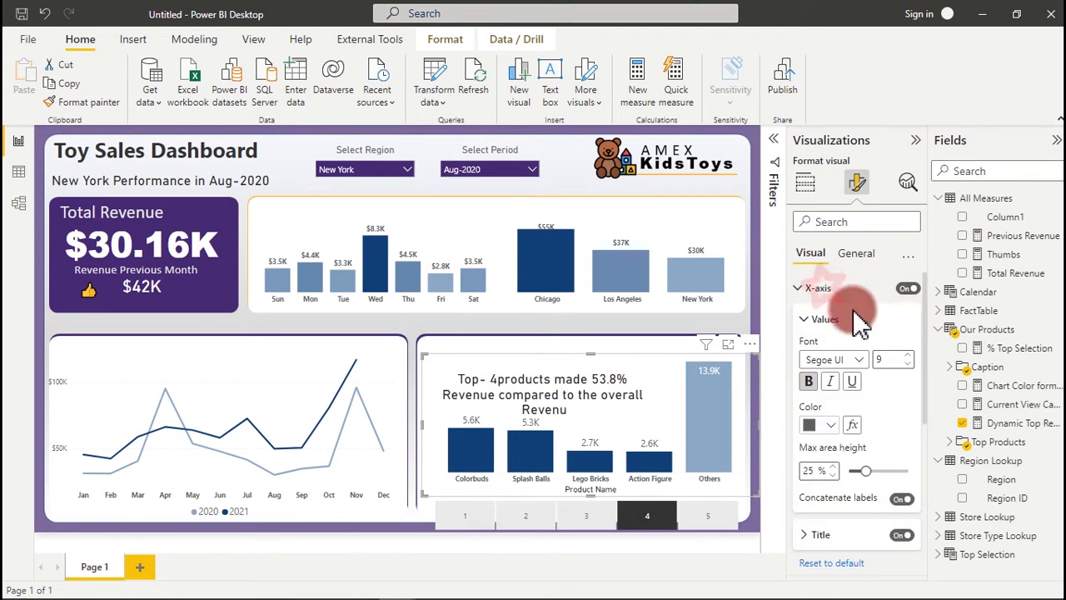
left_click(902, 537)
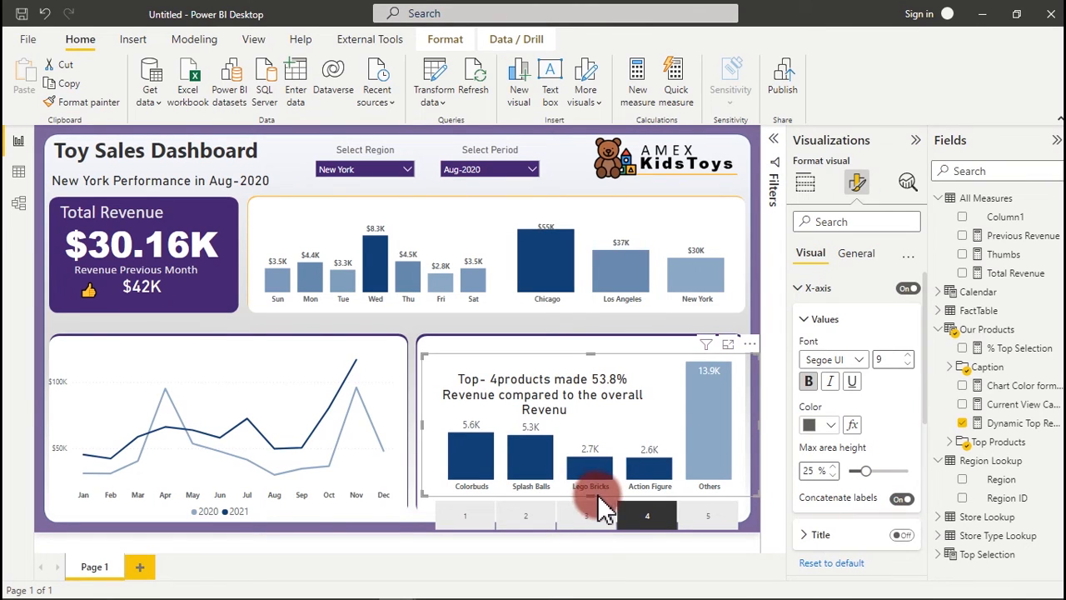
Step: Move the 1–5 slicer up inside the white panel and resize the top products chart to end just above it
left_click_drag(599, 494, 593, 469)
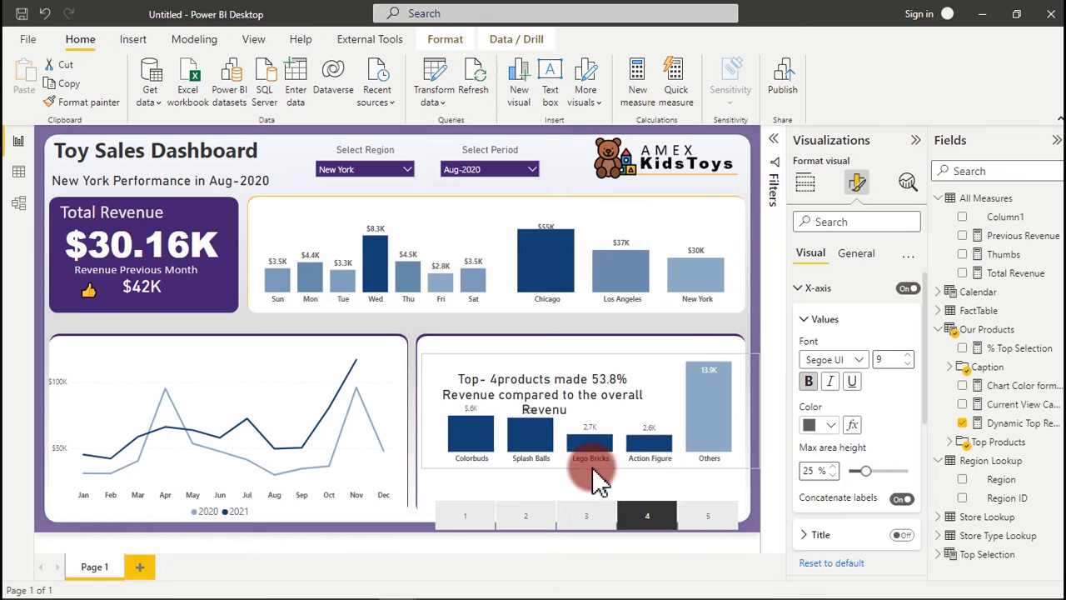
left_click(746, 514)
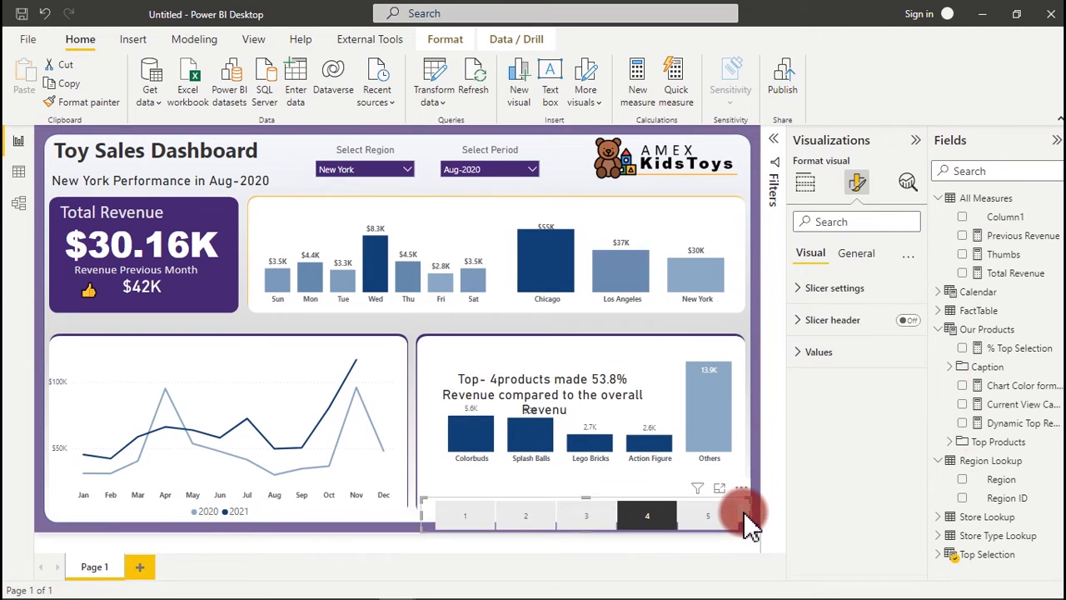
left_click_drag(744, 513, 739, 485)
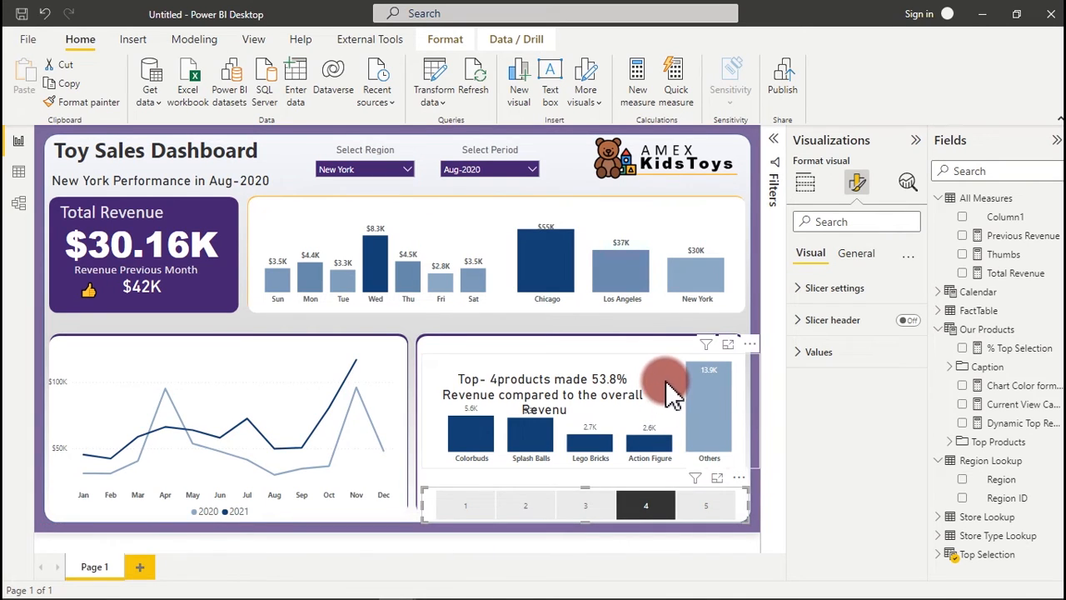
left_click(665, 383)
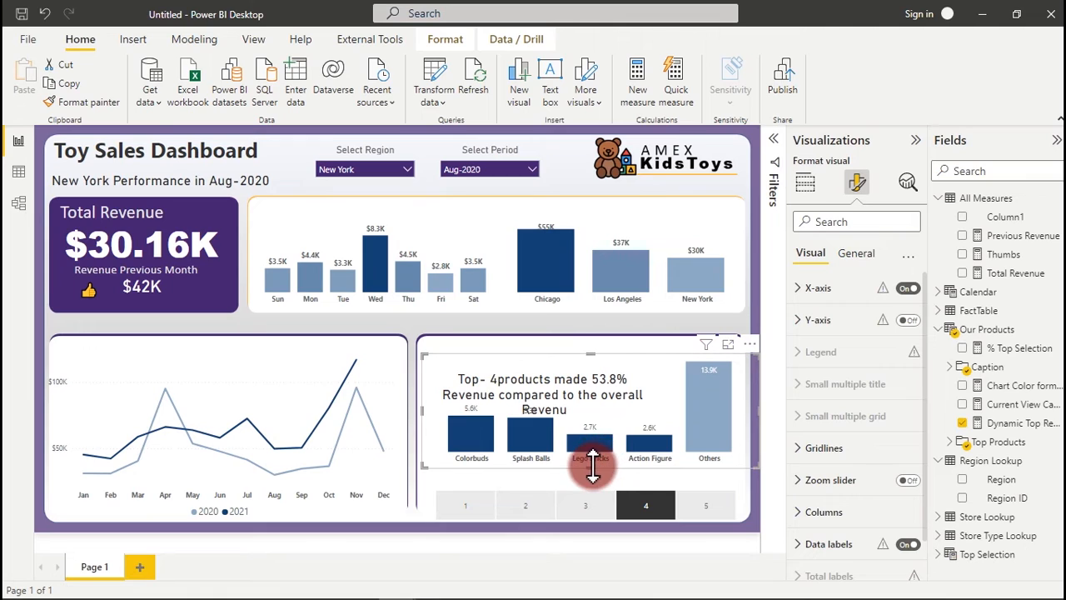
left_click_drag(592, 469, 592, 492)
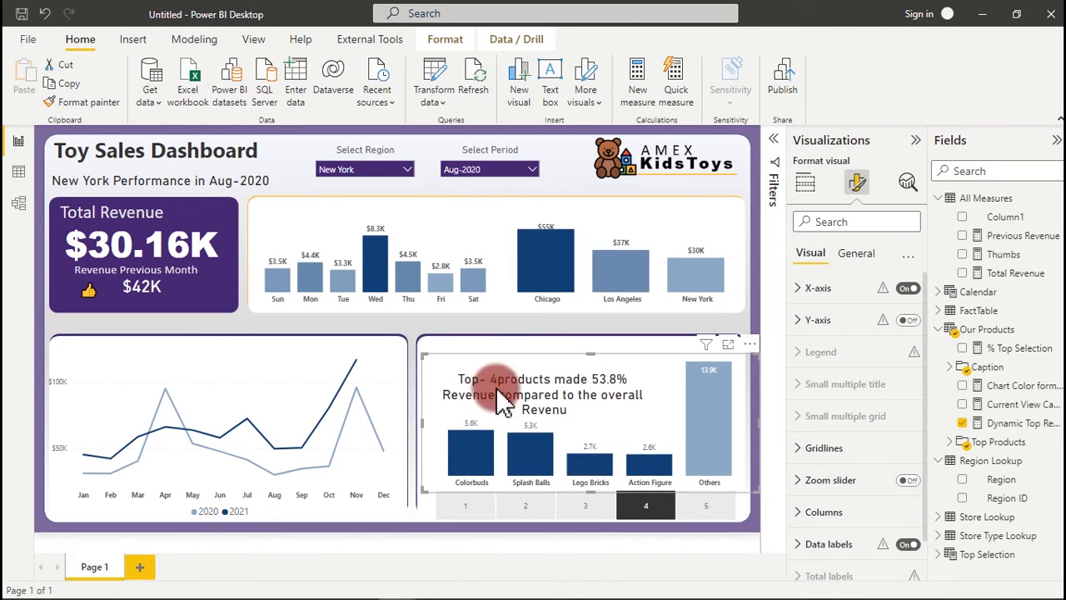
Step: Move the top products percentage caption card slightly up so it clears the column labels
left_click(482, 332)
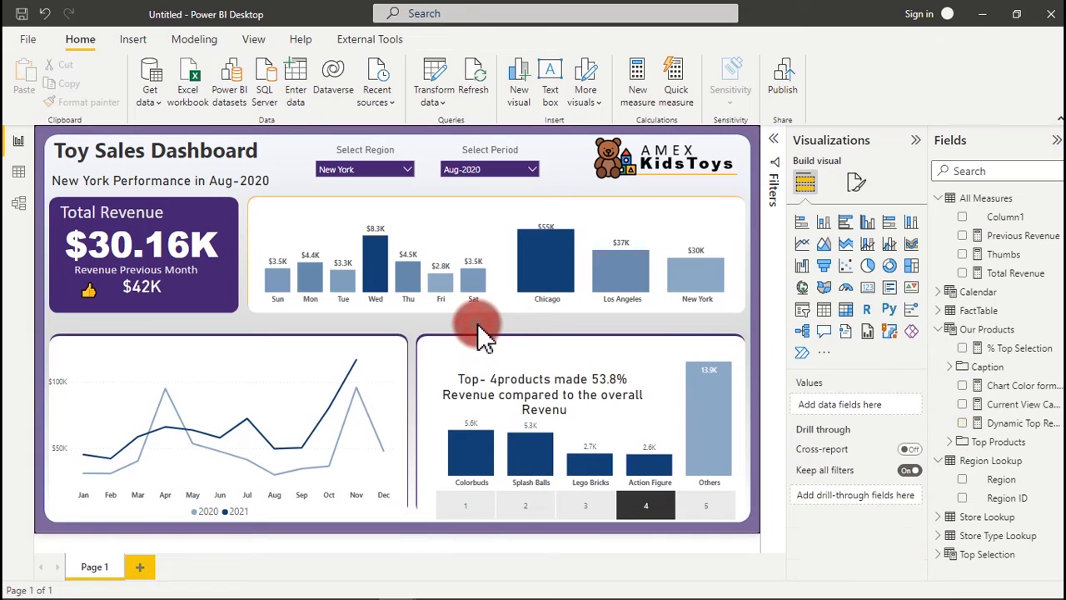
left_click(512, 385)
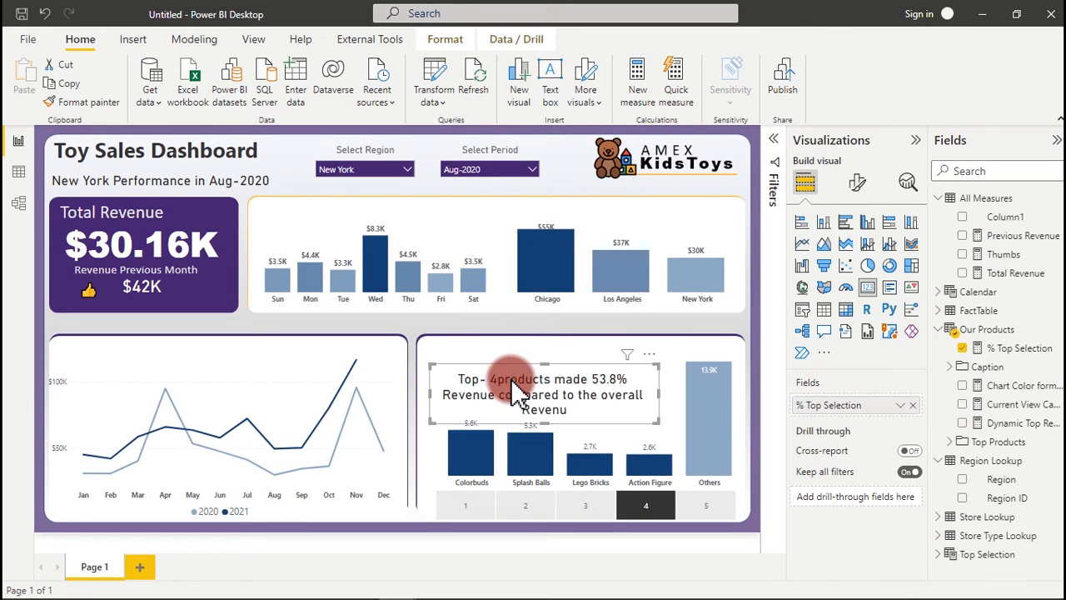
left_click_drag(512, 387, 496, 350)
left_click(487, 326)
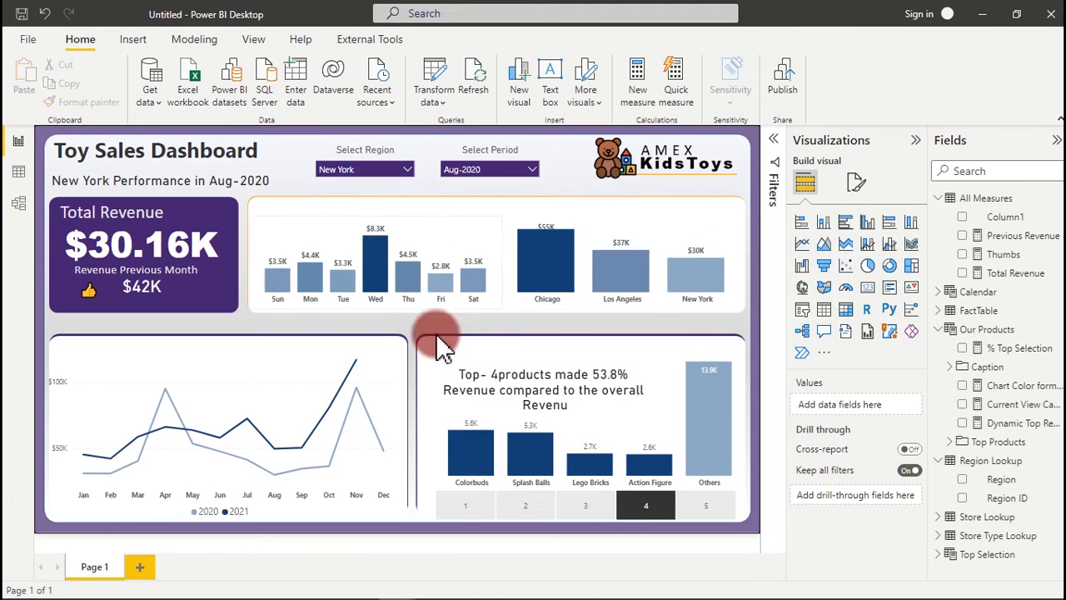
Step: Switch to the finished Toy Sales Dashboard report and filter its region to New York to examine the dynamic chart titles
mouse_move(383, 595)
mouse_move(401, 580)
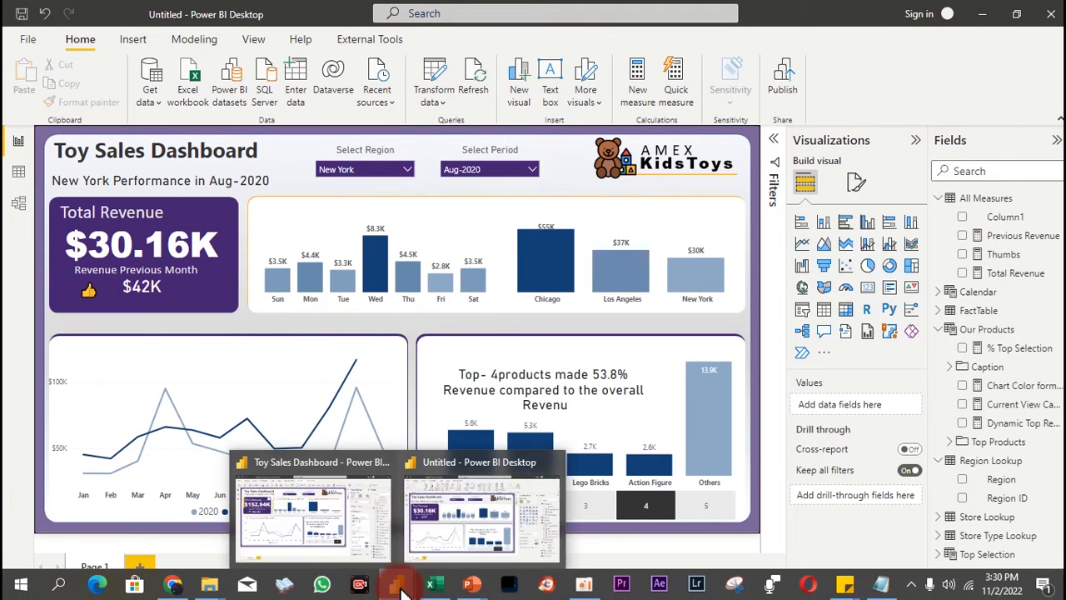
left_click(328, 535)
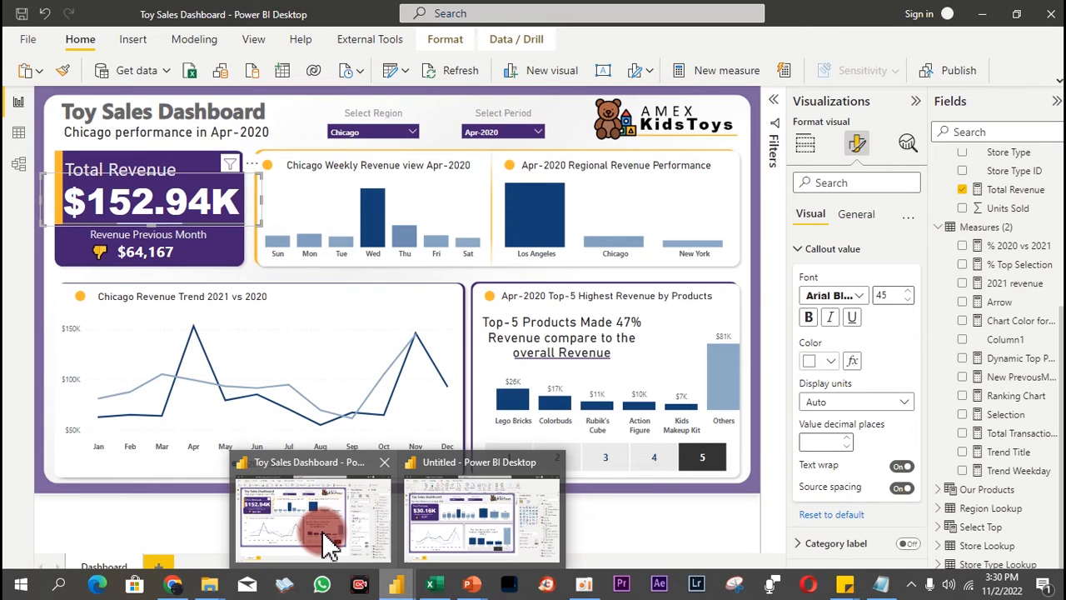
left_click(325, 537)
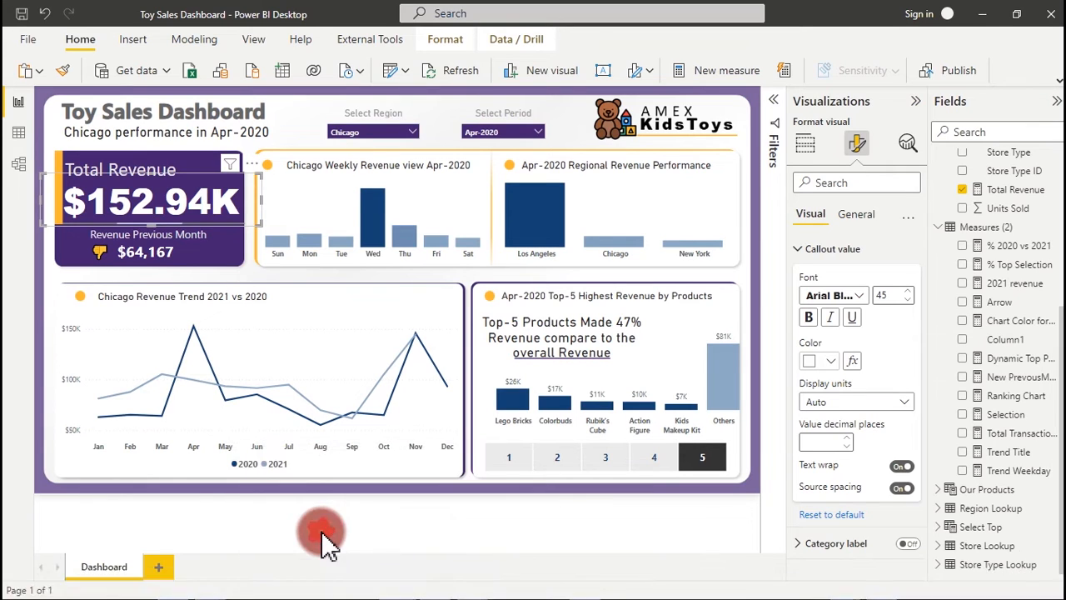
left_click(309, 289)
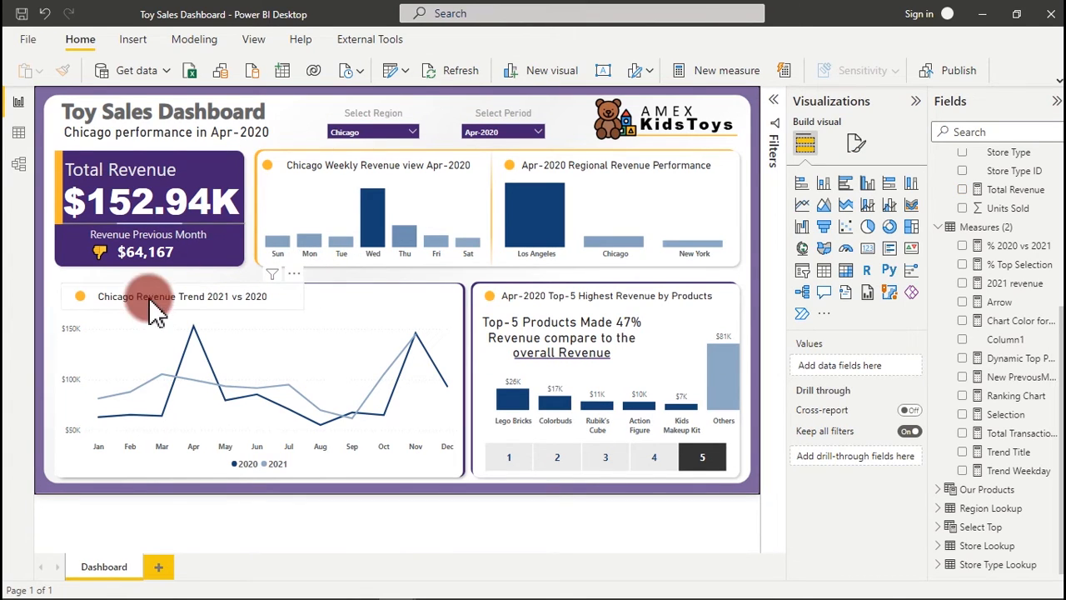
left_click(411, 131)
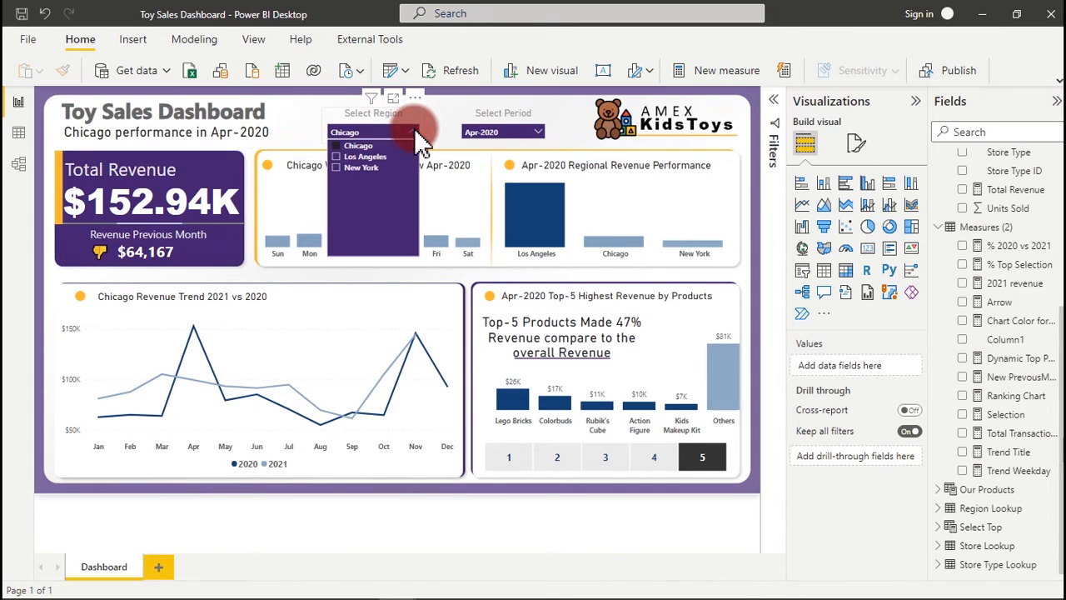
left_click(362, 167)
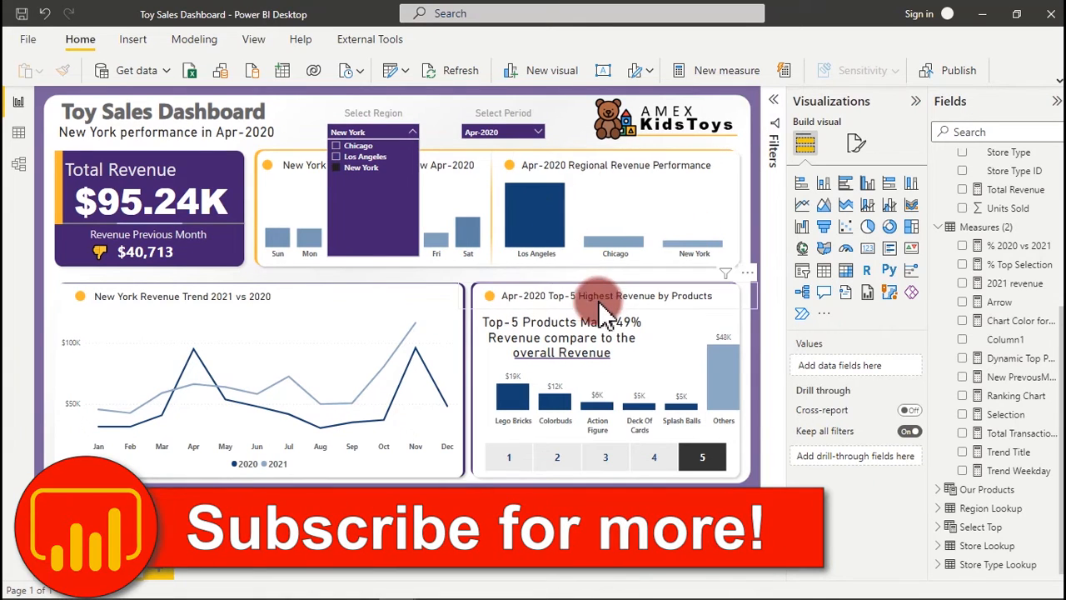
Step: Select the revenue trend title card in the finished report and open its Trend Title measure for reference
left_click(239, 310)
left_click(239, 310)
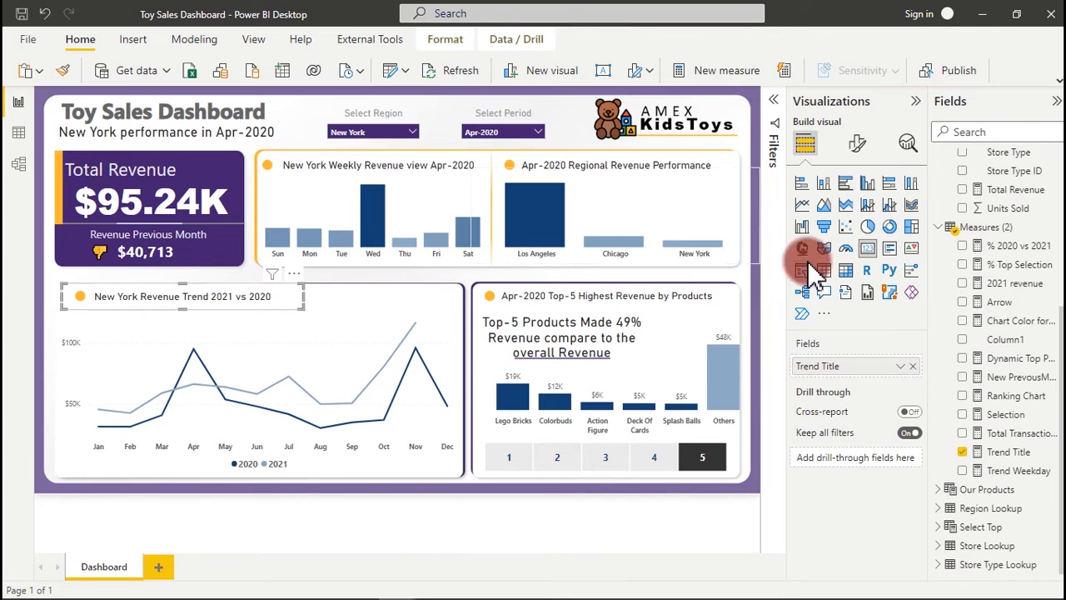
left_click(1003, 453)
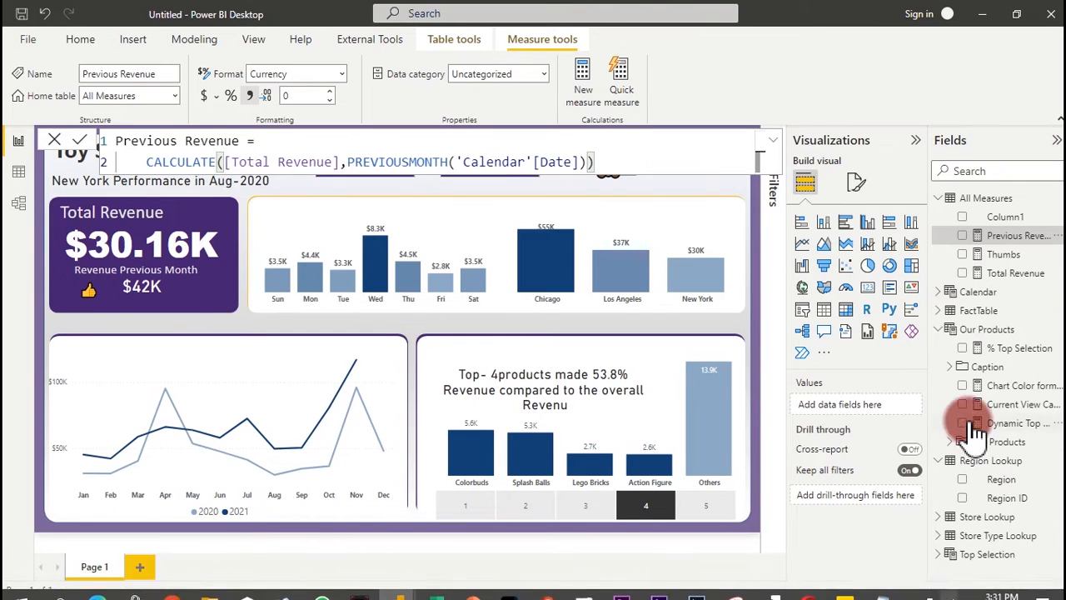
Step: Name the new measure Tend Title in the Untitled report and start its formula on a new line
mouse_move(908, 597)
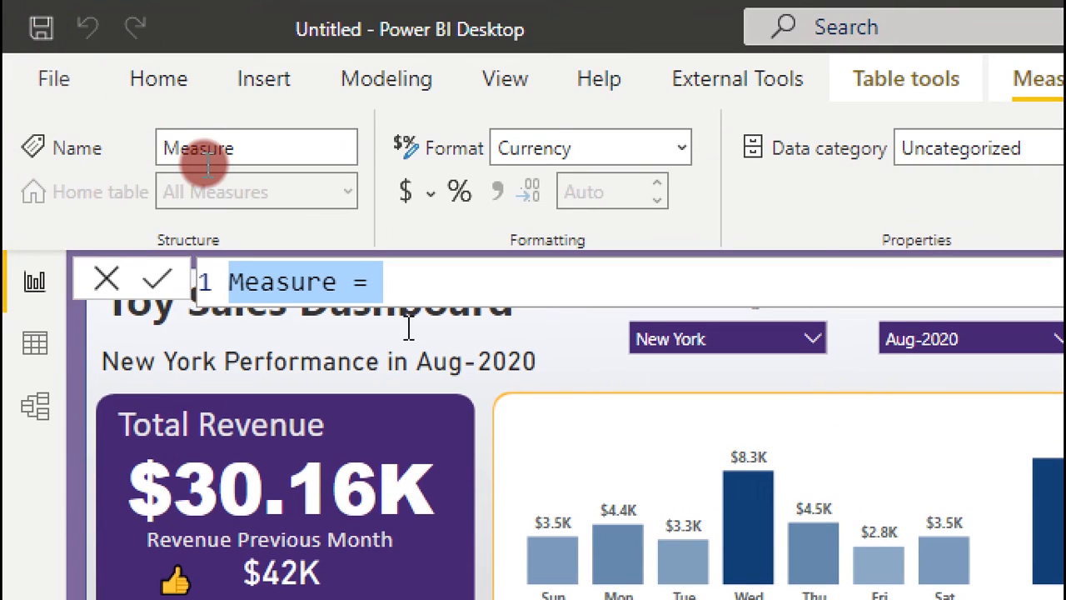
left_click(388, 282)
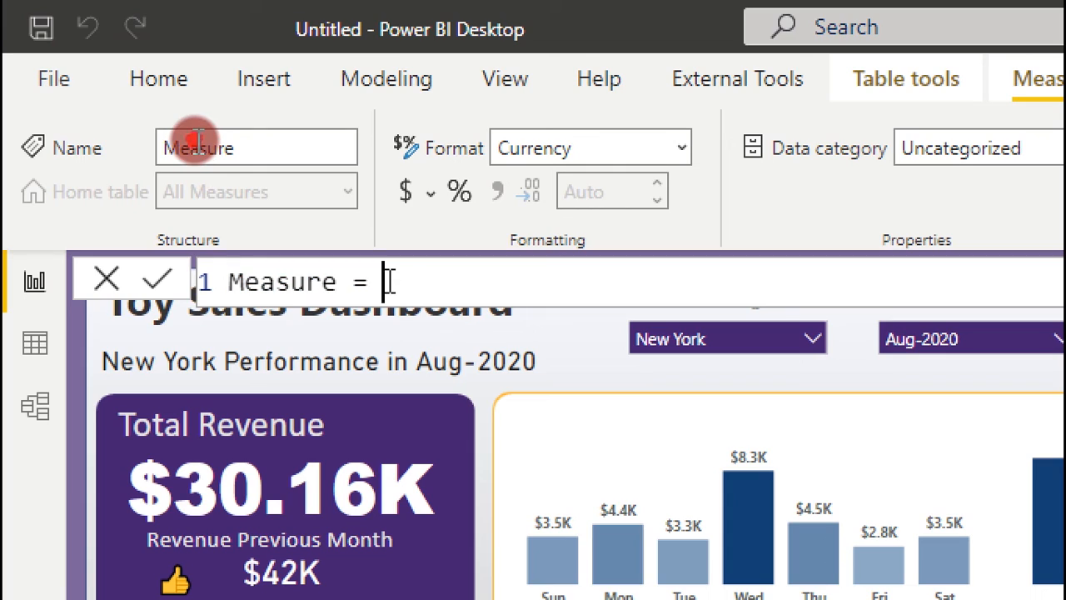
key("BackSpace")
key("BackSpace")
key("BackSpace")
key("BackSpace")
key("BackSpace")
key("BackSpace")
key("BackSpace")
key("BackSpace")
key("BackSpace")
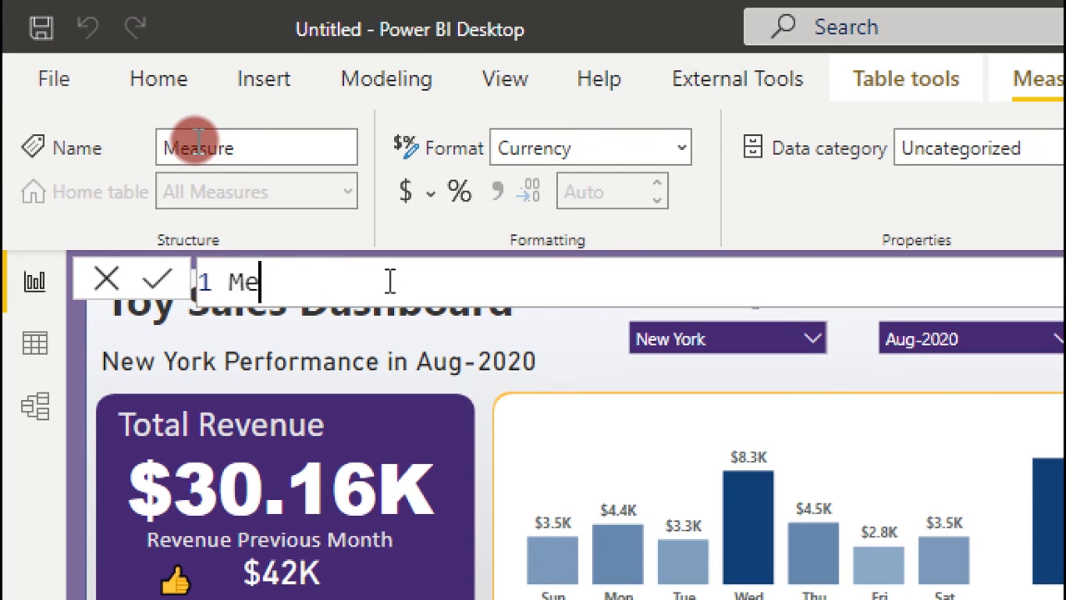
type("Tend Tio")
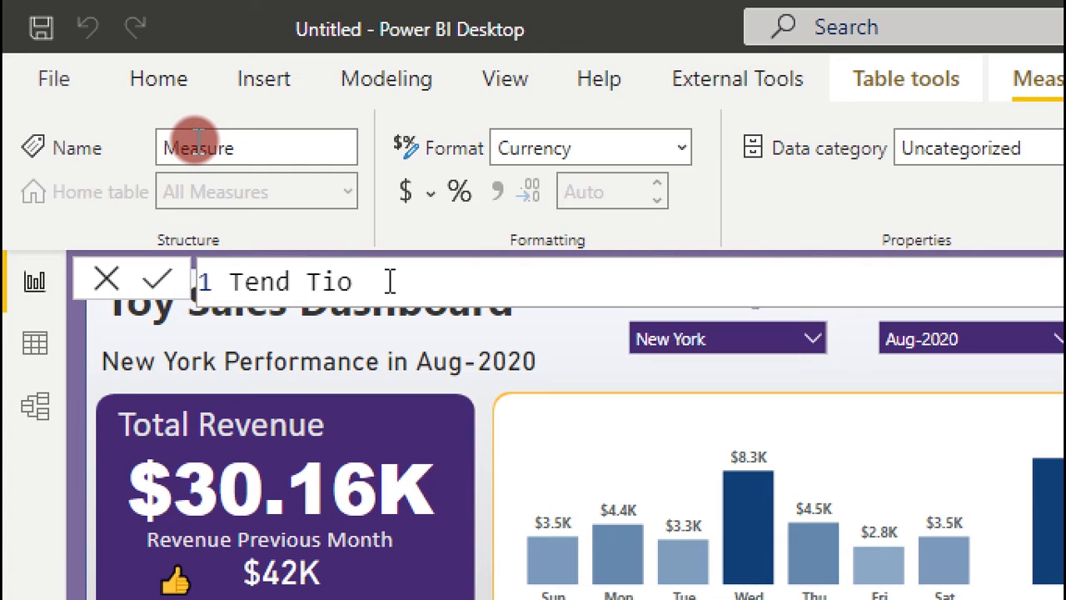
key("BackSpace")
type("tle=")
key("shift+Return")
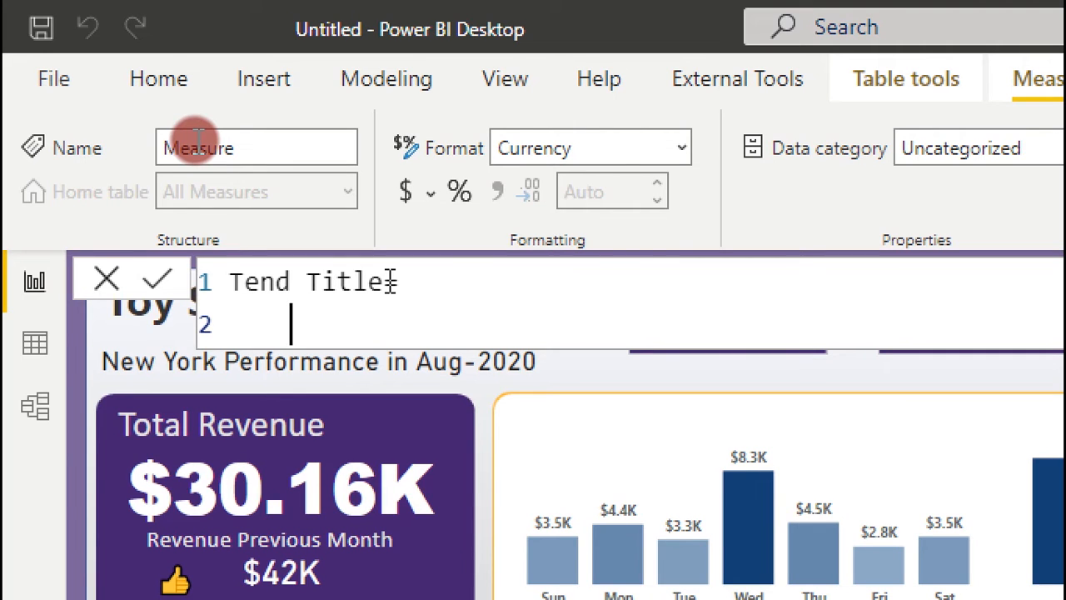
Step: Declare a variable named RegionSelected on the second line of the Tend Title measure
type("VAR")
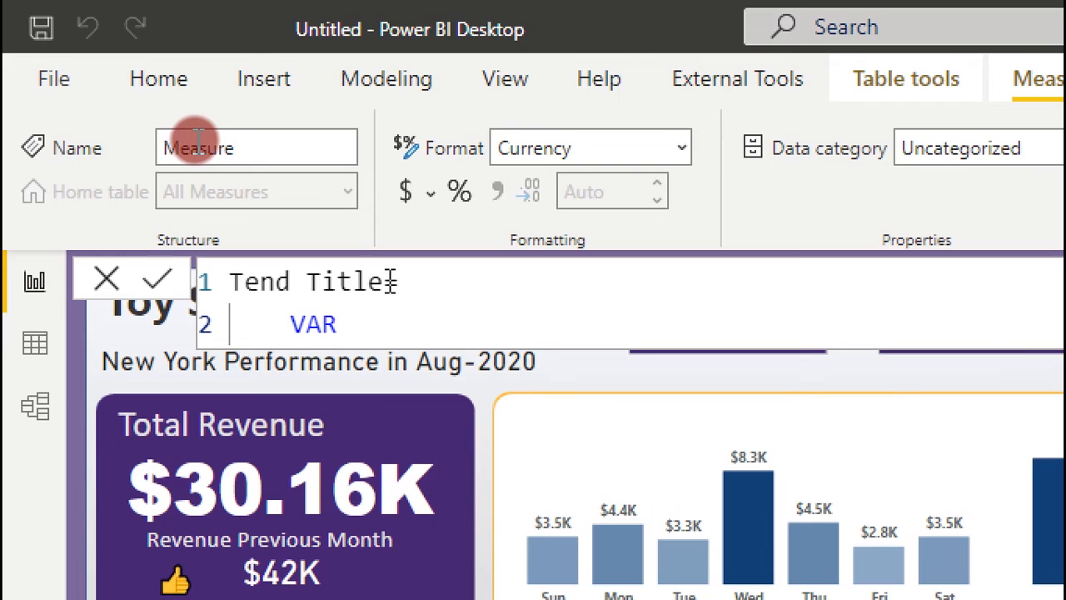
type(" Region")
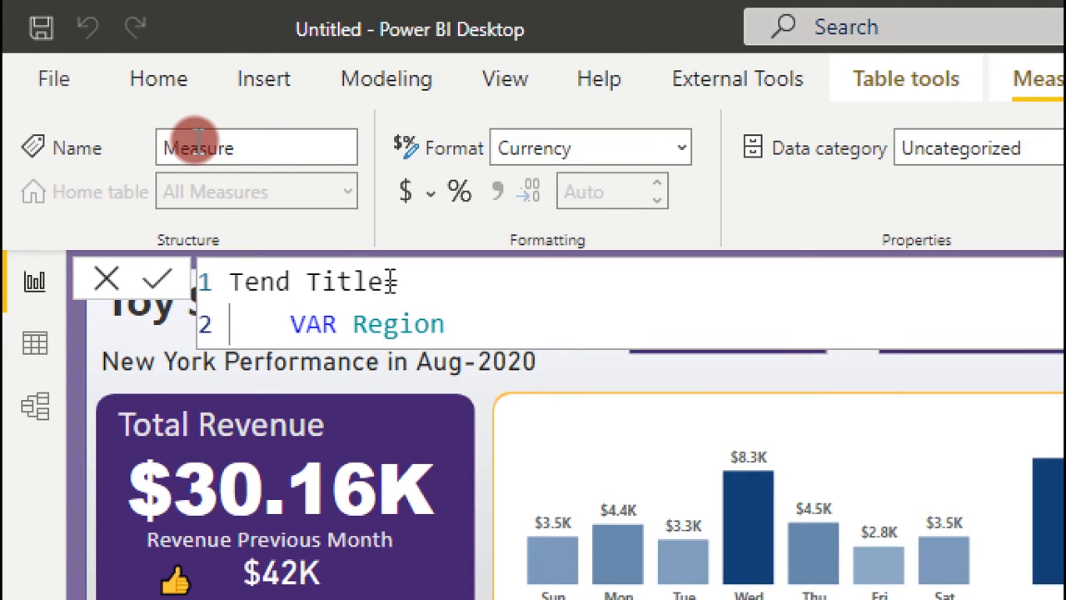
type("Sele")
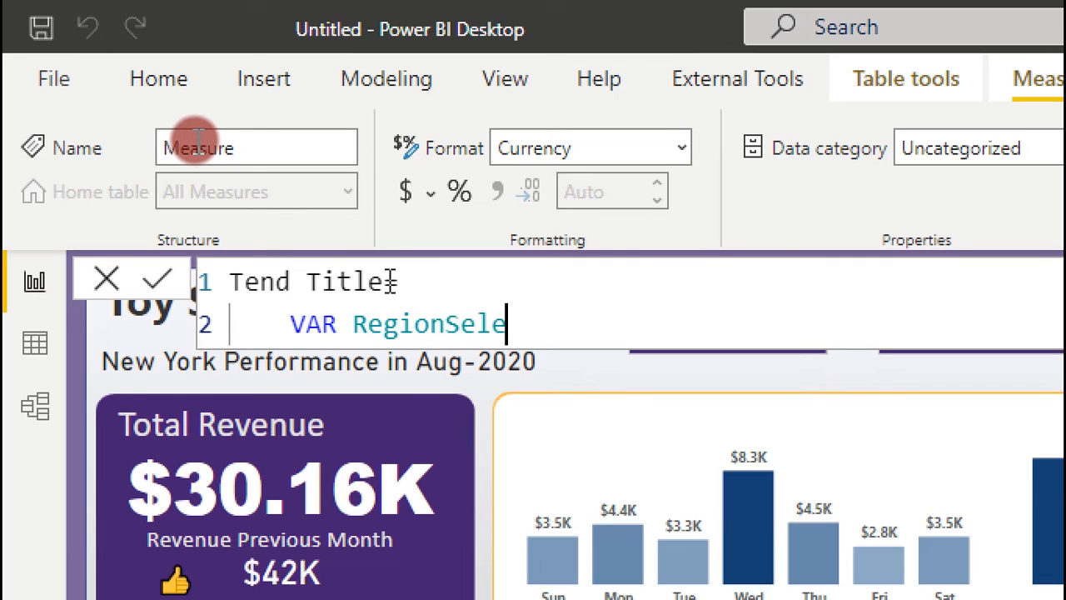
type("cted")
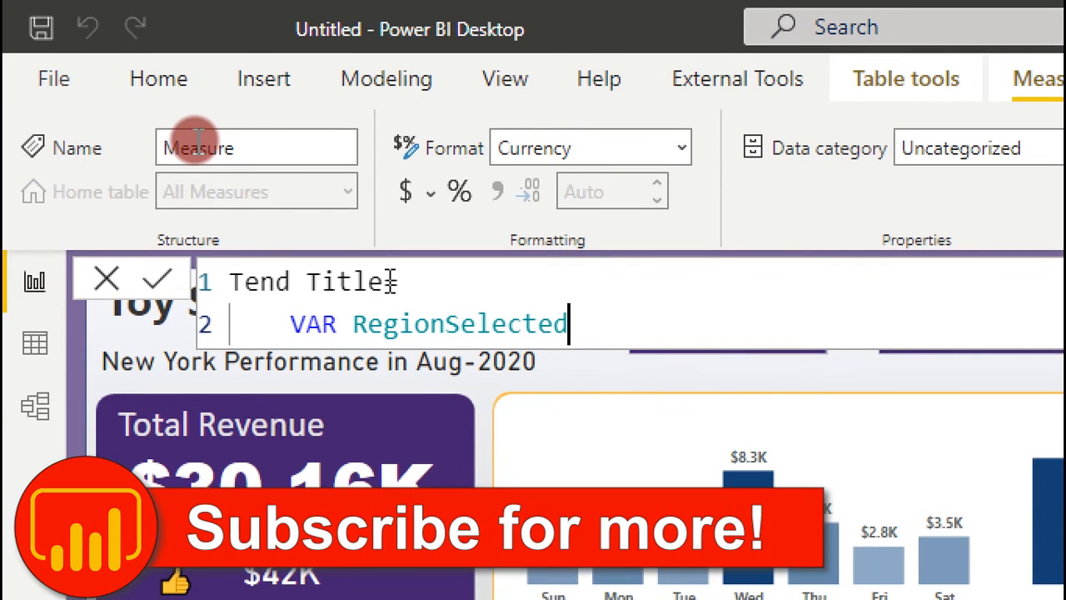
key("shift+Return")
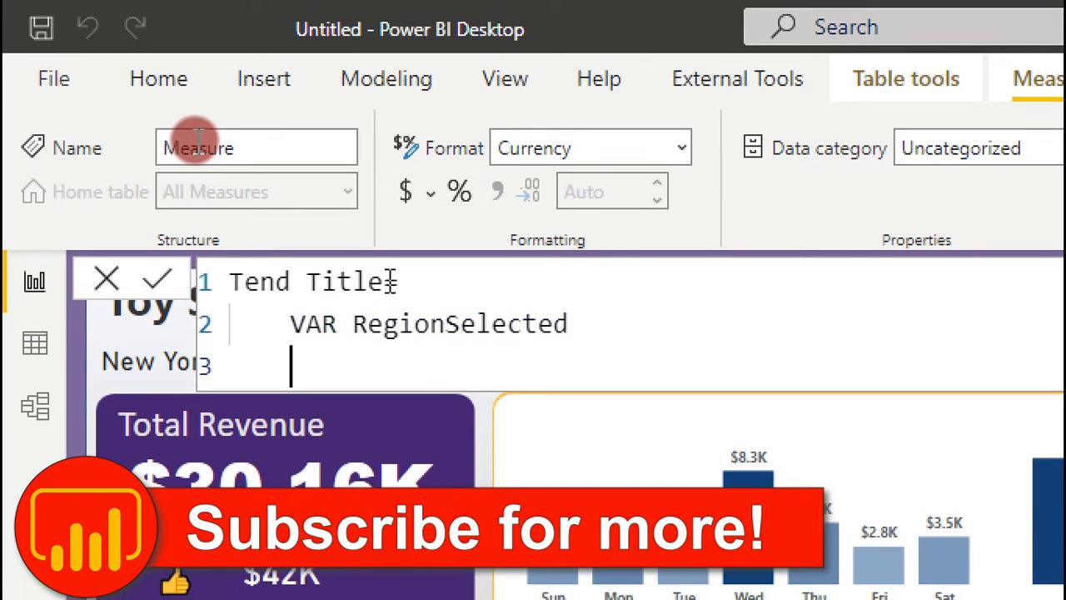
type("se")
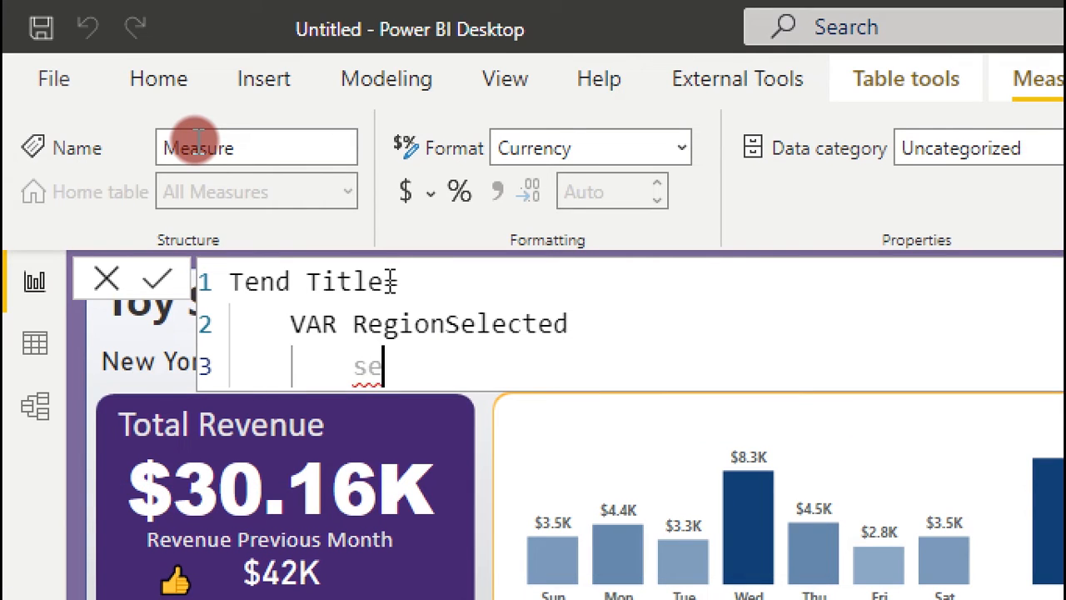
key("BackSpace")
key("BackSpace")
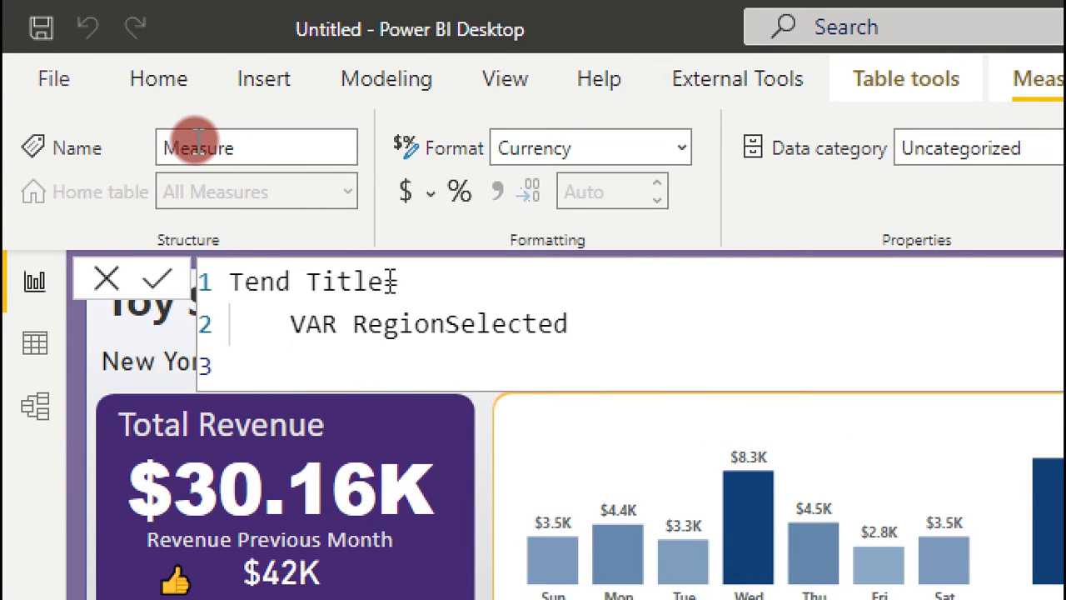
key("BackSpace")
key("BackSpace")
Step: Add an equals sign after the RegionSelected variable and start a new line for its expression
type("=z")
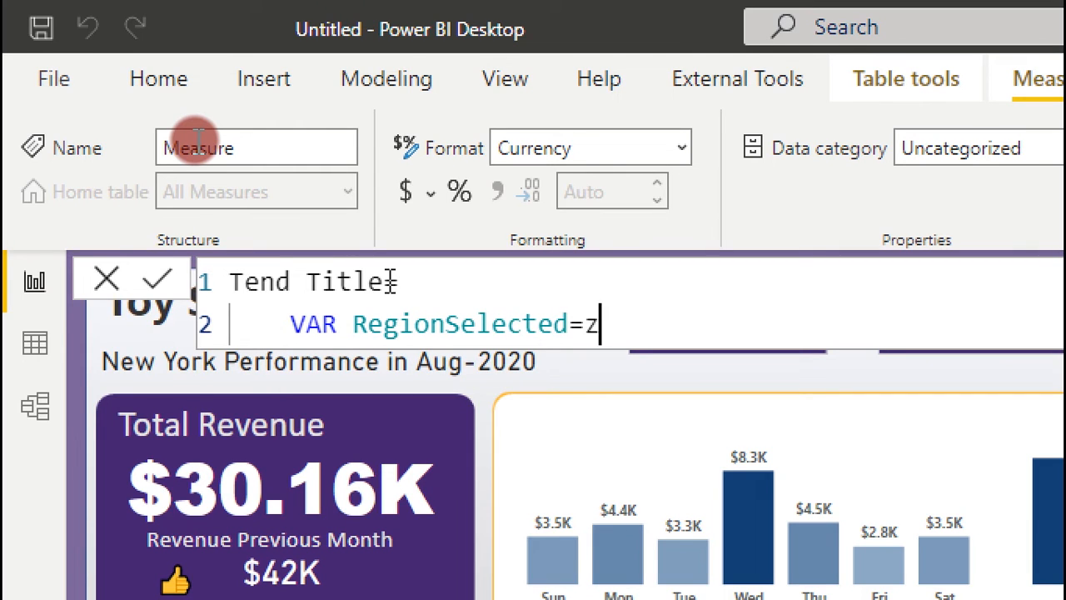
type("z")
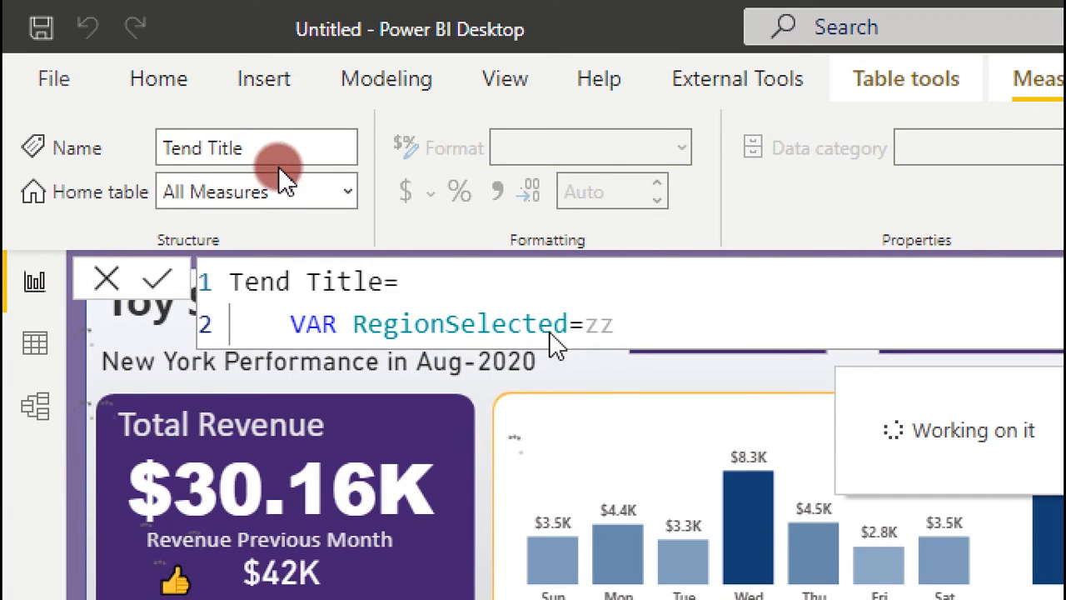
left_click(621, 325)
key("BackSpace")
key("BackSpace")
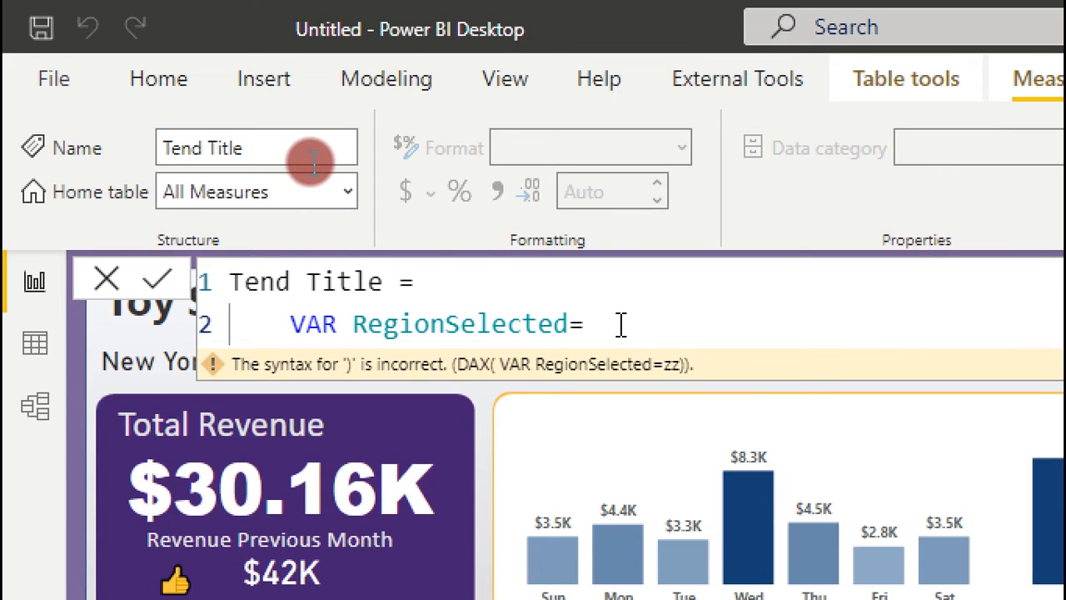
key("shift+Return")
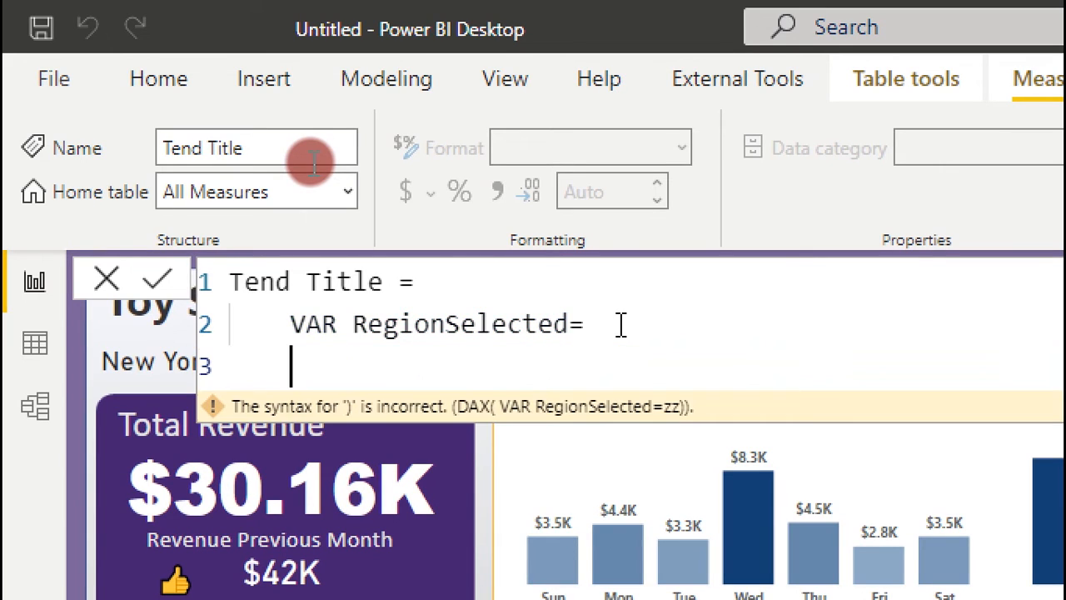
Step: Assign SELECTEDVALUE of the 'Region Lookup'[Region] column to the RegionSelected variable
type("sel")
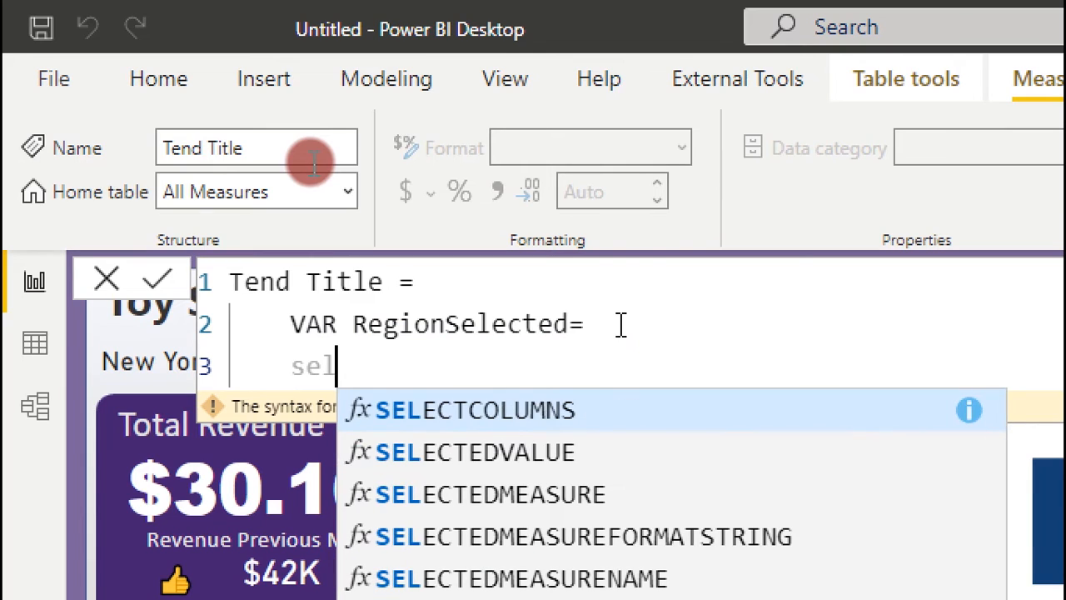
key("Down")
key("Down")
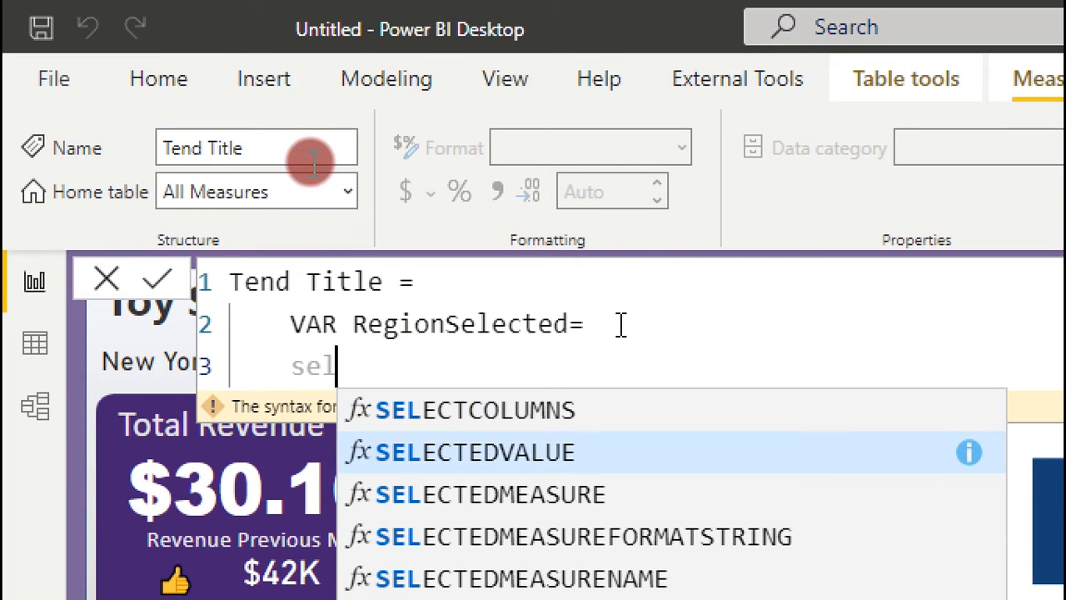
key("Up")
key("Tab")
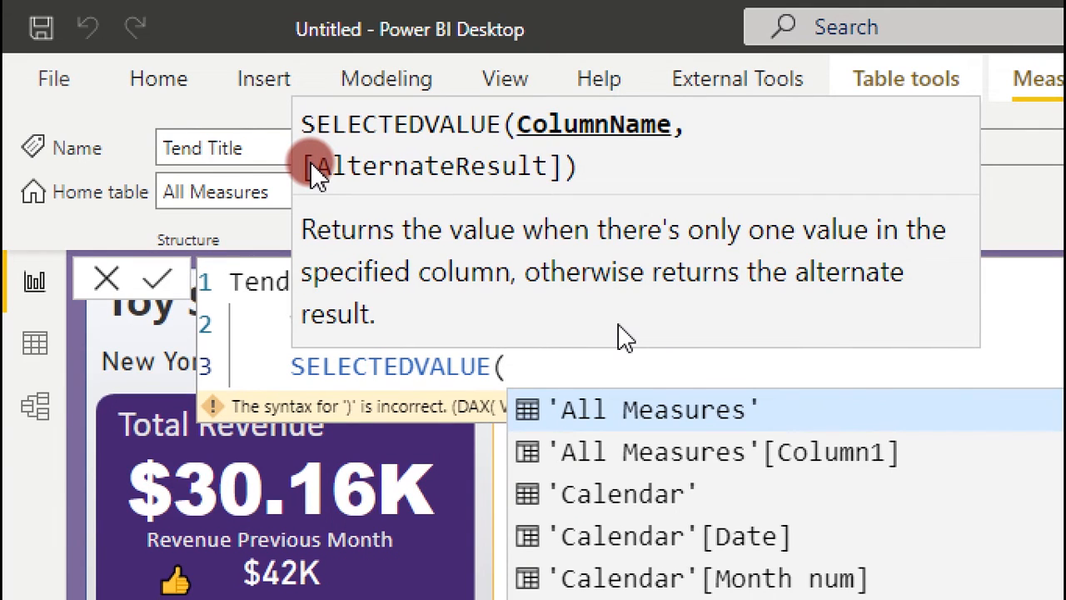
type("reg")
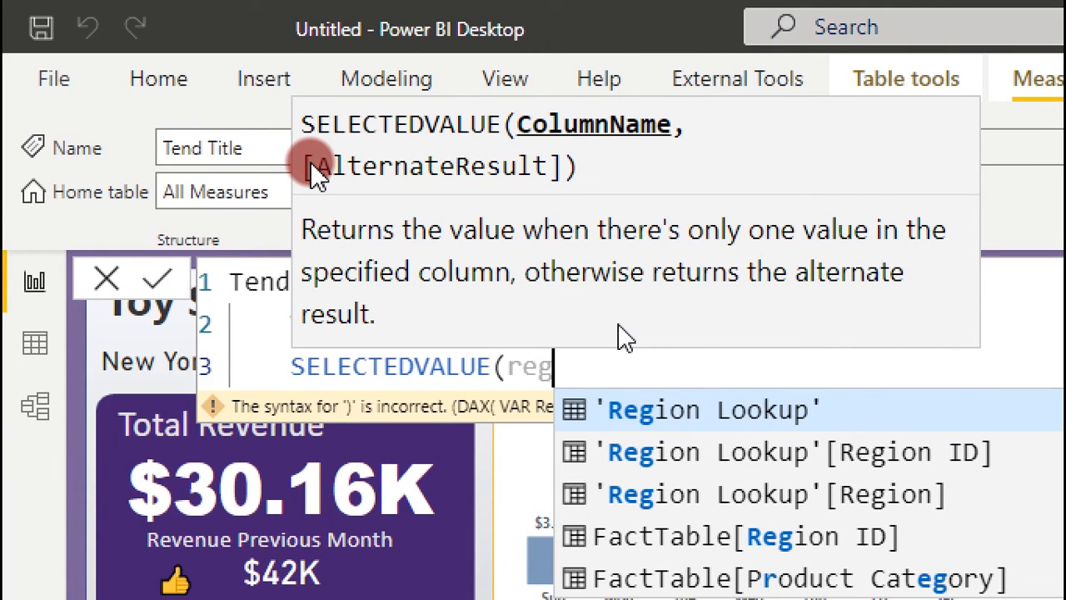
left_click(768, 495)
type(")")
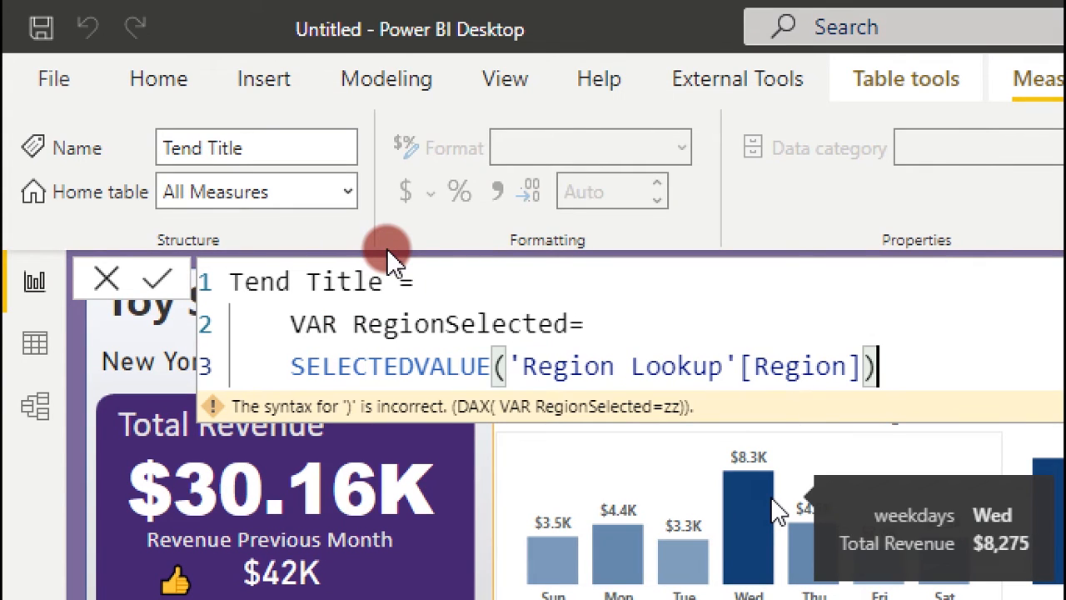
type(",")
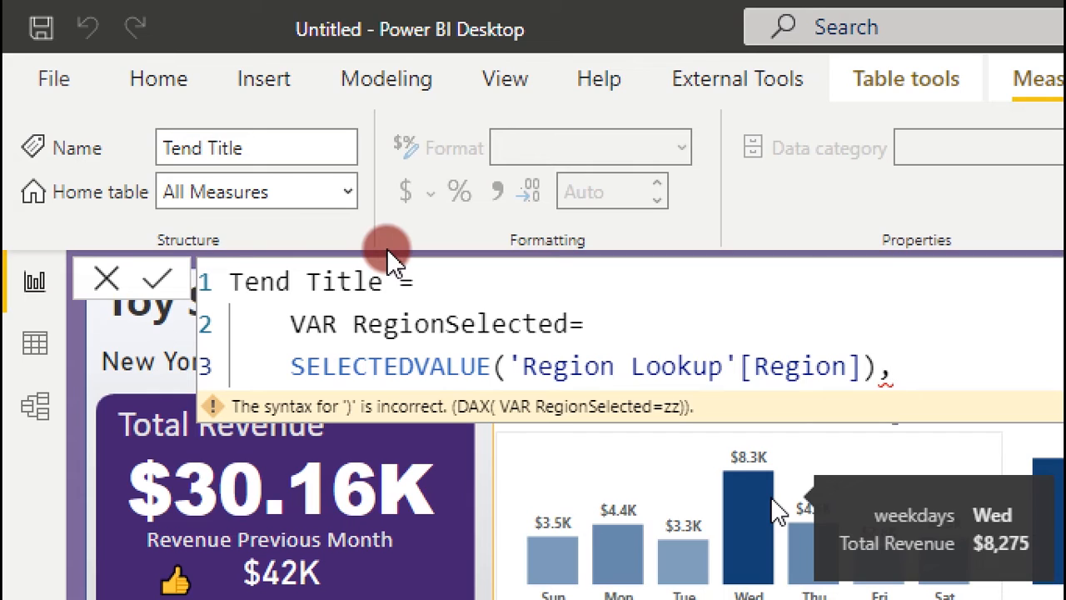
key("BackSpace")
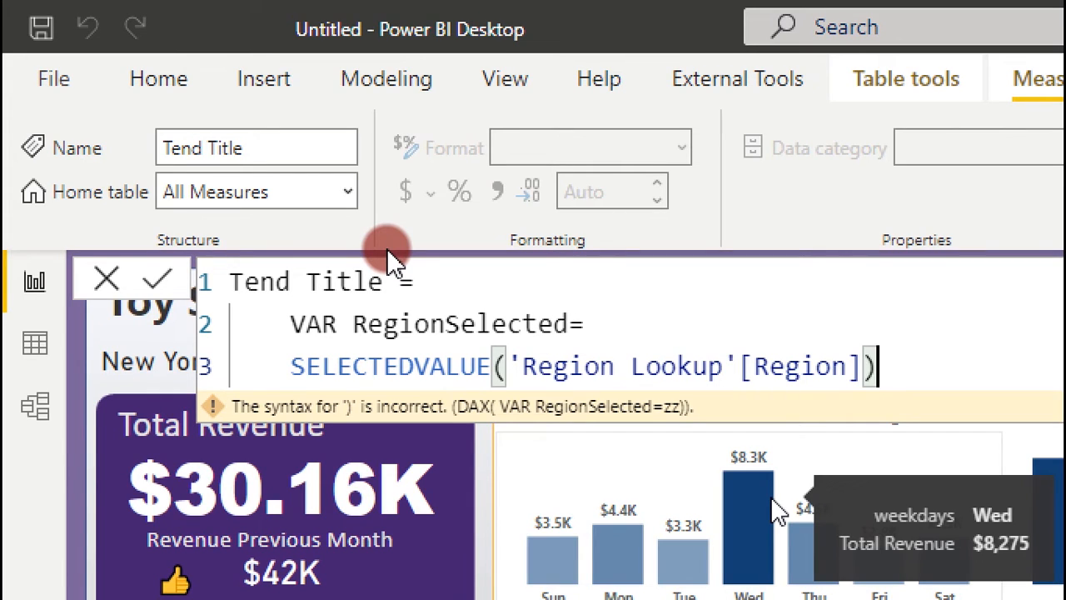
Step: Add a RETURN statement to the measure with the RegionSelected variable on the line below it
key("shift+Return")
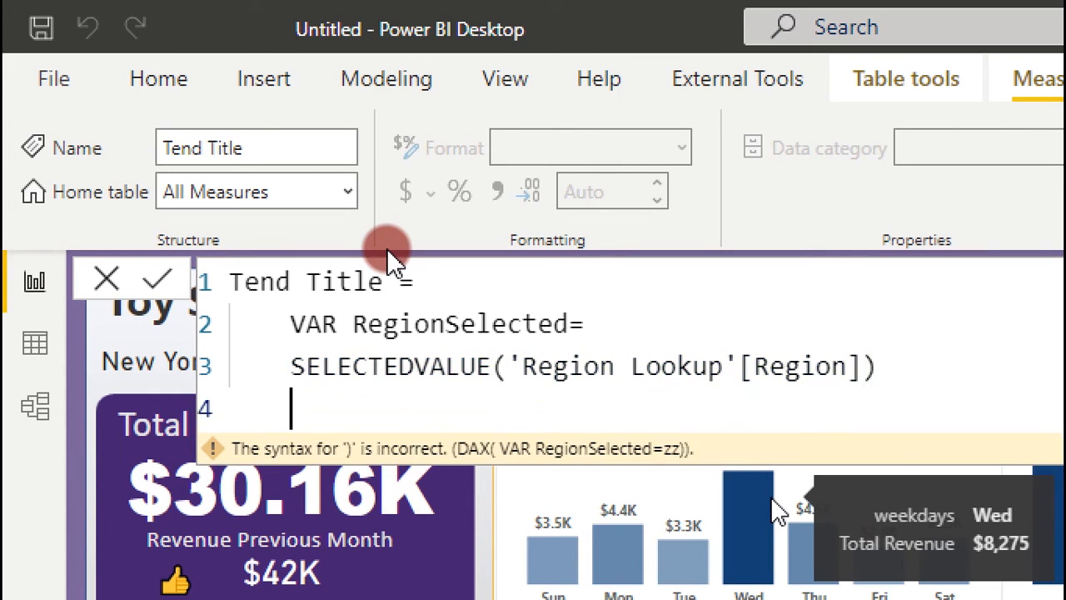
type("RETURN")
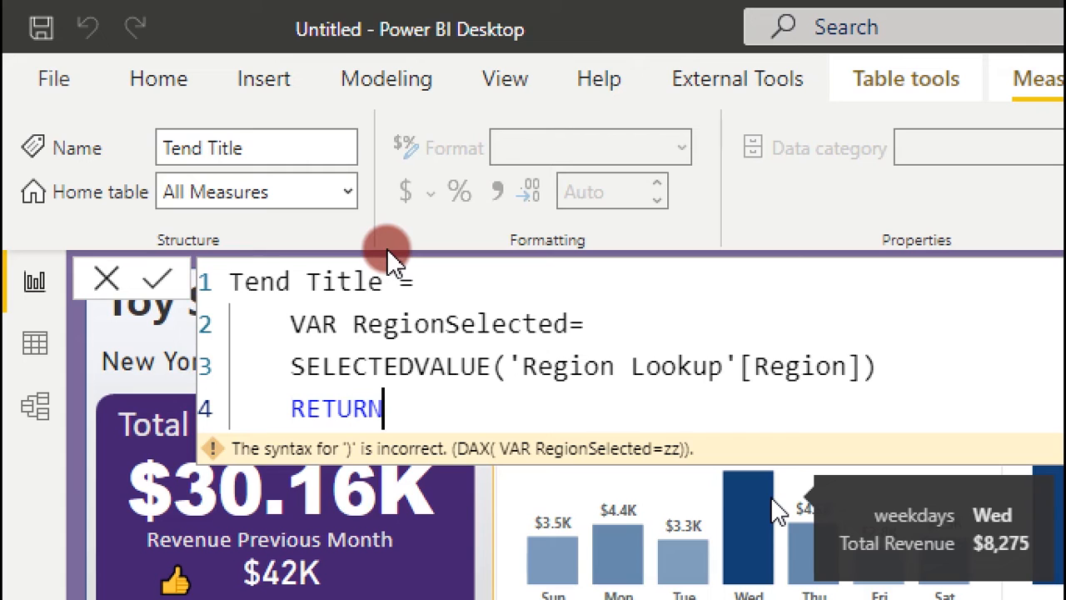
key("shift+Return")
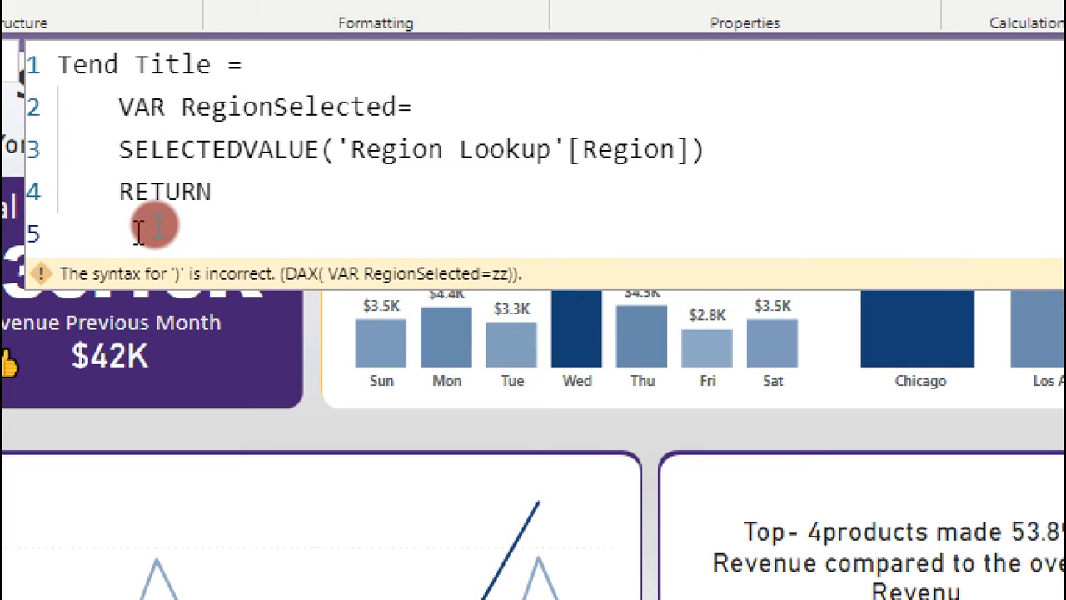
type("reg")
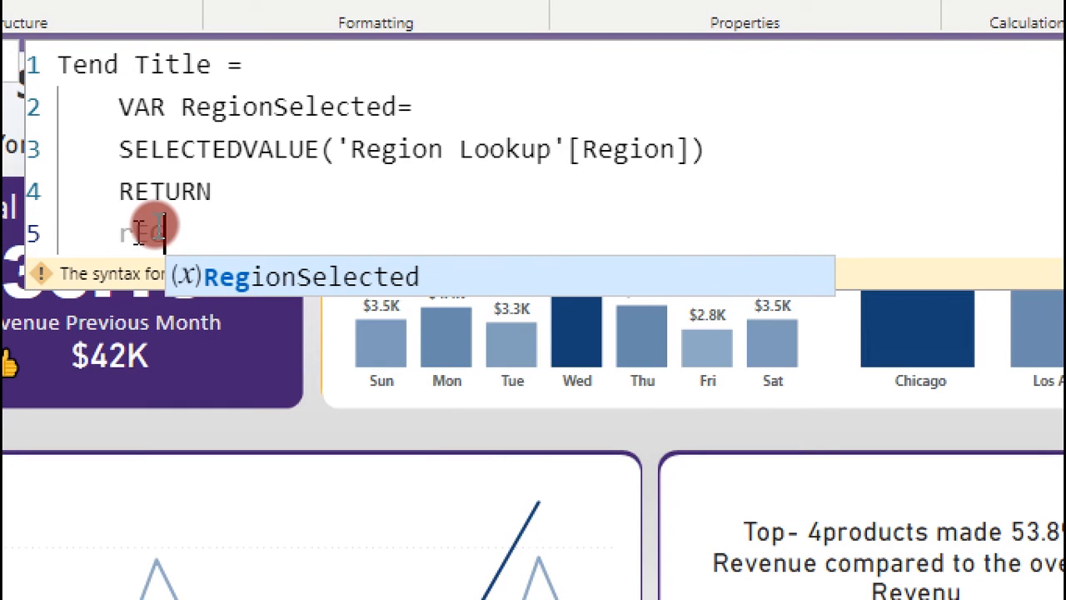
key("Tab")
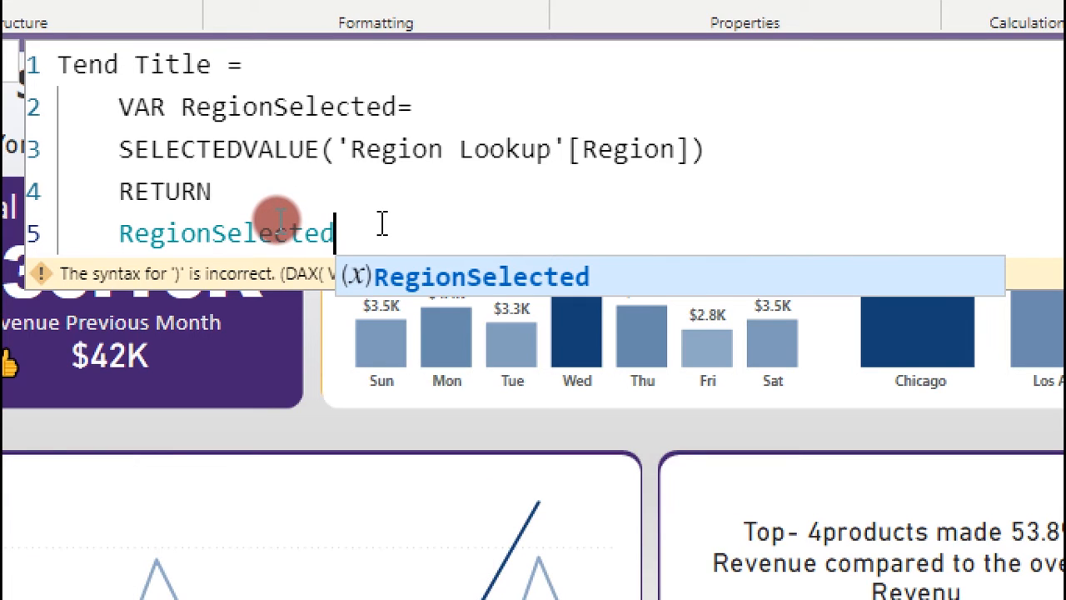
Step: Append the text " Revenue Trend 2021 vs 2020" to RegionSelected with an ampersand
type("&\"")
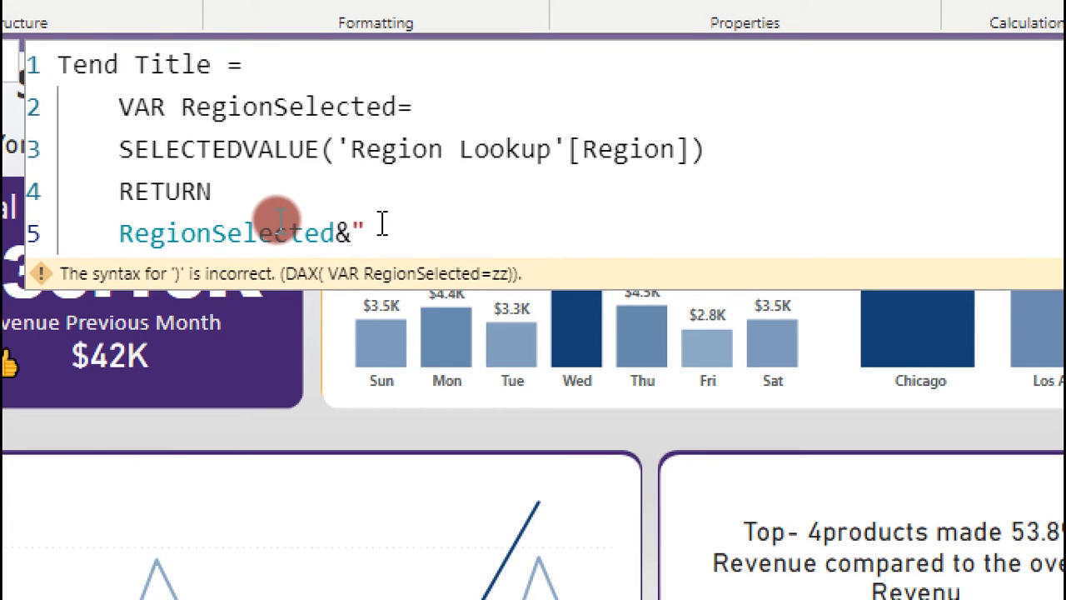
type("REV")
key("BackSpace")
key("BackSpace")
key("BackSpace")
type("Revenue")
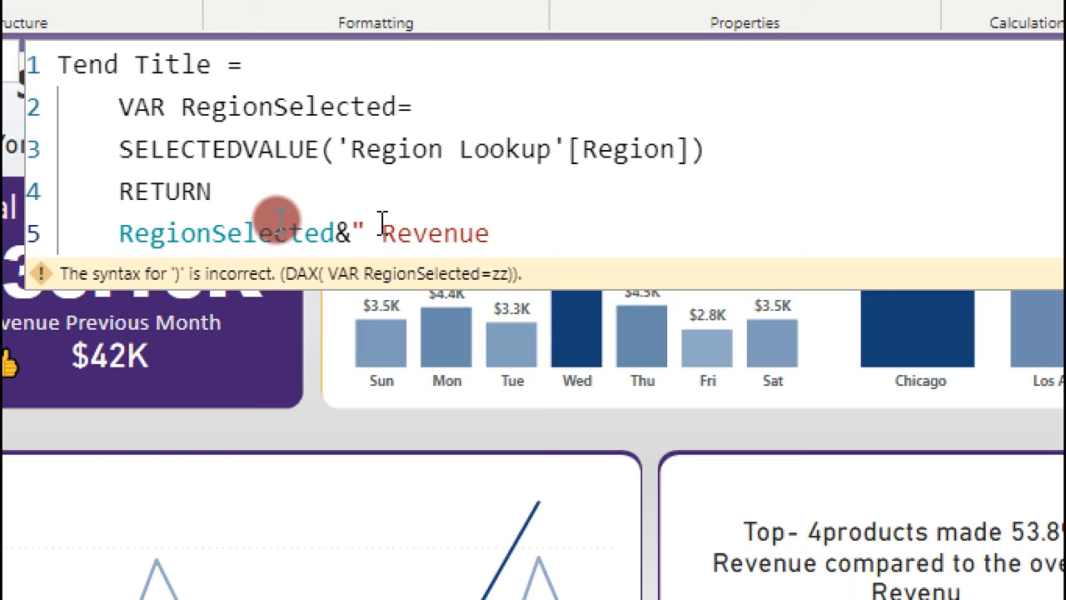
type(" Trend ")
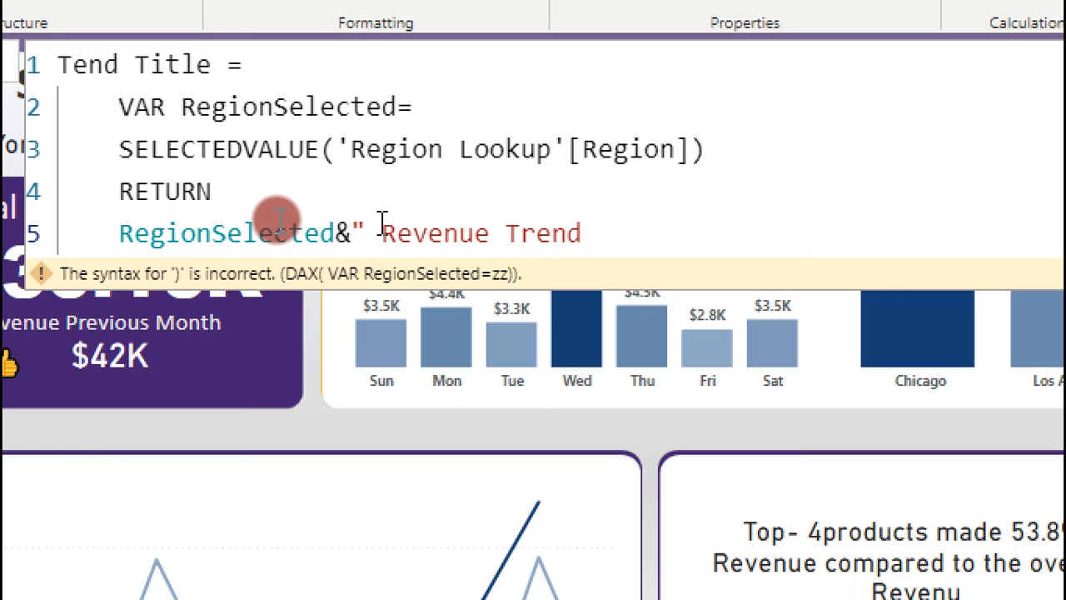
type("2021")
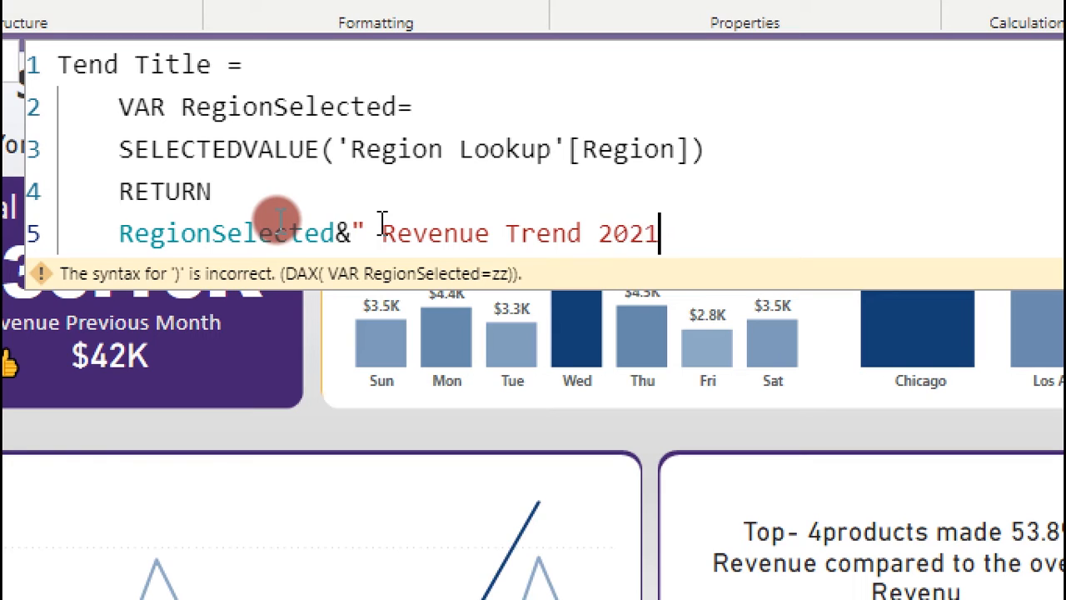
type(" vs 20")
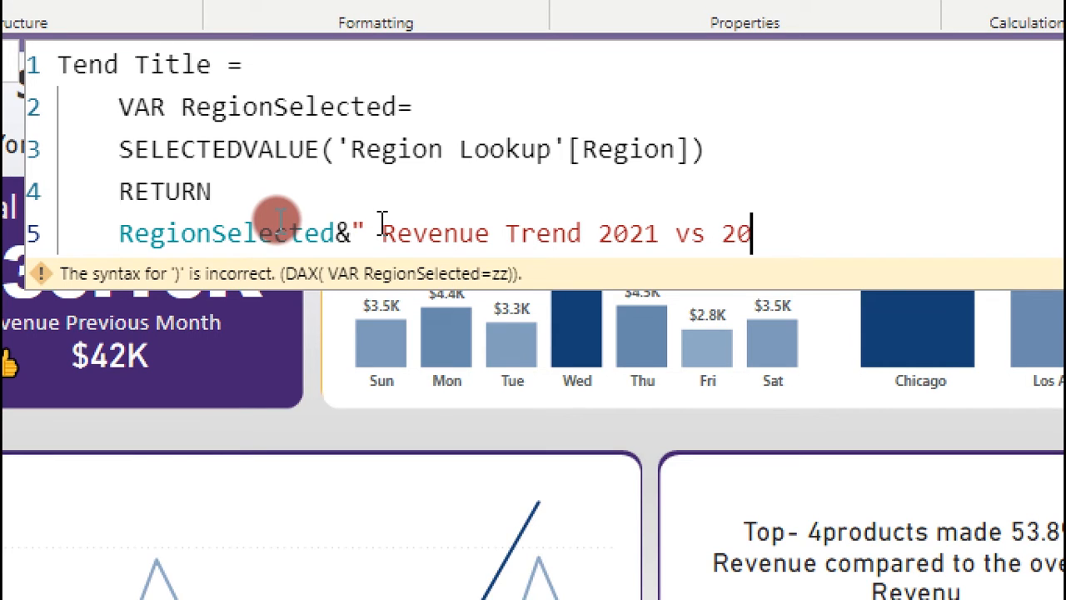
type("20")
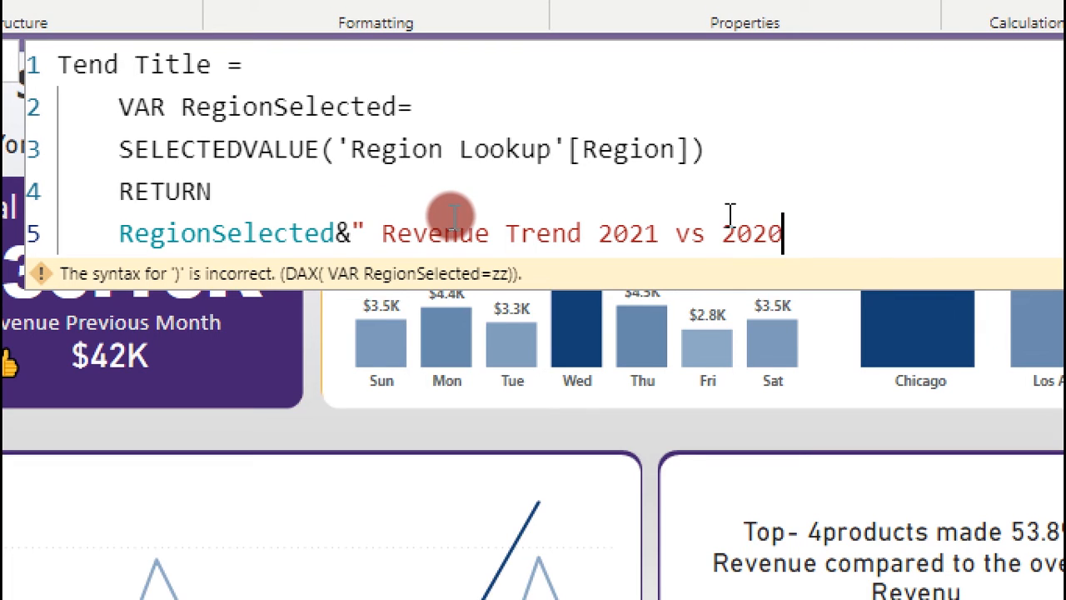
Step: Swap the years in the title text to read "2020 vs 2021", close the quotation and commit the measure
key("BackSpace")
type("1")
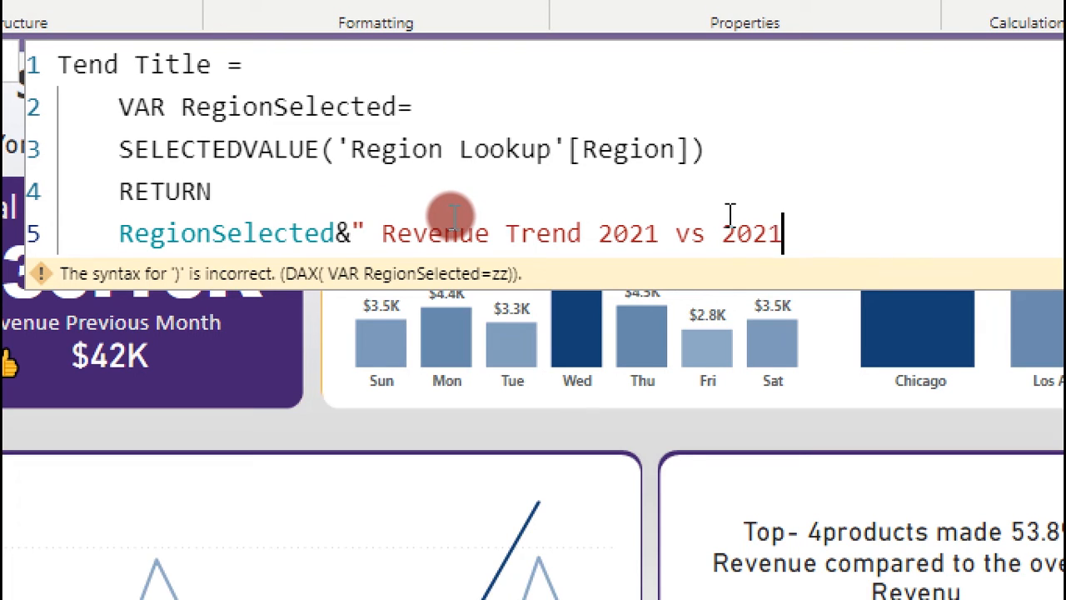
left_click(658, 236)
key("BackSpace")
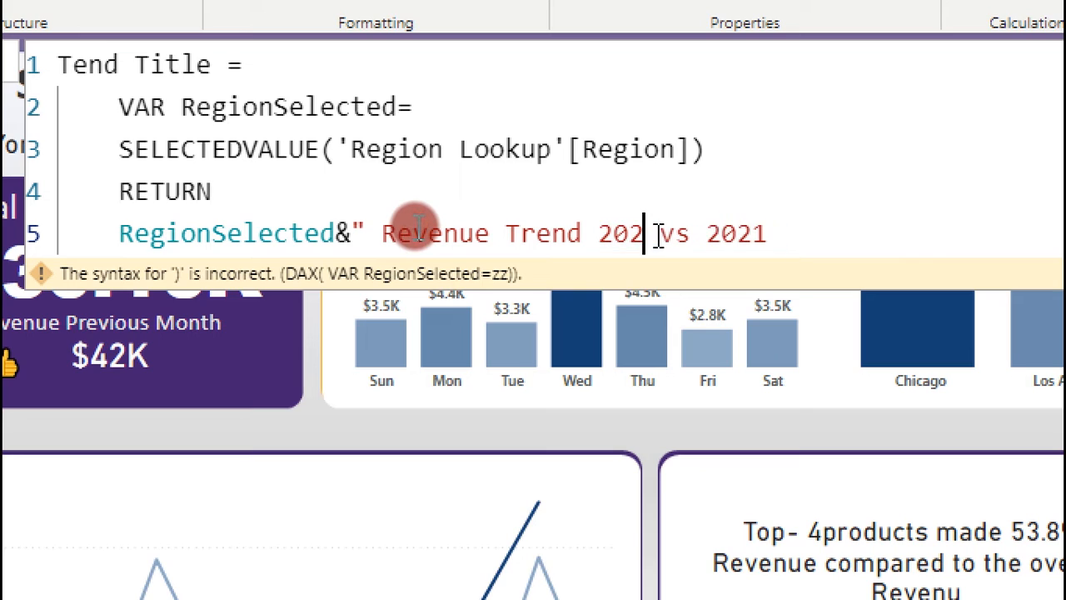
type("0")
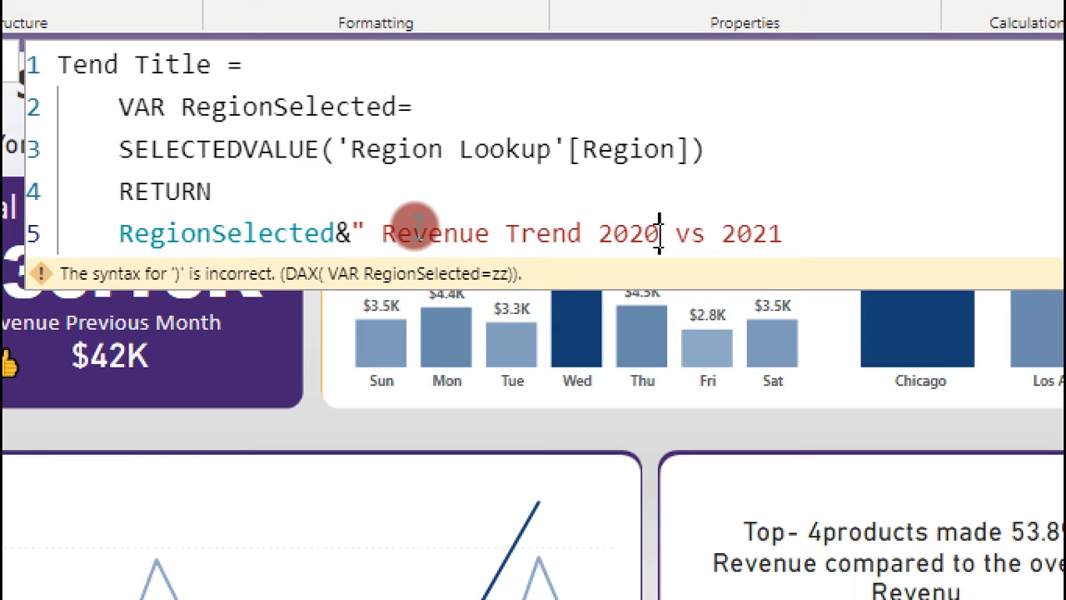
key("End")
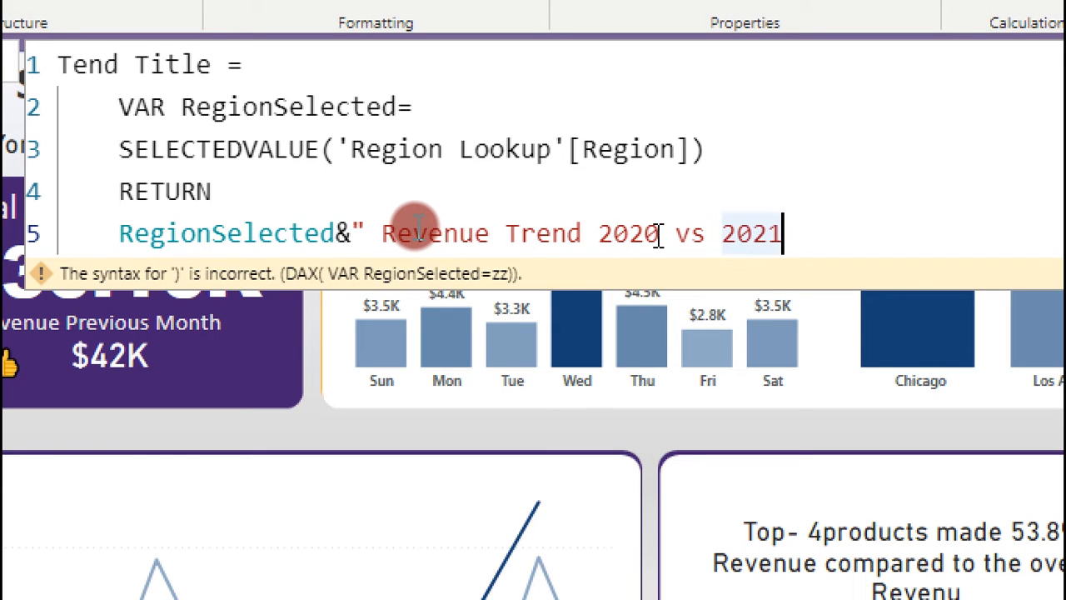
type("\"")
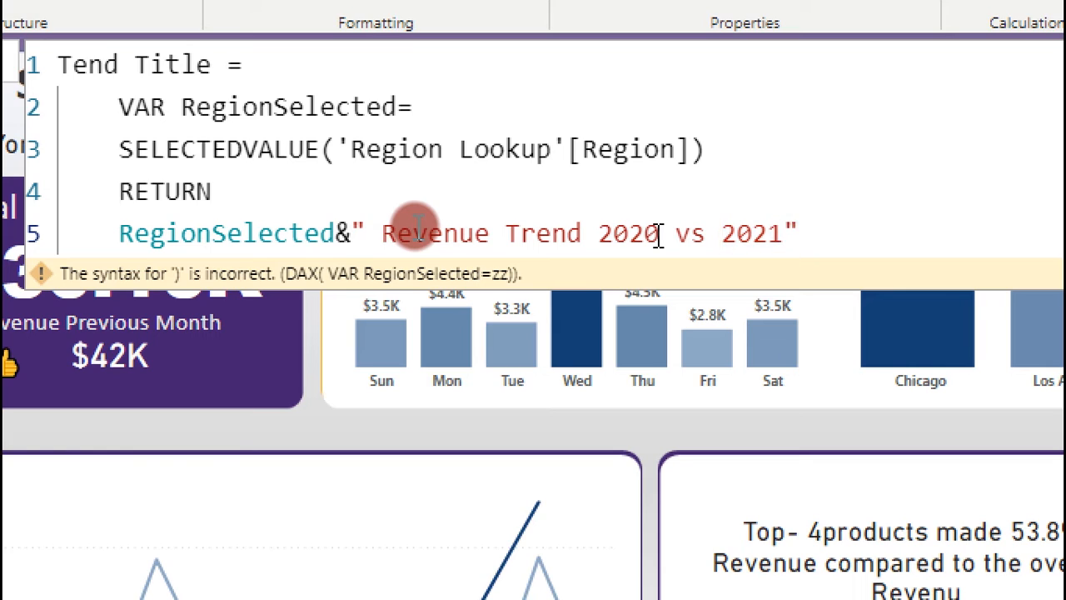
key("Return")
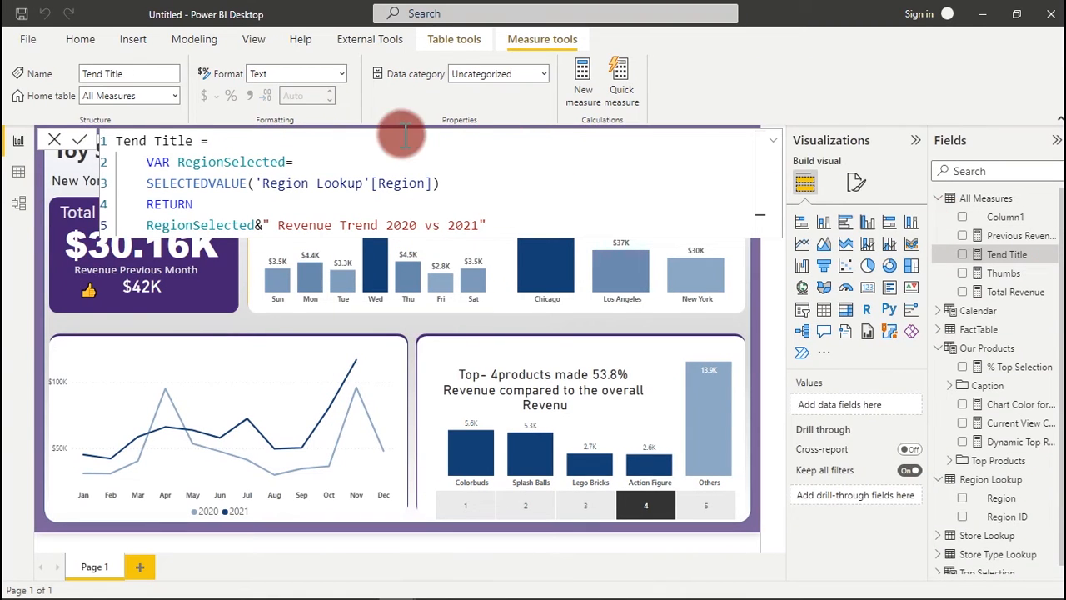
Step: Switch to the Model view to show the Tend Title measure's properties
left_click(21, 204)
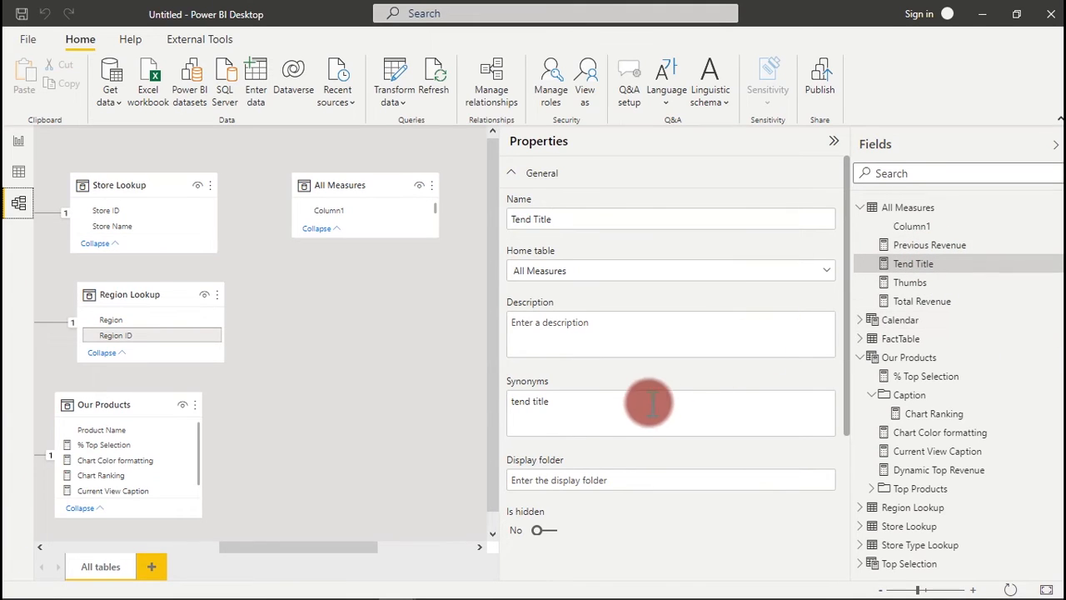
left_click_drag(593, 405, 514, 421)
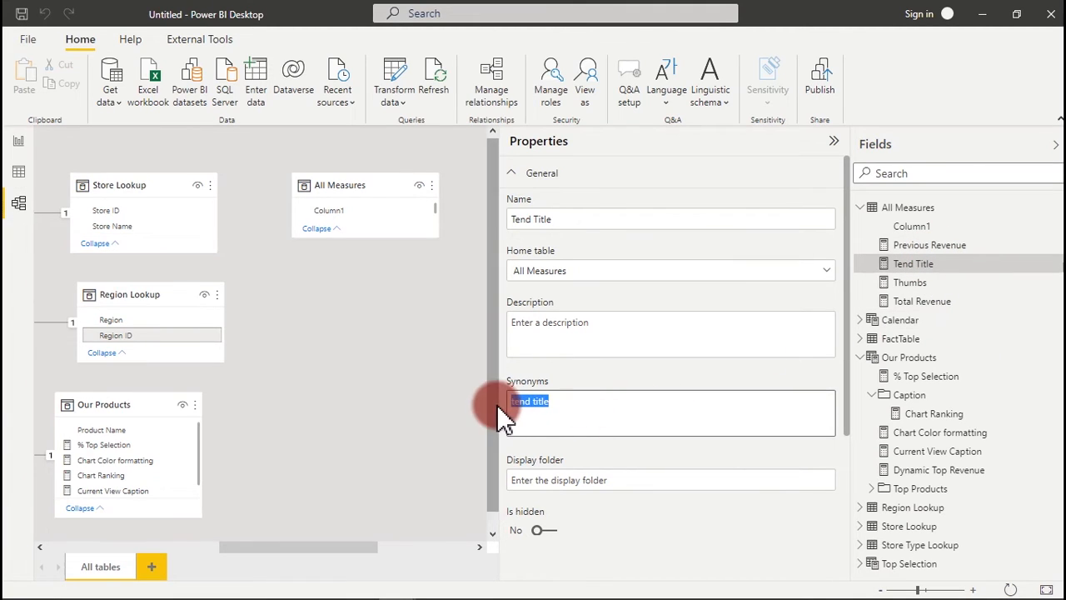
type("Ti")
key("BackSpace")
key("BackSpace")
Step: Open the Tend Title measure's display folder property for editing
left_click(567, 481)
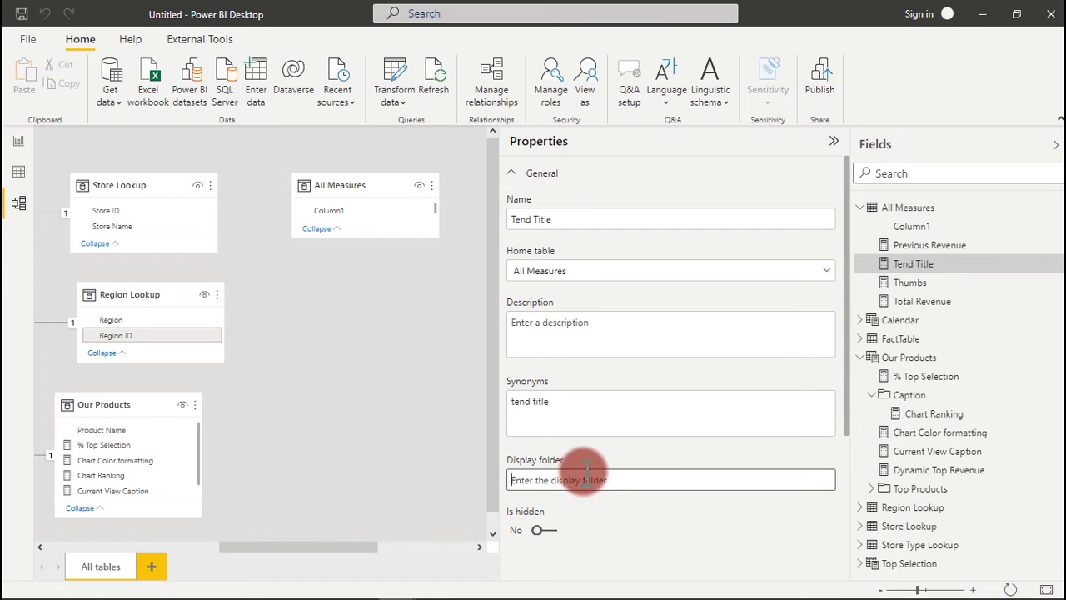
Step: Assign the Tend Title measure to a display folder named "Chart Titles" and return to the report view
left_click(583, 481)
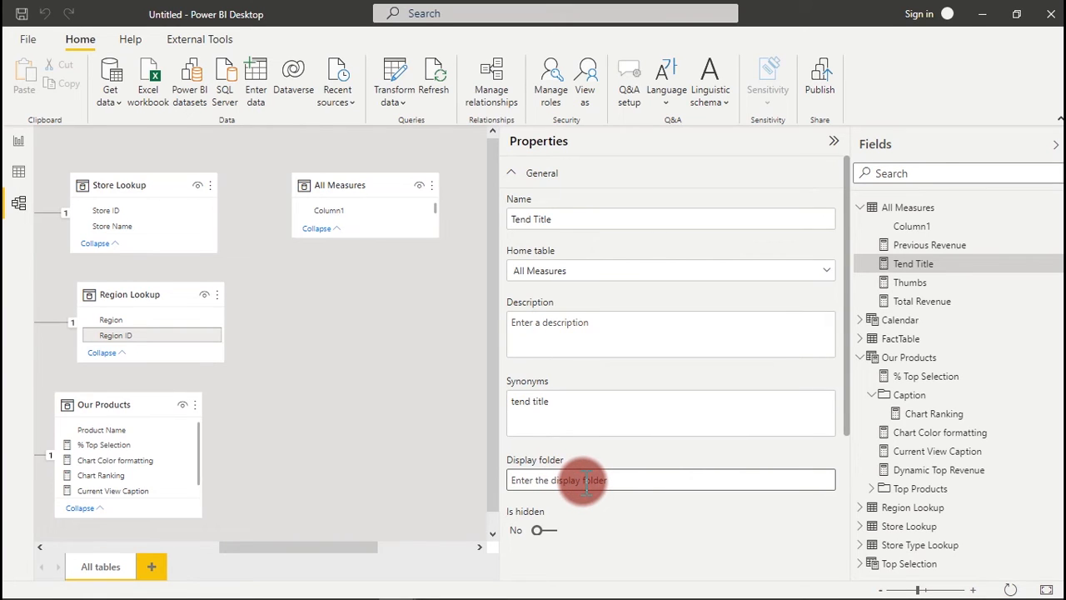
type("Char")
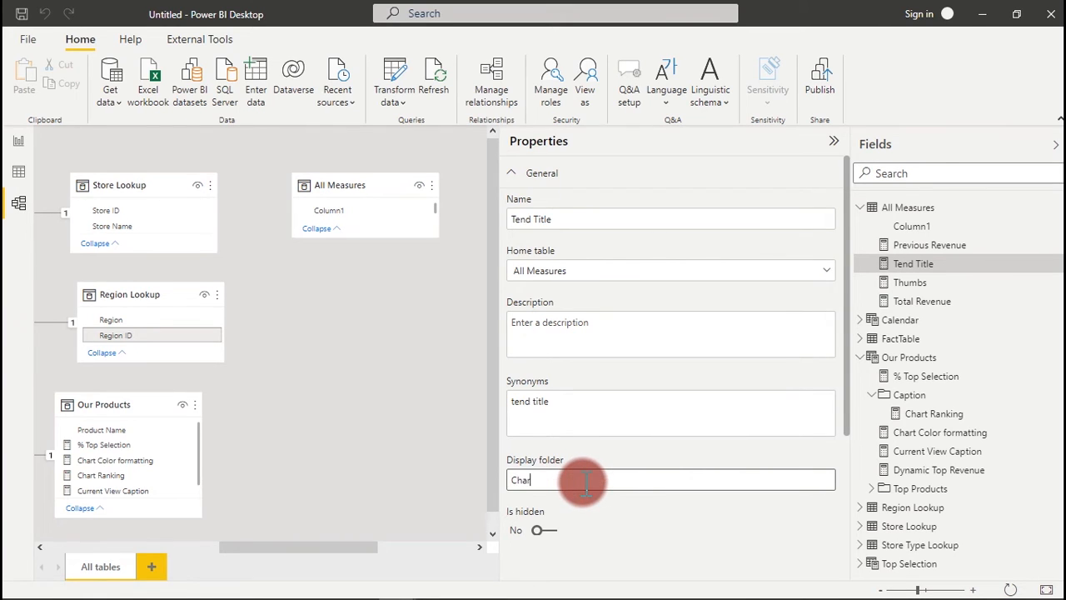
type("t Titles")
key("Return")
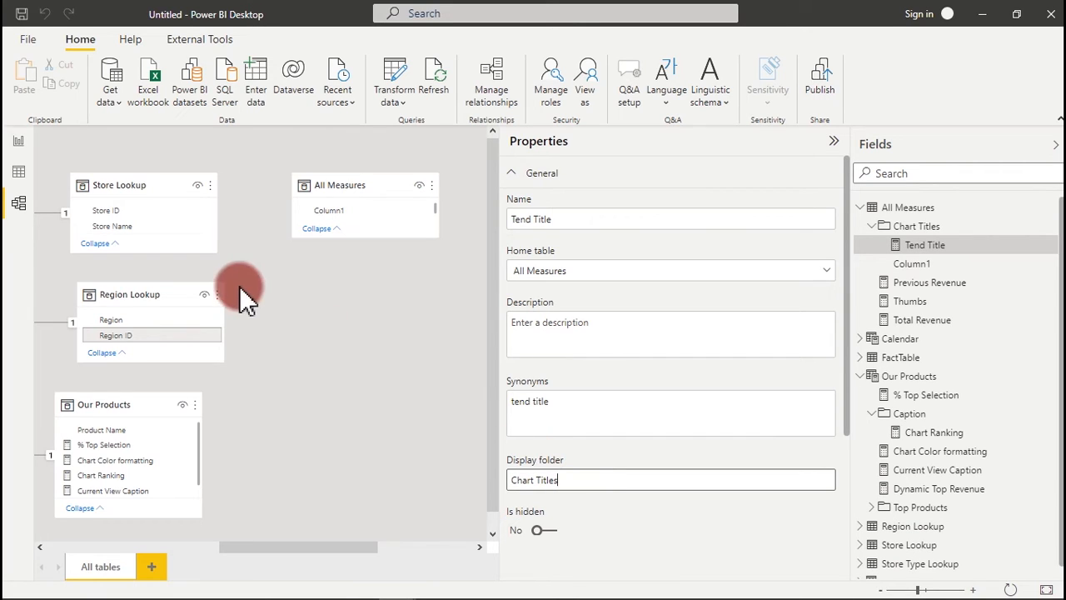
left_click(23, 143)
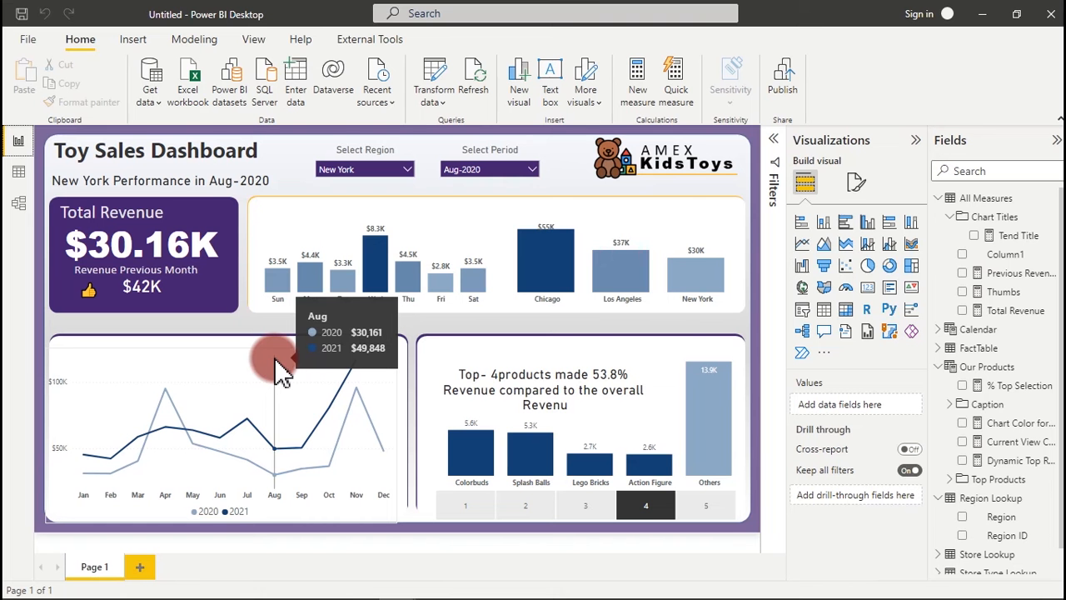
left_click(975, 236)
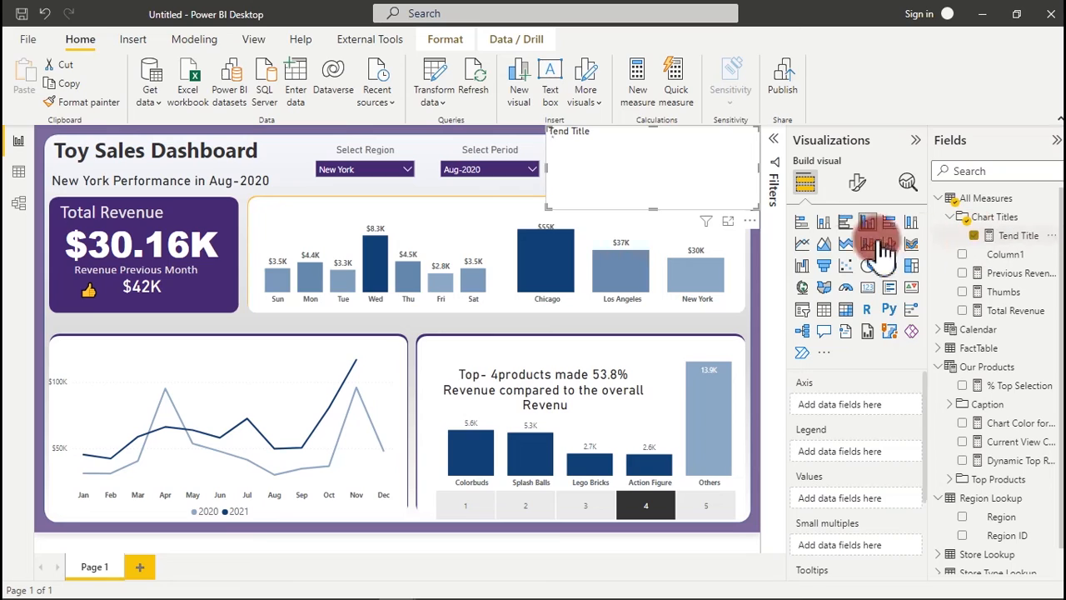
left_click(868, 293)
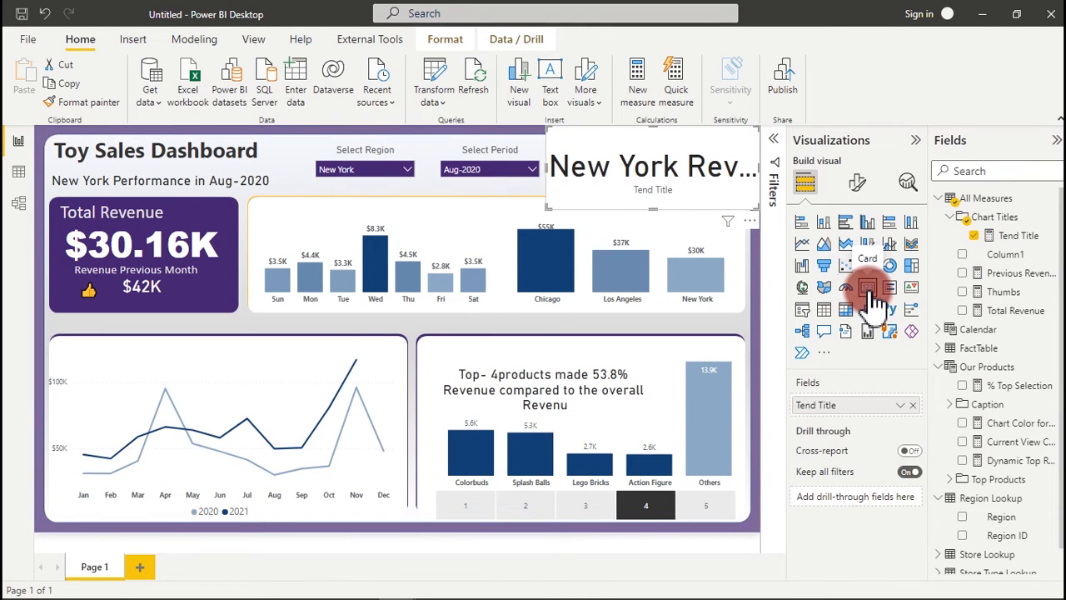
key("Delete")
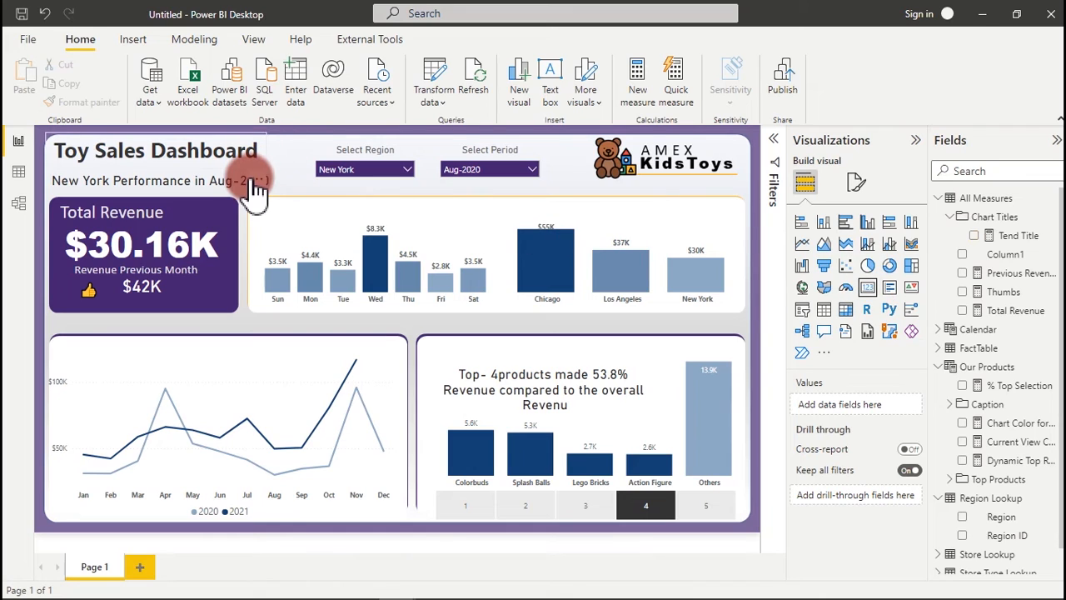
Step: Duplicate the "New York Performance in Aug-2020" card above the trend line chart and replace its field with the Tend Title measure
left_click(264, 187)
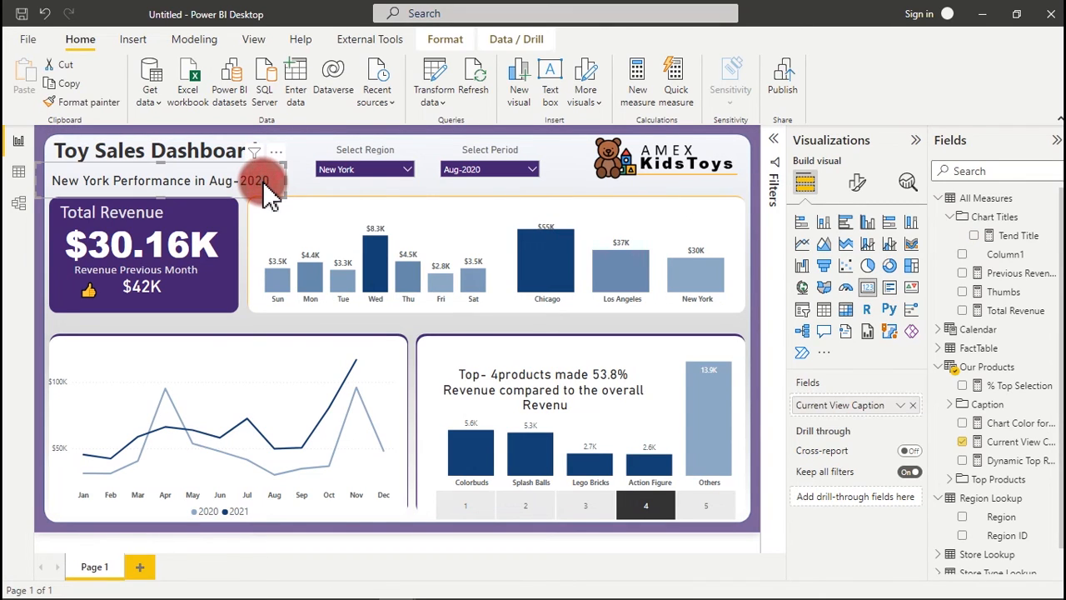
key("ctrl+c")
key("ctrl+v")
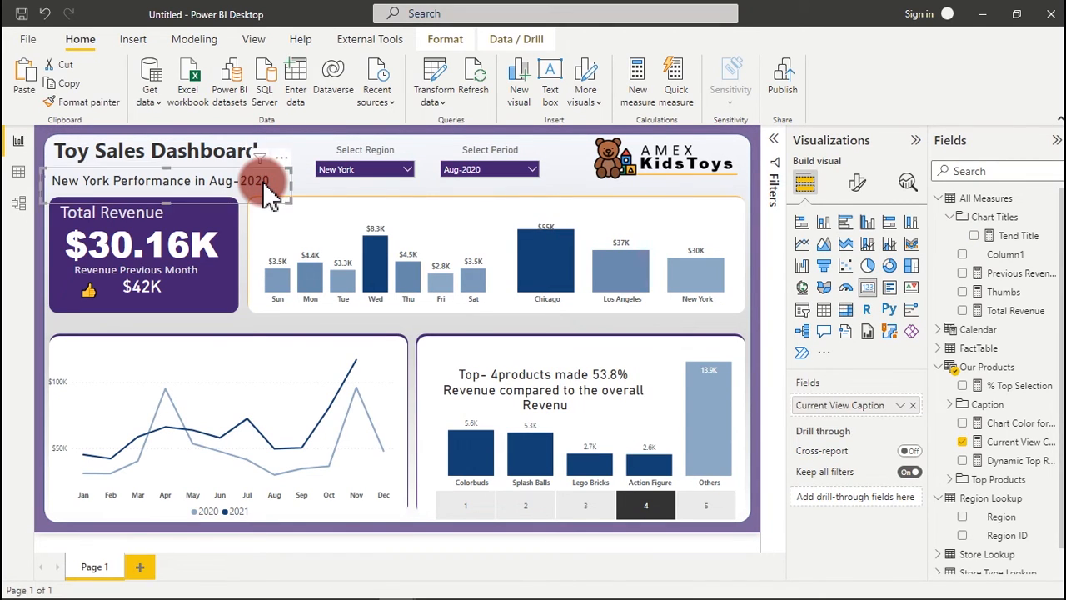
left_click_drag(263, 185, 313, 363)
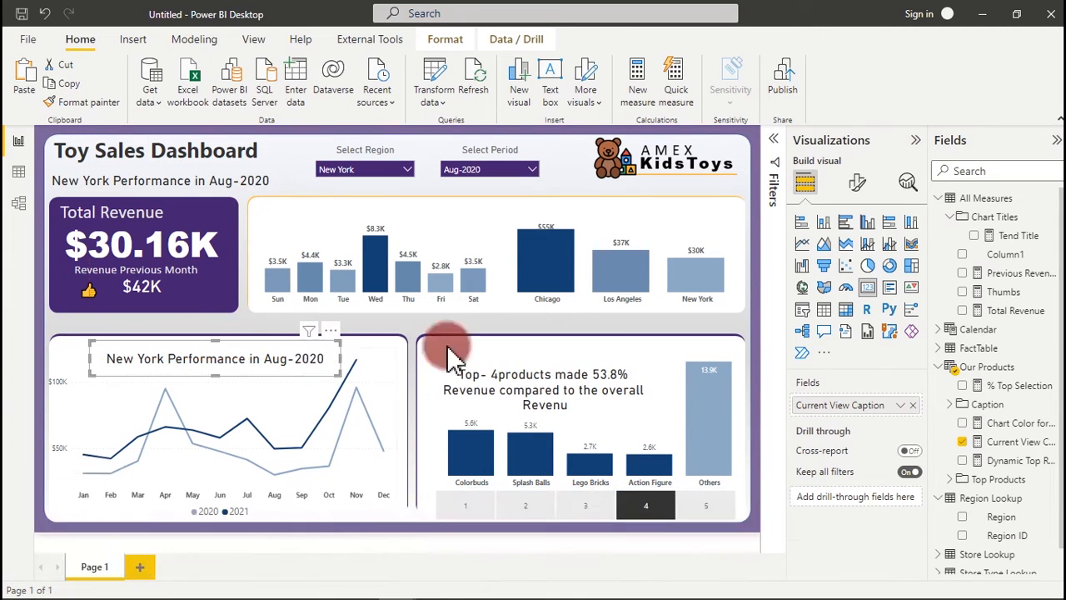
left_click(913, 406)
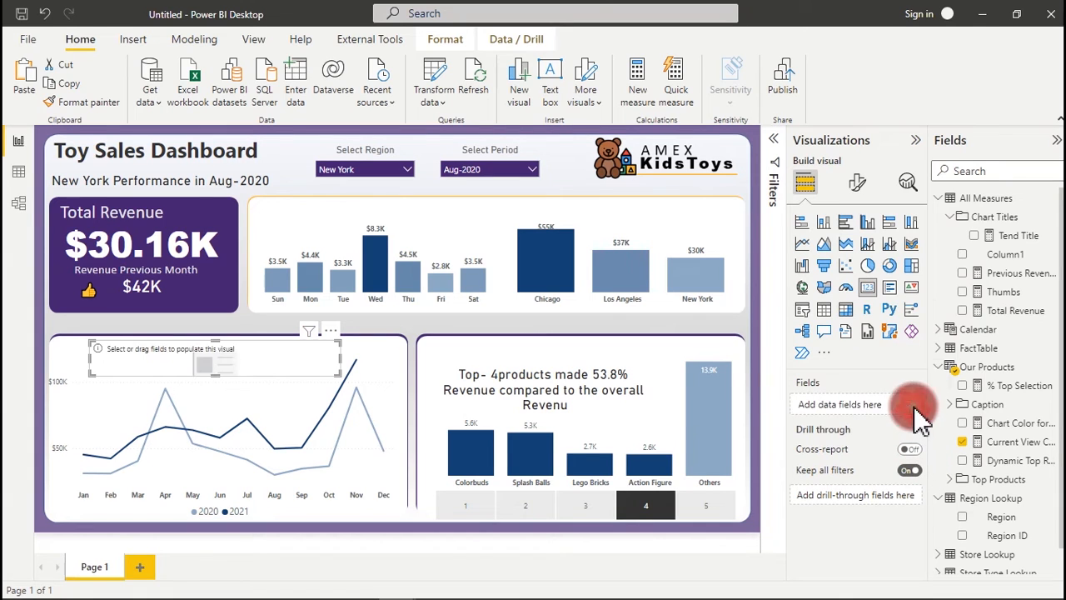
left_click(976, 235)
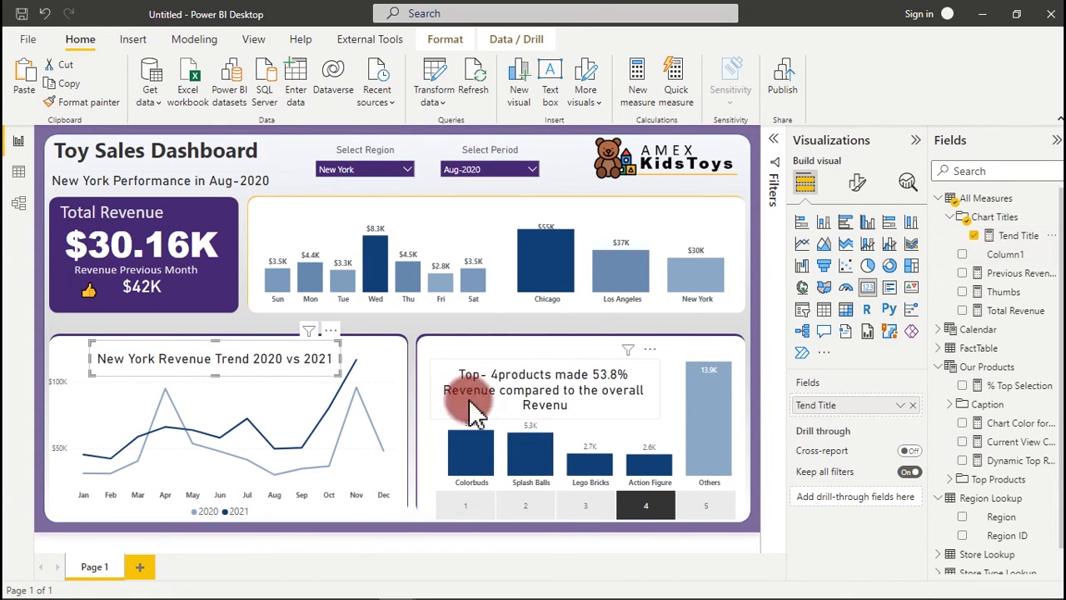
Step: Set the callout value font size of the line chart's title card to 16
left_click(858, 181)
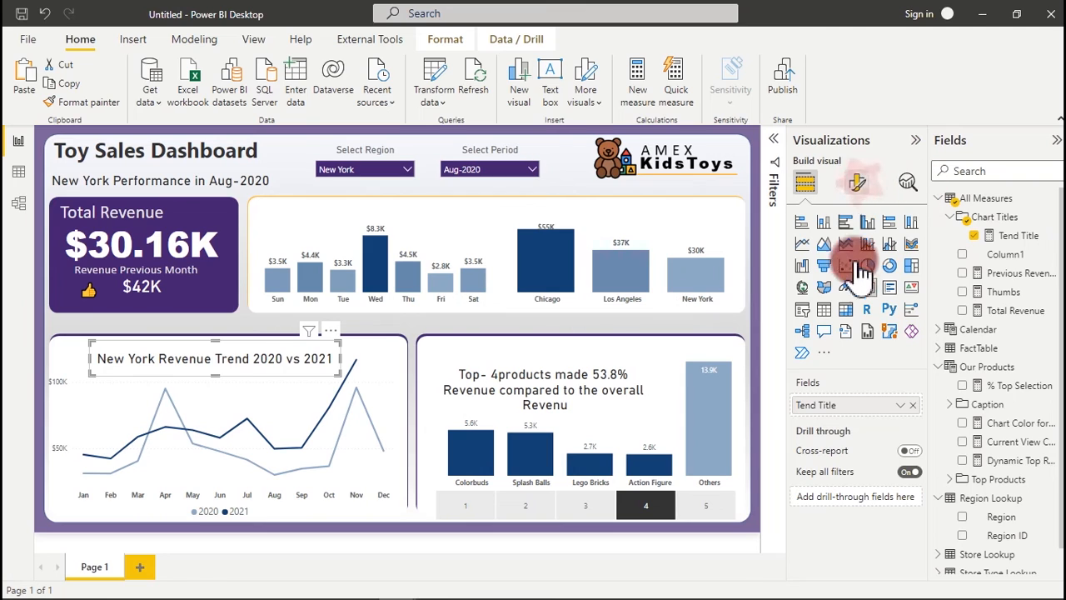
left_click(852, 296)
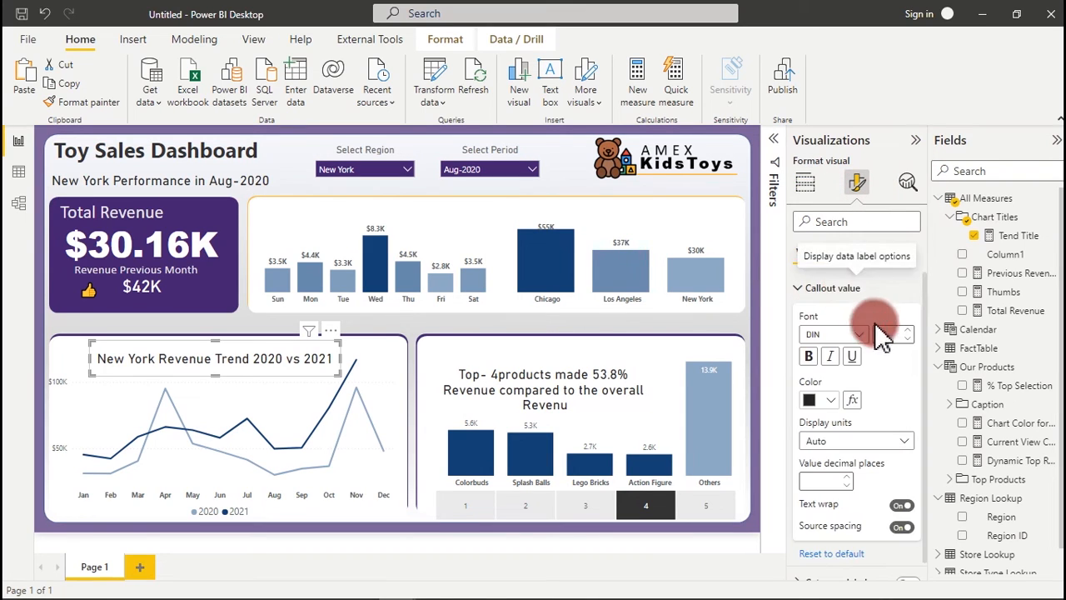
left_click_drag(897, 333, 870, 333)
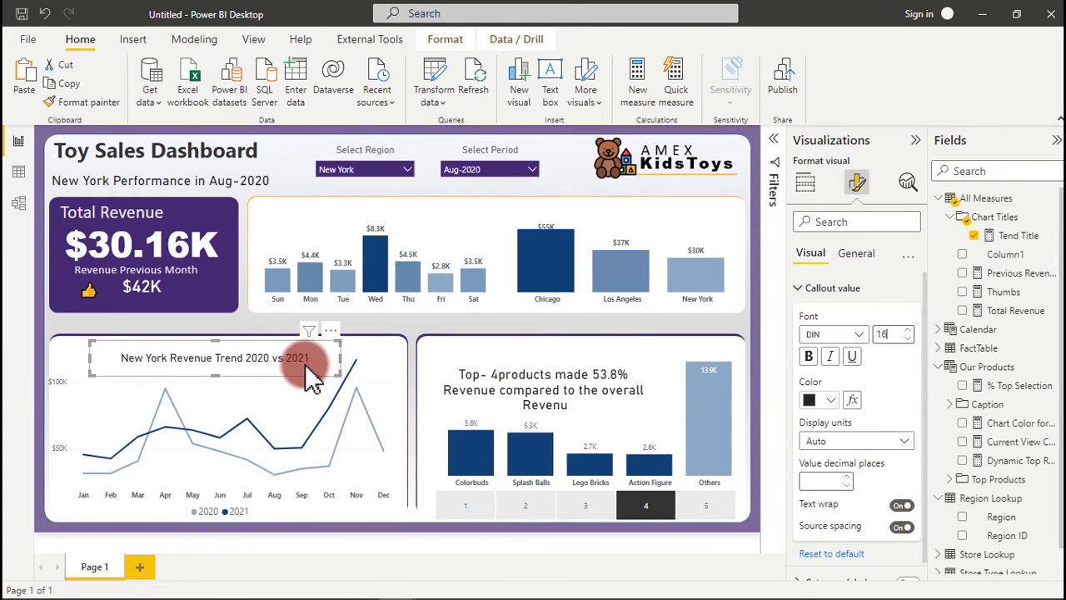
left_click_drag(303, 364, 305, 366)
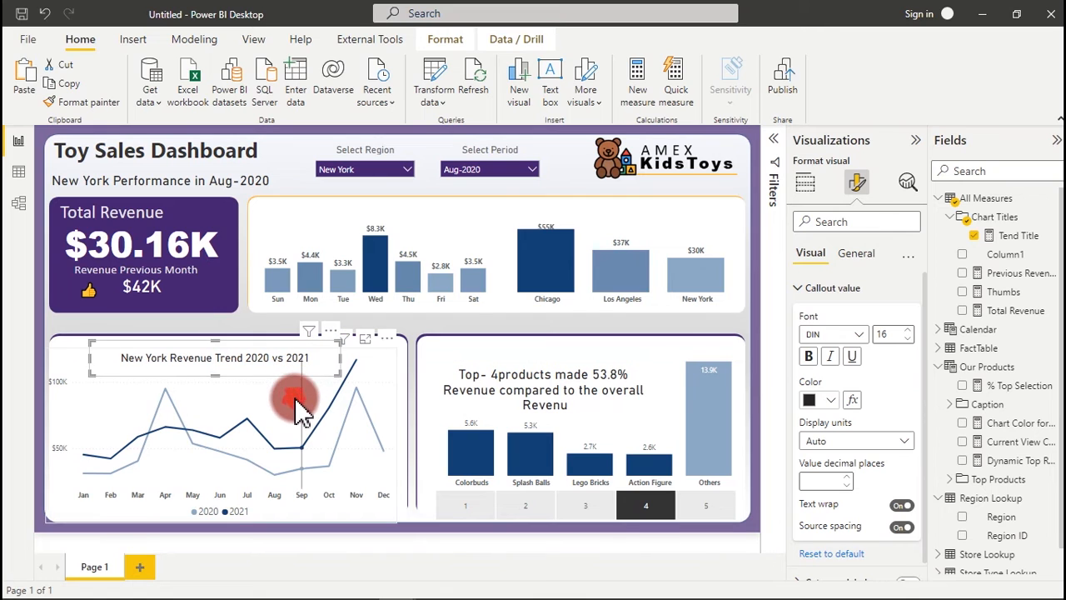
Step: Resize the revenue line chart so it starts below its title card and fits the width of its background panel
left_click(301, 408)
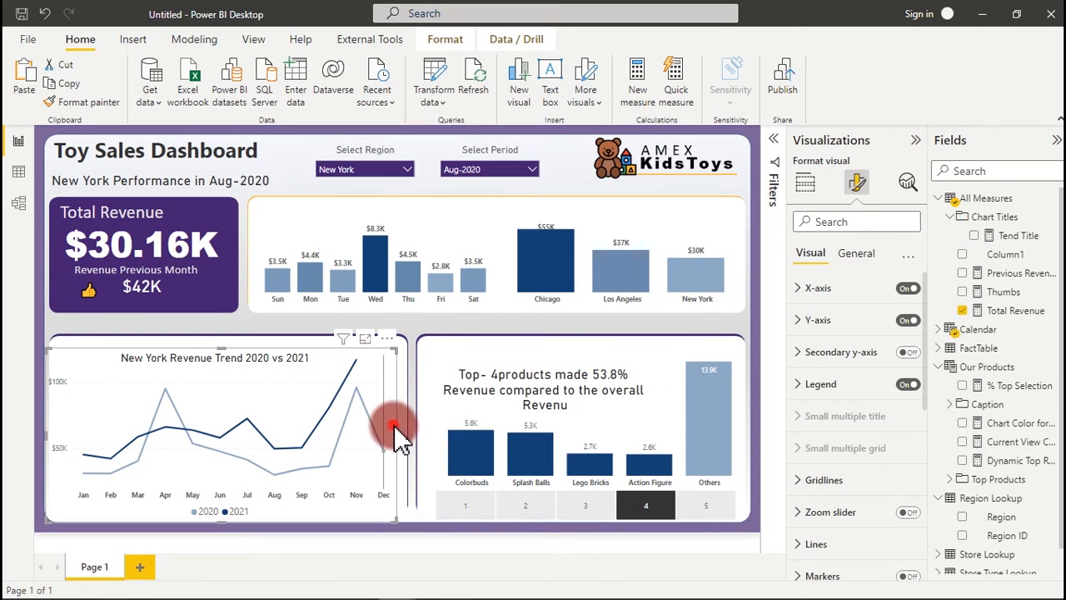
left_click_drag(293, 398, 235, 381)
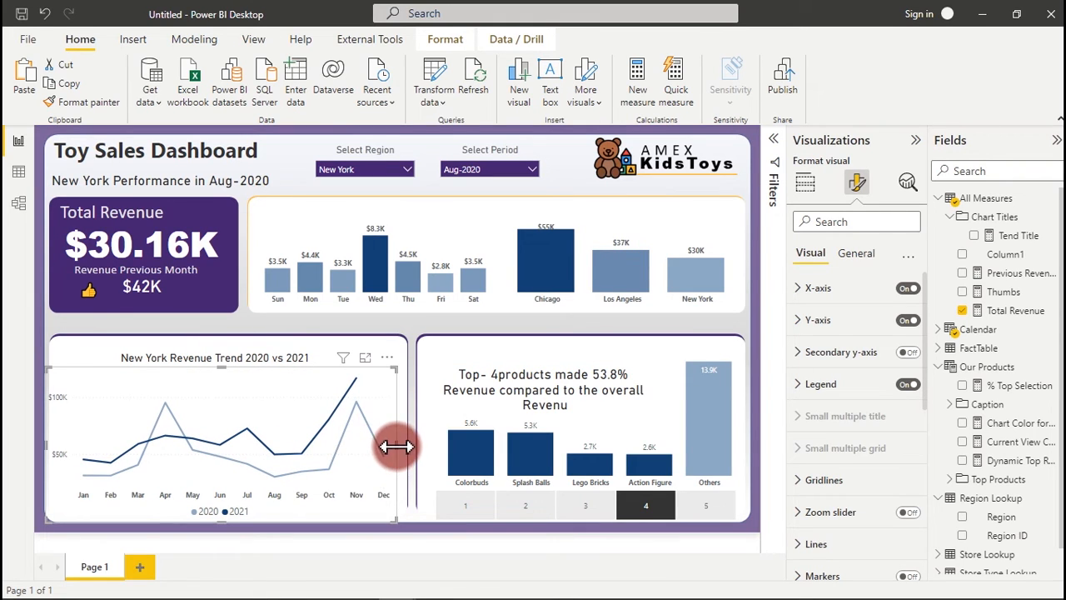
left_click_drag(395, 447, 408, 461)
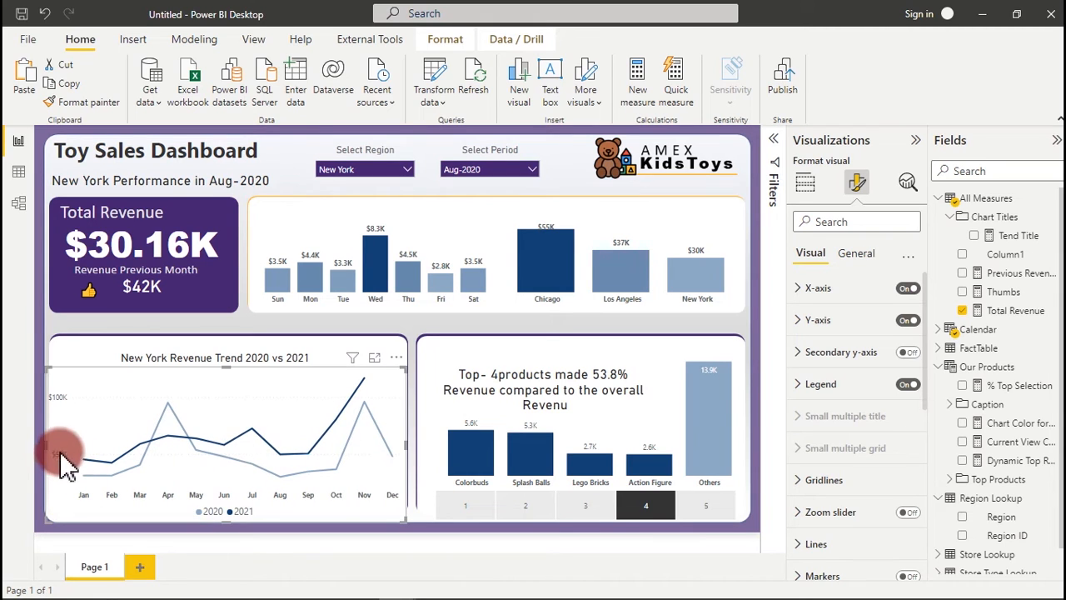
left_click_drag(47, 443, 52, 443)
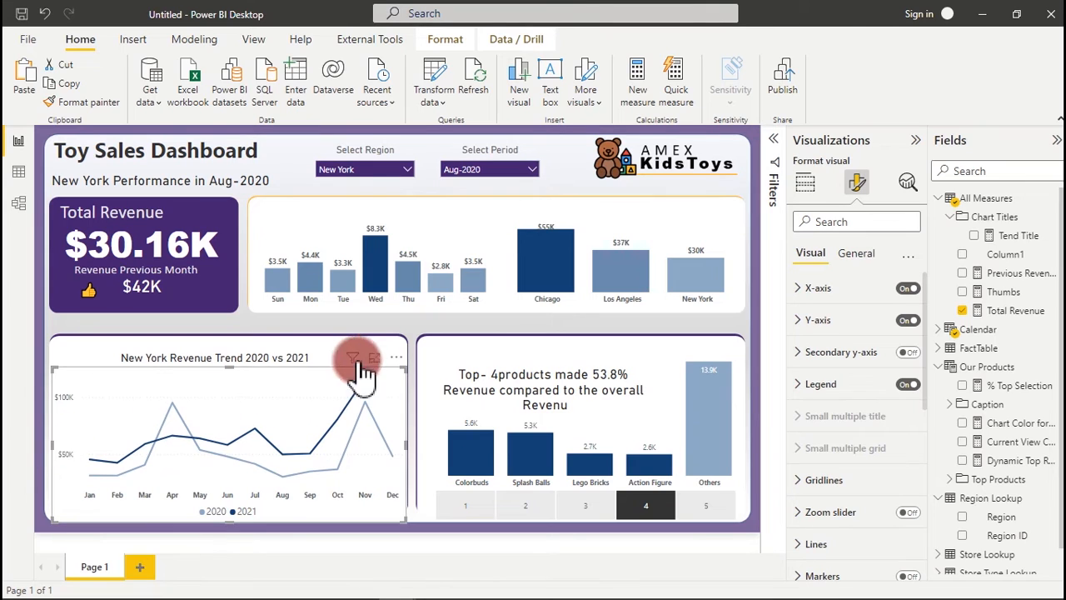
left_click(464, 316)
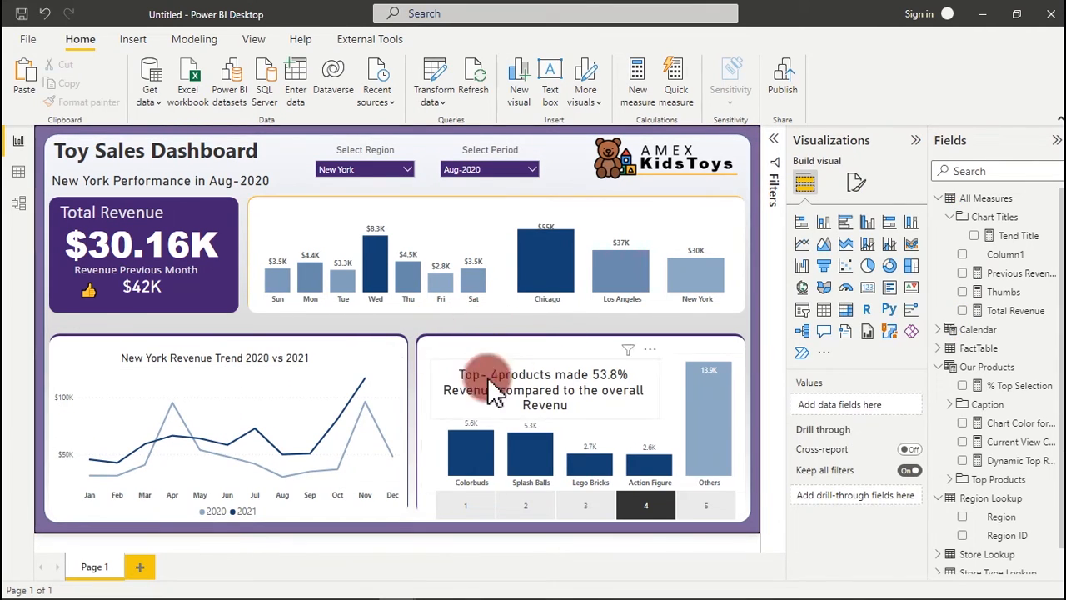
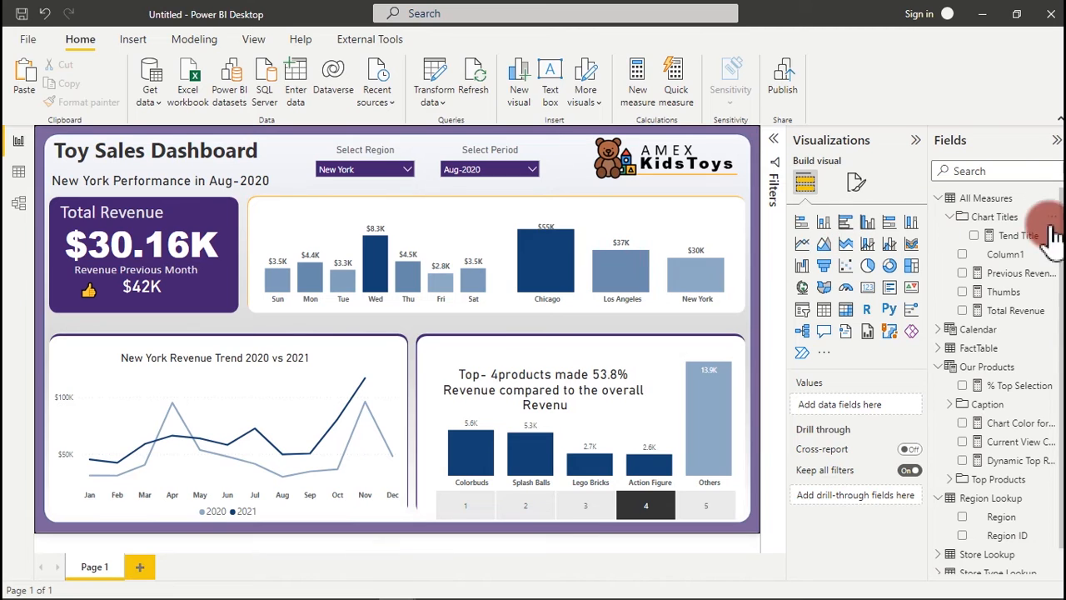
Step: Create a new measure named "Top products Title" in the All Measures table
left_click(1015, 238)
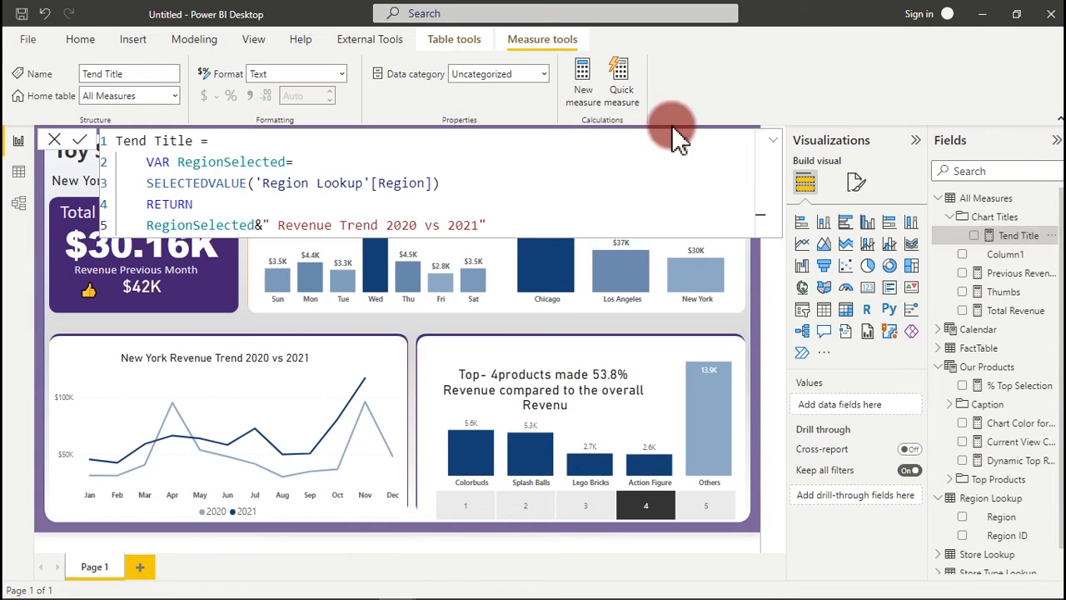
left_click(583, 83)
left_click(579, 80)
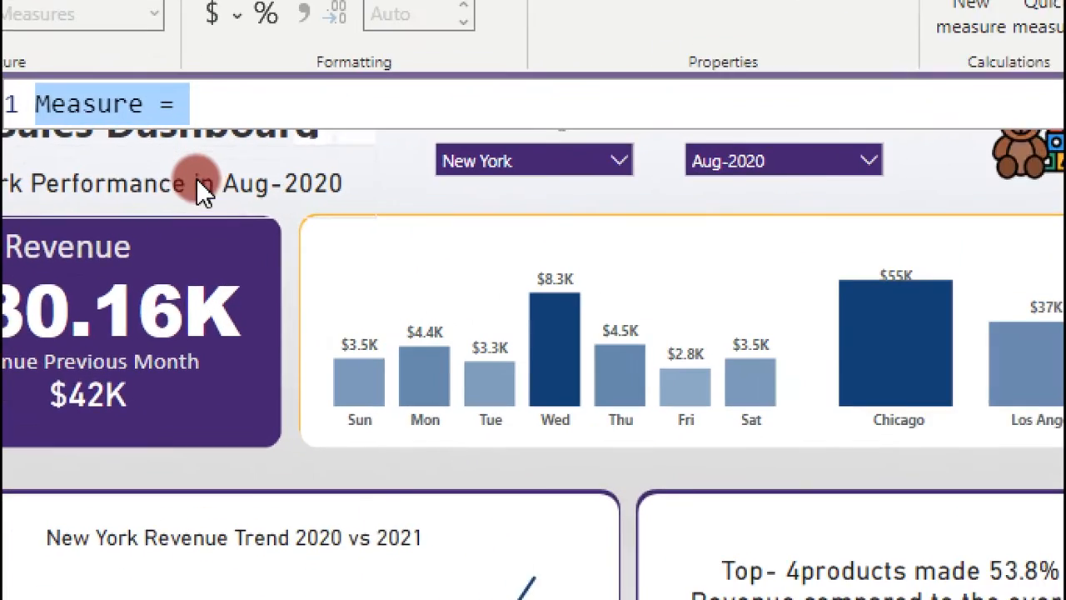
type("Top products Title =")
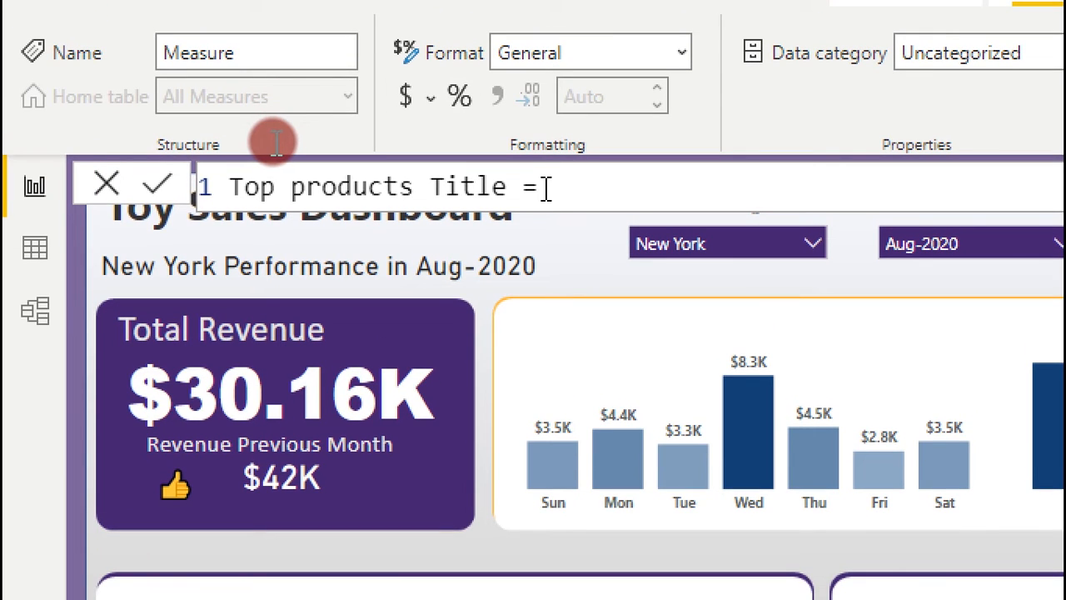
key("shift+Return")
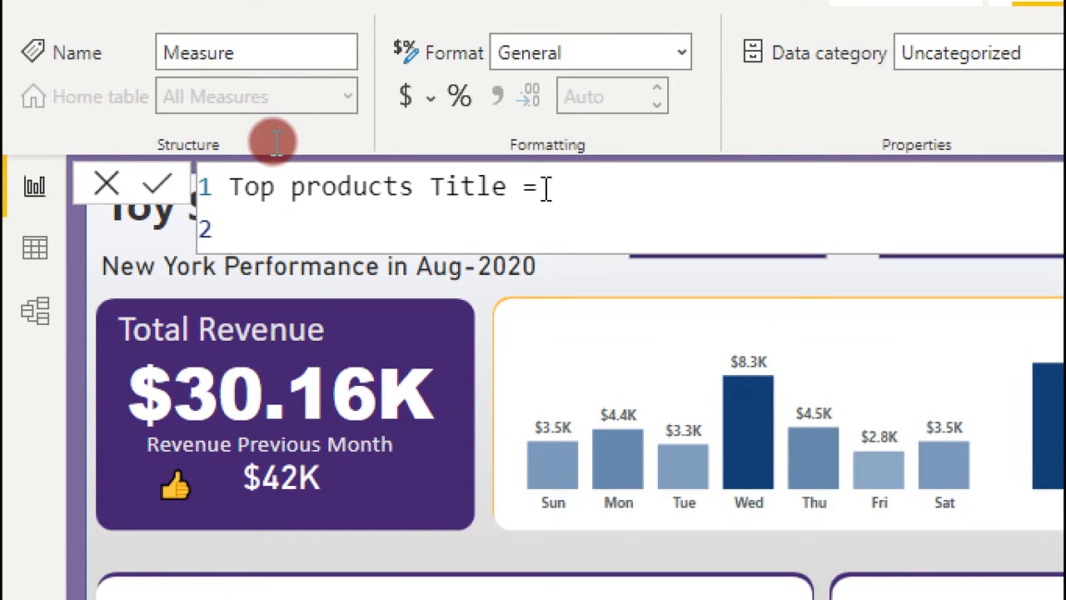
Step: Declare the variable MonthSelected in the measure as SELECTEDVALUE('Calendar'[YM Combined])
type("VAR")
type("Month")
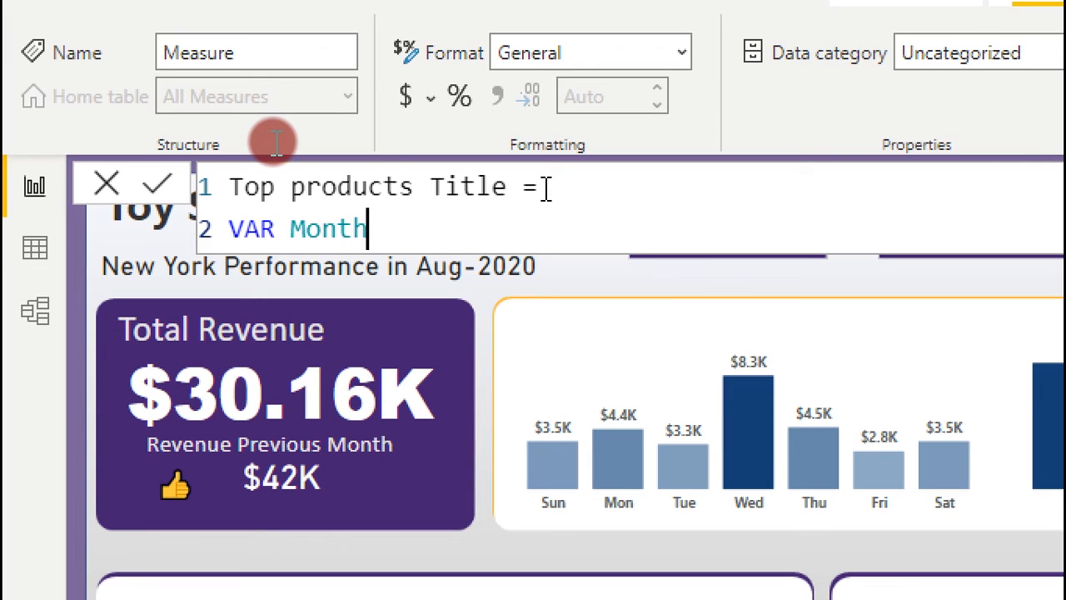
type("Selected=")
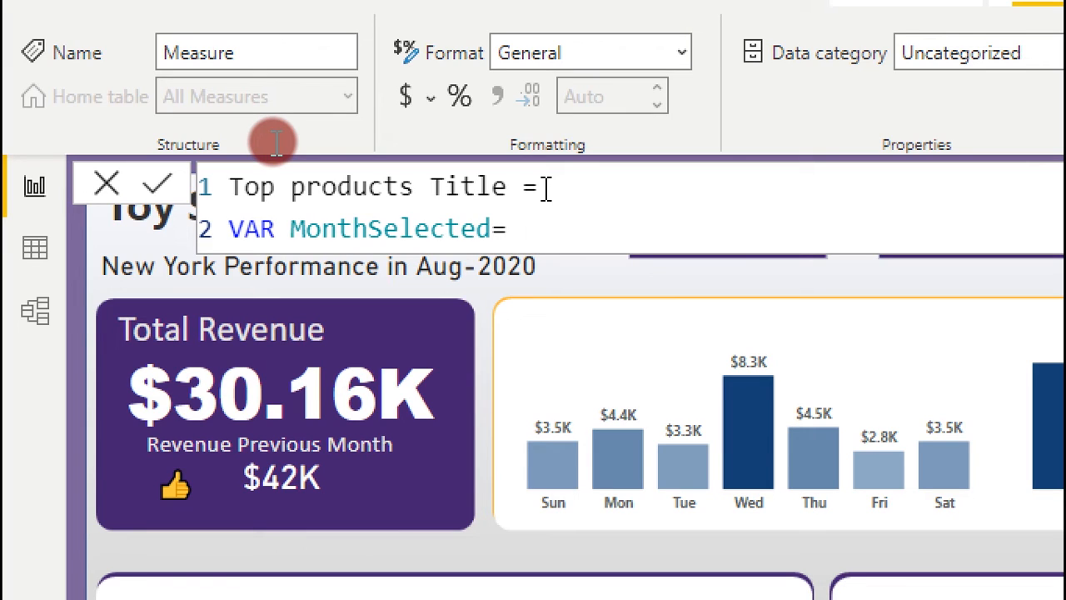
key("shift+Return")
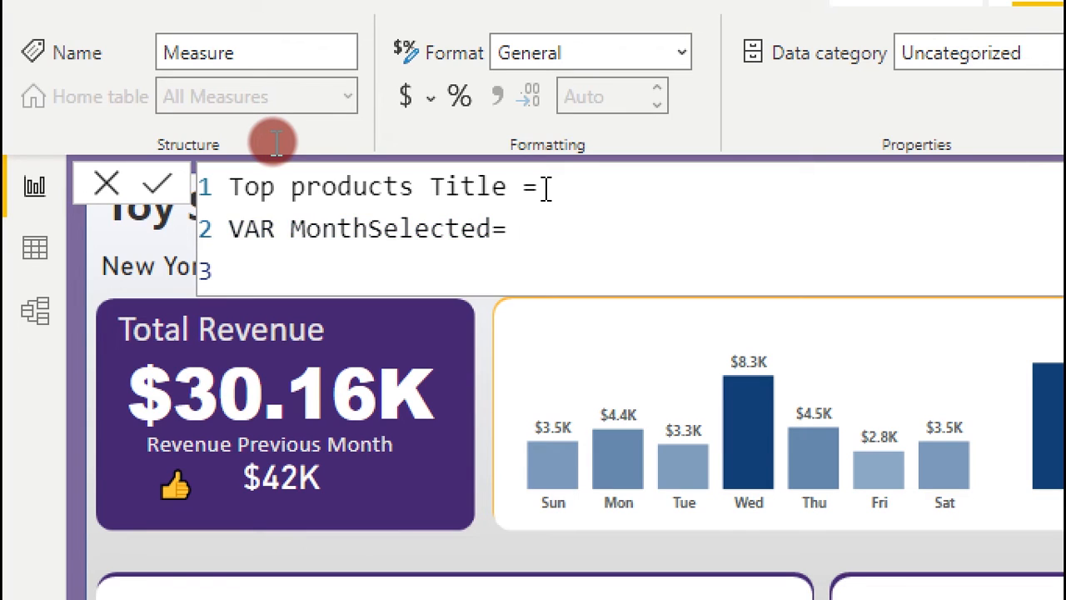
type("sel")
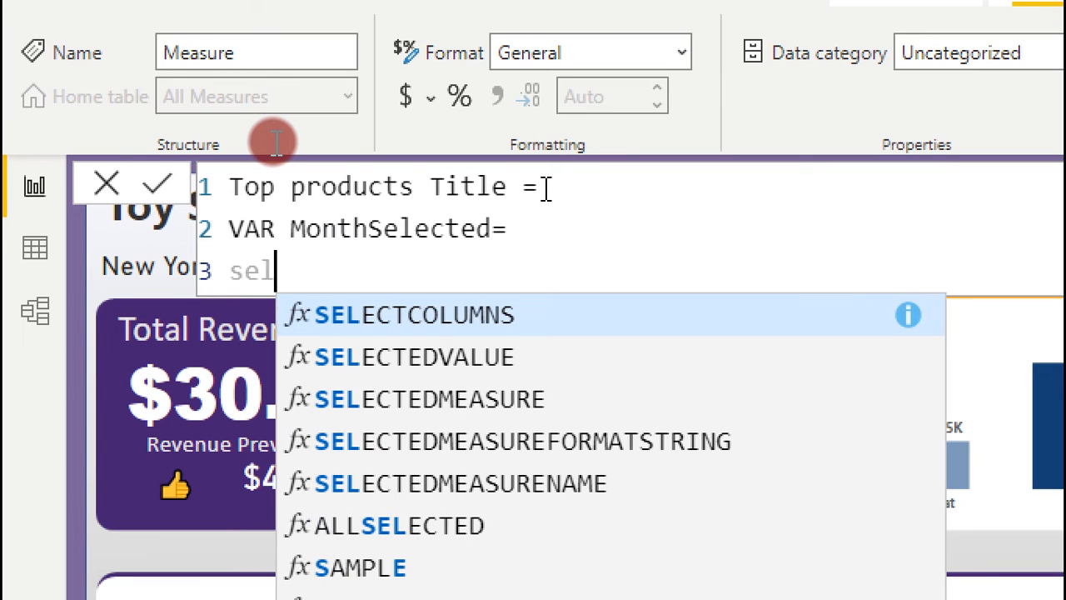
key("Down")
key("Tab")
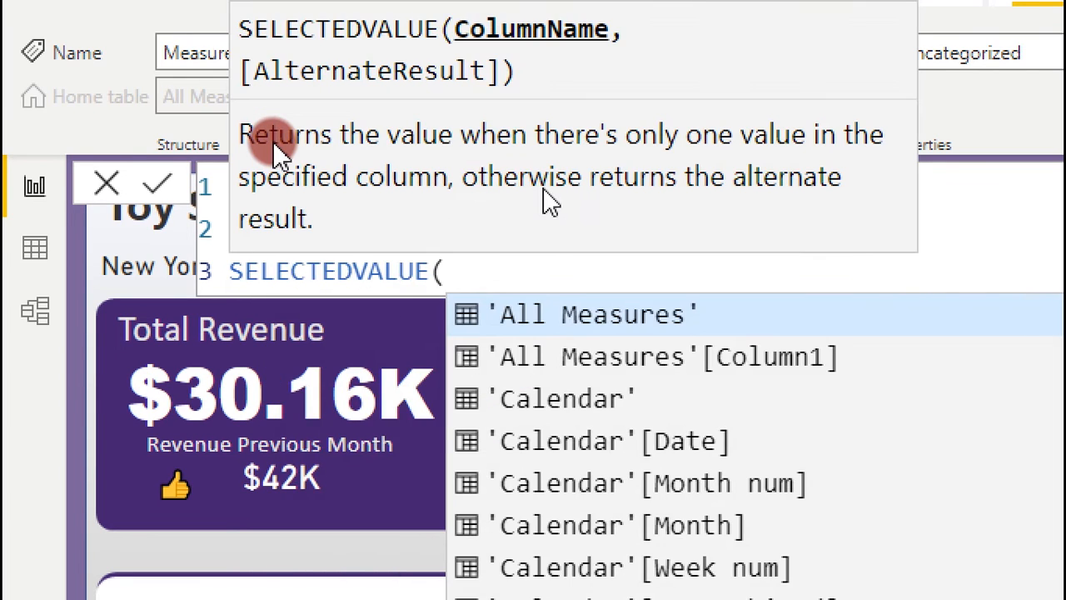
type("ca")
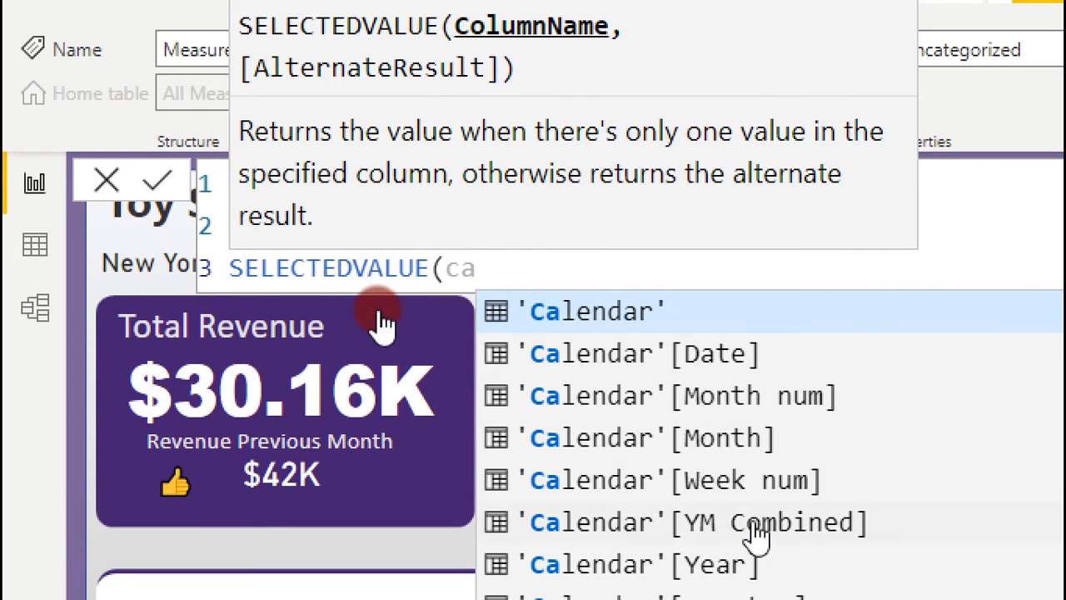
left_click(755, 524)
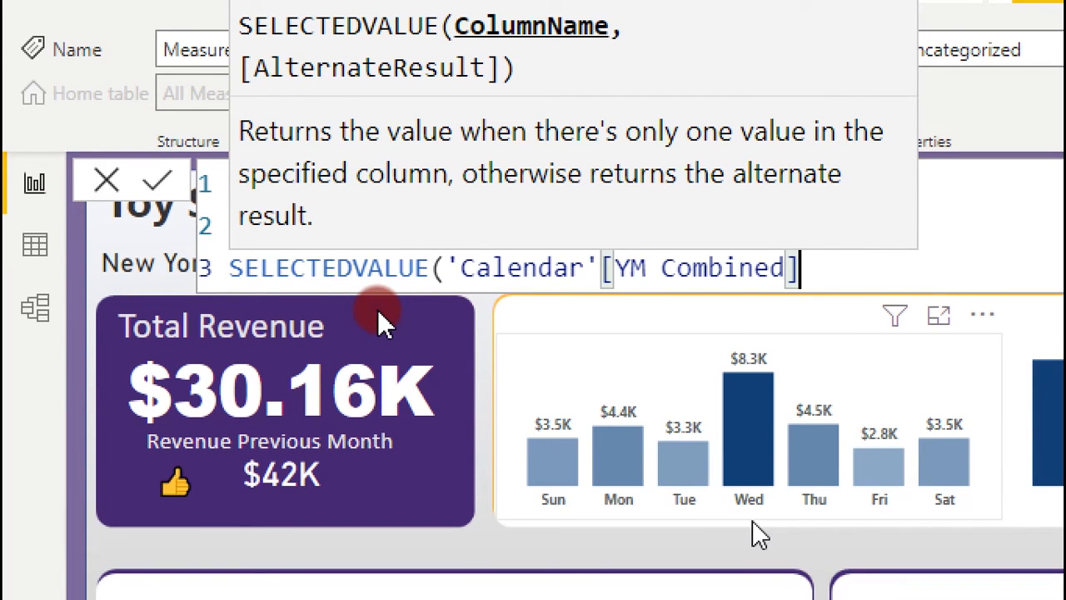
type(")")
key("shift+Return")
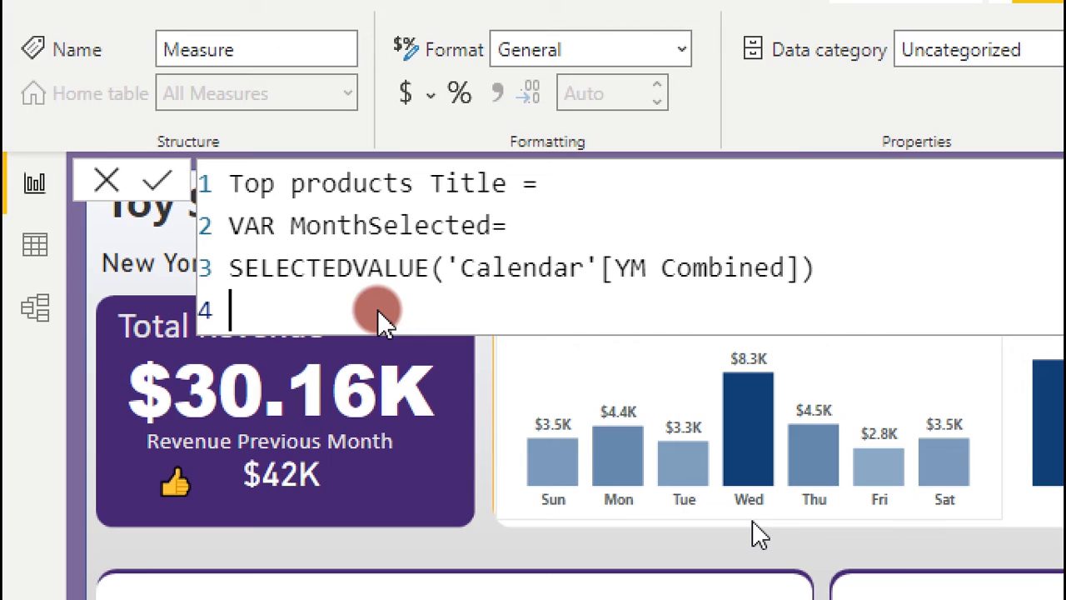
Step: Add a RETURN line to the measure and start its expression with the MonthSelected variable joined by an ampersand
type("RETURN")
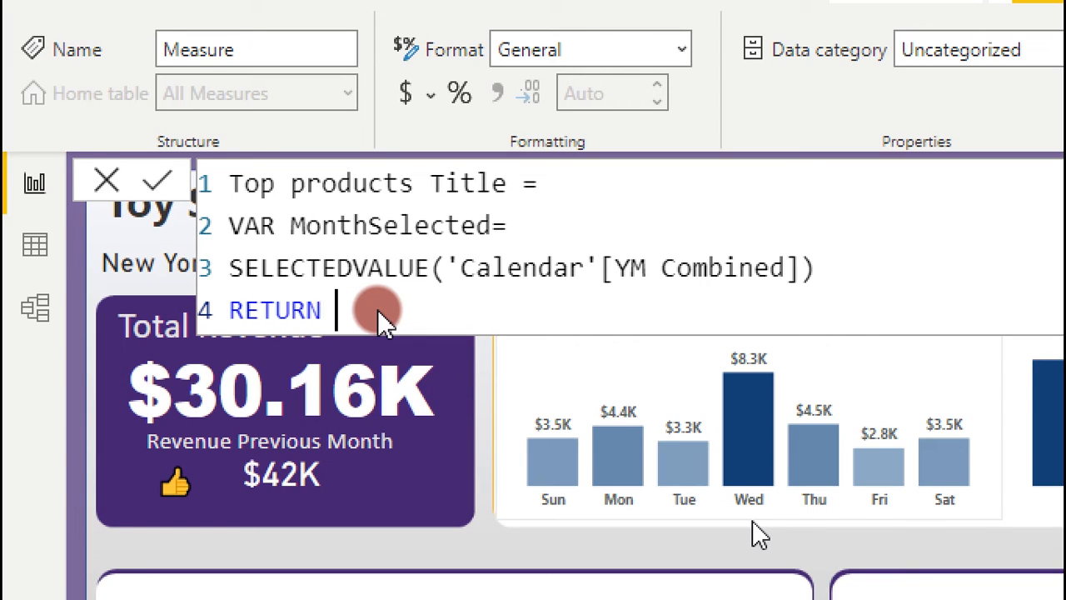
key("shift+Return")
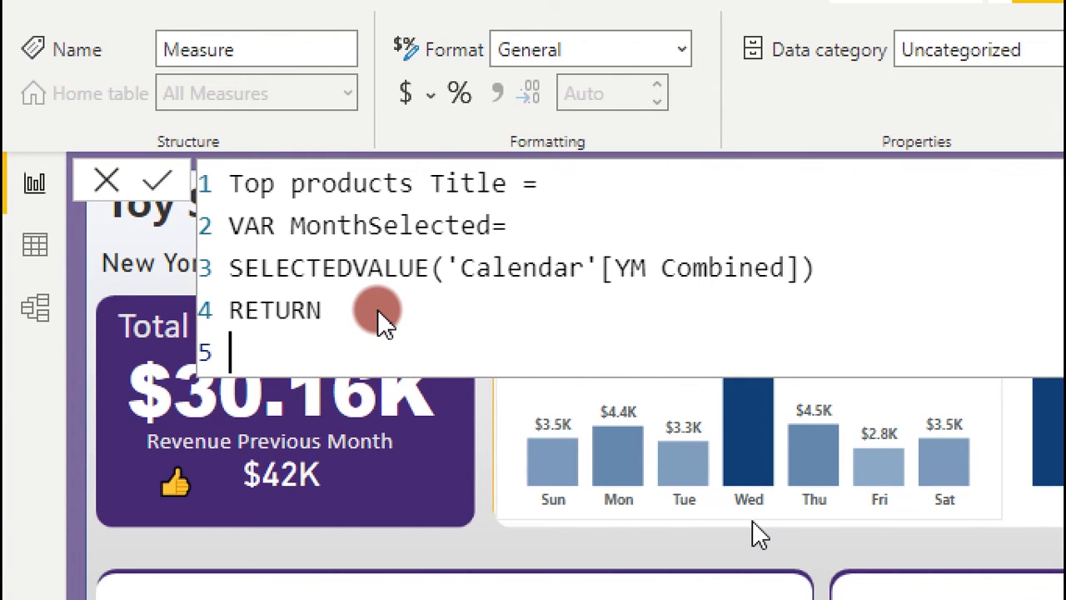
type("mon")
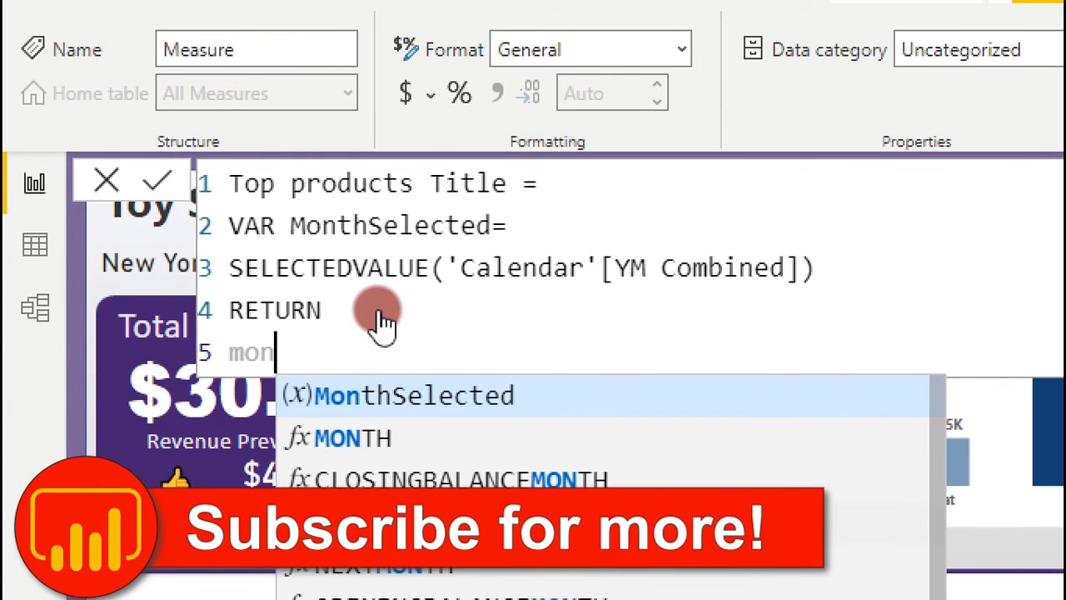
key("Tab")
type("&")
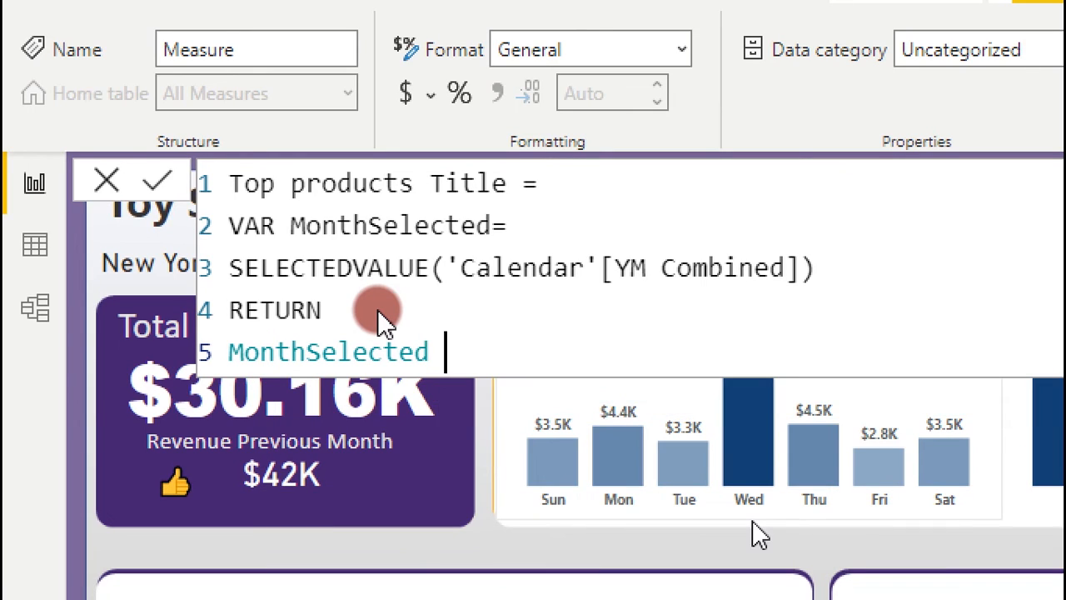
type(" To")
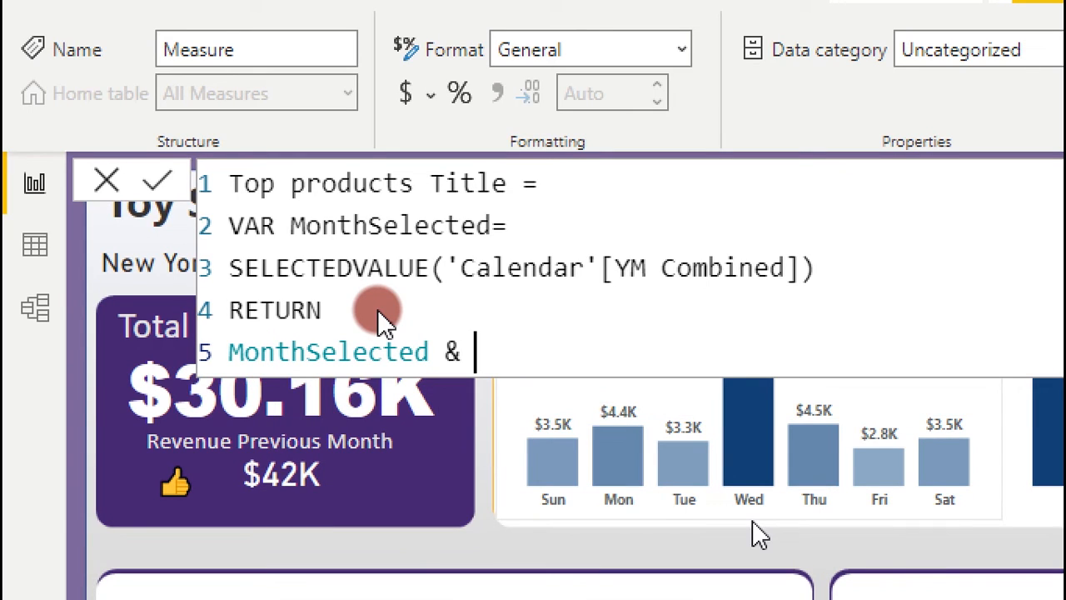
type("p")
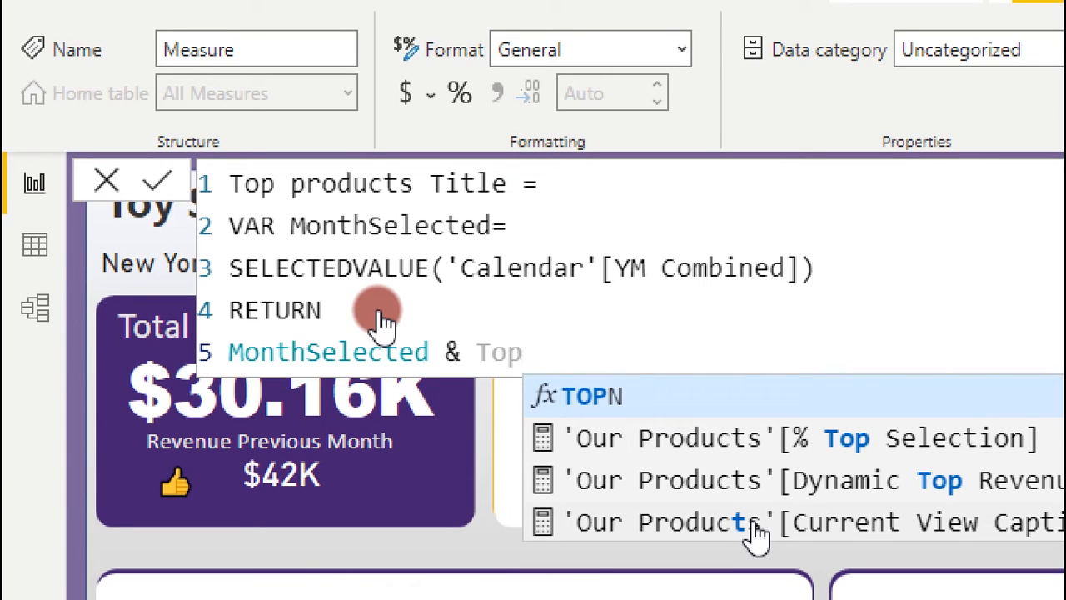
key("Escape")
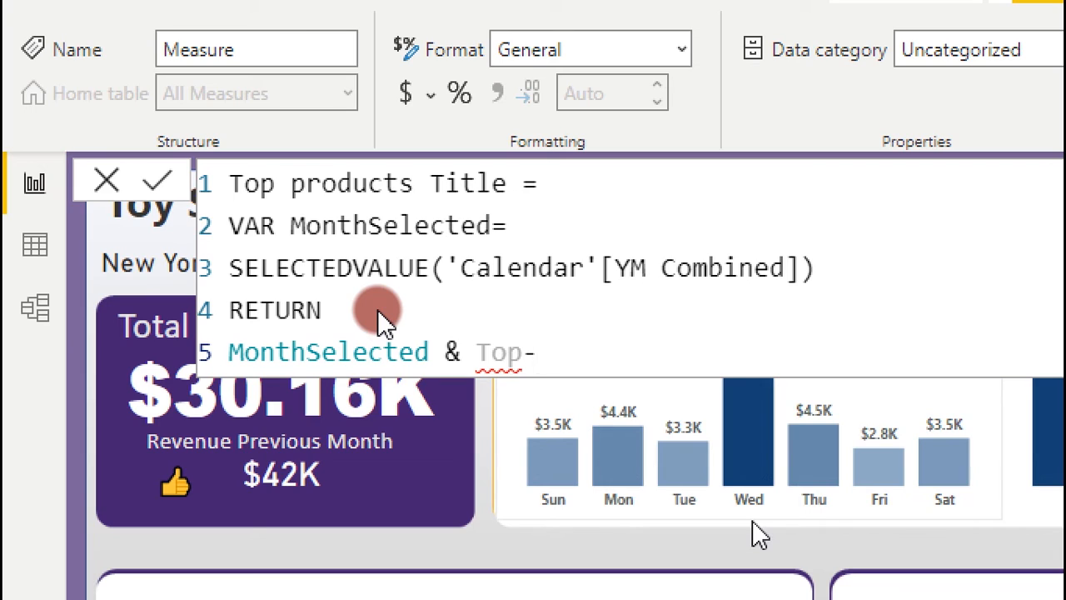
key("BackSpace")
key("BackSpace")
key("BackSpace")
key("BackSpace")
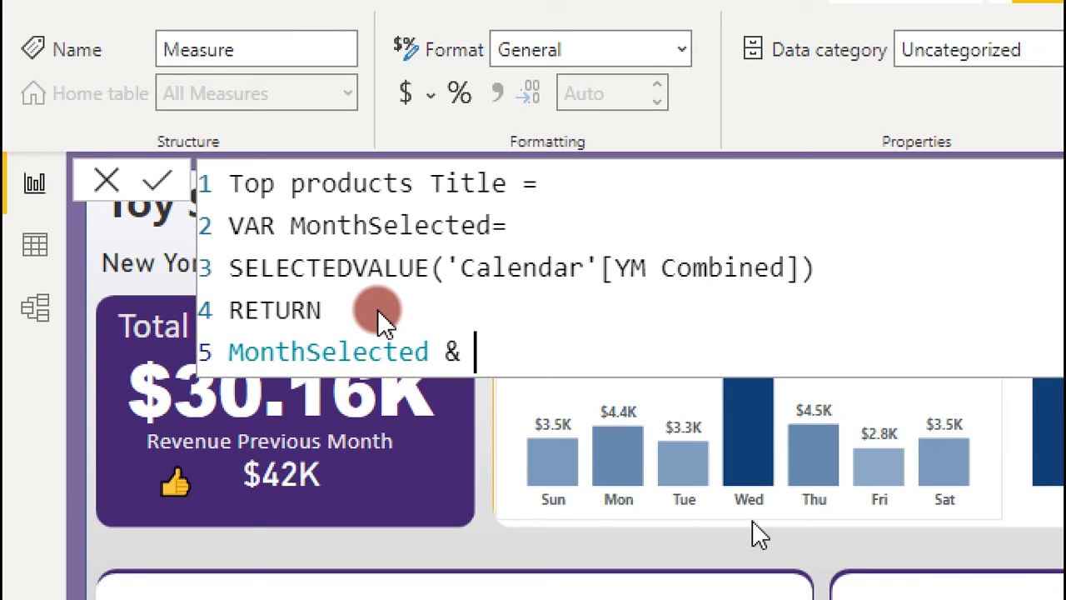
Step: Append the quoted text "top- " to the returned expression and join an opened SELECTEDVALUE function to it
type("\"ti")
key("BackSpace")
type("op")
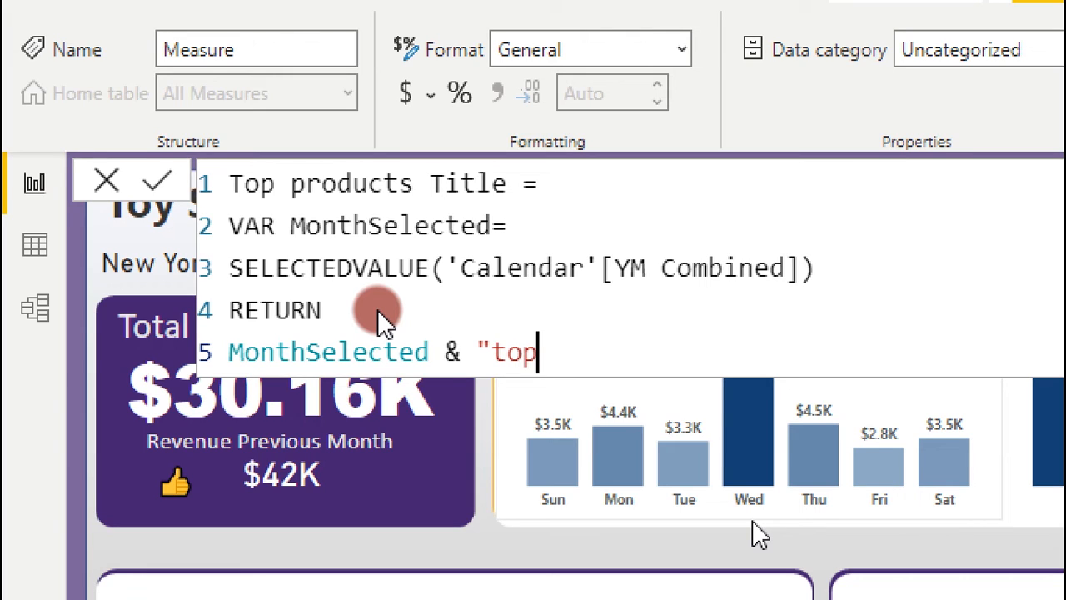
type("- \"&sel")
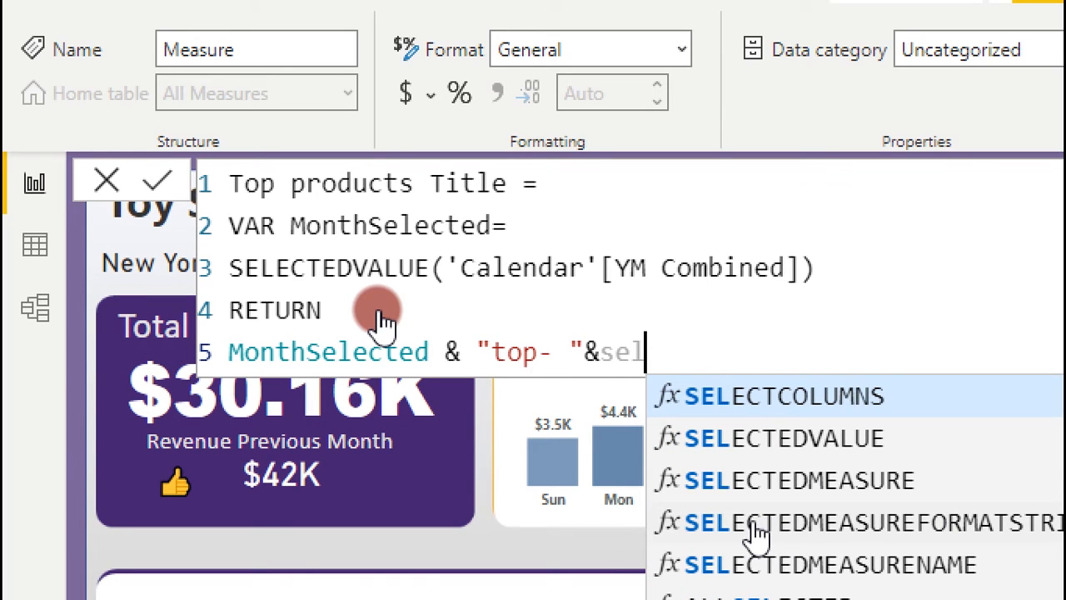
key("Down")
key("Tab")
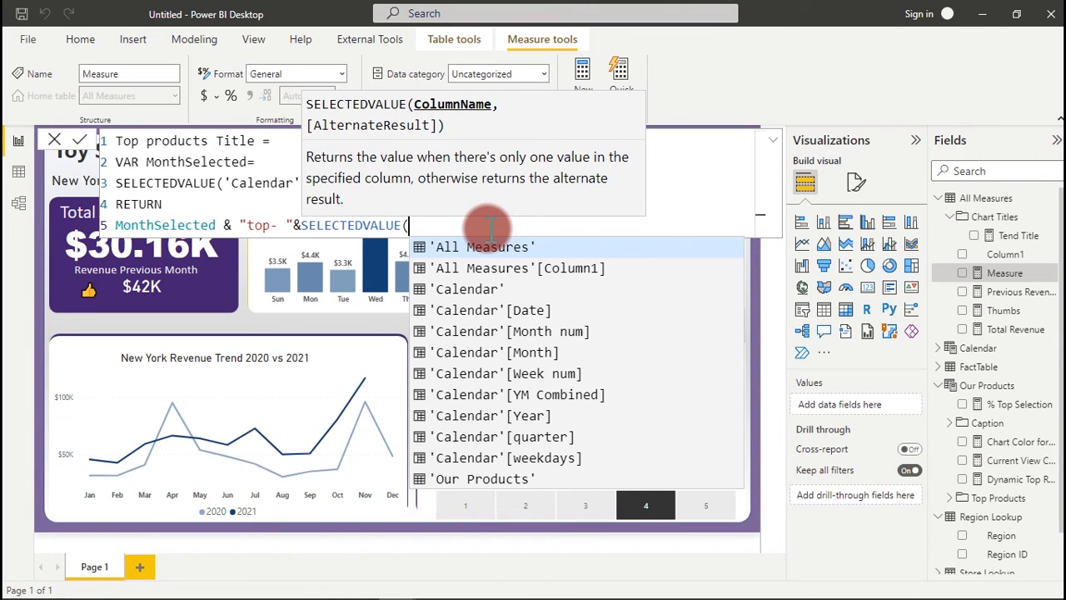
Step: Copy the whole unfinished Top products Title formula and discard the uncommitted measure
left_click_drag(467, 229, 111, 142)
key("ctrl+c")
key("Delete")
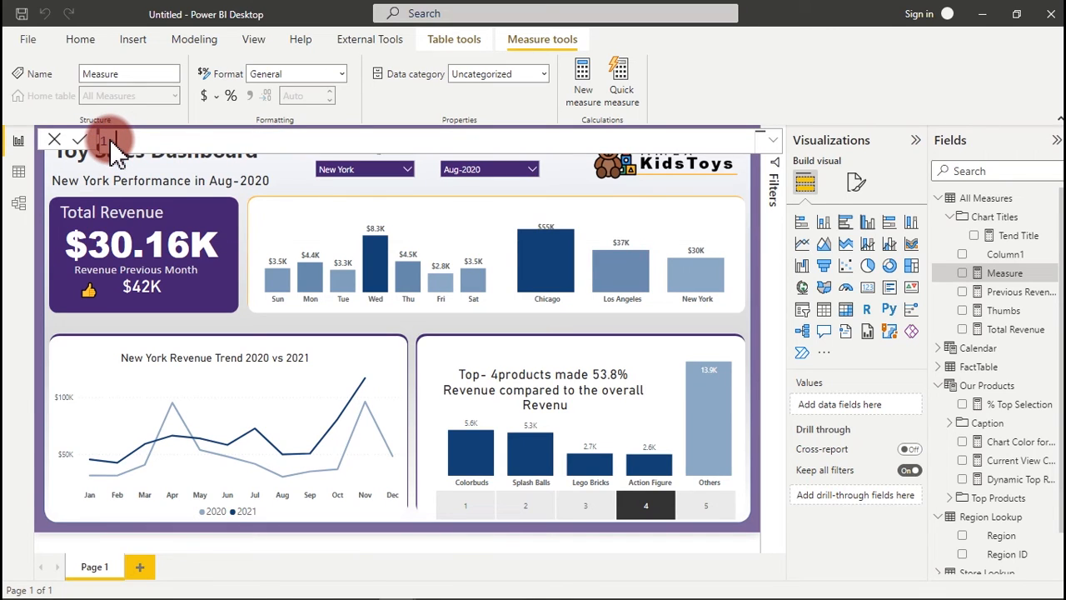
left_click(54, 139)
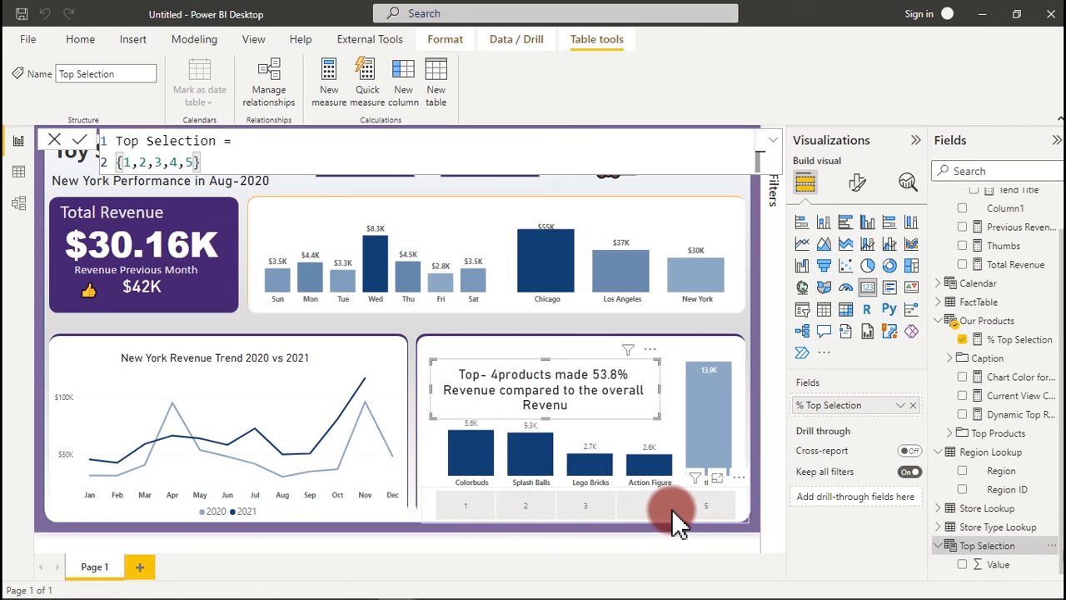
Step: Create a measure in the All Measures table again and paste the copied Top products Title formula into it
left_click(627, 507)
left_click(662, 507)
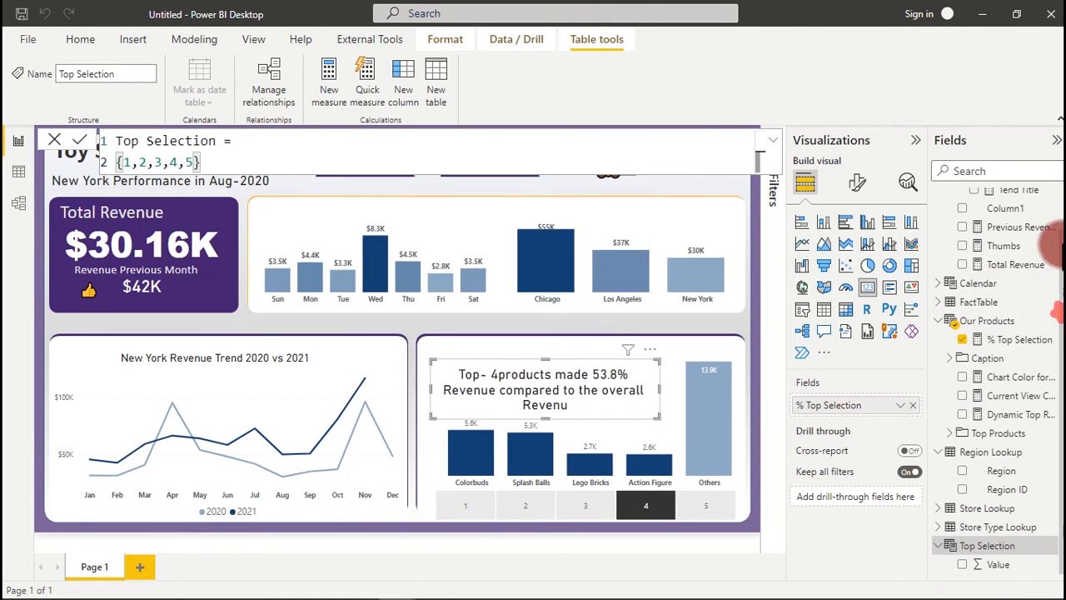
scroll(1057, 310, "up", 1)
left_click(1025, 236)
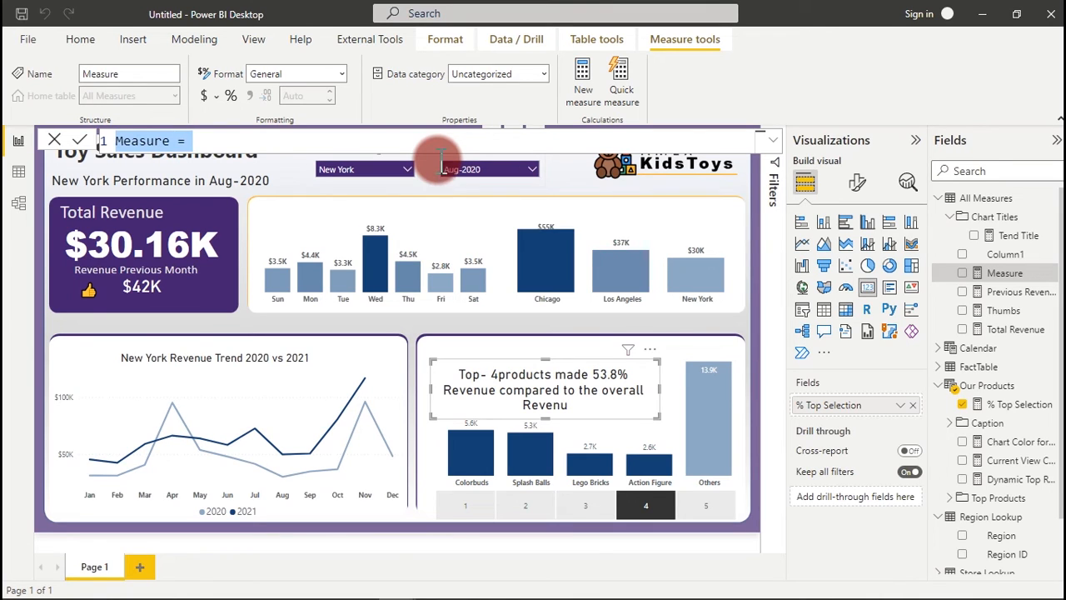
key("ctrl+v")
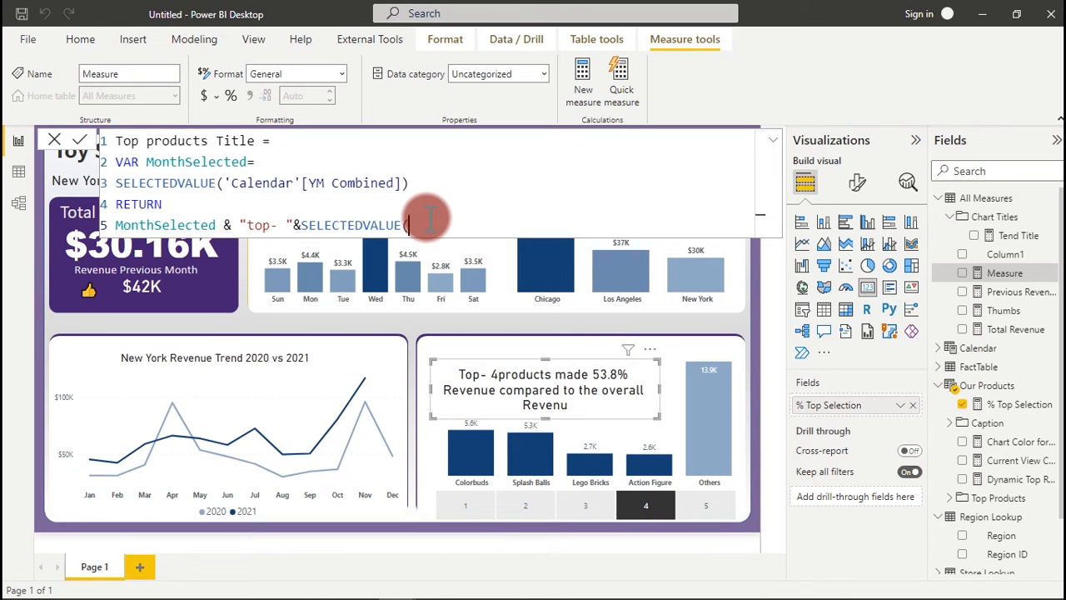
Step: Complete the second SELECTEDVALUE function with the column 'Top Selection'[Value] and close its bracket
type("top")
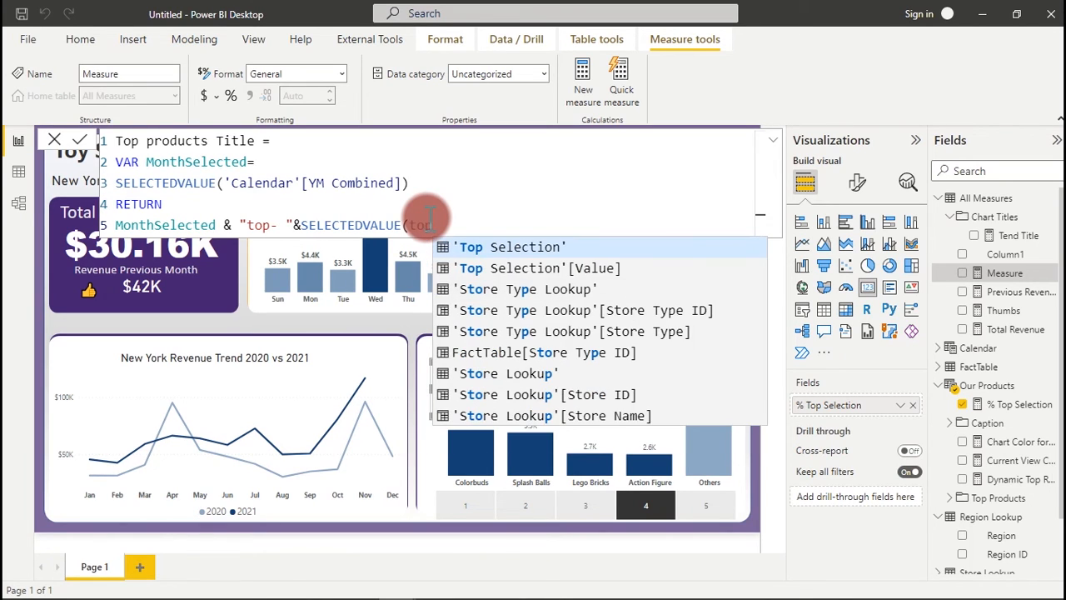
double_click(515, 267)
left_click(592, 231)
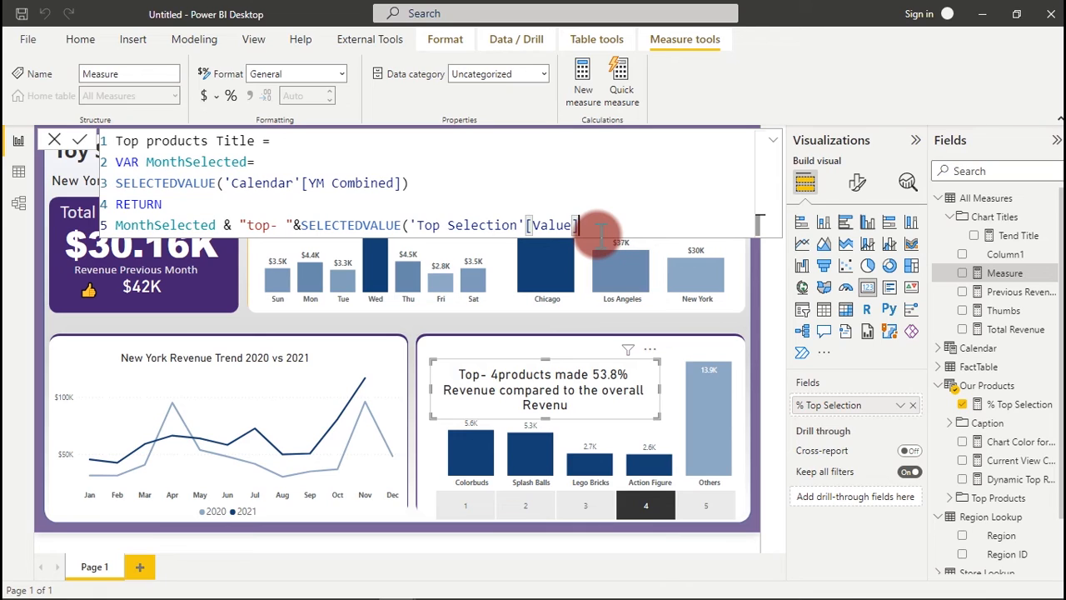
type(")")
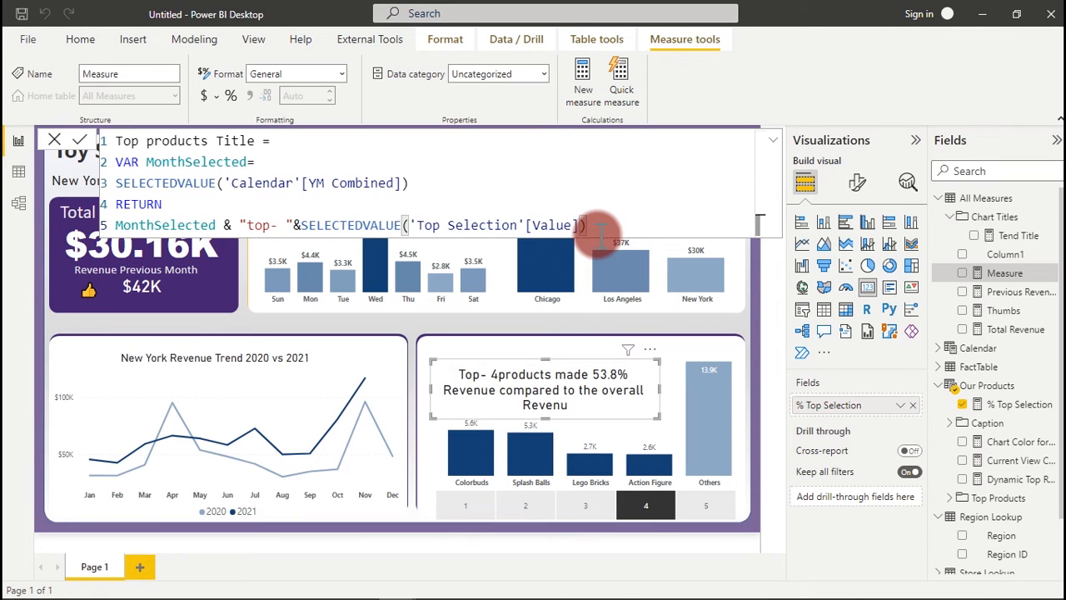
Step: Append the text " Highest Revenue by Products" to the returned expression and commit the measure
type("&\" Highest Re")
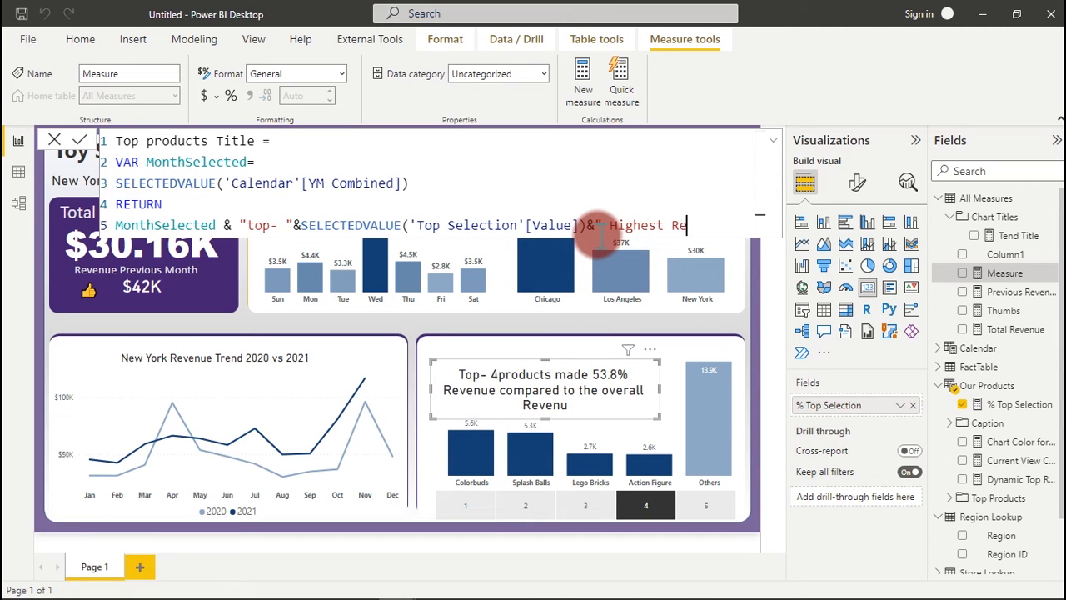
type("venue by Products")
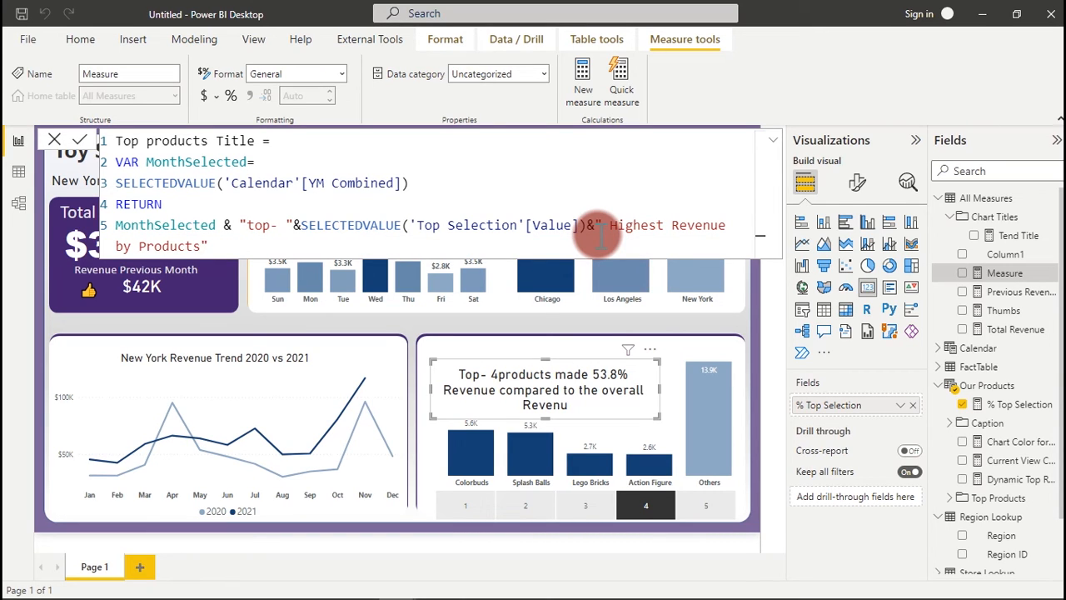
key("Return")
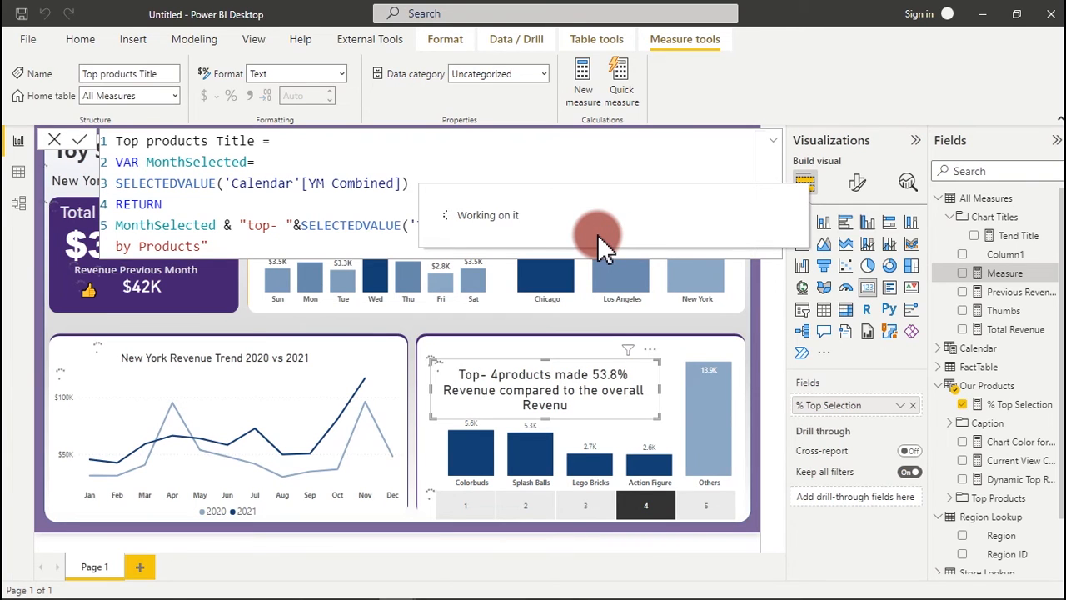
Step: Duplicate the revenue trend's title card above the top products chart and replace its Tend Title field with Top products Title
left_click(279, 375)
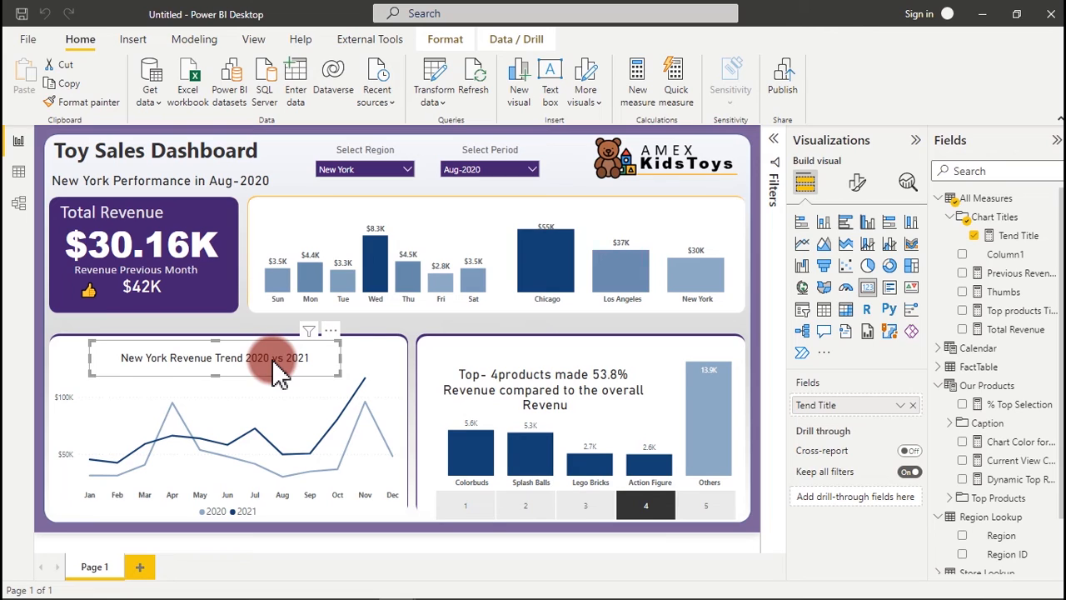
key("ctrl+c")
key("ctrl+v")
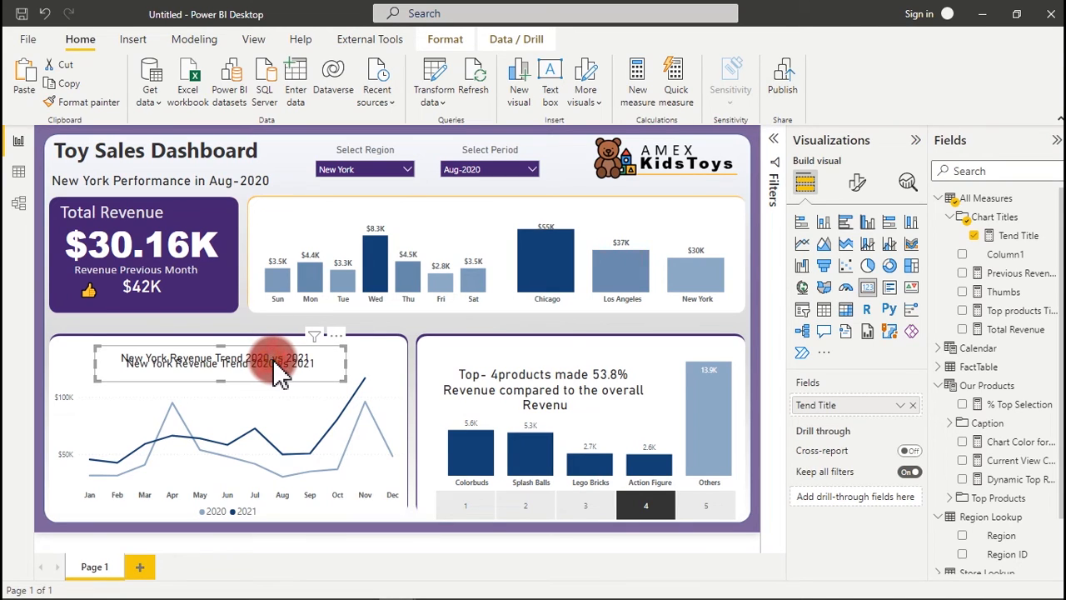
left_click_drag(280, 375, 613, 353)
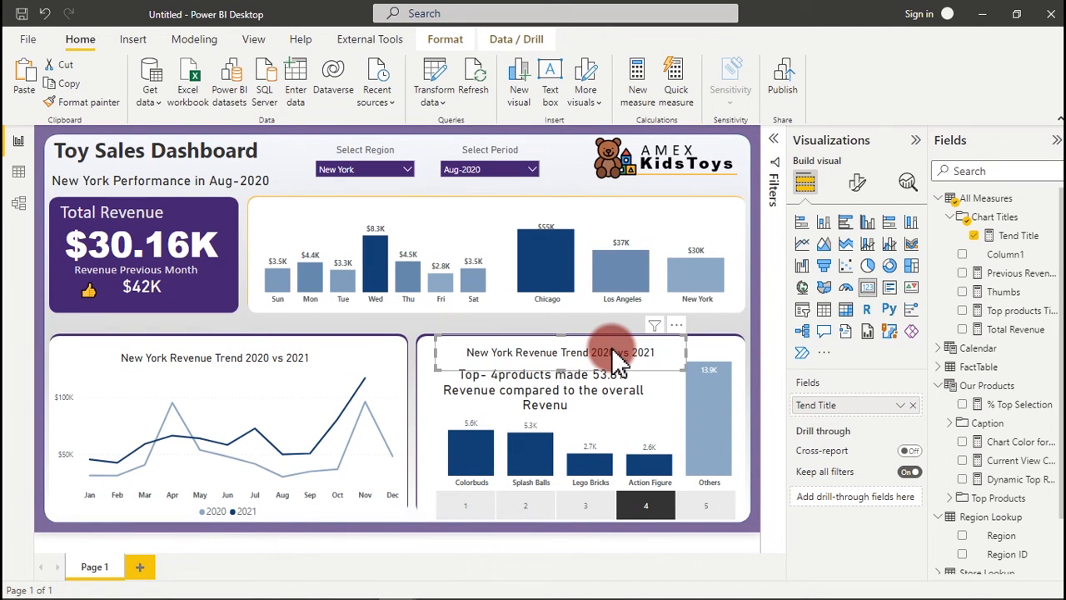
left_click(973, 236)
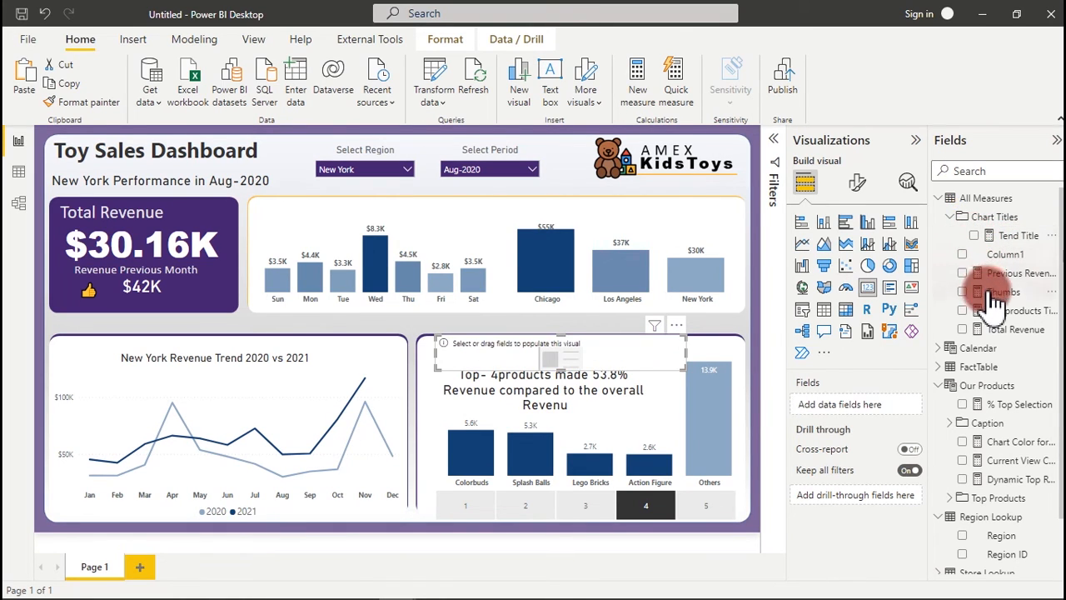
left_click(968, 313)
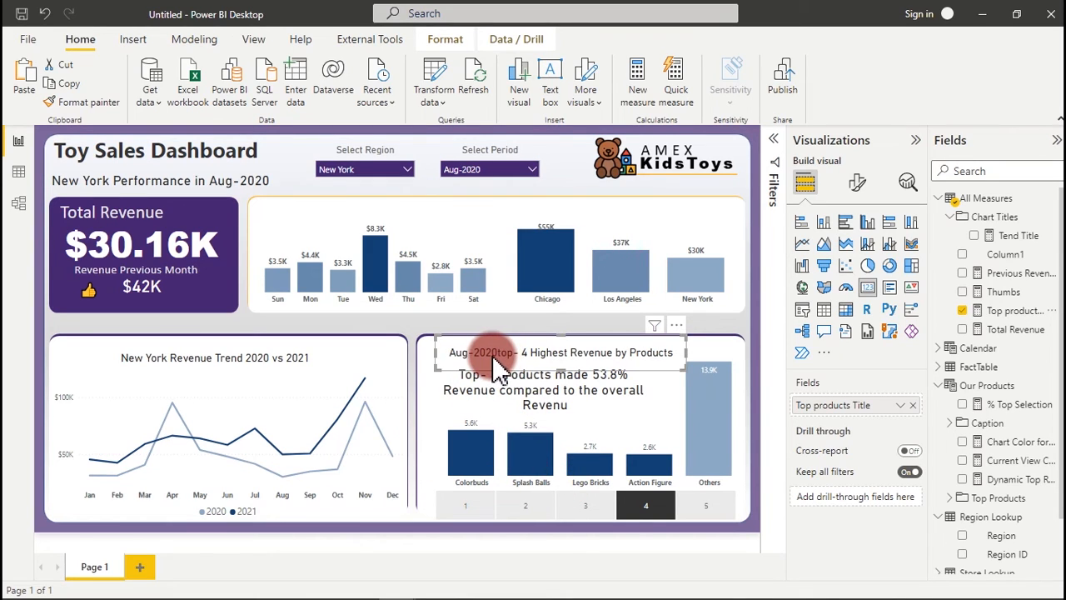
Step: Change the quoted text in the Top products Title measure to " top-", with a leading space and no trailing space
left_click(1008, 311)
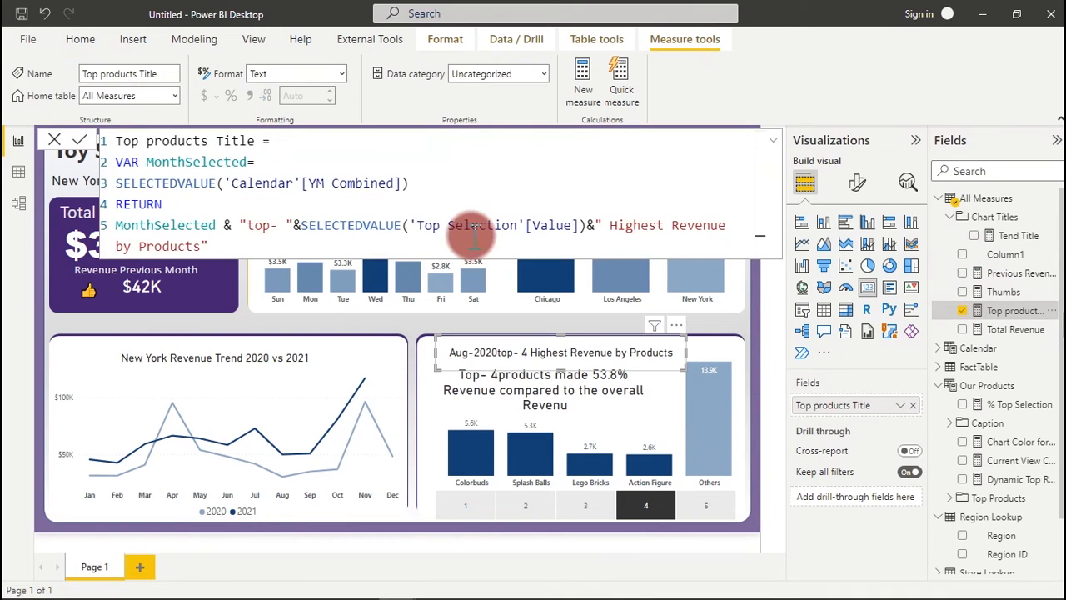
left_click(247, 224)
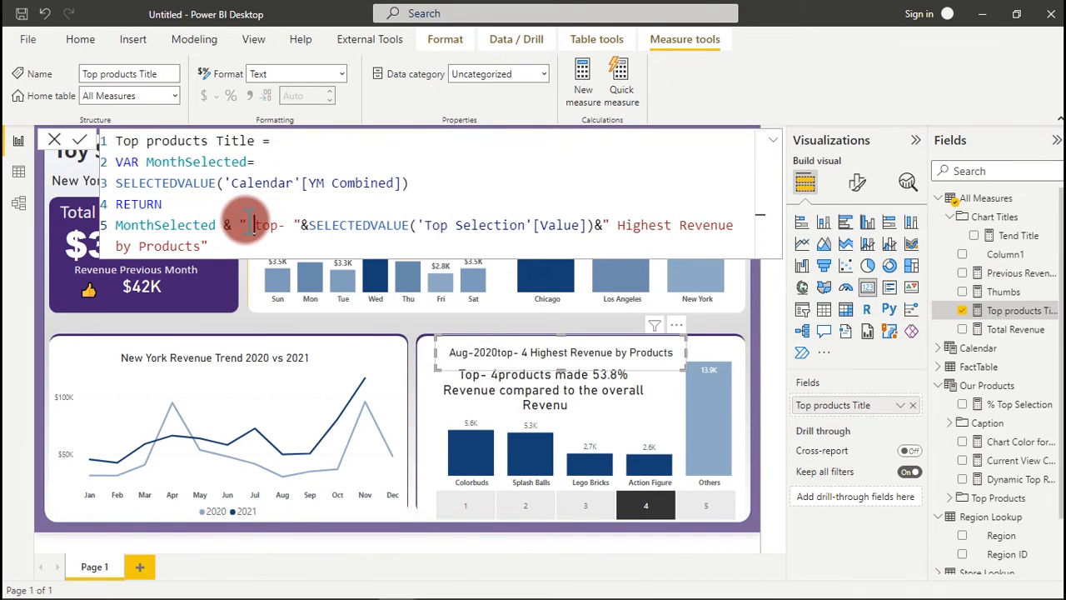
left_click(293, 225)
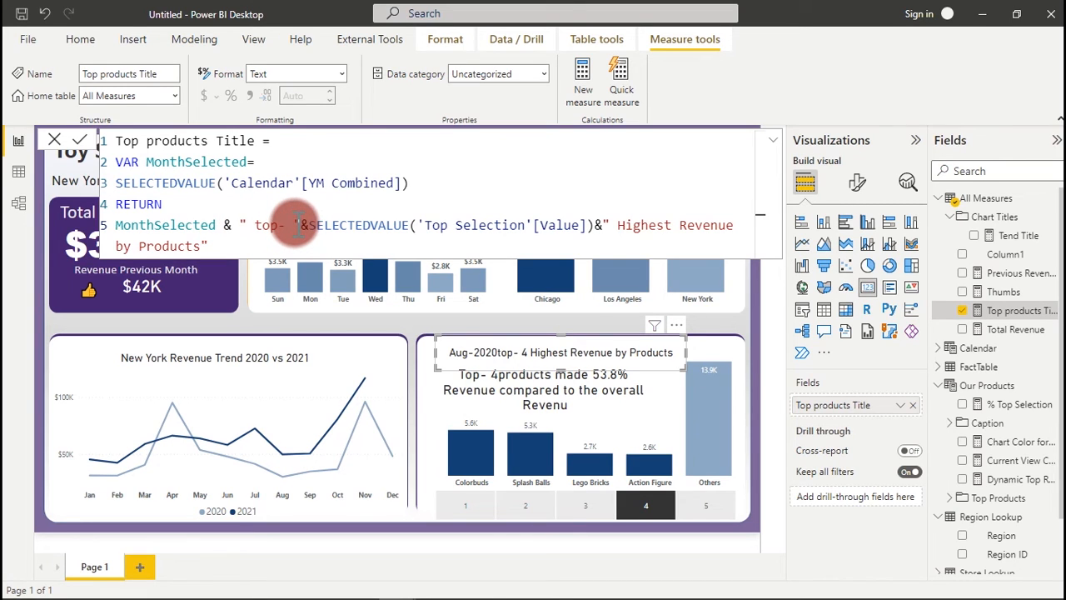
key("BackSpace")
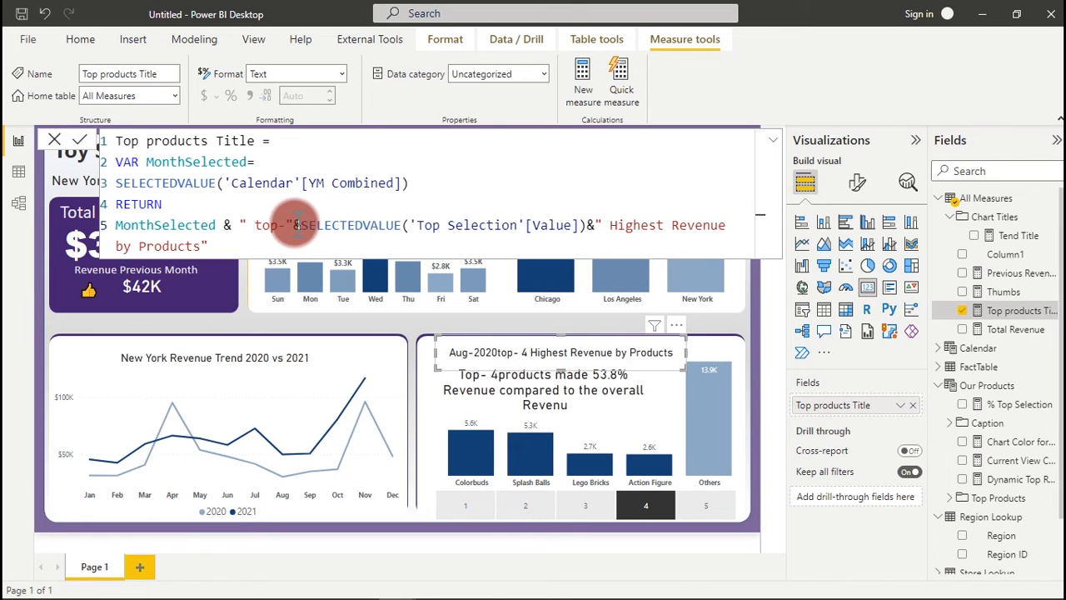
left_click(490, 360)
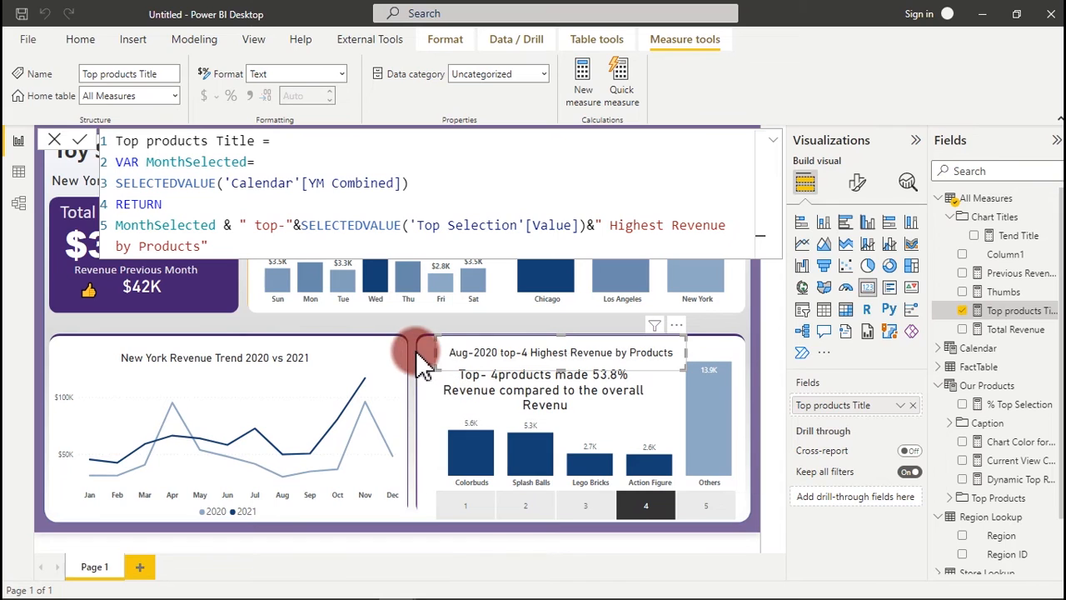
Step: Try to move the Top products Title measure into the Chart Titles folder from the report view's field list
left_click(400, 331)
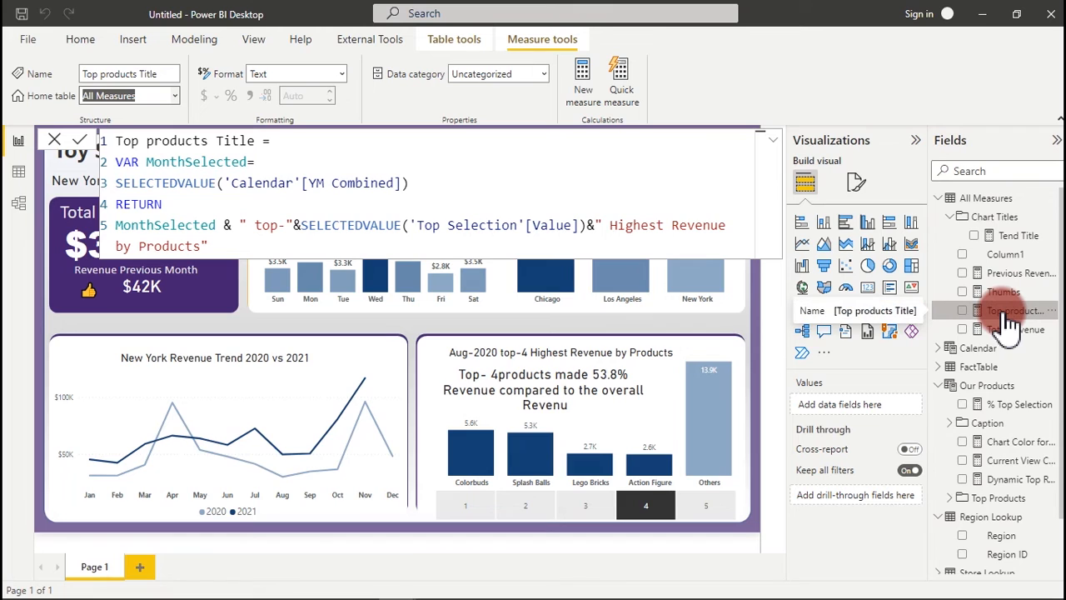
left_click_drag(1010, 321, 1011, 253)
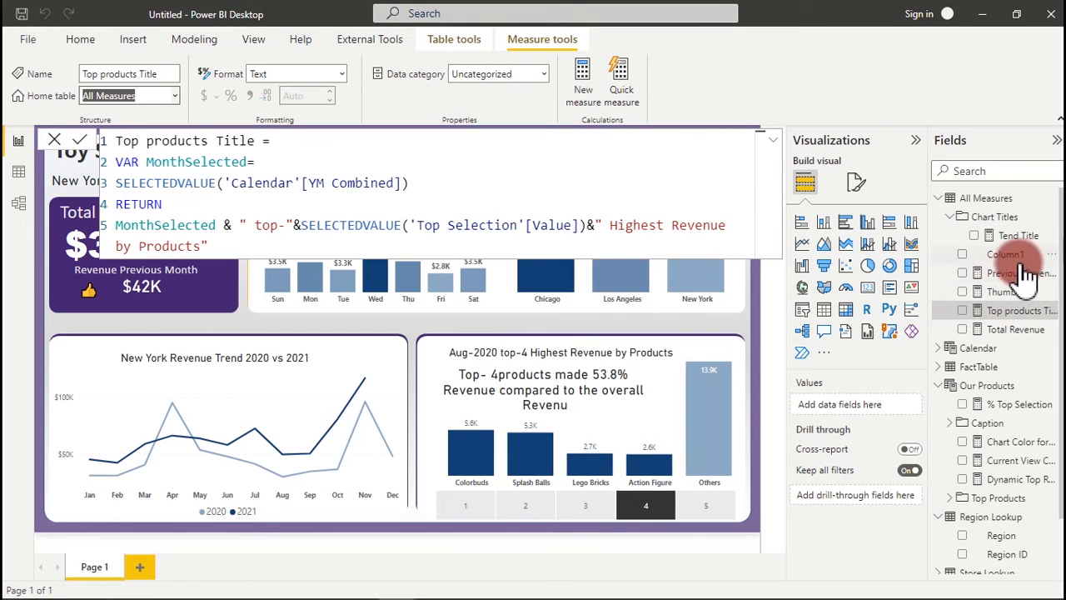
left_click(950, 218)
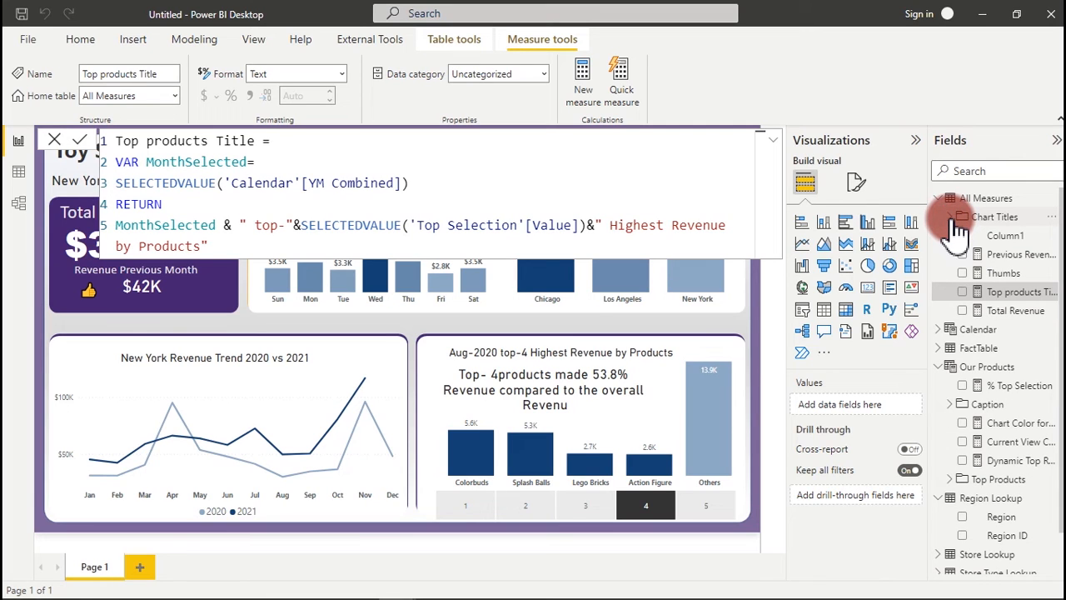
left_click(952, 219)
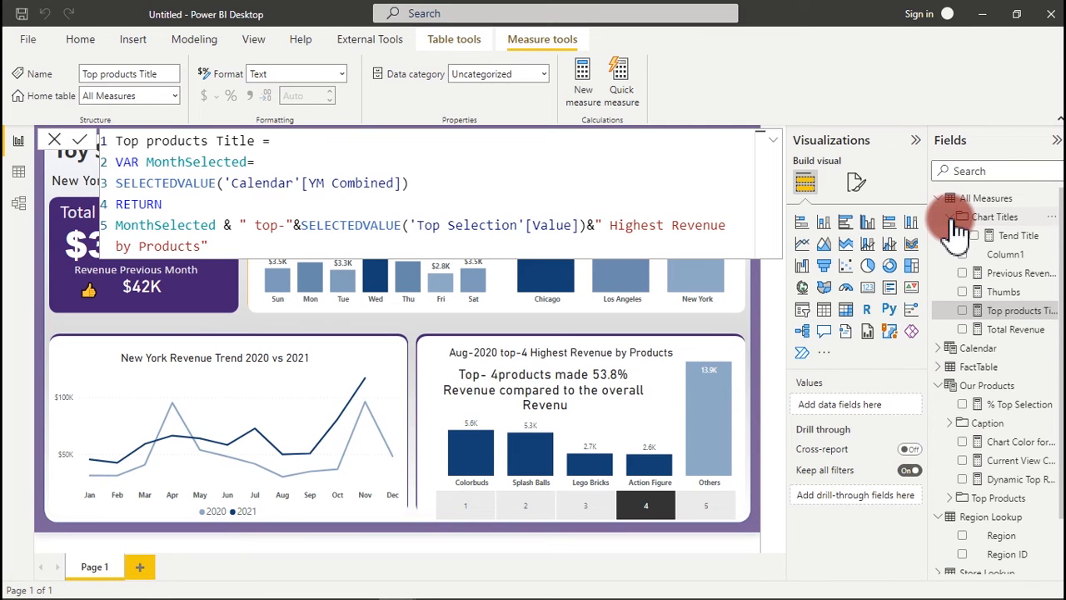
Step: Move the Top products Title measure into the Chart Titles display folder using the model view
left_click(21, 204)
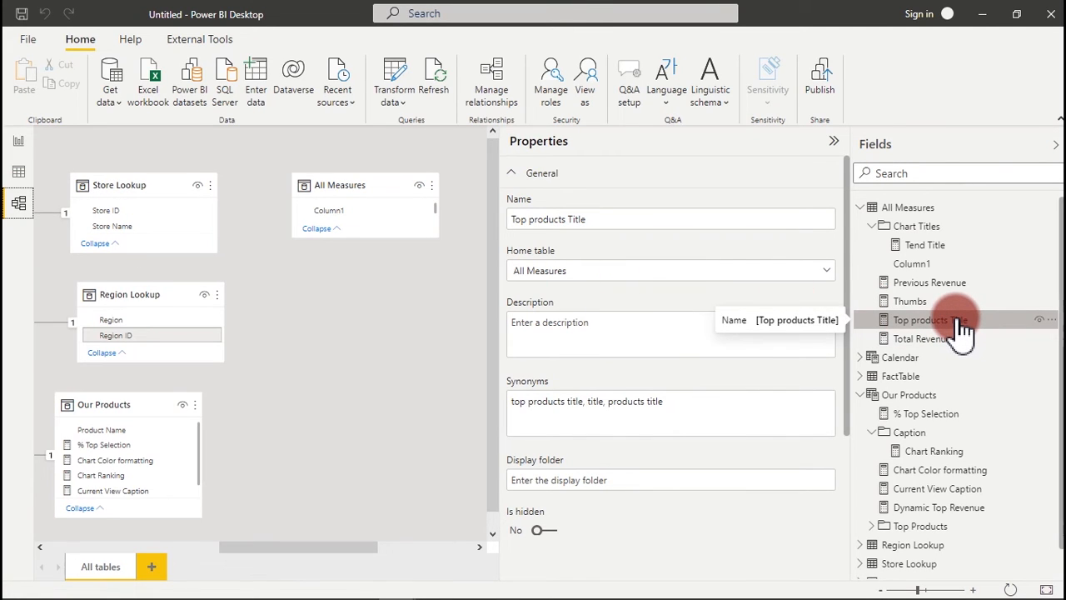
left_click_drag(960, 324, 950, 240)
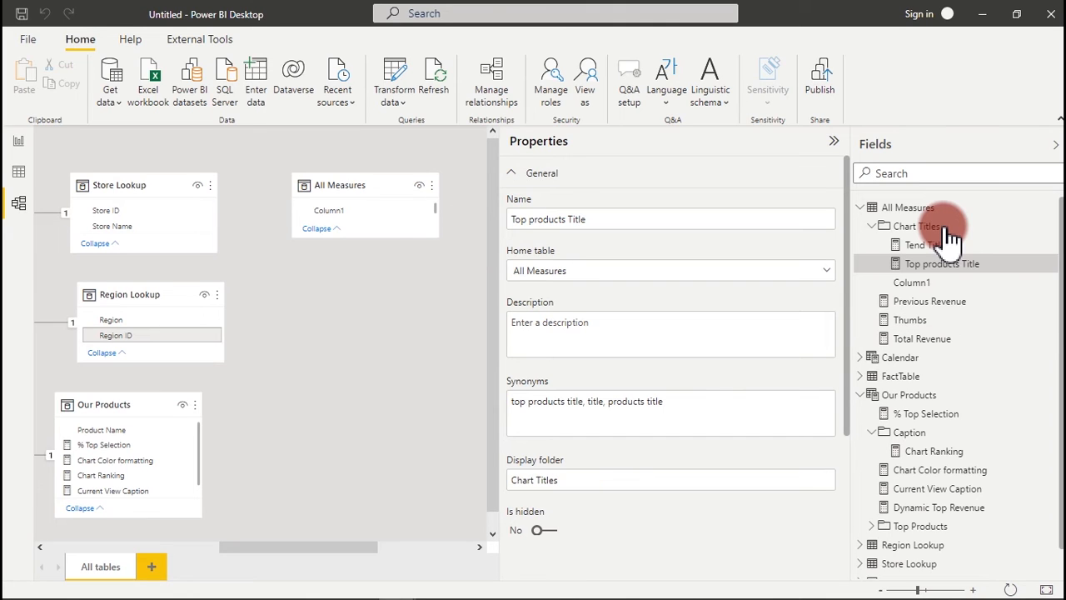
left_click(871, 225)
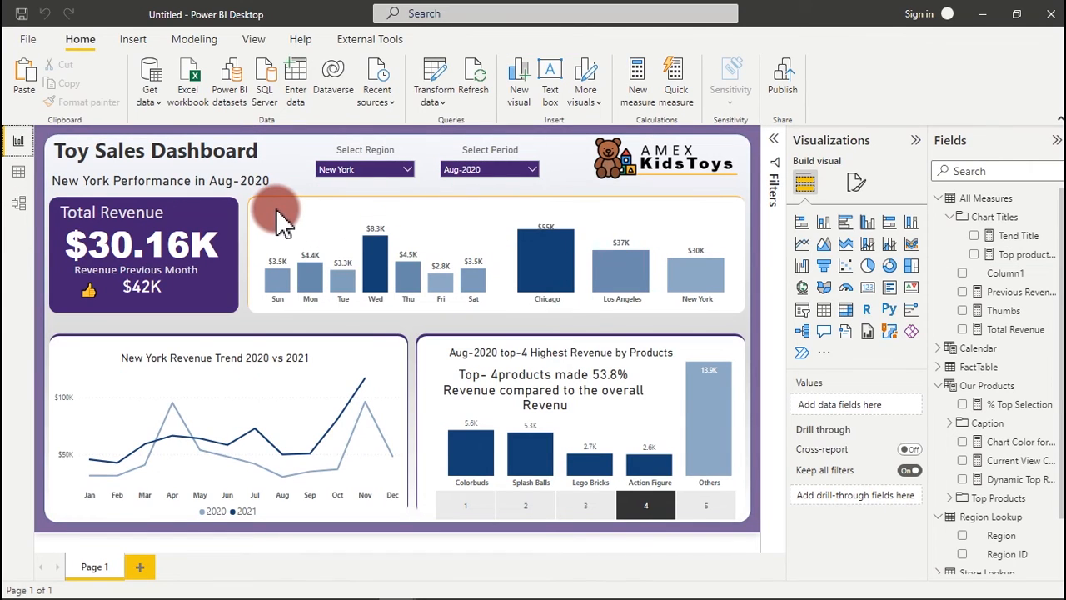
Step: Create a new measure in the All Measures table named Weekly Trend Title and start a second formula line
left_click(1025, 238)
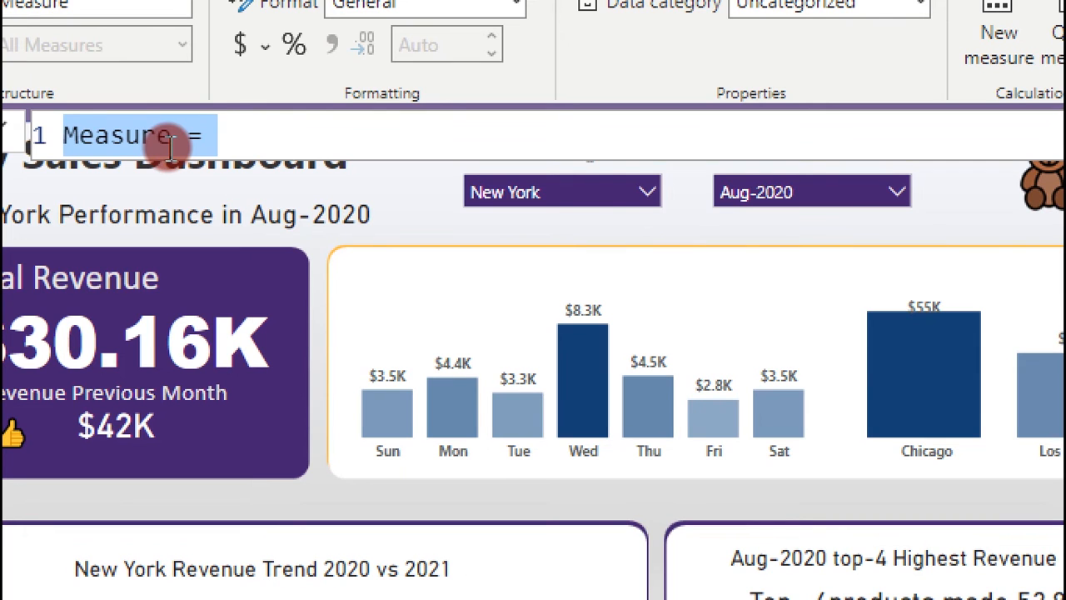
type("Weel")
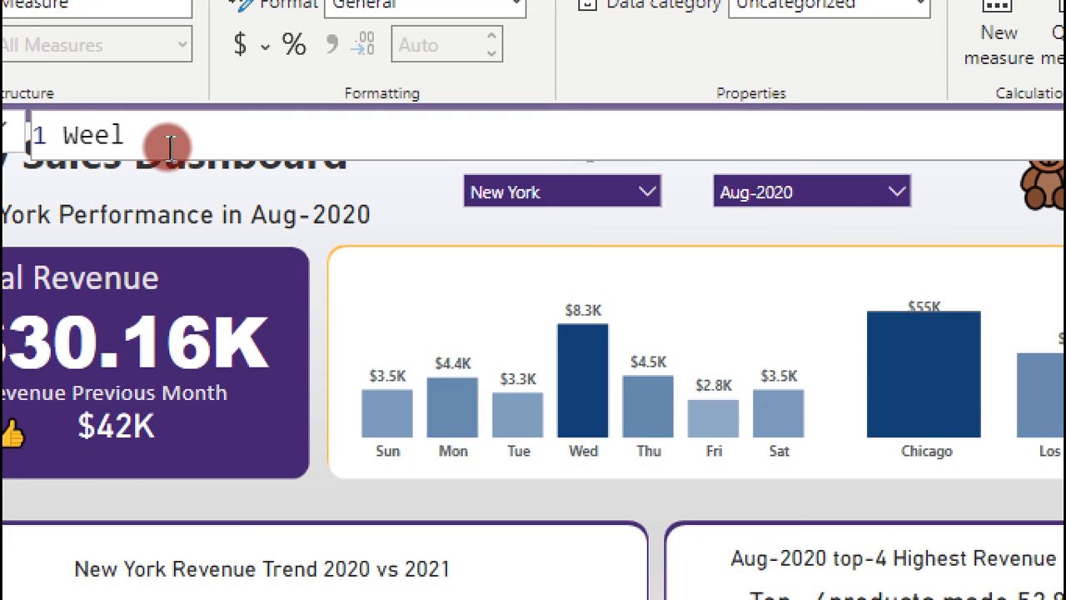
key("BackSpace")
type("kly Trend T")
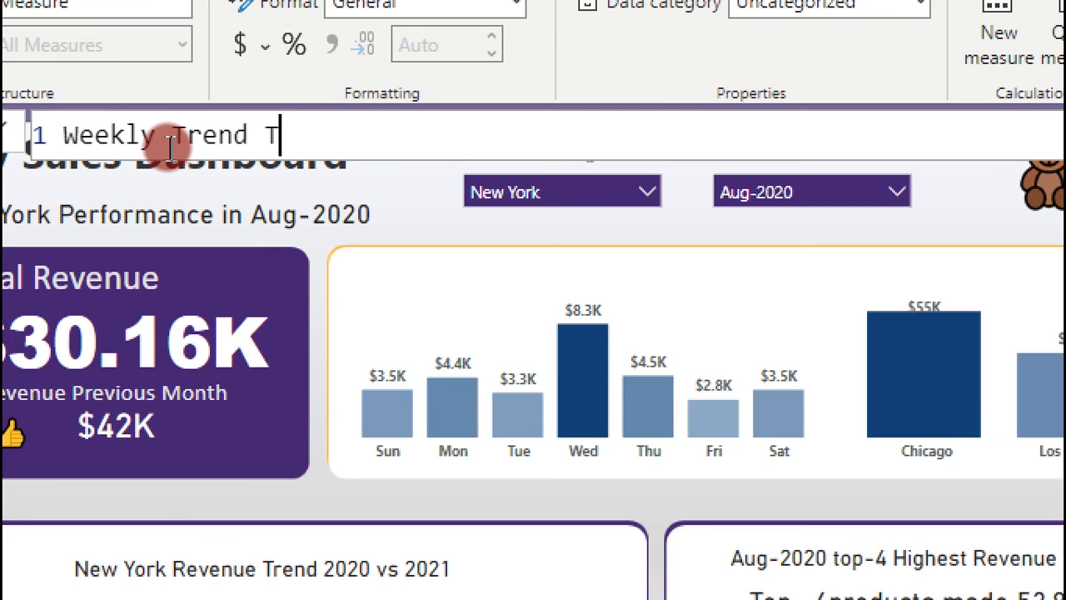
type("itle=")
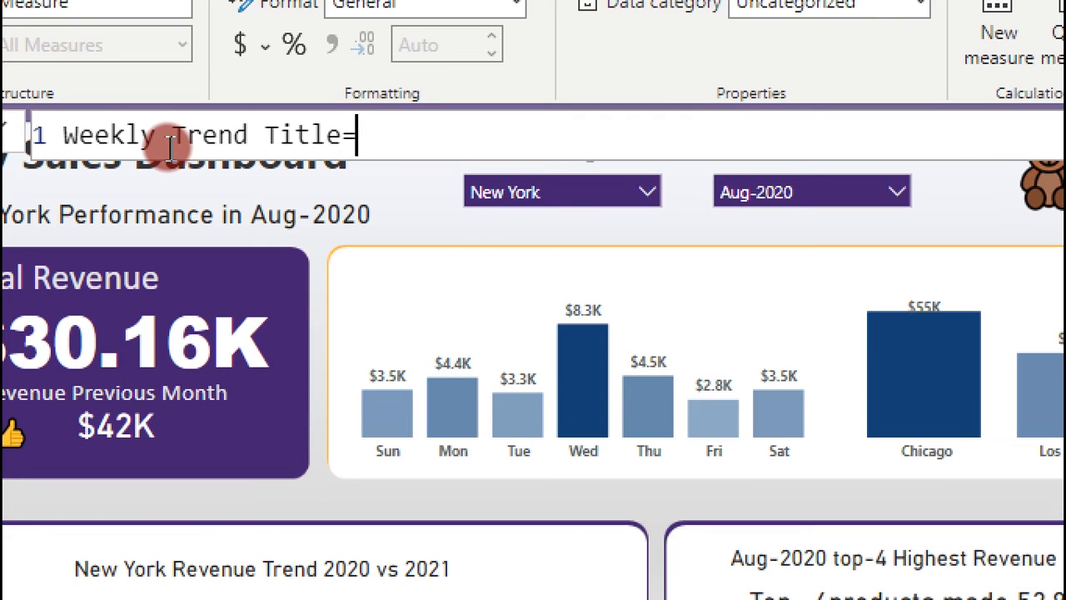
key("shift+Return")
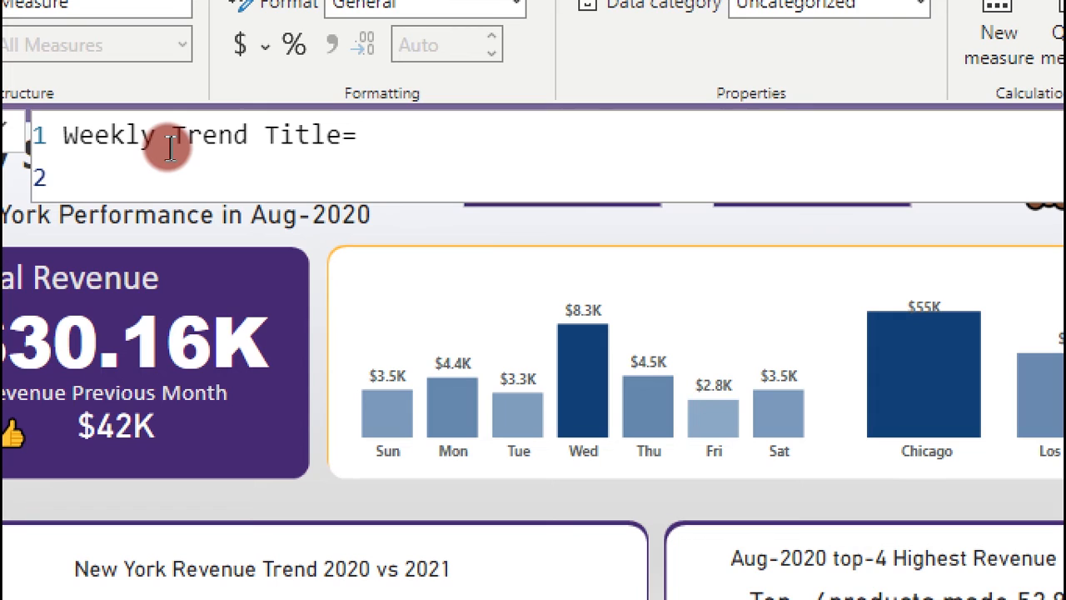
Step: Declare a variable named RegionSelected in the Weekly Trend Title measure, with its value on a new line
type("VAR")
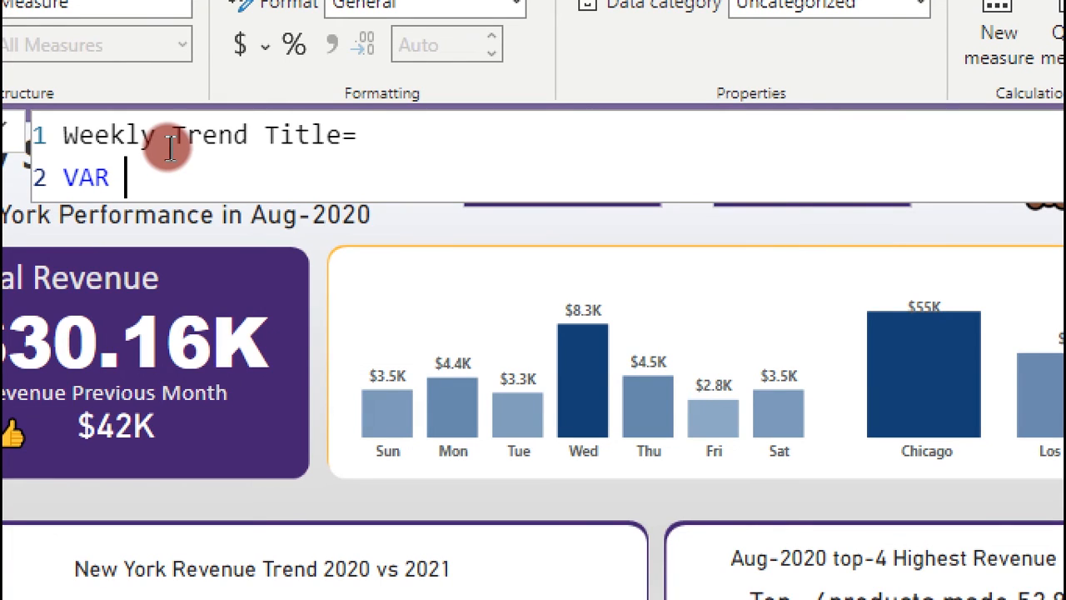
type("=")
key("BackSpace")
type("R")
type("egion")
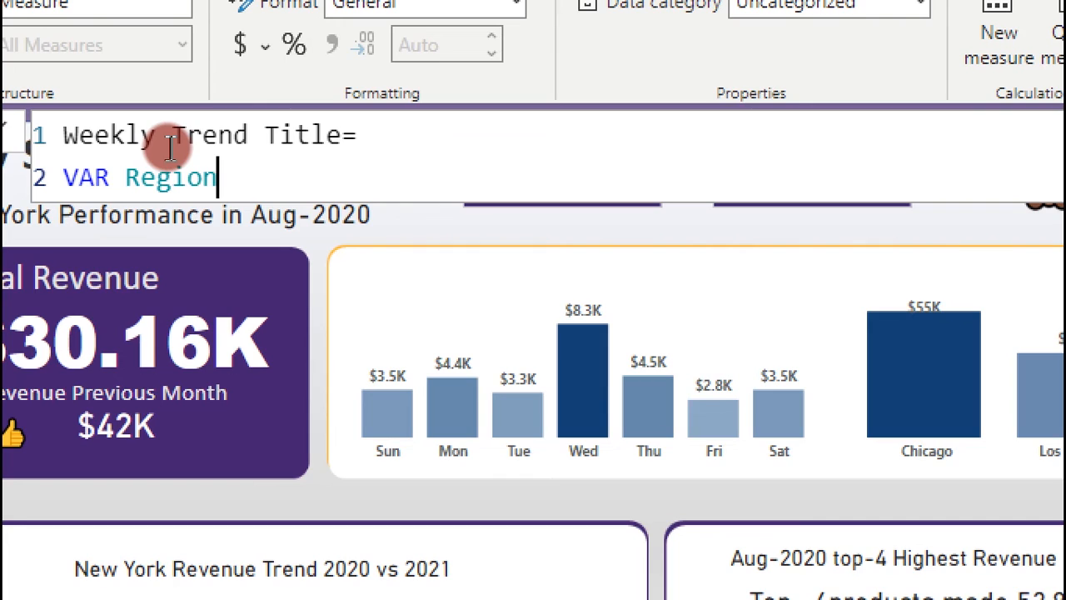
type("Selecte")
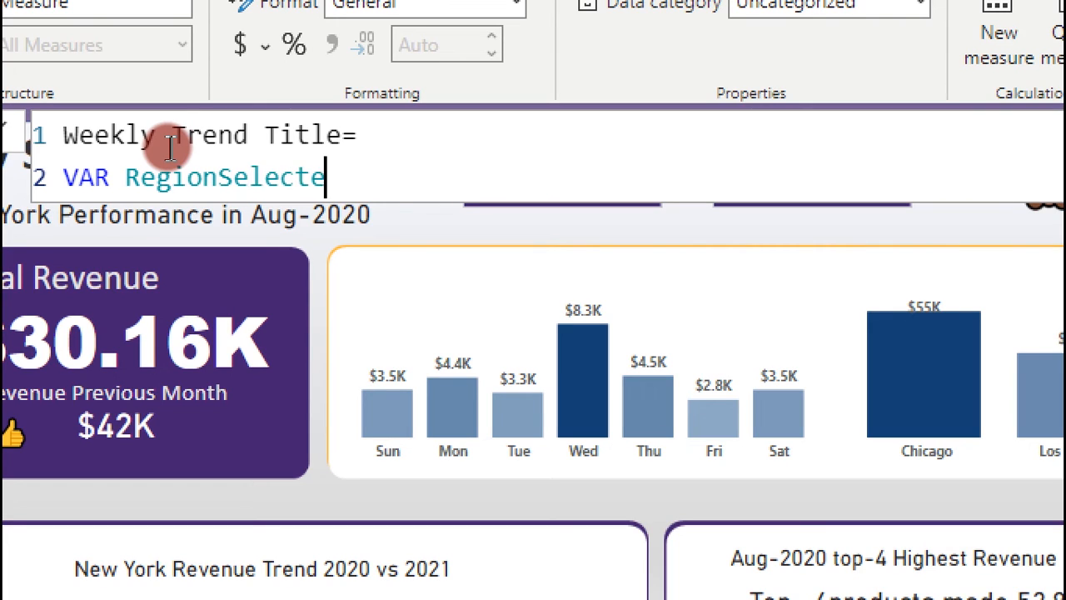
type("d=")
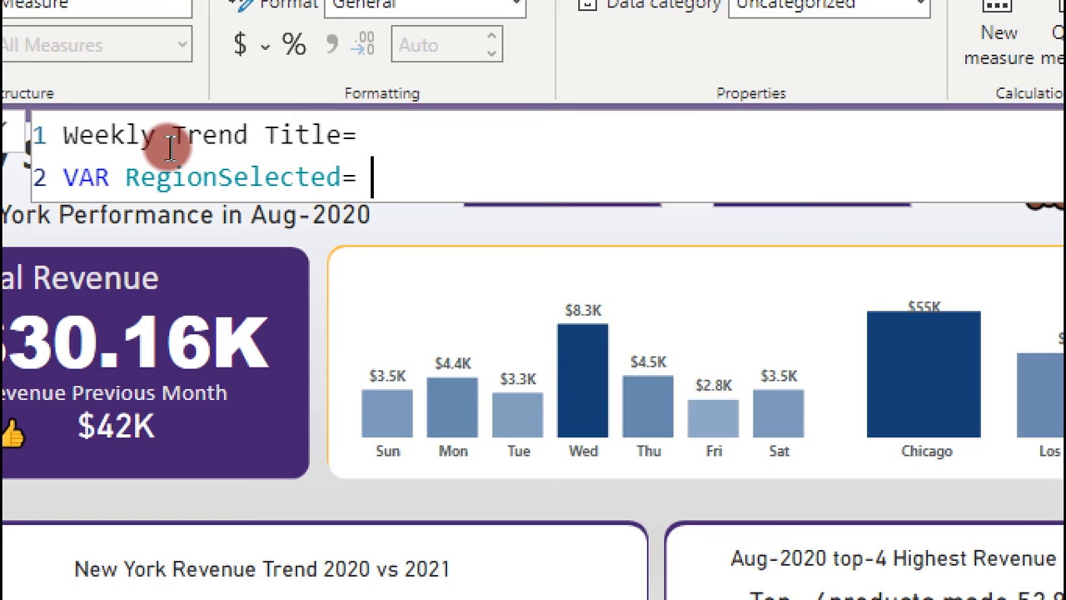
key("shift+Return")
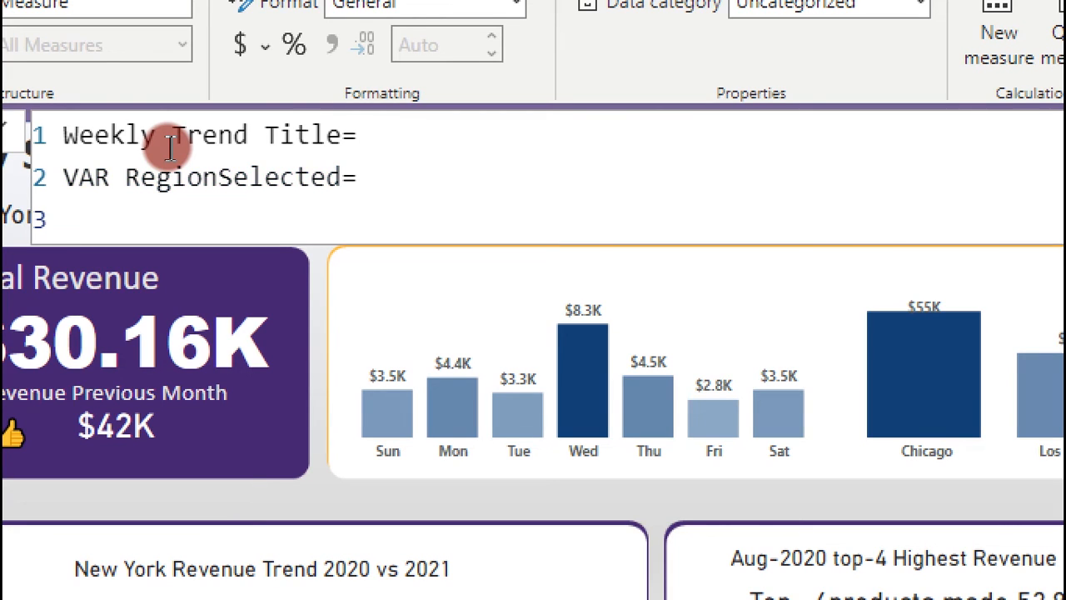
Step: Assign SELECTEDVALUE('Region Lookup'[Region]) to the RegionSelected variable and start a new line
type("Sel")
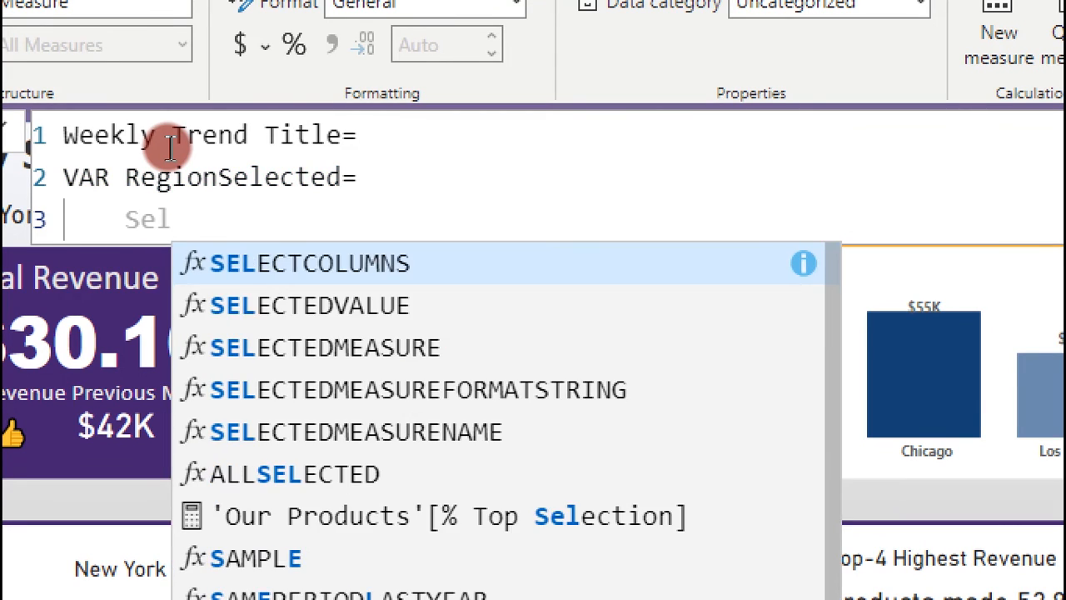
key("Down")
key("Tab")
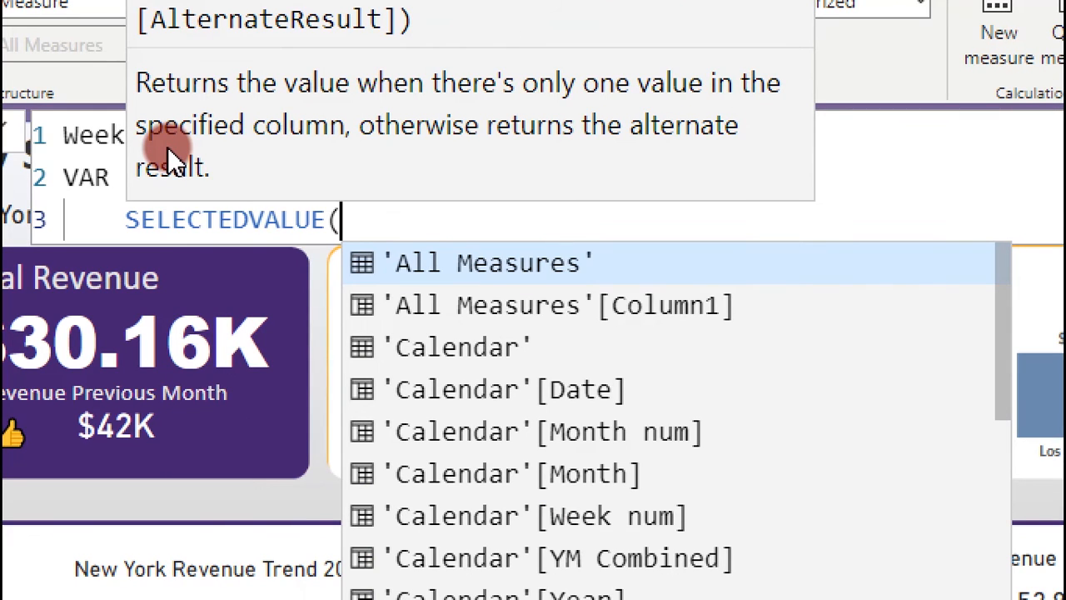
type("re")
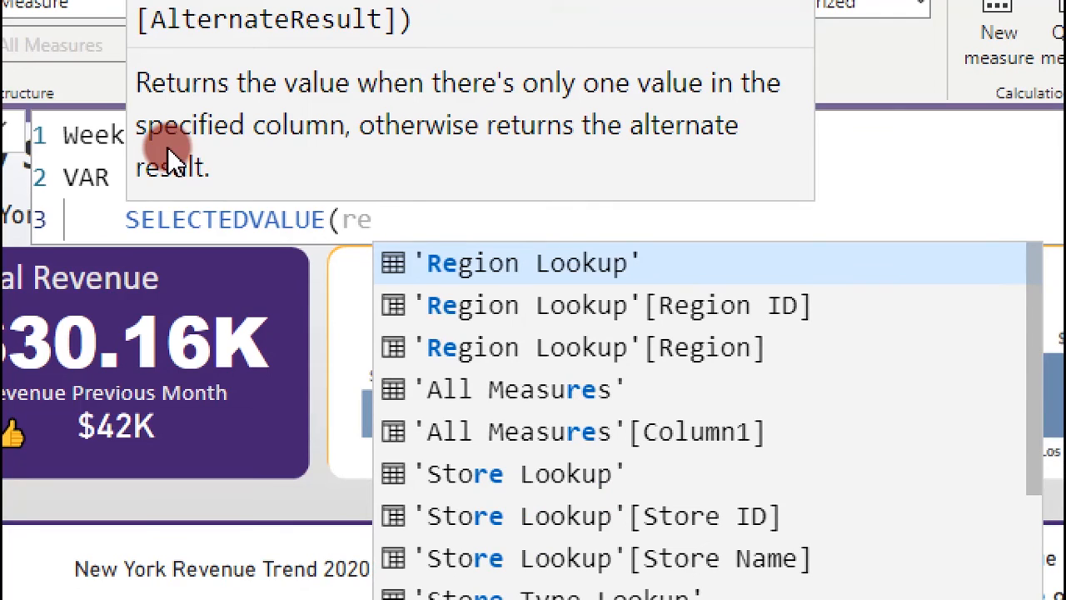
left_click(691, 354)
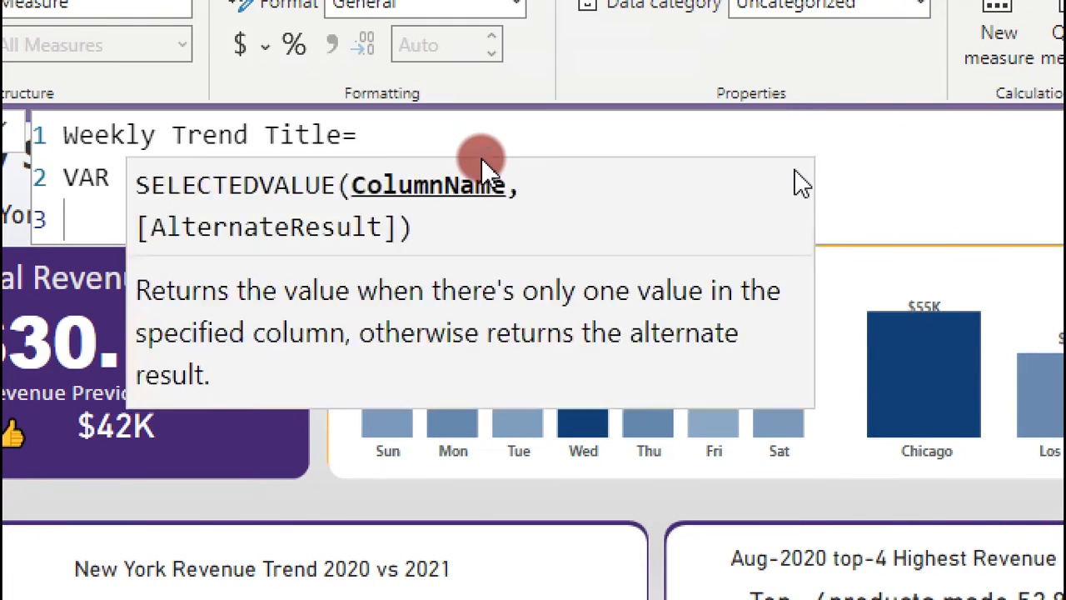
type(")")
key("shift+Return")
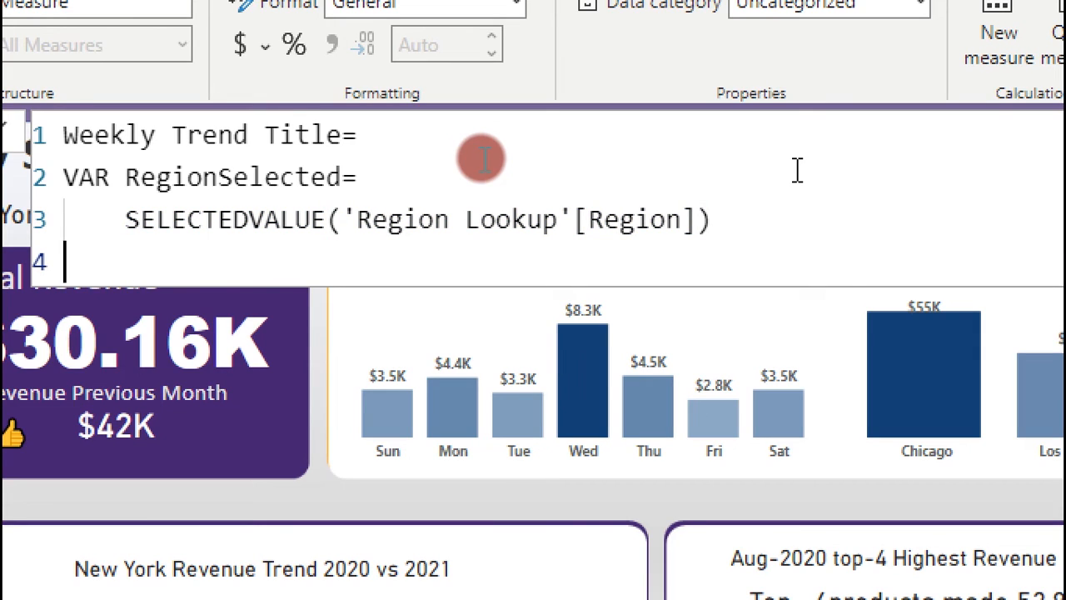
Step: Declare a second variable named MonthSelected, with its value on a new line
type("VAR")
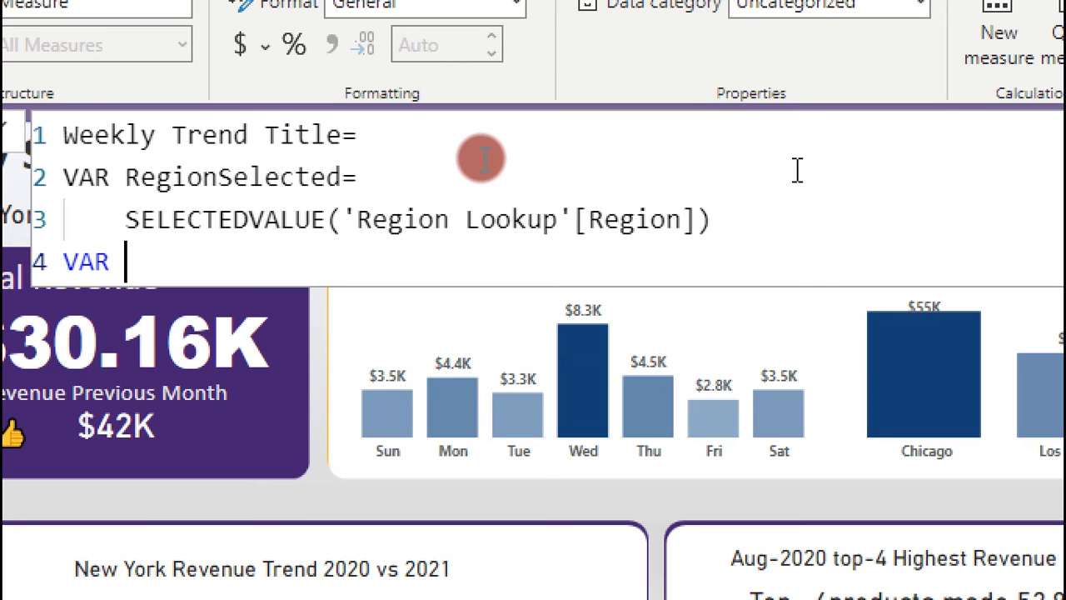
type(" MonthSe")
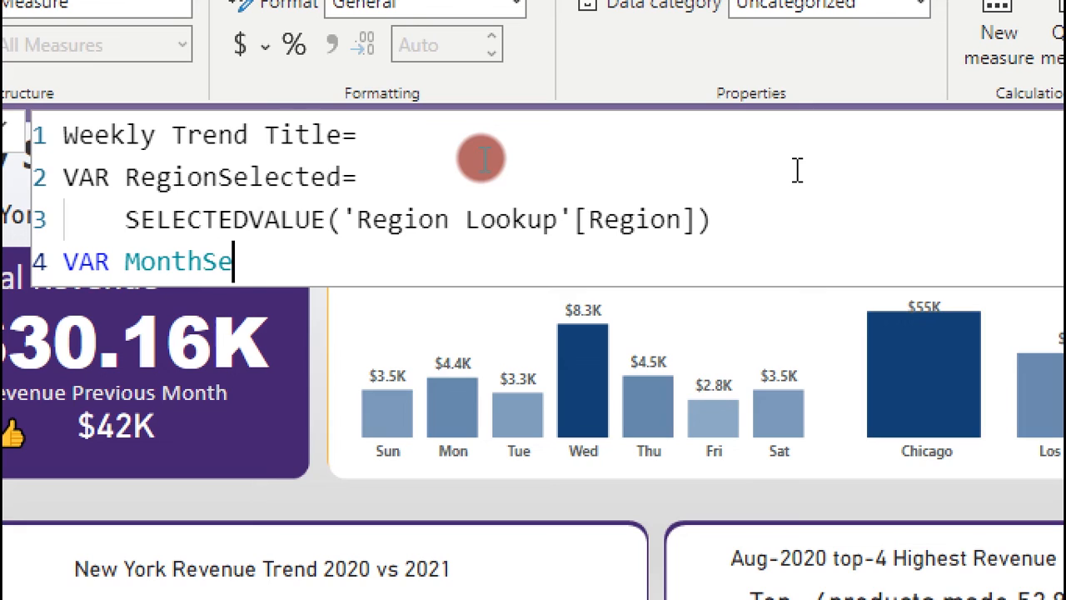
type("lected")
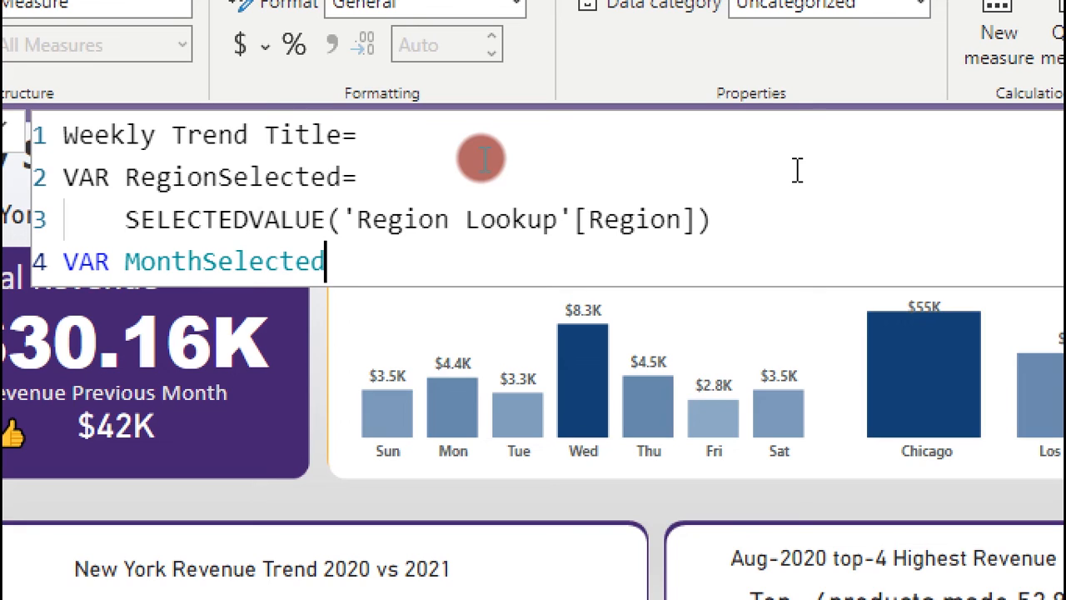
type("=")
key("shift+Return")
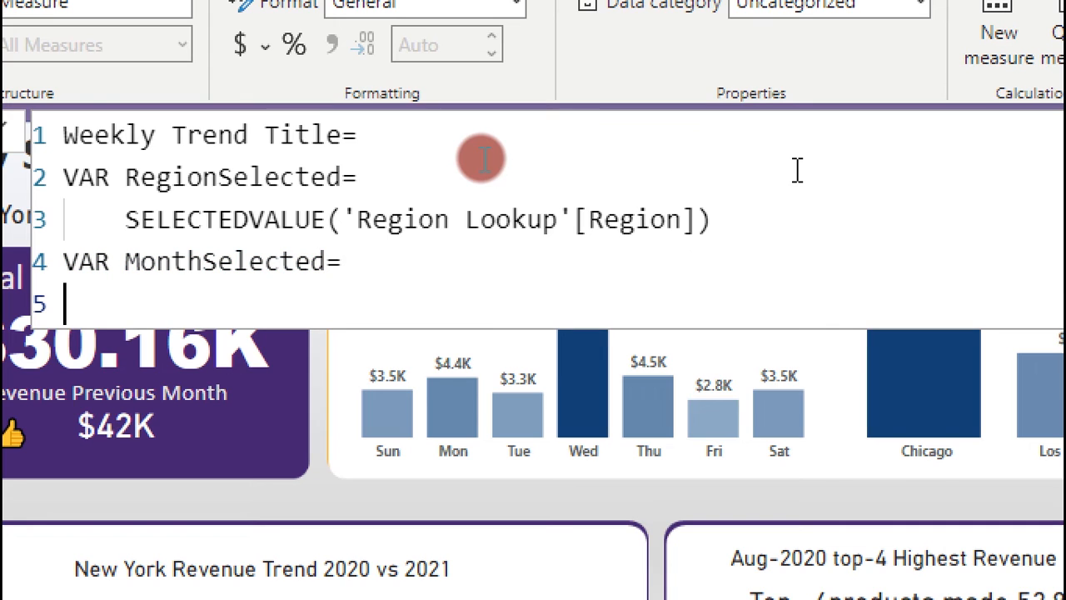
Step: Assign SELECTEDVALUE('Calendar'[YM Combined]) to the MonthSelected variable and add a RETURN keyword on the following line
key("Tab")
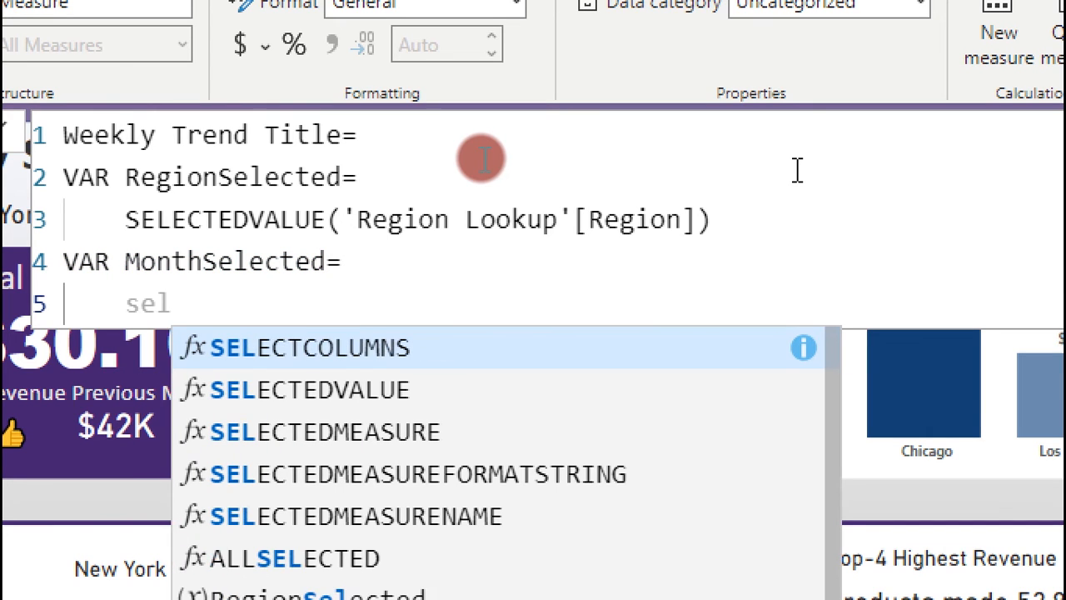
left_click(550, 391)
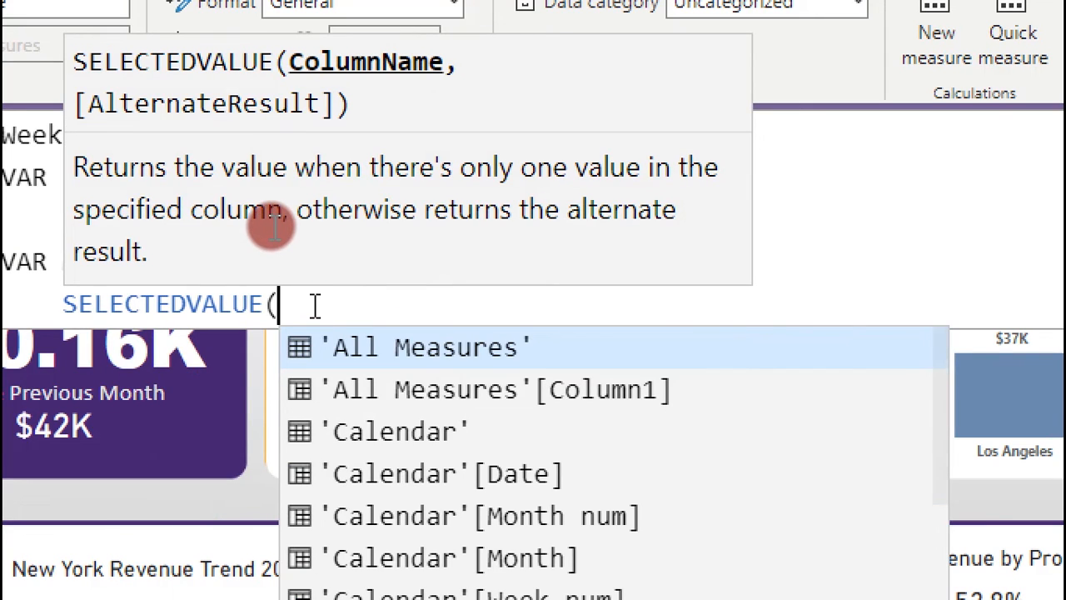
type("mo")
key("BackSpace")
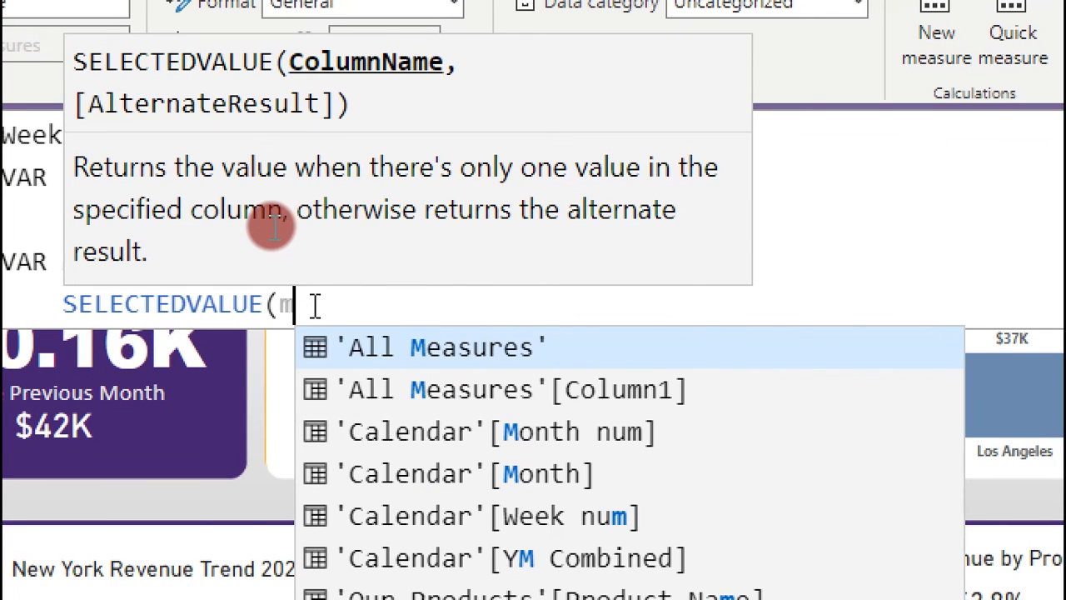
key("BackSpace")
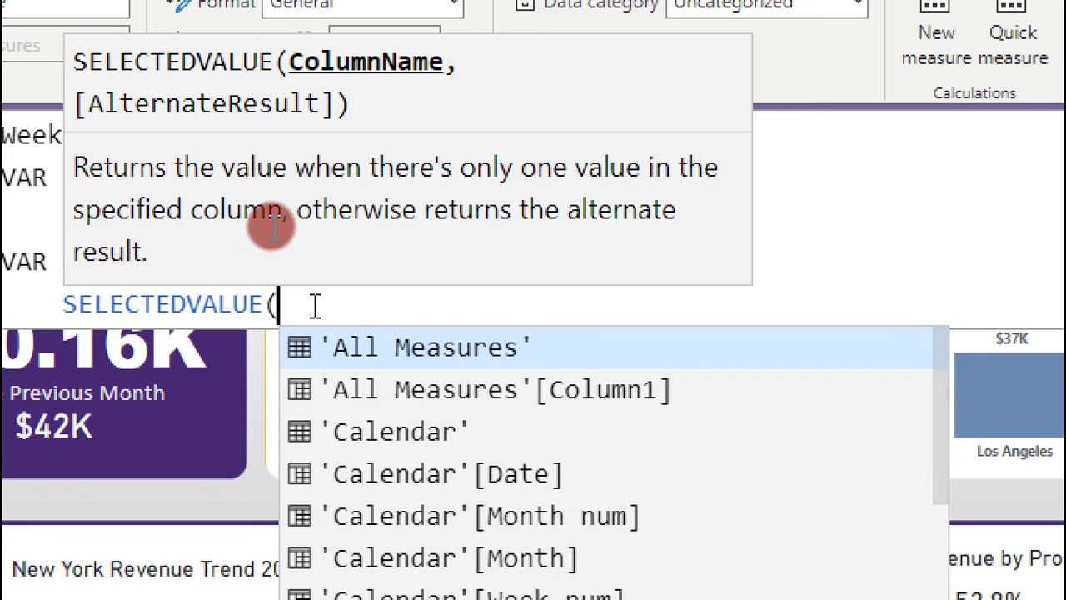
type("cal")
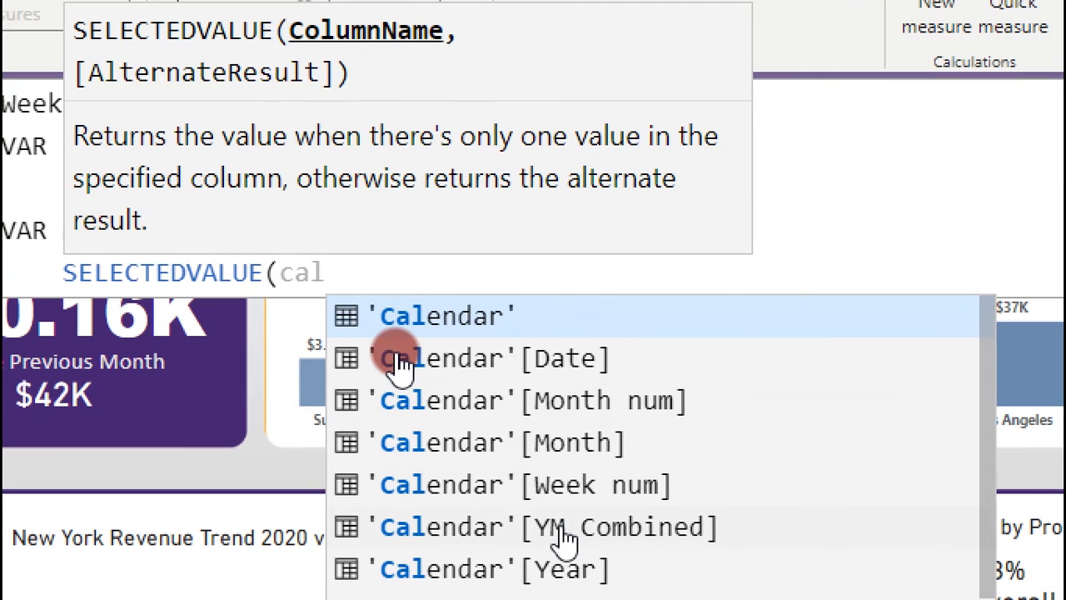
left_click(564, 540)
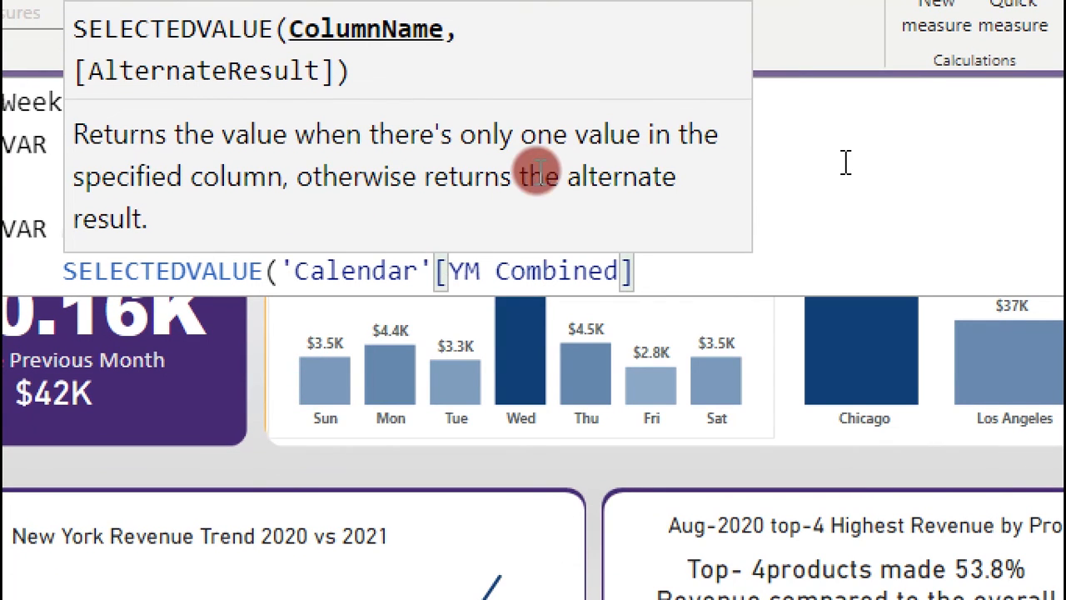
type(")")
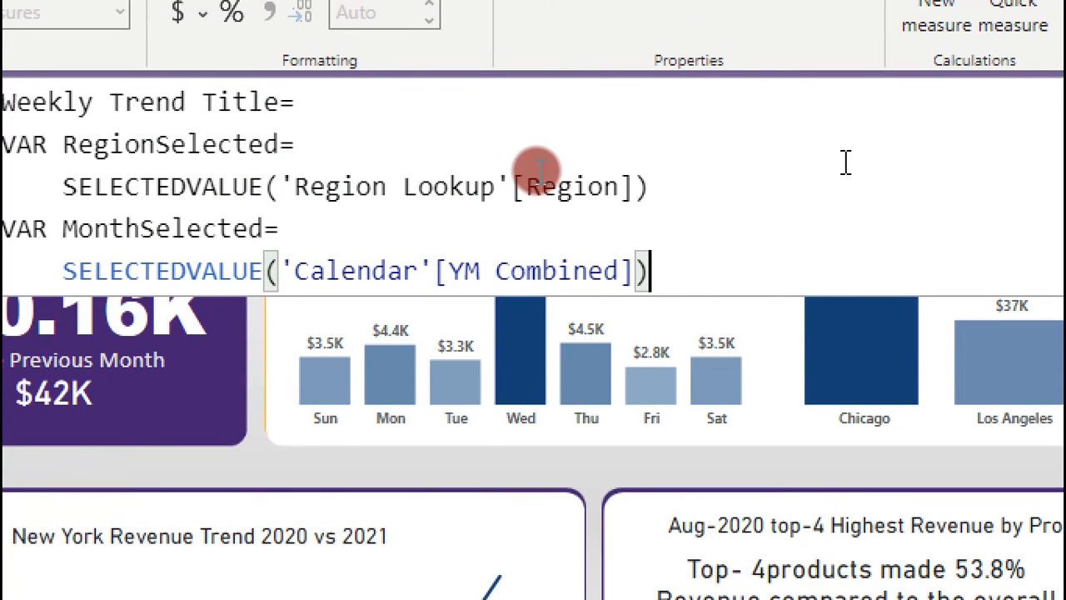
key("shift+Return")
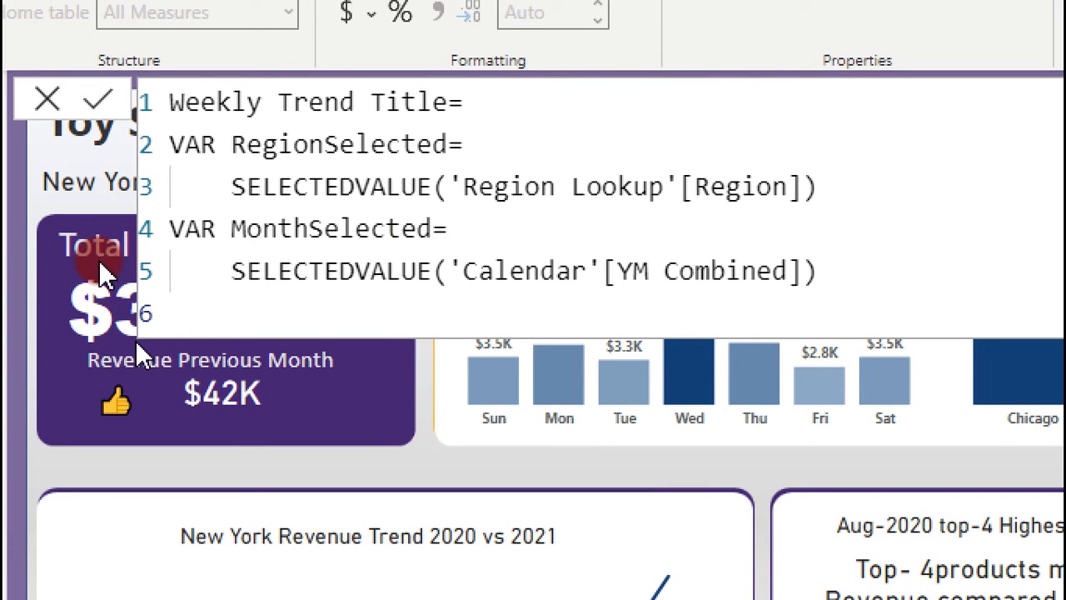
type("RETURN")
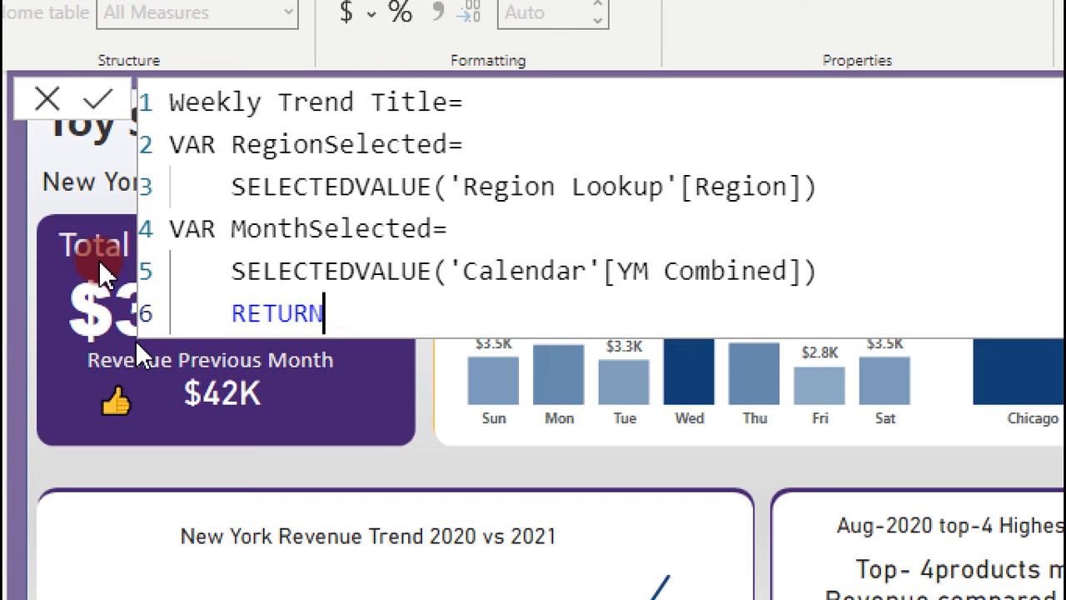
Step: Start the returned expression of the Weekly Trend Title measure with RegionSelected joined to the text " Weekly Revenue view "
key("Return")
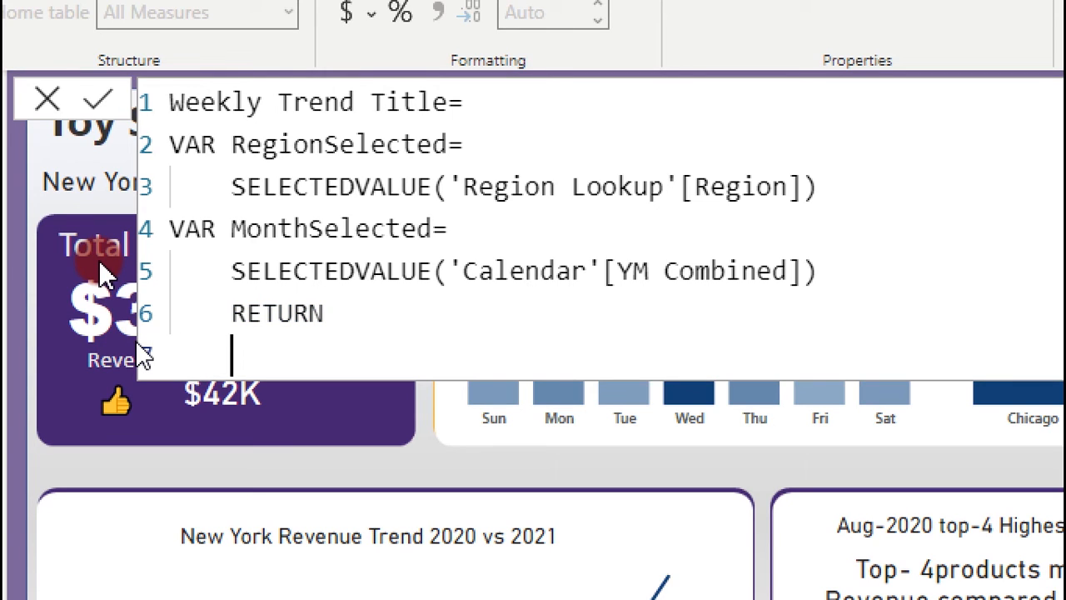
type("regi")
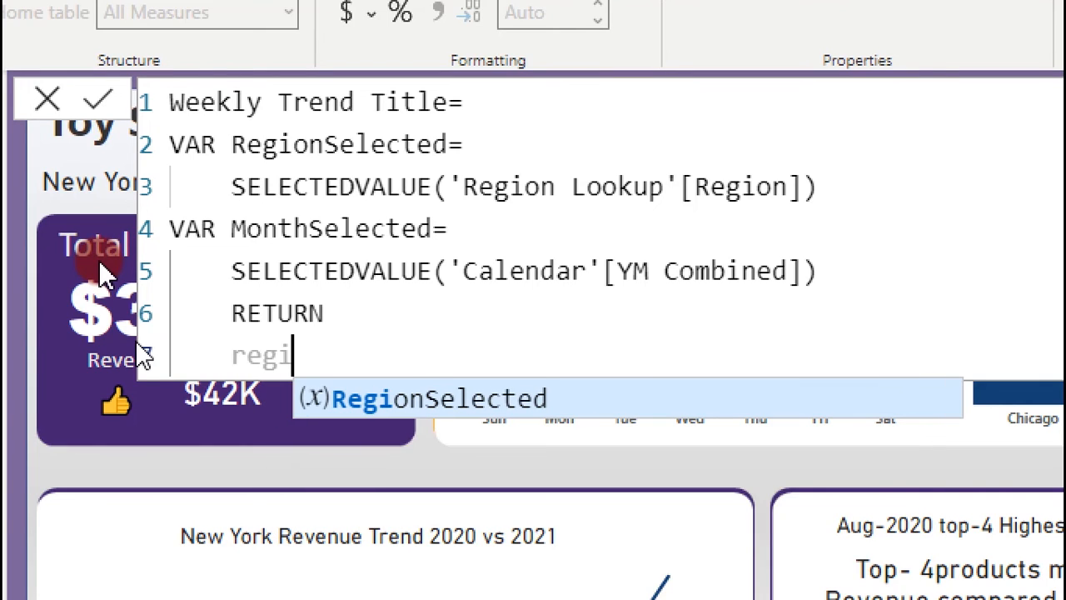
key("Tab")
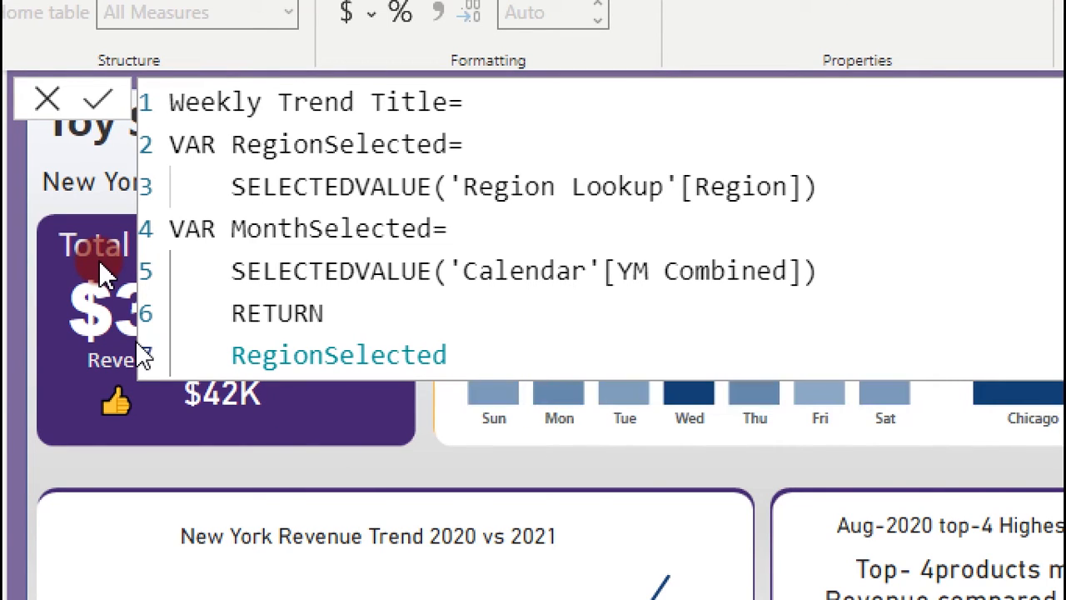
type("&\" Weel")
key("BackSpace")
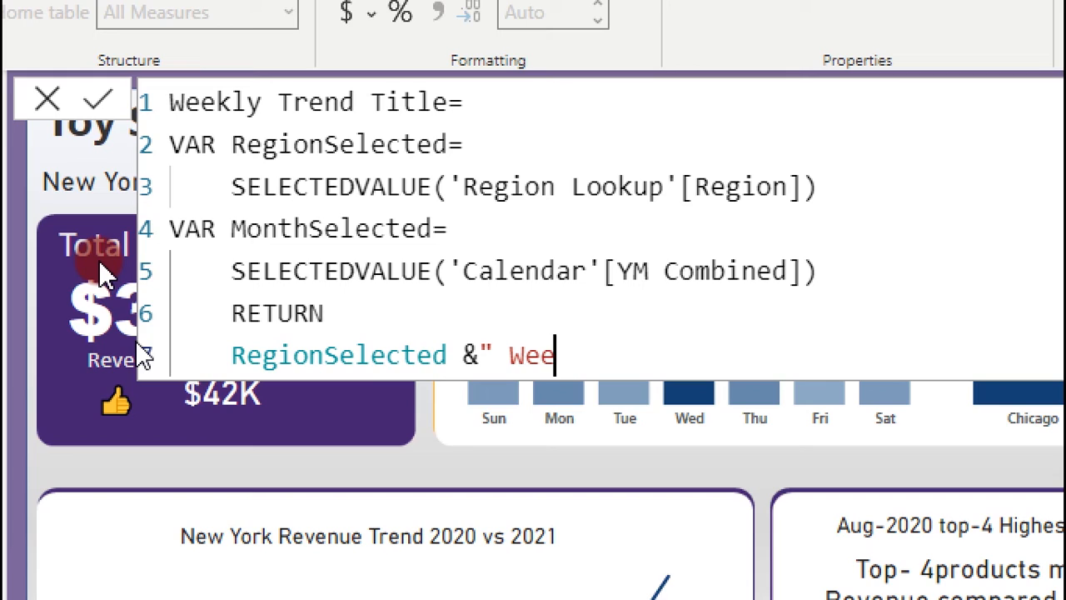
type("kly")
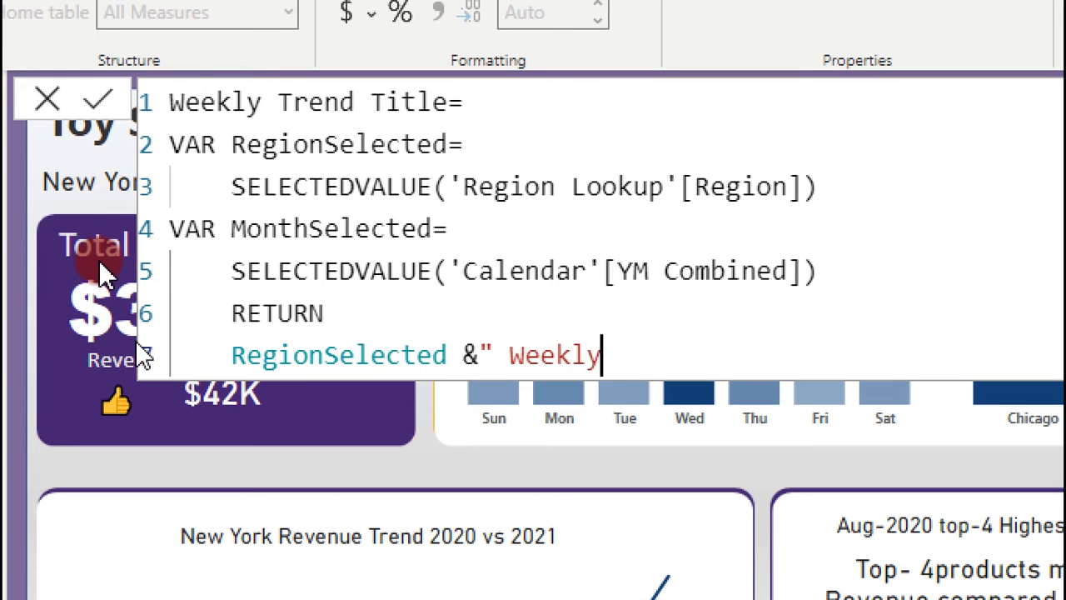
type(" Revenue")
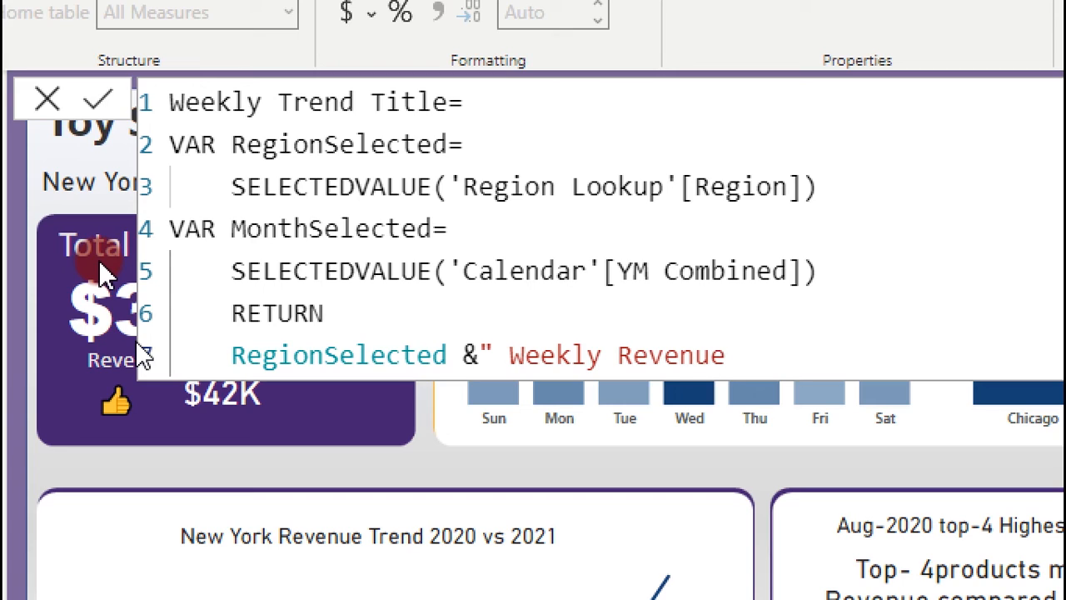
type(" viwe")
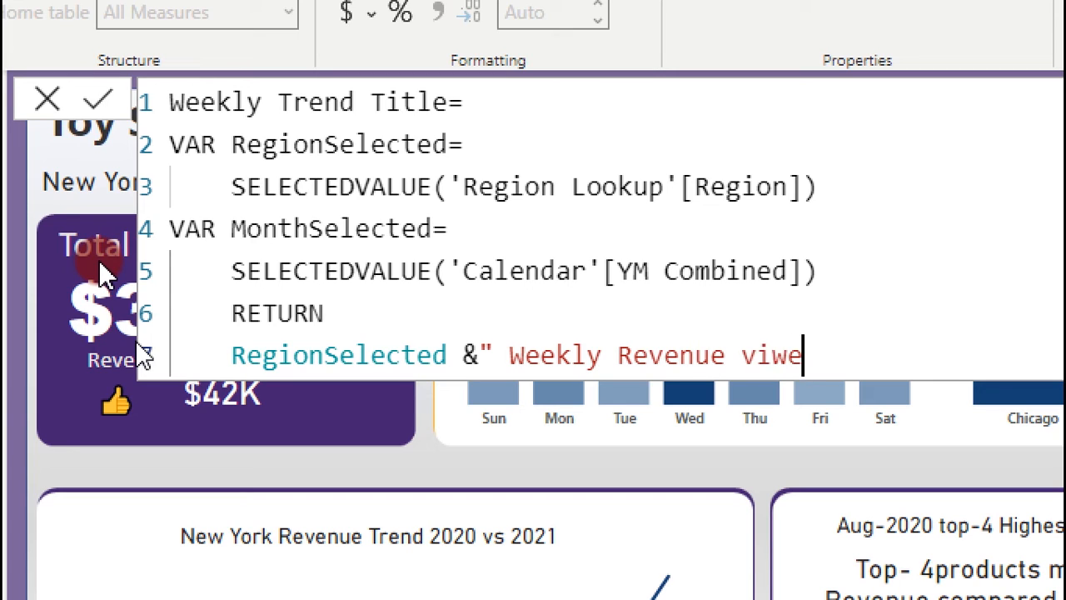
key("BackSpace")
key("BackSpace")
type("ew")
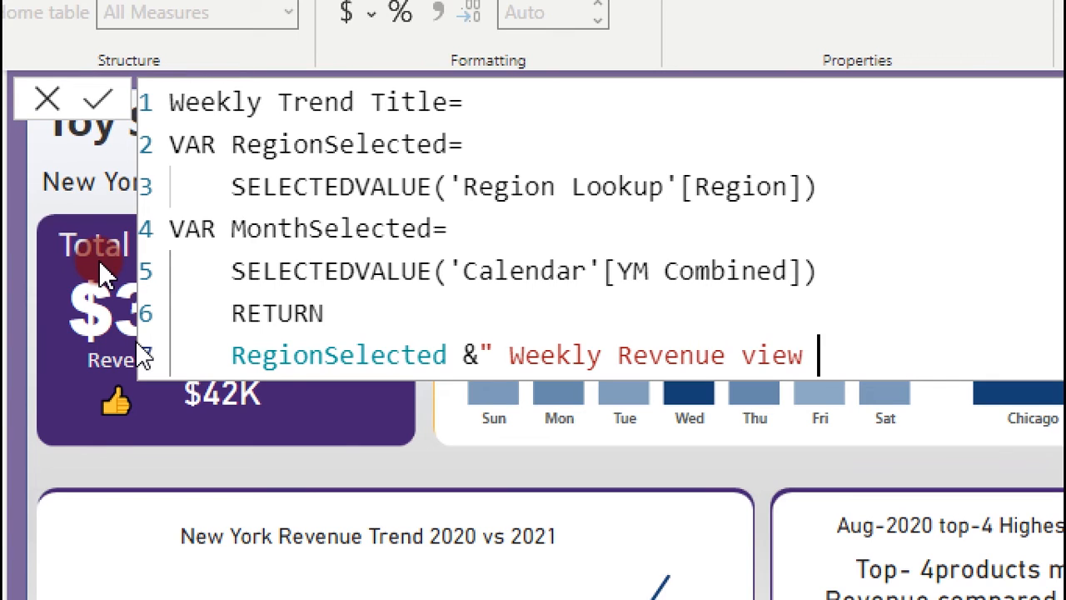
Step: Append the MonthSelected variable to the end of the returned title text and commit the Weekly Trend Title measure
type(" \"&")
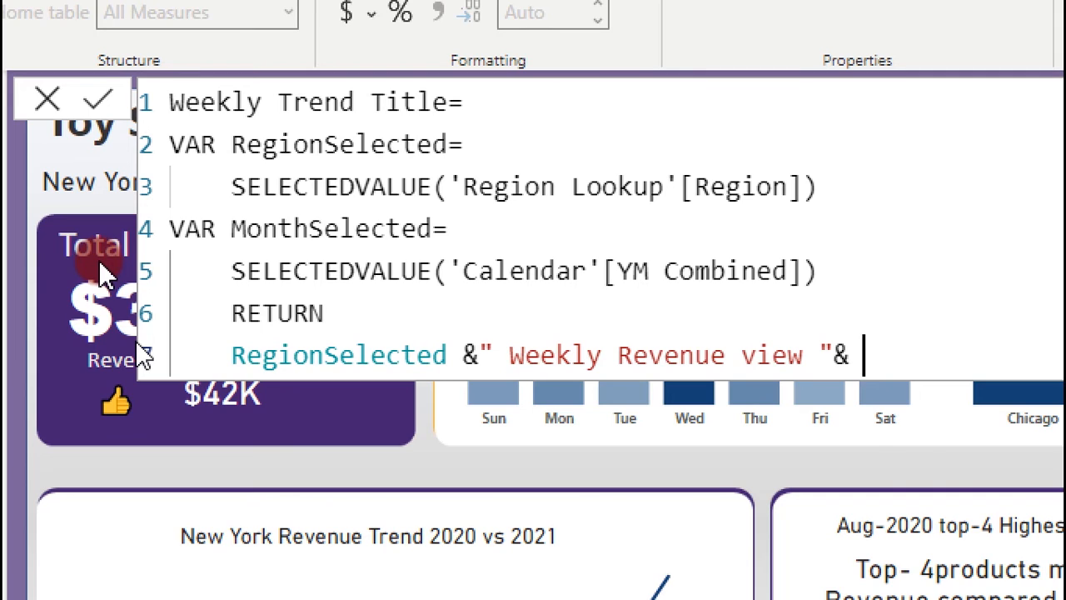
type(" mon")
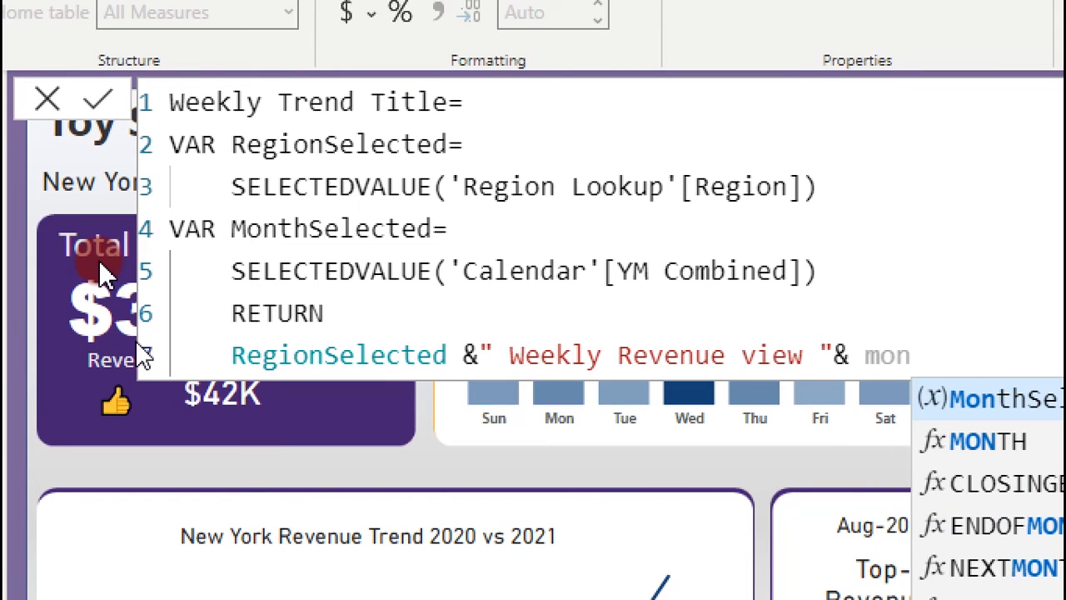
left_click(1060, 407)
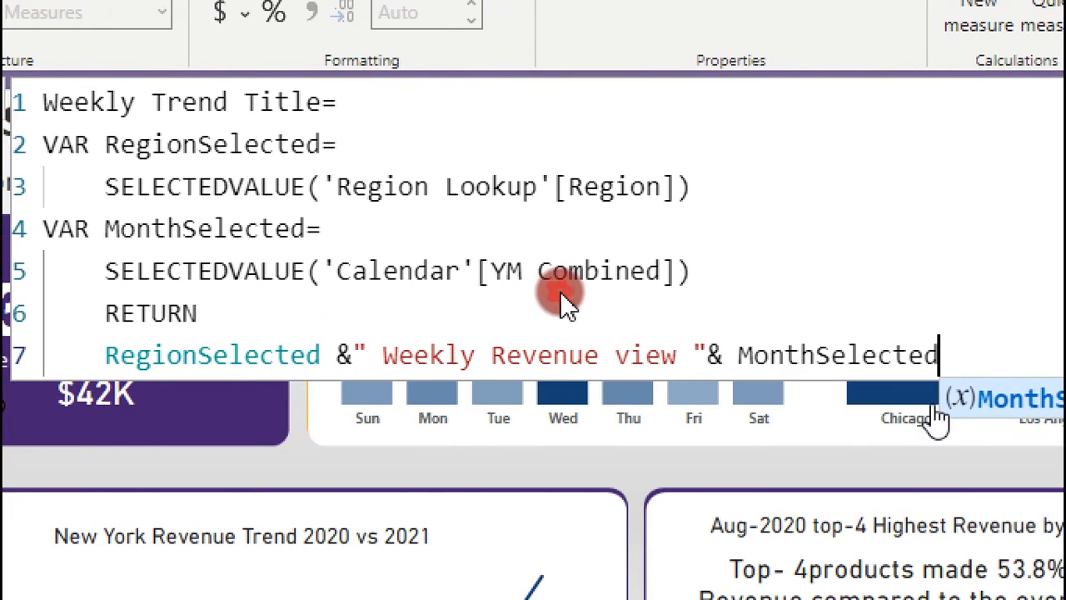
key("Return")
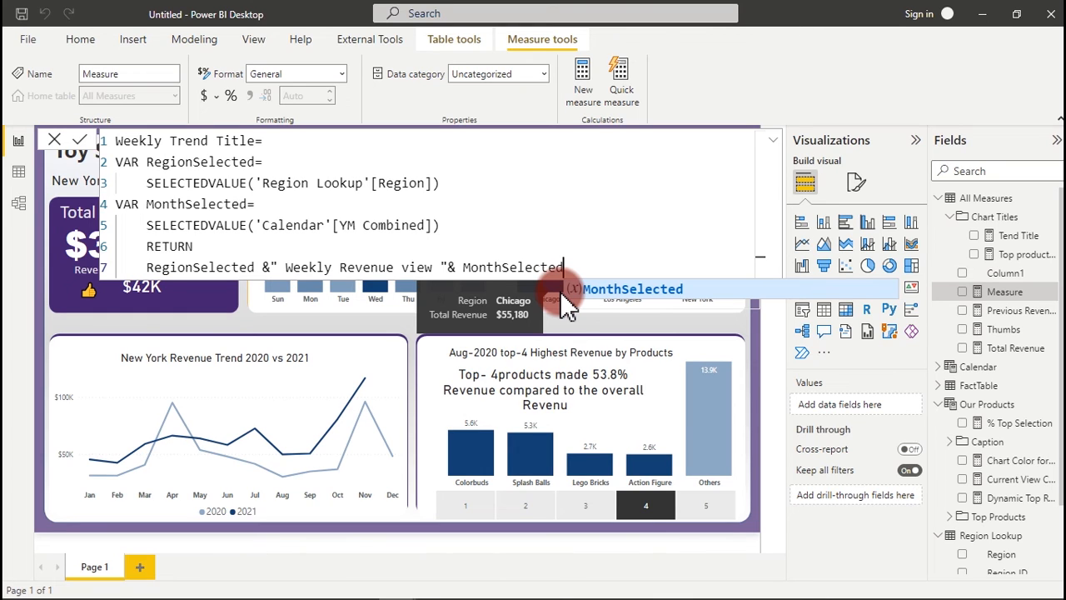
left_click(514, 267)
key("Return")
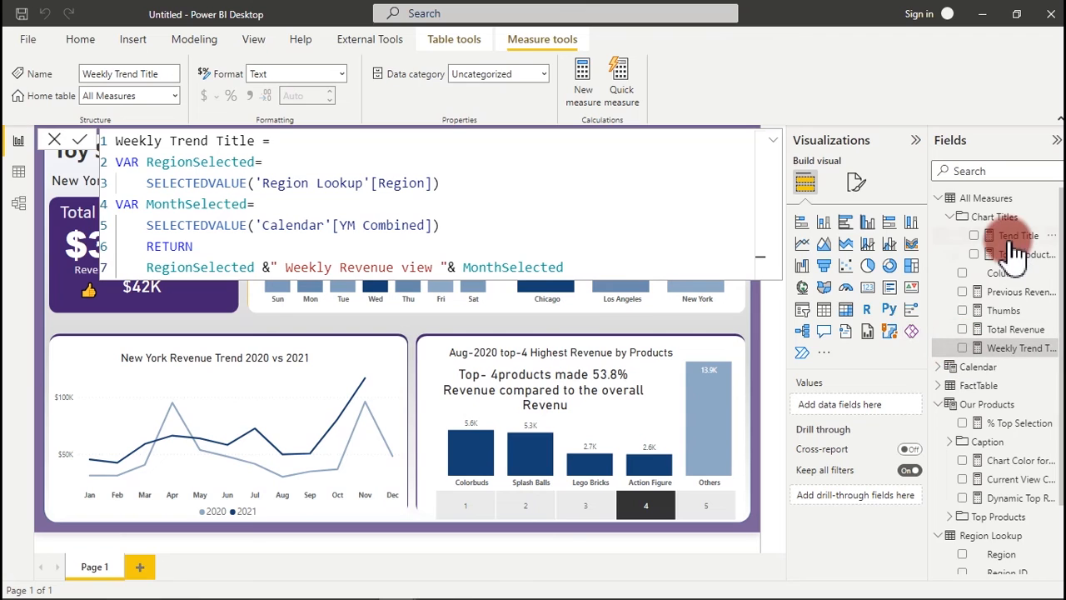
left_click(649, 322)
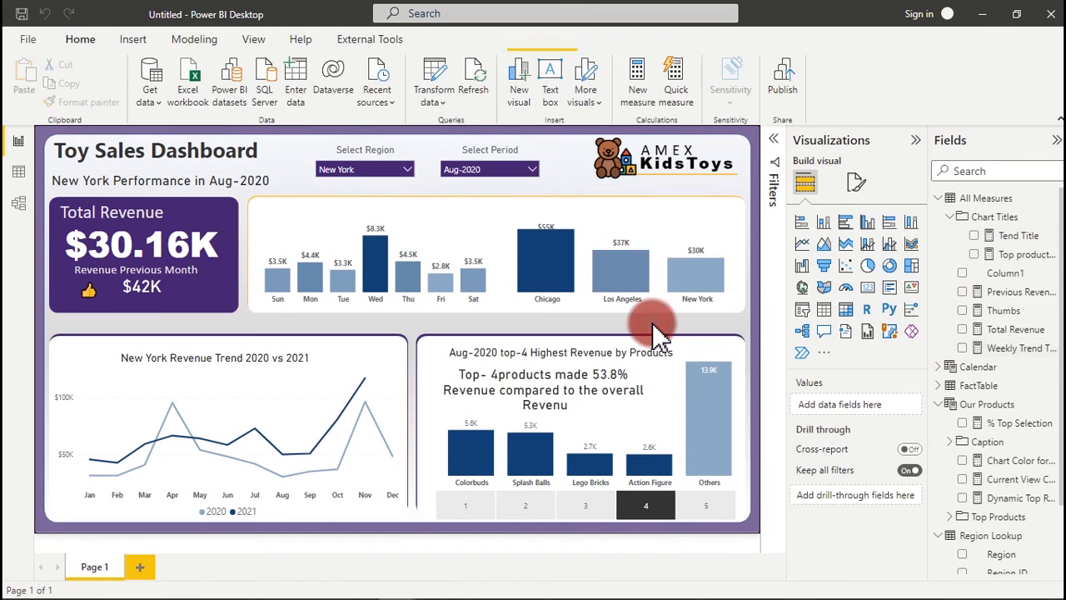
Step: Duplicate the revenue trend title card and place the copy above the weekday revenue chart
left_click(270, 358)
key("ctrl+c")
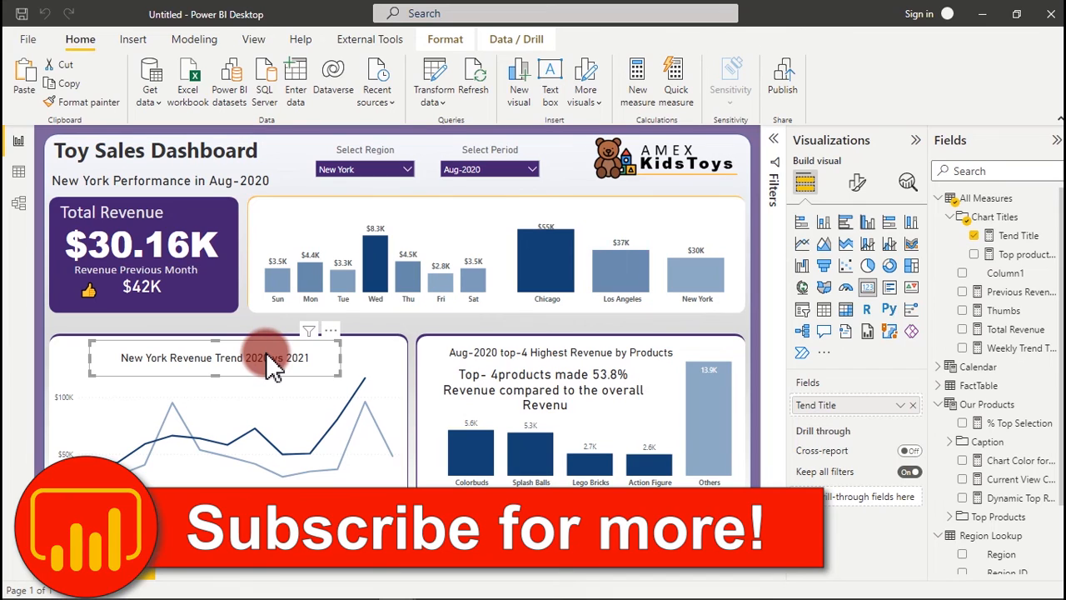
key("ctrl+v")
left_click_drag(263, 365, 403, 234)
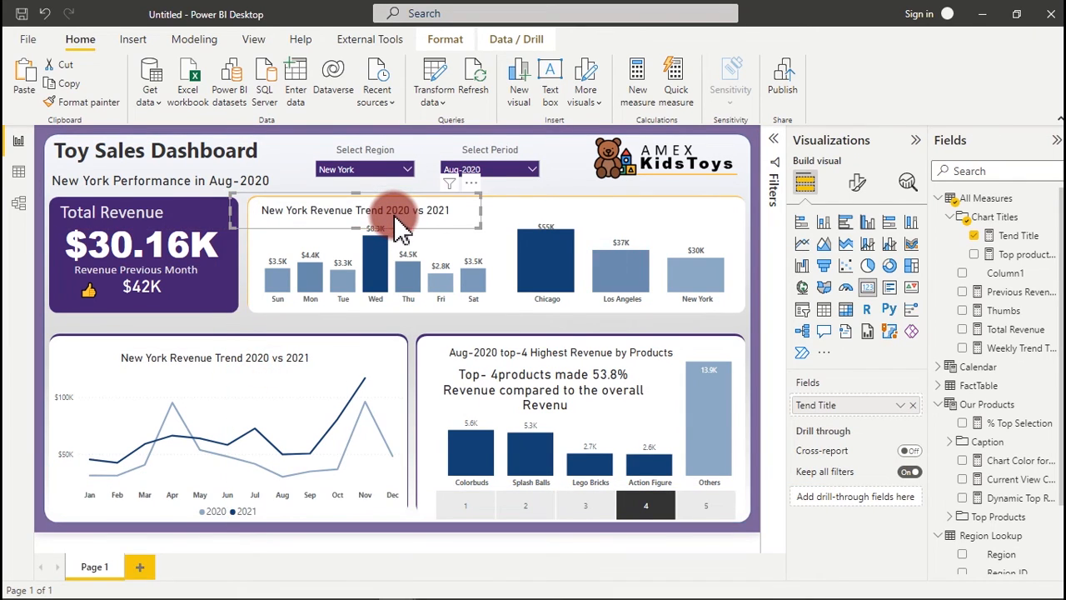
Step: Replace the copied card's Tend Title field with Weekly Trend Title and align the card over the weekday chart
left_click(973, 236)
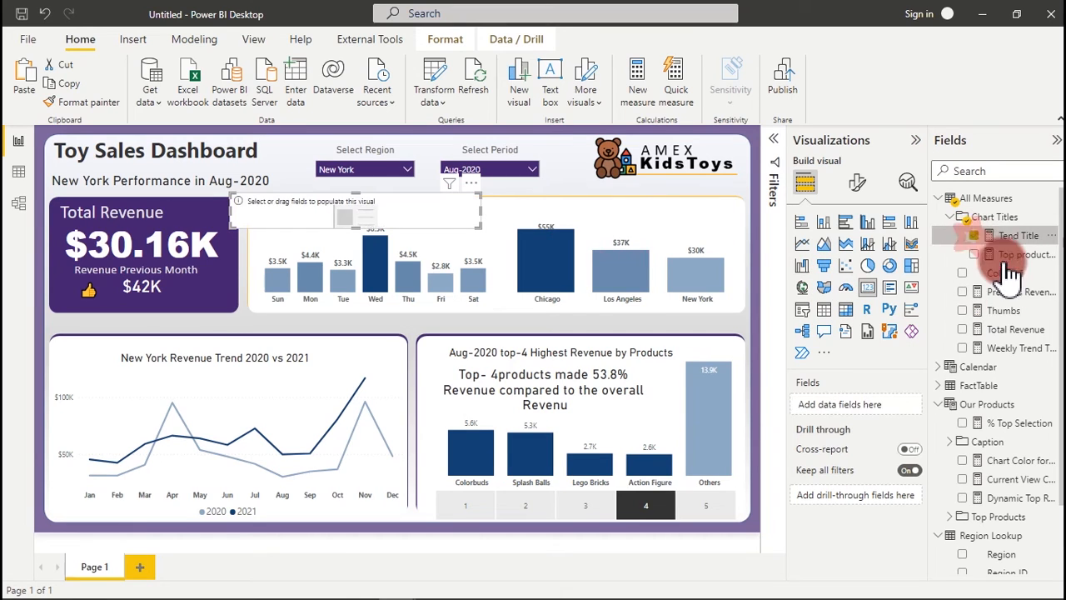
left_click(965, 349)
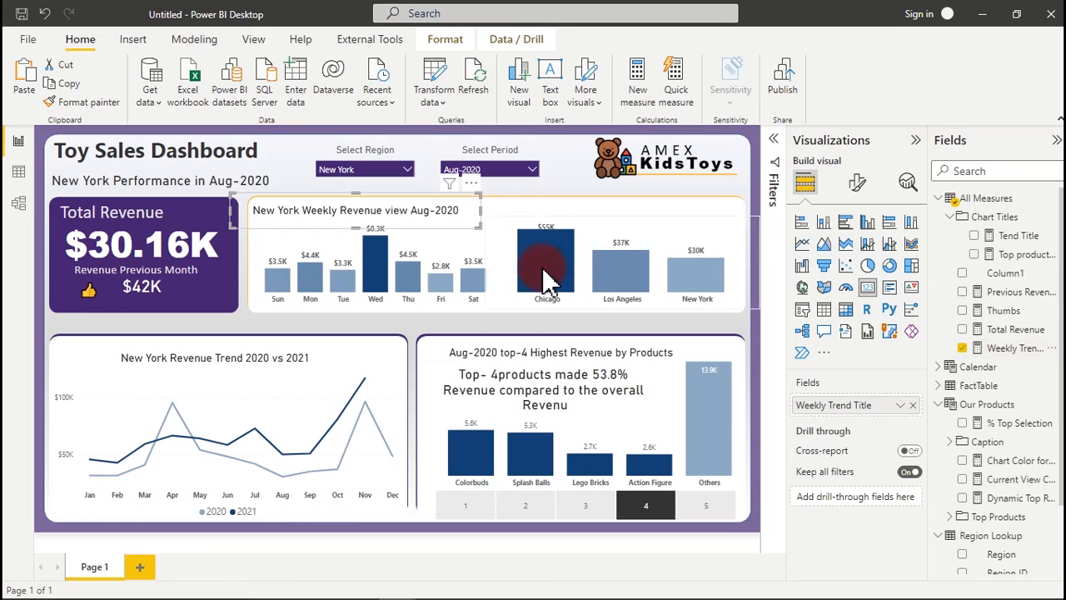
mouse_move(417, 217)
left_mouse_down()
mouse_move(409, 209)
mouse_move(434, 223)
mouse_move(425, 210)
left_mouse_up()
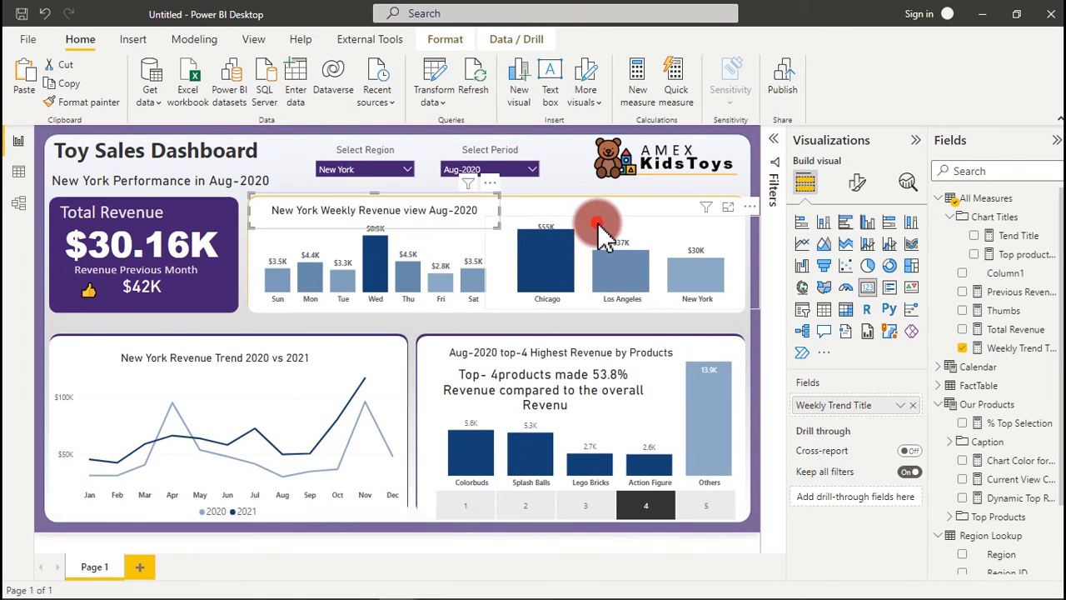
Step: Narrow the regional revenue chart from its left edge and place a copy of the weekly title card above it
left_click(604, 237)
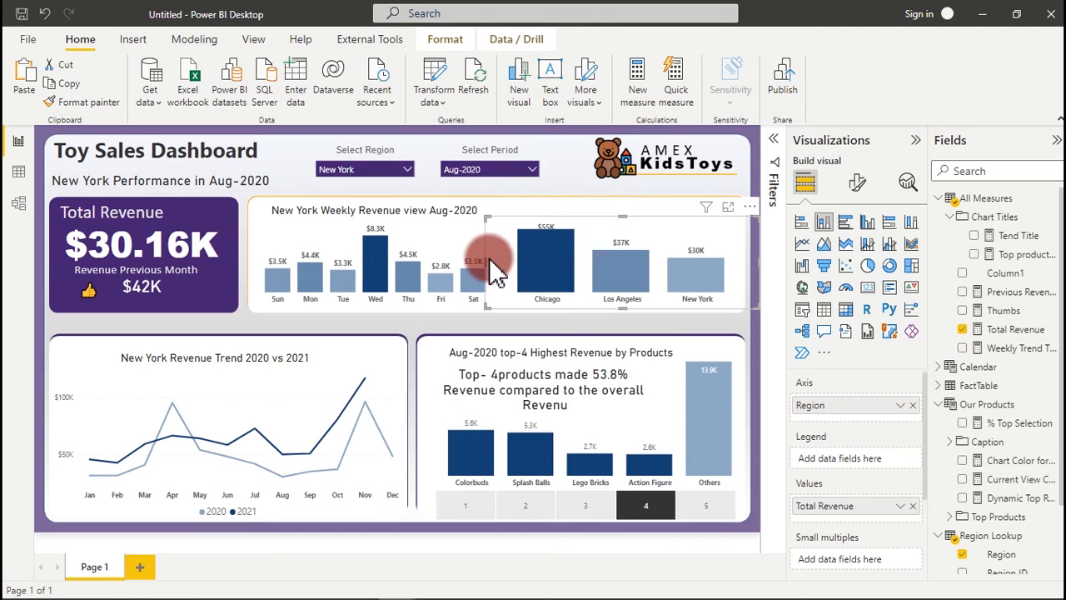
left_click_drag(485, 262, 499, 265)
left_click(414, 221)
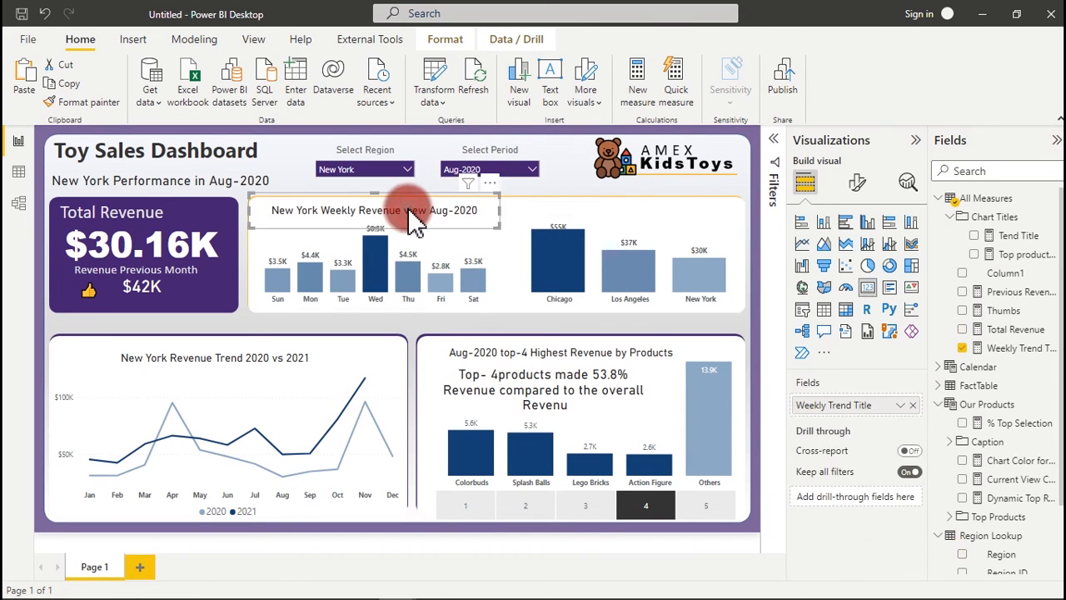
key("ctrl+v")
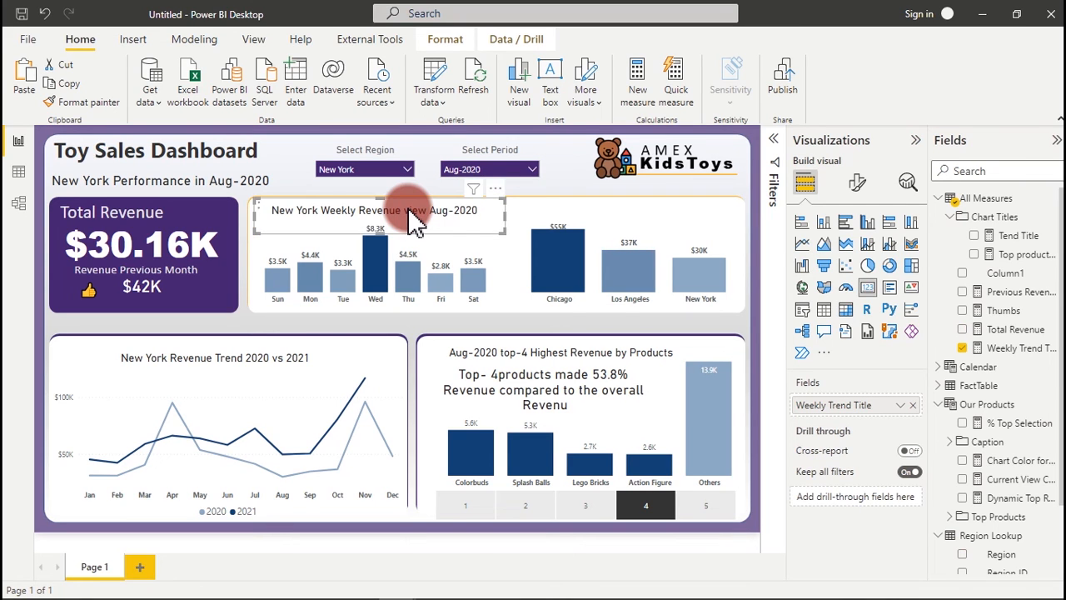
left_click_drag(414, 219, 651, 207)
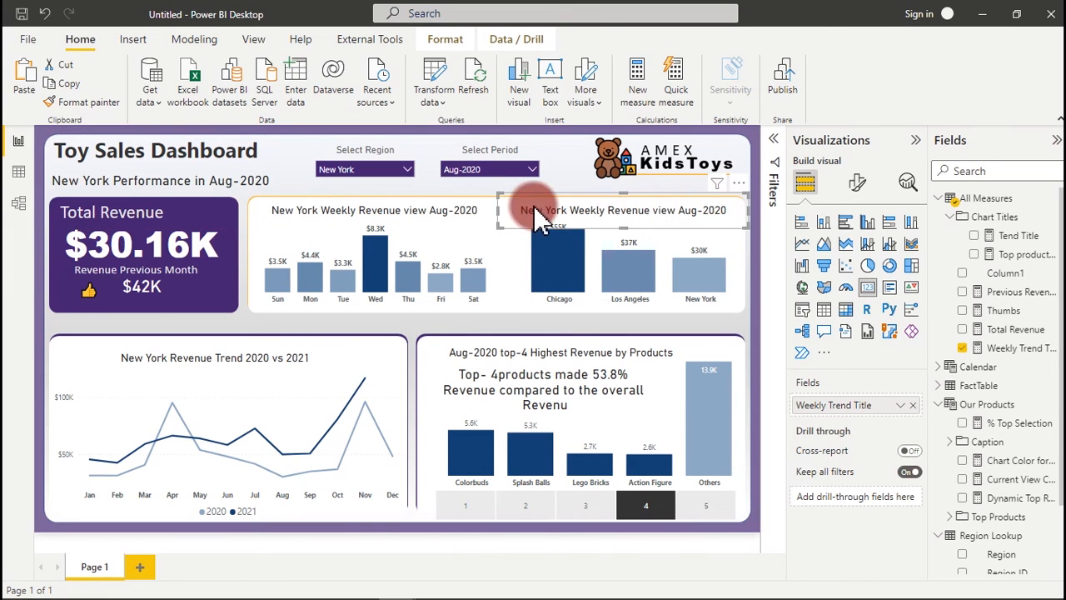
Step: Create a Regional Title measure from the Weekly Trend Title formula, returning MonthSelected &" Regional Revenue Performance ", and show it on the region chart's title card
left_click(1023, 350)
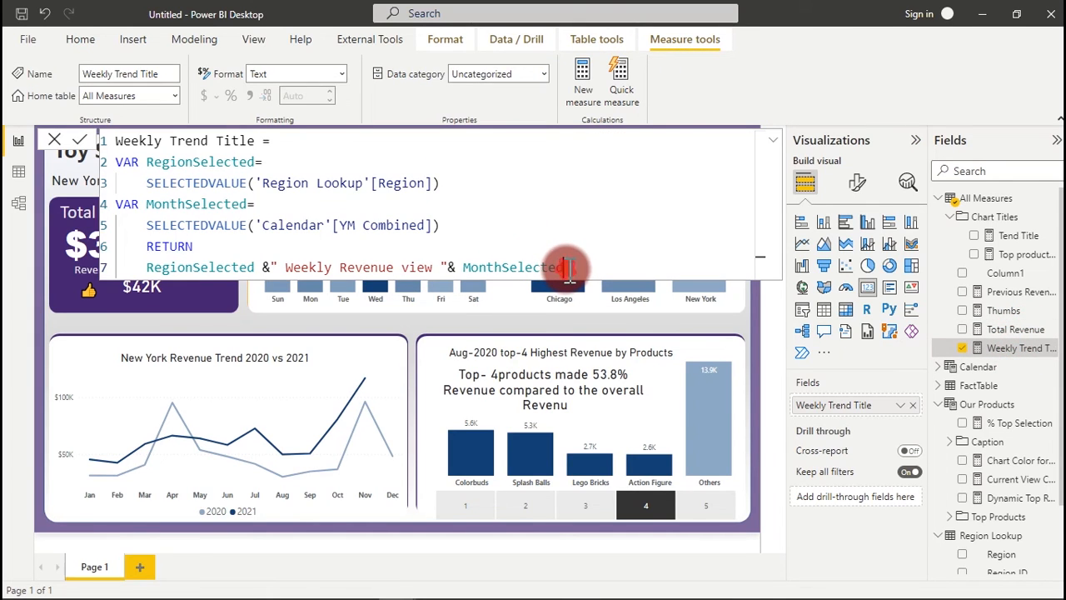
key("ctrl+a")
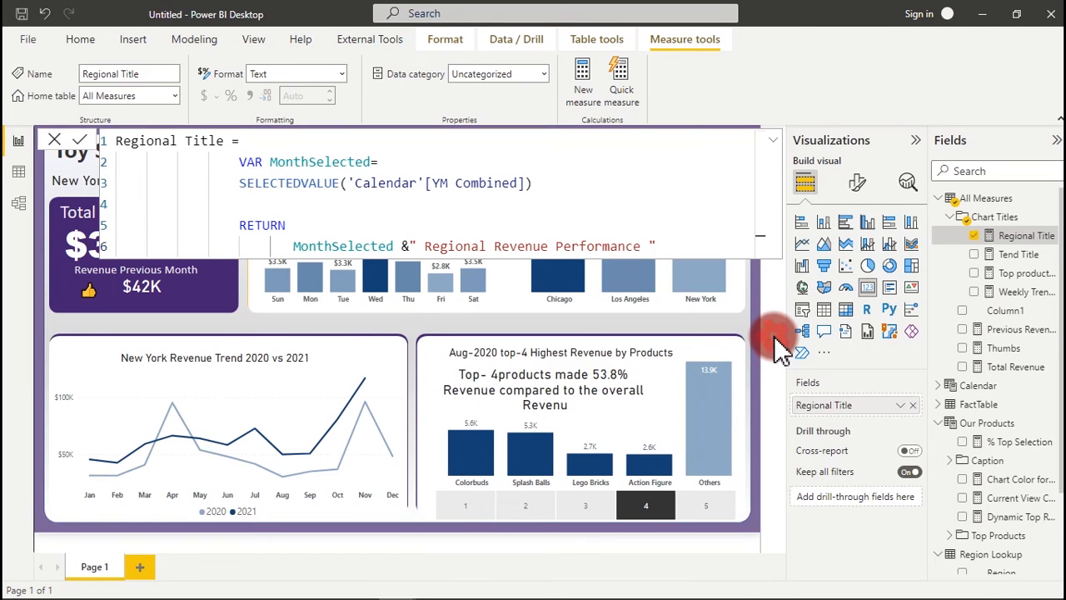
left_click(699, 321)
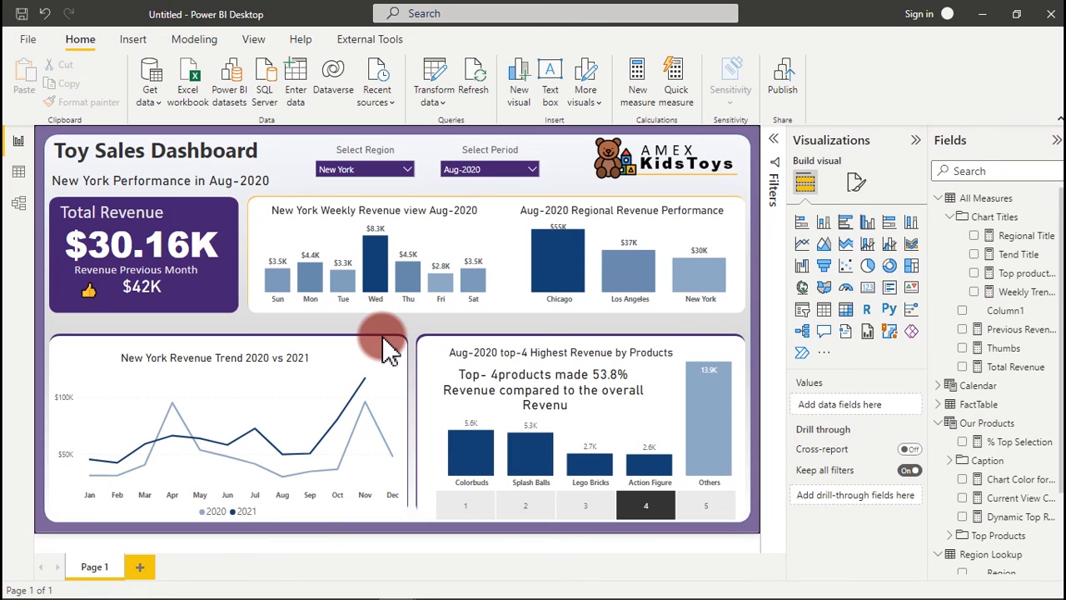
Step: Lower the top edges of the regional and weekday revenue charts to leave room for their titles
left_click(642, 218)
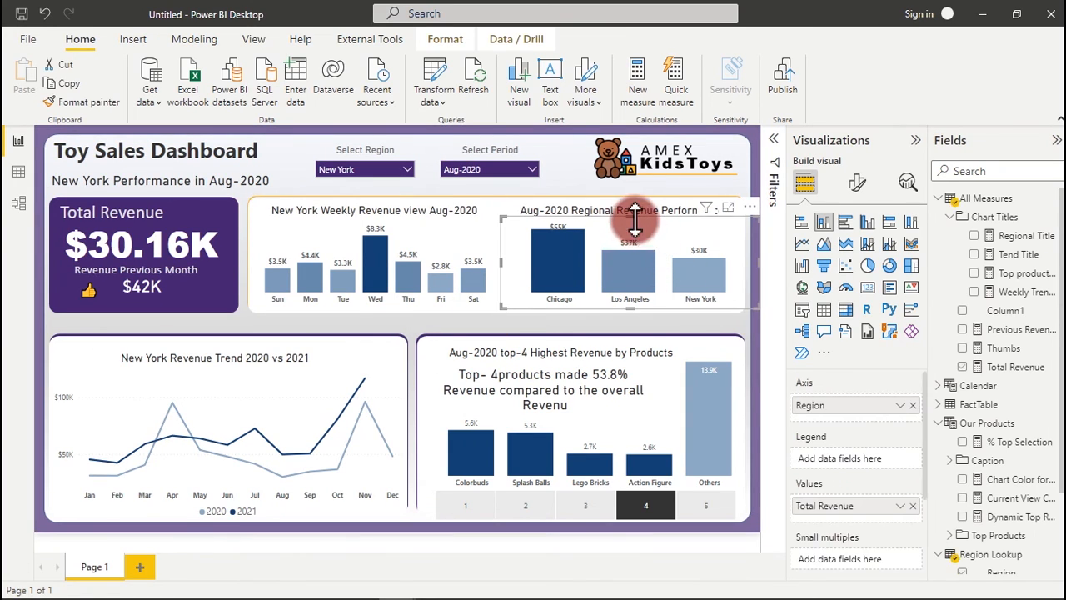
left_click_drag(638, 210, 638, 241)
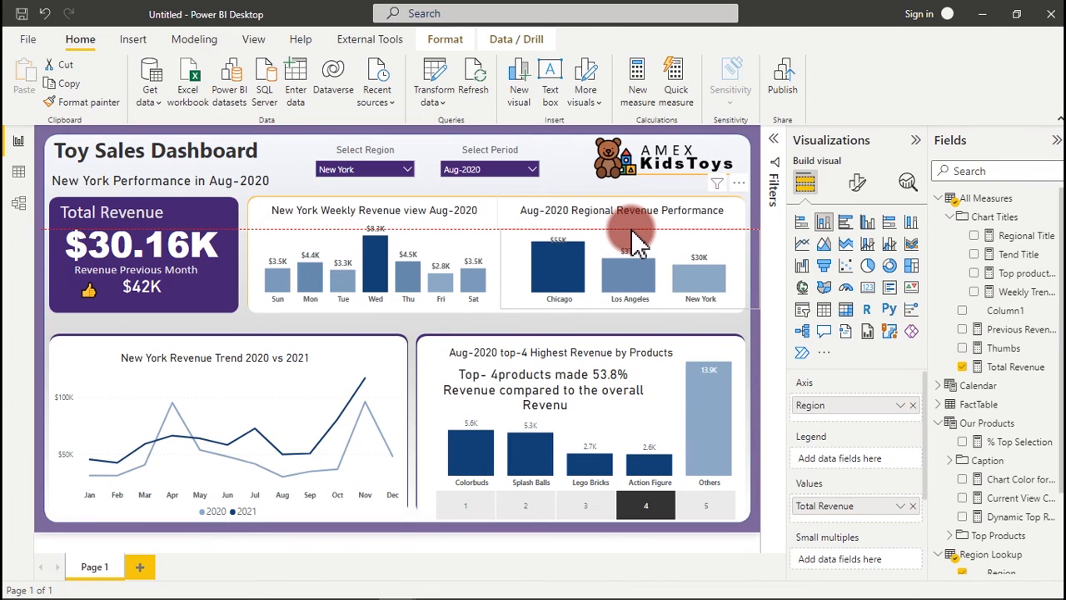
left_click(379, 239)
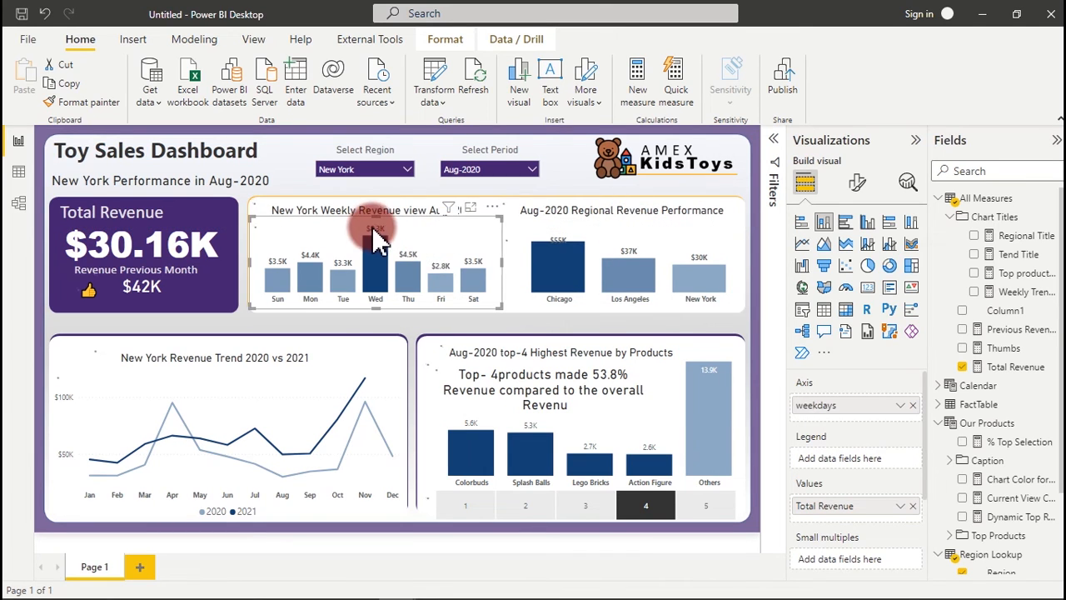
left_click_drag(376, 218, 375, 226)
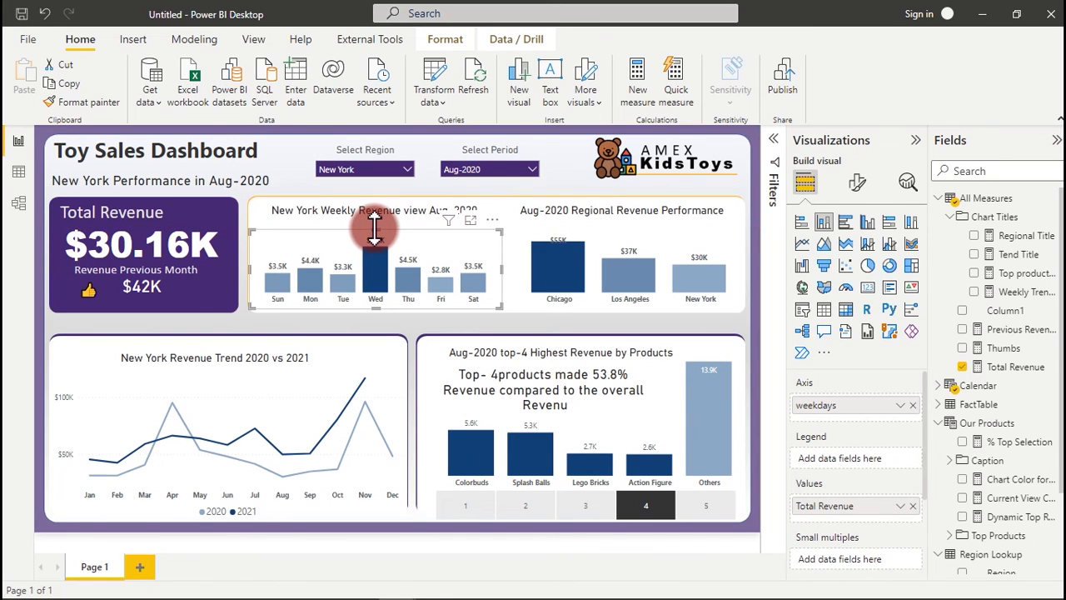
left_click(182, 323)
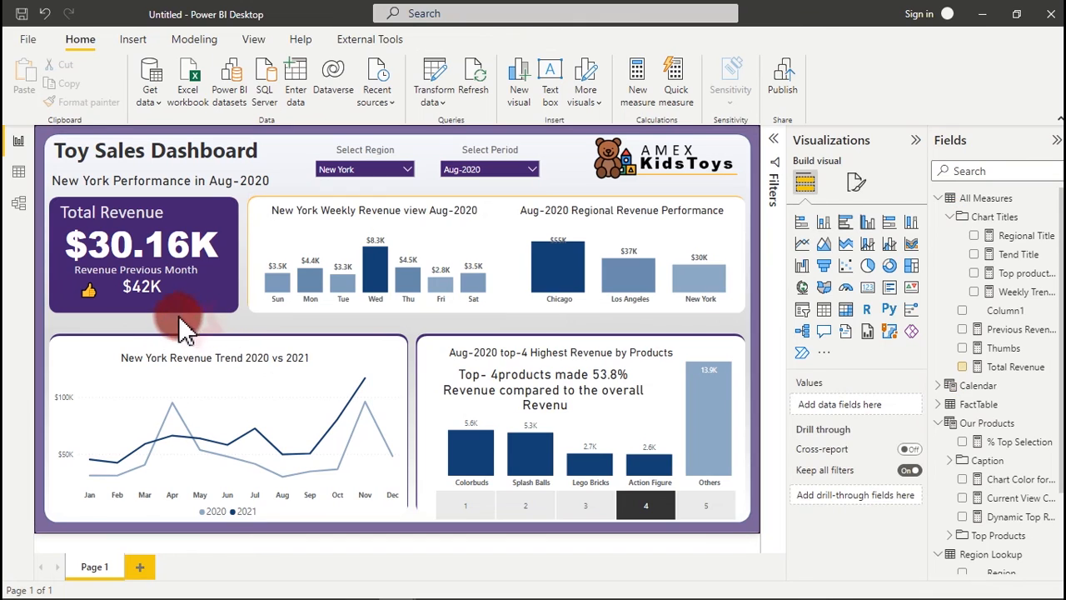
Step: Move the previous month's revenue value slightly down in the purple card and lower its Revenue Previous Month label to sit just above it
left_click(141, 299)
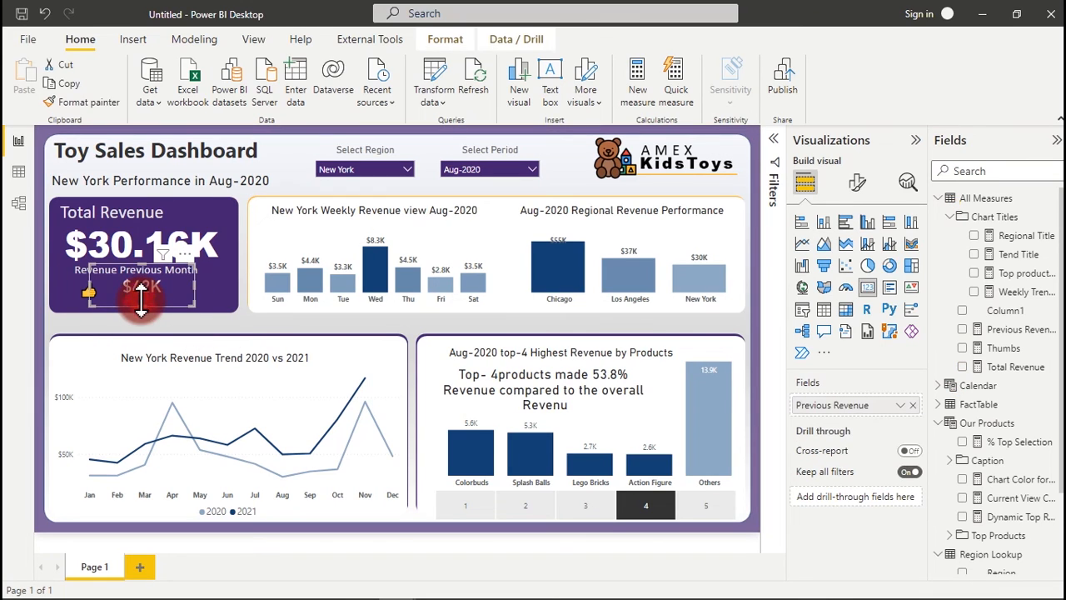
left_click_drag(147, 298, 148, 303)
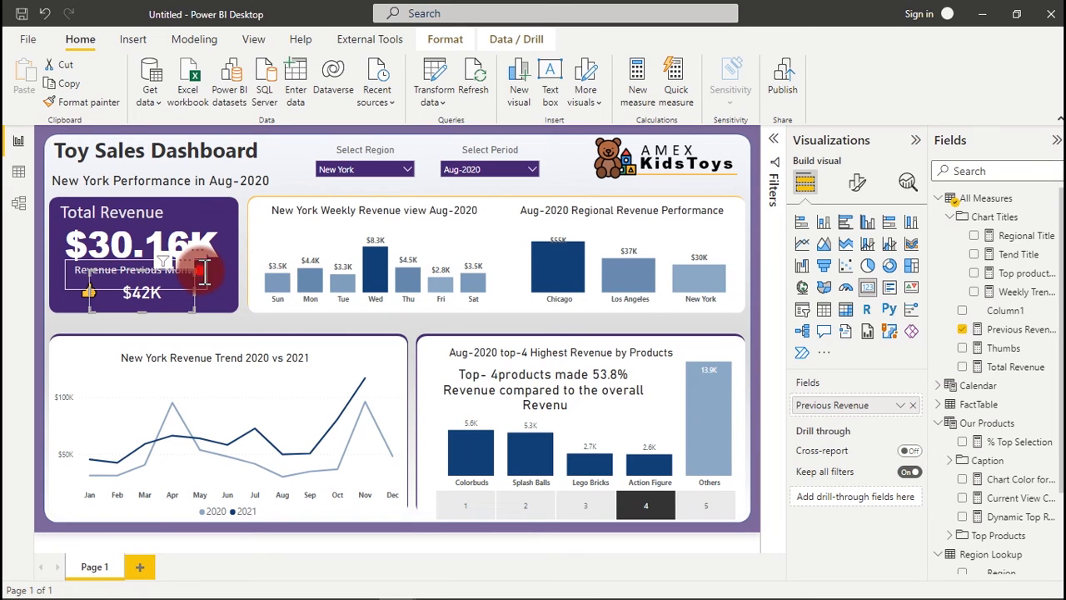
left_click(203, 271)
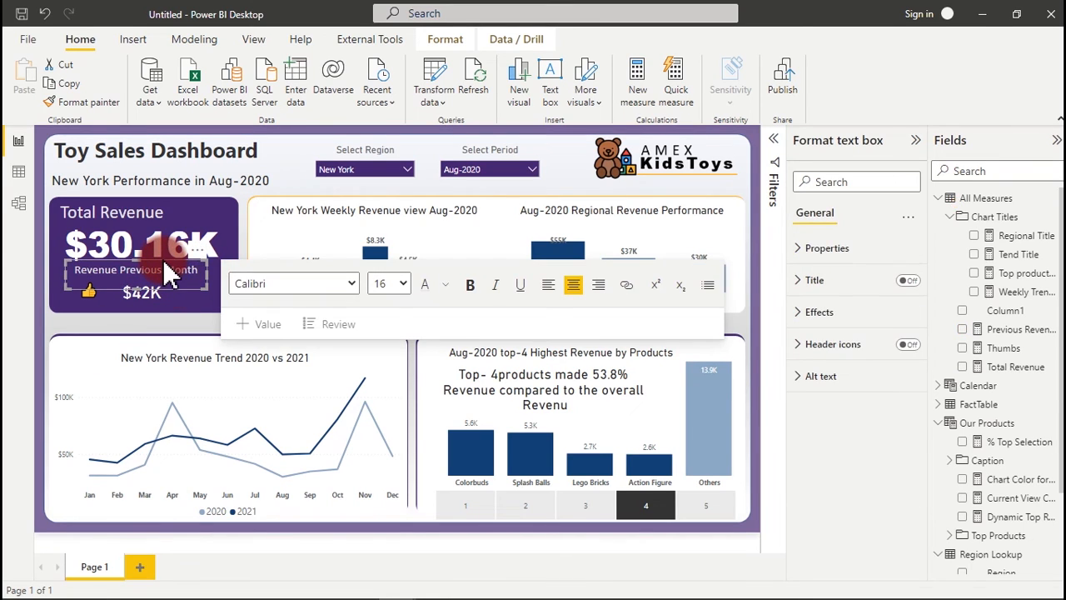
left_click(163, 260)
left_click_drag(162, 259, 165, 268)
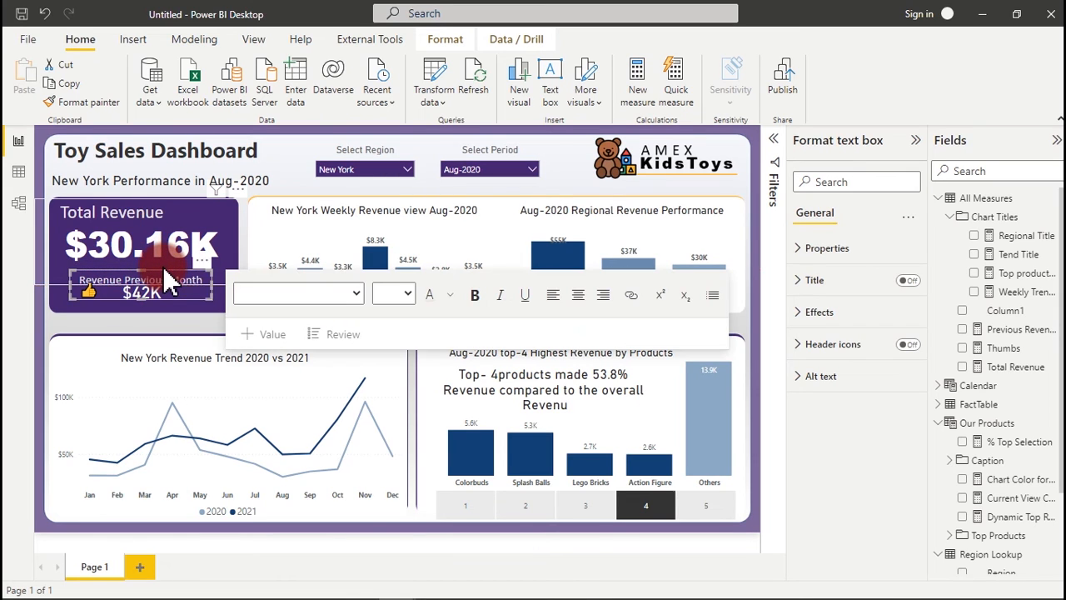
key("Up")
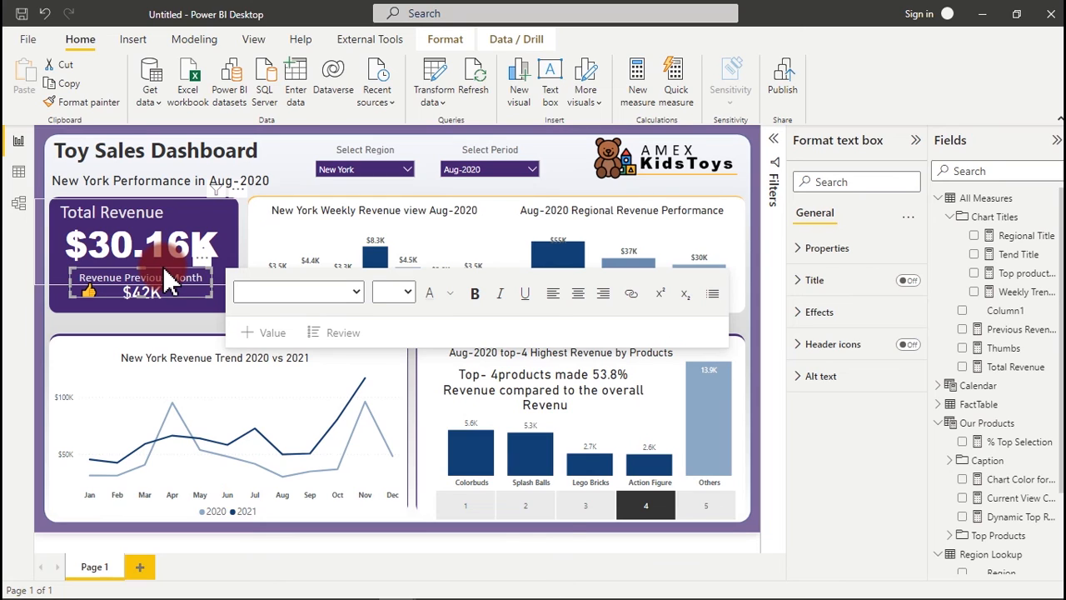
key("Up")
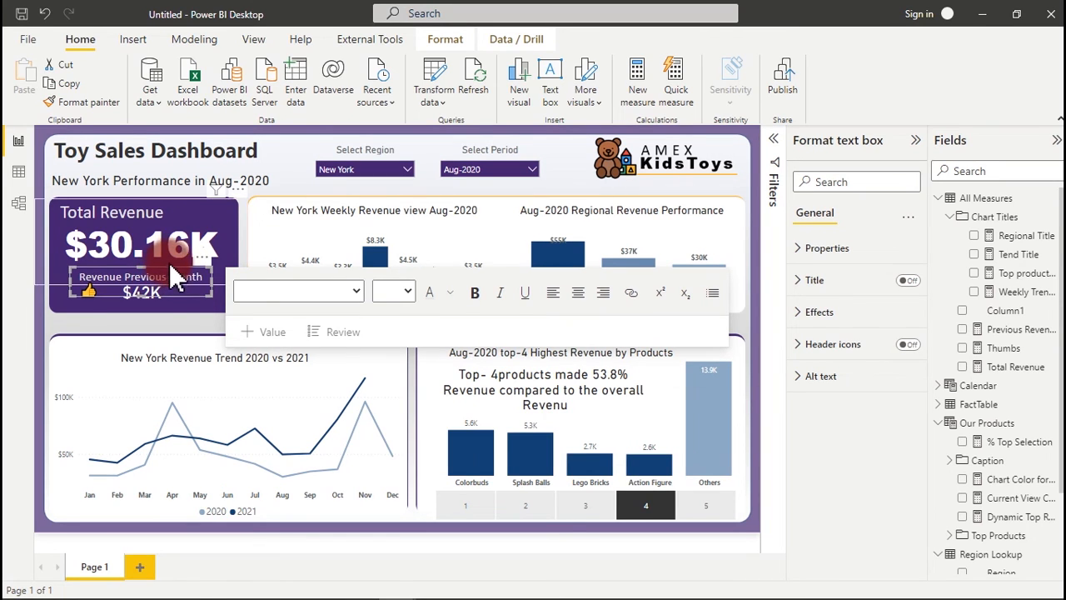
Step: Nudge the Total Revenue value card slightly upward to widen its gap from the Revenue Previous Month label
left_click(179, 255)
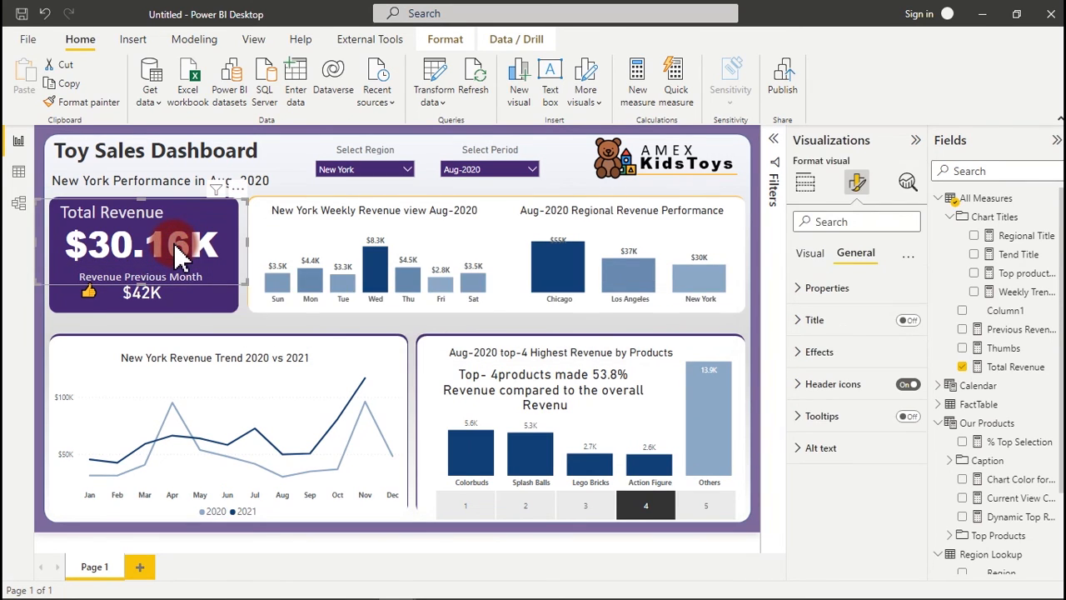
key("Up")
key("Up")
key("Up")
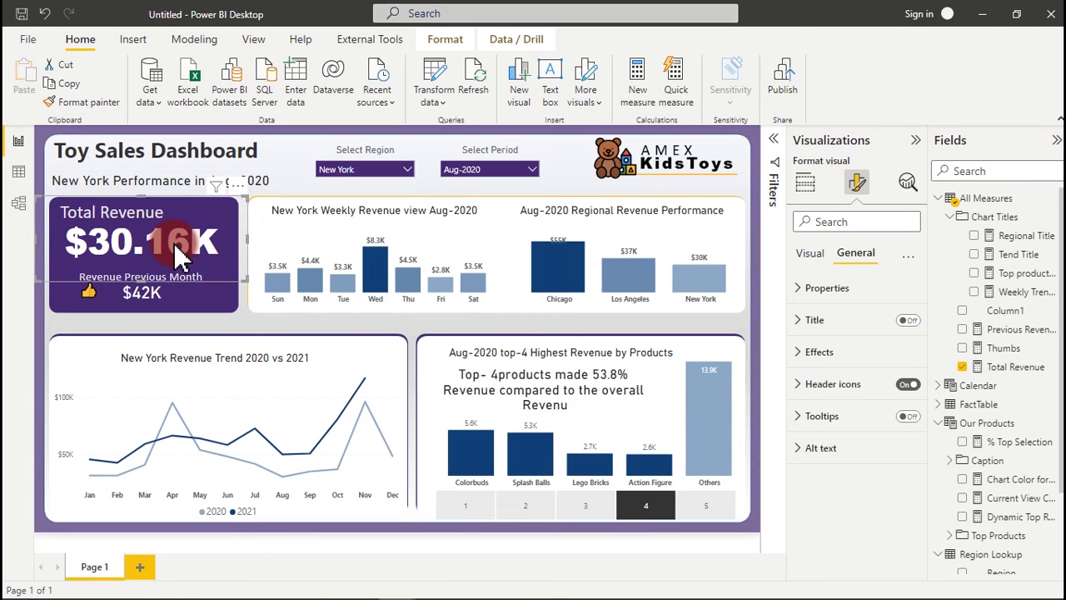
left_click(263, 336)
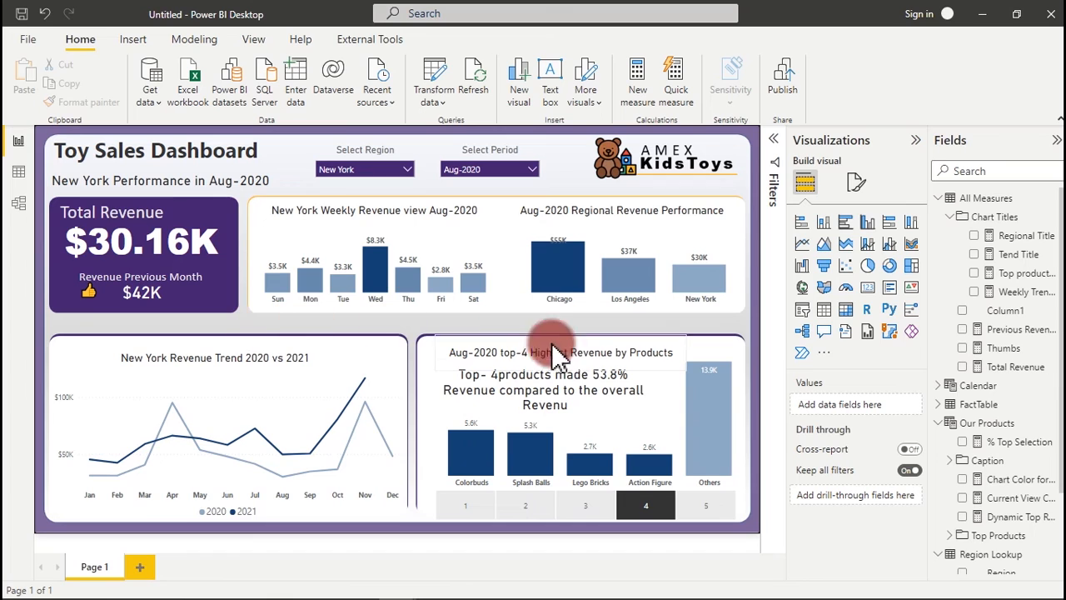
Step: Switch to Snipping Tool and capture the whole Toy Sales Dashboard report page
mouse_move(816, 582)
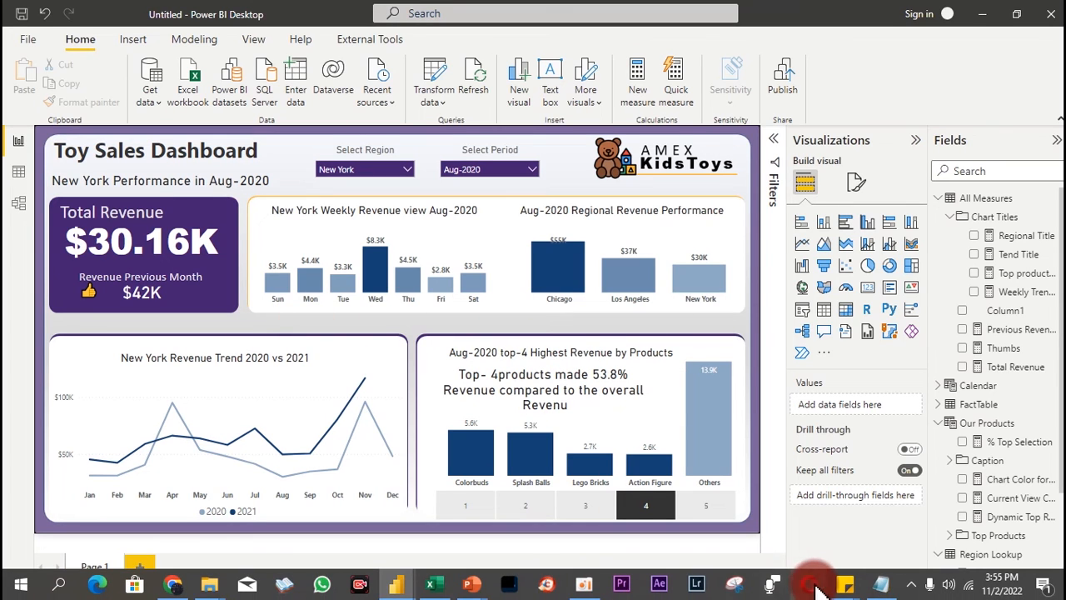
left_click(741, 583)
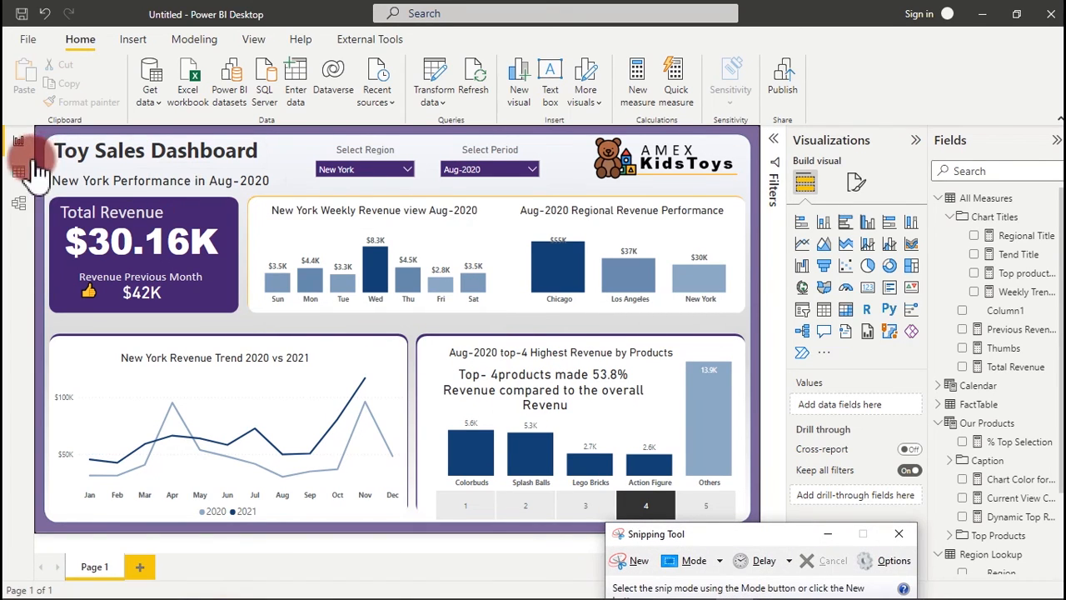
left_click(633, 565)
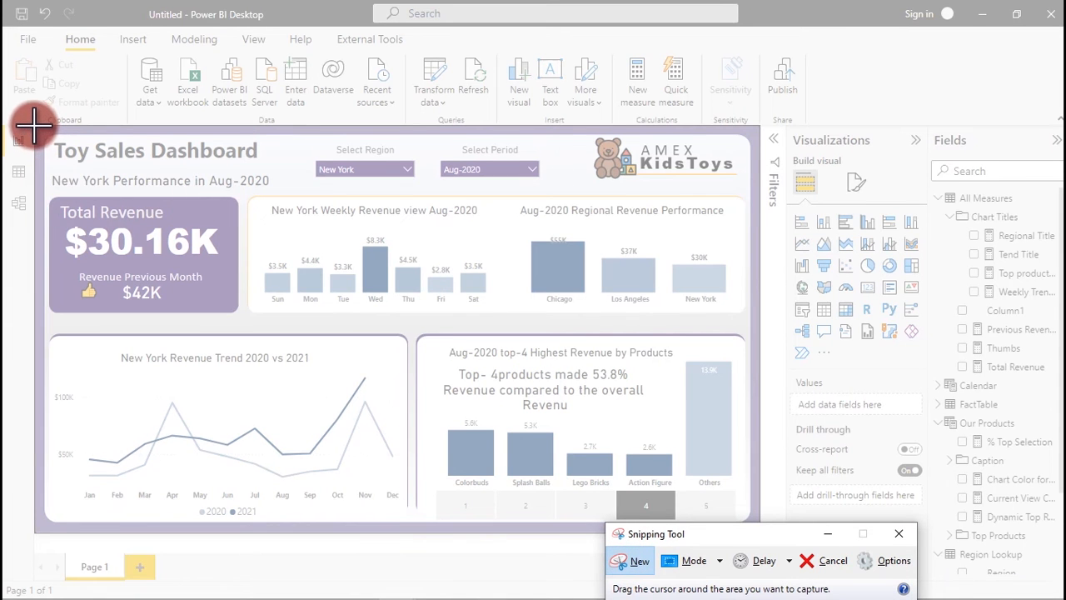
left_click_drag(33, 125, 760, 528)
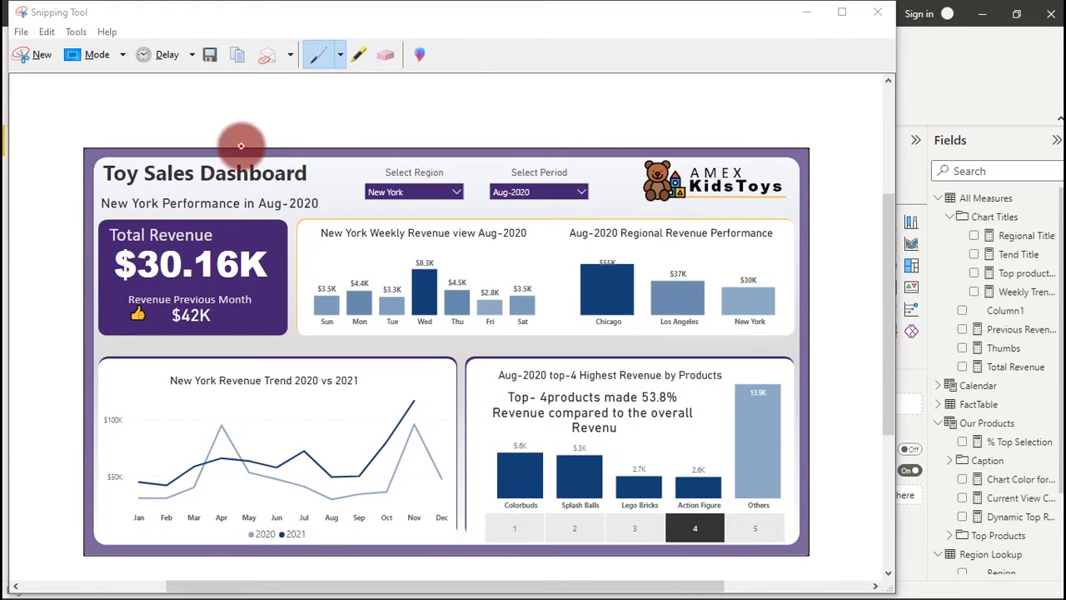
Step: Save the dashboard snip to the Desktop over the existing PNG named with a run of the letter s, and close Snipping Tool
left_click(21, 32)
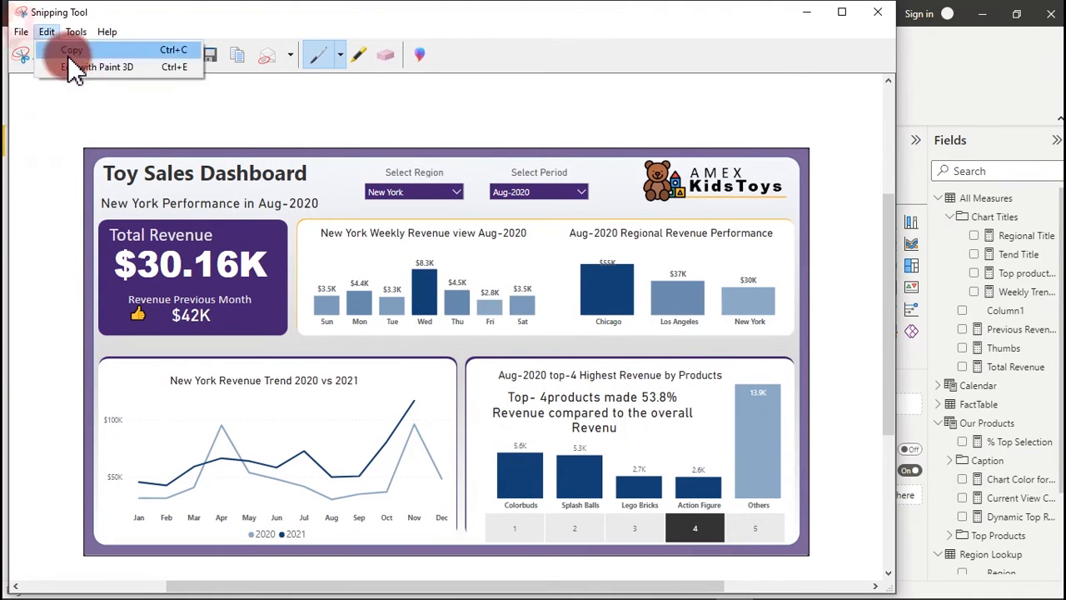
left_click(55, 73)
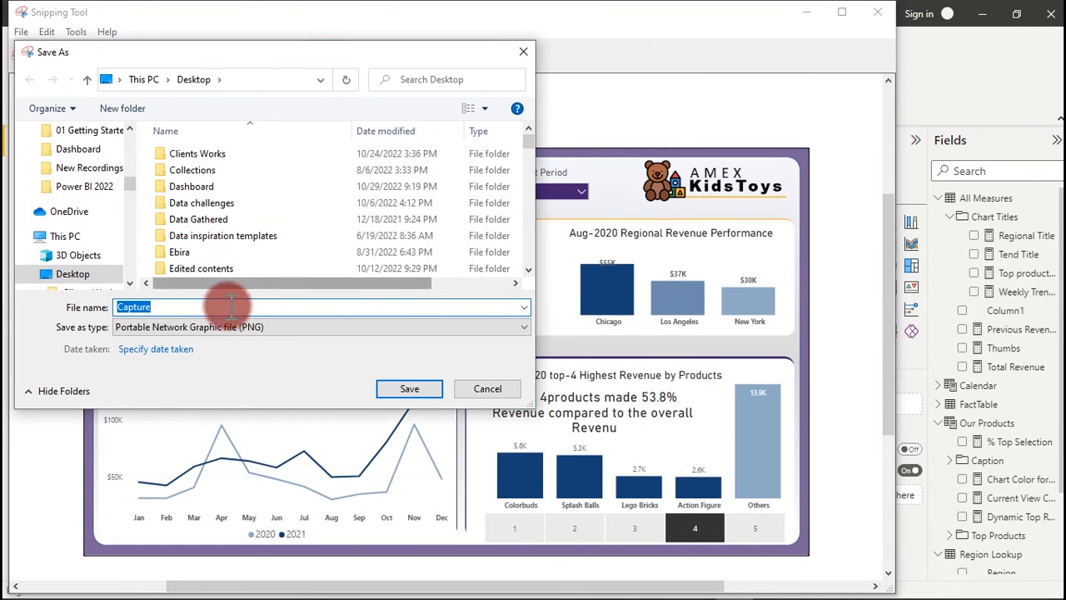
type("s")
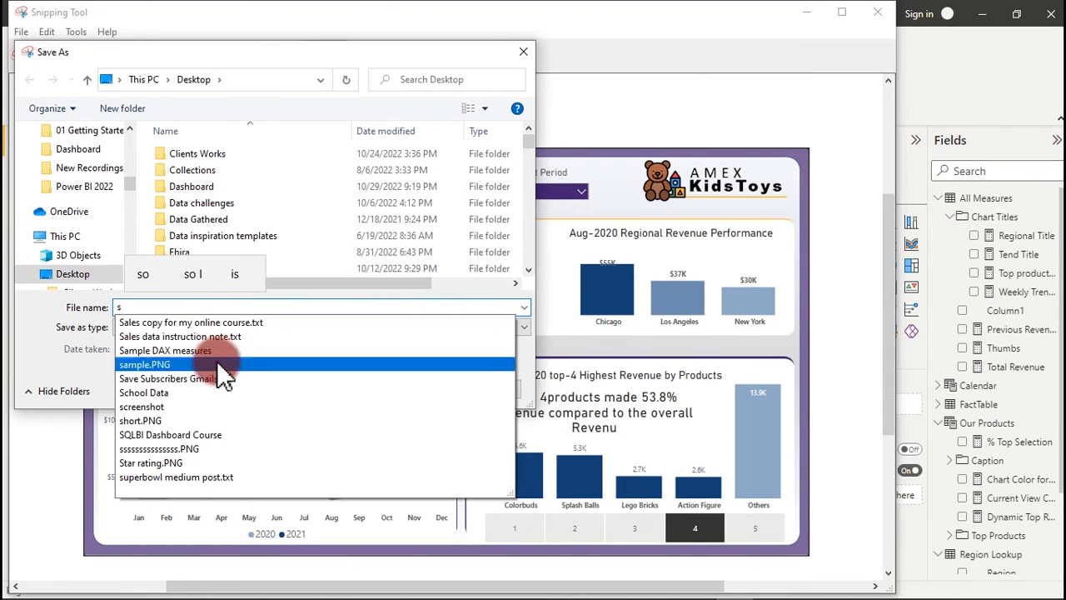
left_click(183, 450)
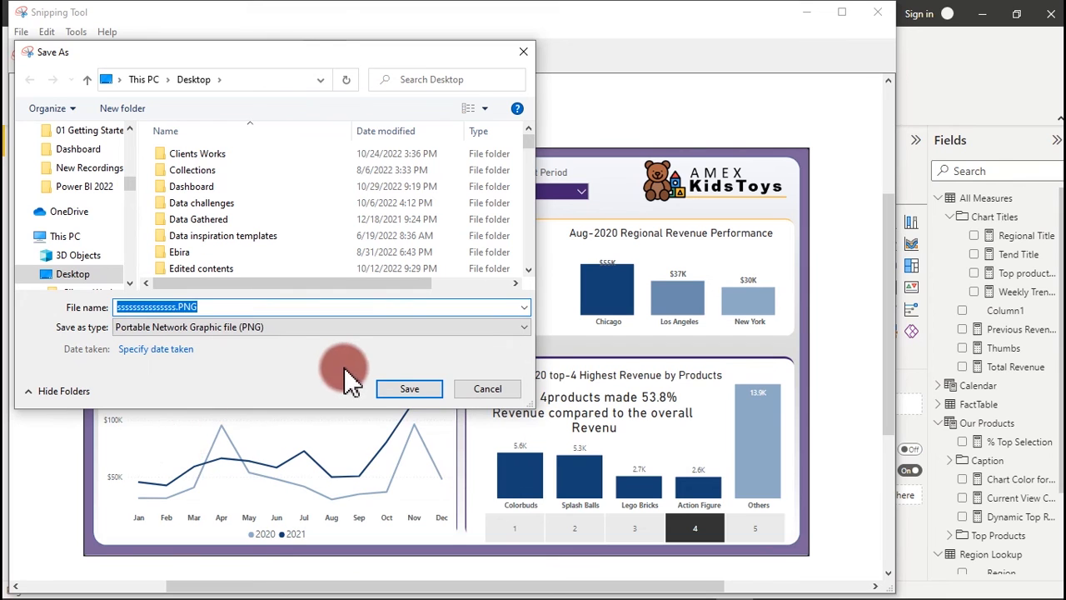
left_click(386, 389)
left_click(567, 307)
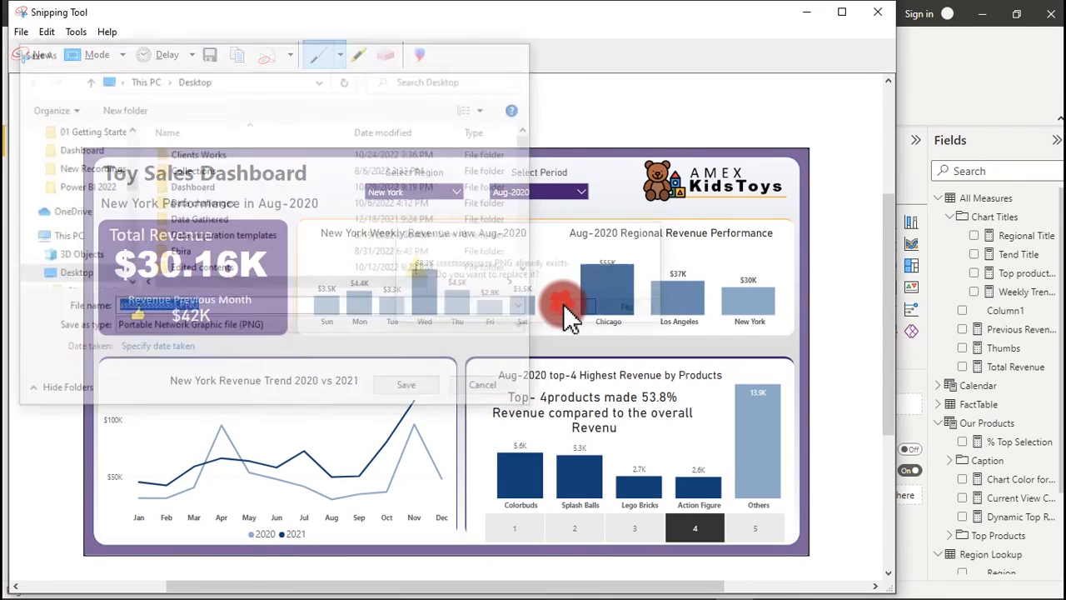
left_click(878, 15)
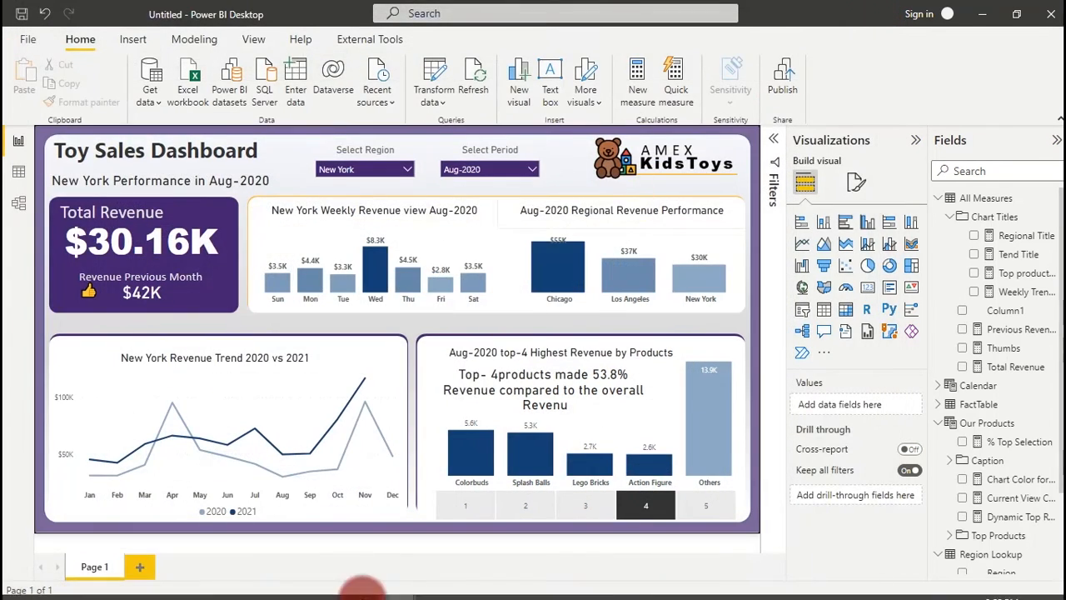
Step: Switch to the PowerPoint presentation with the dashboard background, dismiss the Colors dialog and deselect the purple card shape
mouse_move(476, 583)
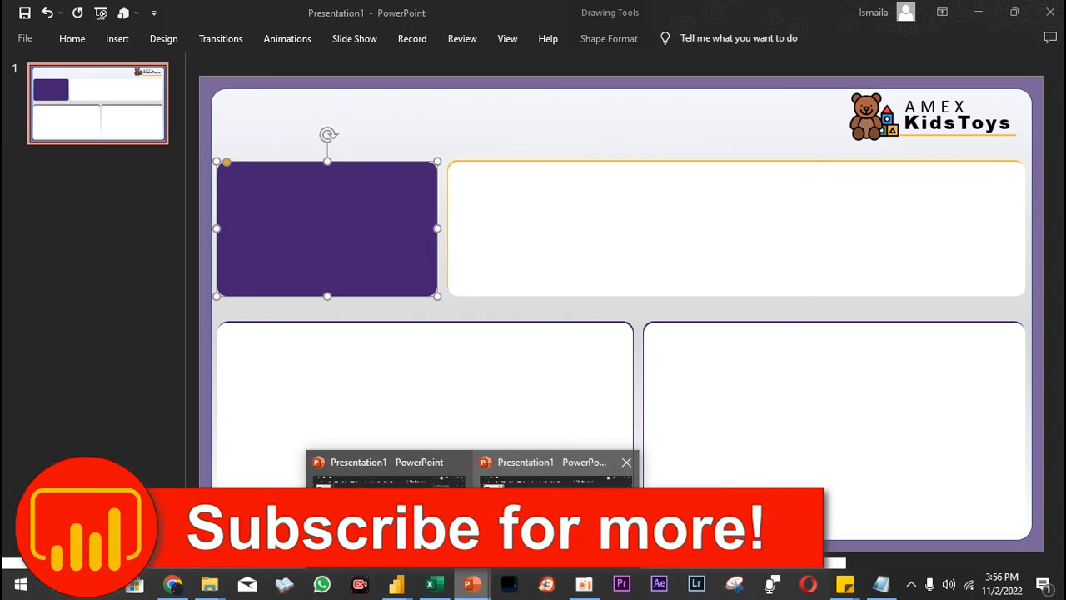
left_click(522, 515)
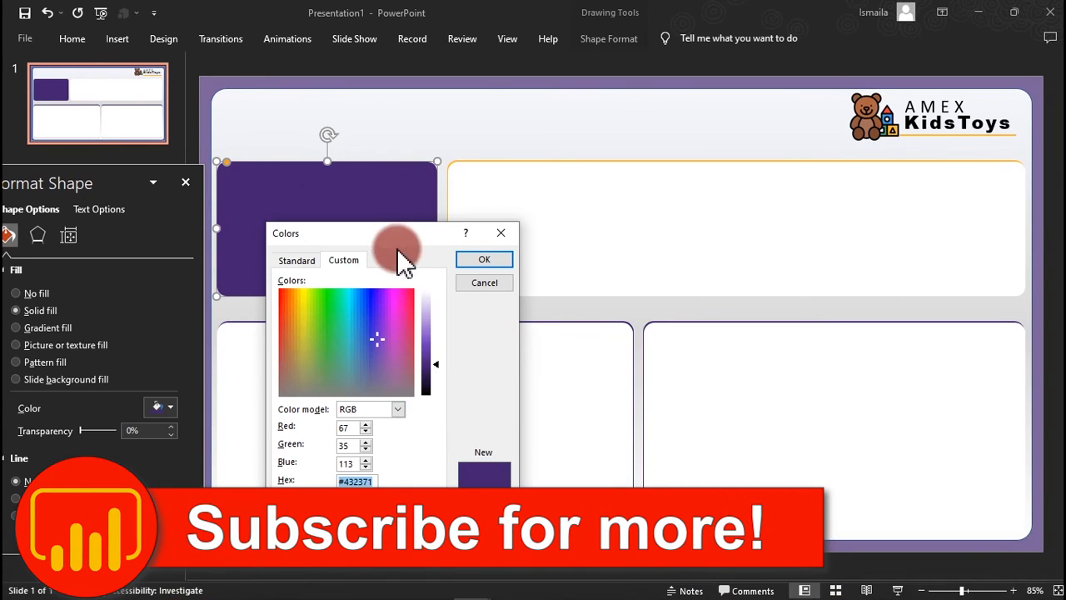
left_click(482, 278)
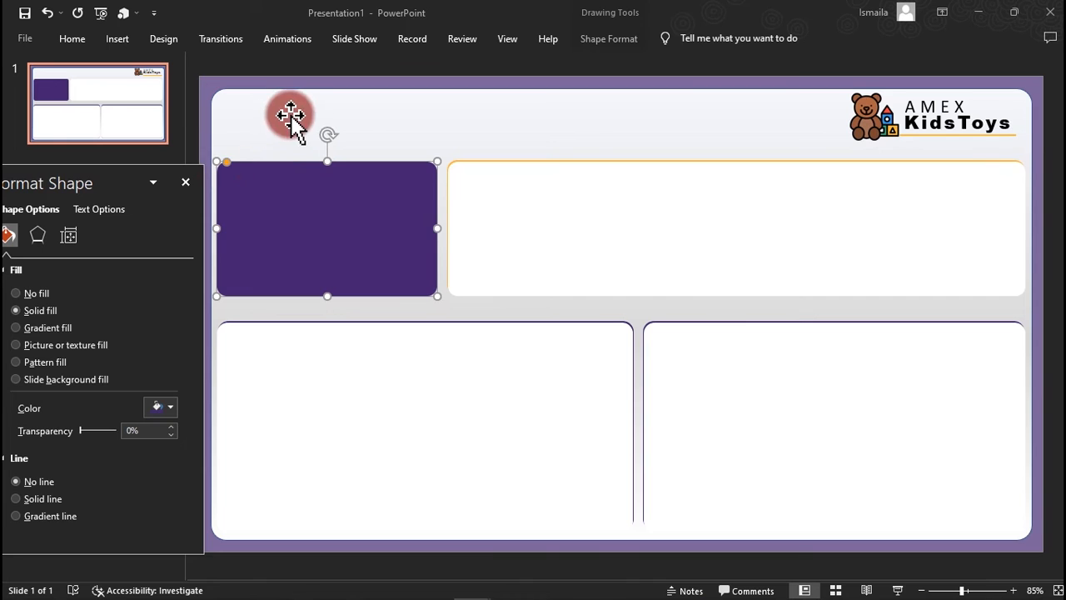
left_click(228, 84)
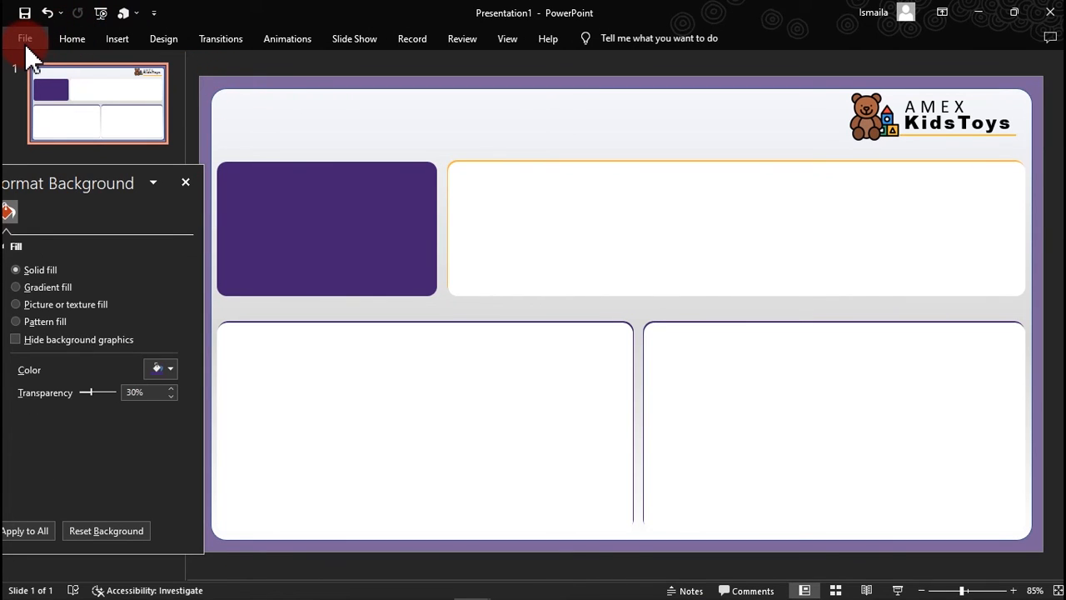
Step: Insert the saved dashboard snip from the Desktop as a picture on the slide
left_click(127, 39)
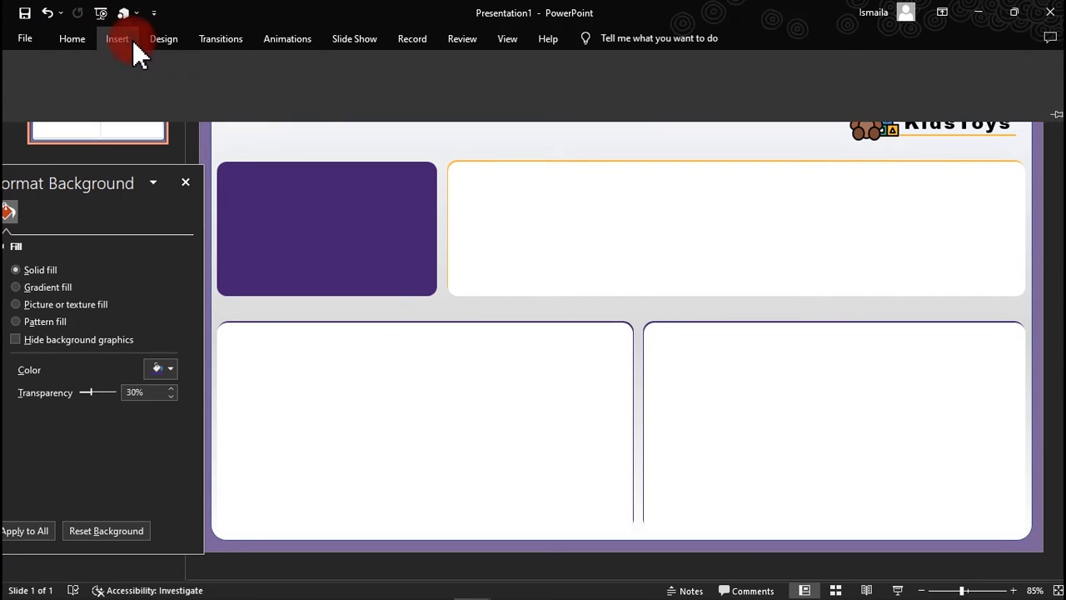
left_click(129, 96)
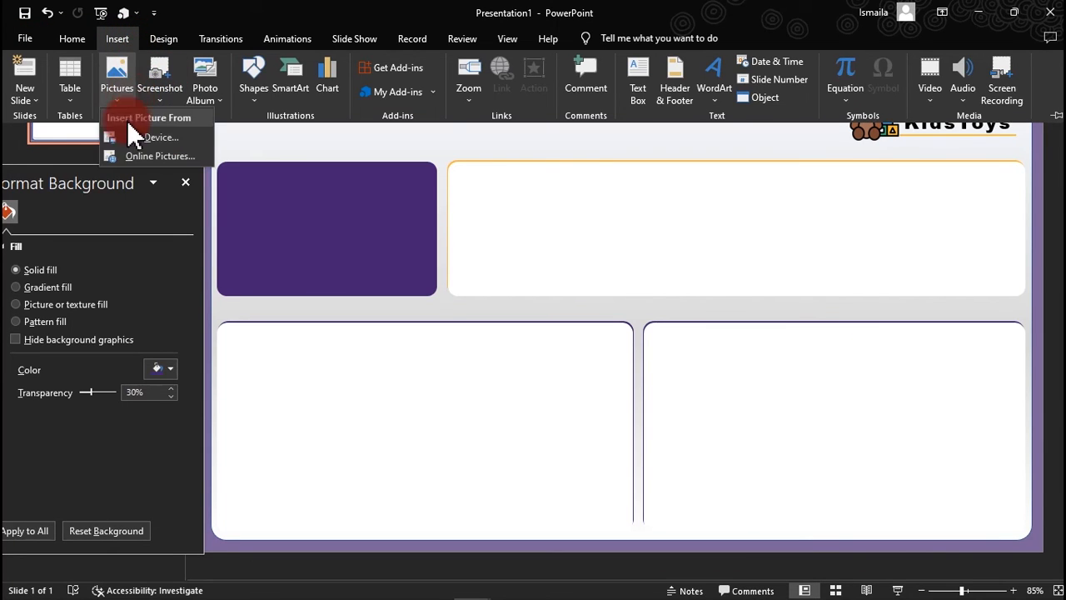
left_click(130, 138)
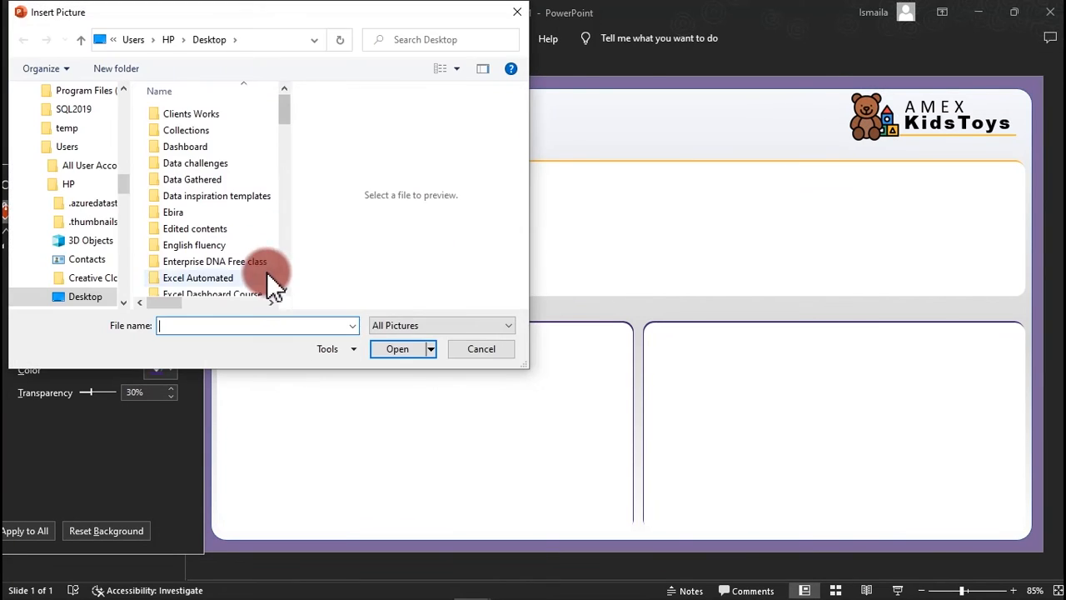
type("s")
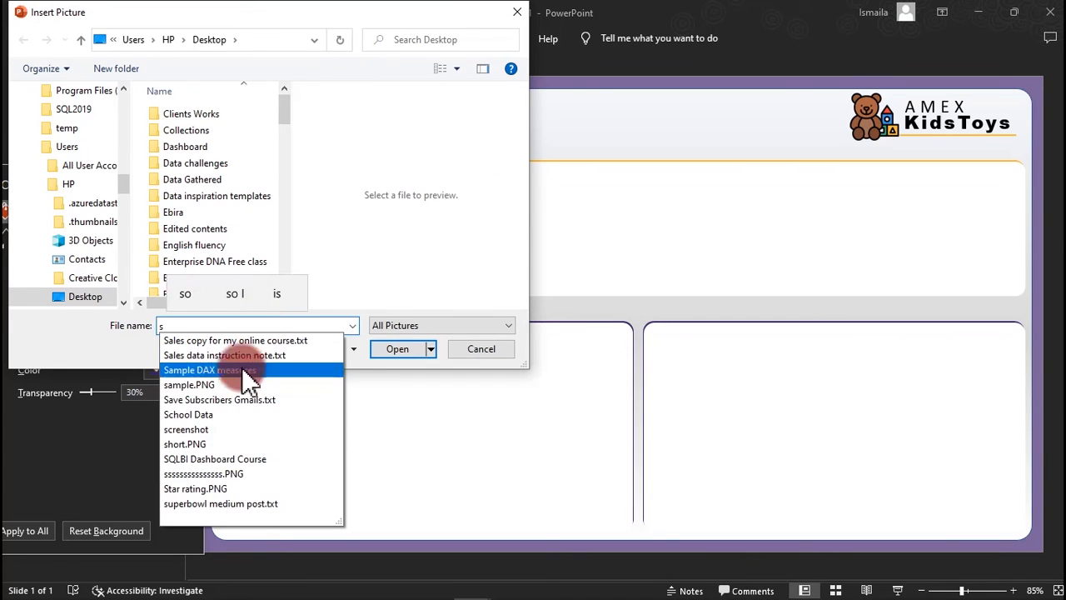
left_click(231, 474)
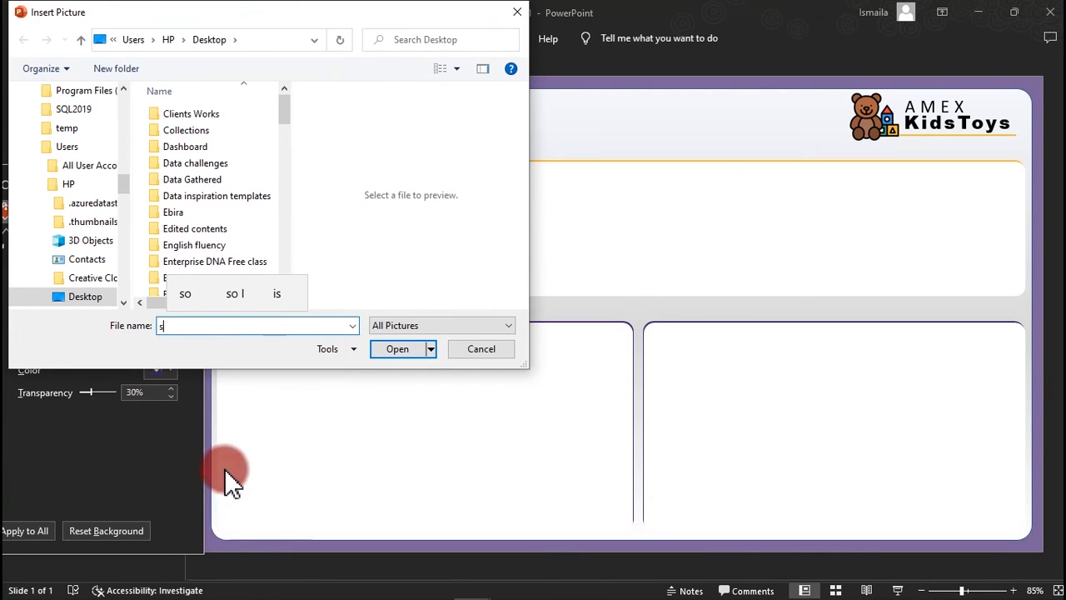
left_click(415, 356)
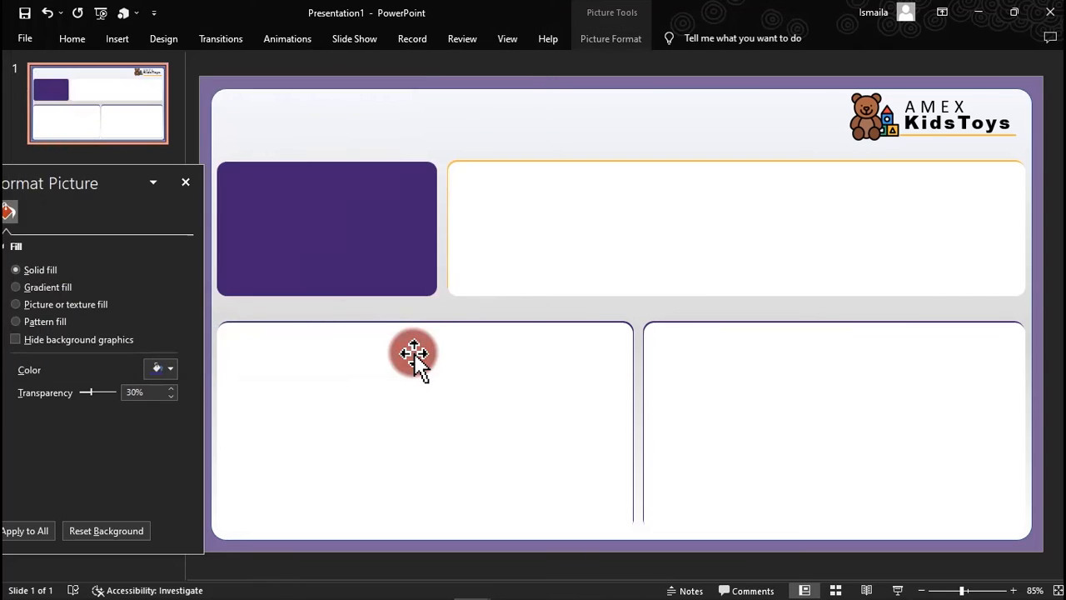
Step: Align the dashboard picture with the slide's upper-left corner and enlarge it to cover the whole slide
left_click_drag(529, 333, 421, 267)
left_click_drag(809, 423, 1046, 548)
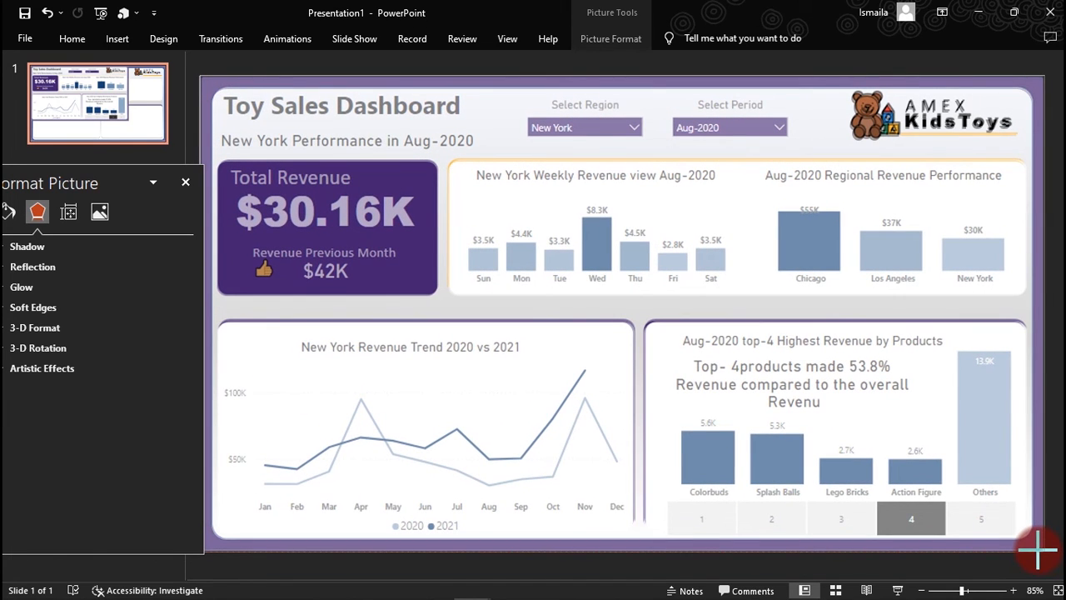
left_click_drag(1038, 550, 1039, 550)
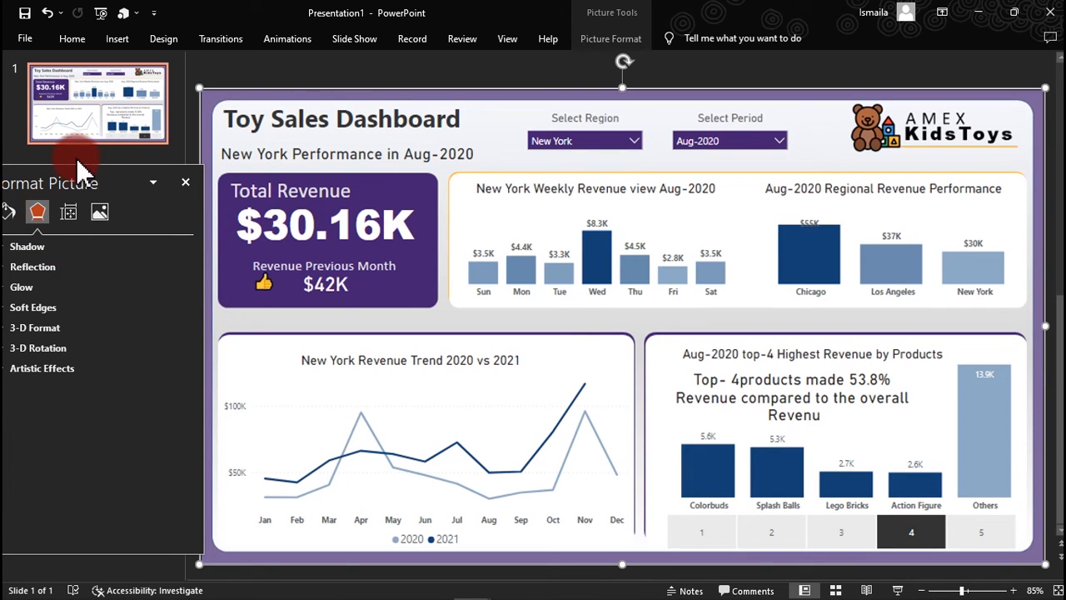
Step: Draw a horizontal line across the full width of the purple card, between the Total Revenue value and the Revenue Previous Month label
left_click(117, 38)
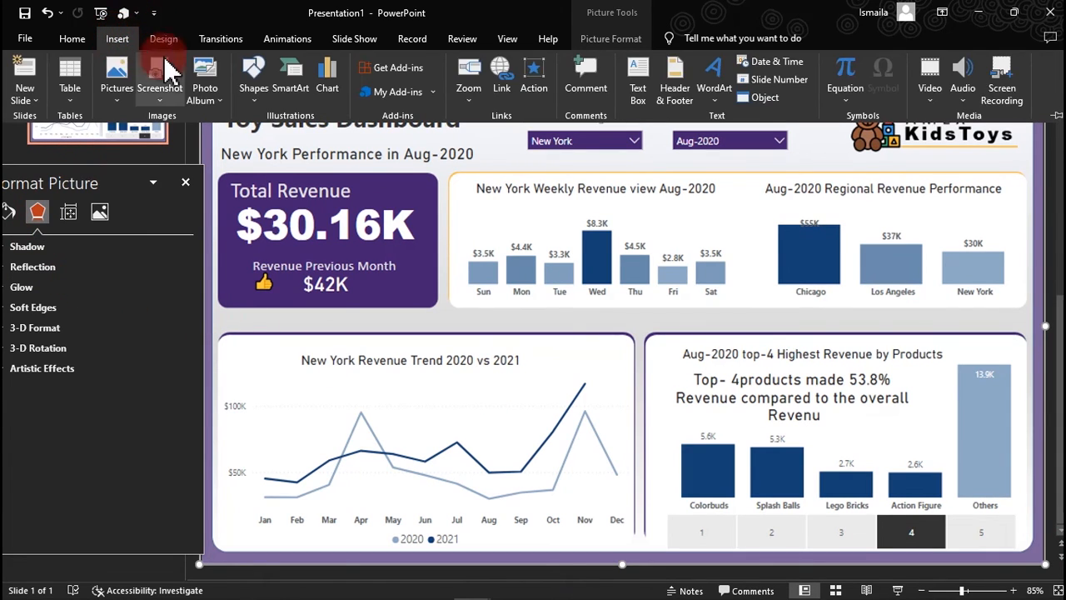
left_click(253, 83)
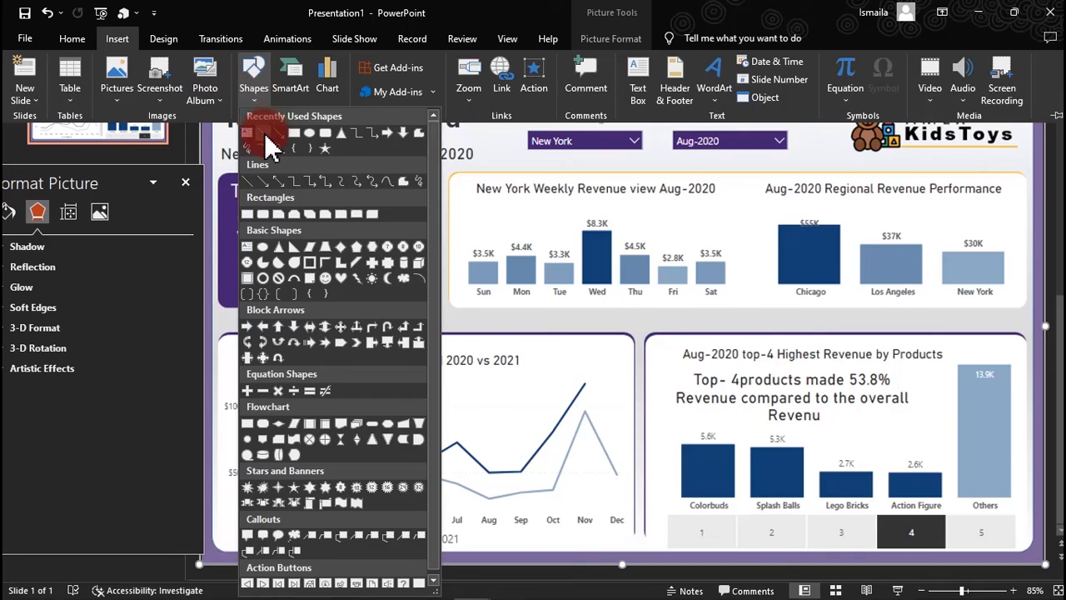
left_click(263, 133)
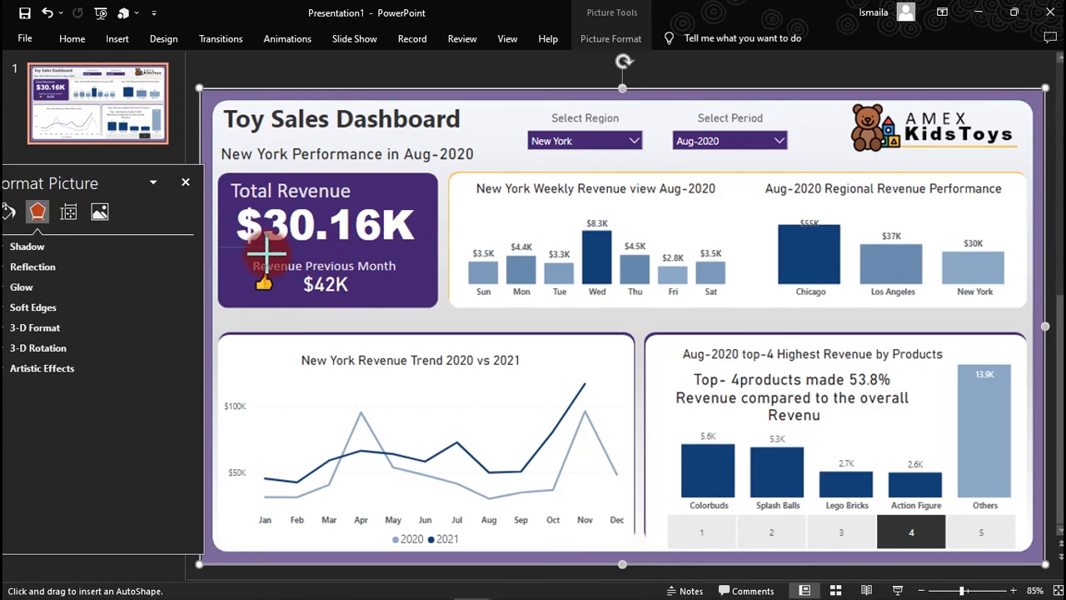
left_click(435, 263)
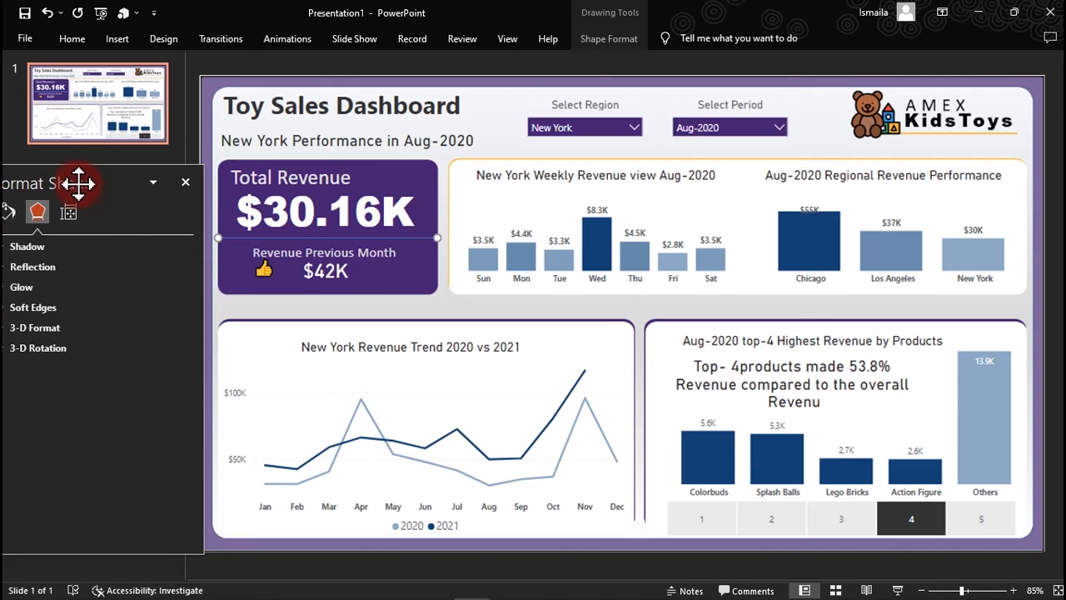
Step: Change the divider line's color in the purple revenue card to a light gray theme shade
left_click_drag(75, 185, 591, 155)
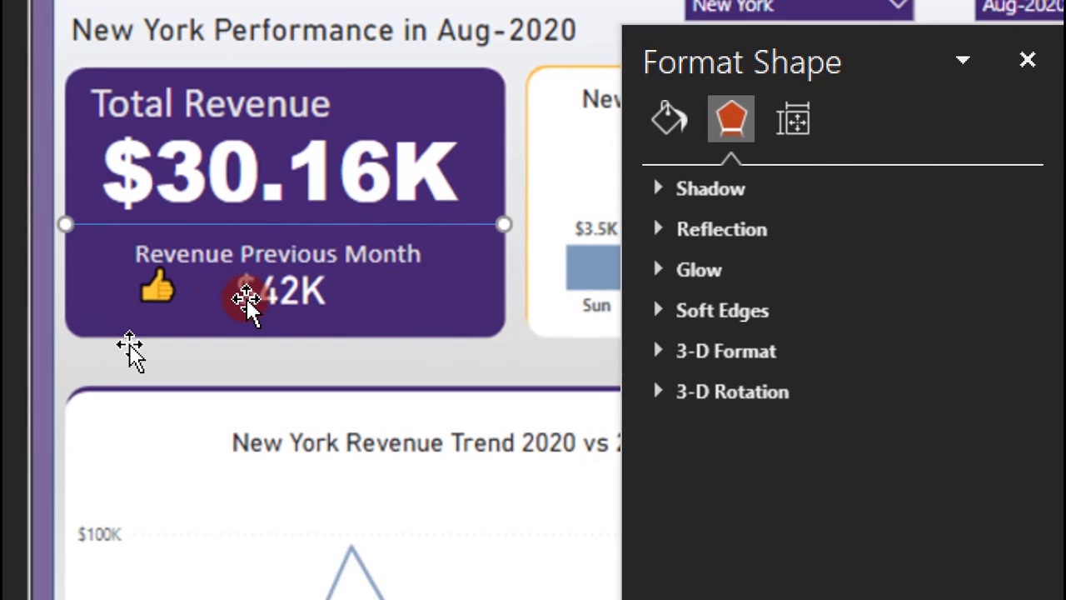
left_click(693, 121)
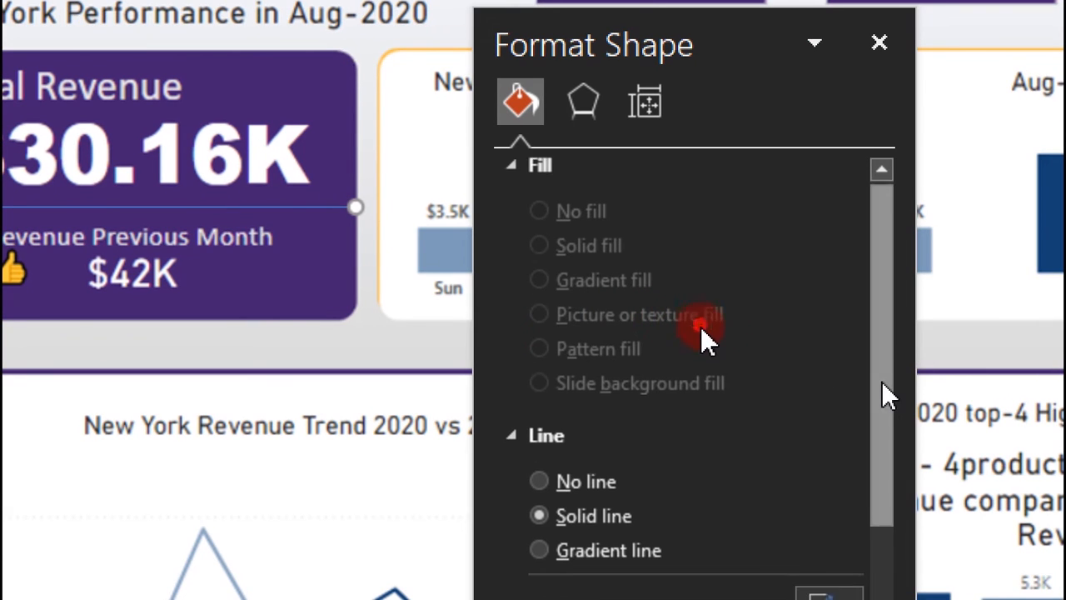
left_click_drag(1057, 398, 1055, 481)
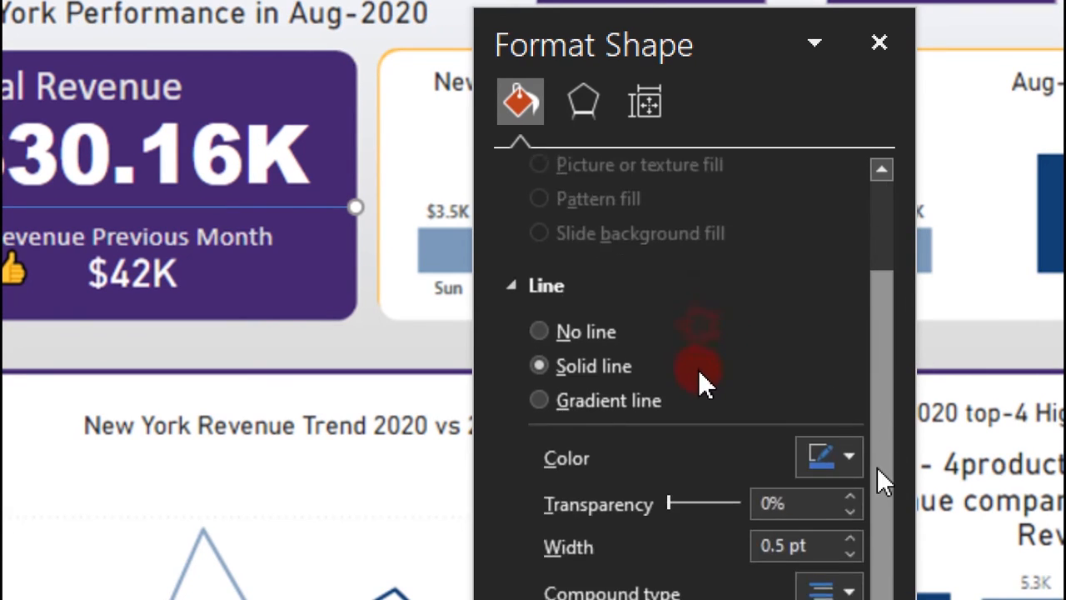
left_click_drag(884, 481, 885, 538)
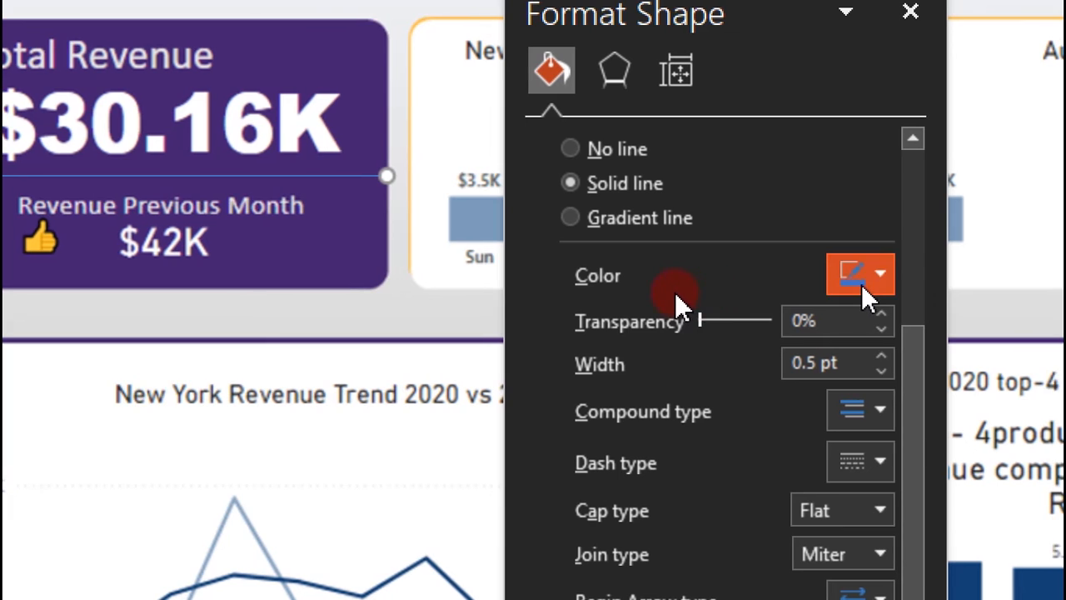
left_click(861, 287)
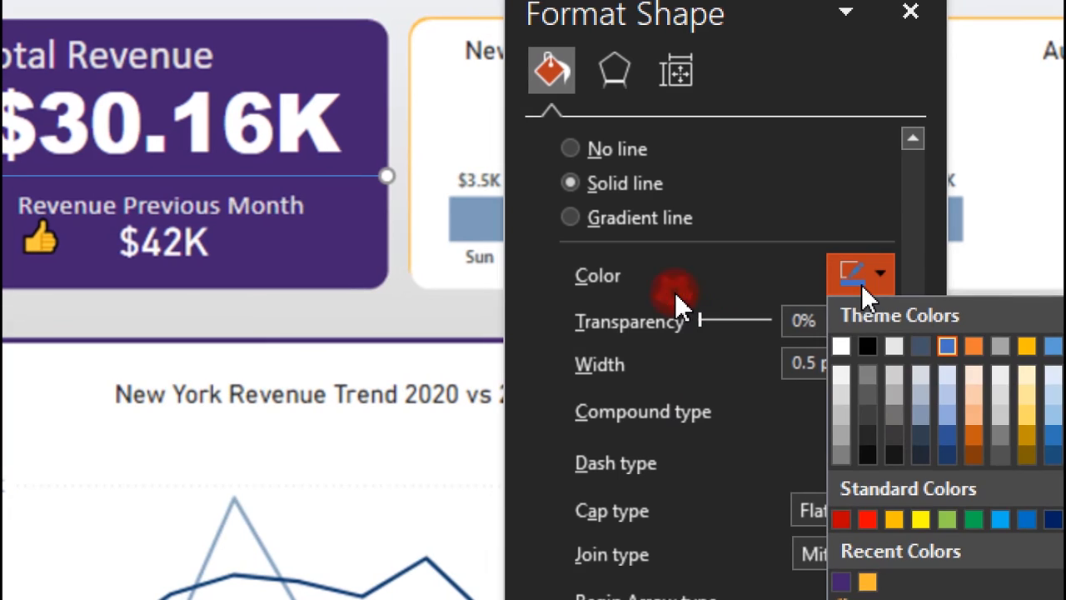
left_click(842, 345)
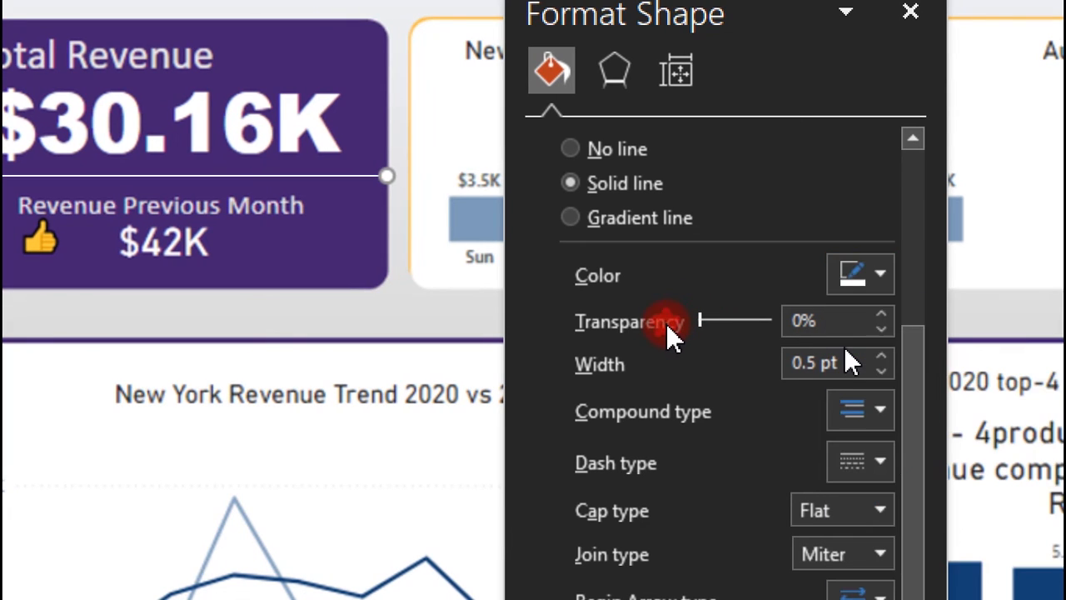
left_click(888, 279)
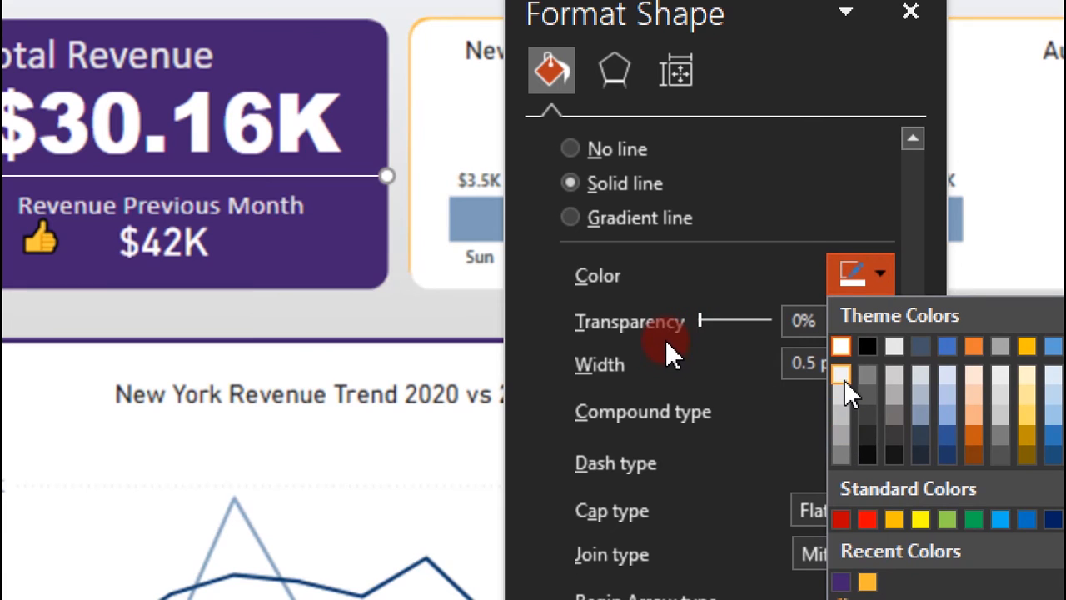
left_click(843, 408)
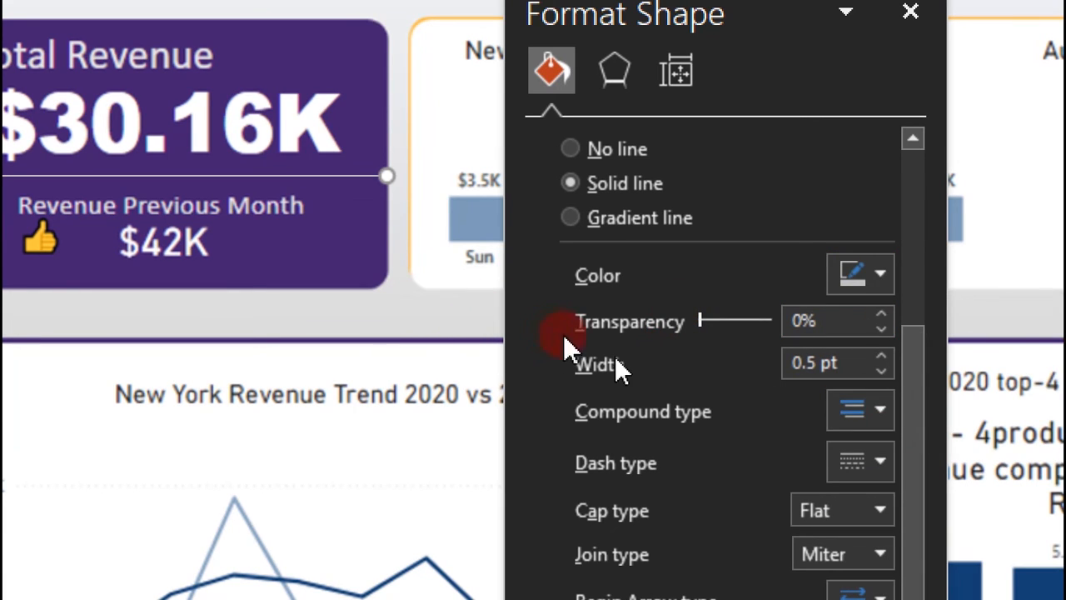
Step: Set the gray divider line's width to 1.25 pt
left_click(885, 356)
left_click(885, 357)
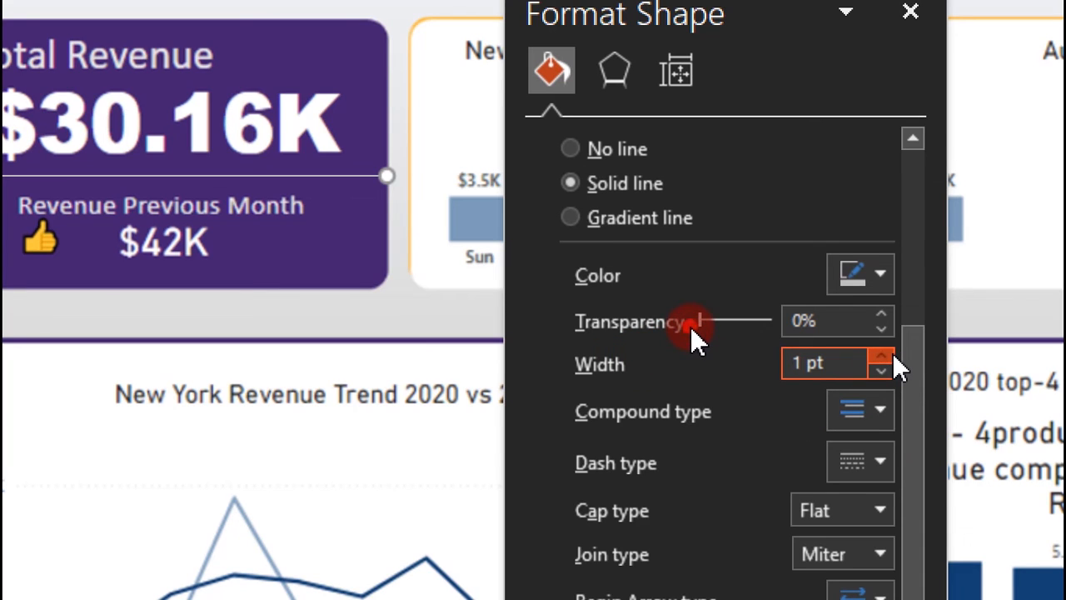
left_click(885, 357)
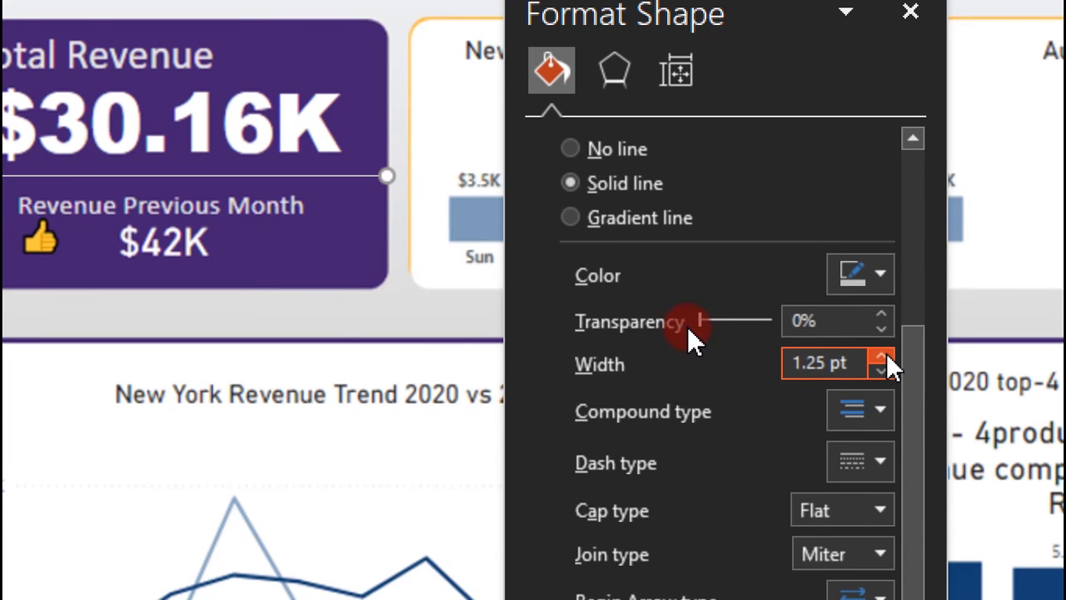
left_click(885, 357)
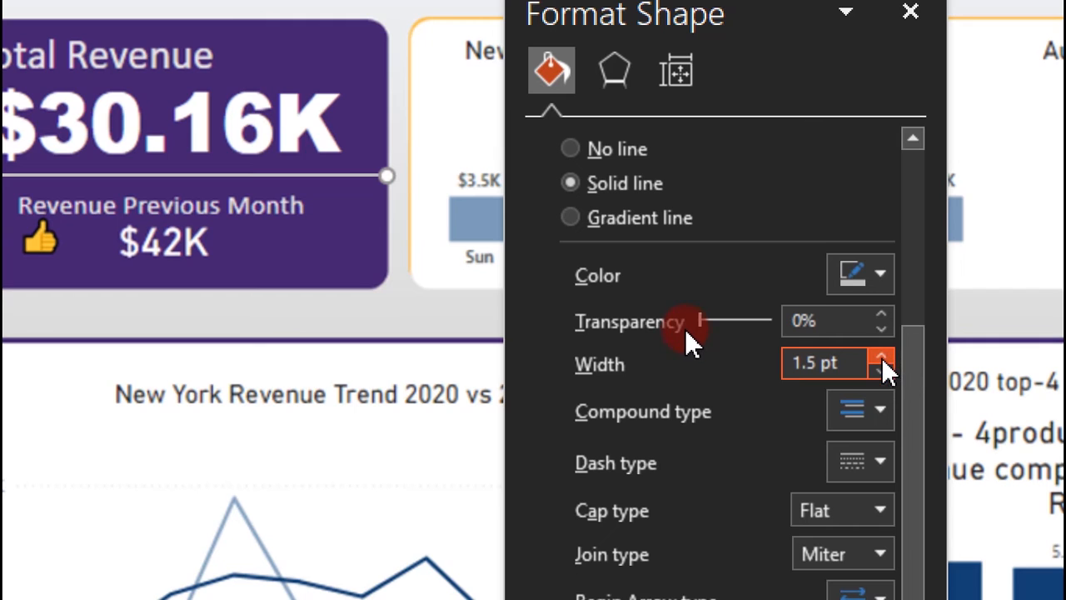
left_click(881, 369)
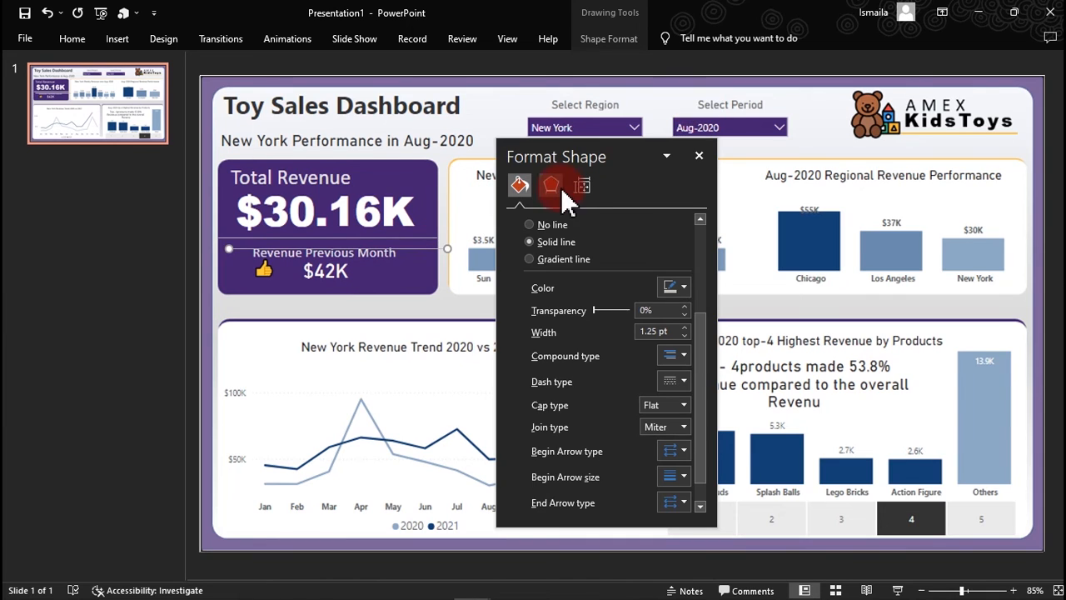
Step: Shorten the duplicate divider line to 1.2" and move it toward the middle of the purple card, just below the original line
left_click(601, 38)
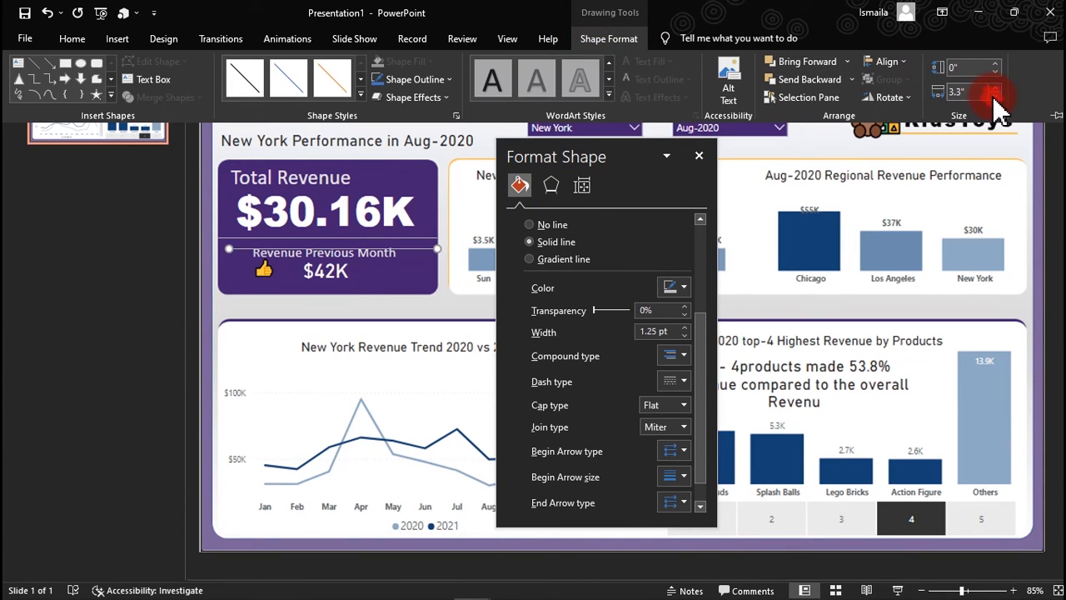
left_click(992, 95)
left_click(993, 95)
left_click(993, 95)
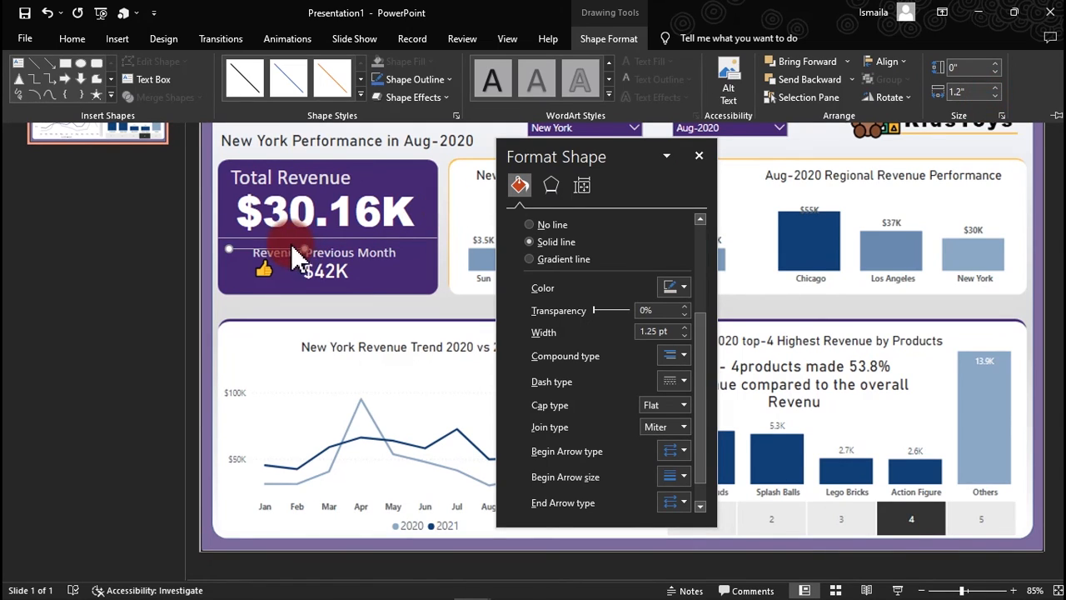
left_click_drag(282, 249, 323, 244)
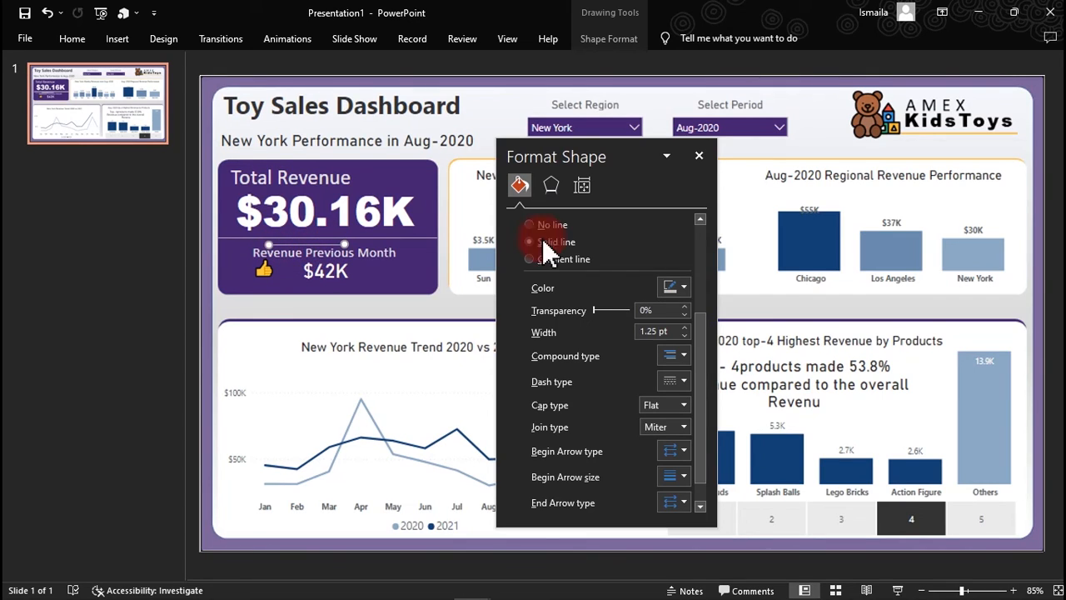
Step: Format the short line as white and 2.25 pt wide, and center it on the gray divider
left_click(682, 288)
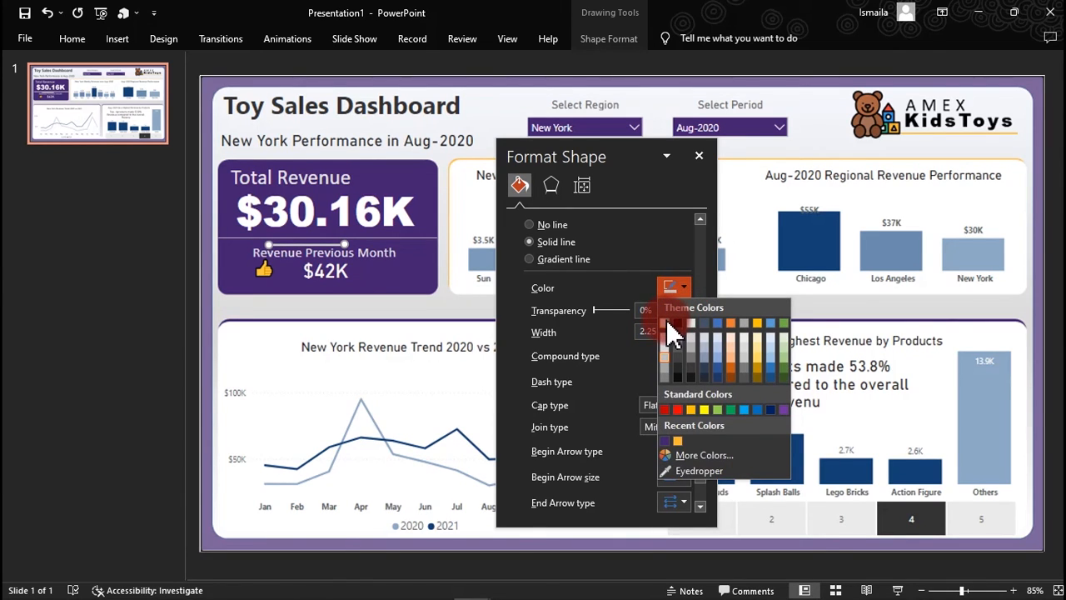
left_click(667, 323)
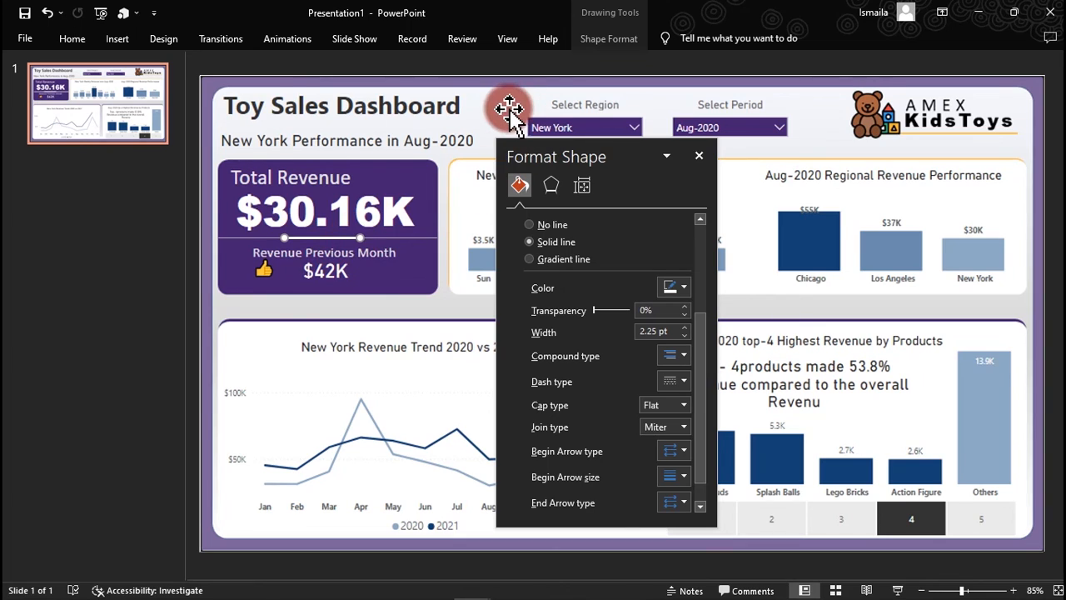
left_click_drag(582, 166, 724, 168)
Step: Draw a small circle in front of the New York Revenue Trend 2020 vs 2021 title
left_click(118, 41)
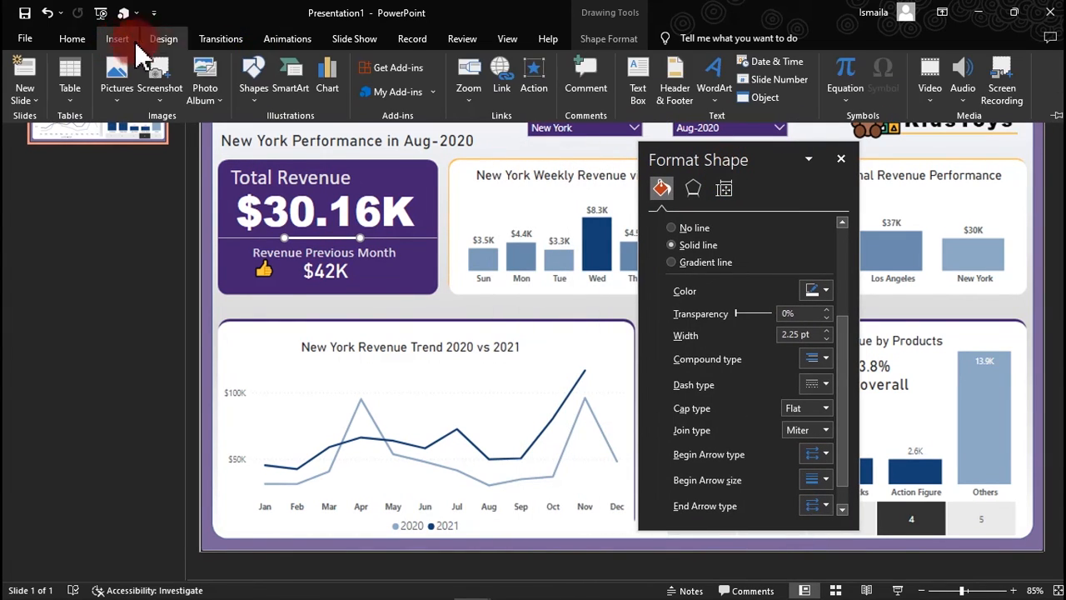
left_click(253, 90)
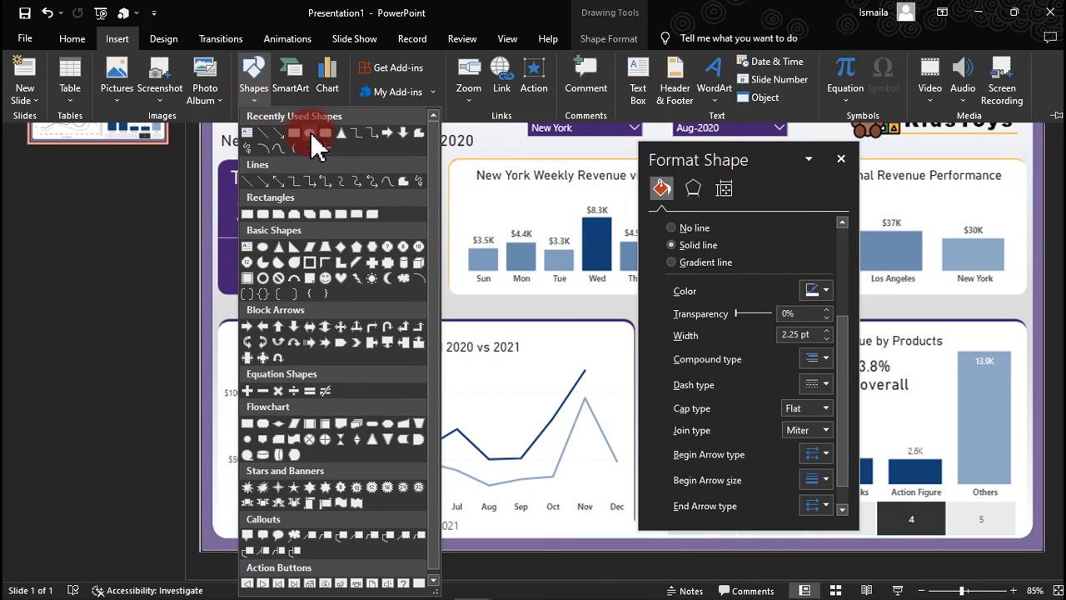
left_click(310, 136)
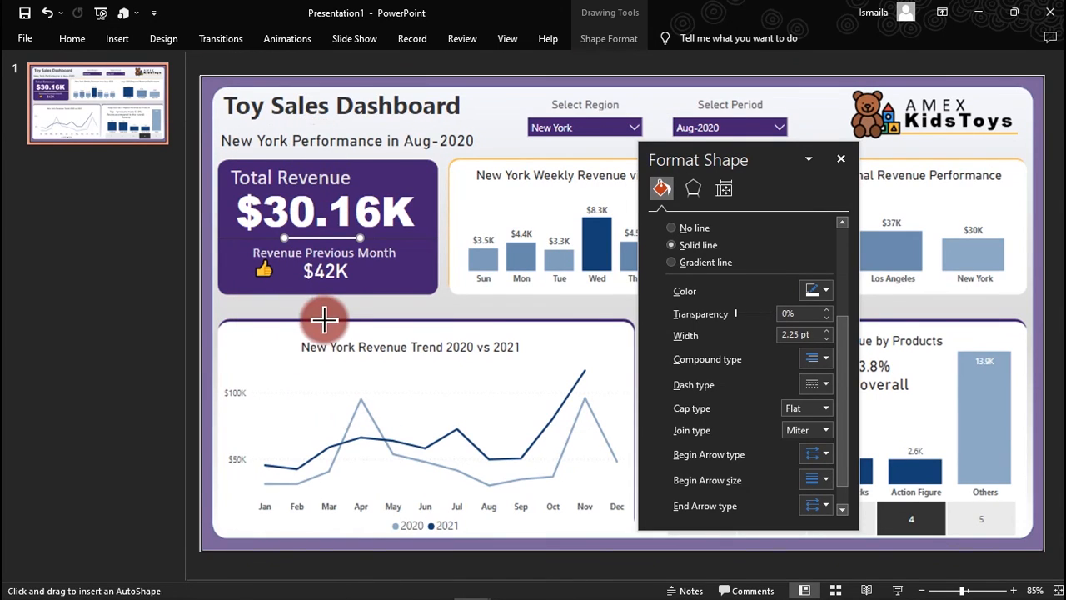
left_click_drag(259, 339, 279, 359)
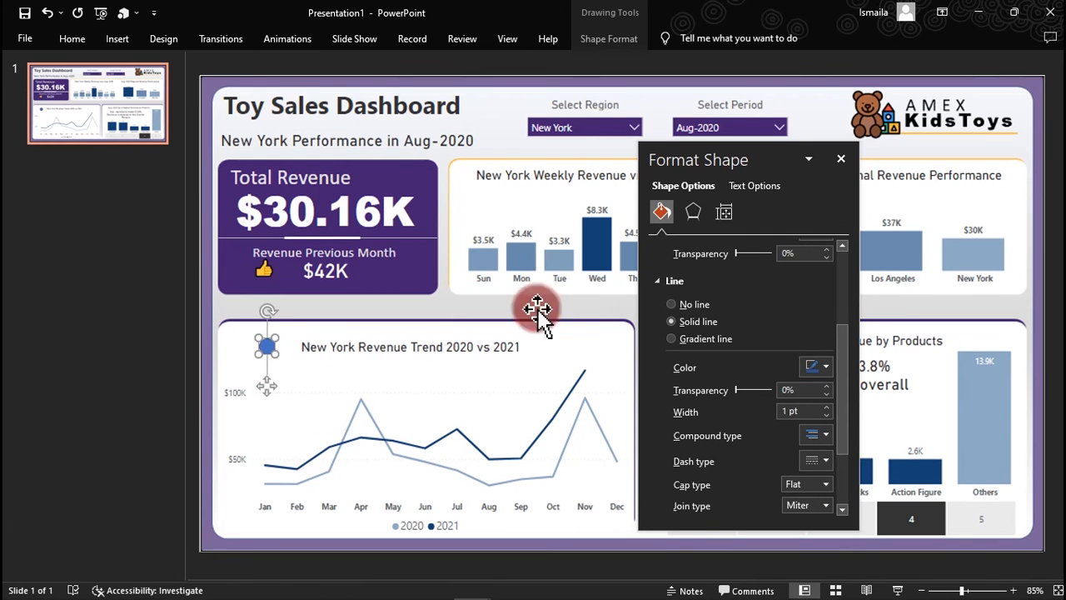
Step: Give the circle the recent golden-orange fill with no outline, and shift it slightly closer to the revenue trend title
left_click(815, 367)
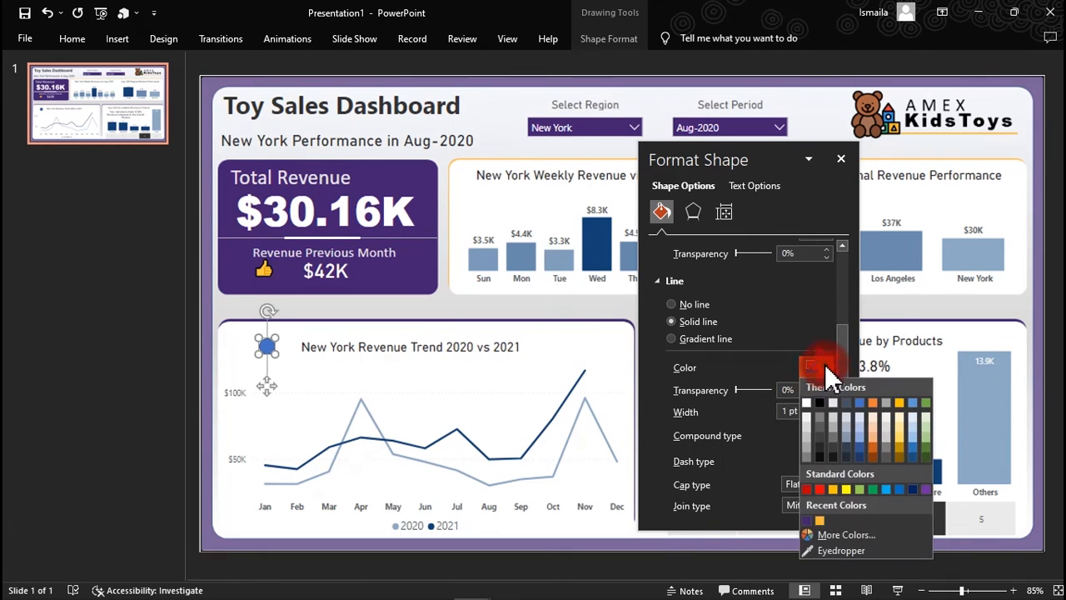
left_click(822, 522)
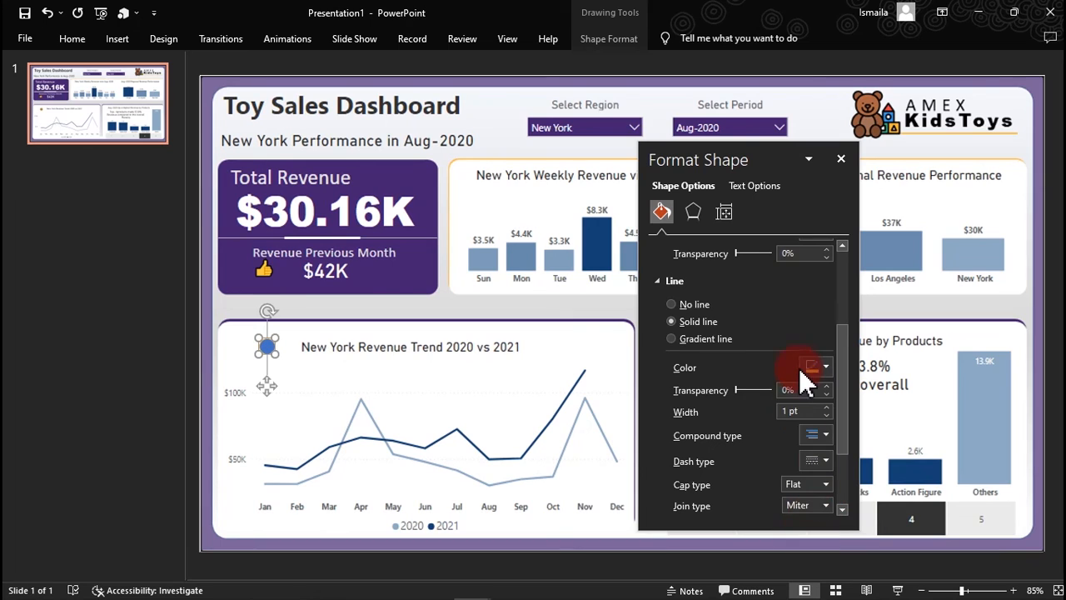
left_click(677, 305)
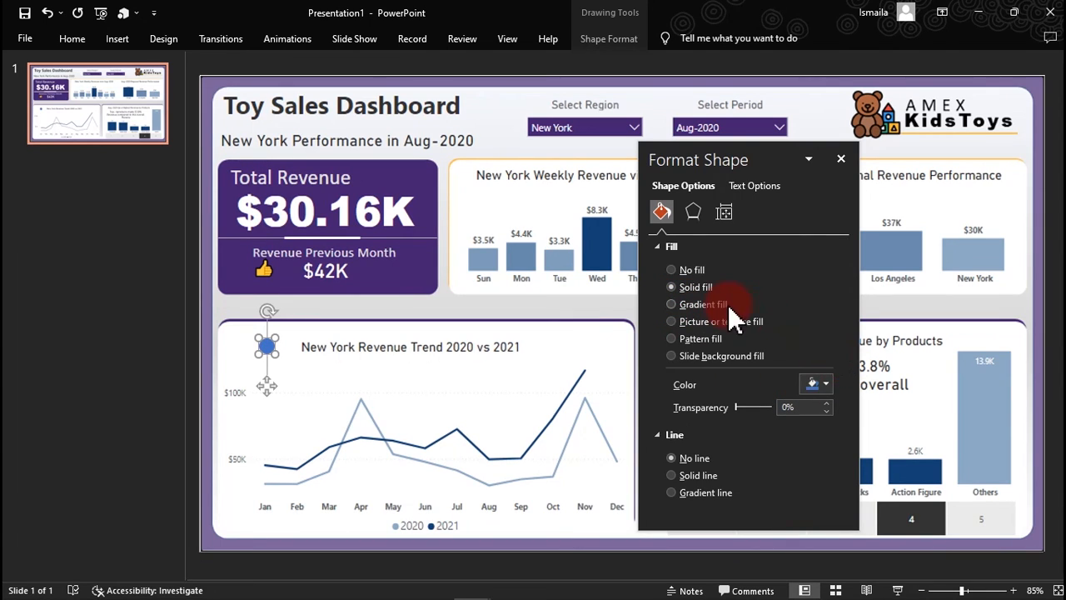
left_click(816, 381)
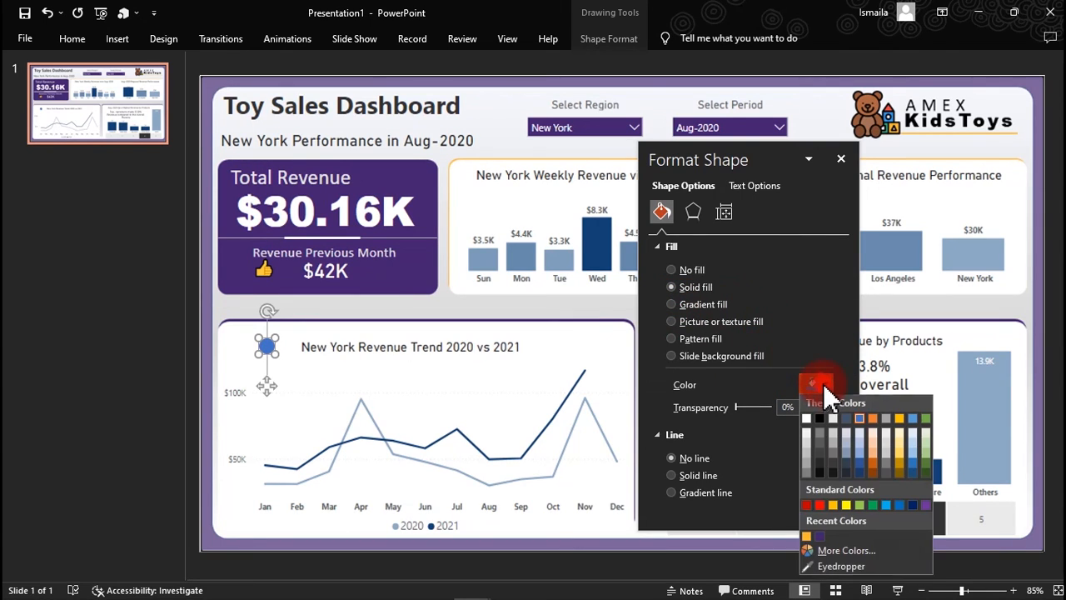
left_click(808, 541)
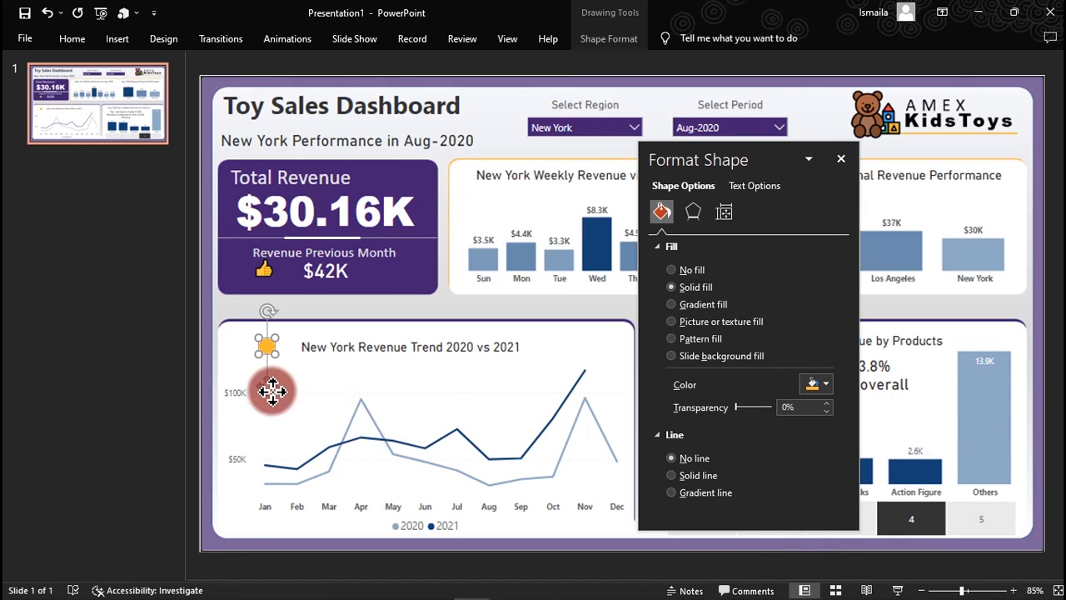
left_click_drag(267, 389, 278, 392)
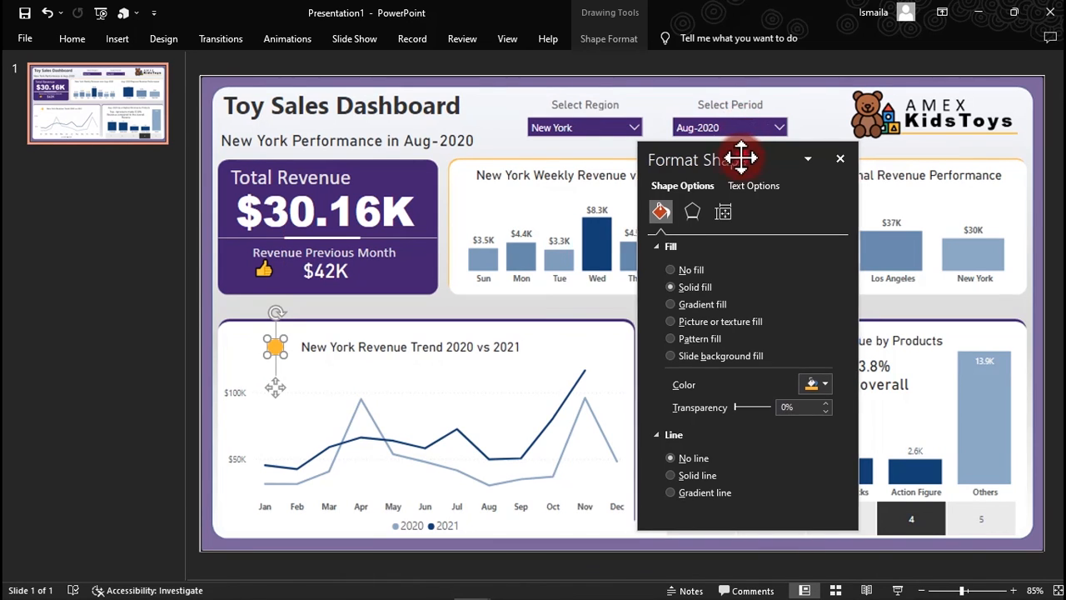
Step: Duplicate the orange circle and place the copy in front of the Aug-2020 top-4 Highest Revenue by Products title
left_click_drag(742, 159, 115, 148)
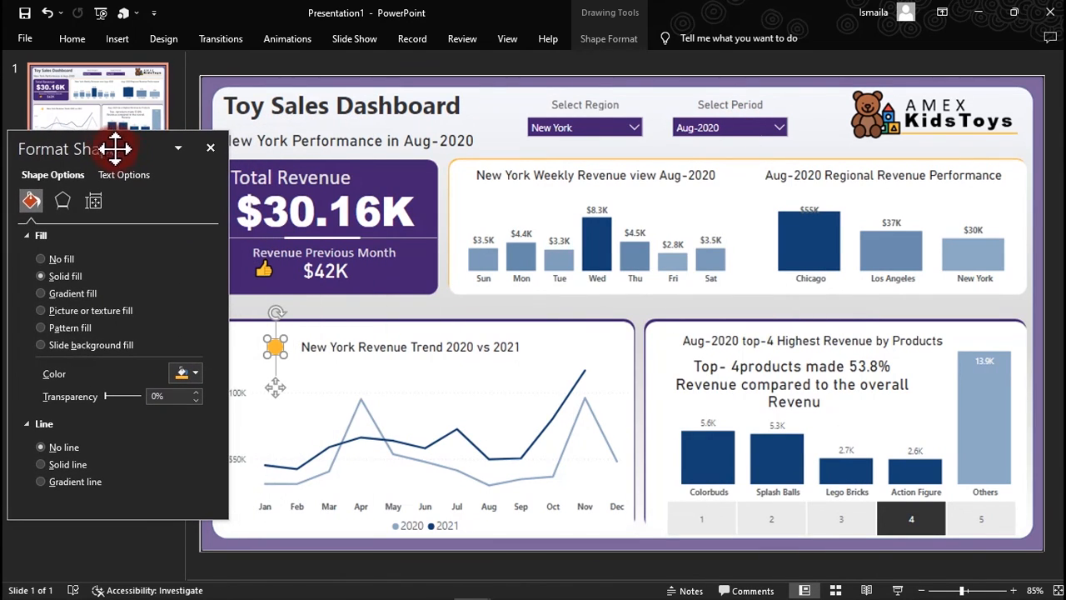
left_click(261, 332)
key("ctrl+d")
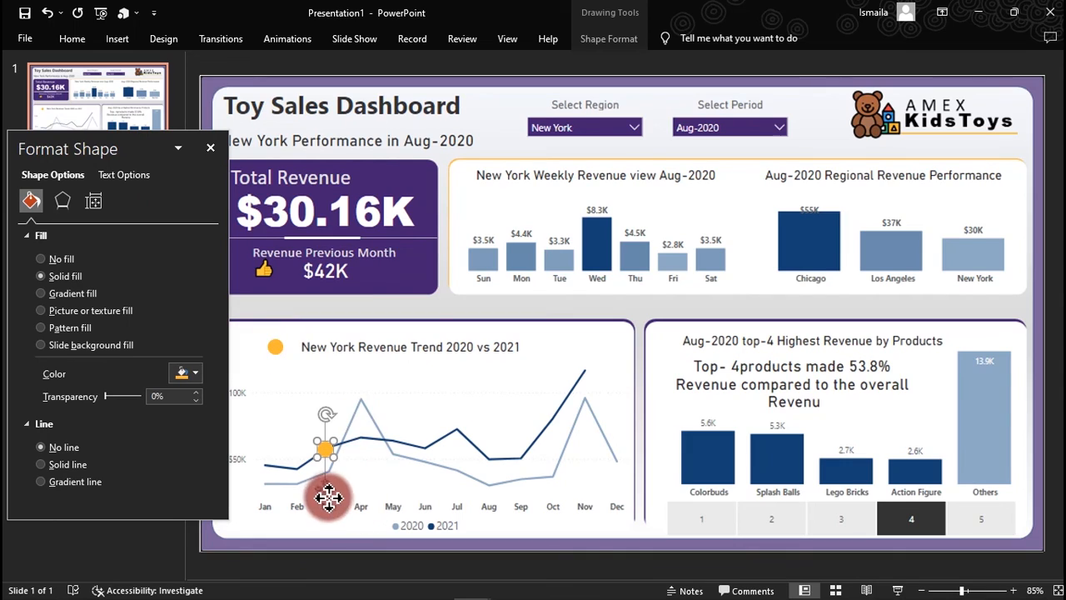
left_click_drag(328, 488, 667, 382)
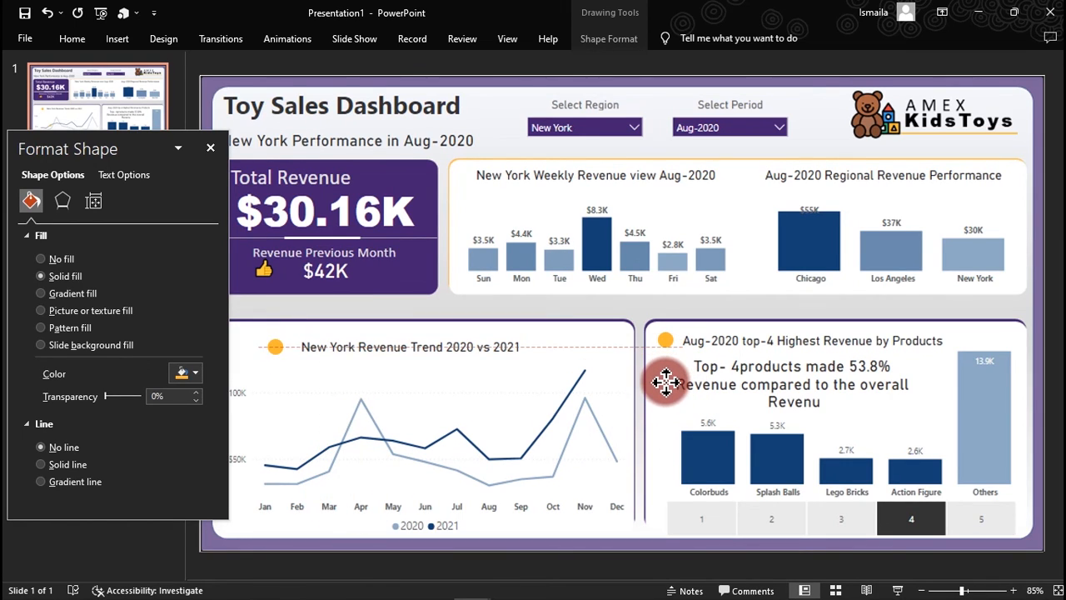
Step: Place further copies of the orange circle in front of the Aug-2020 Regional Revenue Performance and New York Weekly Revenue titles
left_click_drag(666, 380, 740, 210)
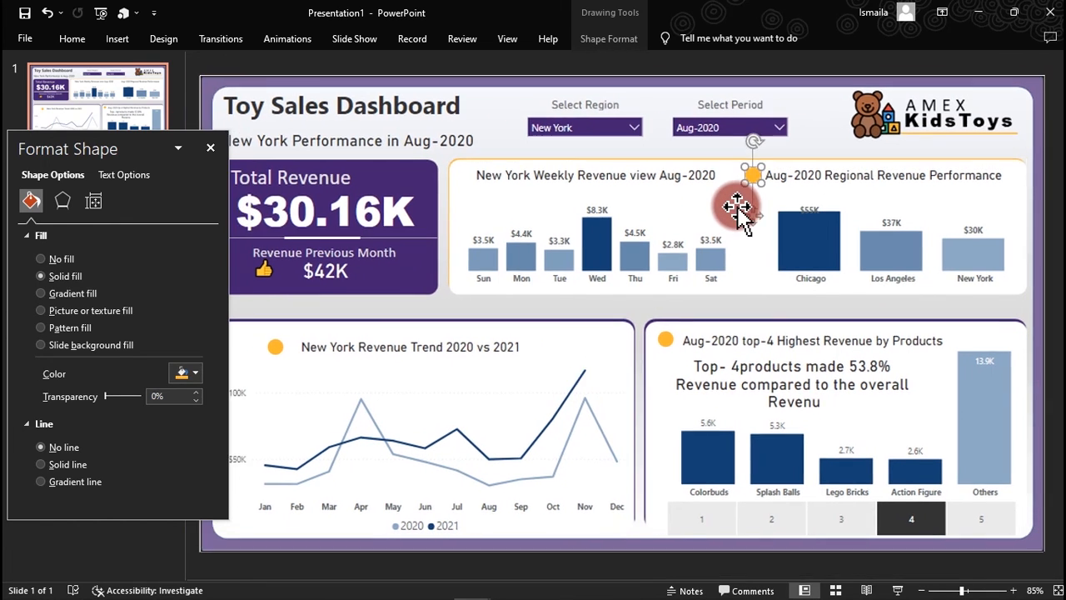
left_click(816, 185)
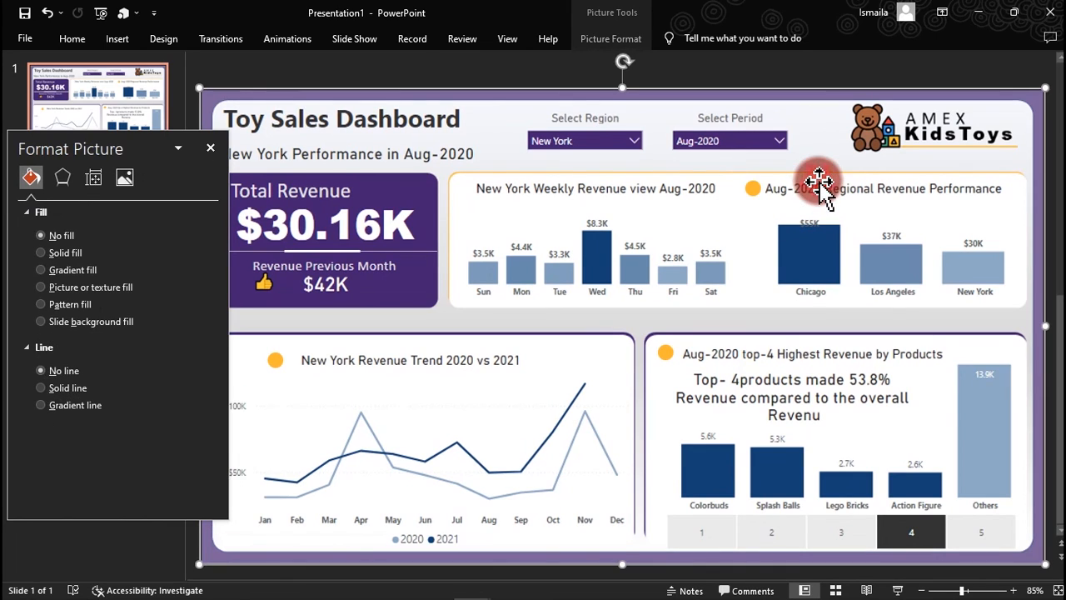
left_click(755, 198)
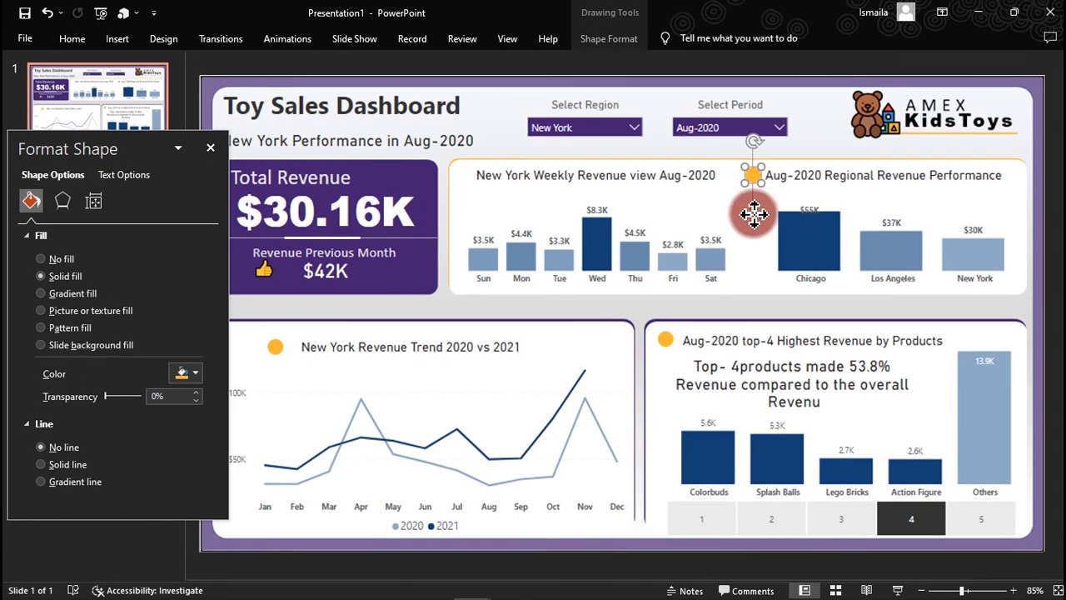
left_click_drag(756, 215, 763, 215)
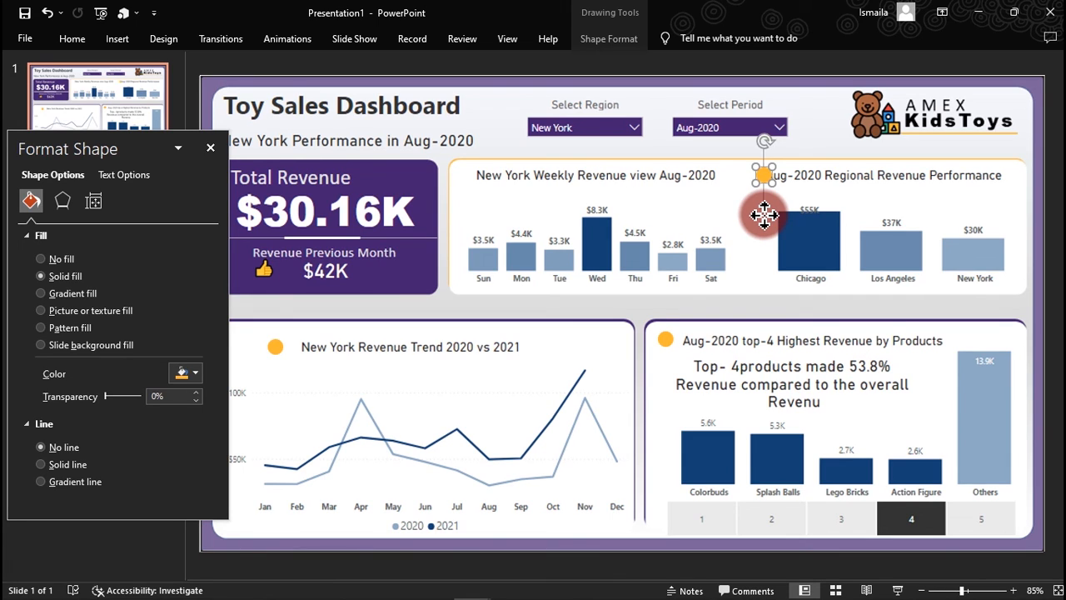
left_click_drag(764, 215, 471, 215)
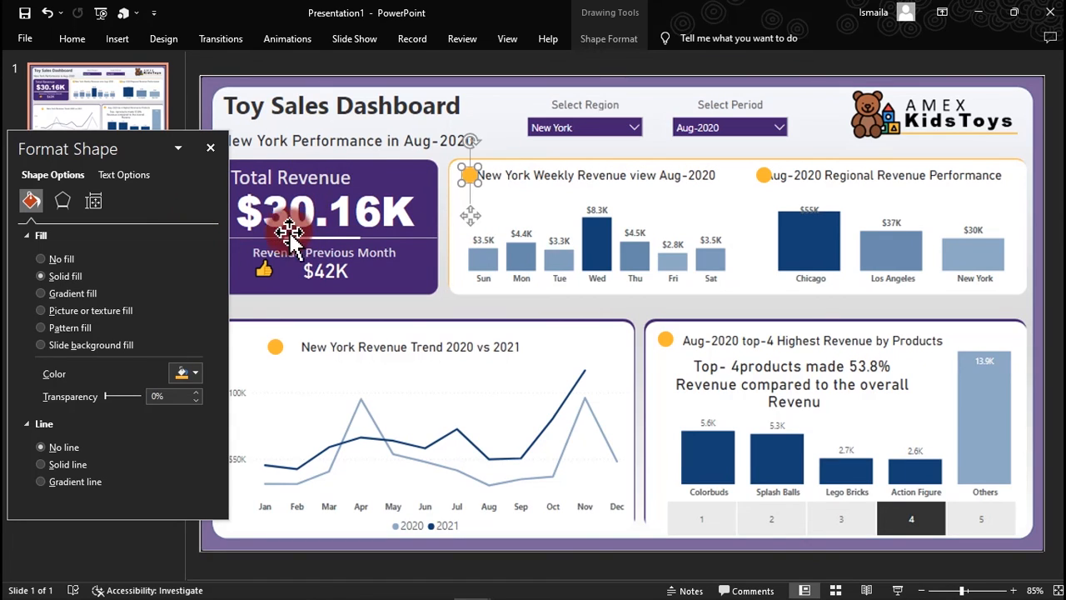
Step: Draw a vertical line separating the New York Weekly Revenue chart from the Aug-2020 Regional Revenue Performance chart
left_click(118, 39)
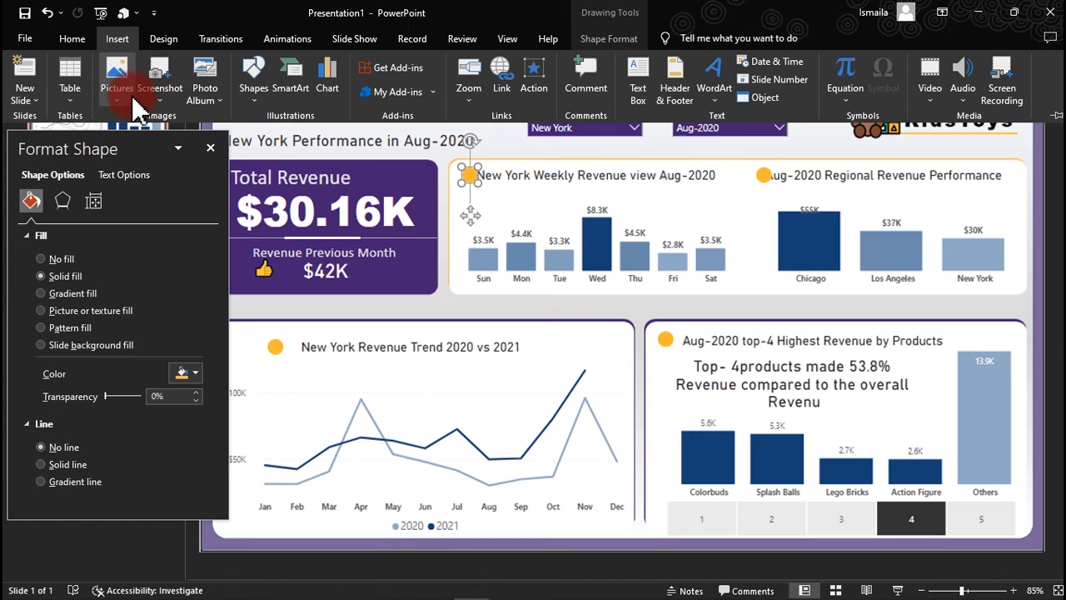
left_click(254, 90)
left_click(274, 146)
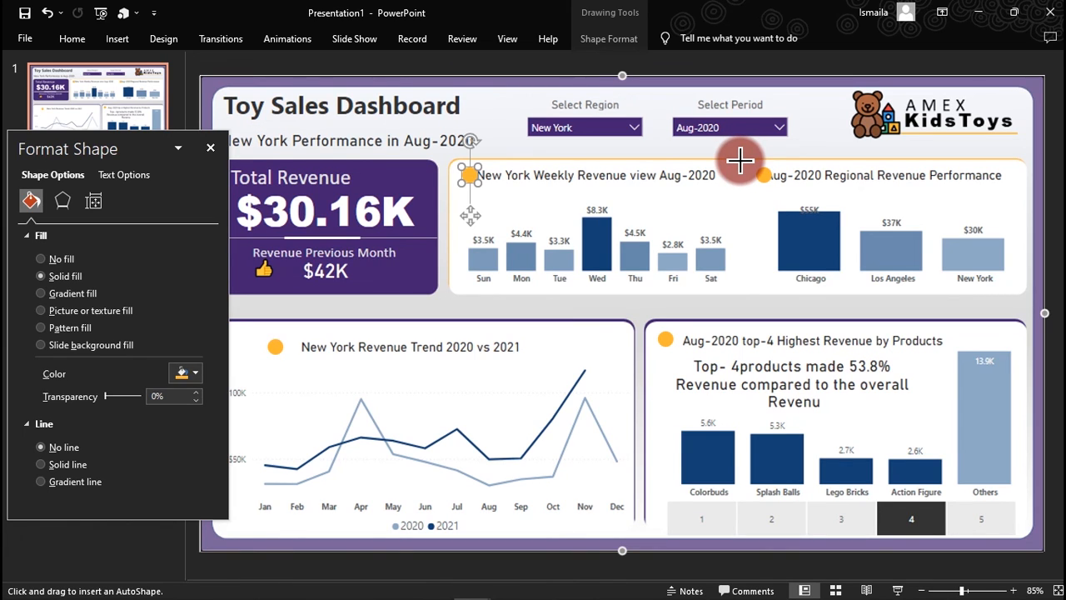
left_click_drag(740, 161, 749, 296)
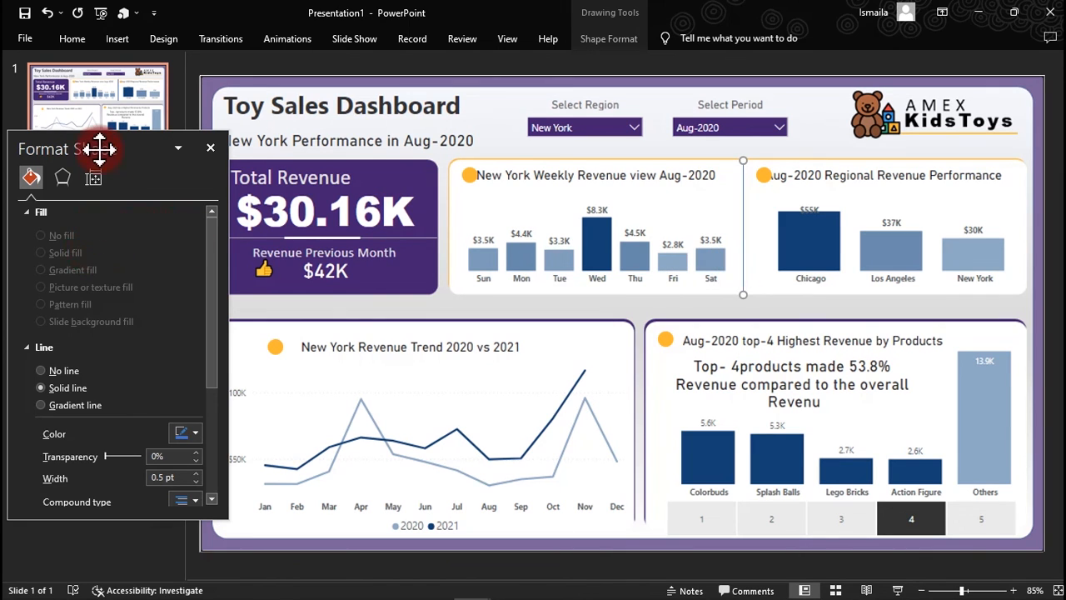
Step: Give the vertical divider a gradient line with the recent golden-orange on its 83% and 74% gradient stops
left_click_drag(99, 149, 243, 98)
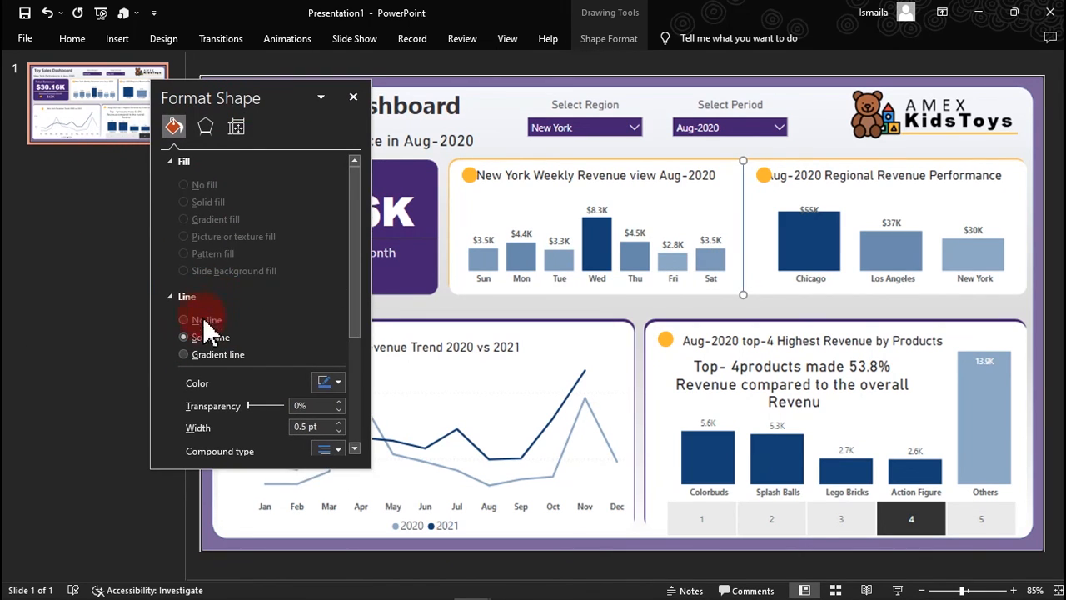
left_click_drag(357, 259, 355, 326)
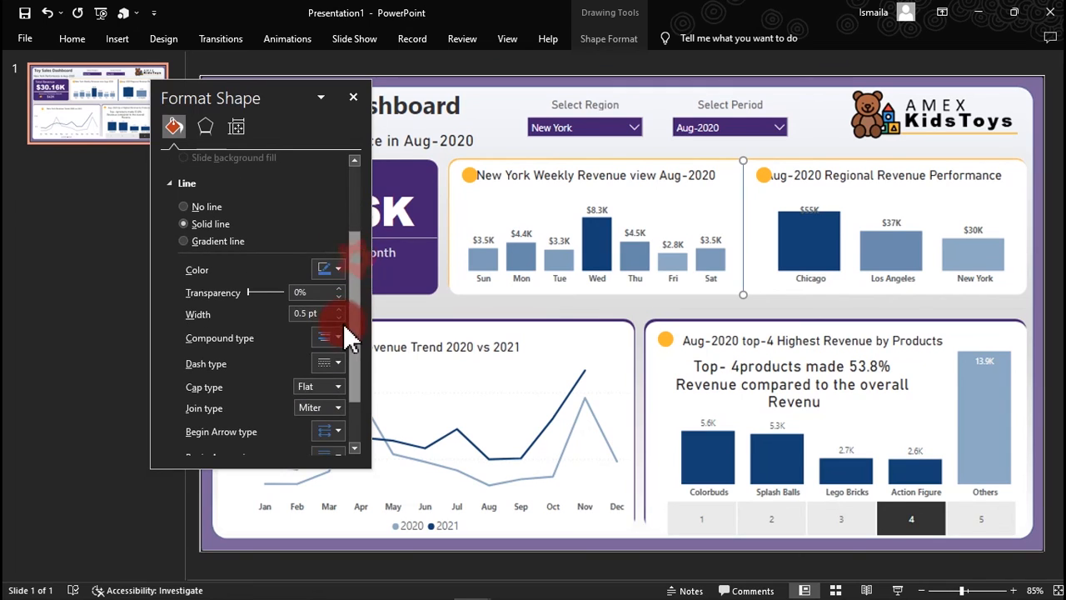
left_click(212, 241)
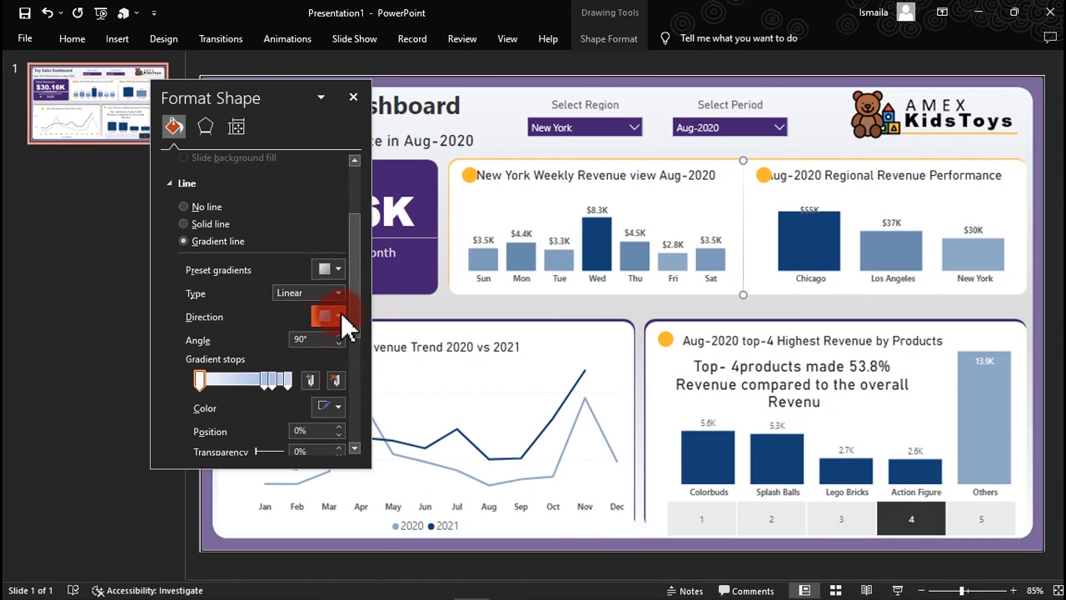
left_click(339, 408)
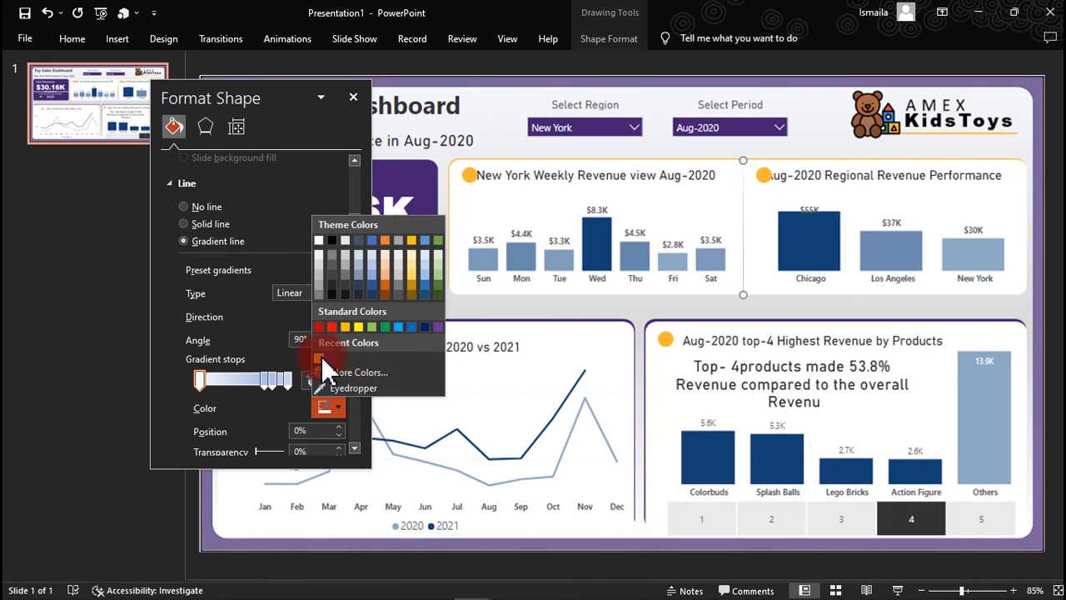
left_click(266, 374)
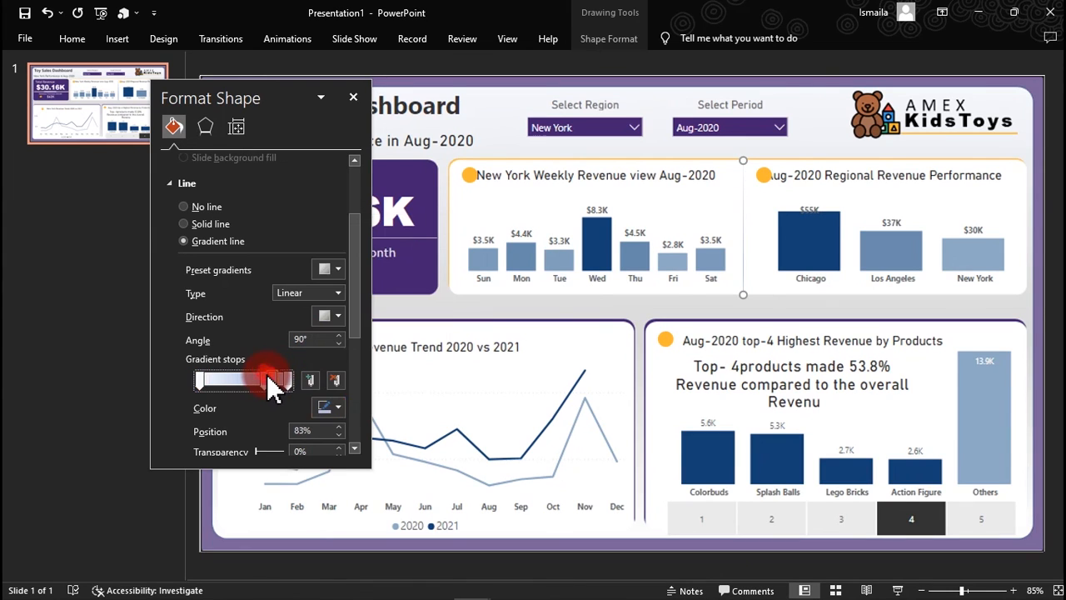
left_click(346, 408)
left_click(322, 358)
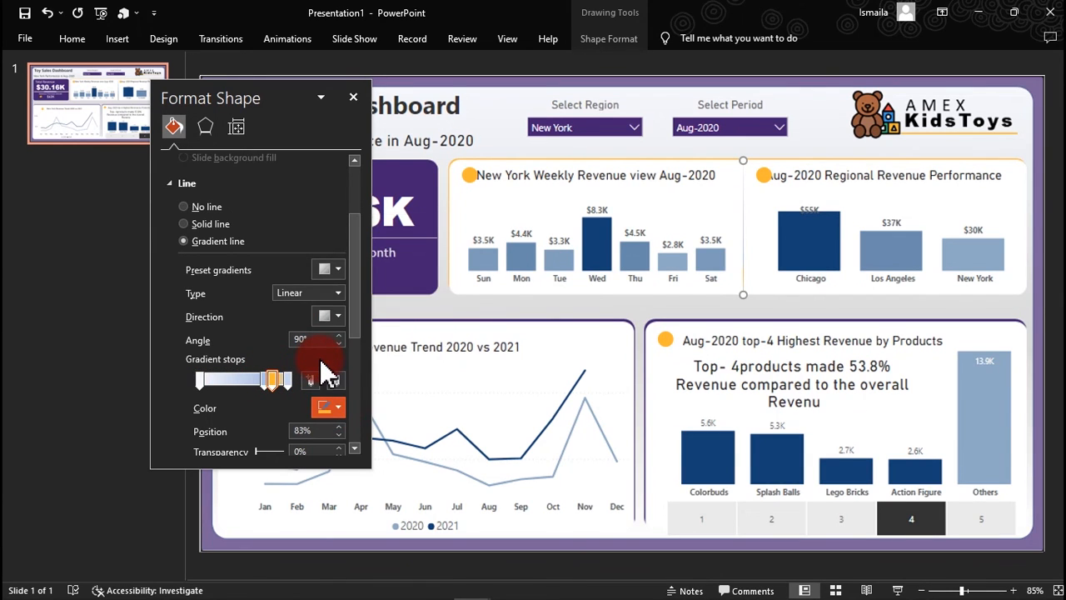
left_click(310, 380)
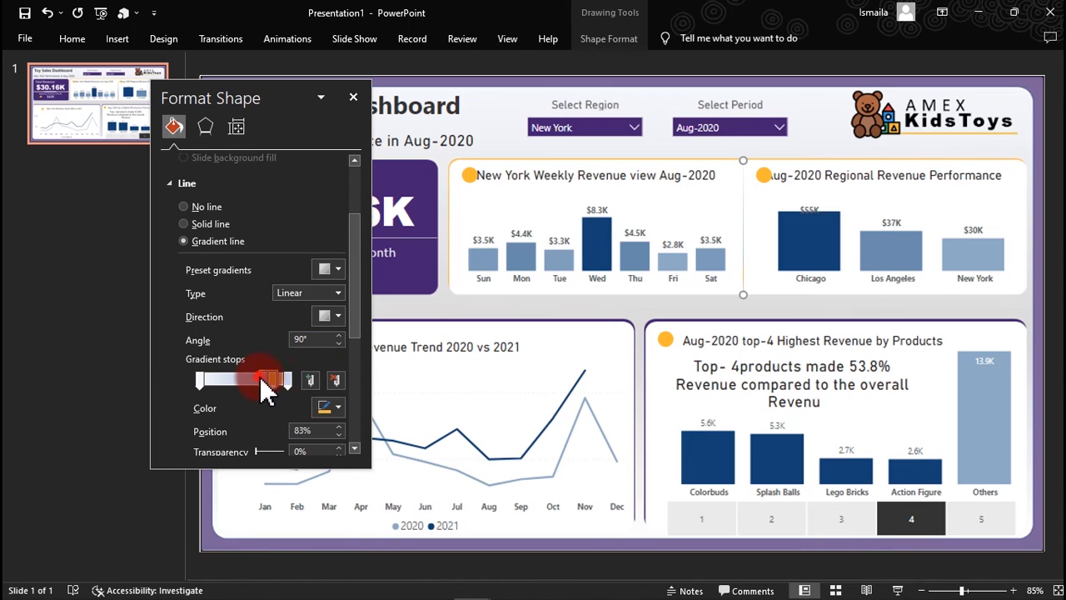
left_click(323, 408)
left_click(338, 407)
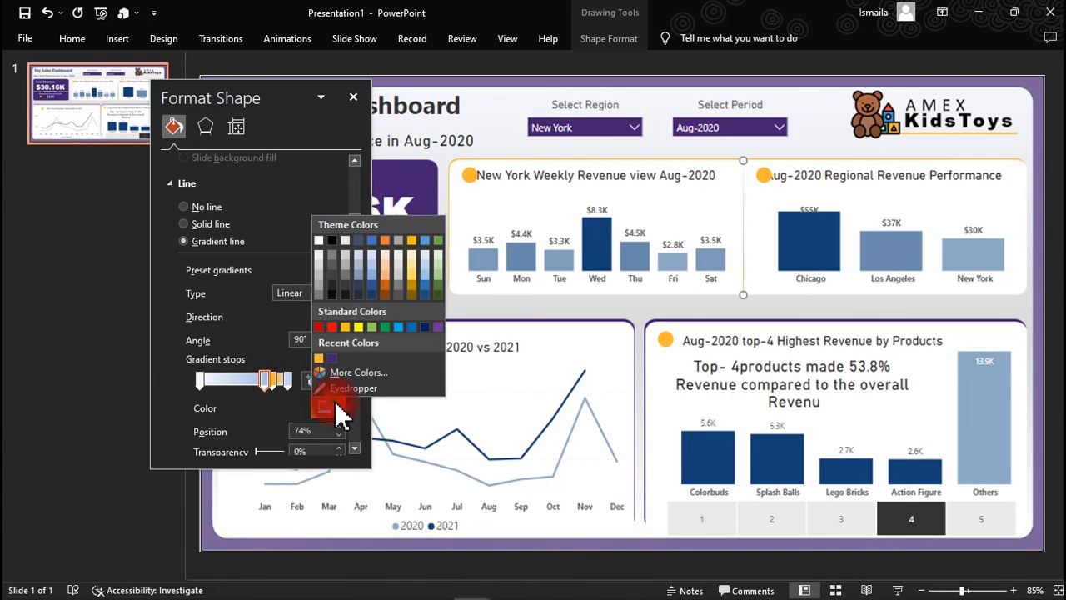
left_click(319, 359)
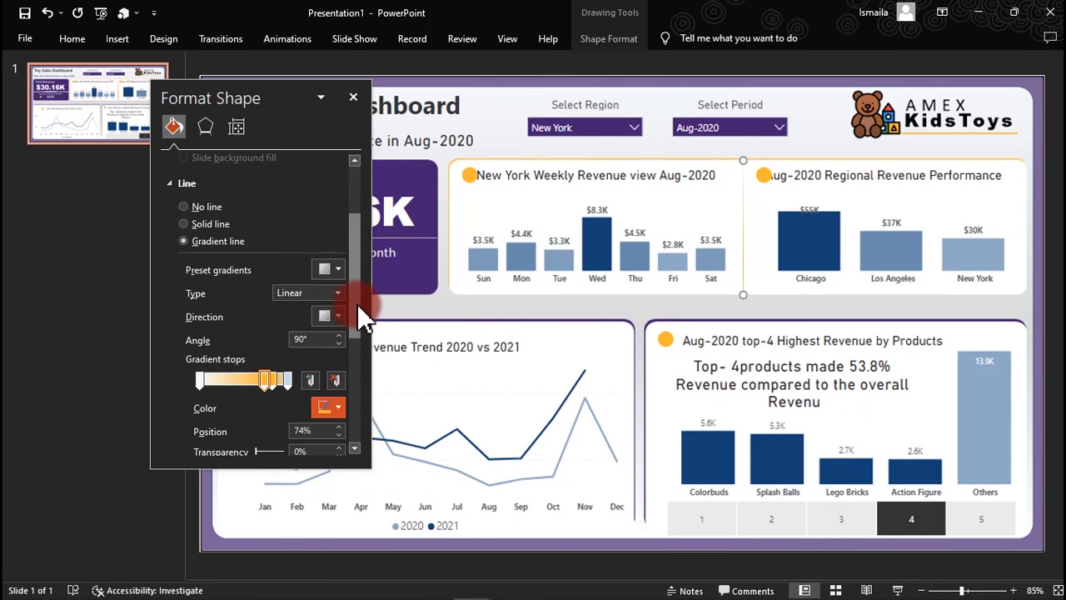
Step: Set the divider's width to 1.5 pt and shift its orange gradient stops toward the start, one of them to 66%
left_click_drag(353, 300, 356, 354)
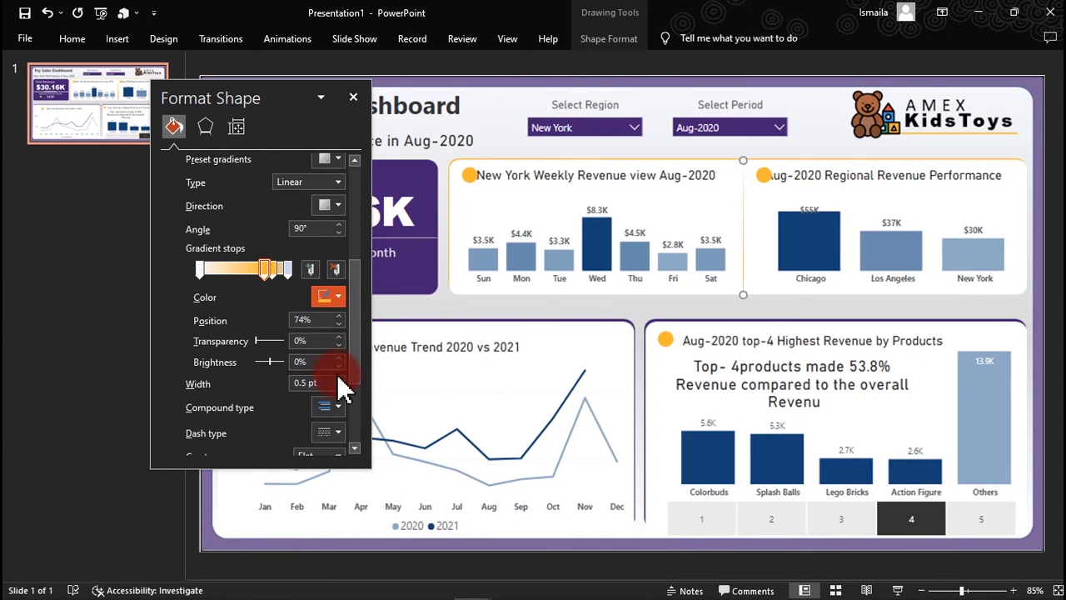
left_click(337, 379)
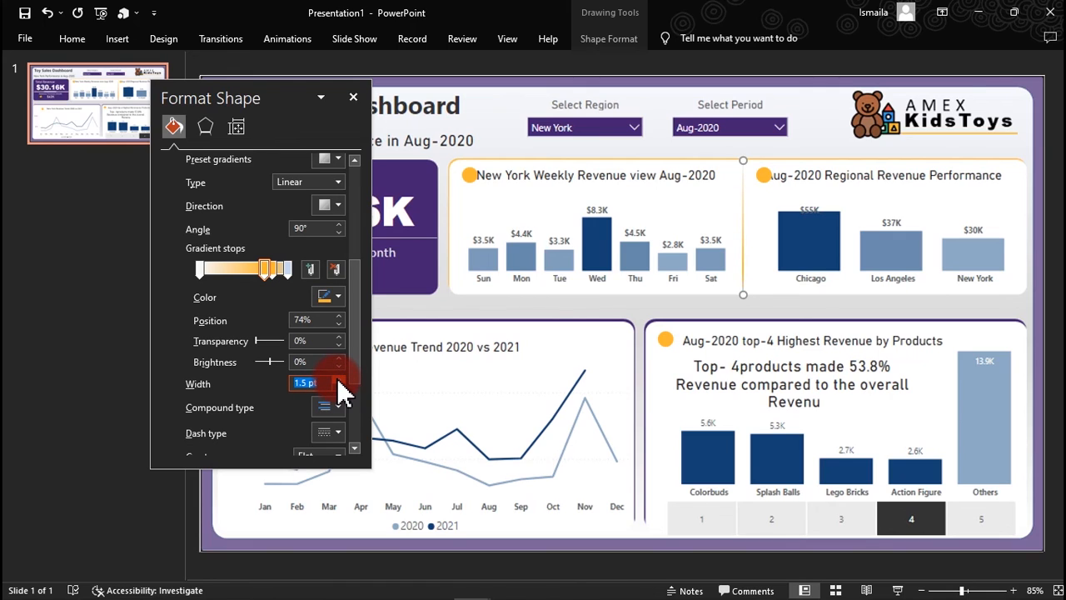
mouse_move(265, 271)
left_mouse_down()
mouse_move(254, 280)
mouse_move(265, 282)
mouse_move(272, 271)
mouse_move(254, 272)
left_mouse_up()
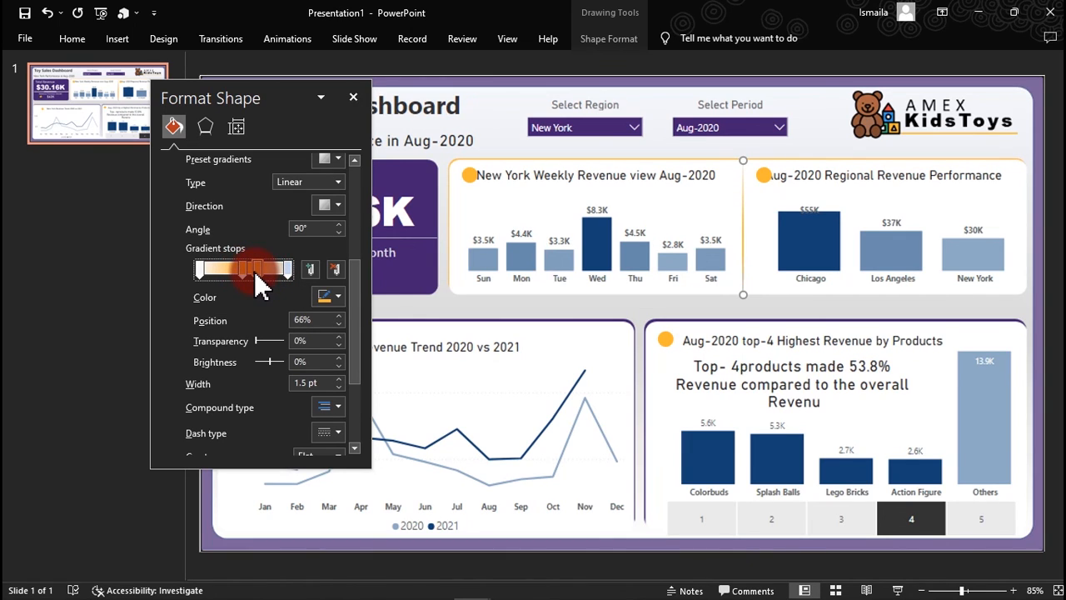
left_click(353, 98)
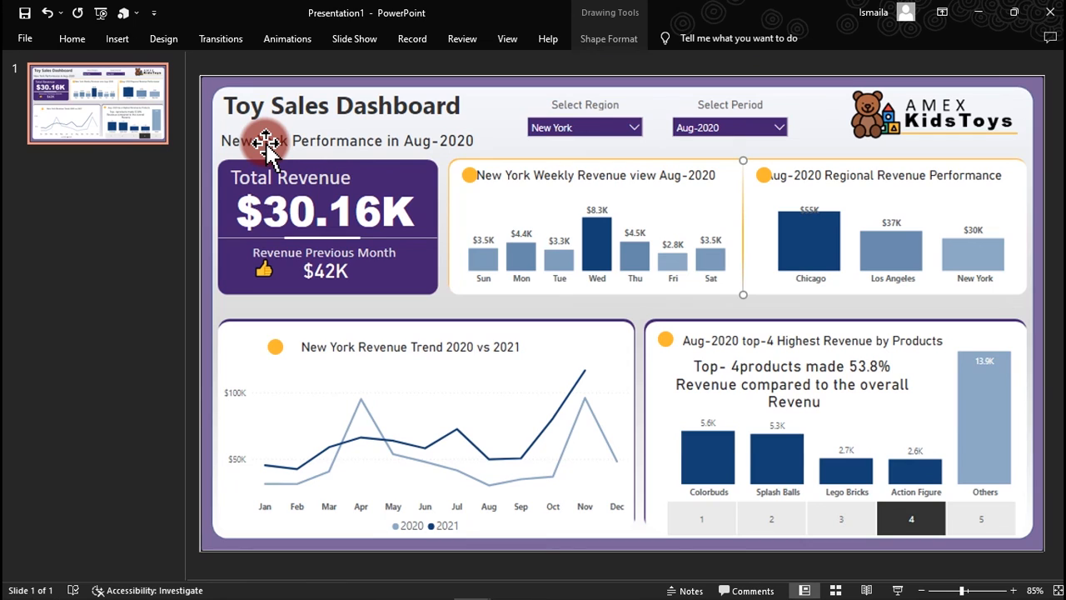
Step: Delete the dashboard screenshot from the slide and check the background design in the other open presentation window
left_click(530, 116)
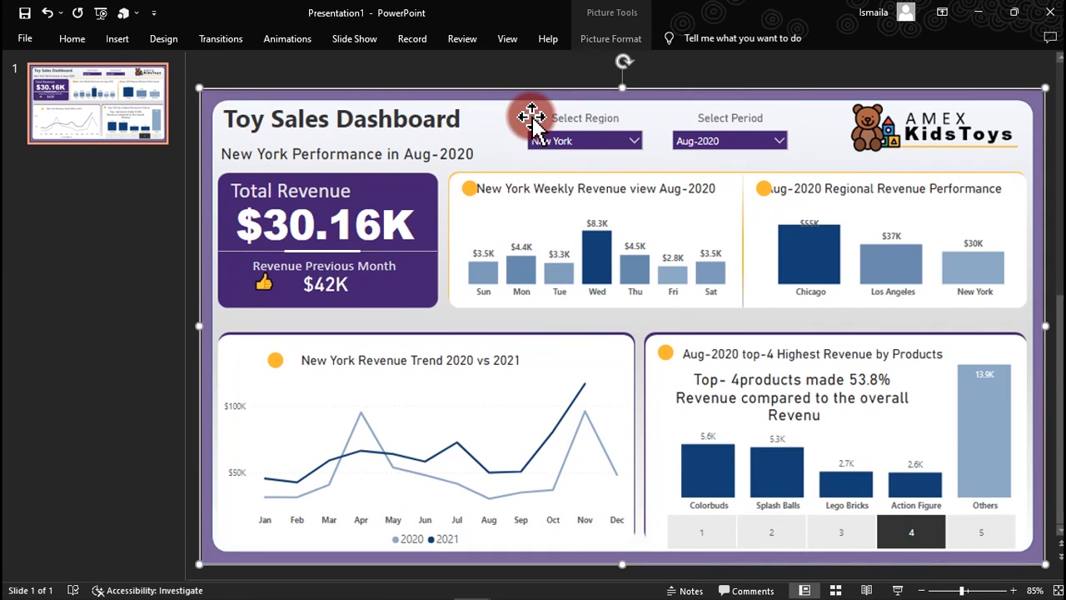
key("Delete")
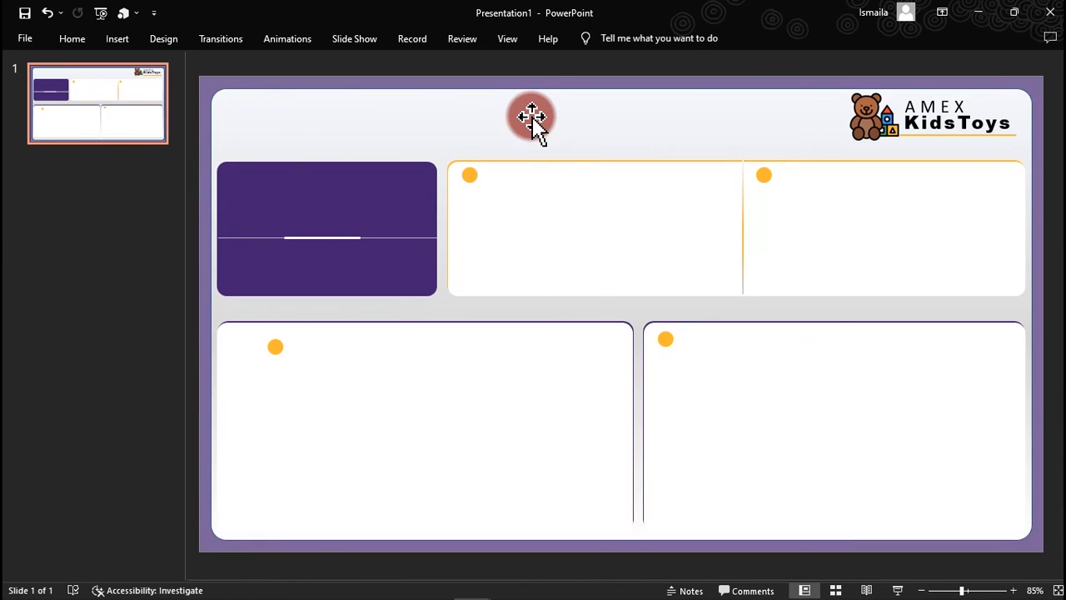
mouse_move(550, 593)
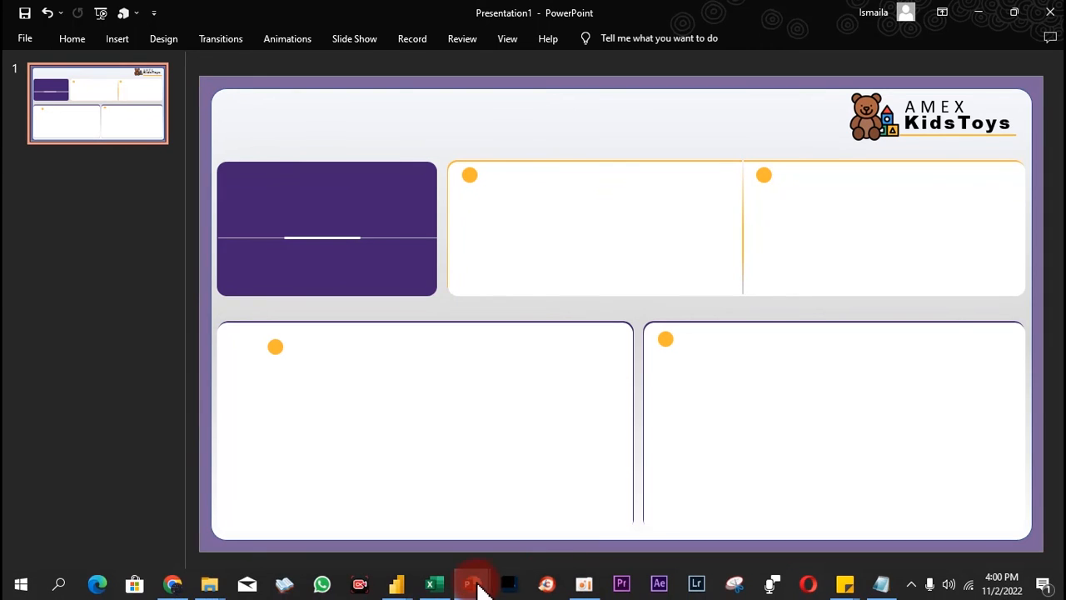
mouse_move(482, 588)
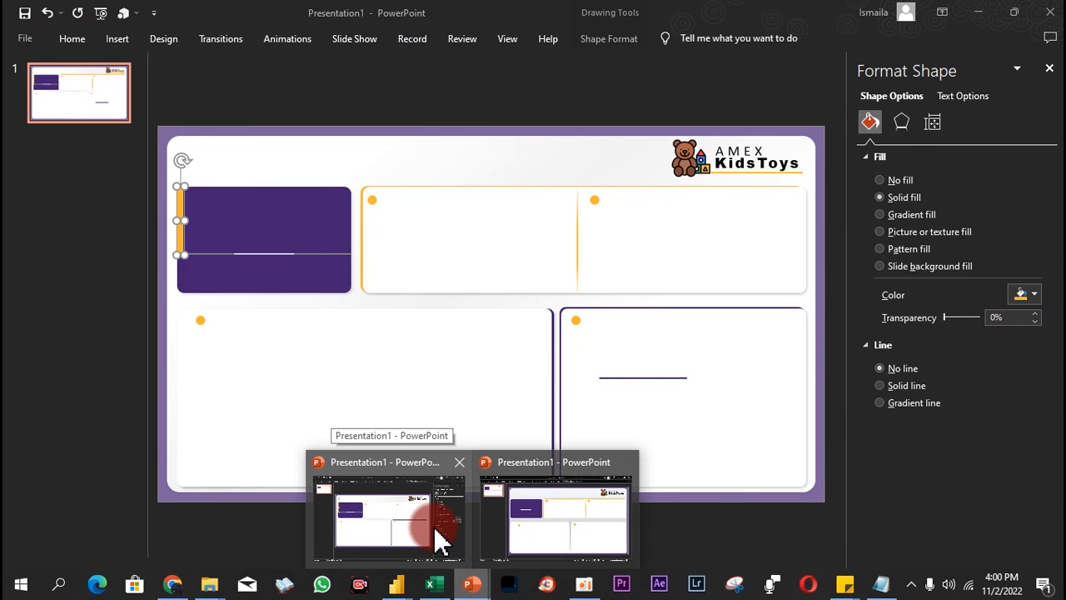
left_click(408, 518)
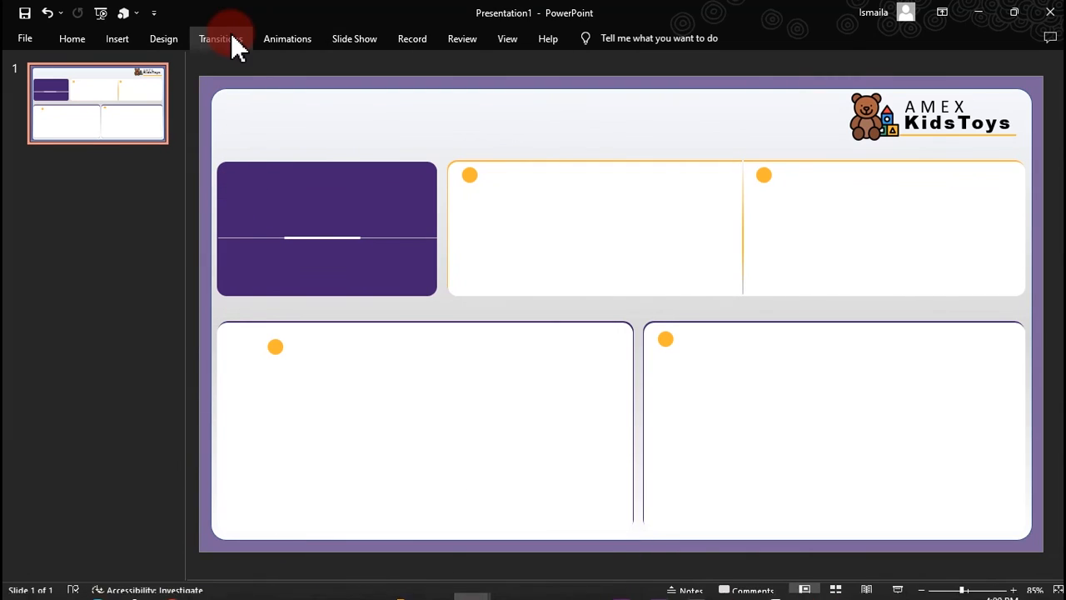
Step: Draw a narrow vertical rectangle along the purple card's left edge, from its top to the white divider line
left_click(124, 42)
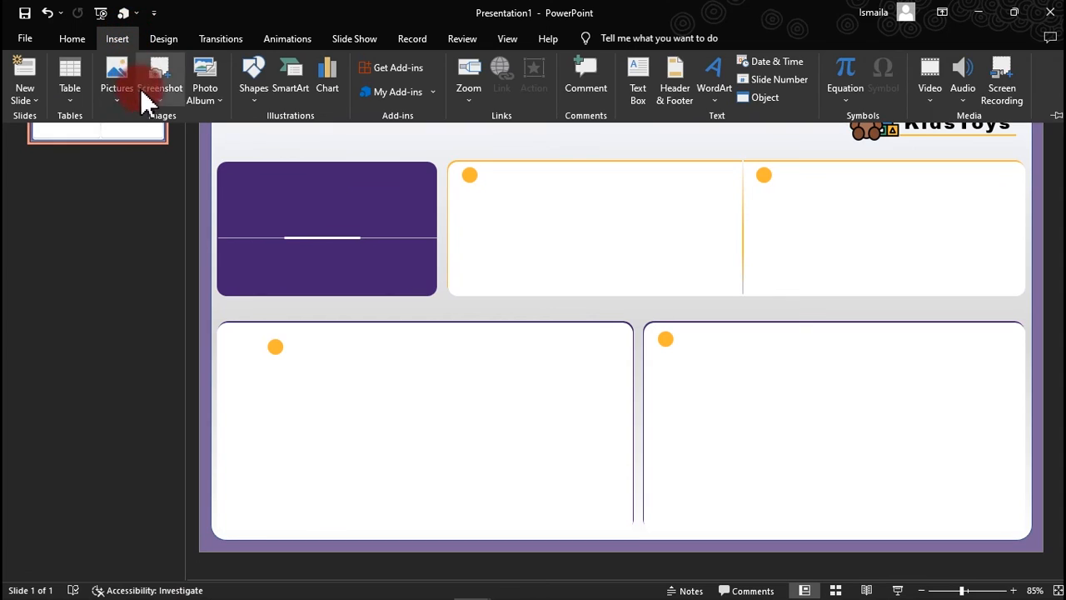
left_click(254, 104)
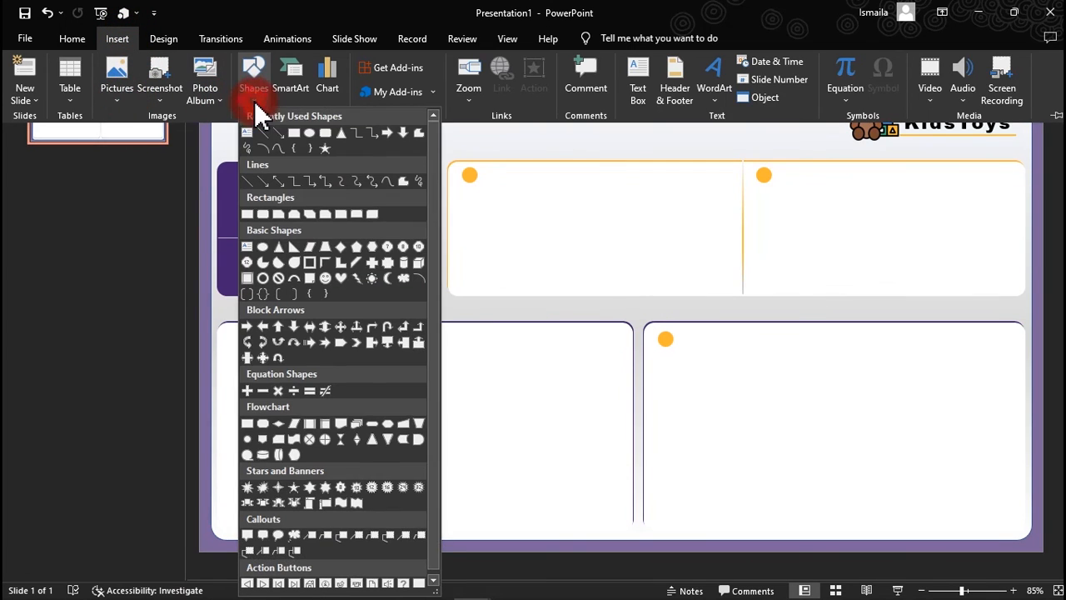
left_click(300, 140)
mouse_move(331, 155)
left_mouse_down()
mouse_move(329, 205)
mouse_move(345, 209)
mouse_move(225, 219)
mouse_move(226, 162)
left_mouse_up()
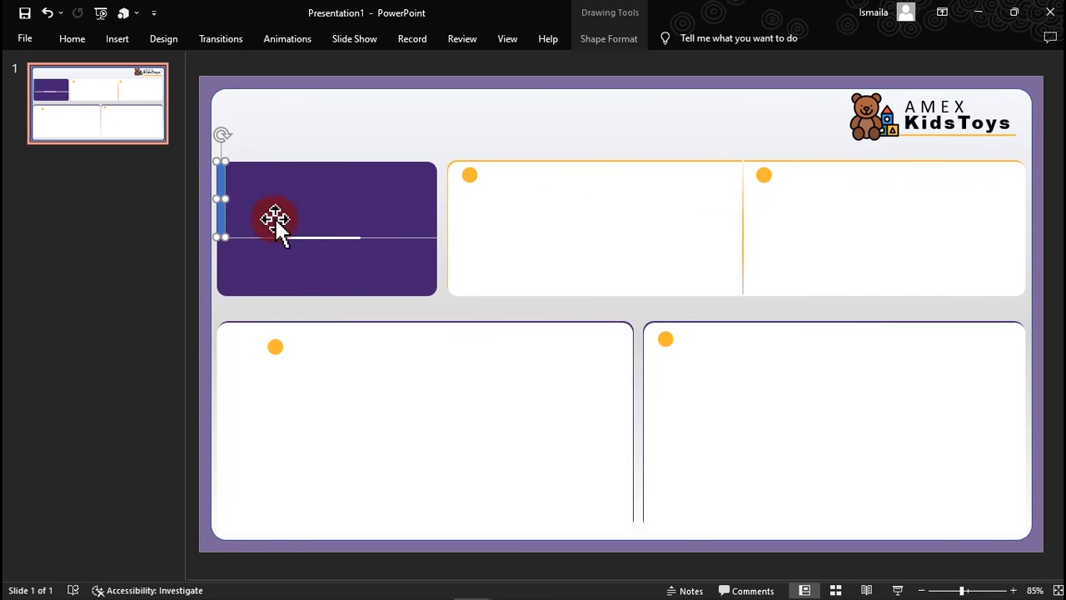
Step: Give the narrow rectangle on the purple card the recent golden-orange solid fill with no outline
right_click(220, 217)
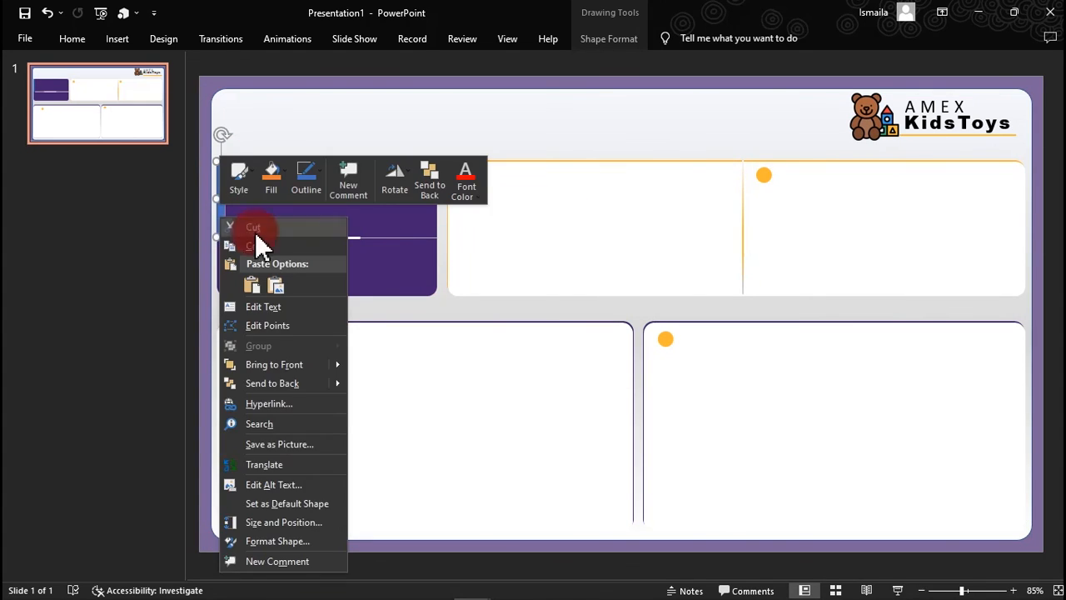
left_click(287, 542)
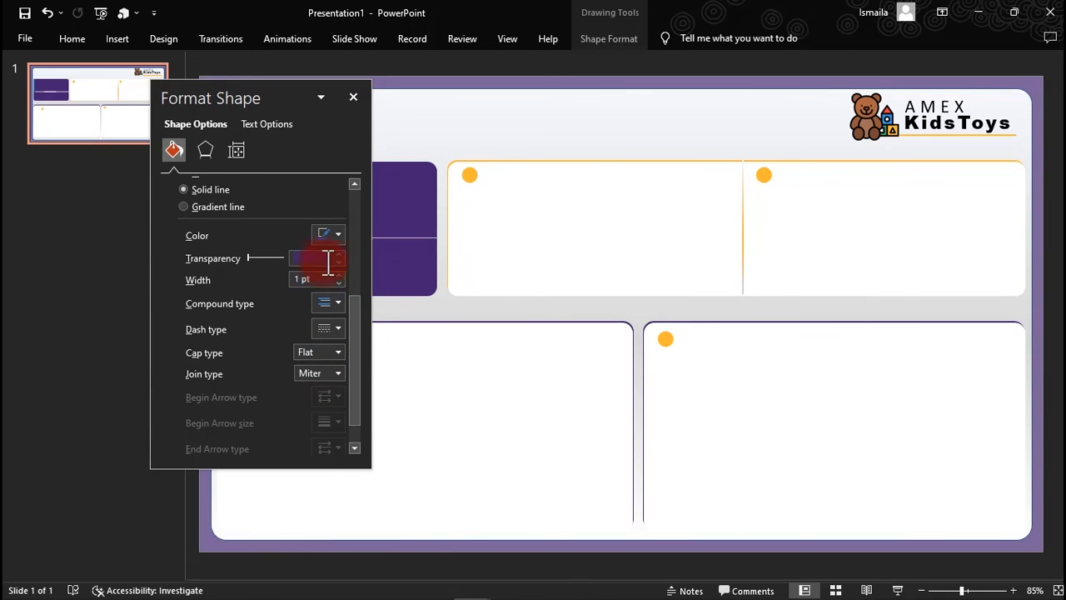
left_click(330, 234)
left_click(317, 389)
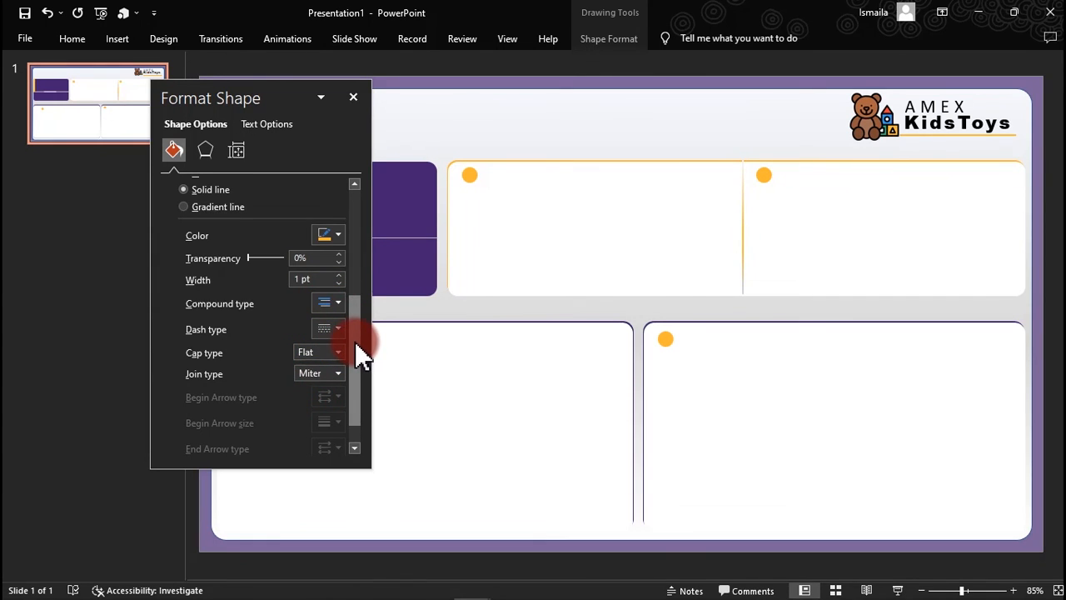
left_click_drag(360, 354, 347, 303)
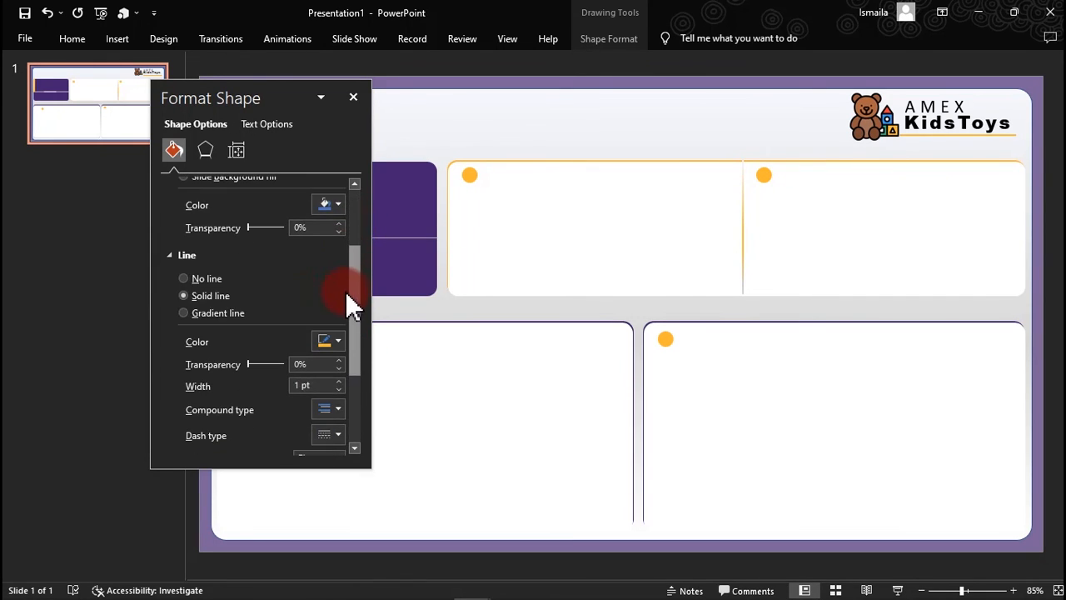
left_click(188, 279)
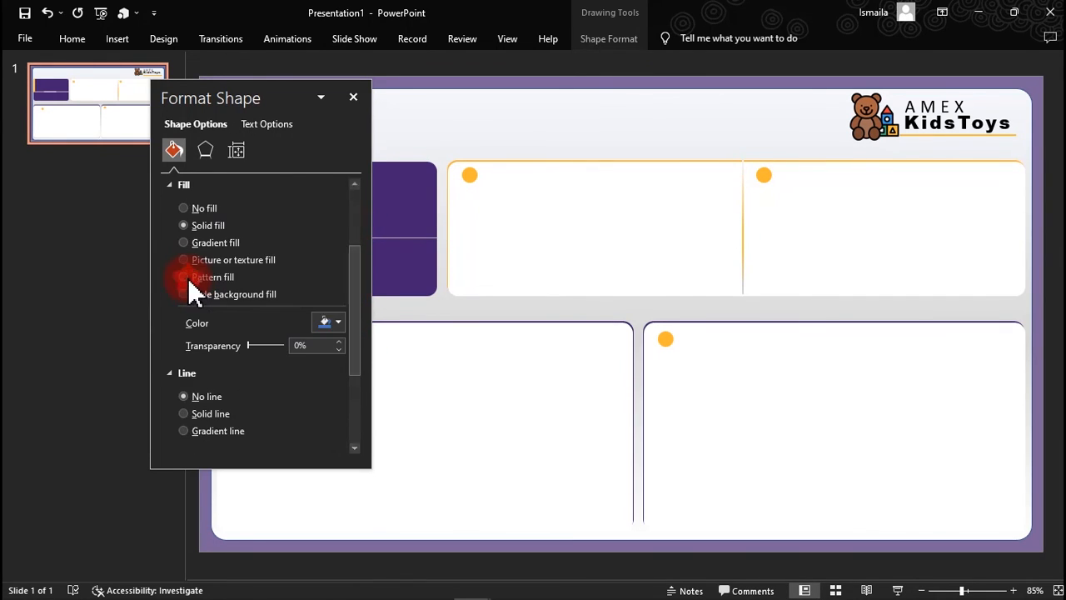
left_click(337, 322)
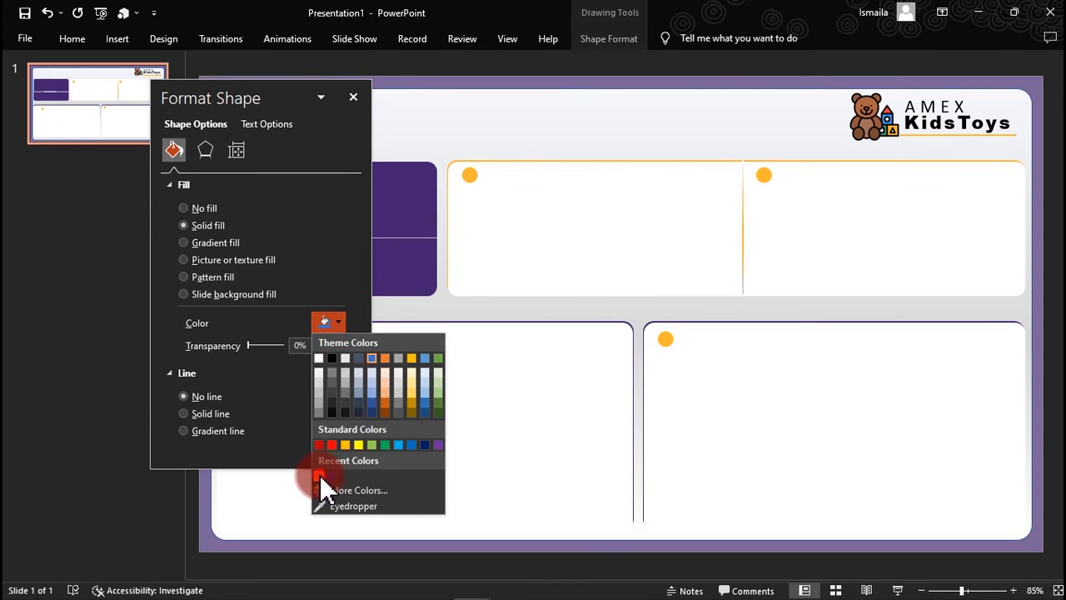
left_click(319, 476)
left_click_drag(263, 99, 596, 121)
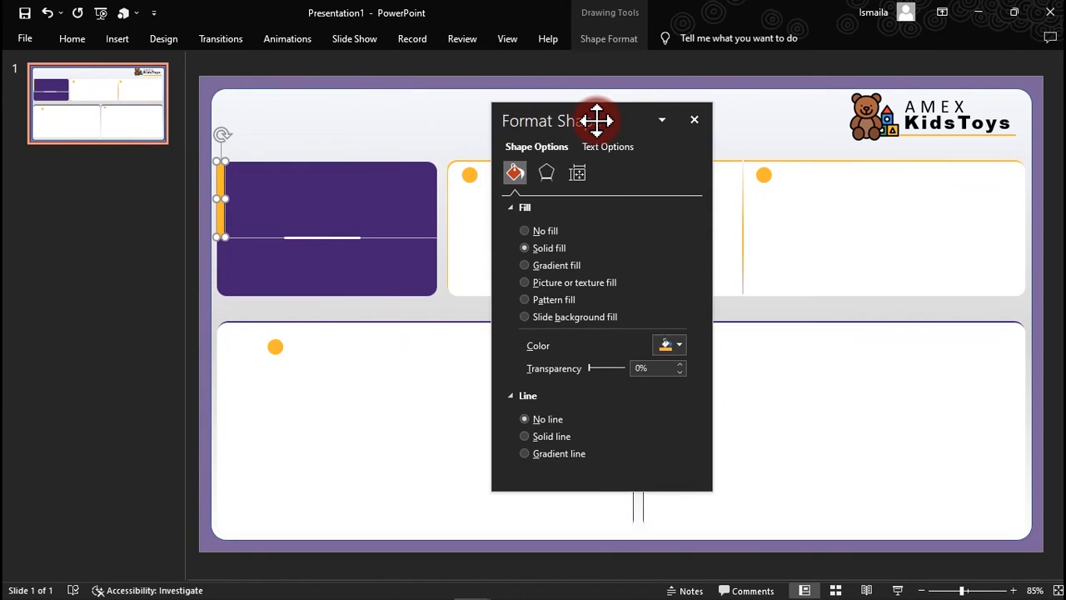
left_click(694, 119)
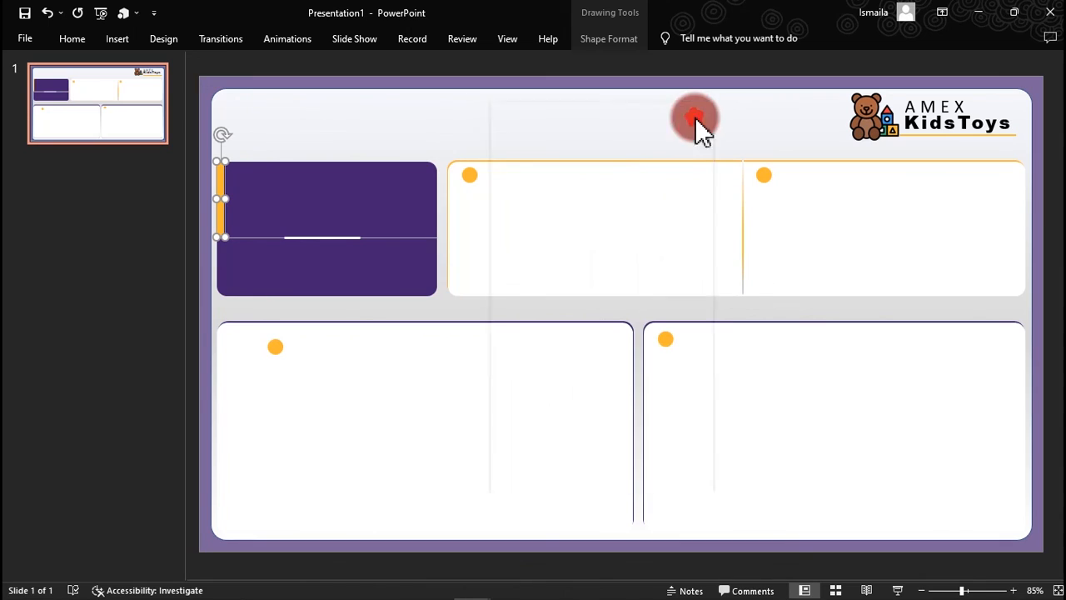
left_click(341, 83)
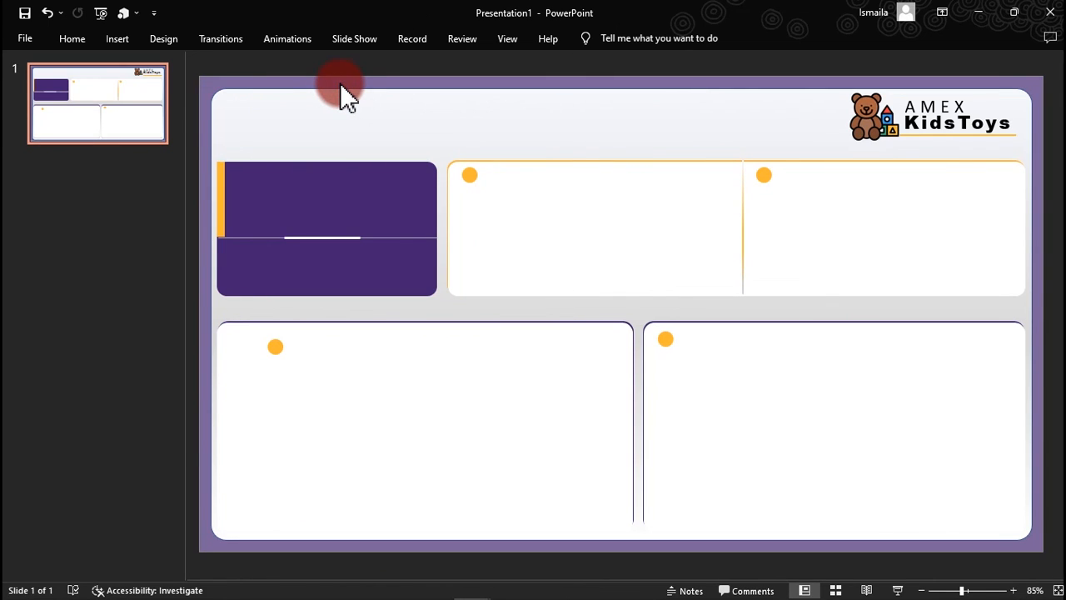
Step: Nudge the golden-orange accent bar into line with the purple card's left edge and the white divider
left_click(222, 205)
left_click(227, 194)
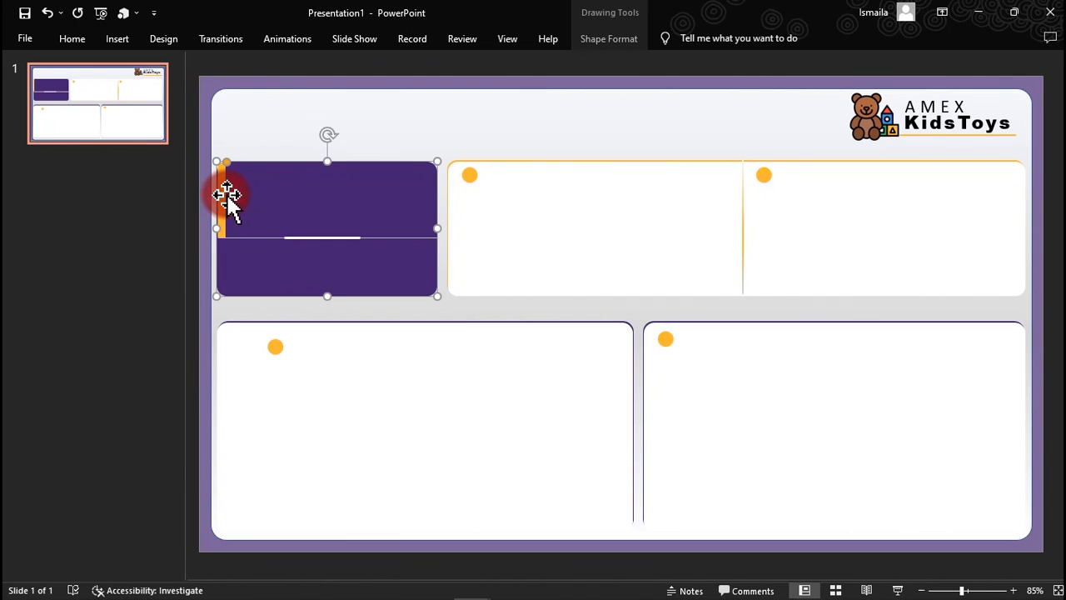
left_click(224, 196)
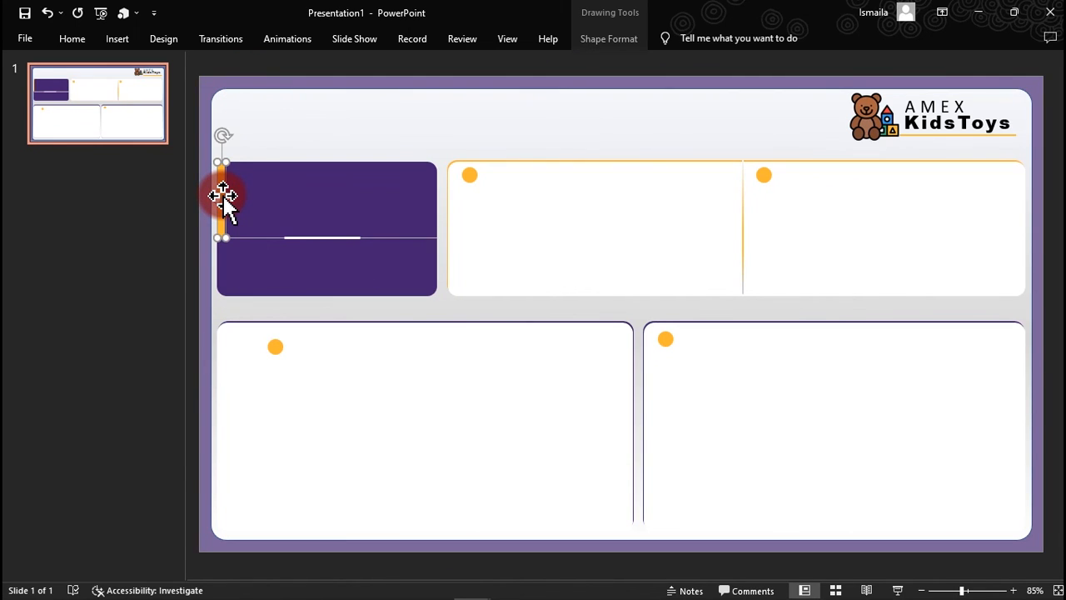
left_click(251, 99)
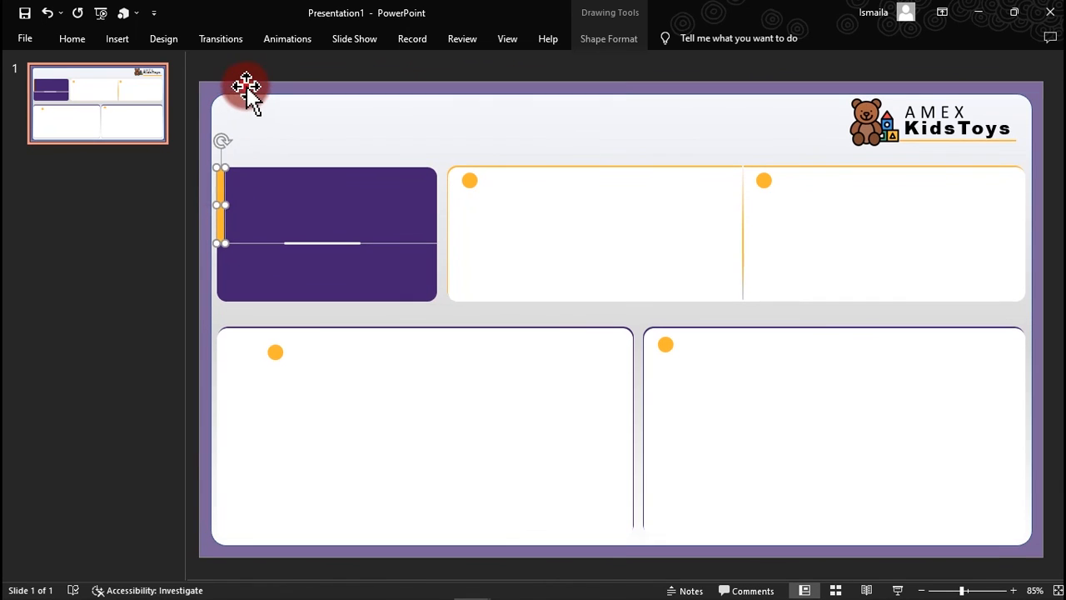
left_click(236, 85)
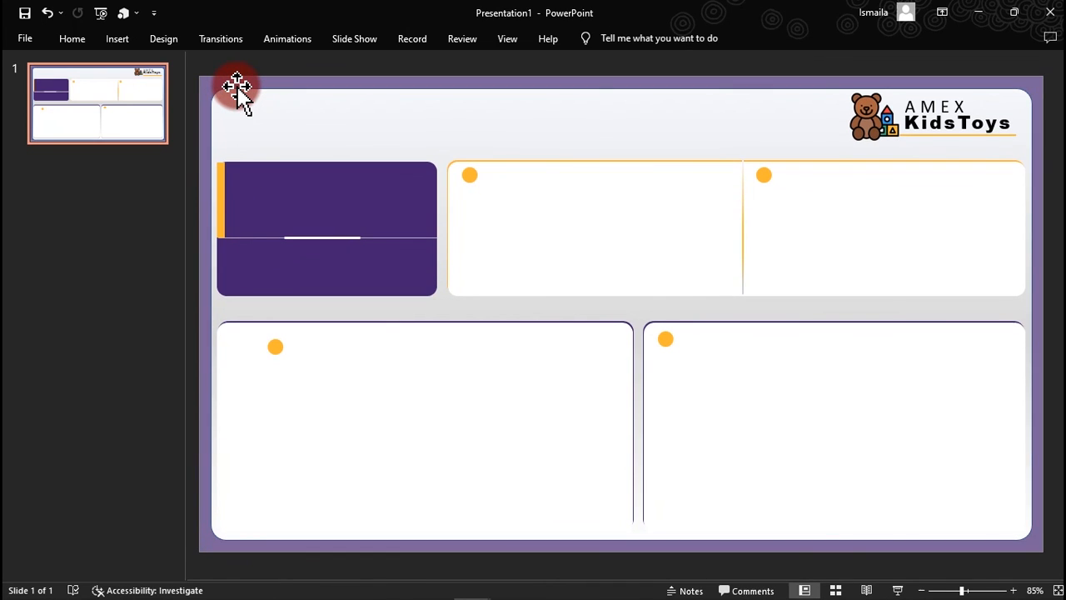
Step: Export only the current slide as a PNG image, replacing the existing B2.png in the Power BI 2022 folder
left_click(21, 39)
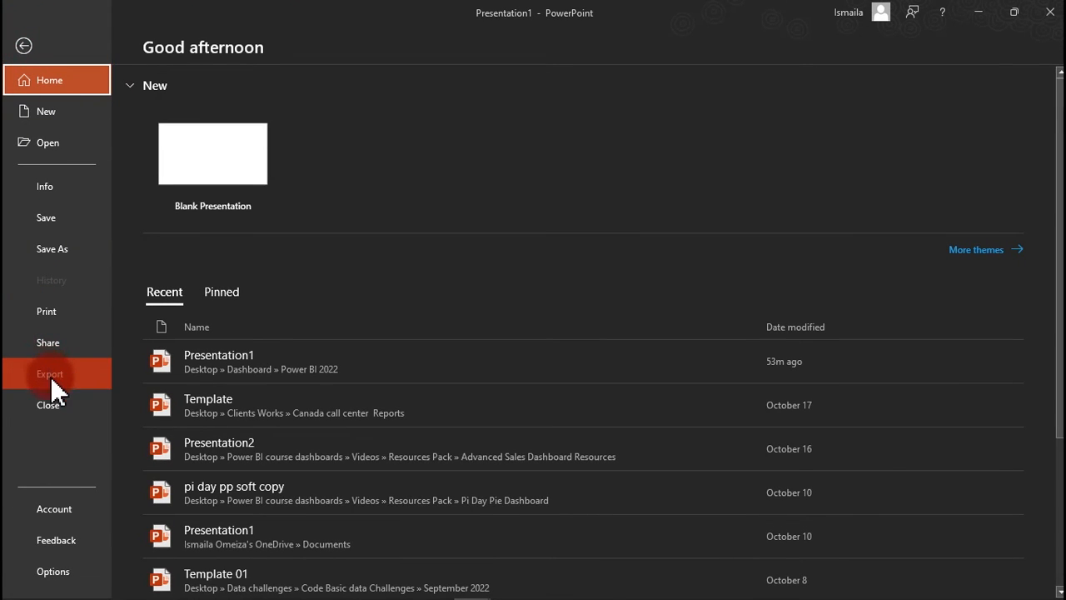
left_click(50, 375)
left_click(293, 281)
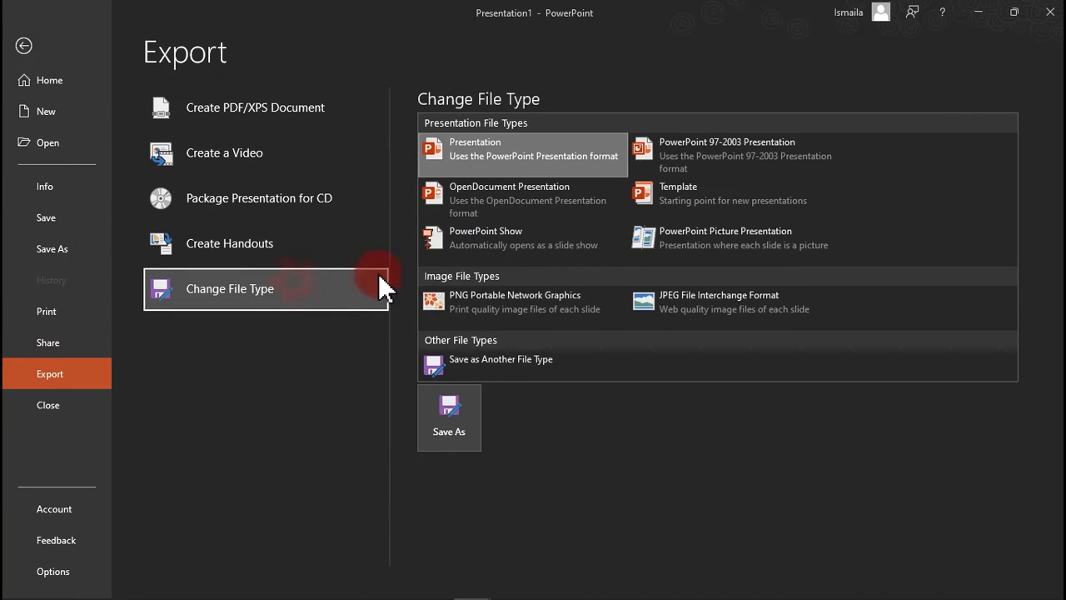
left_click(488, 308)
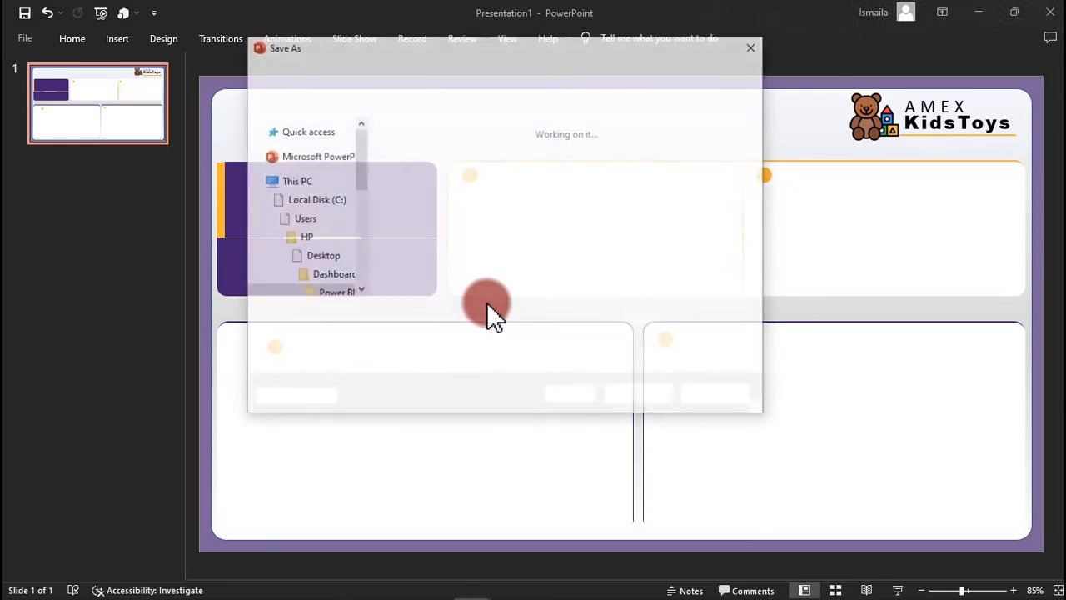
double_click(418, 183)
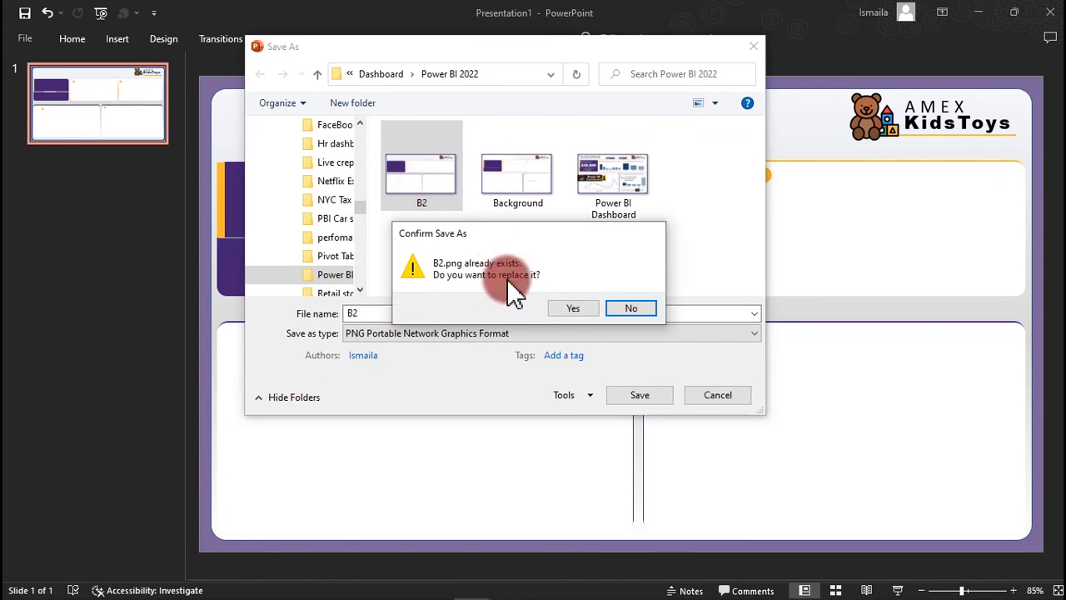
left_click(573, 311)
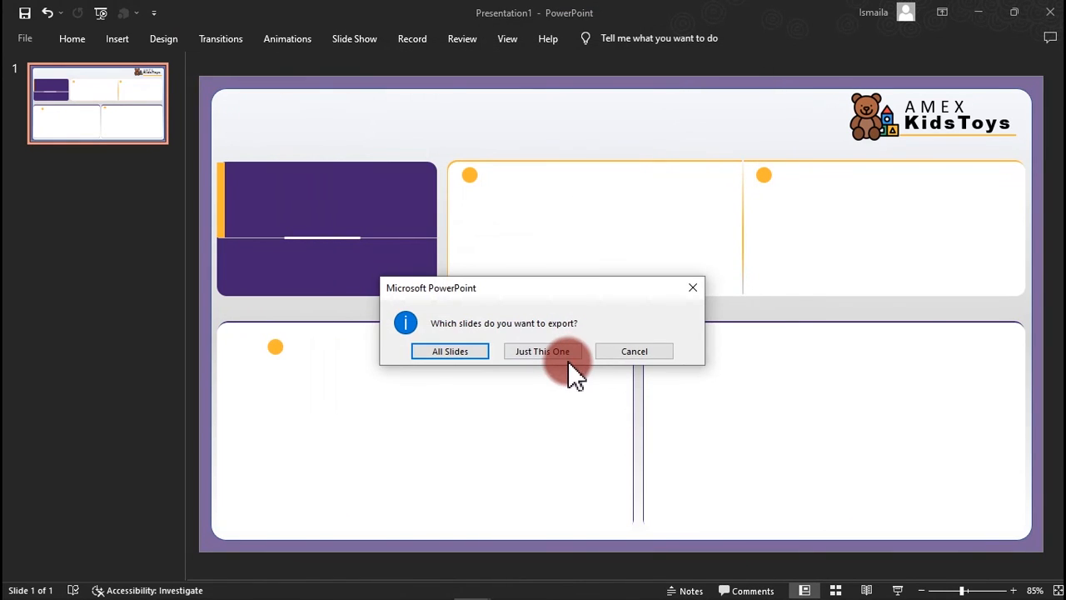
left_click(561, 353)
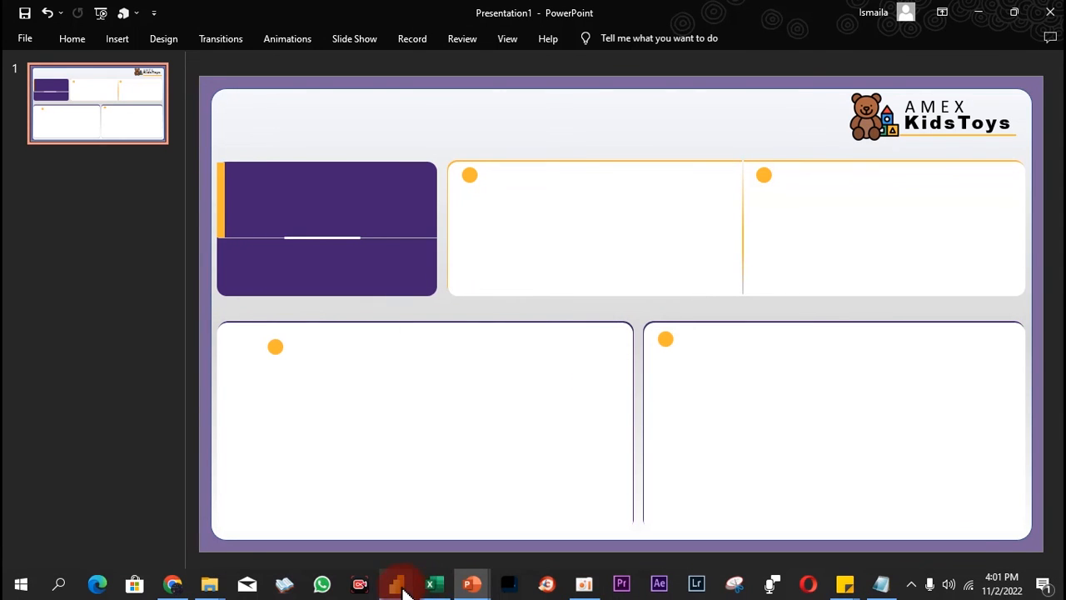
Step: Switch to Power BI Desktop and replace the report page's canvas background image with the re-exported B2.png
mouse_move(398, 585)
left_click(492, 548)
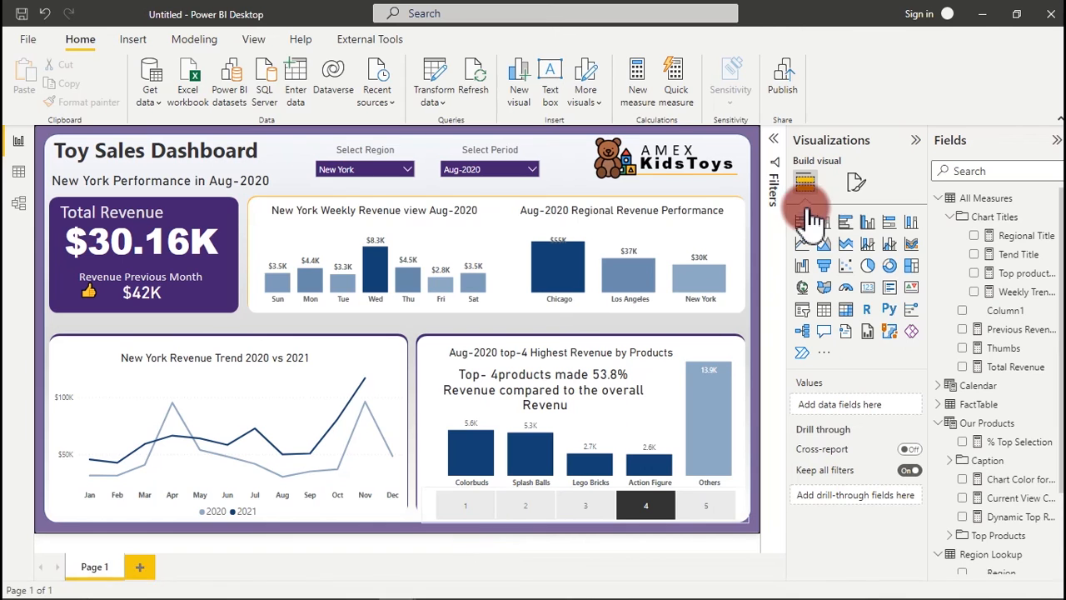
left_click(858, 183)
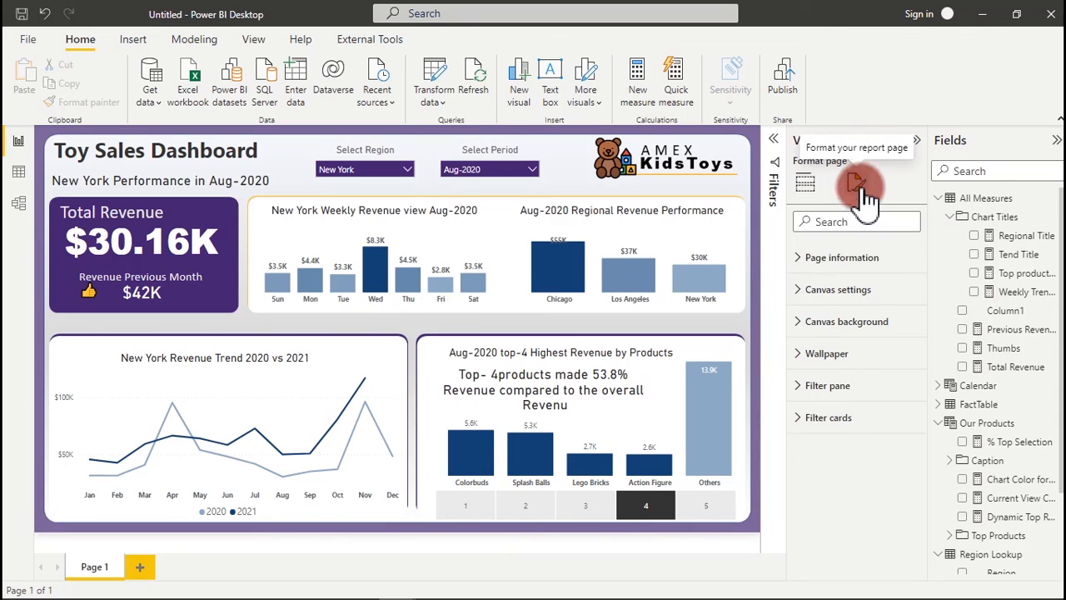
left_click(845, 320)
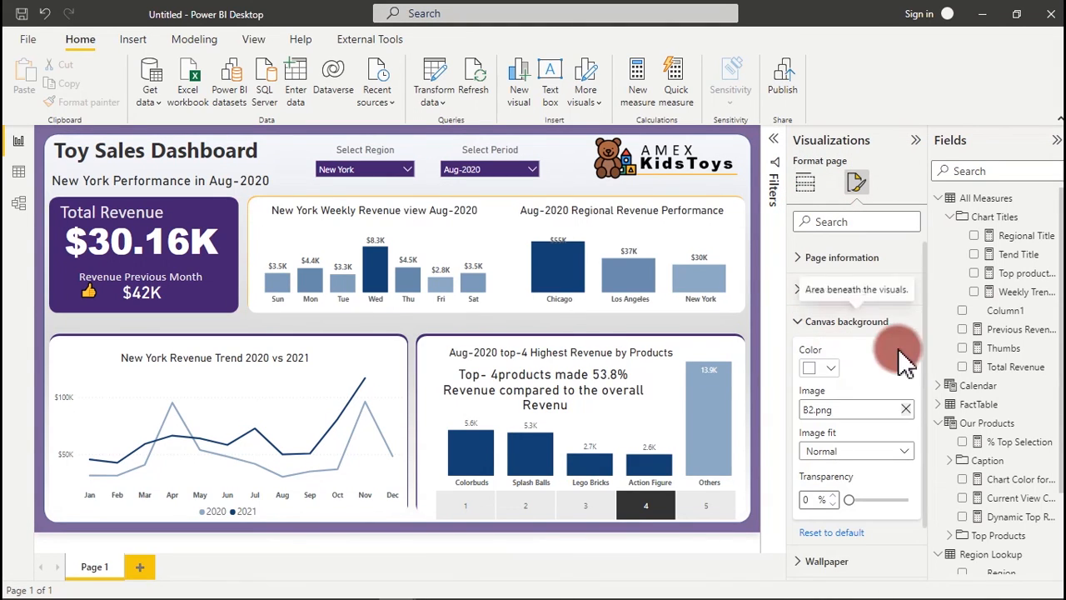
left_click(905, 409)
left_click(908, 411)
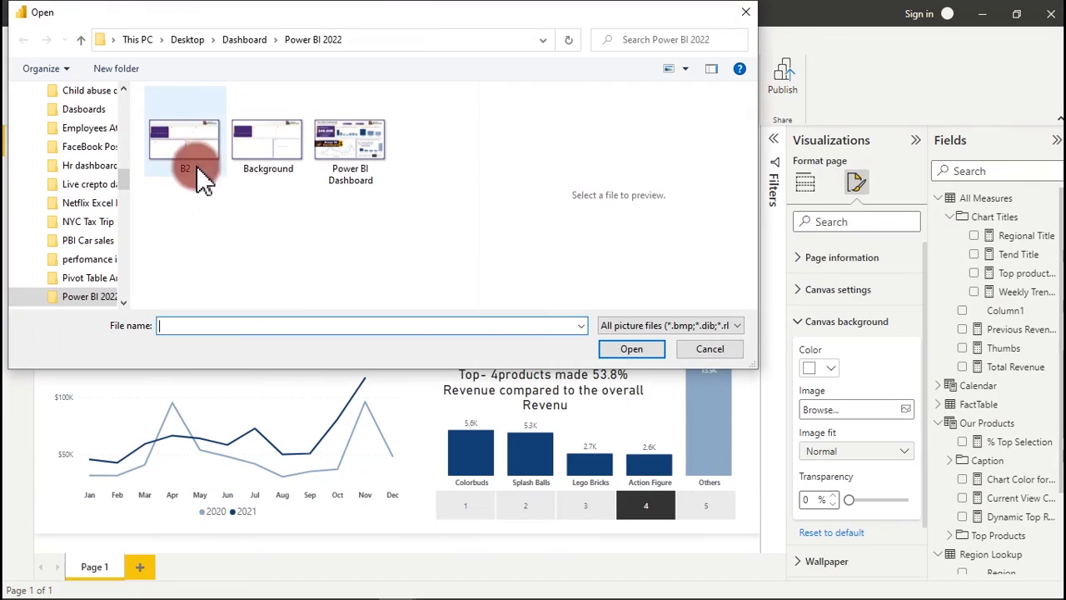
double_click(181, 139)
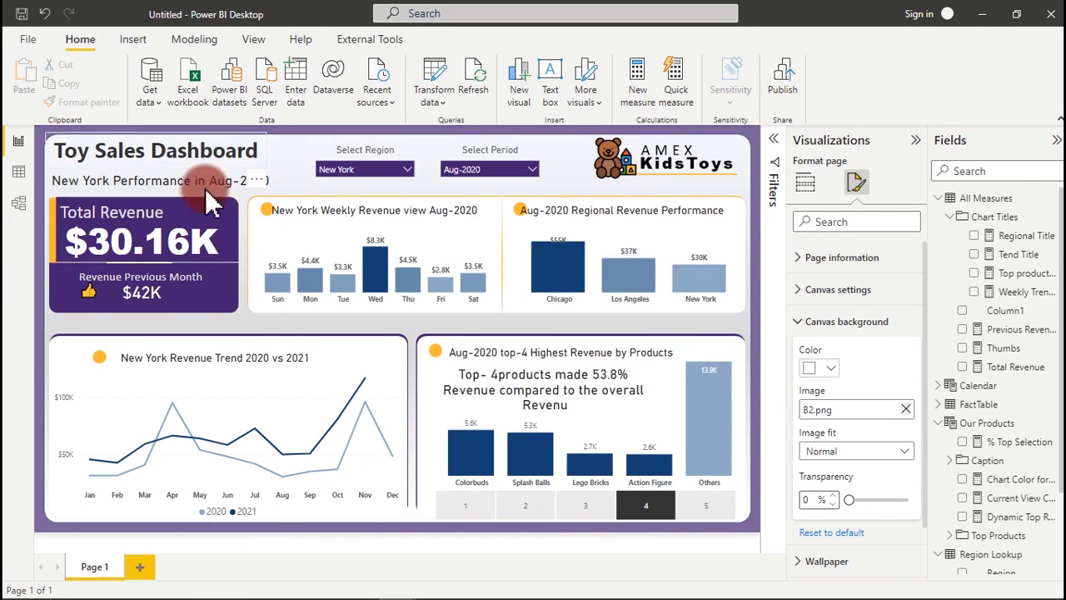
Step: Shift the revenue trend title and the top-4 products title slightly to line up with their orange markers
left_click(267, 375)
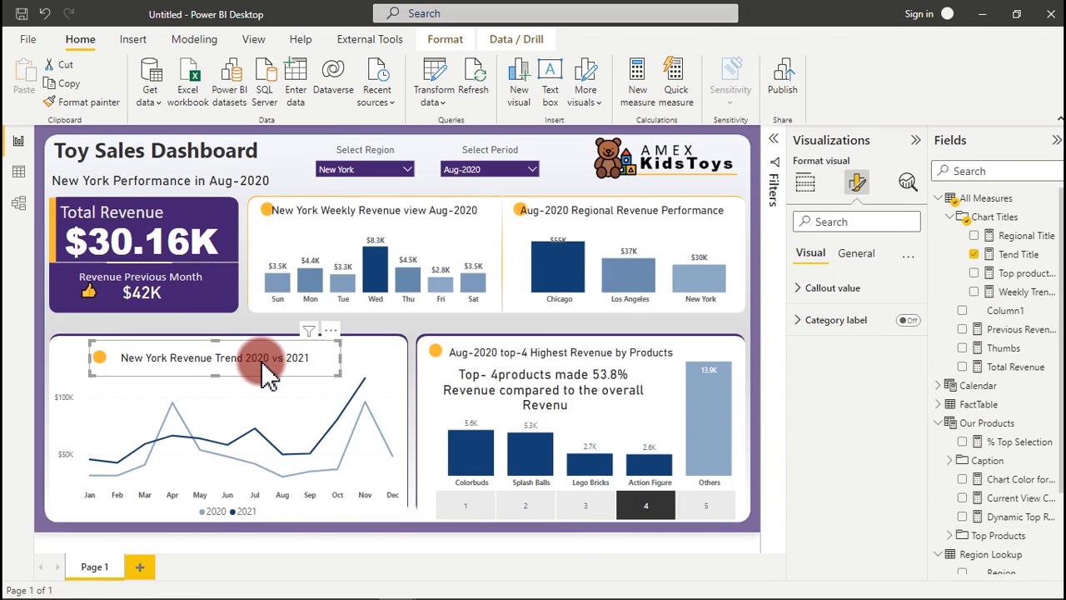
left_click_drag(257, 371, 259, 373)
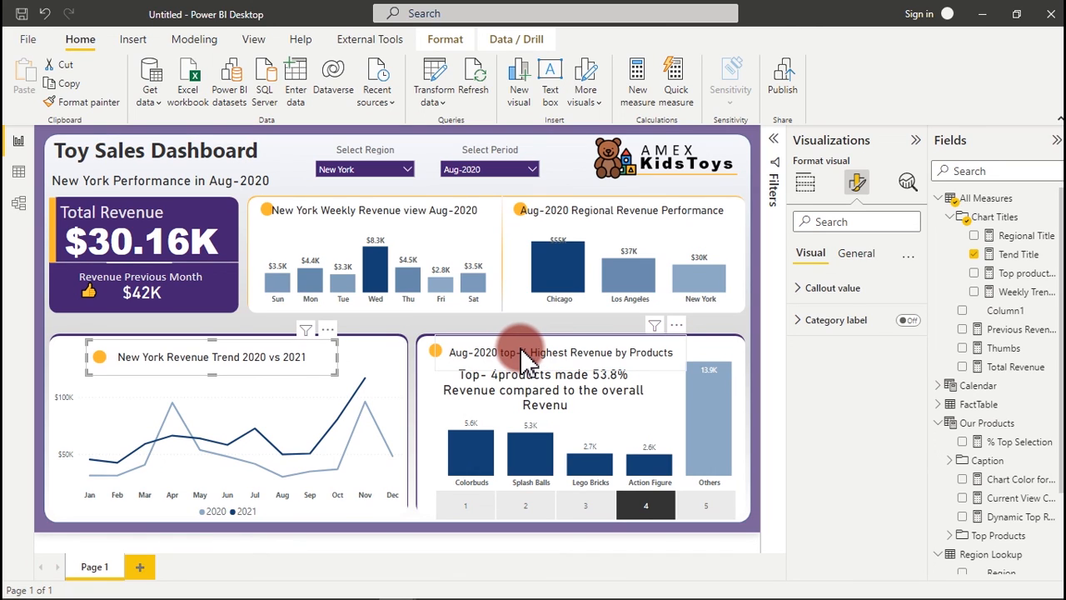
left_click(551, 353)
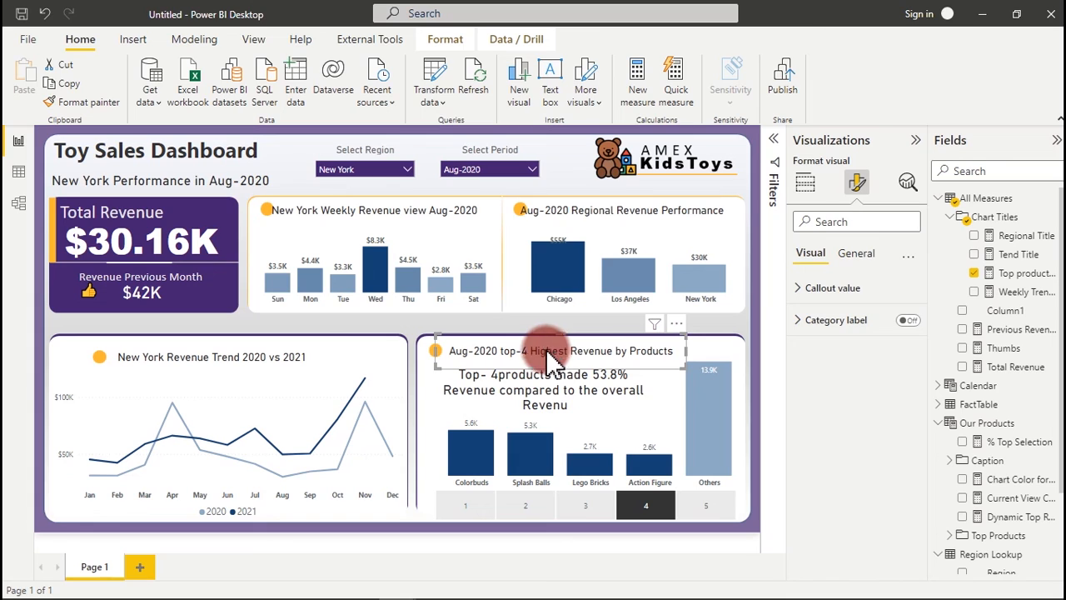
Step: Set the Regional Revenue Performance title's font size to 15 and narrow its card from the left to clear the orange marker
left_click(598, 210)
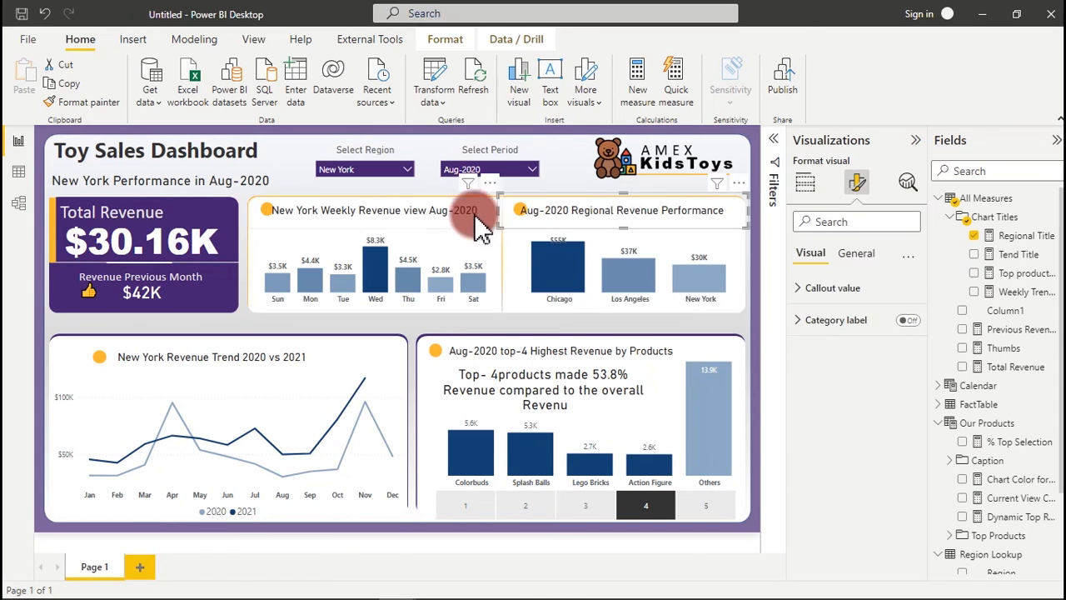
left_click(829, 288)
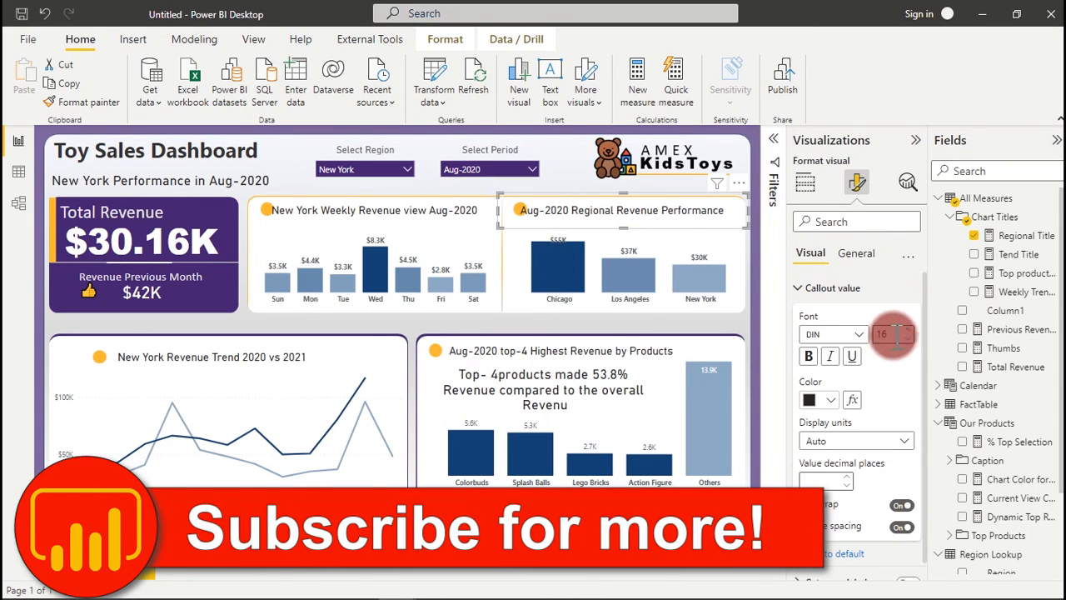
key("BackSpace")
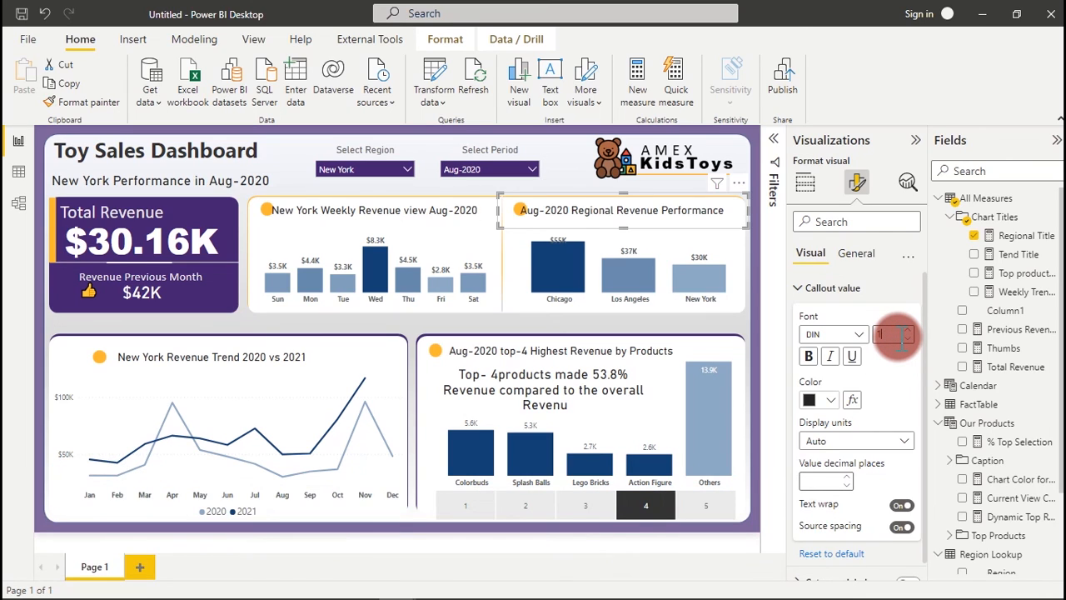
type("5")
key("Return")
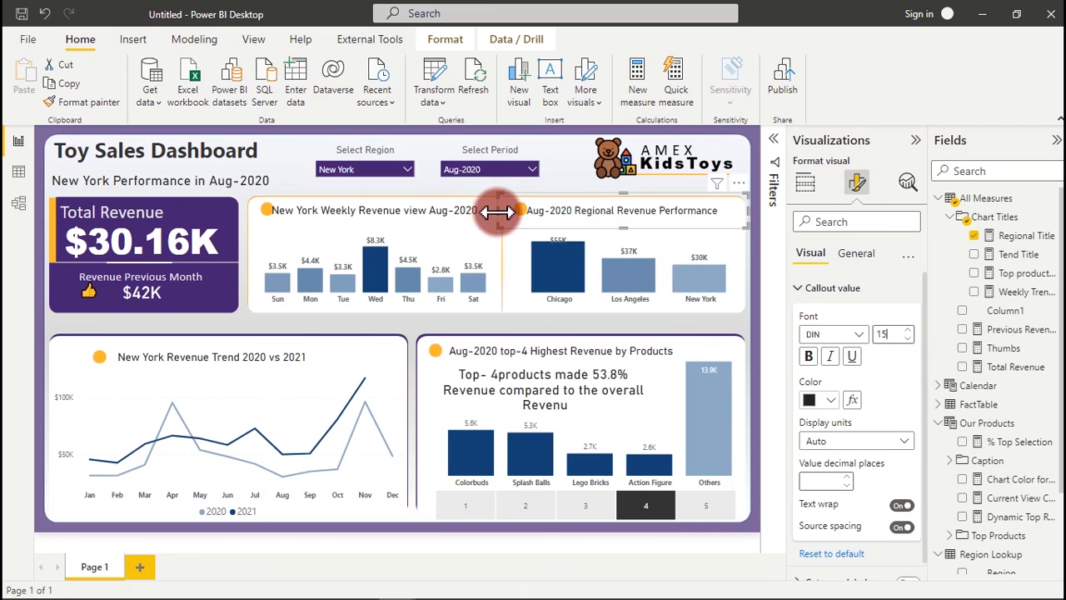
left_click_drag(498, 213, 518, 214)
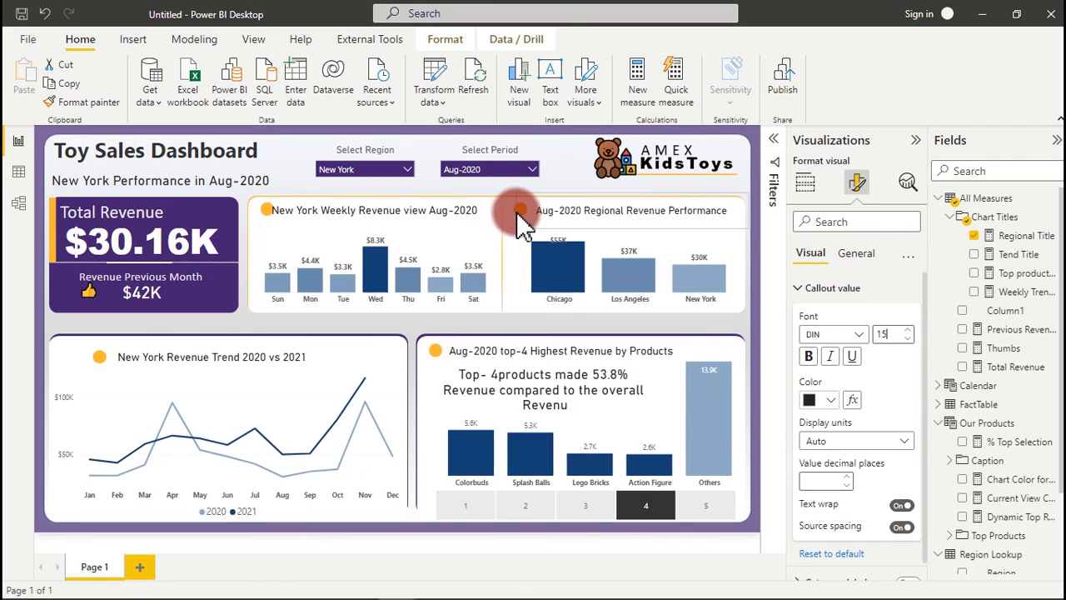
Step: Set the Weekly Revenue title's font size to 15 and narrow its card from the left to clear the orange marker
left_click(428, 212)
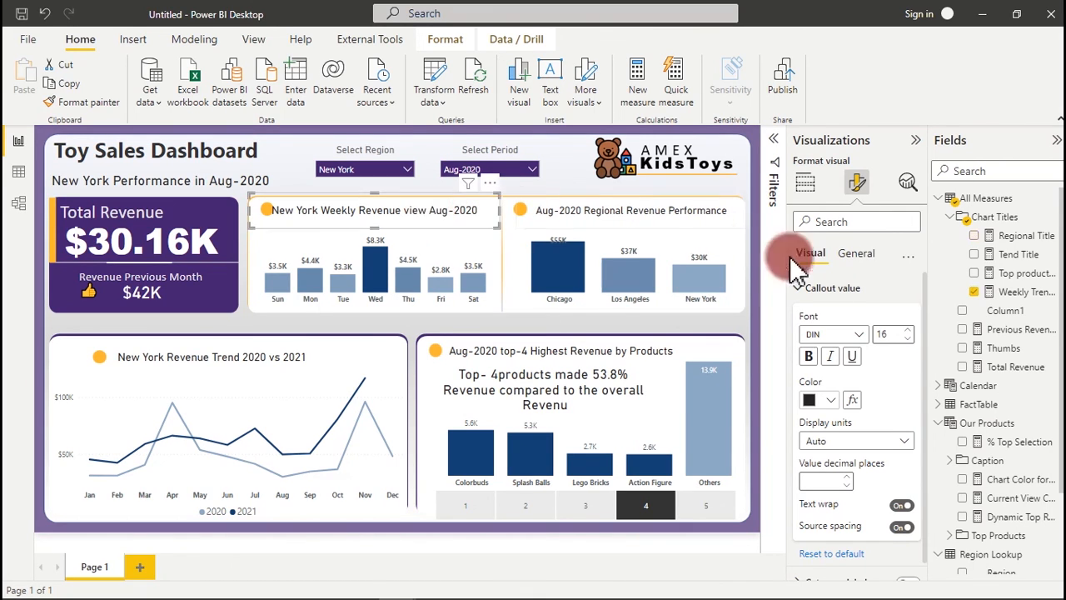
double_click(888, 334)
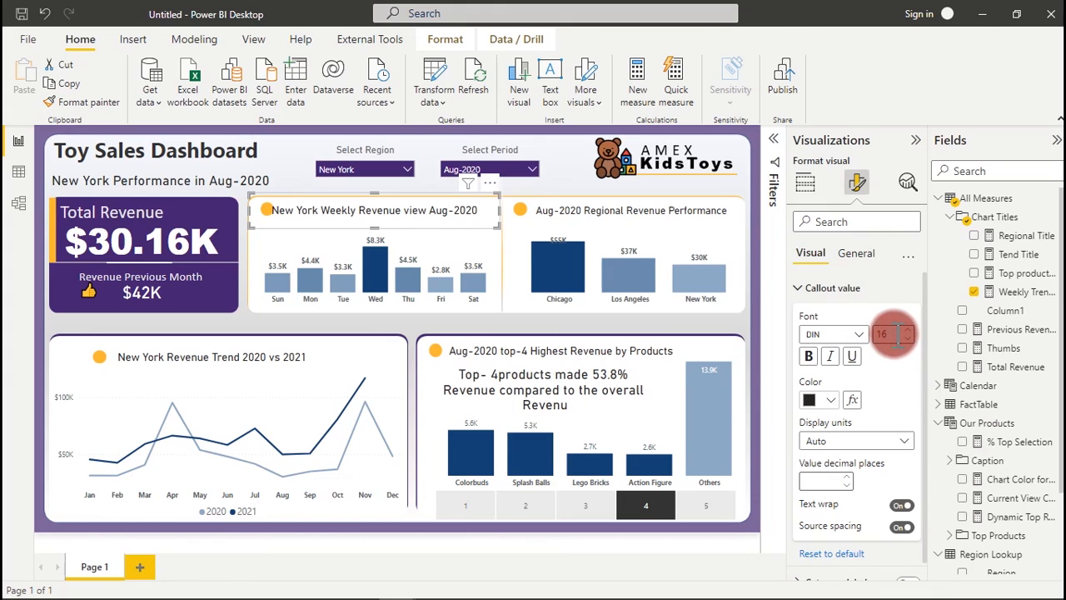
type("155")
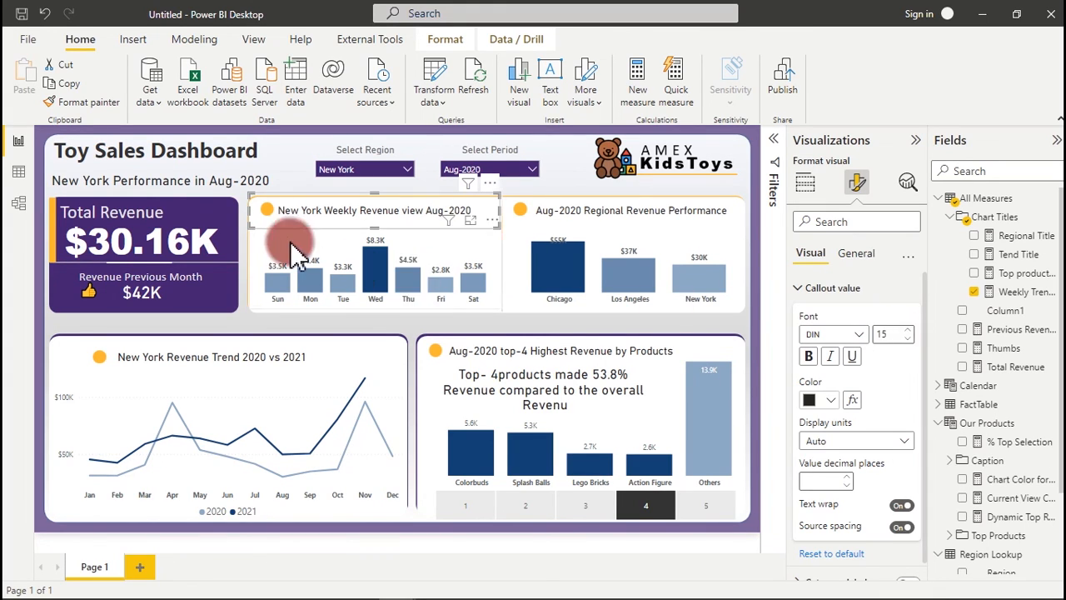
left_click_drag(248, 212, 265, 225)
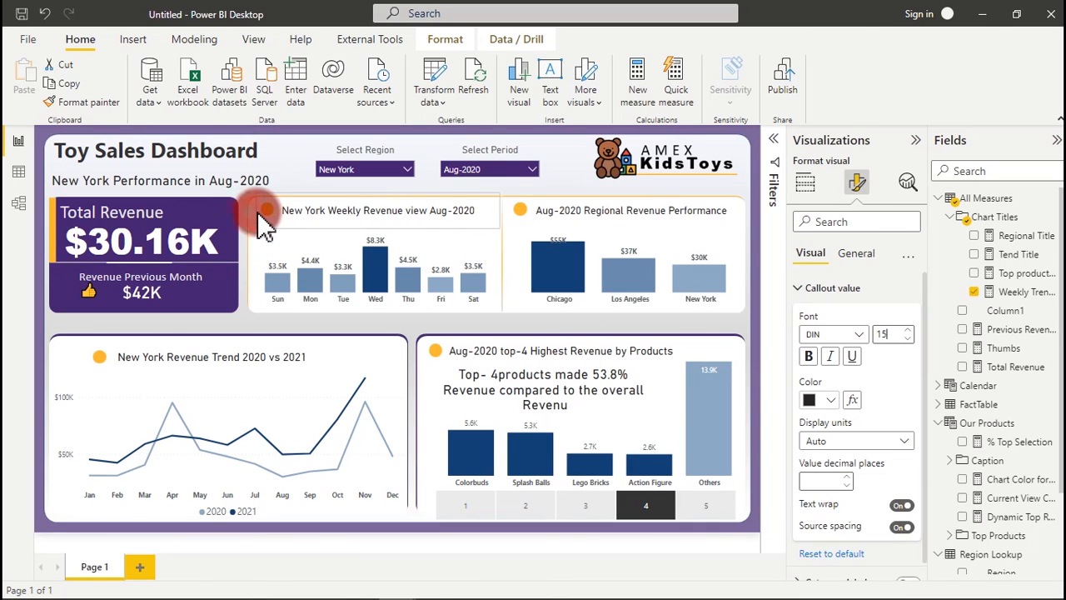
left_click(220, 365)
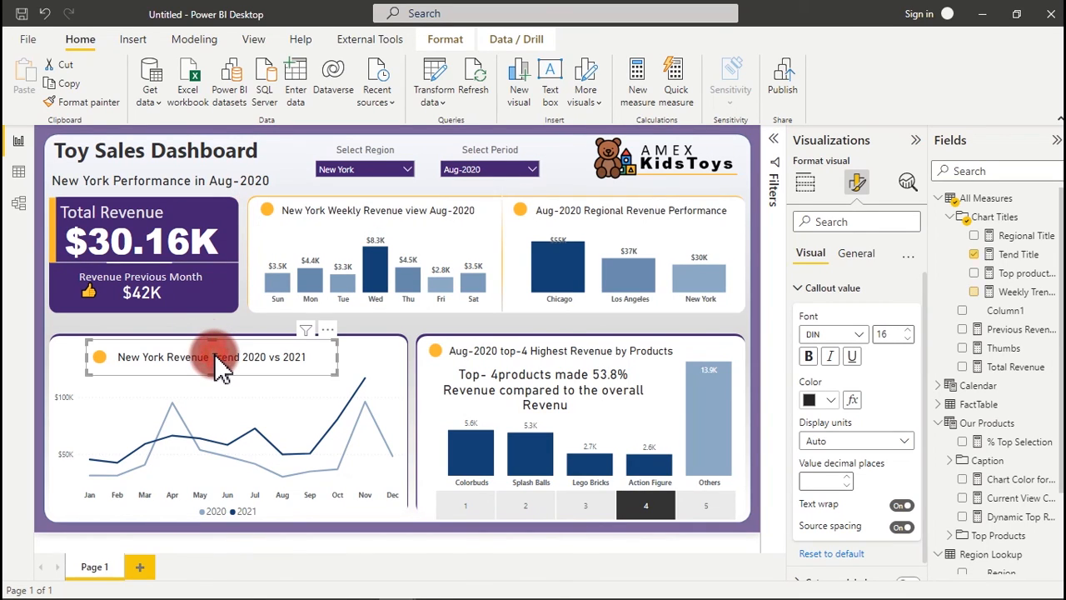
Step: Test the dynamic titles by setting the region slicer to Los Angeles and finally to Chicago
left_click(287, 154)
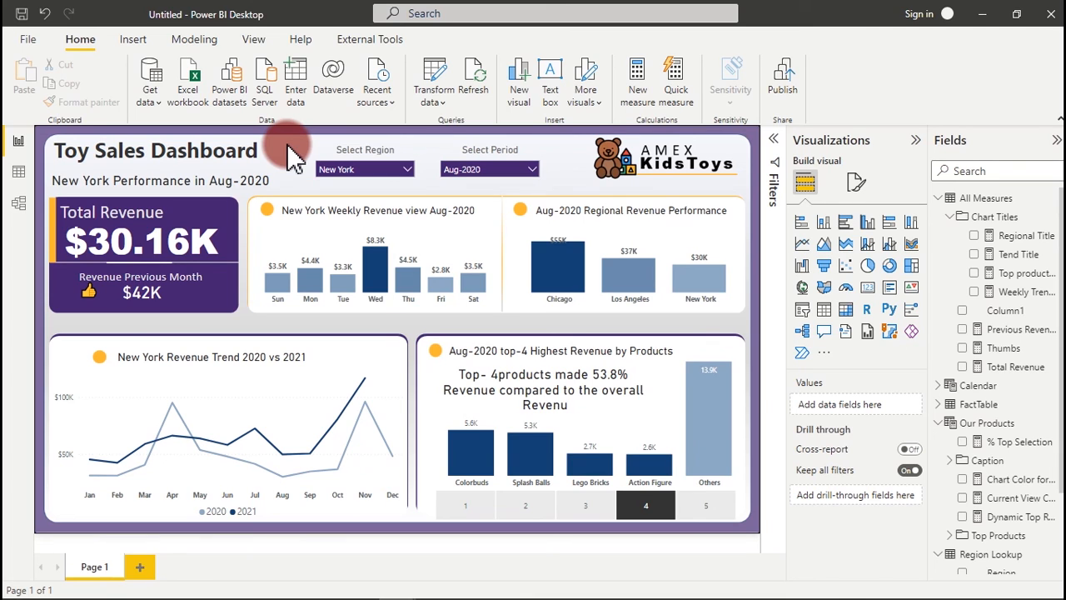
left_click(407, 170)
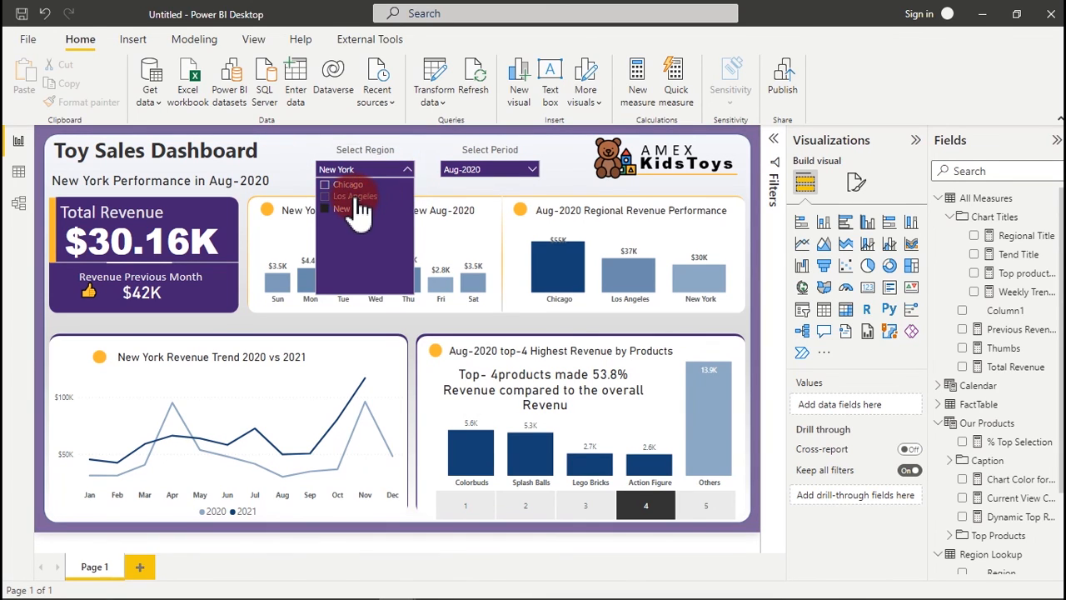
left_click(357, 197)
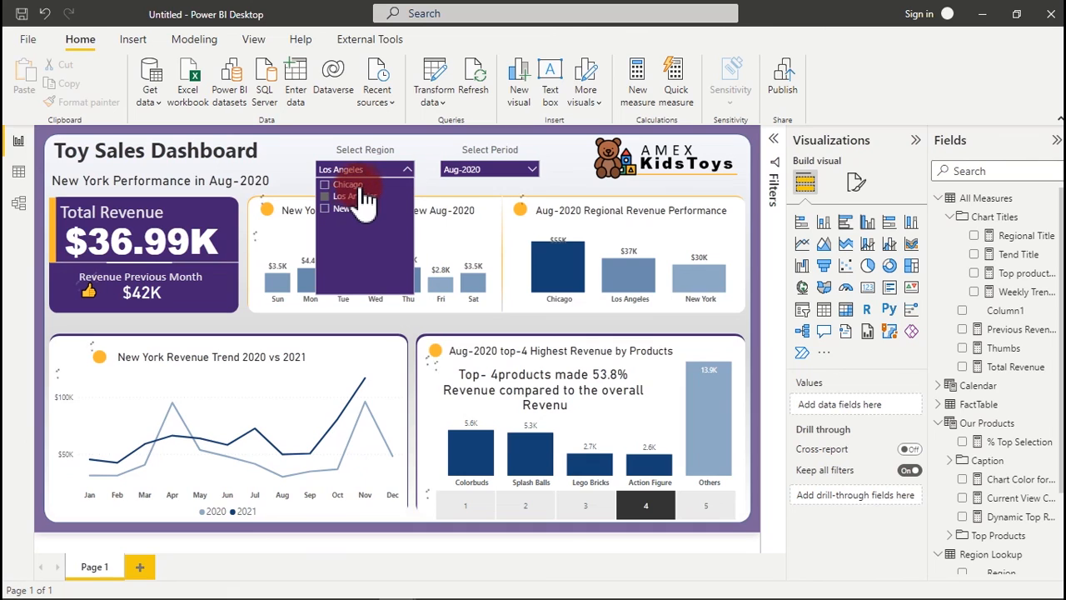
left_click(360, 184)
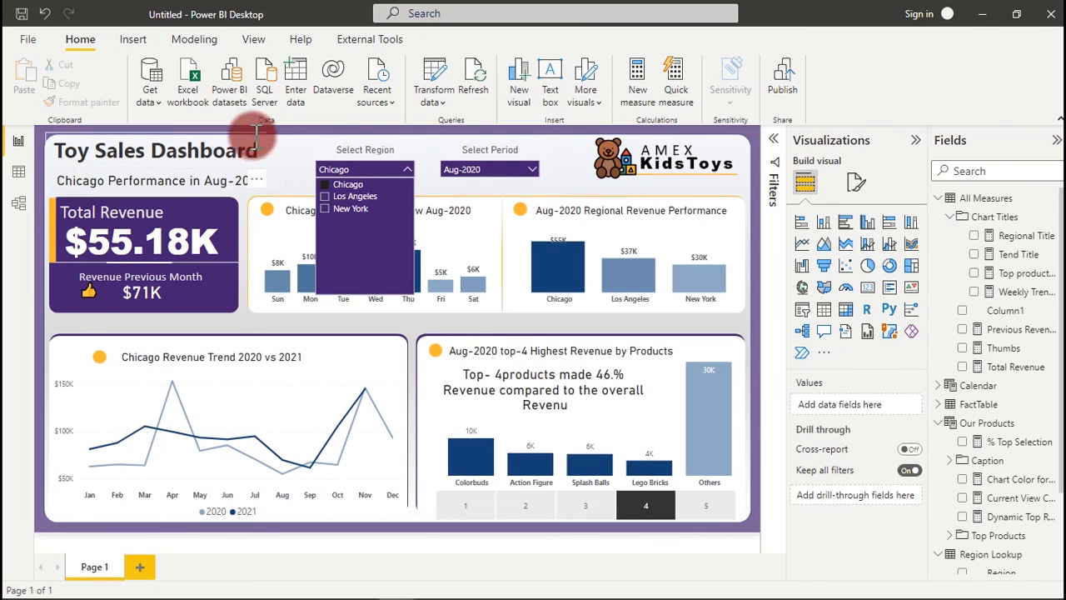
left_click(290, 152)
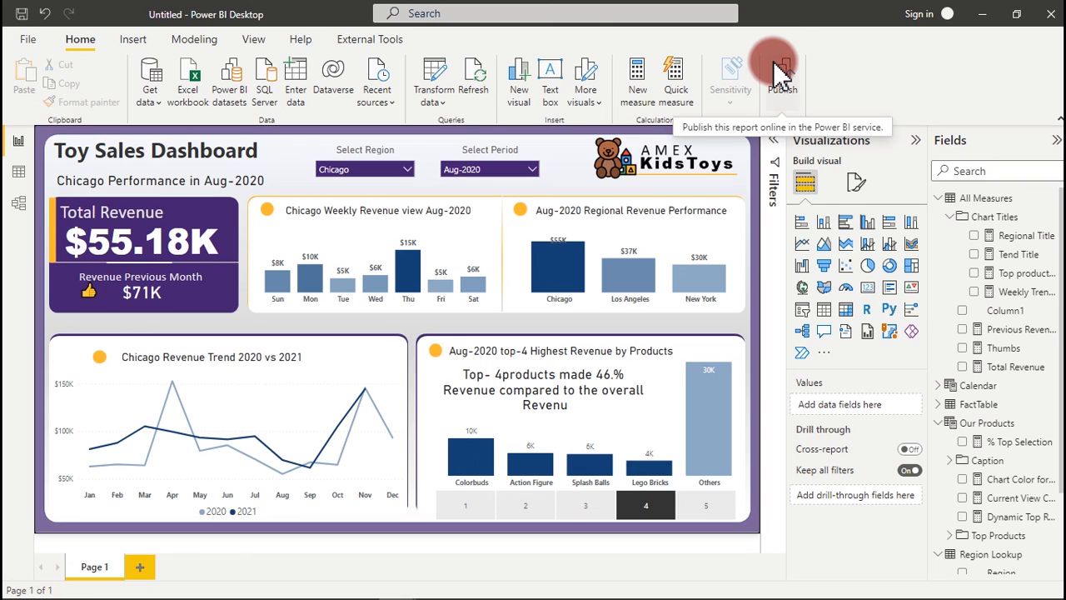
mouse_move(808, 585)
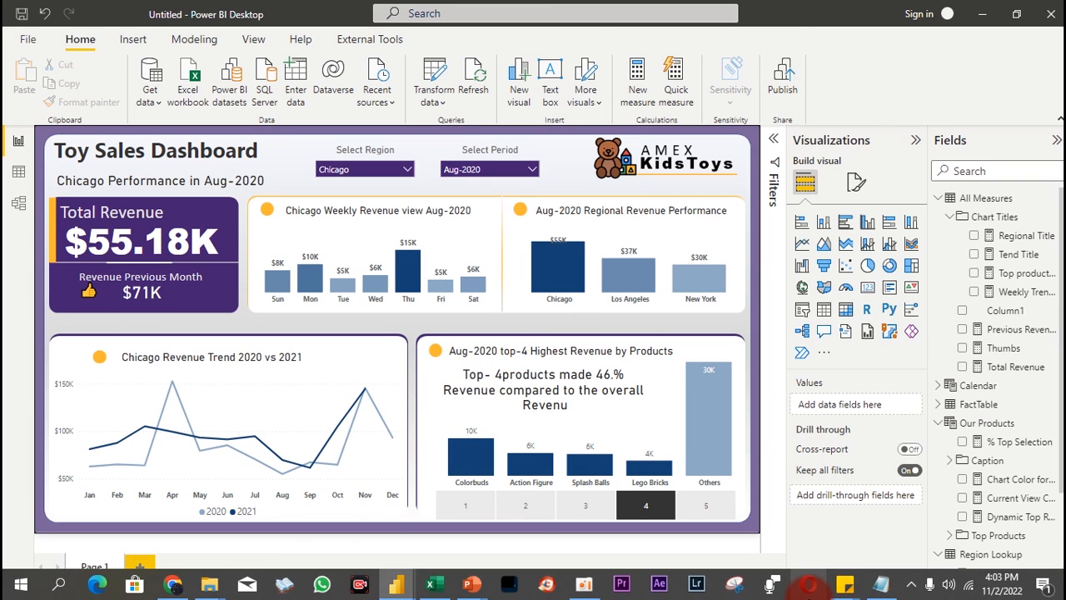
left_click(808, 585)
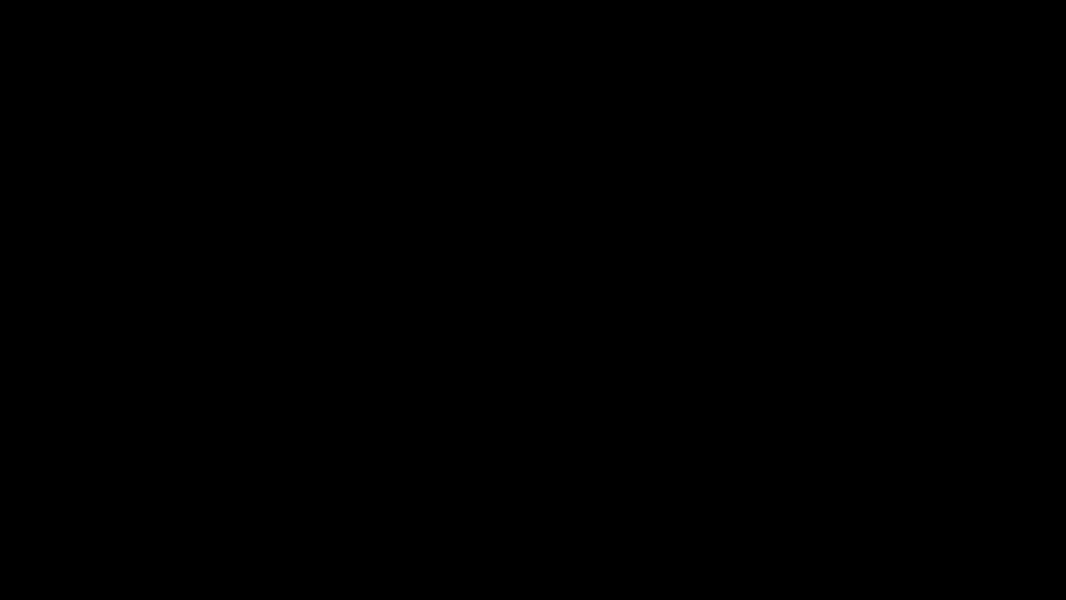